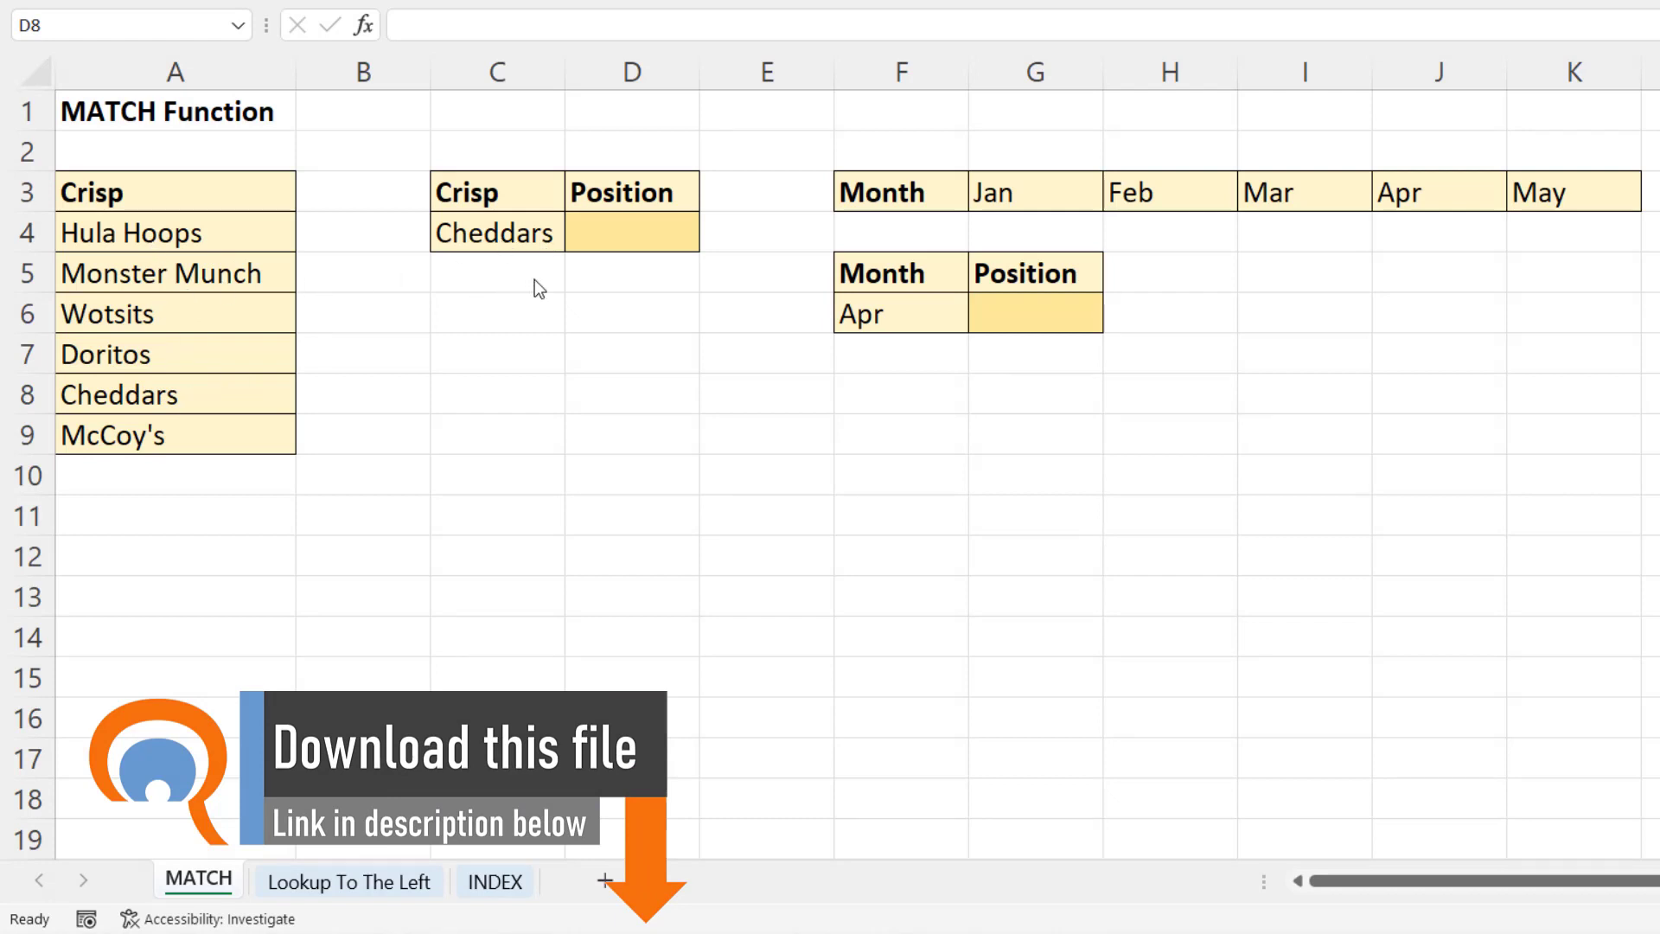
# Enter =MATCH(C4,A4:A9,0) in D4 to find the exact-match position of the crisp in the list.
pyautogui.click(631, 237)
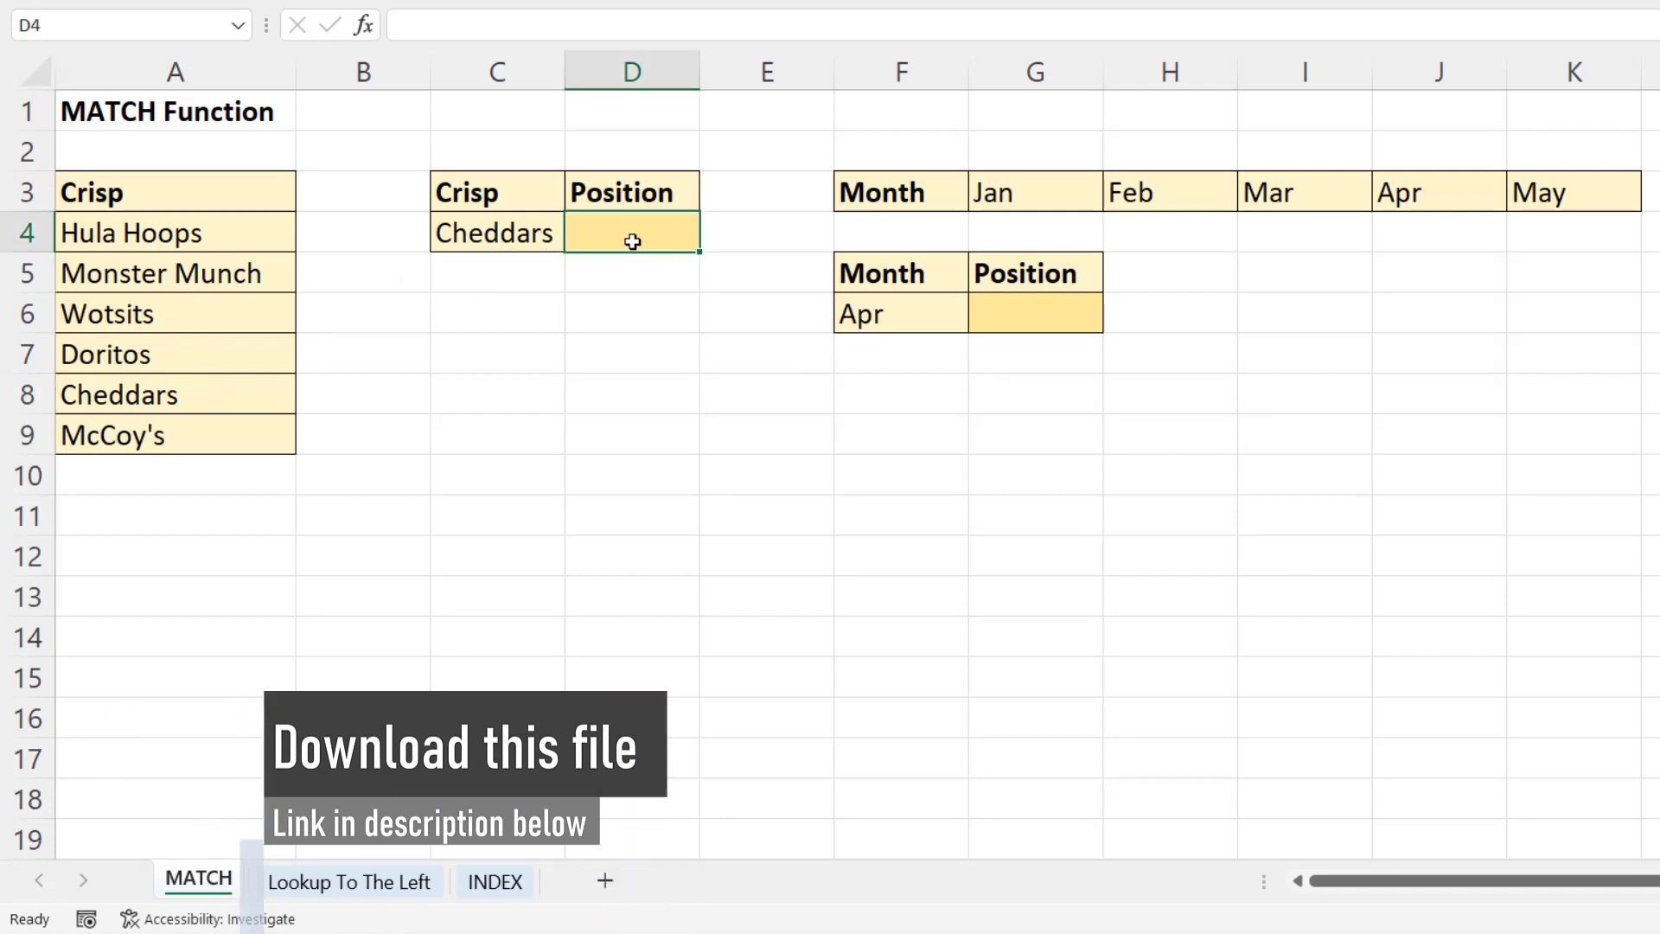
pyautogui.write('=mat')
pyautogui.press('Tab')
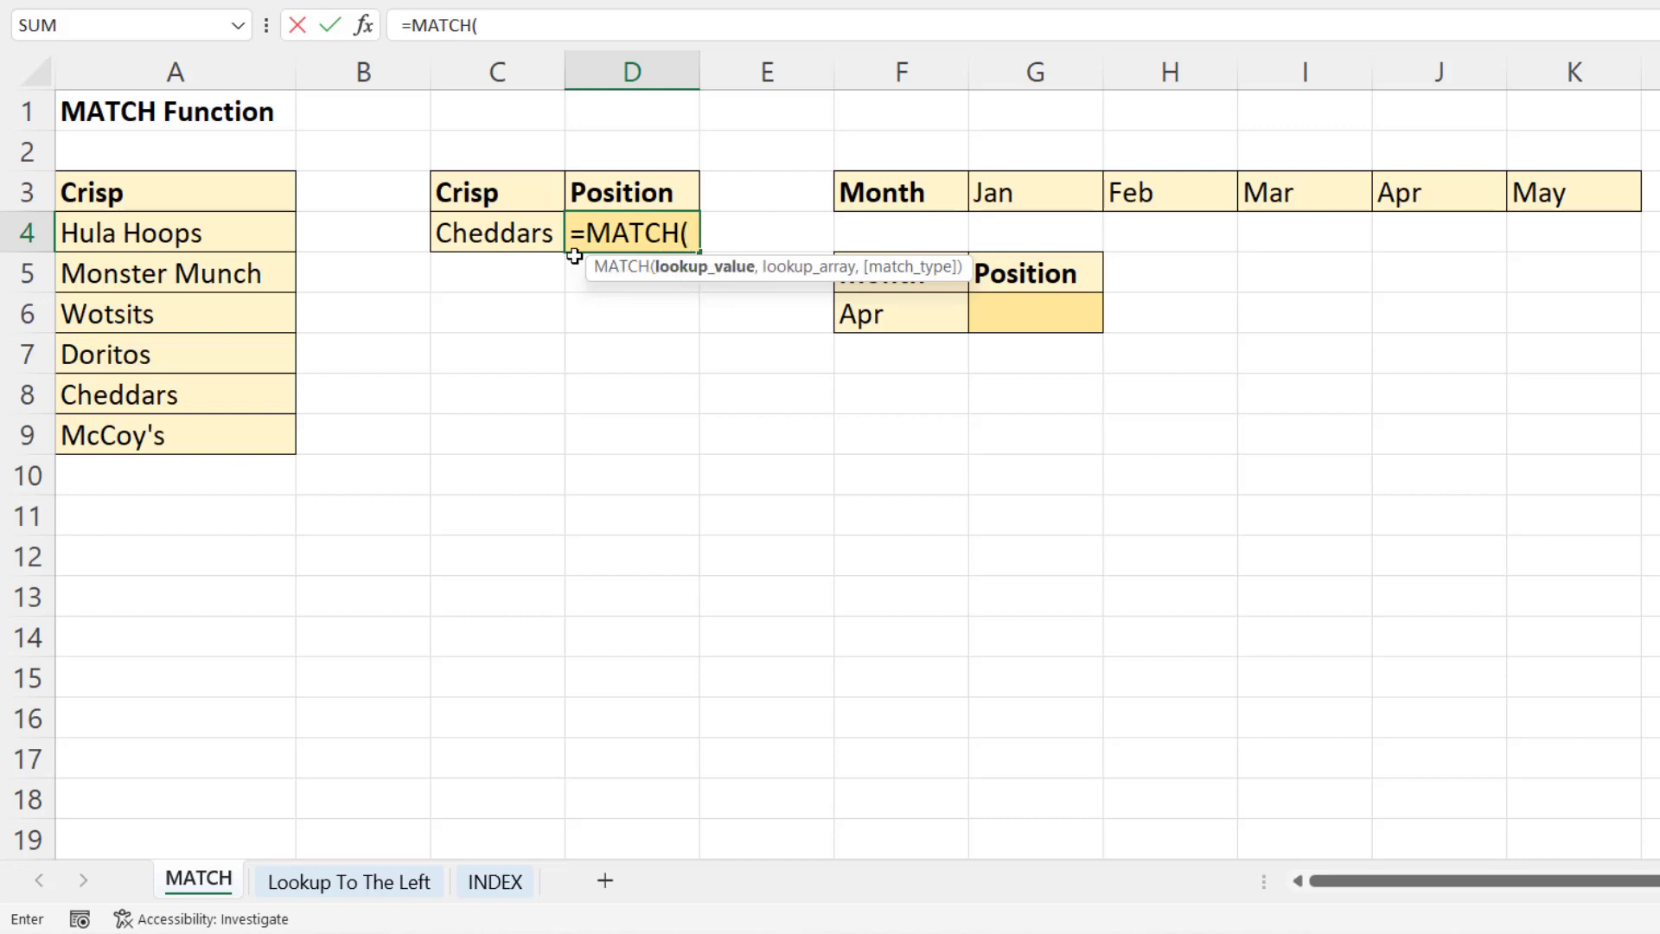
pyautogui.click(514, 232)
pyautogui.write(',')
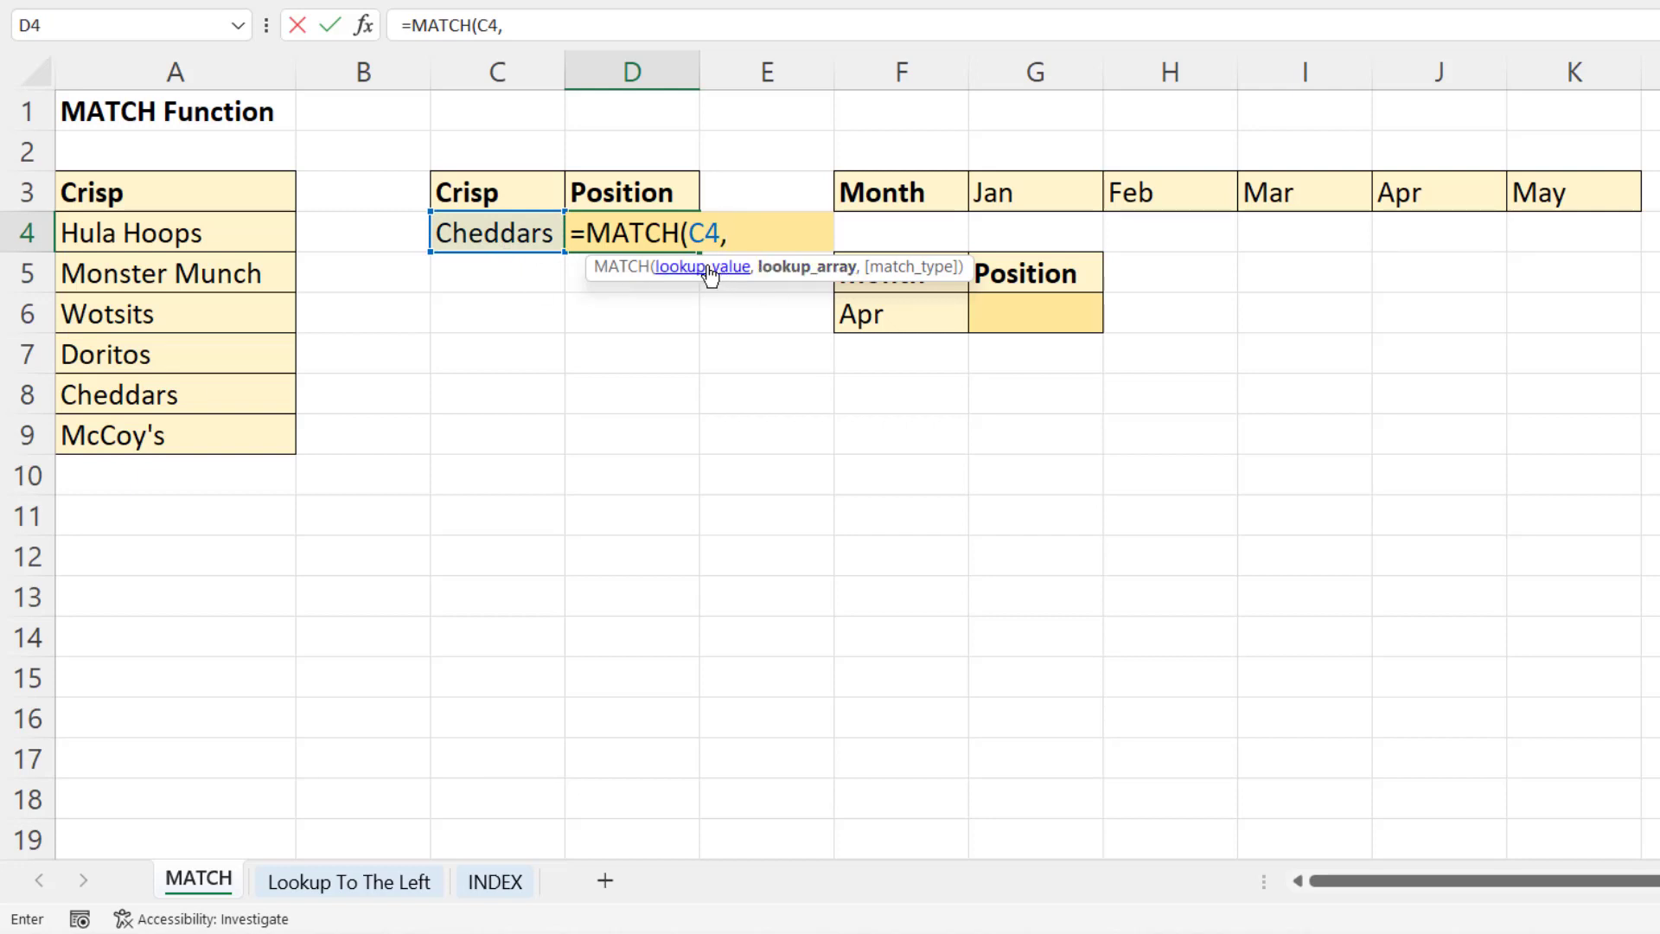
pyautogui.moveTo(240, 235); pyautogui.dragTo(227, 426)
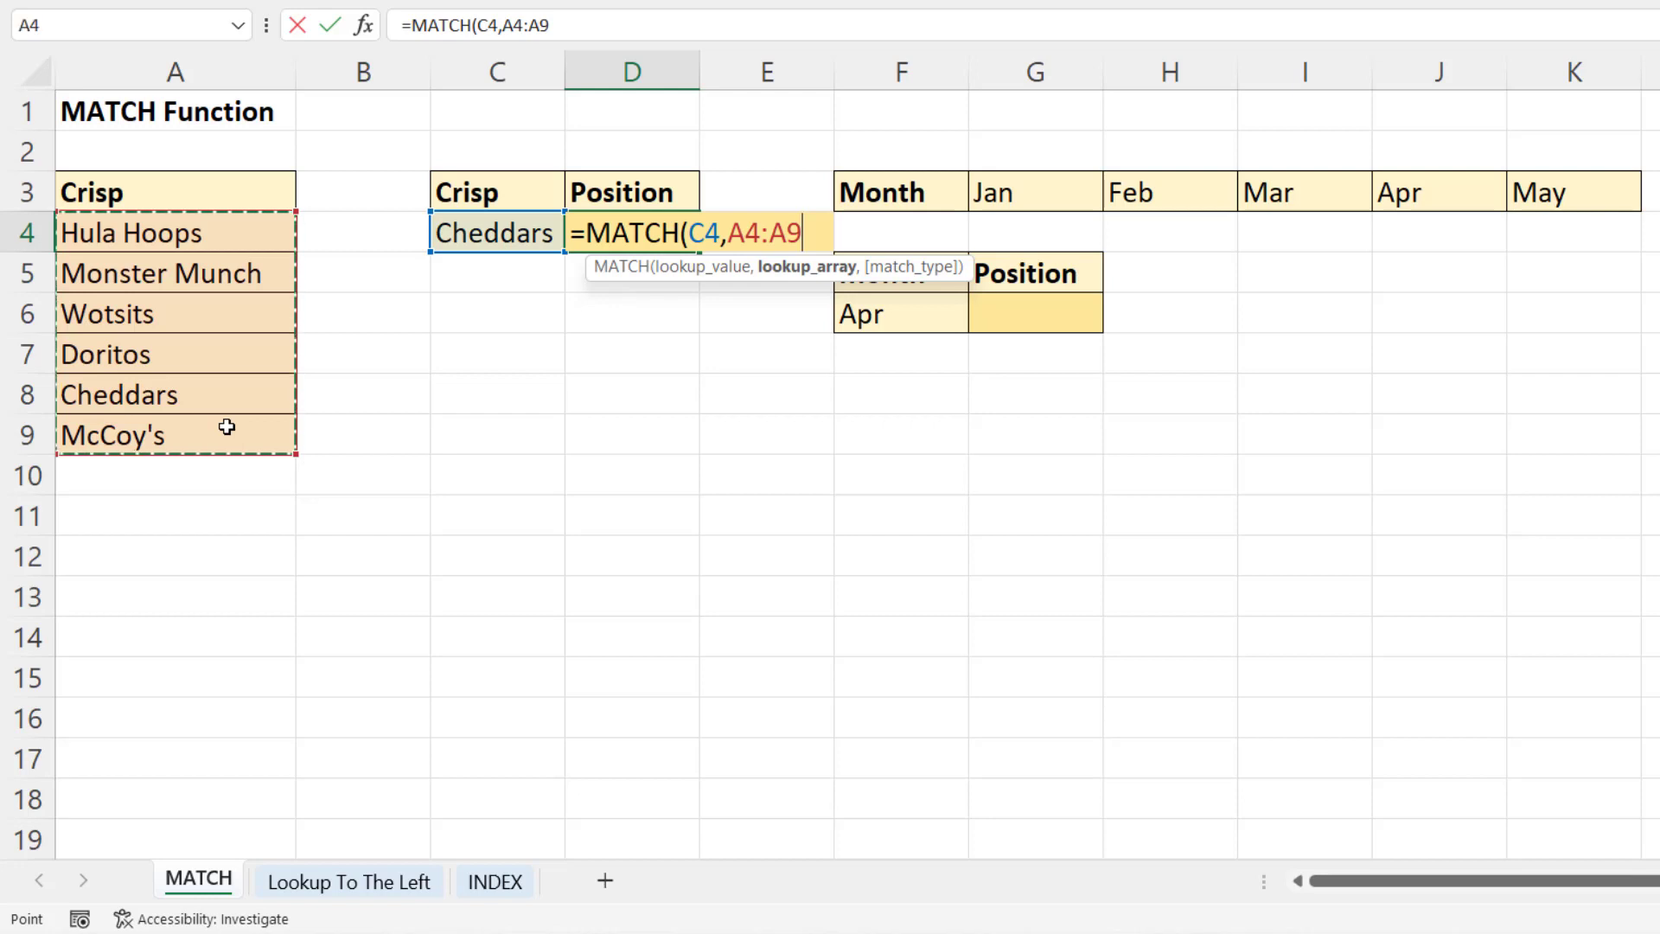
pyautogui.write(',')
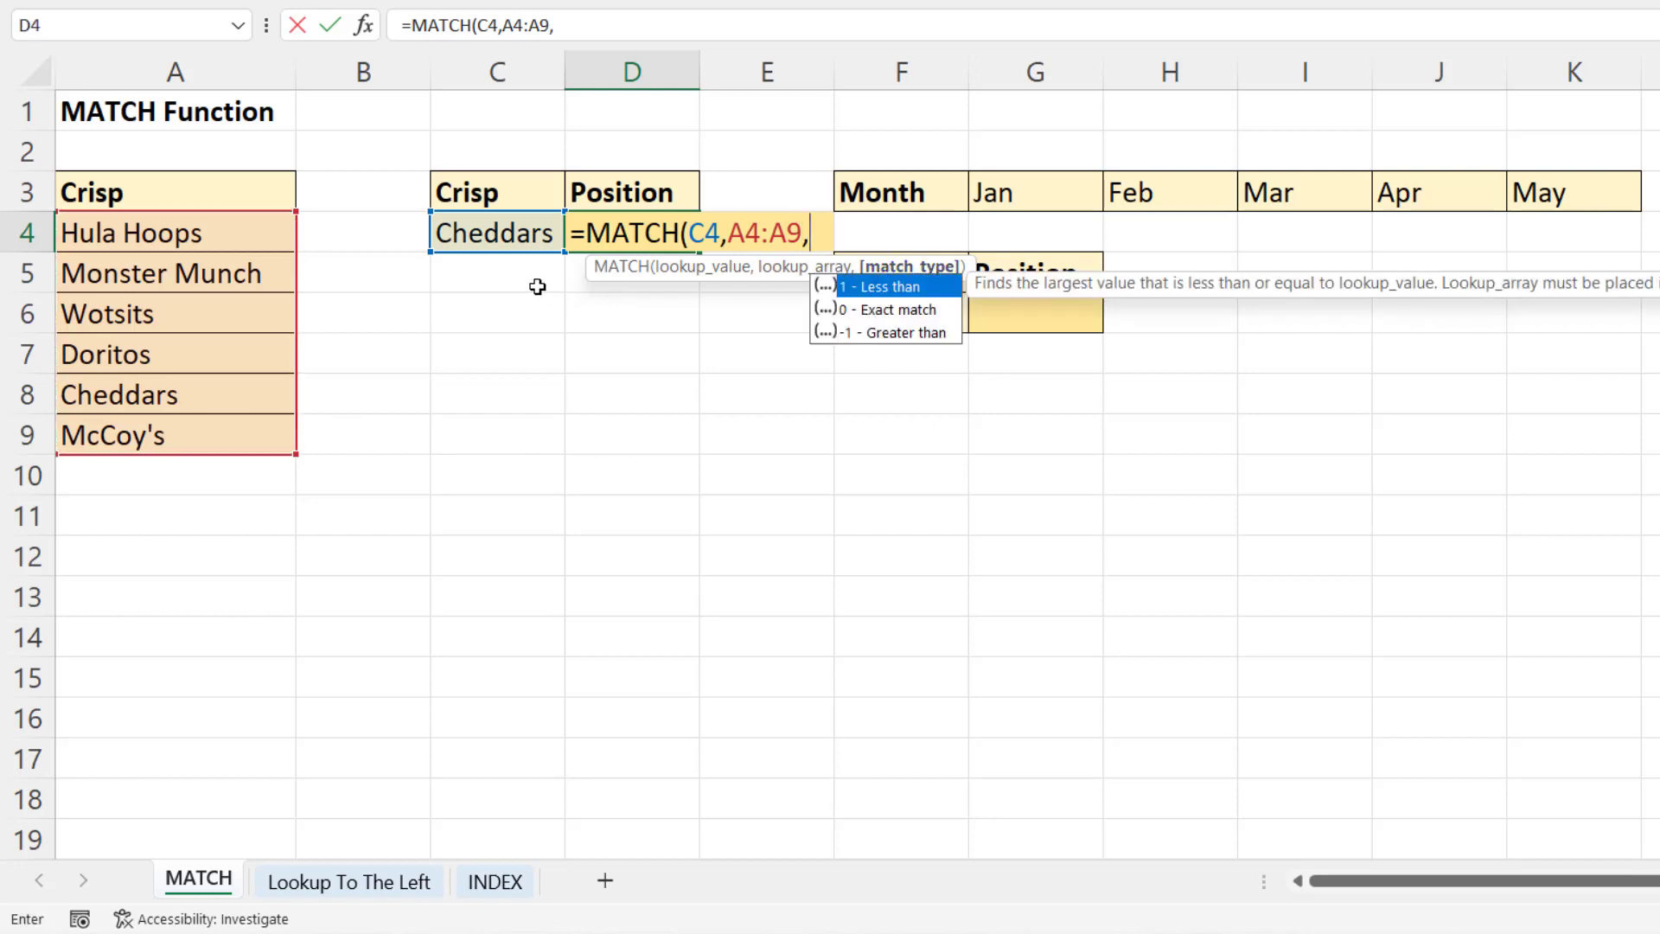
pyautogui.doubleClick(879, 311)
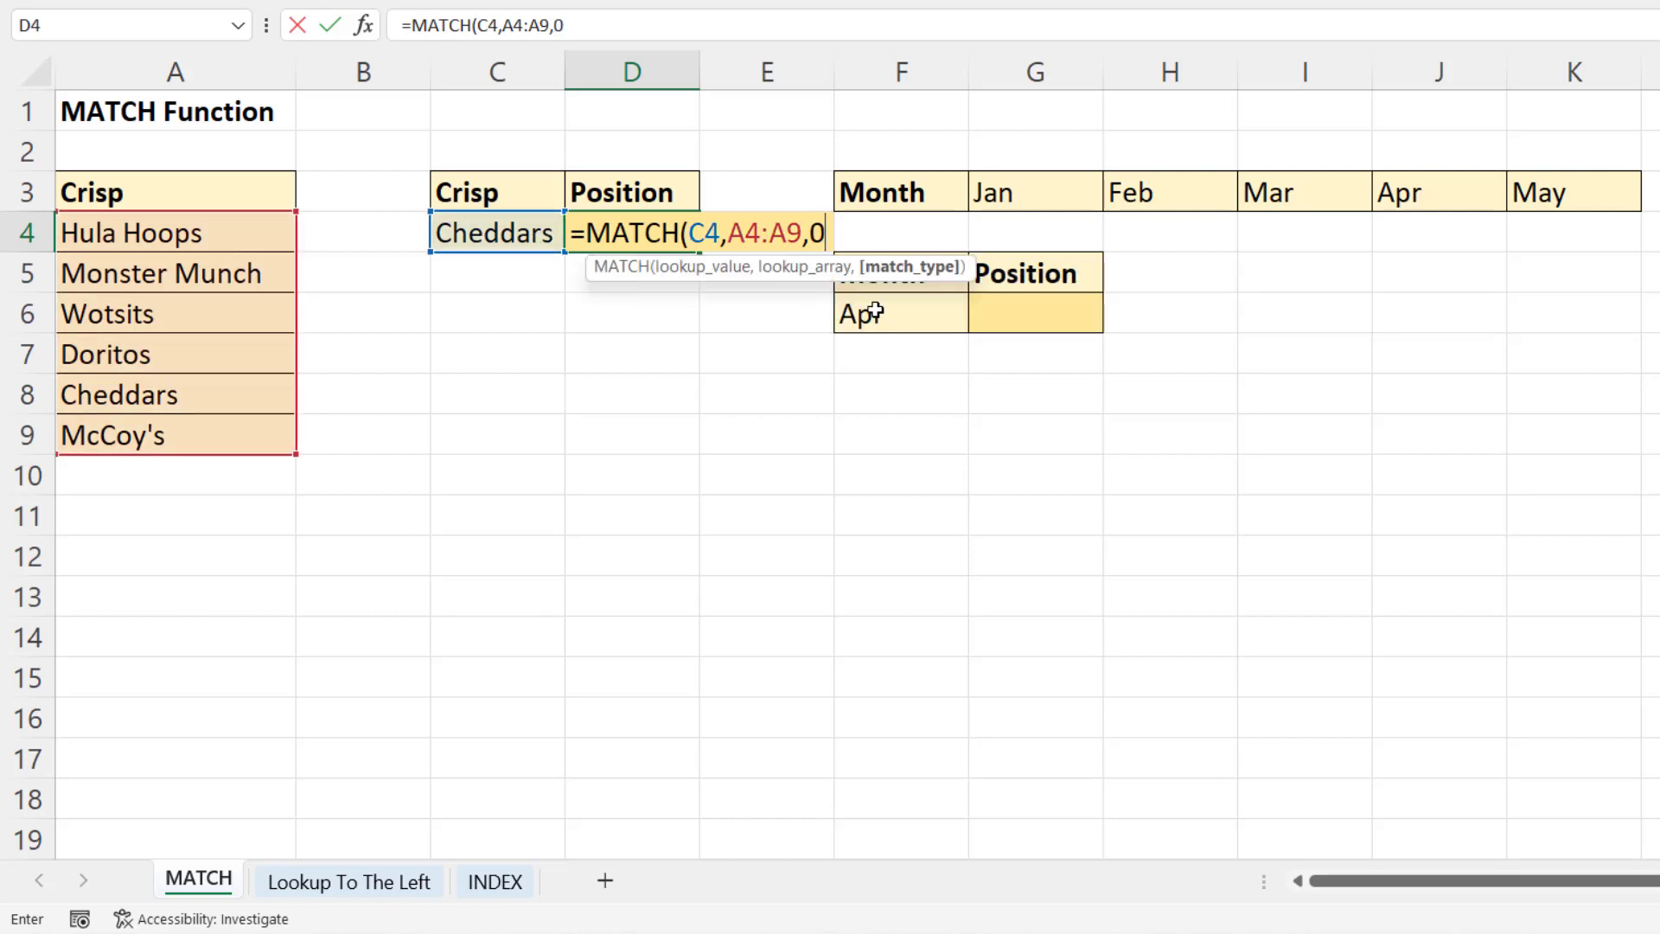
pyautogui.write(')')
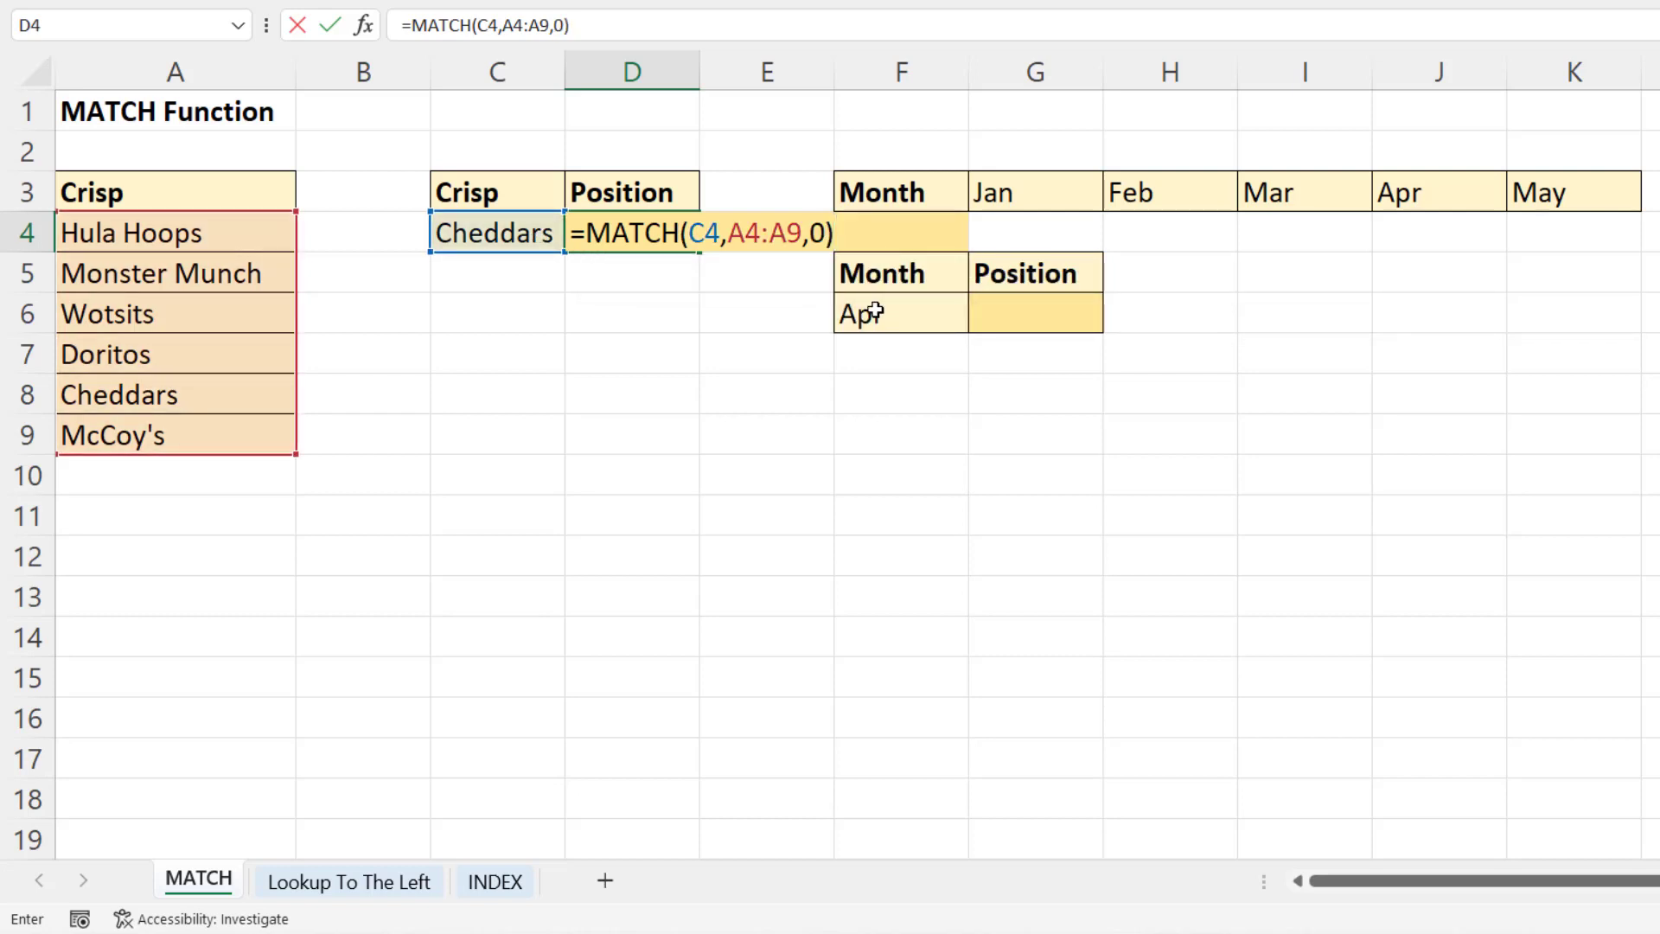
pyautogui.press('Return')
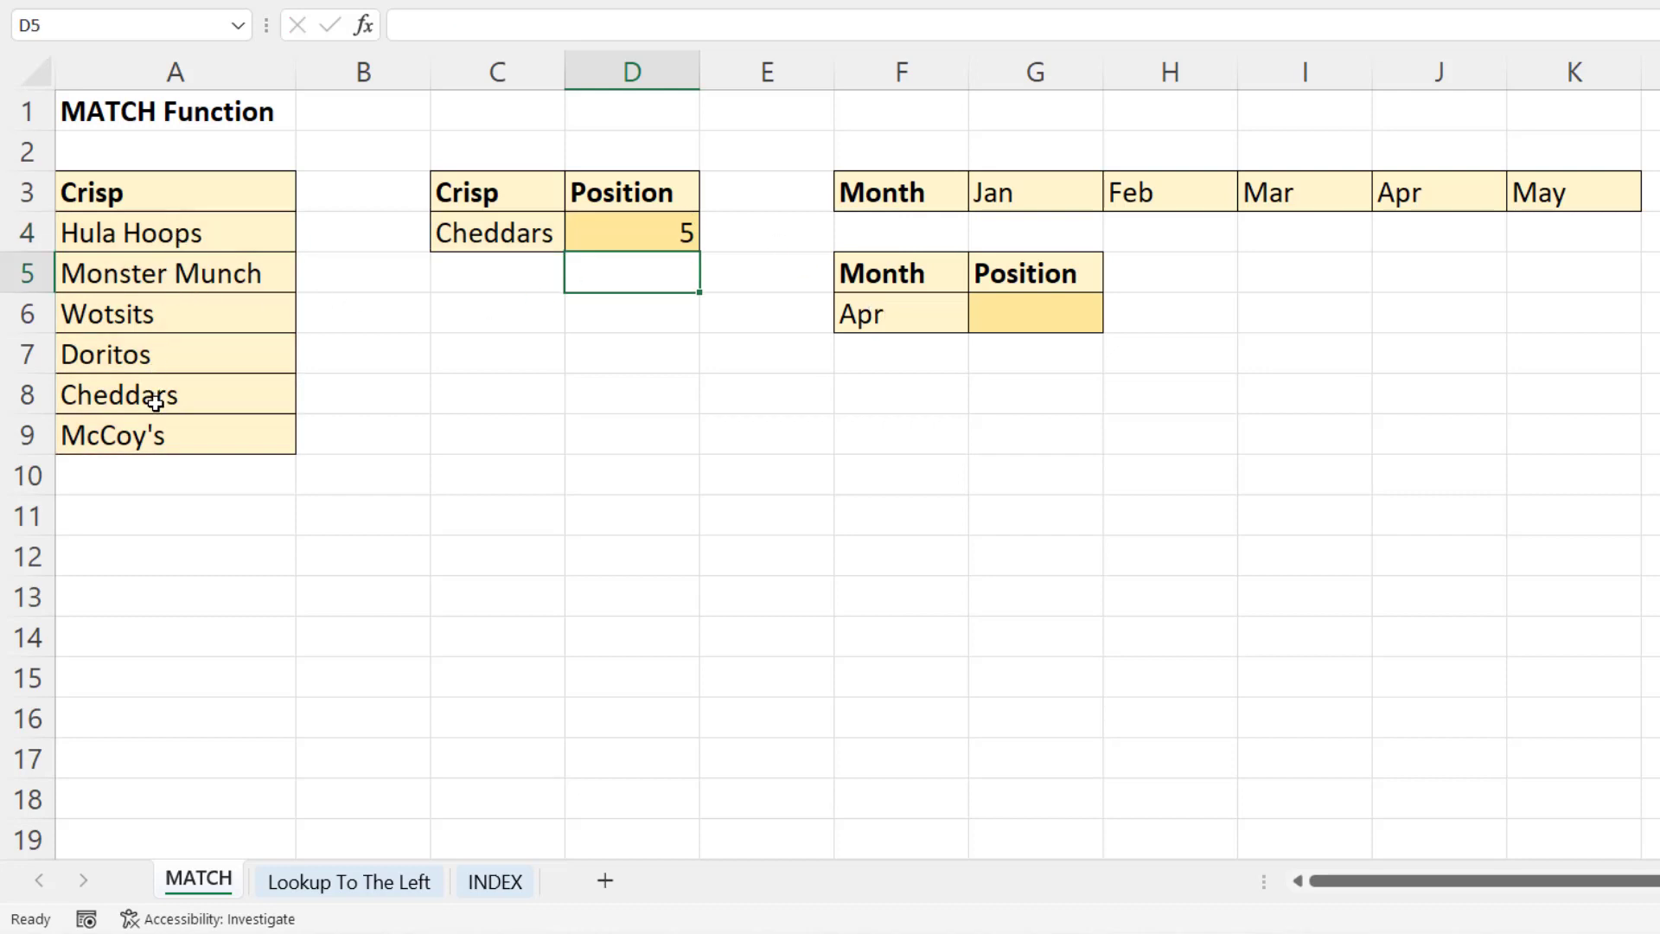
# Change the crisp in C4 to Monster Munch and autofit the width of column C.
pyautogui.click(514, 231)
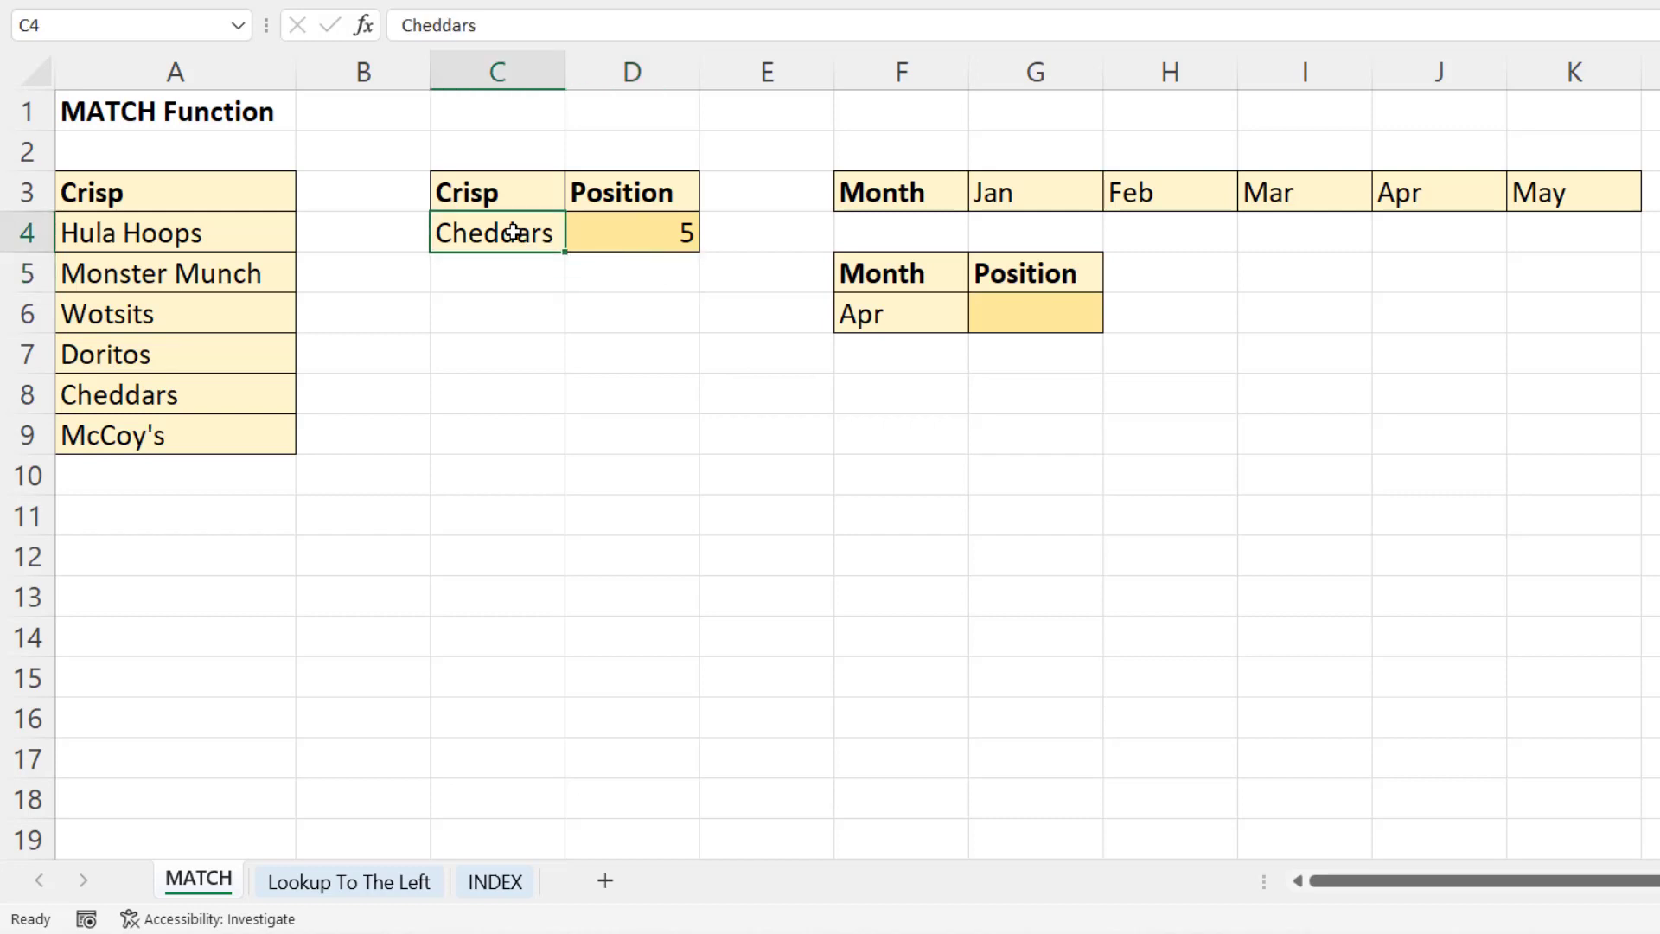
pyautogui.write('Monster Munch')
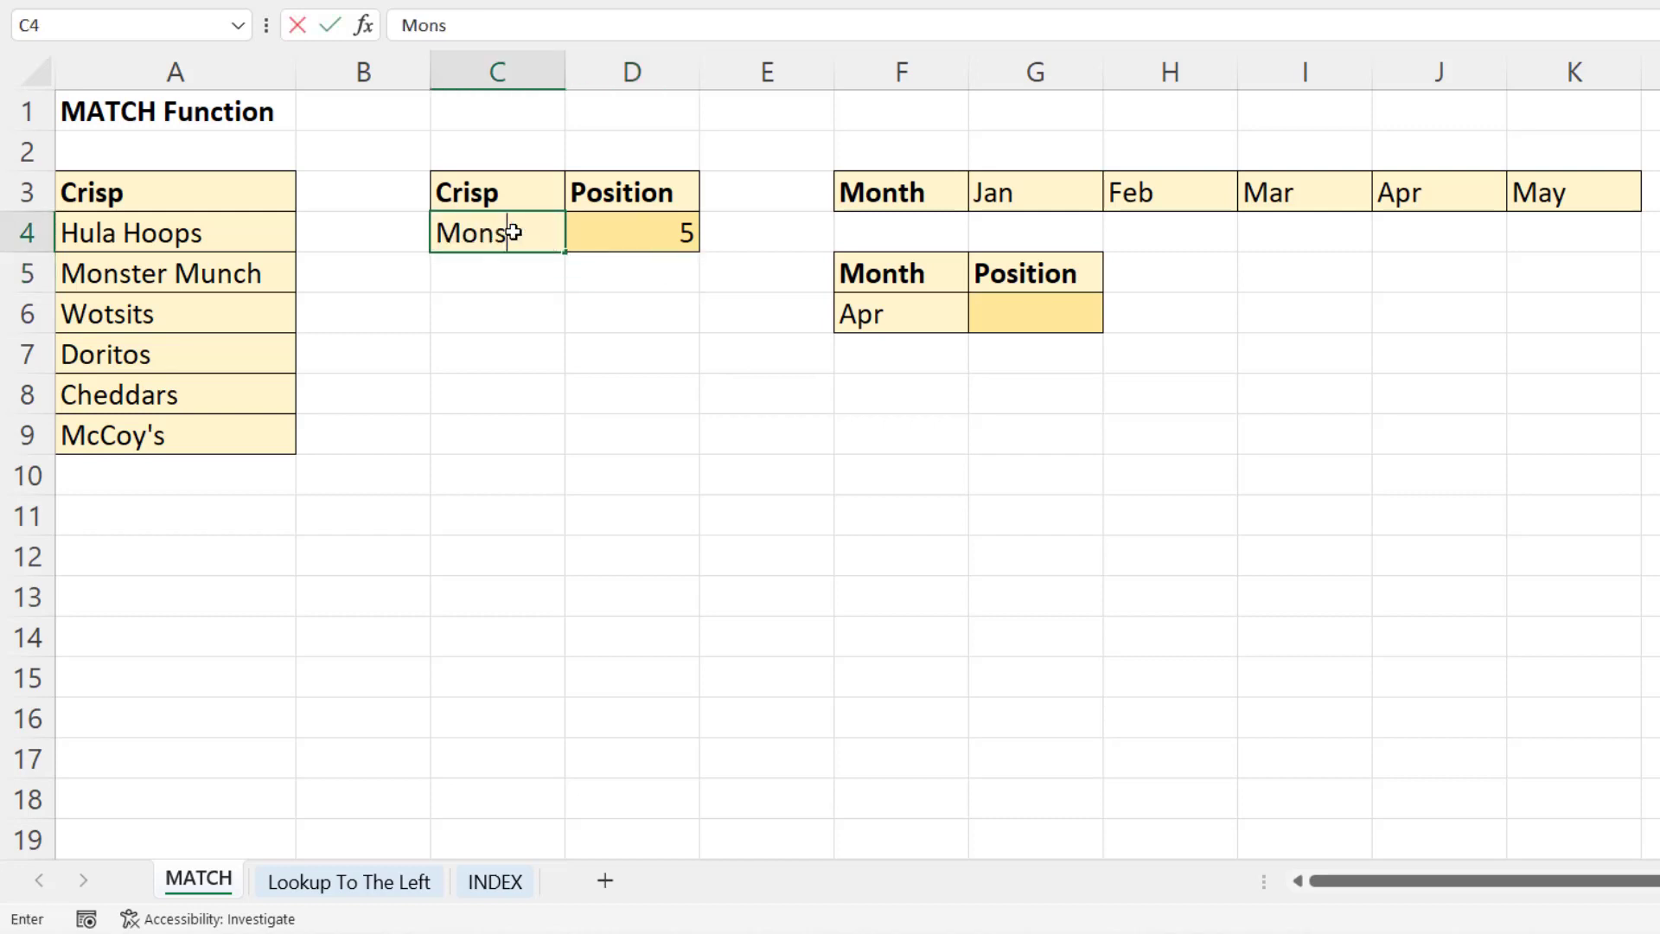
pyautogui.hotkey('ctrl', 'Return')
pyautogui.press('Return')
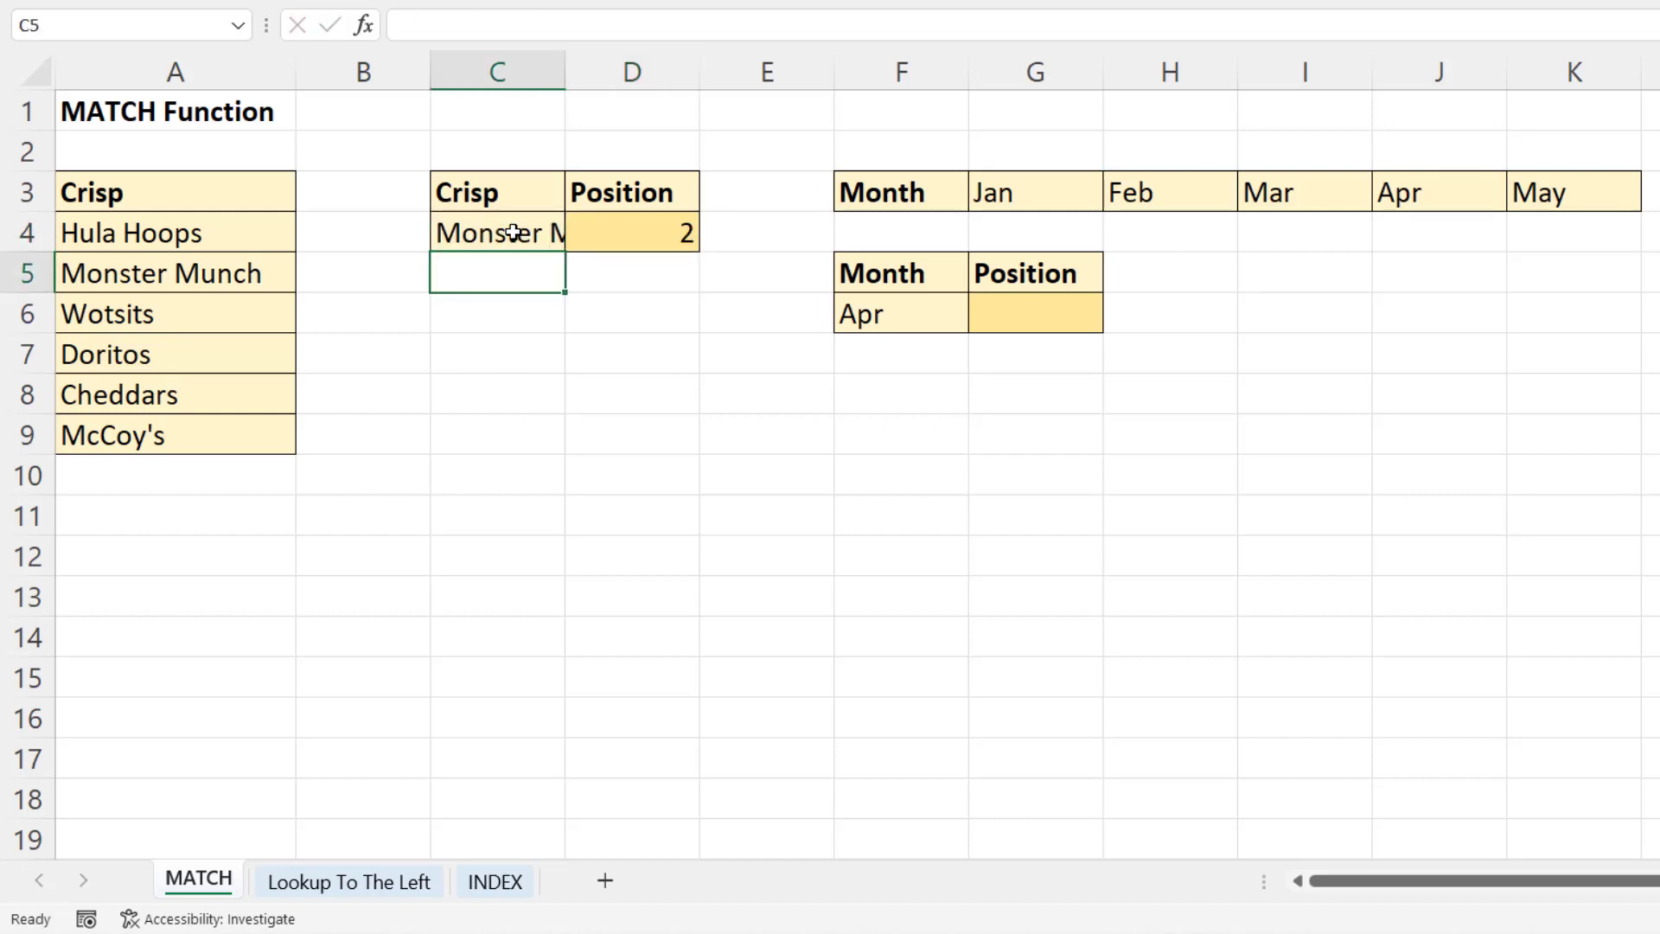
pyautogui.doubleClick(566, 59)
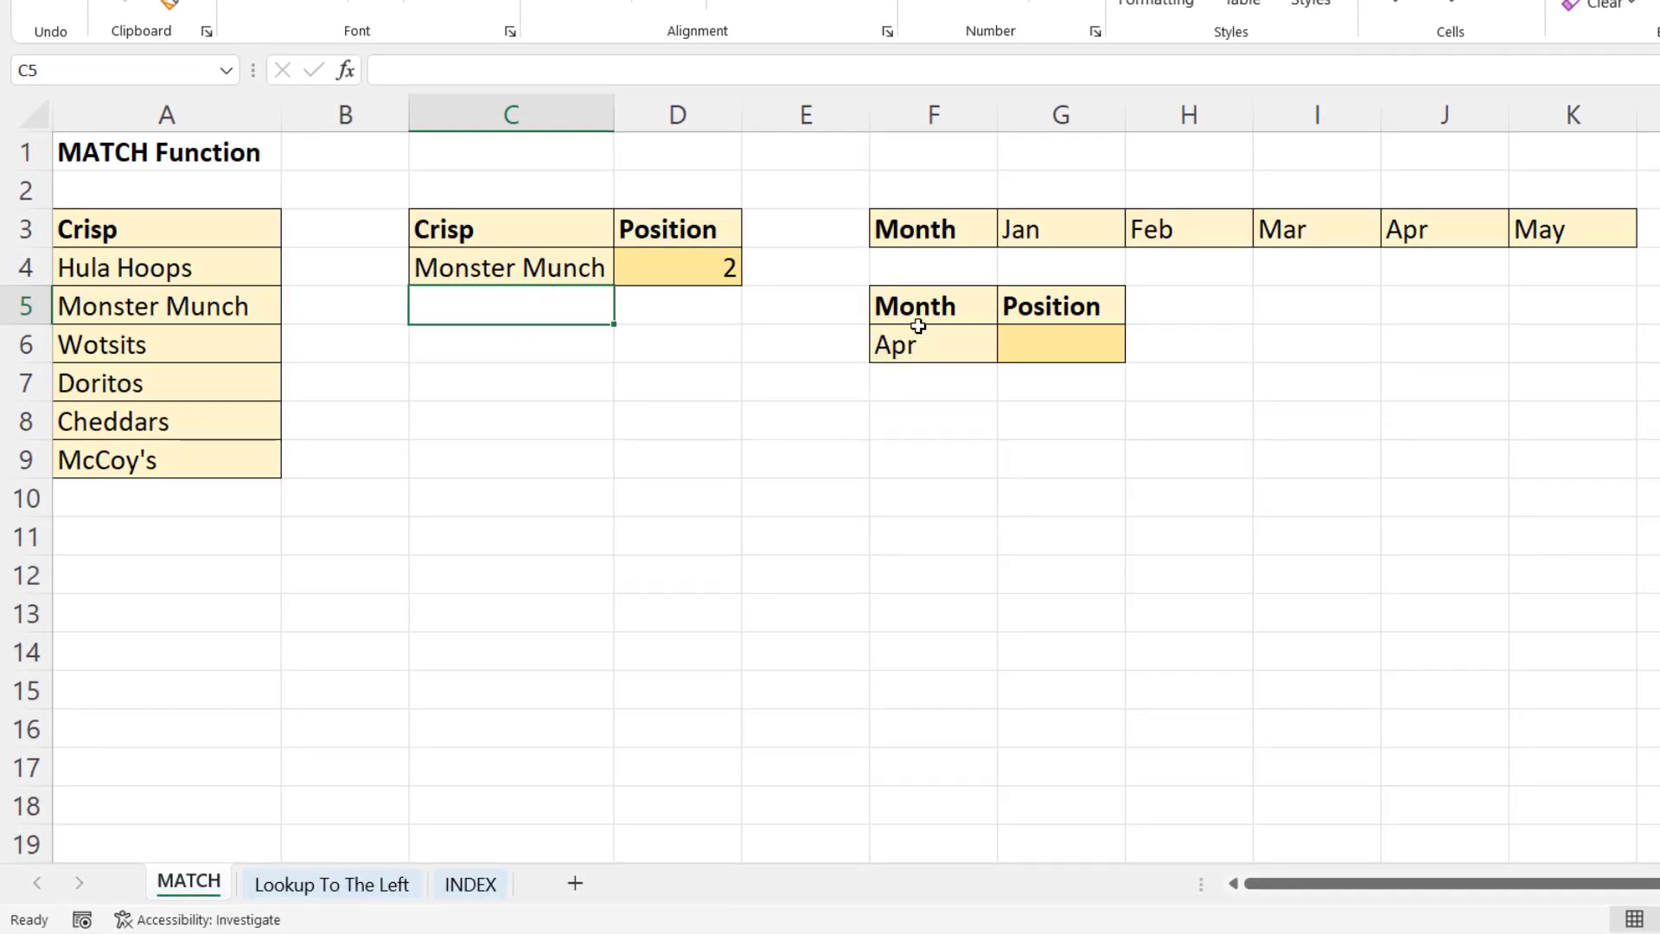
# Enter =MATCH(F6,G3:K3,0) in G6 to find the exact-match position of the month in the horizontal list.
pyautogui.click(1028, 351)
pyautogui.write('=match')
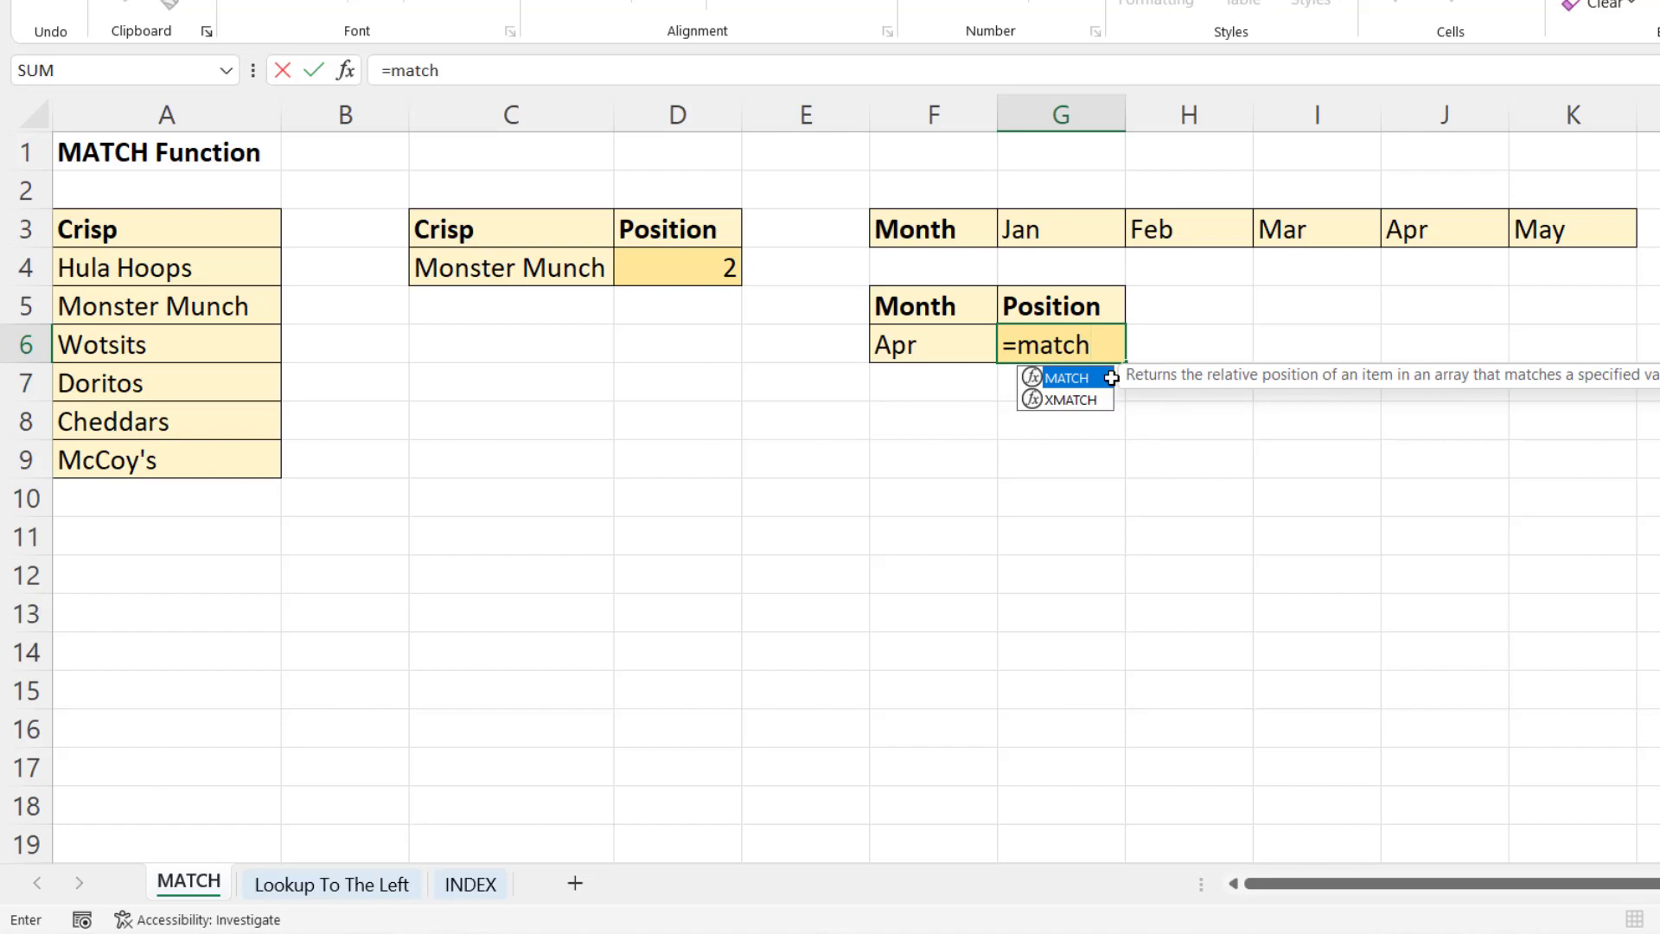
pyautogui.write('(')
pyautogui.click(915, 349)
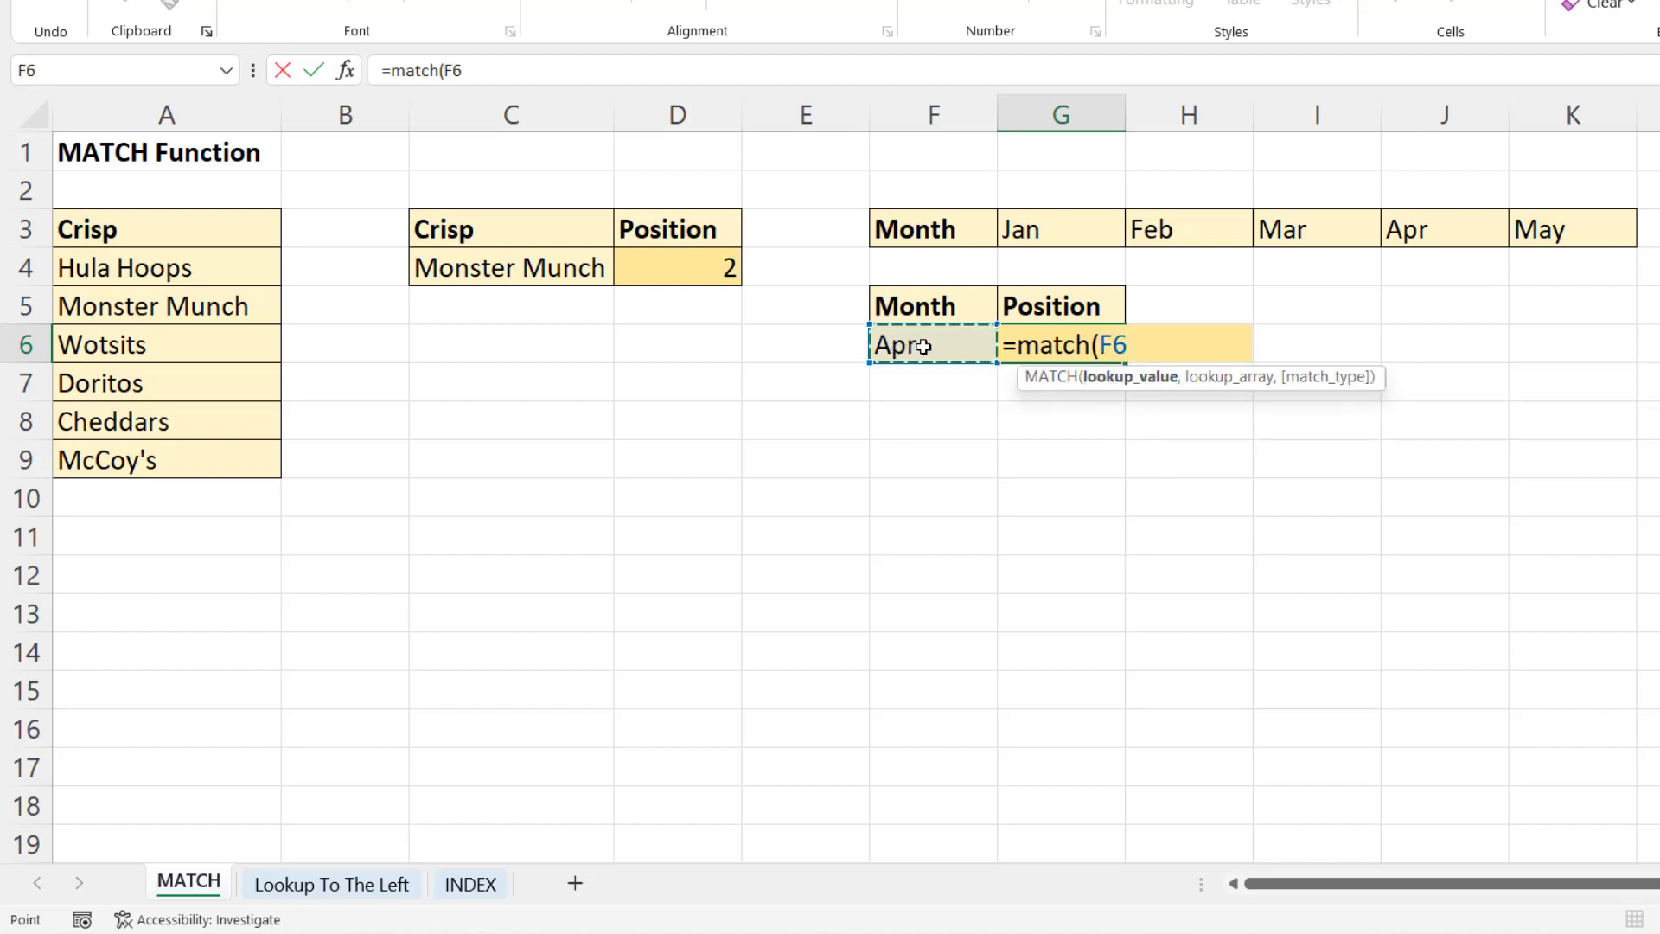
pyautogui.write(',')
pyautogui.moveTo(1086, 230); pyautogui.dragTo(1517, 242)
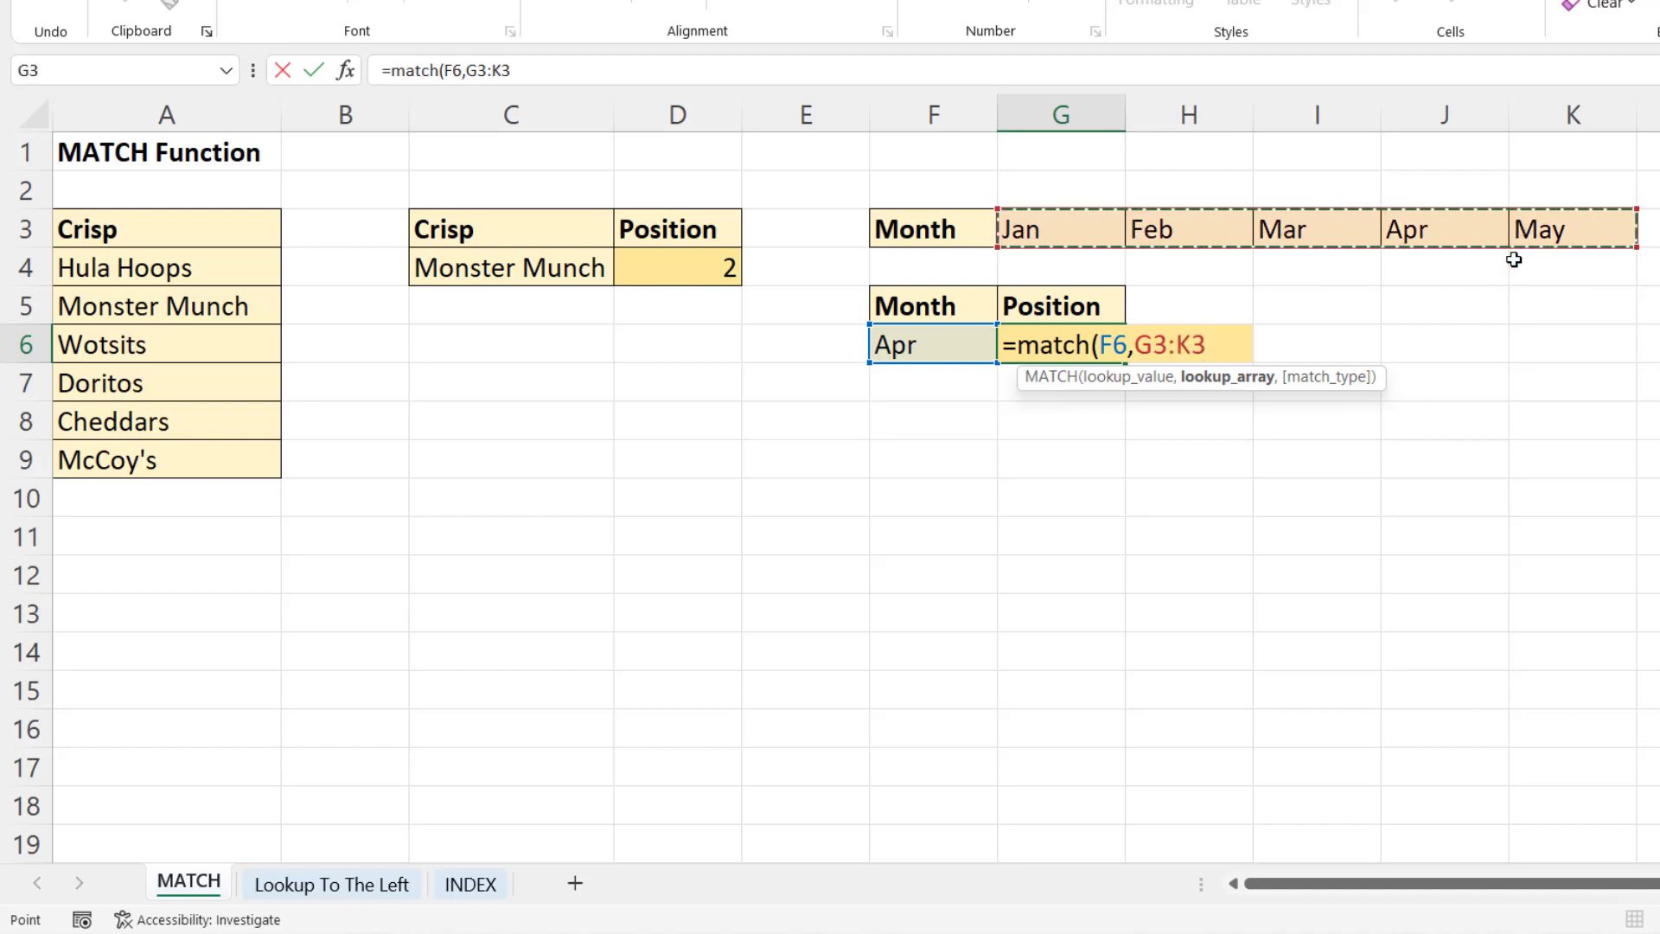
pyautogui.write(',')
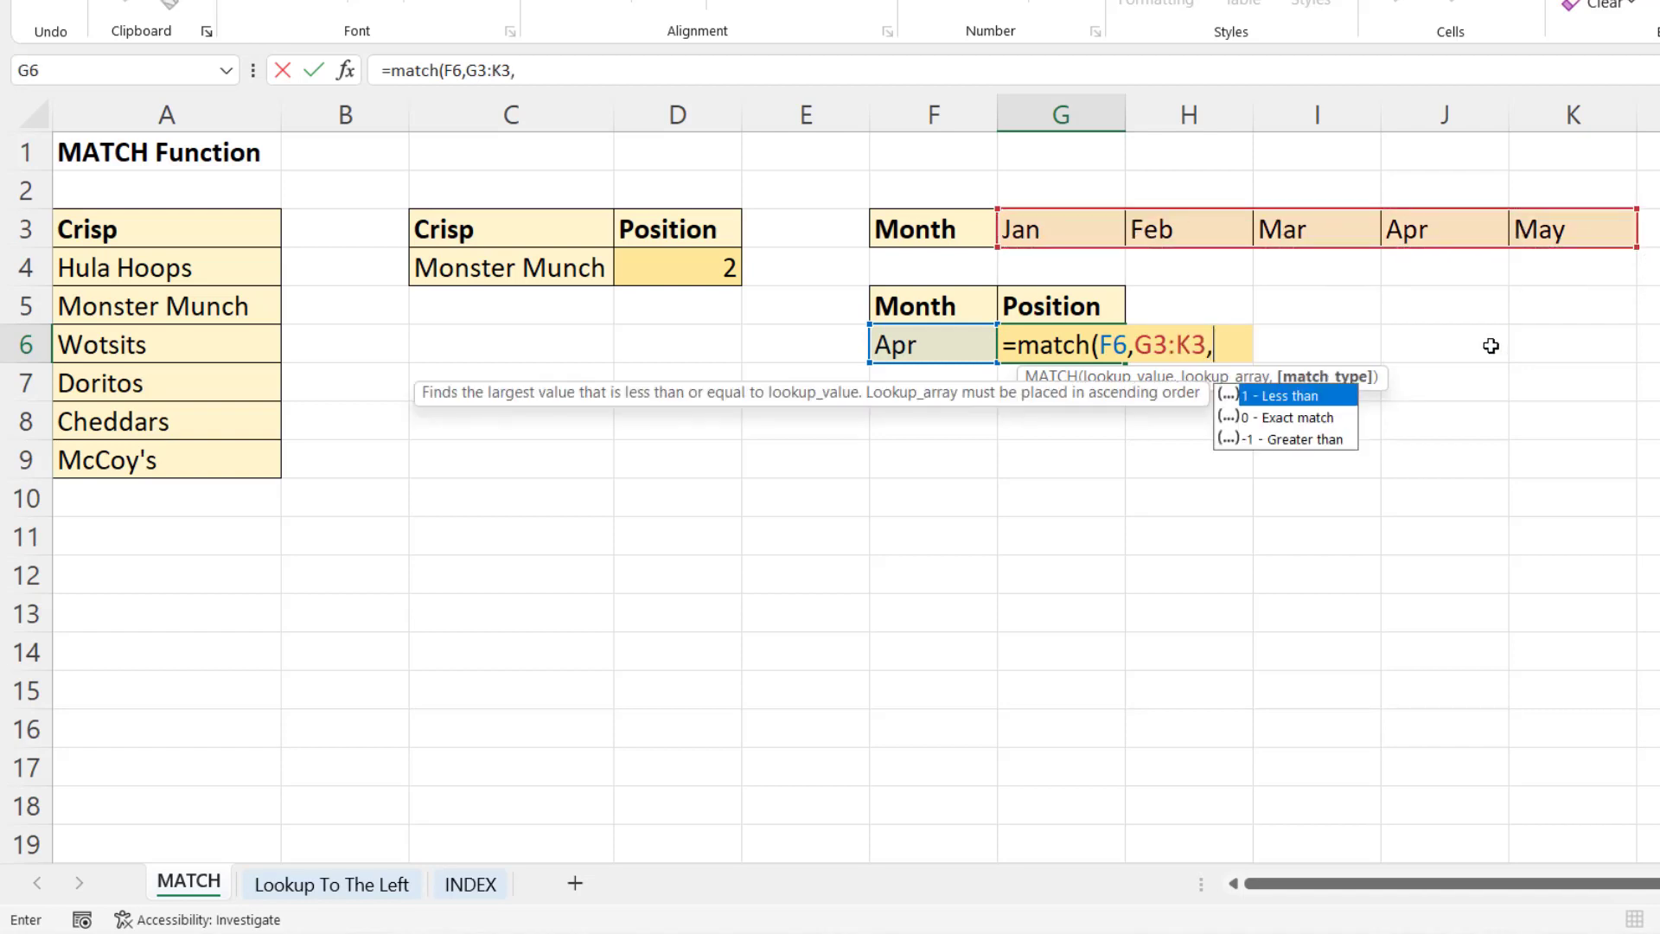
pyautogui.write('0)')
pyautogui.press('Return')
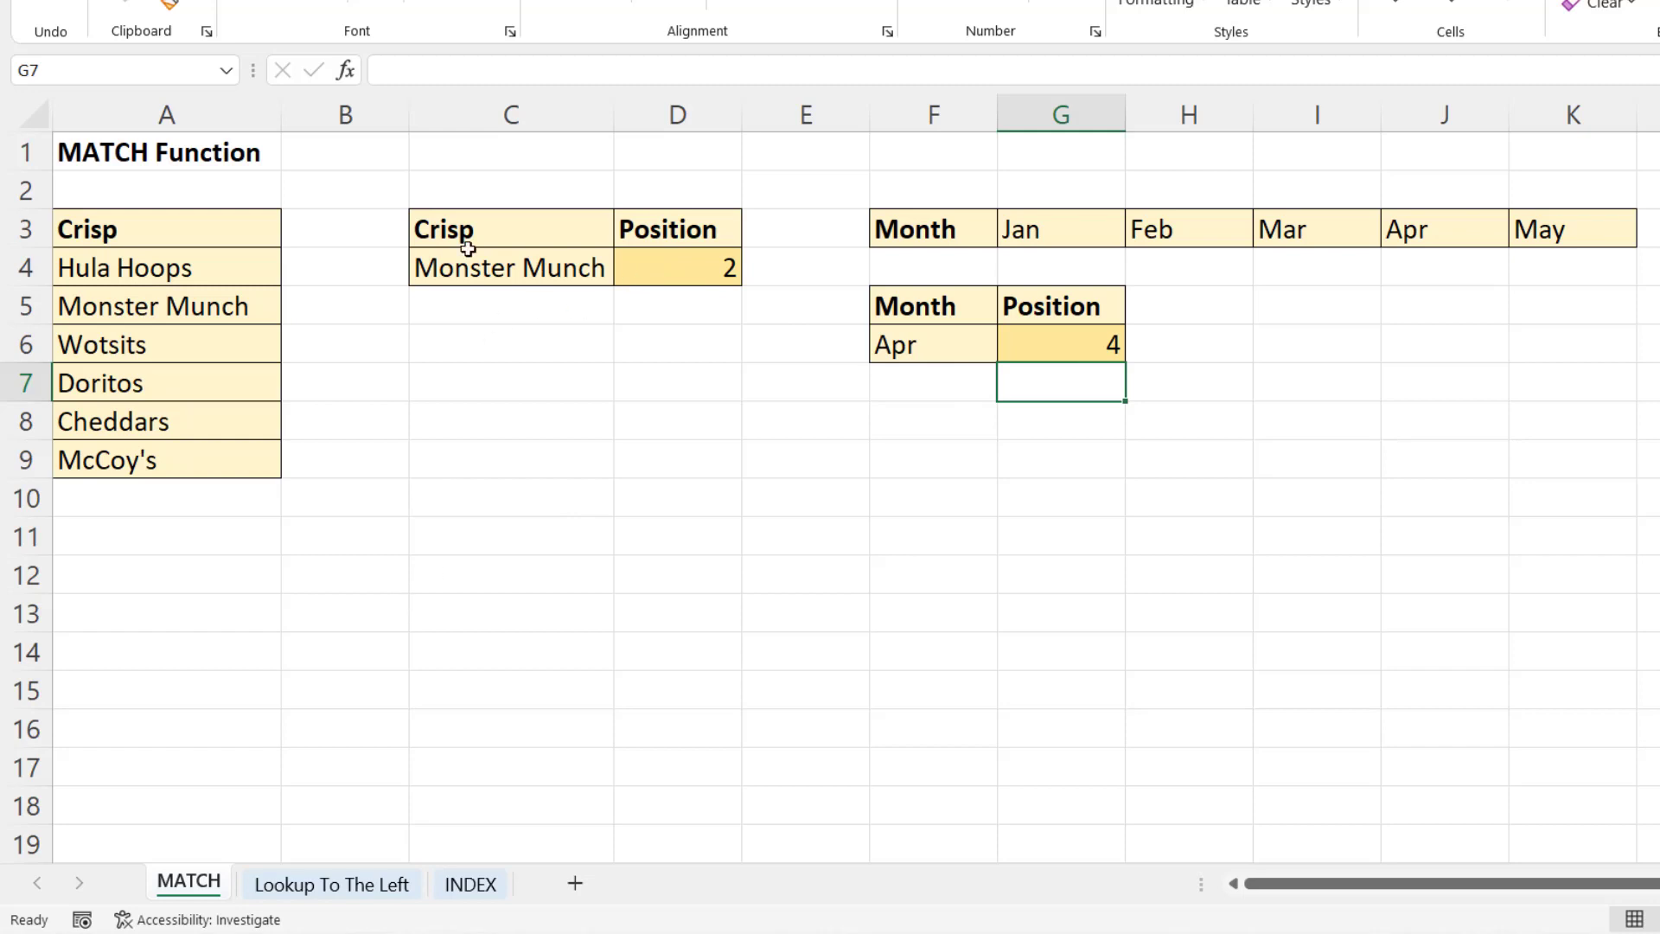
# On the Lookup To The Left sheet, enter =INDEX(A4:A13,1) in E4 to return a location by row number.
pyautogui.click(332, 883)
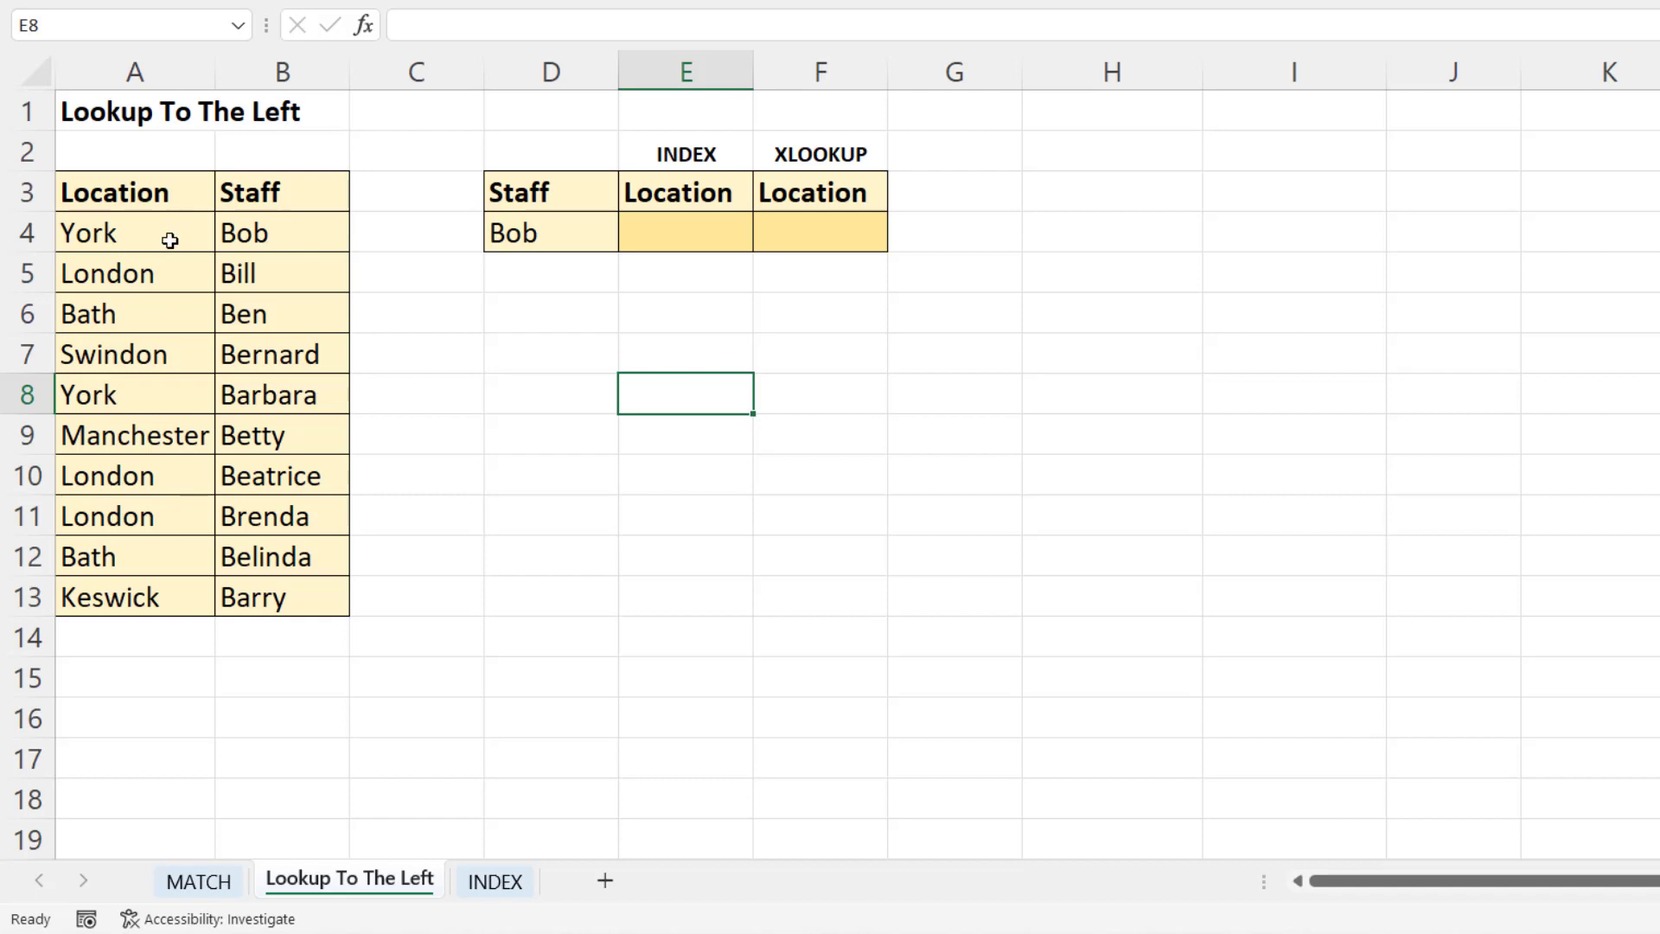
pyautogui.click(645, 235)
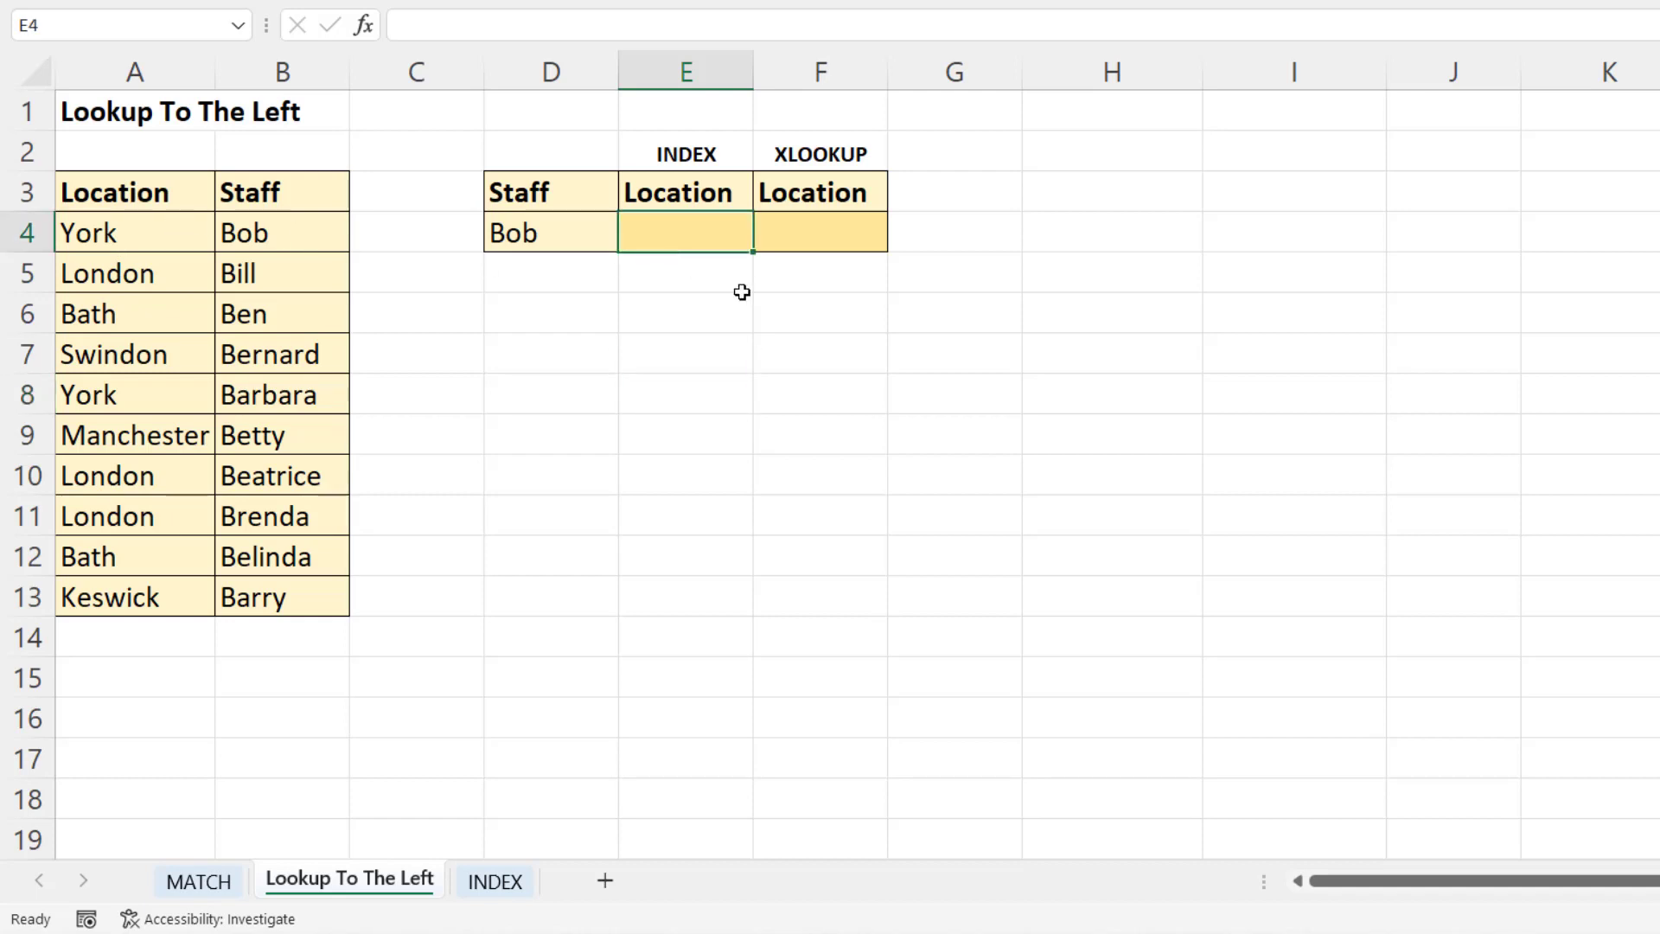
pyautogui.write('=index')
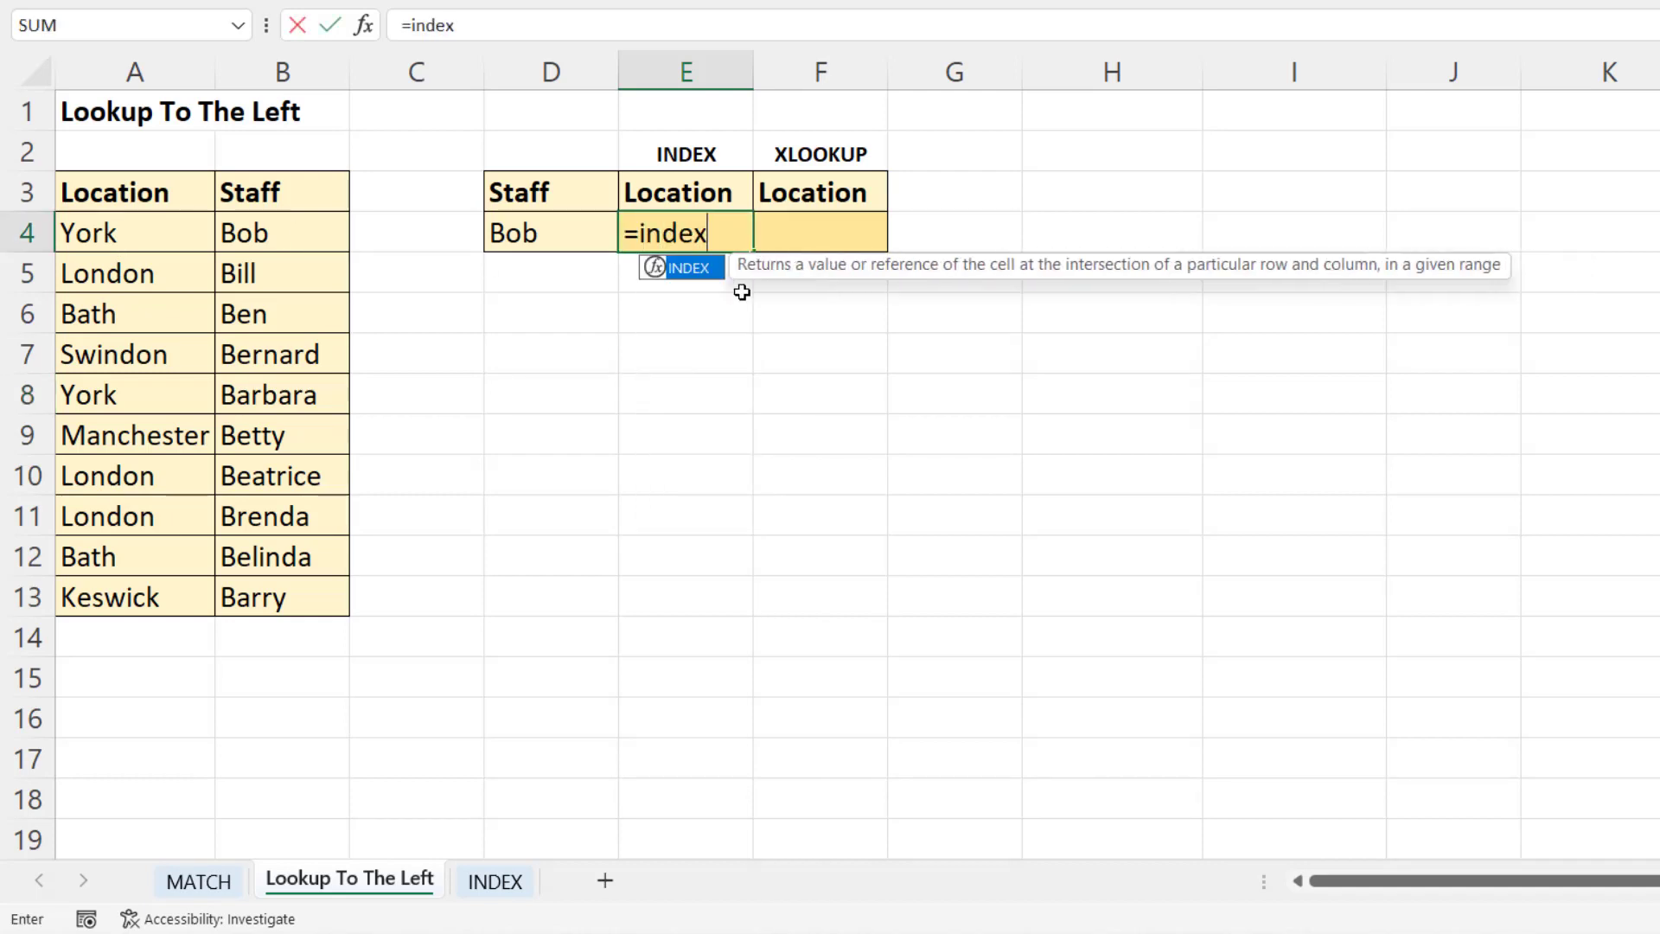
pyautogui.write('(')
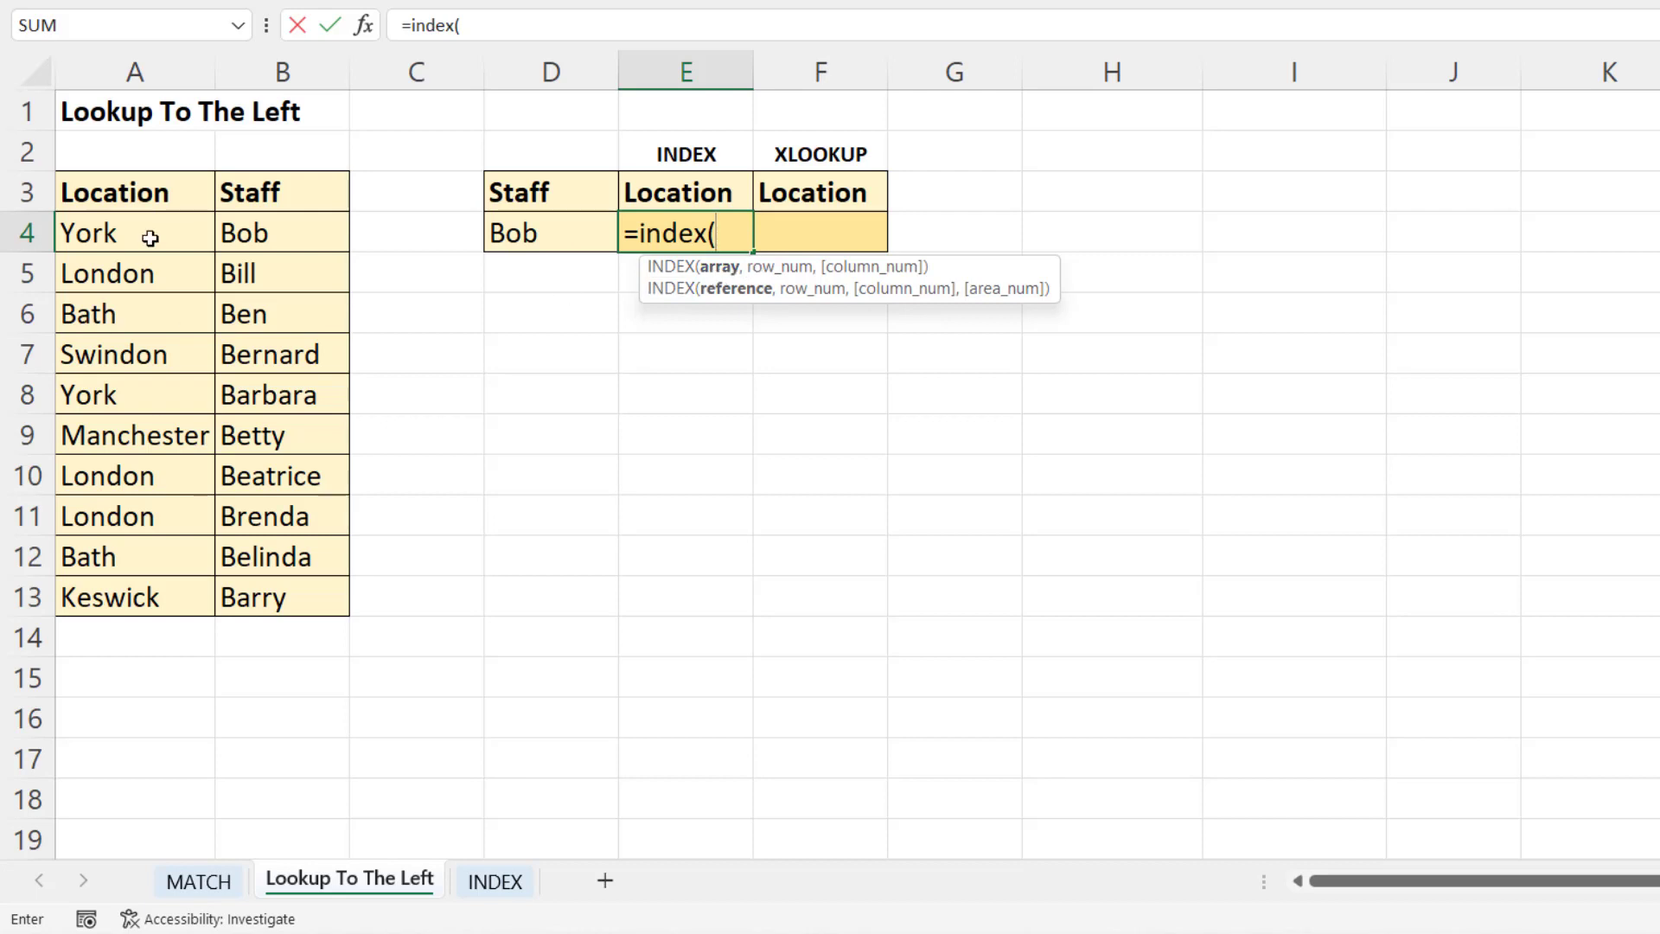
pyautogui.moveTo(150, 239); pyautogui.dragTo(163, 593)
pyautogui.write(',')
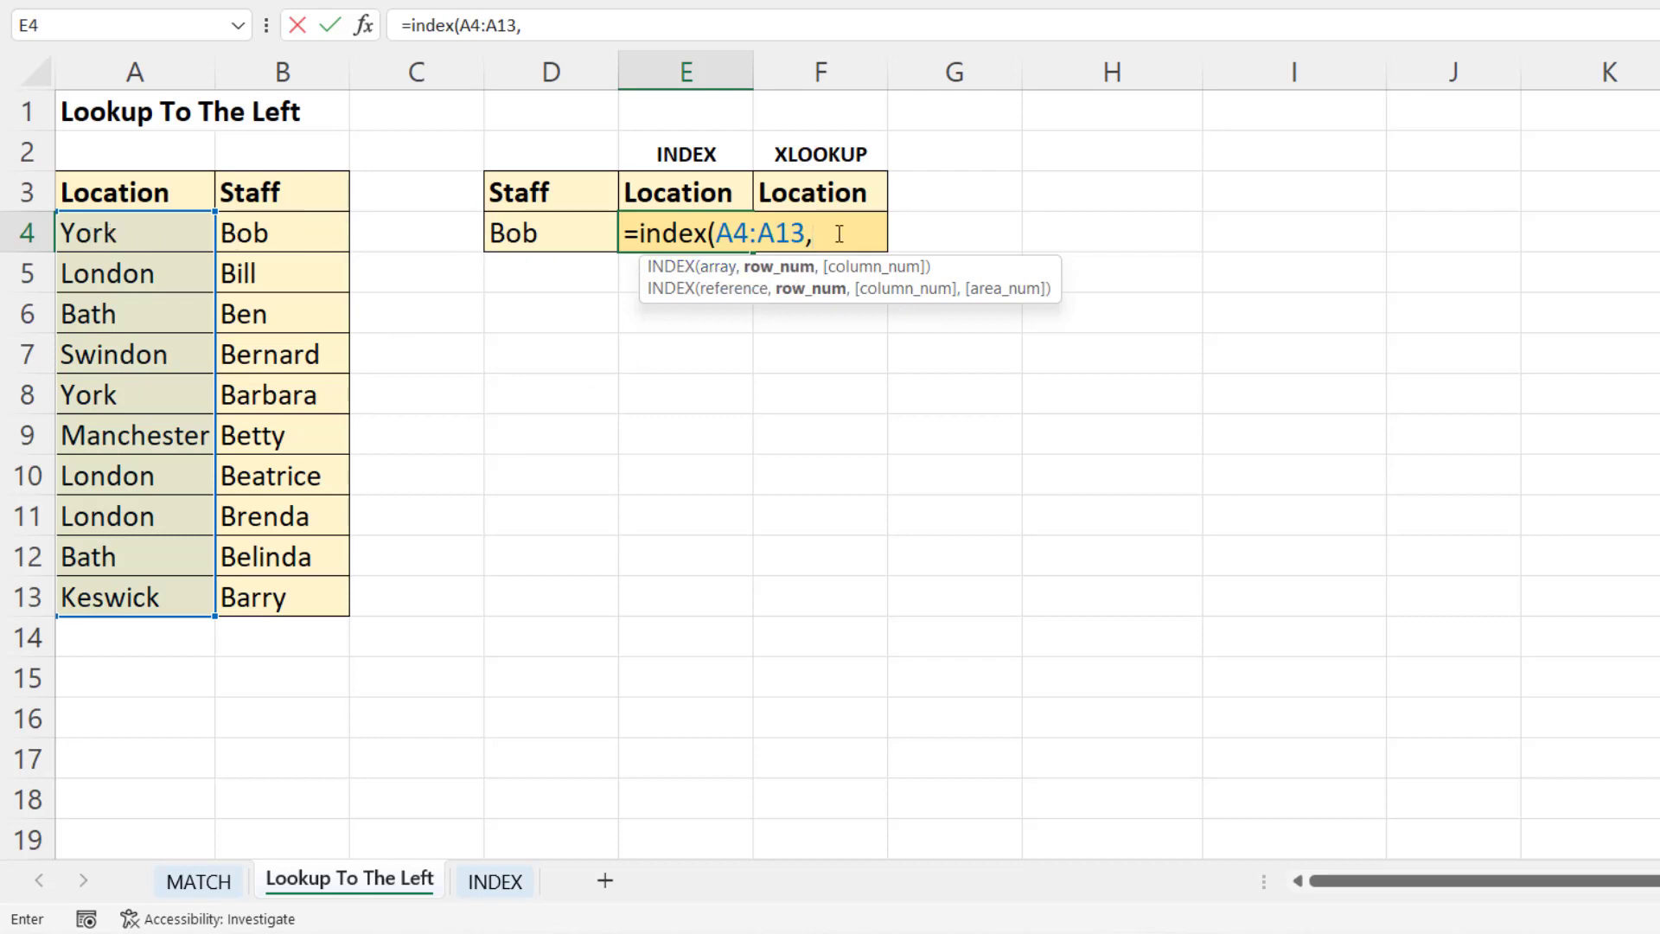
pyautogui.write('1)')
pyautogui.press('Return')
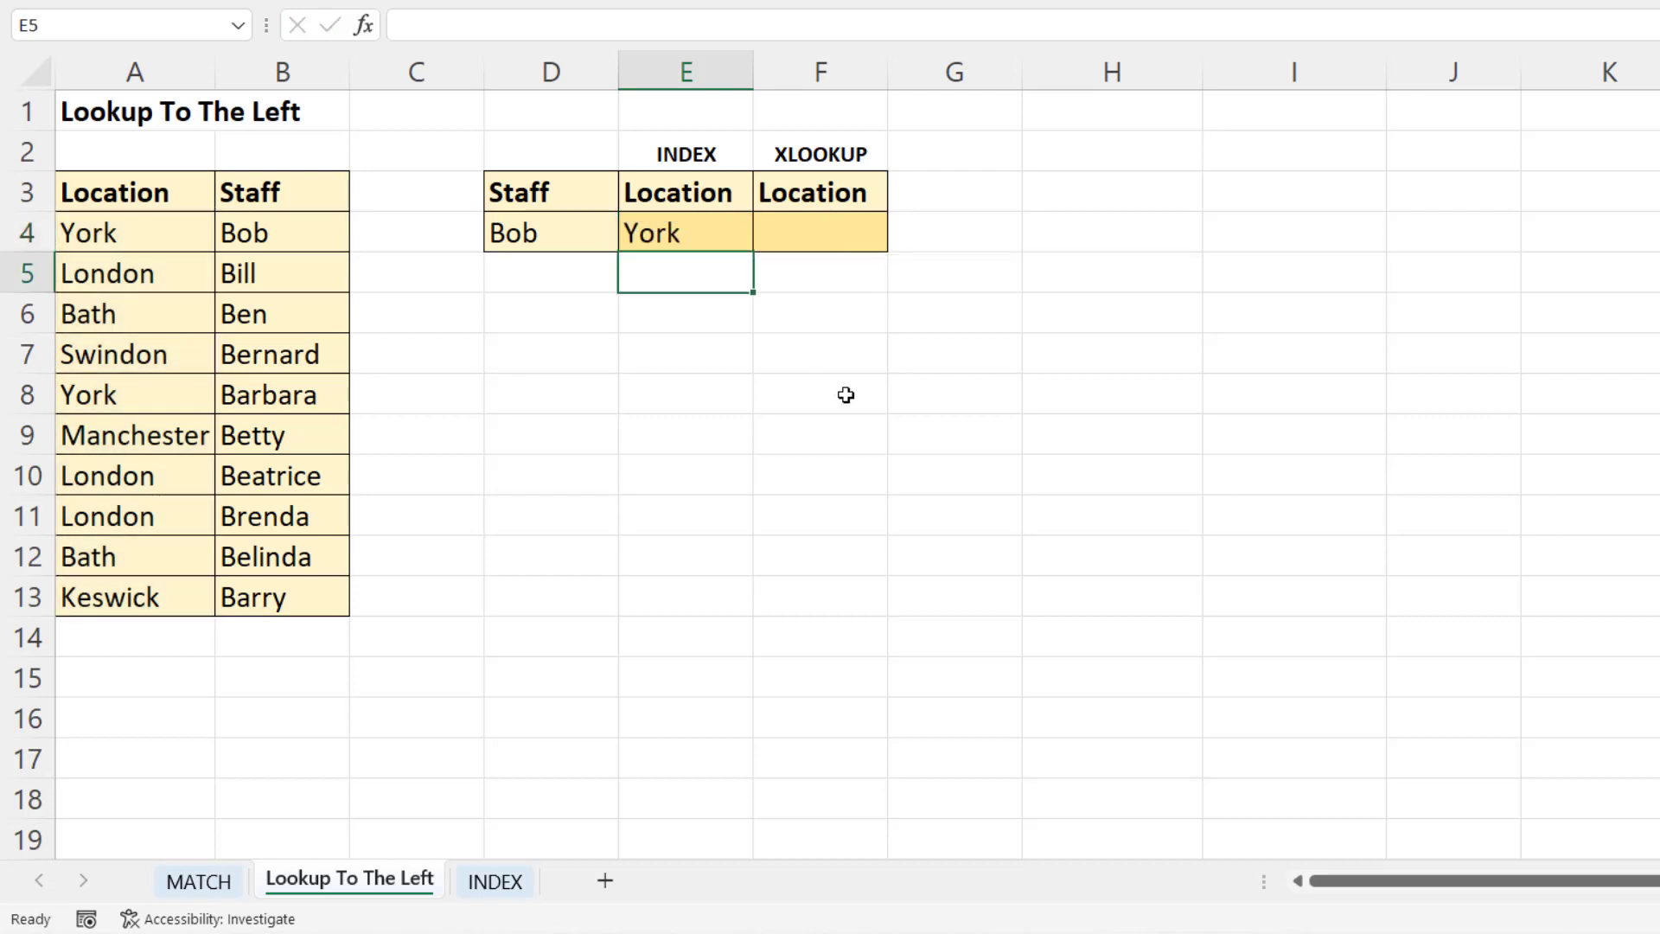
# Change the staff name in D4 to the one in B6 and set the row number of E4's INDEX formula to 3.
pyautogui.click(535, 235)
pyautogui.write('Ben')
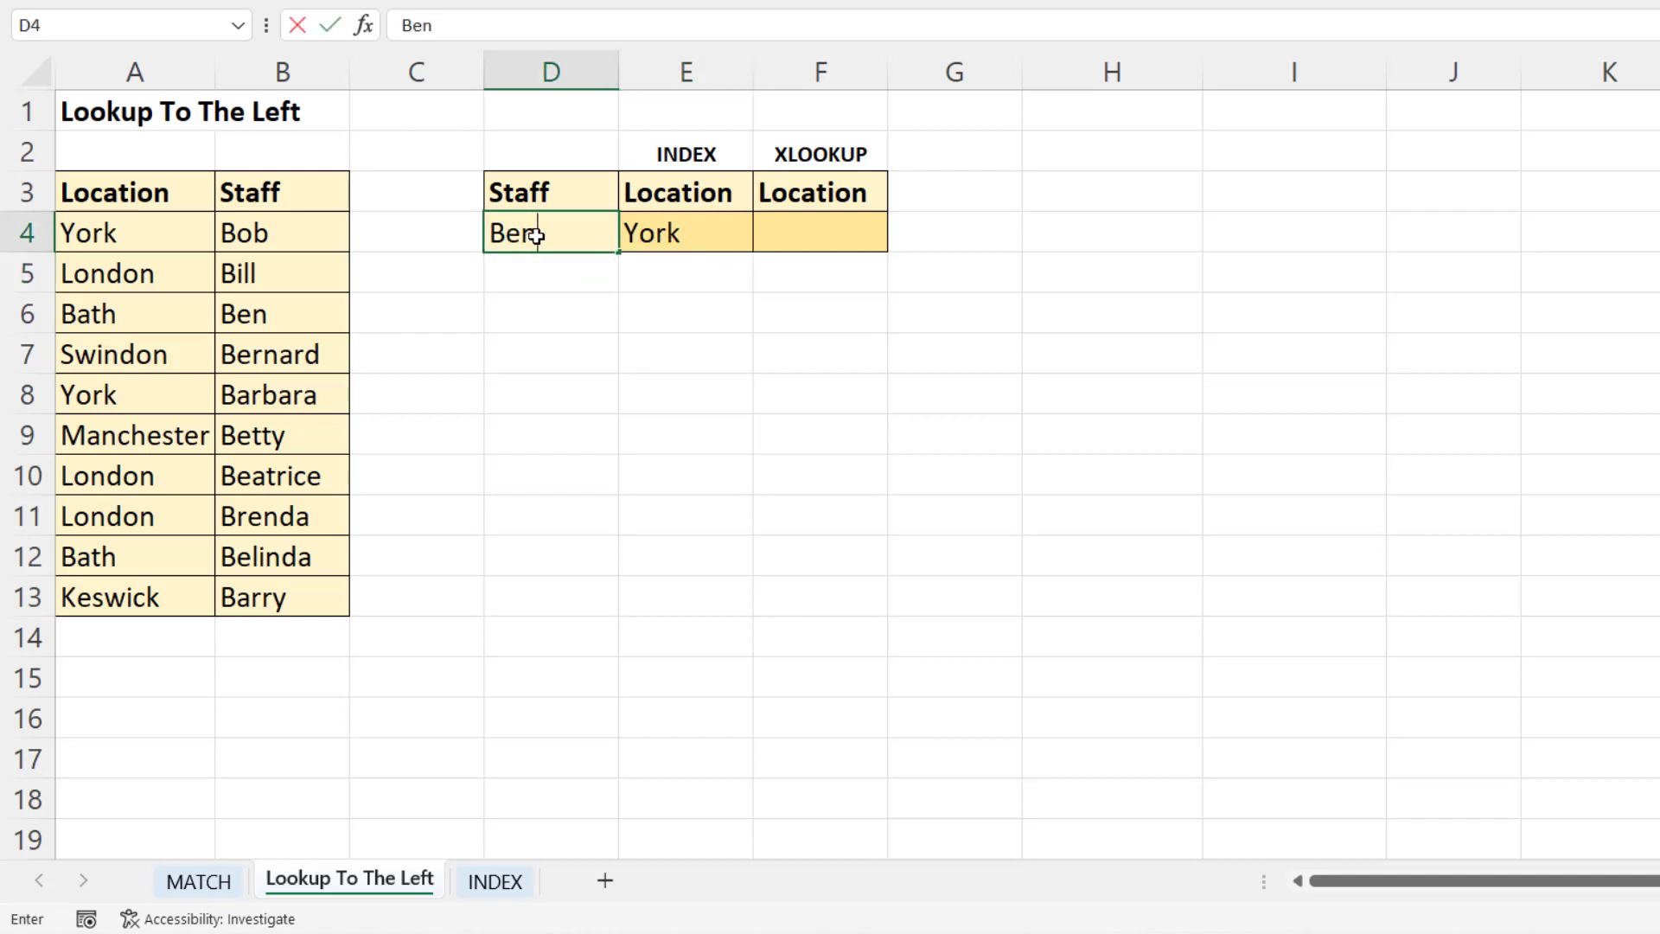
pyautogui.doubleClick(643, 242)
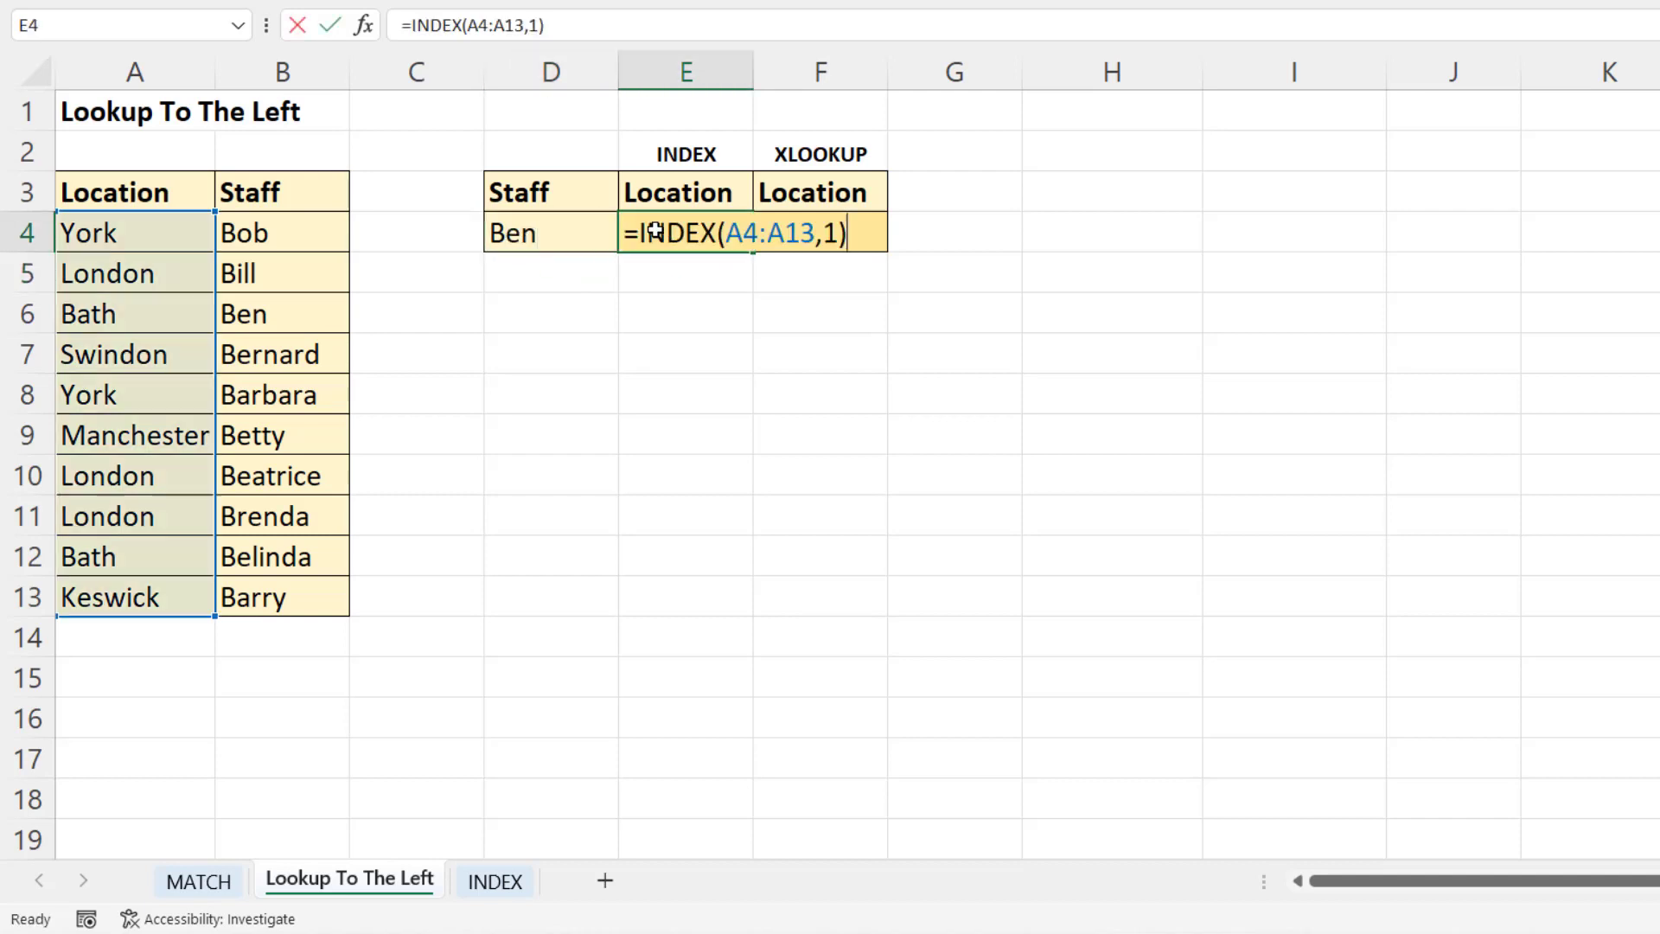
pyautogui.click(832, 233)
pyautogui.press('BackSpace')
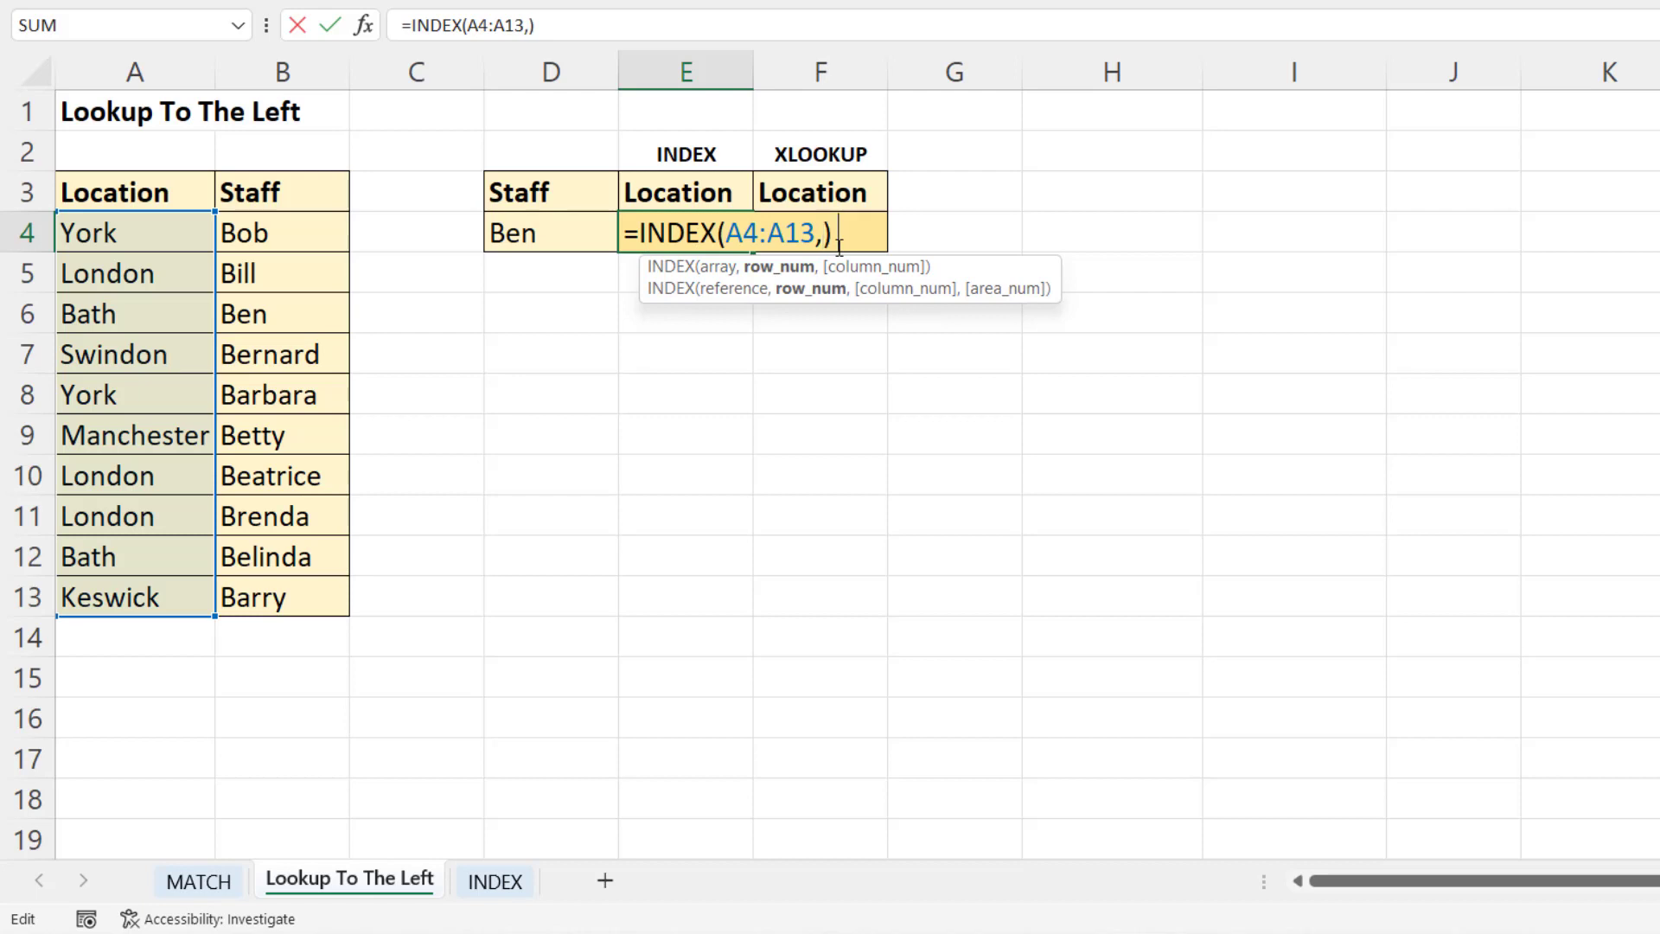
pyautogui.write('3')
pyautogui.press('Return')
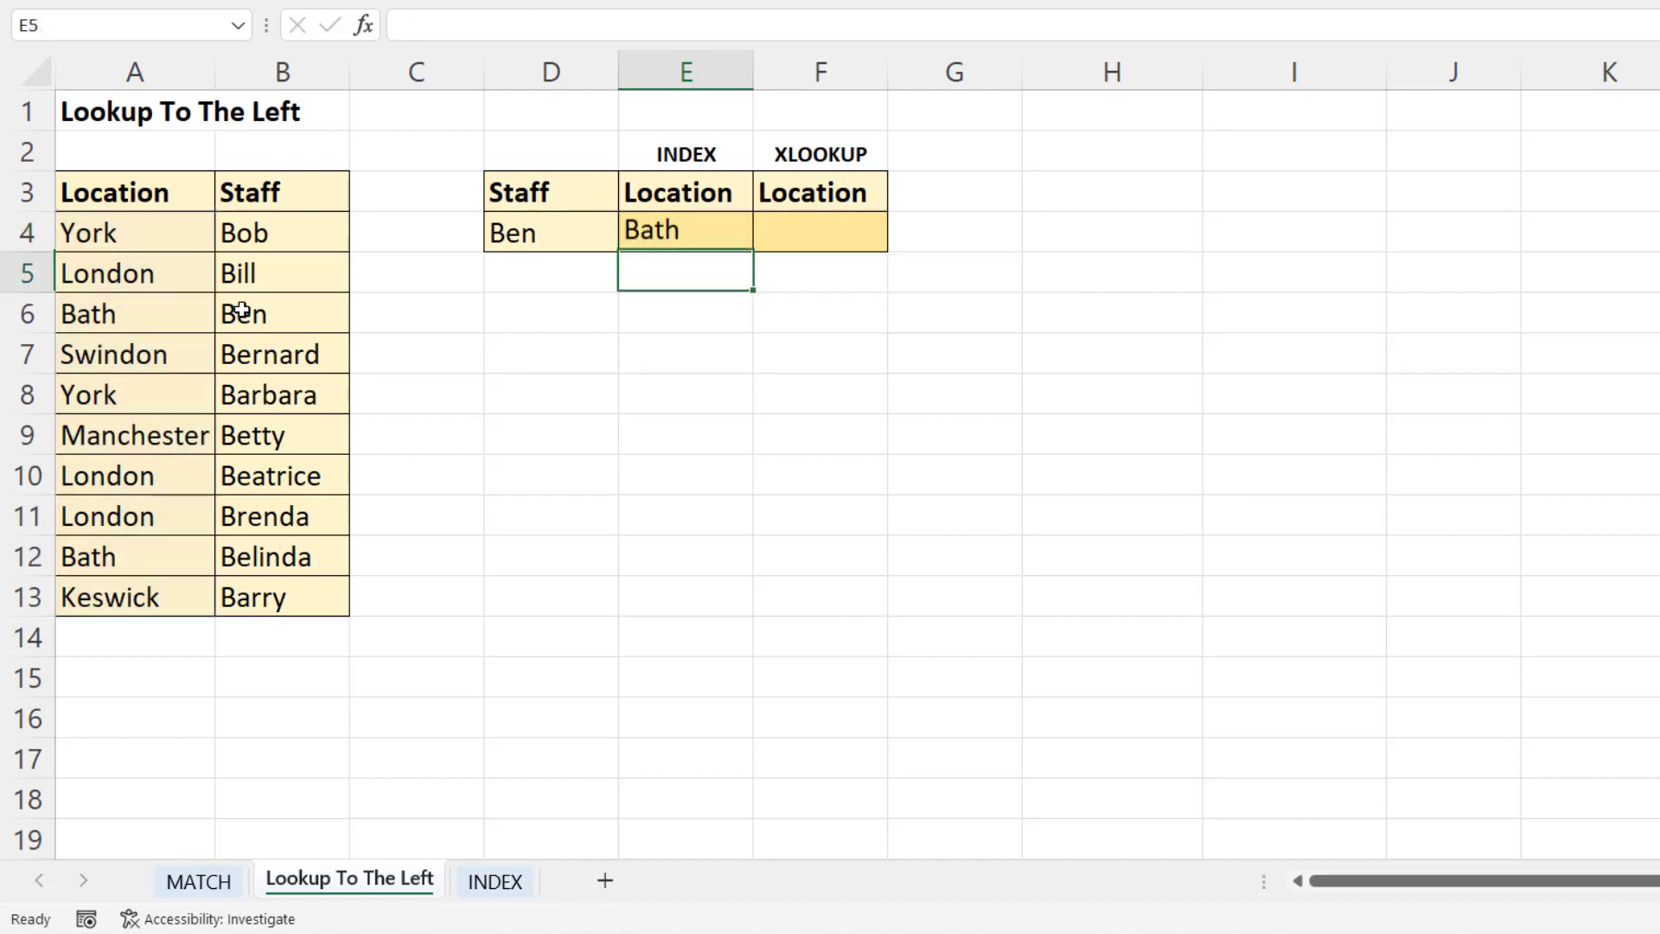
# Replace the row number in E4's INDEX formula with MATCH(D4,B4:B13,0) to find the staff member's row.
pyautogui.doubleClick(689, 229)
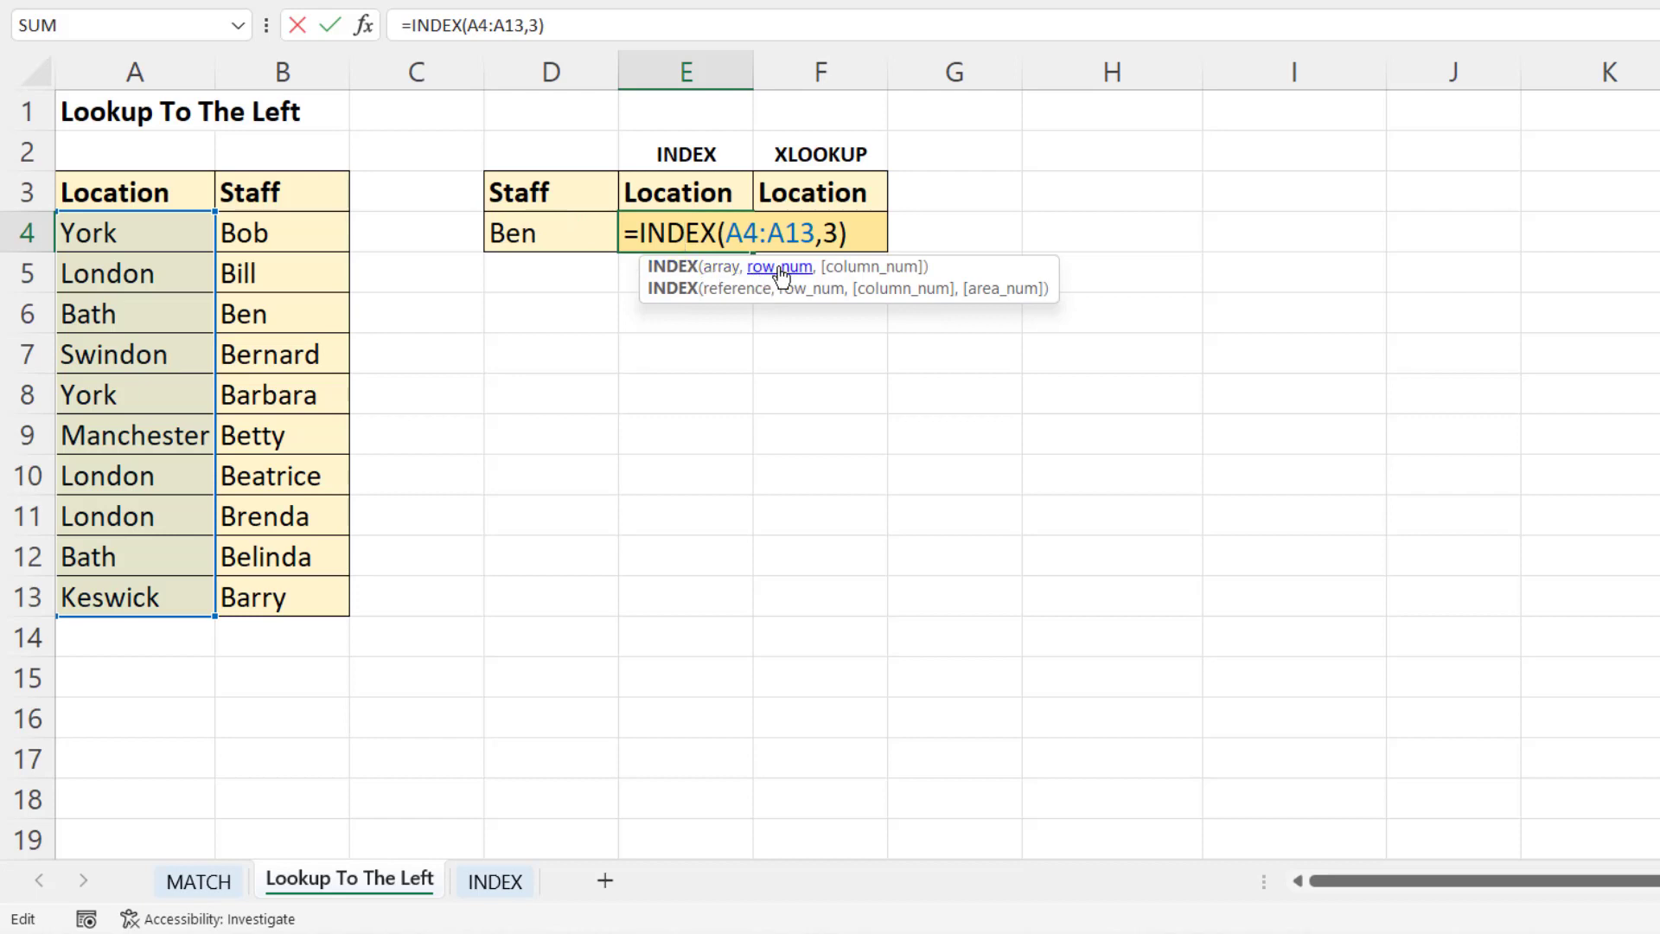
pyautogui.click(838, 232)
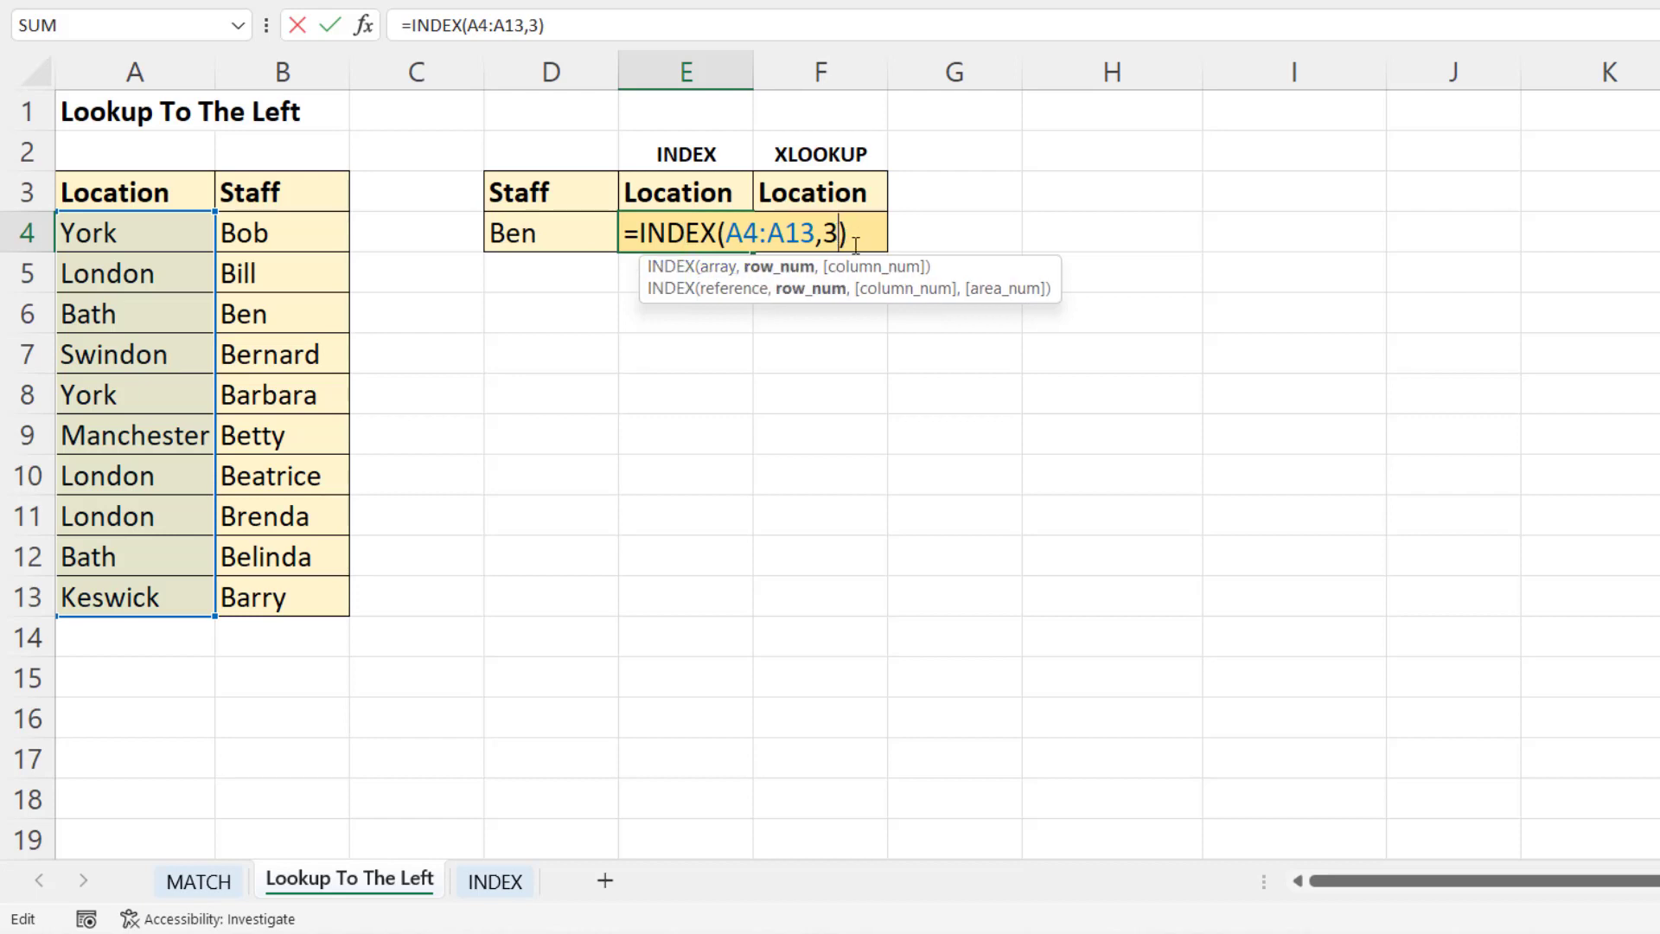
pyautogui.press('BackSpace')
pyautogui.write('match')
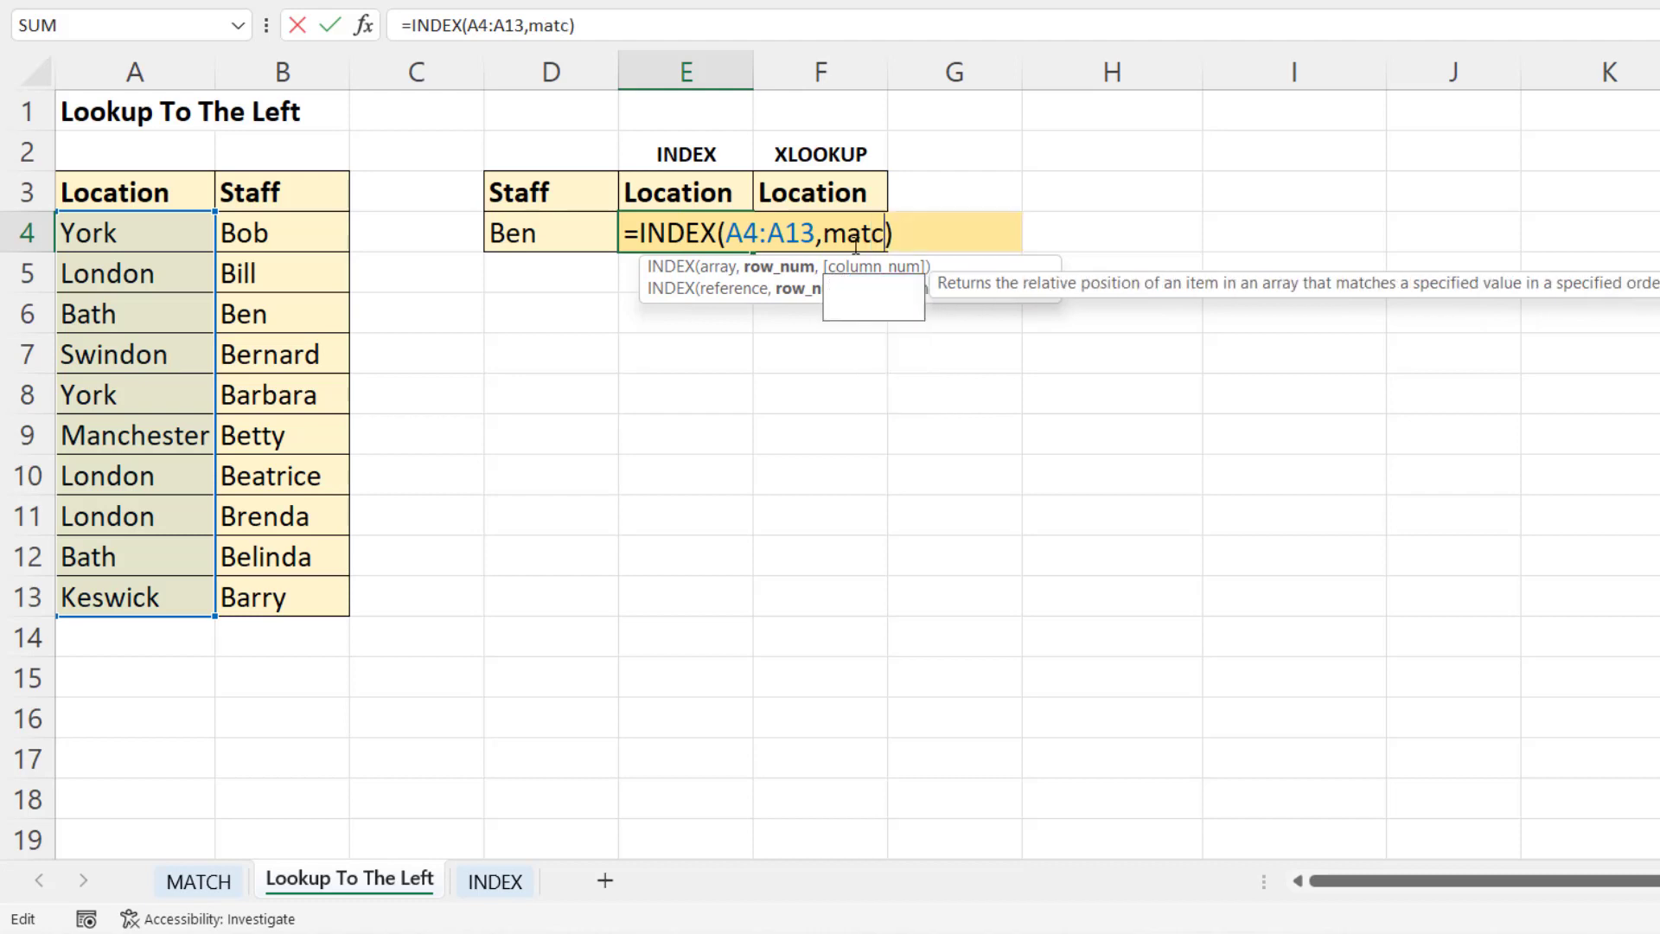
pyautogui.write('(')
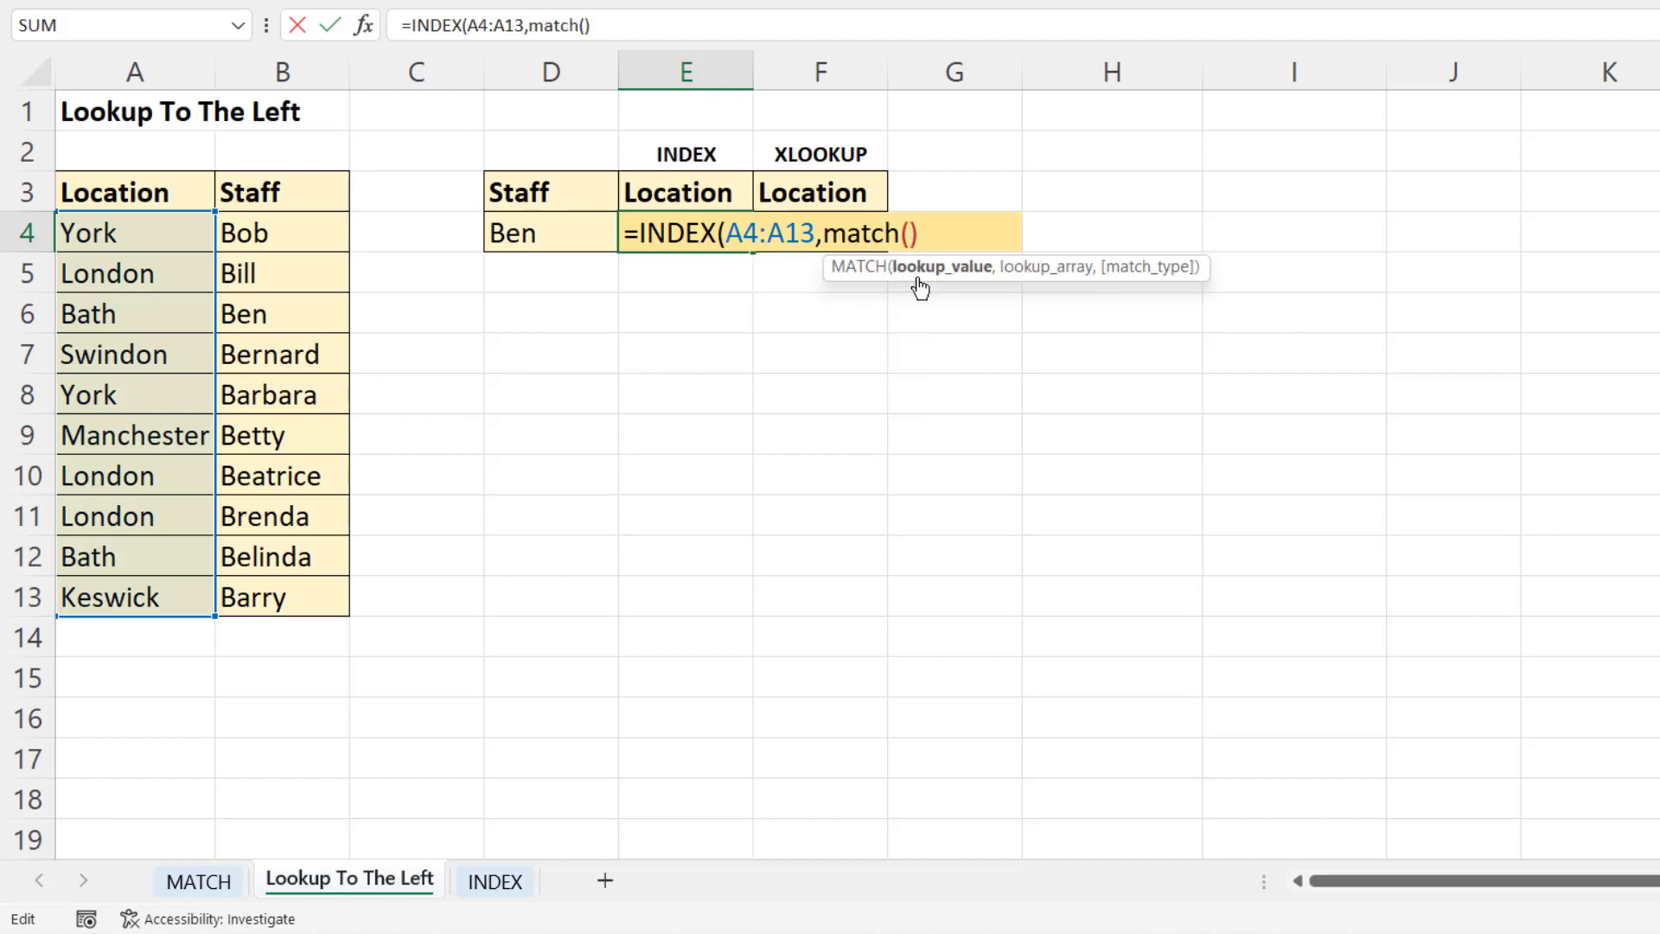
pyautogui.click(553, 234)
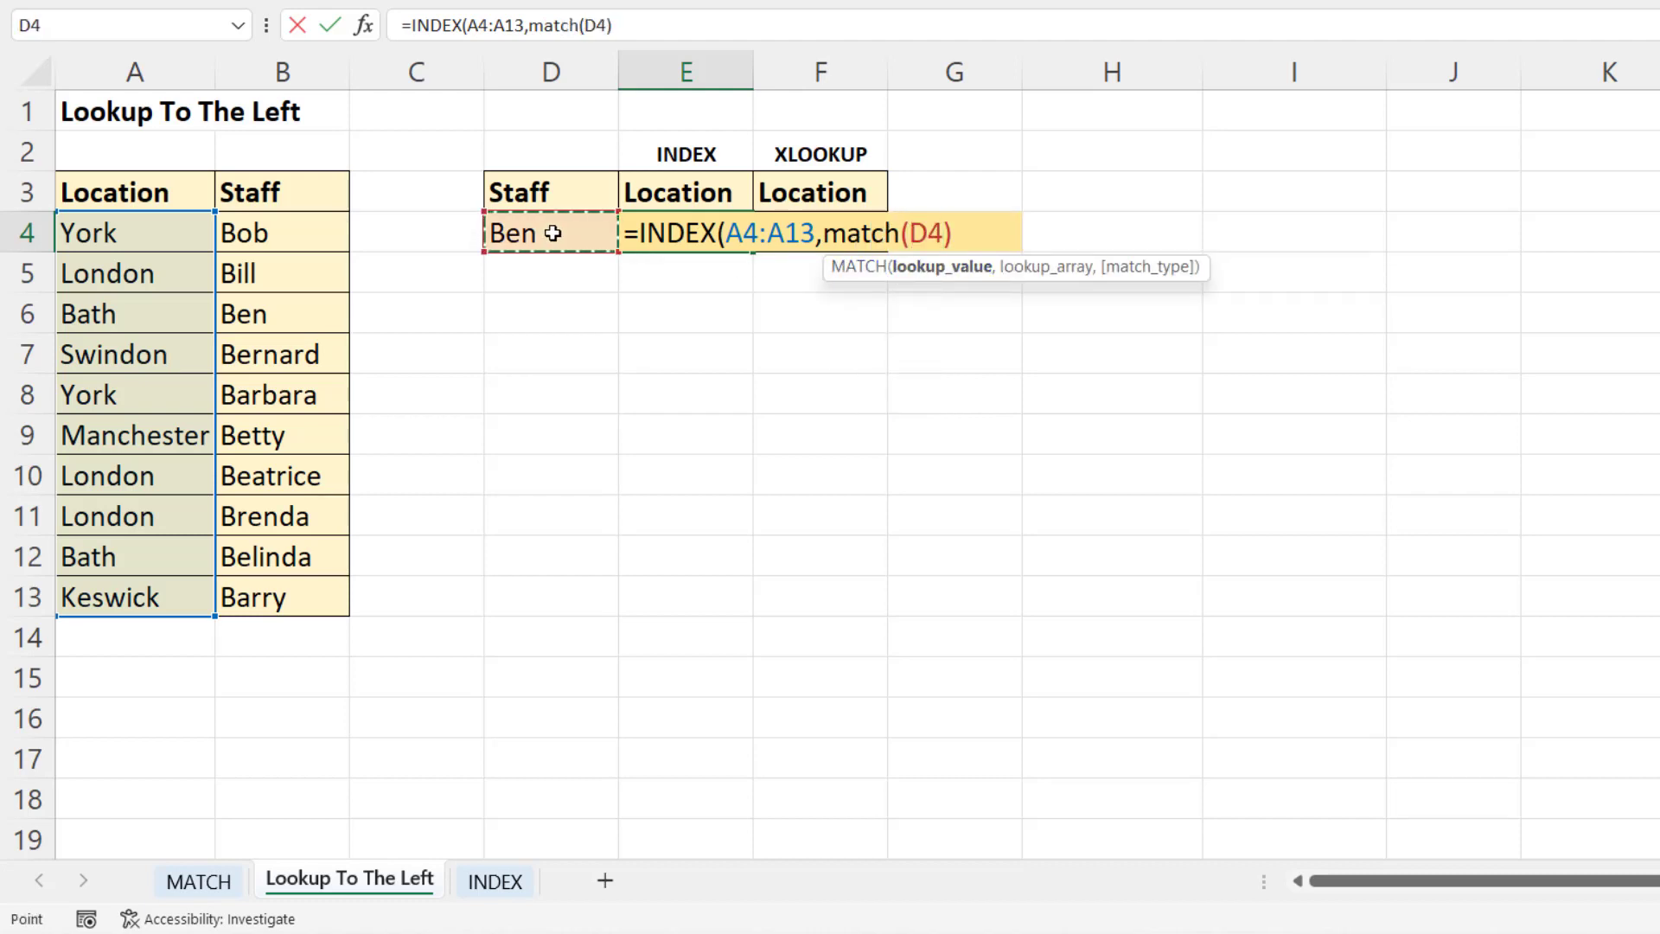
pyautogui.write(',')
pyautogui.moveTo(304, 227); pyautogui.dragTo(307, 591)
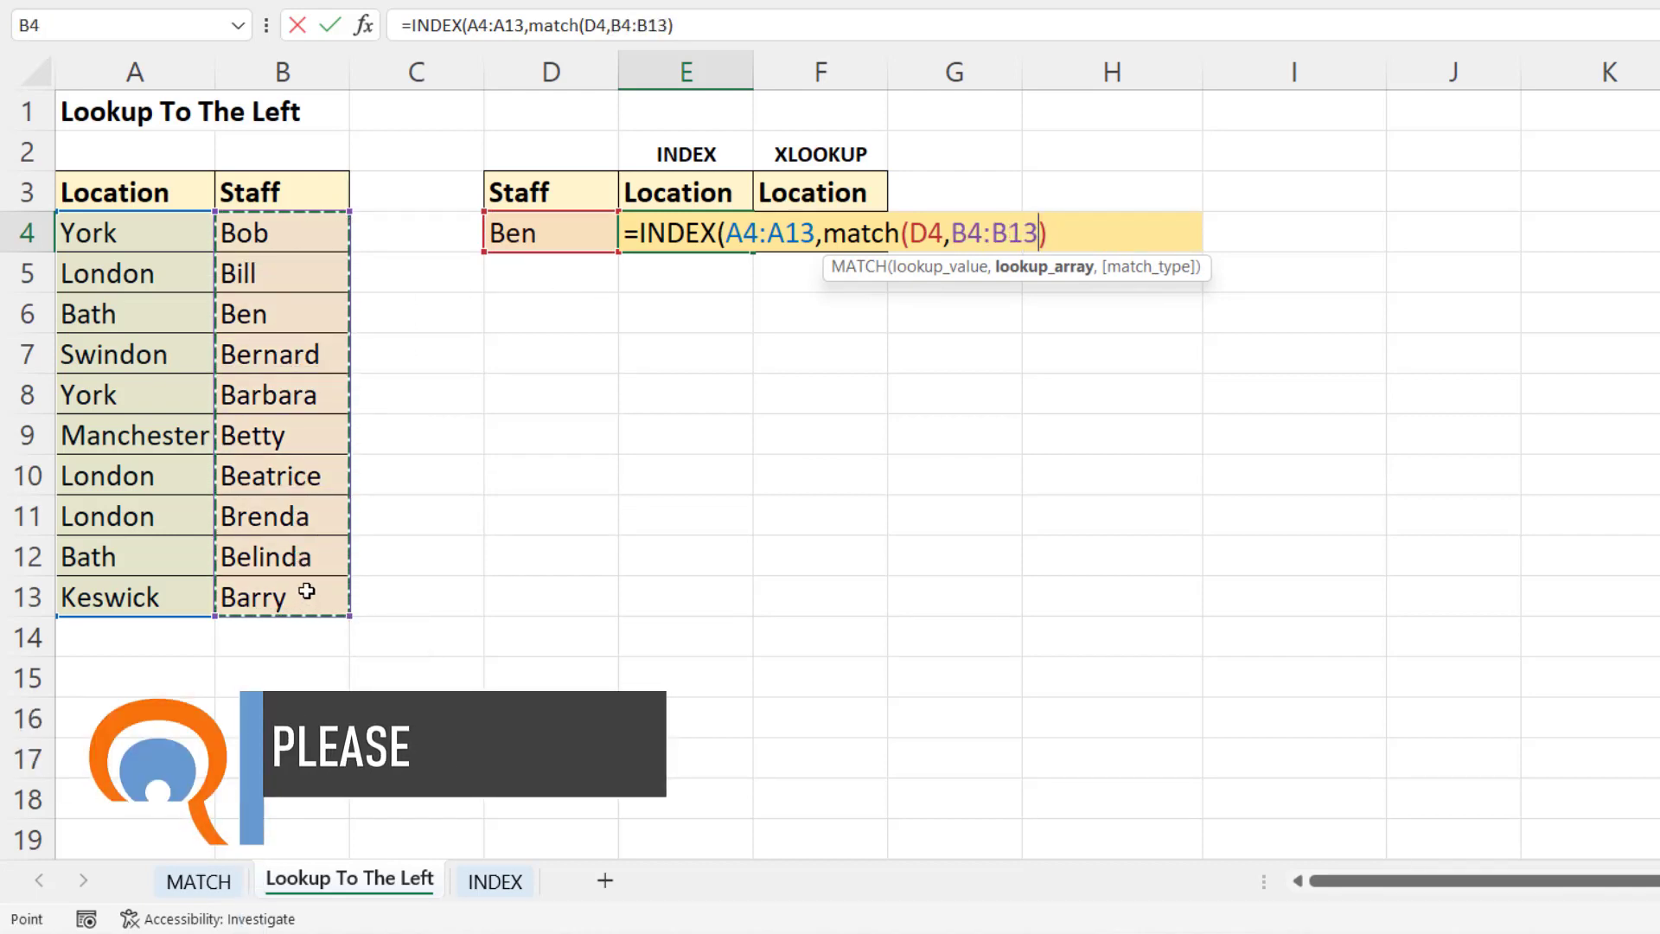
pyautogui.write(',0')
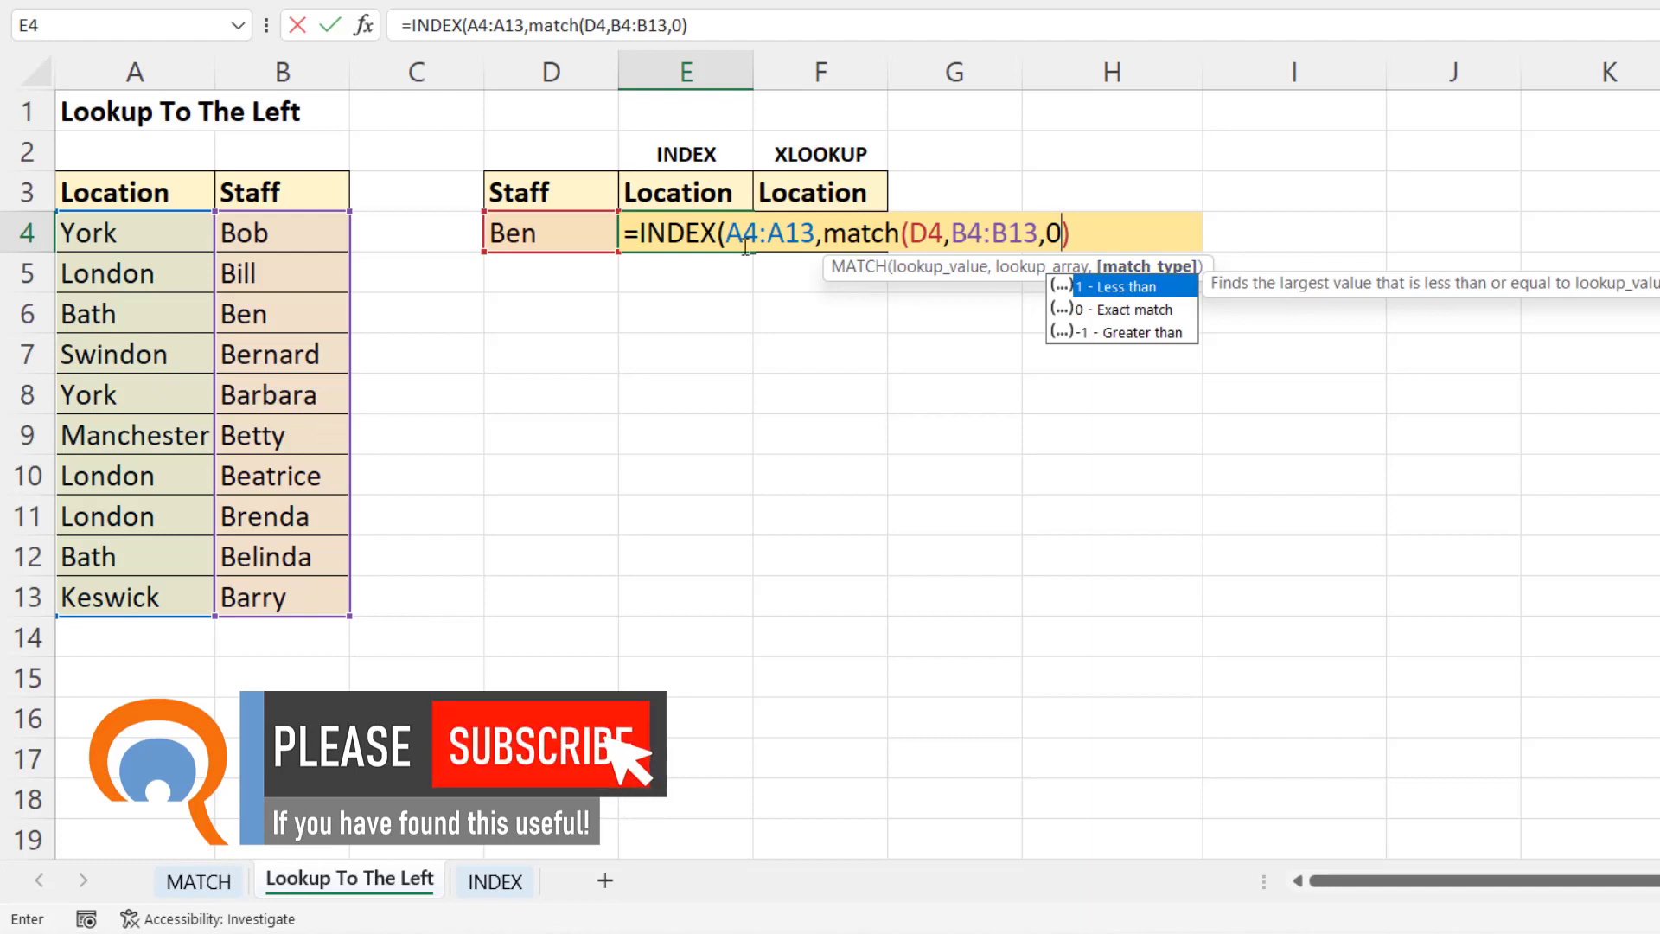
pyautogui.click(1072, 233)
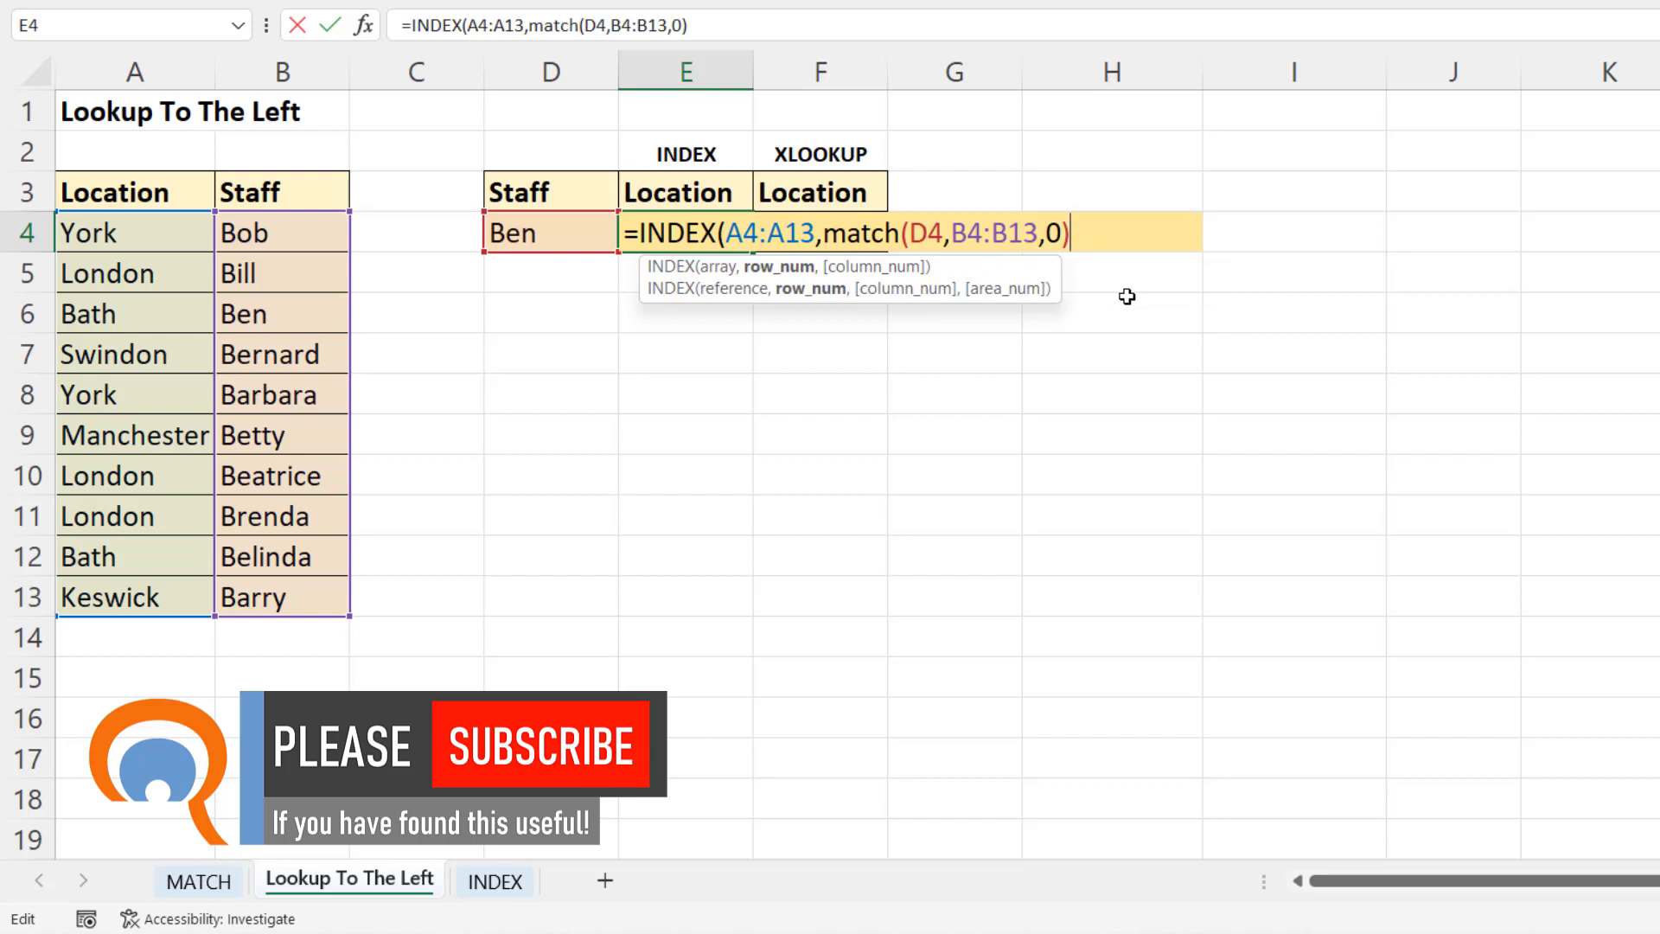
pyautogui.write(')')
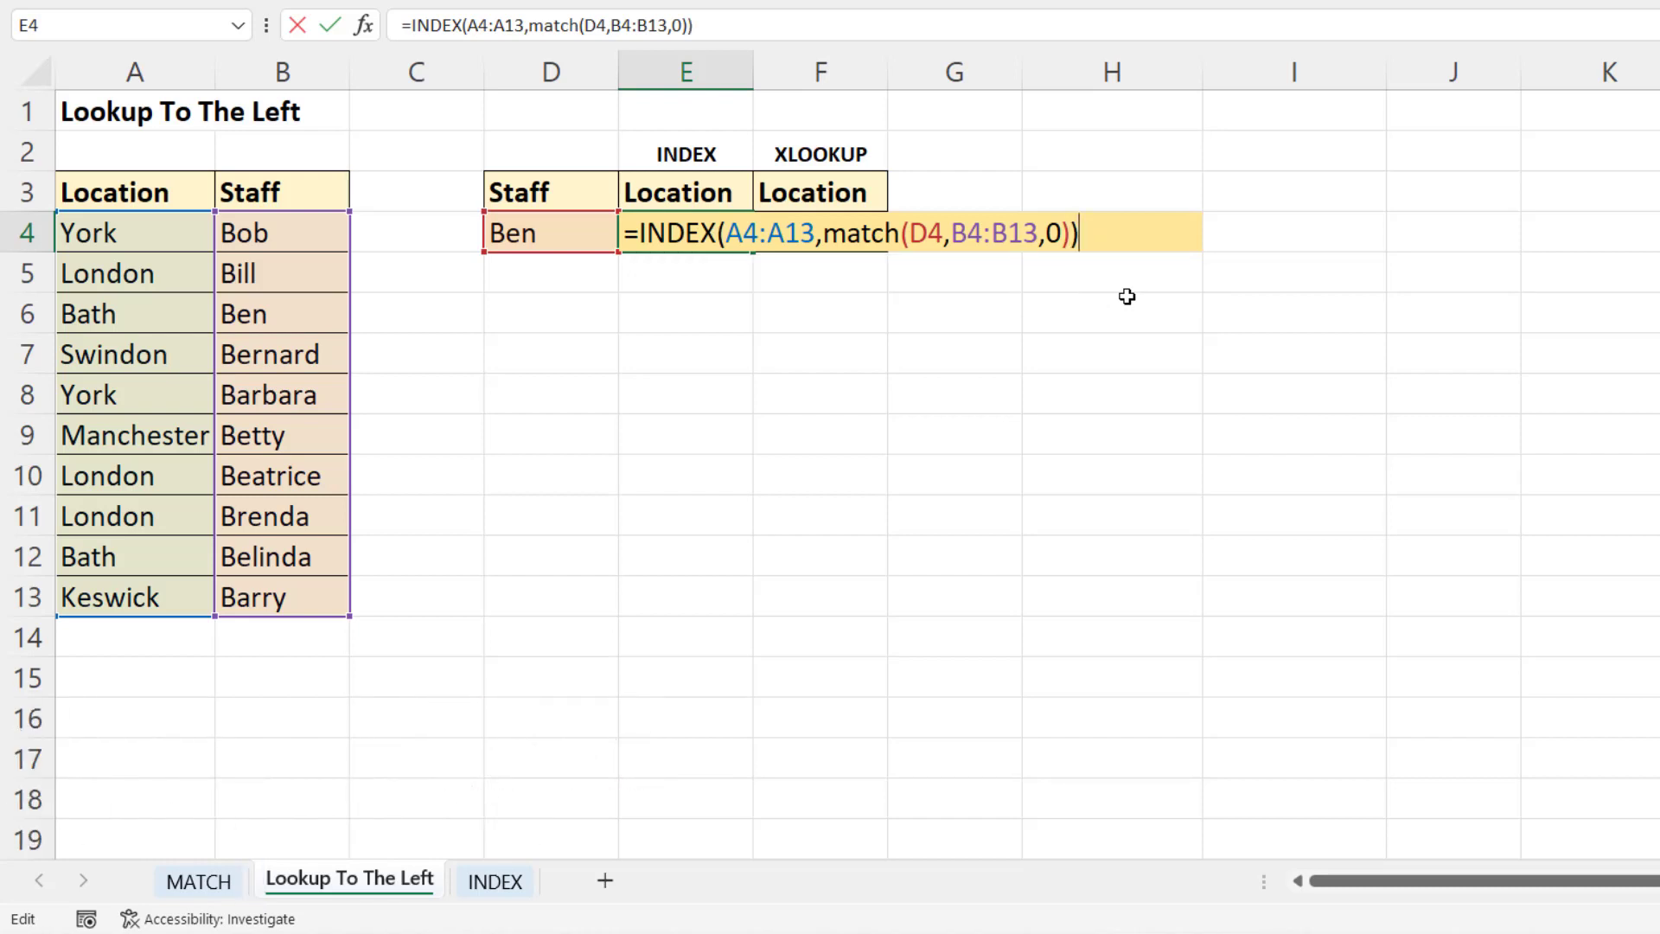
pyautogui.press('Return')
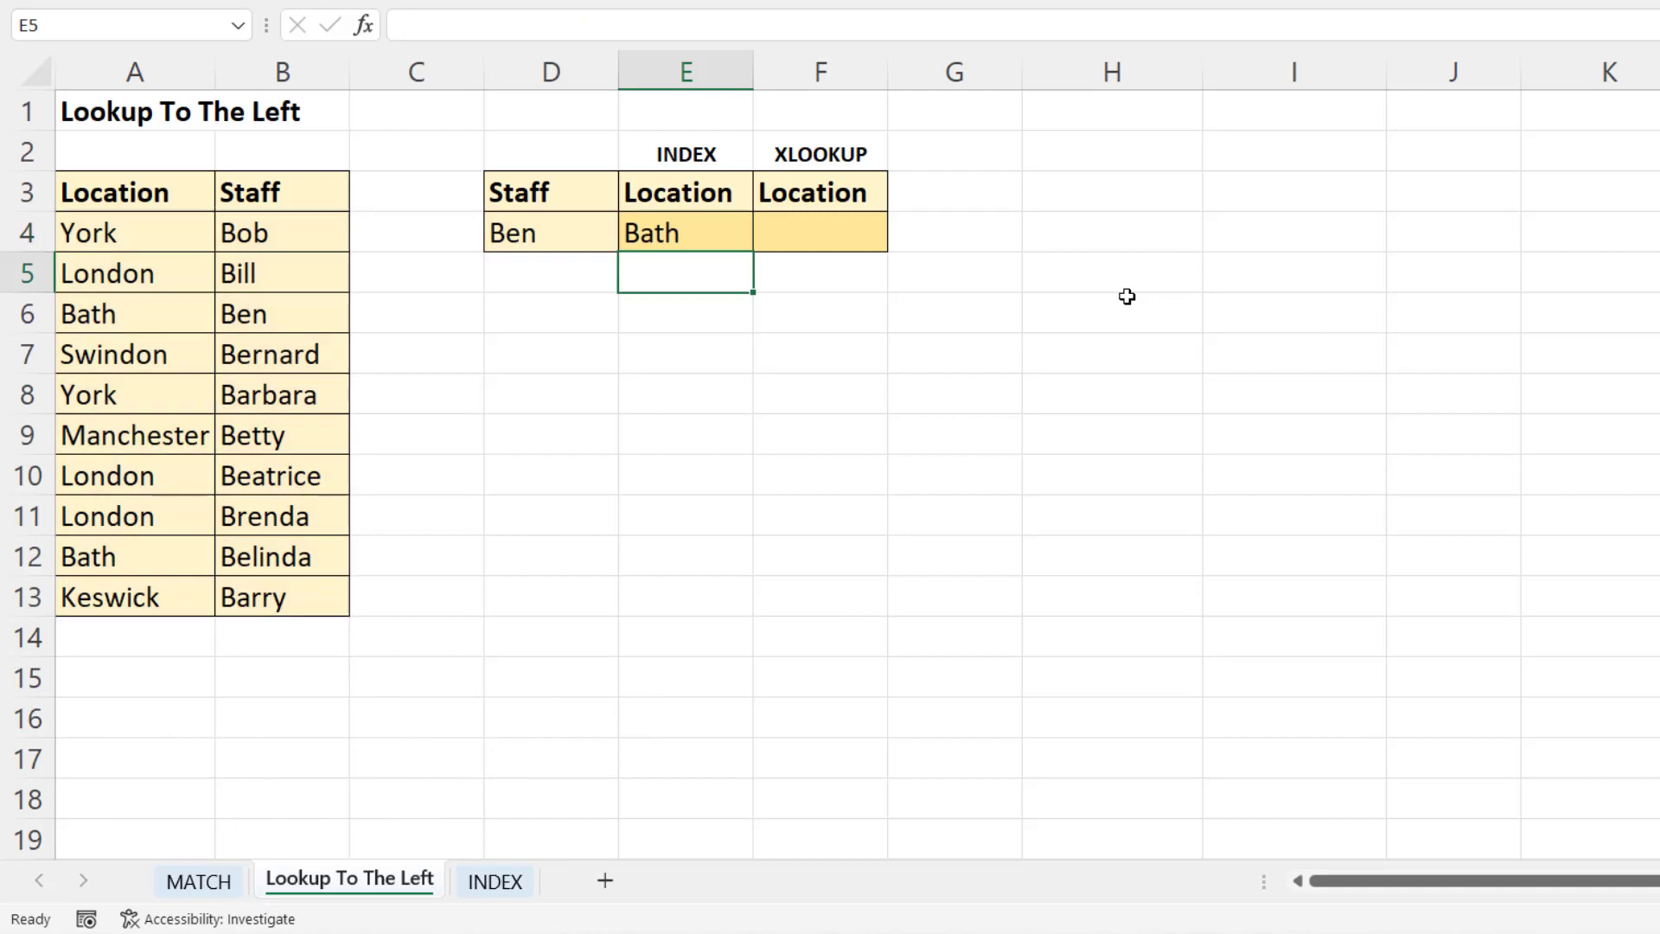
# Test the INDEX and MATCH lookup by changing the staff name in D4 to the one in B12, then the one in B13.
pyautogui.click(513, 232)
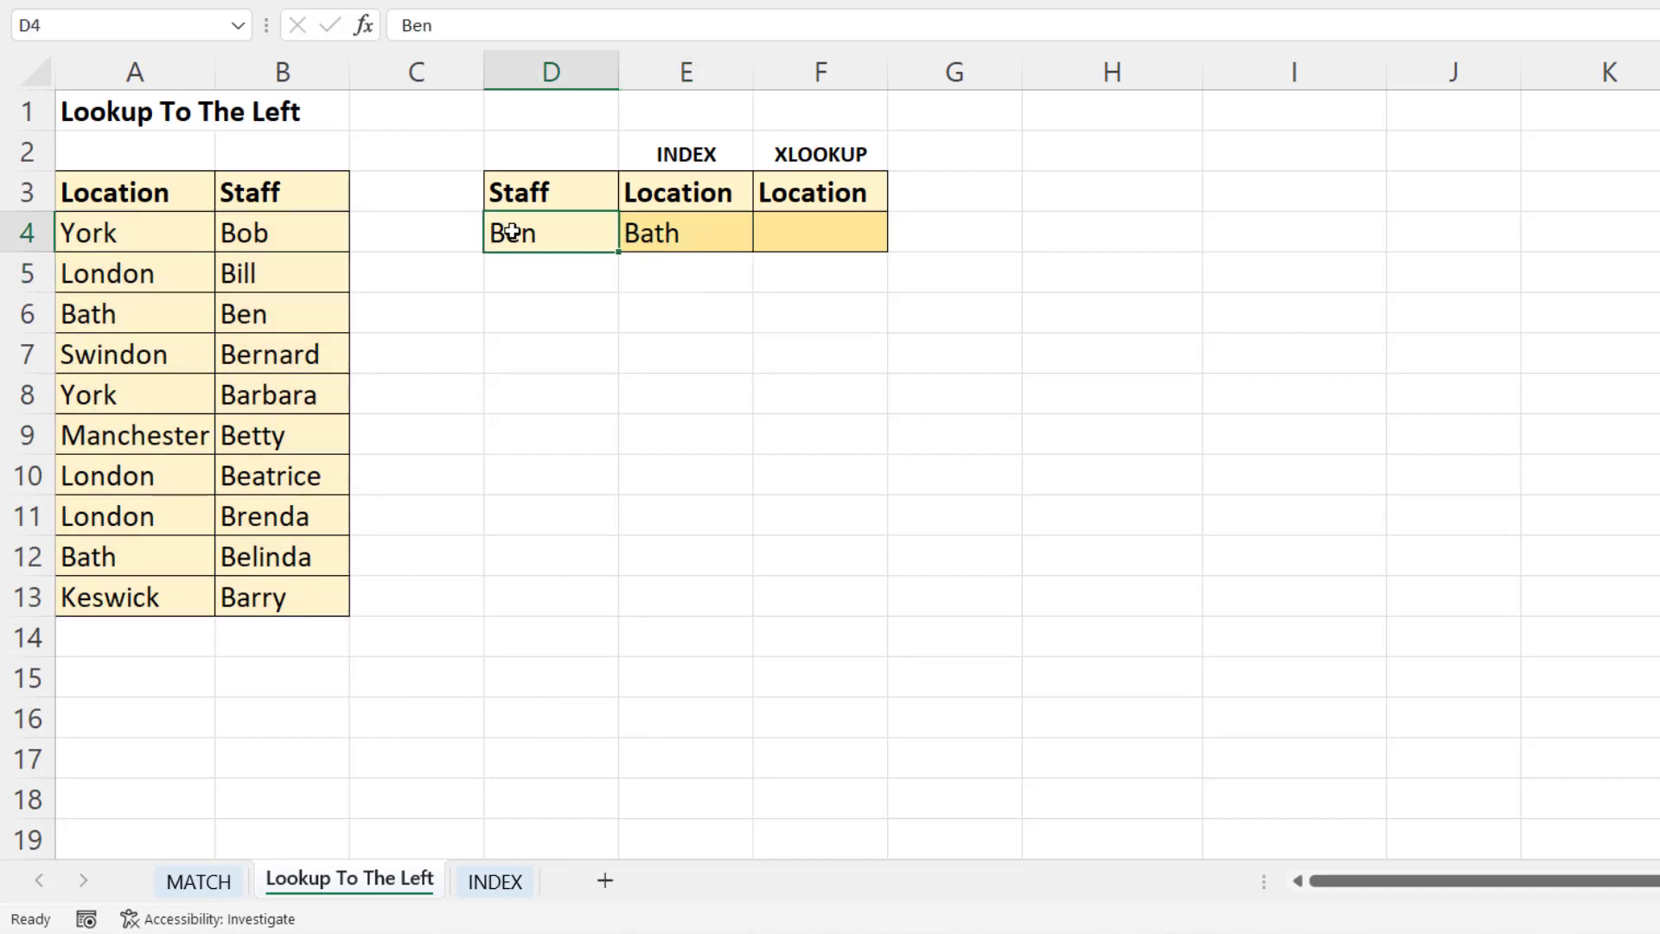
pyautogui.write('Belinda')
pyautogui.press('Return')
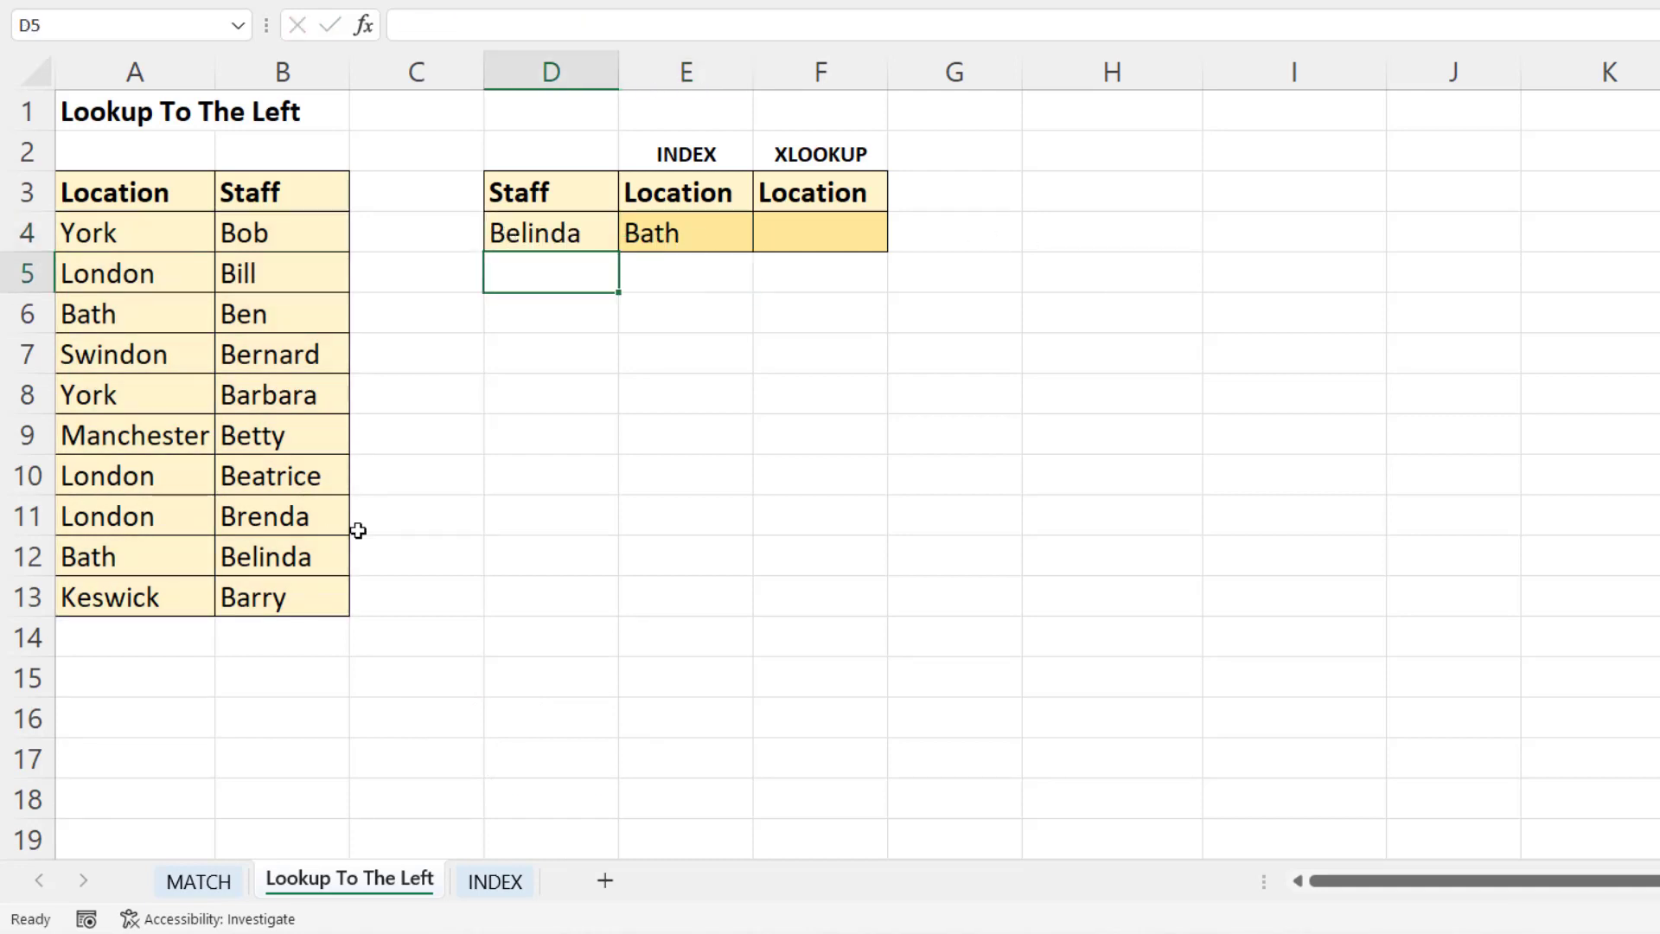
pyautogui.click(583, 242)
pyautogui.write('Barry')
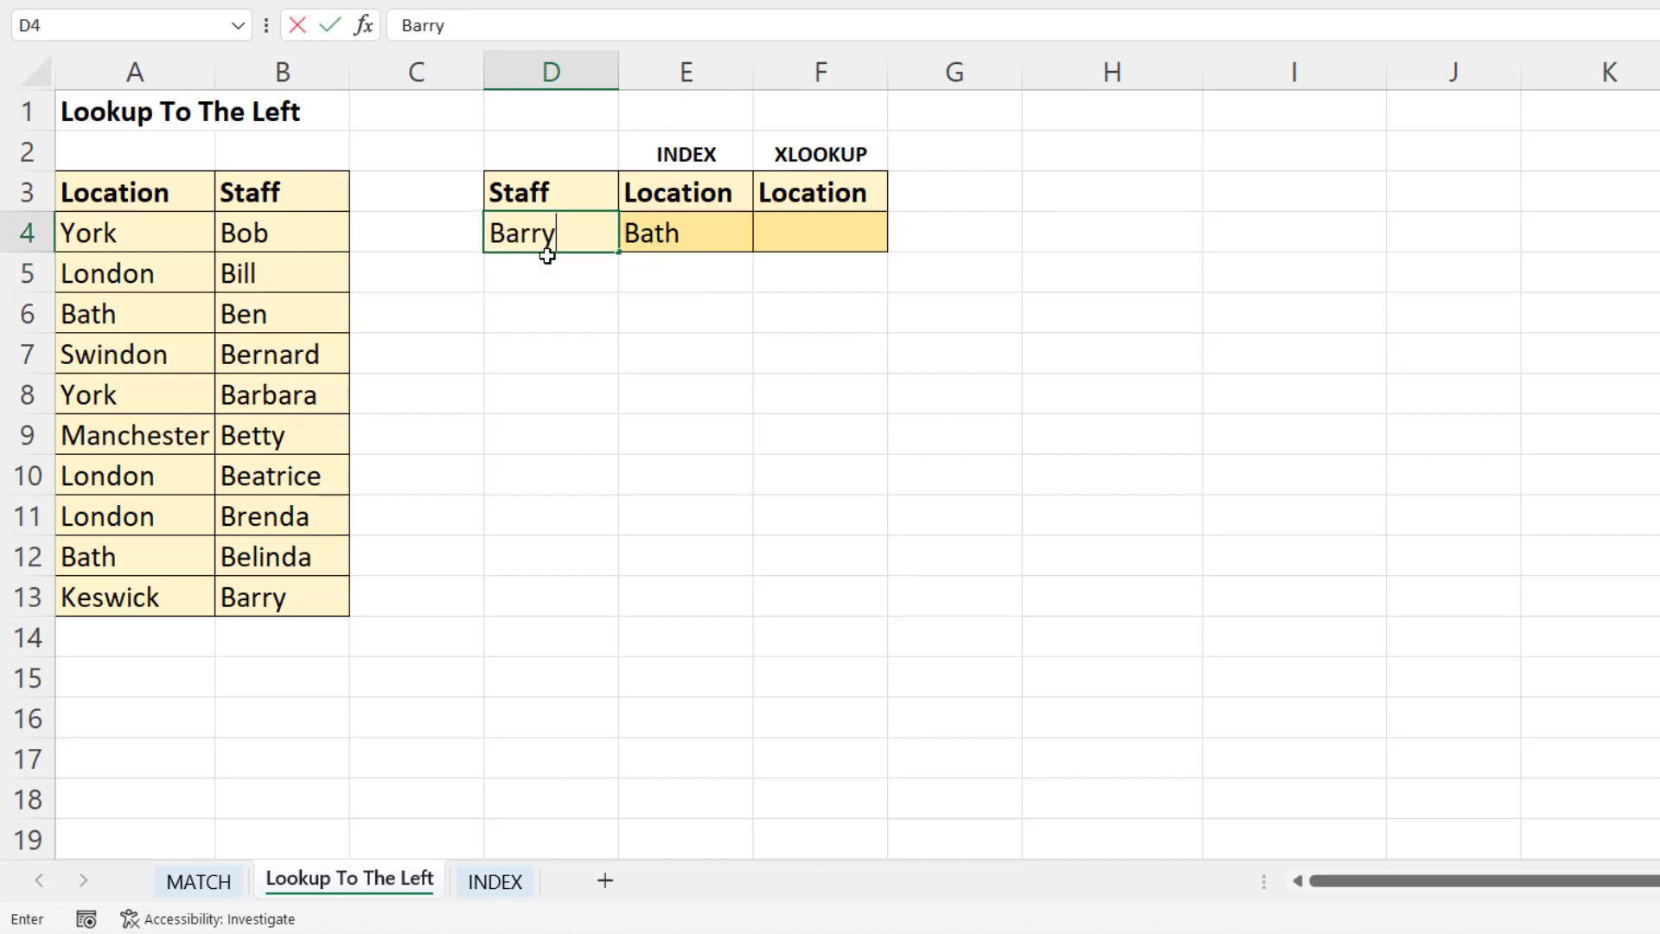
pyautogui.press('Return')
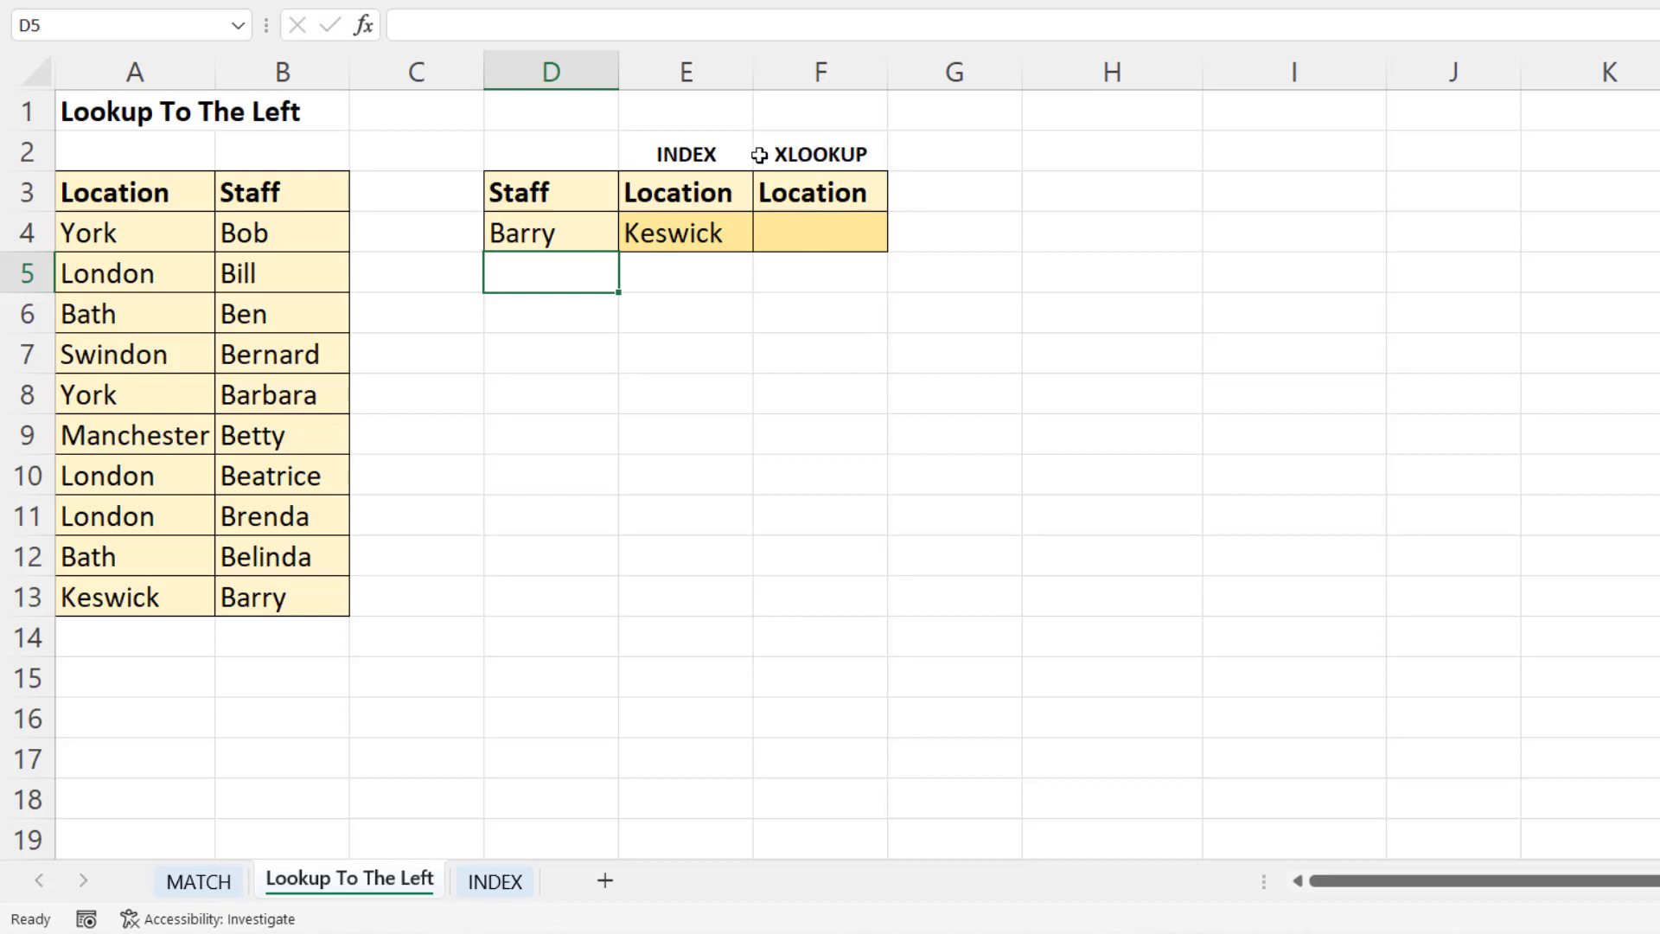
# Enter =XLOOKUP(D4,B4:B13,A4:A13) in F4 to return the staff member's location.
pyautogui.click(796, 236)
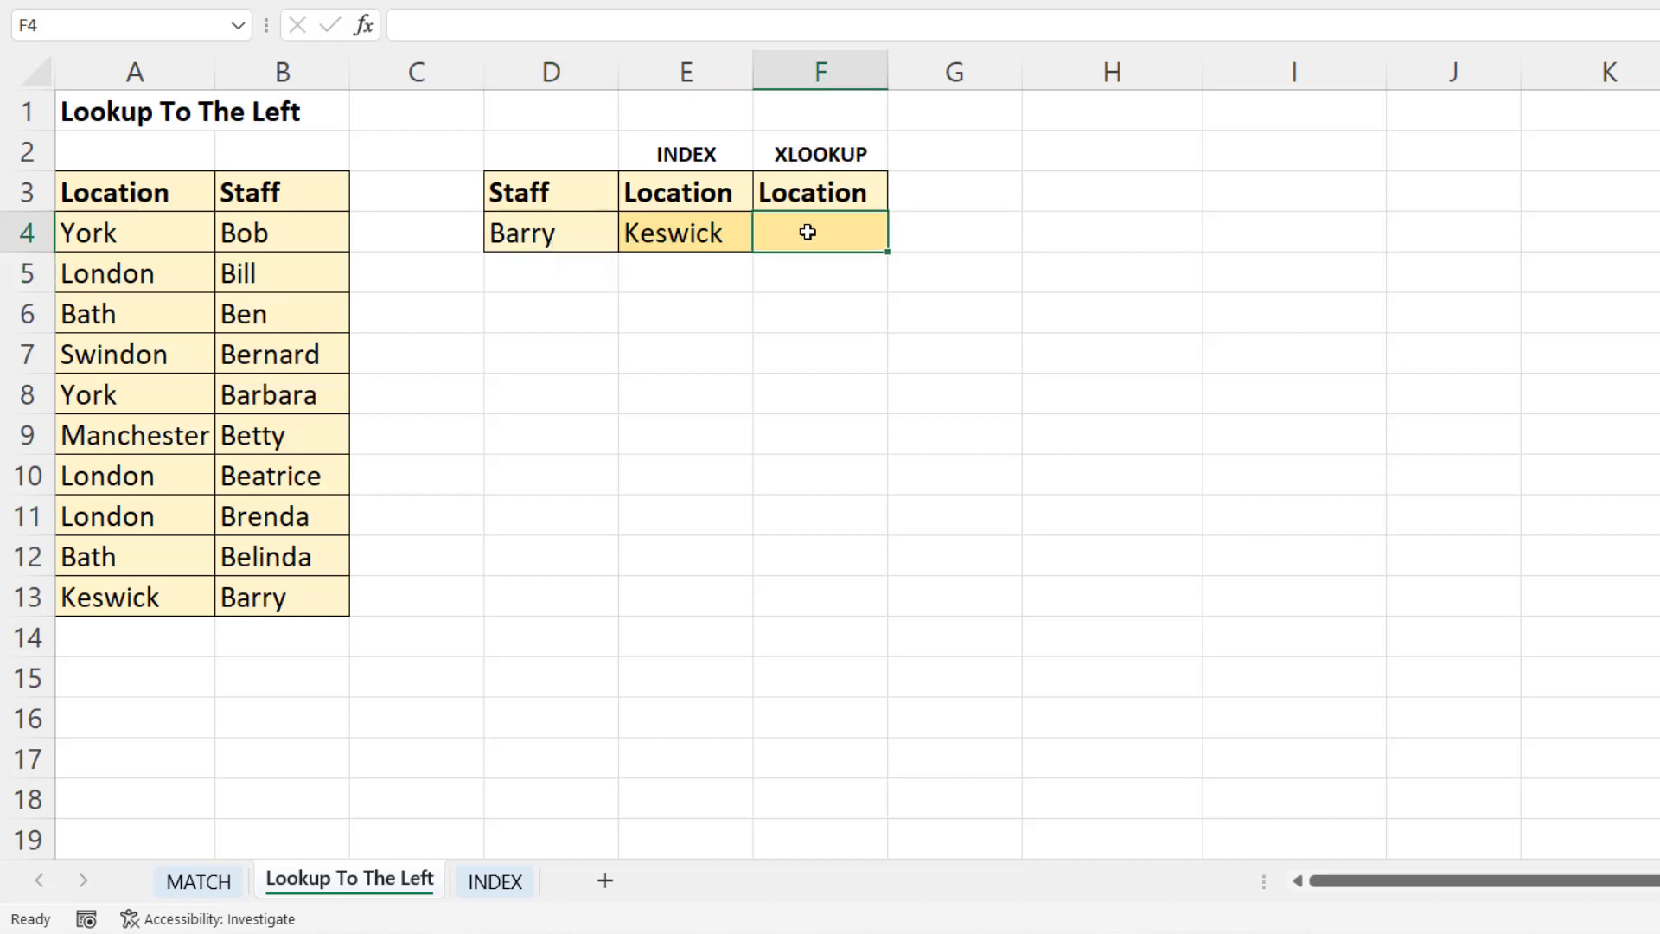
pyautogui.write('=xl')
pyautogui.press('Tab')
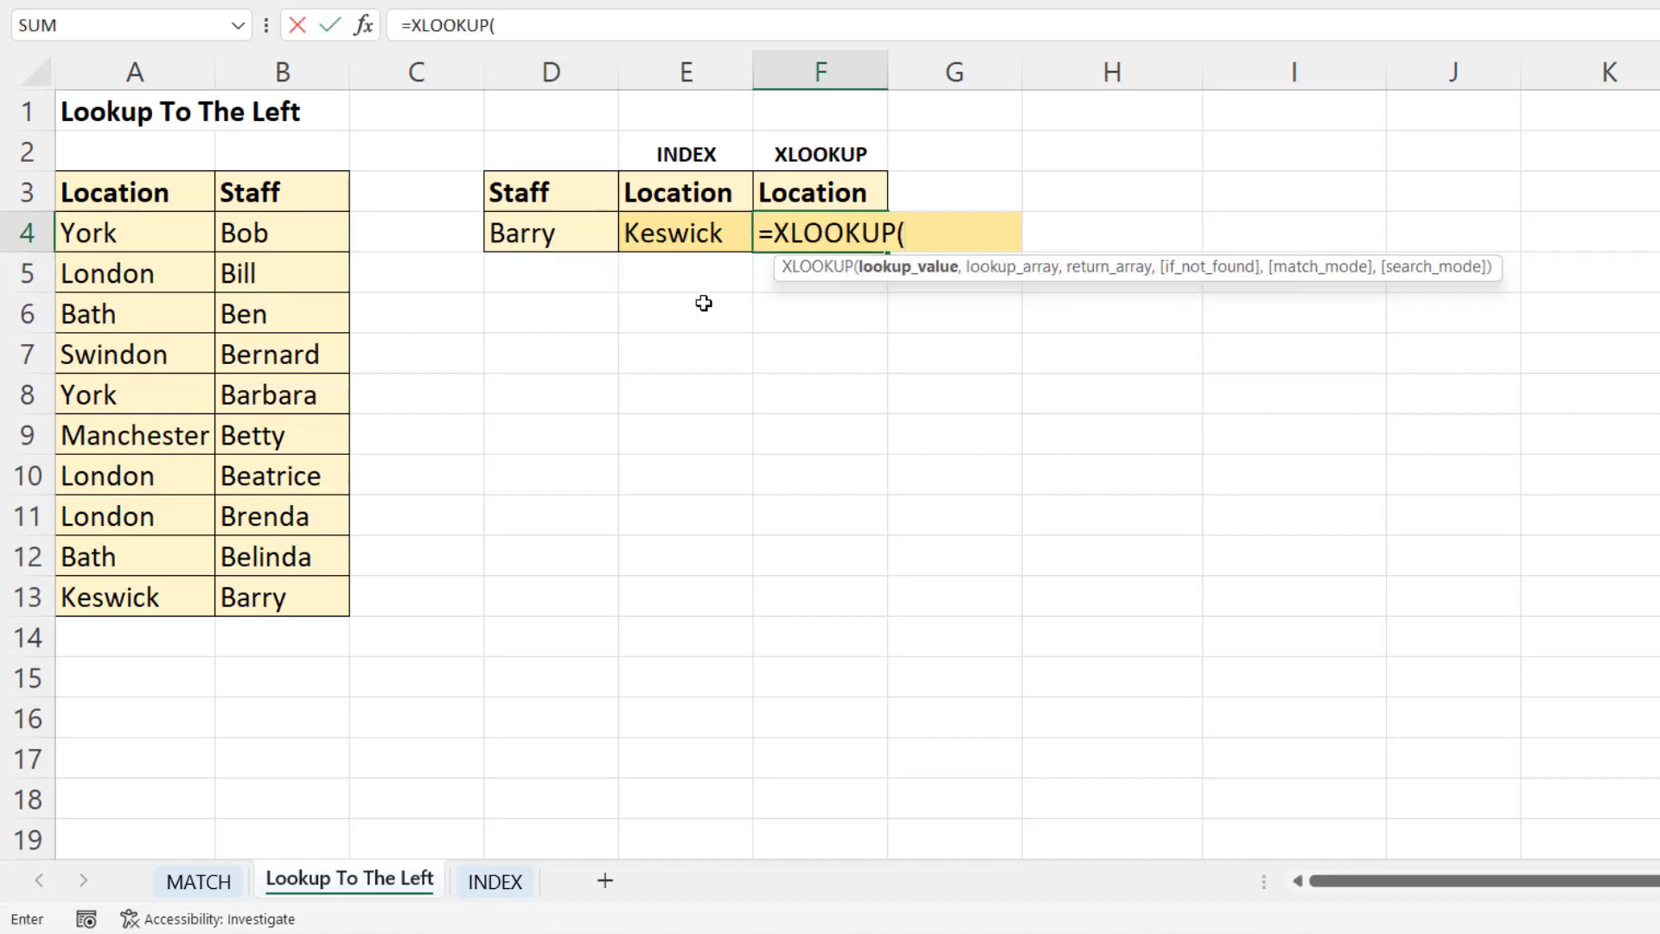
pyautogui.click(525, 235)
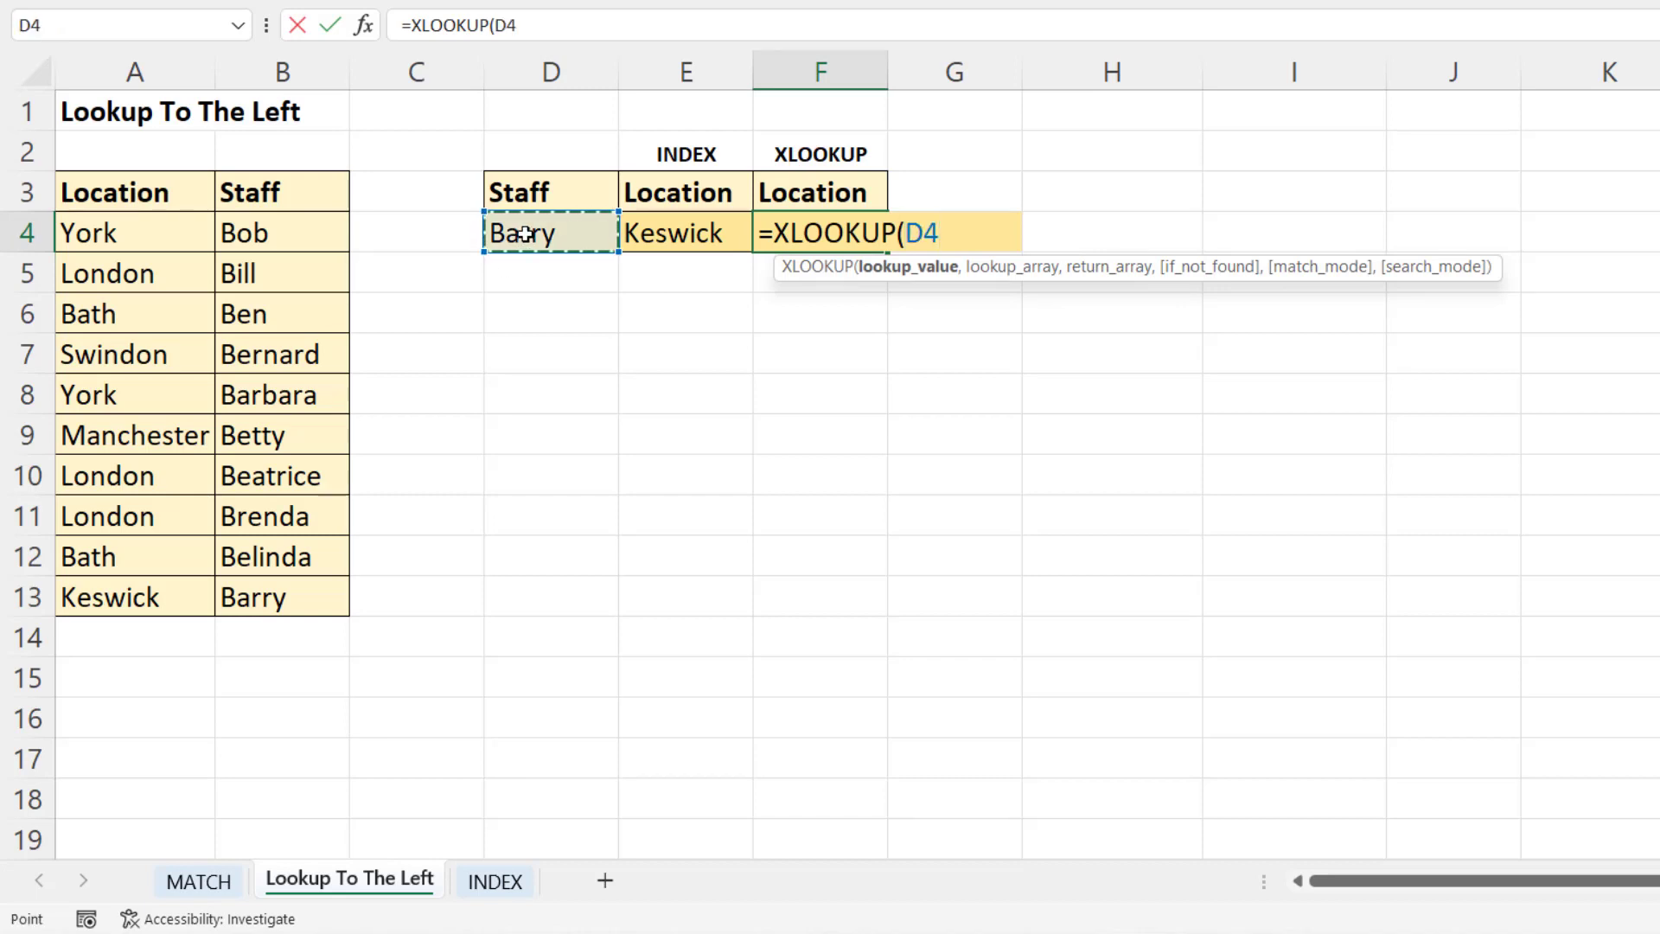
pyautogui.write(',')
pyautogui.moveTo(245, 230); pyautogui.dragTo(265, 596)
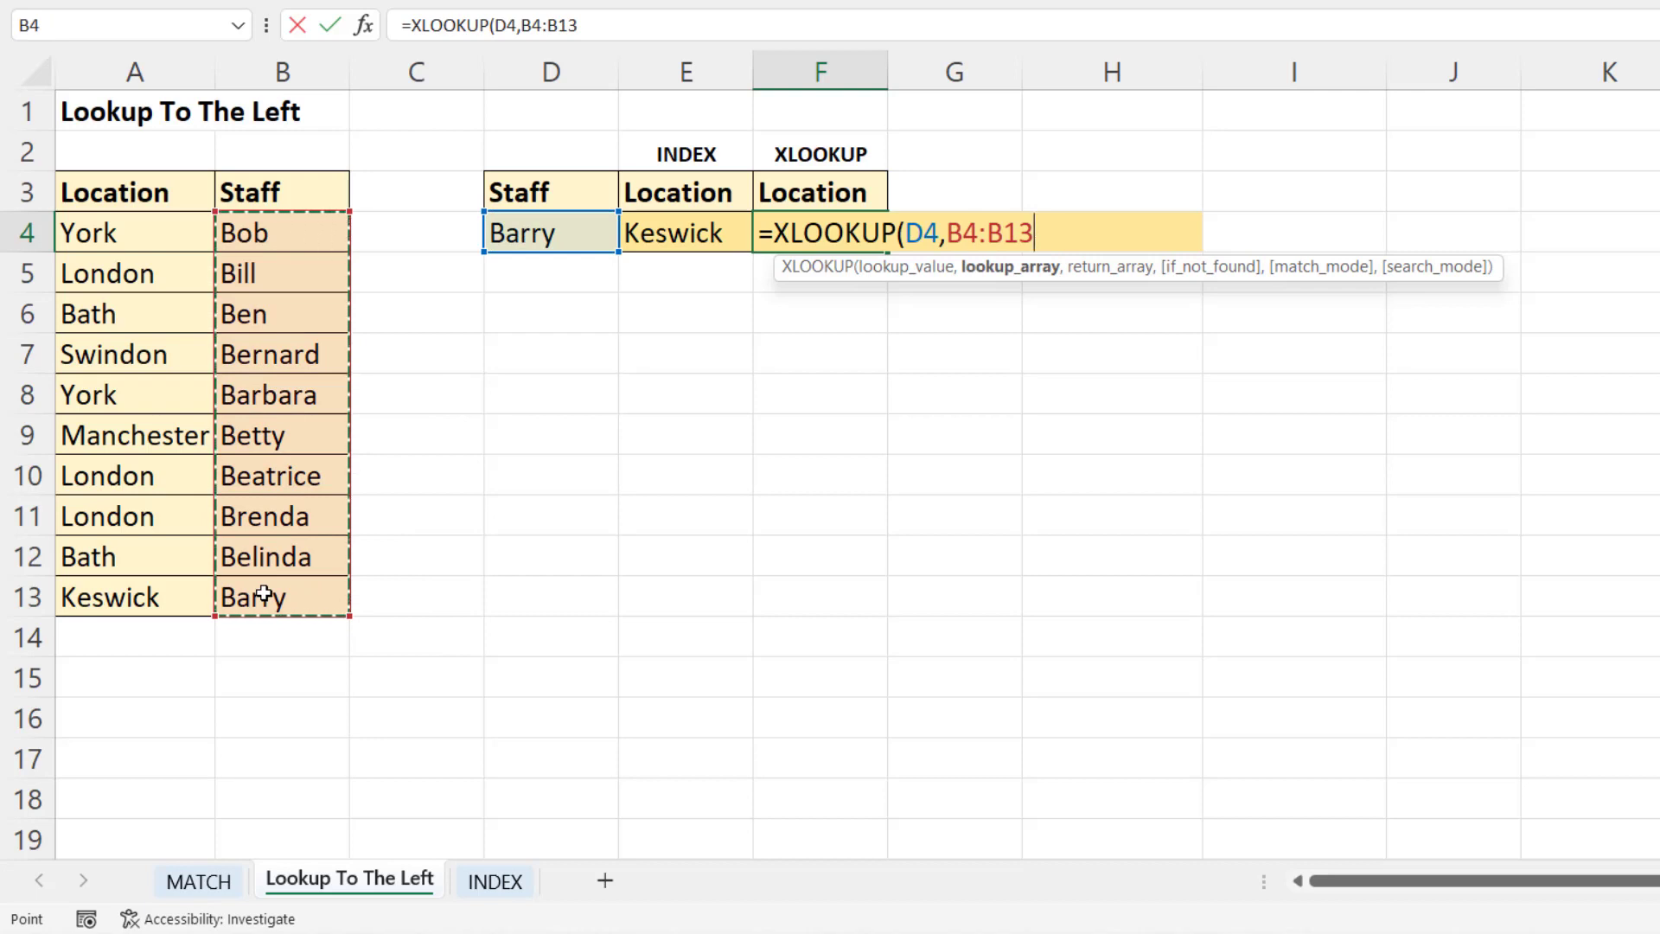
pyautogui.write(',')
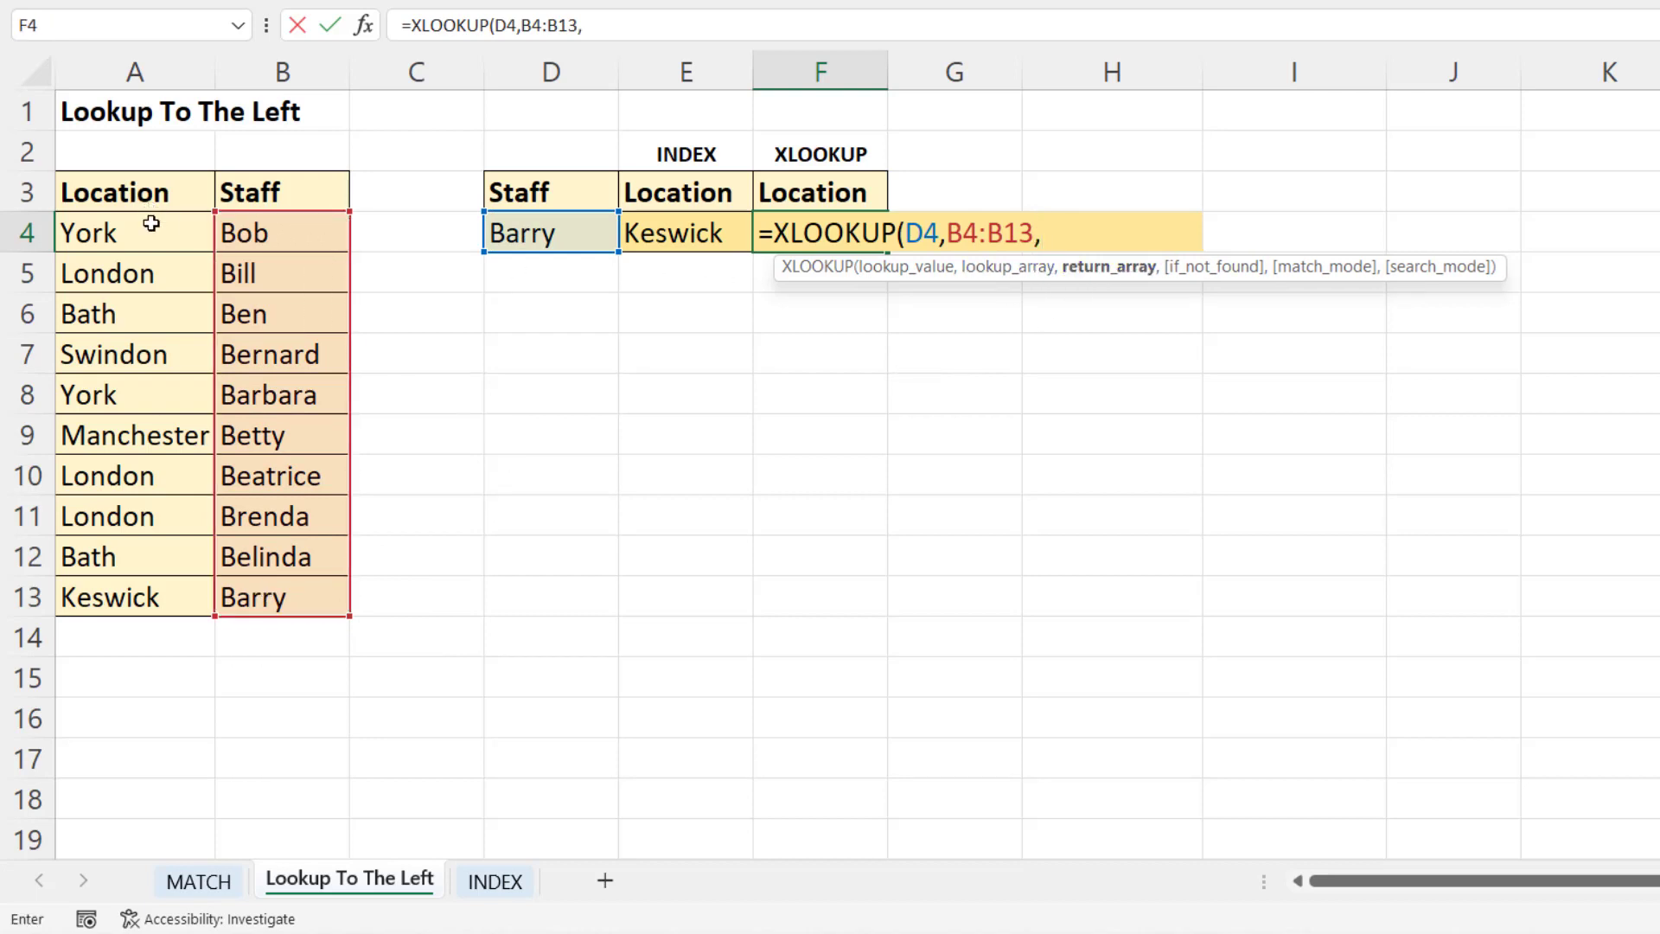
pyautogui.moveTo(147, 227); pyautogui.dragTo(132, 586)
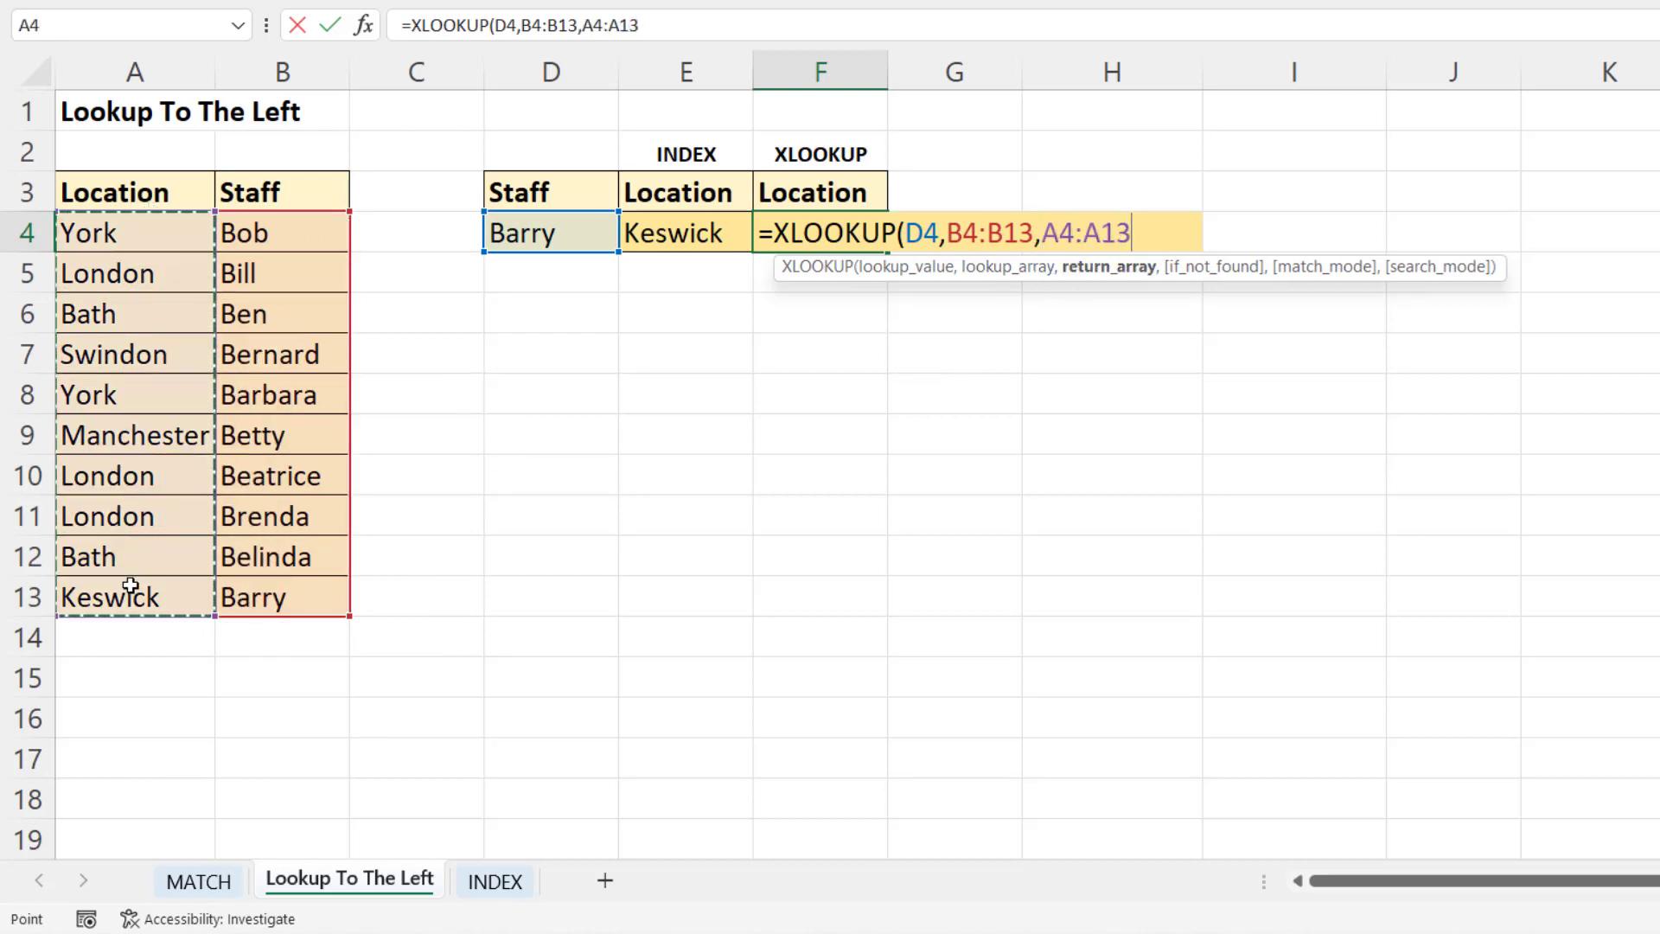
pyautogui.write(')')
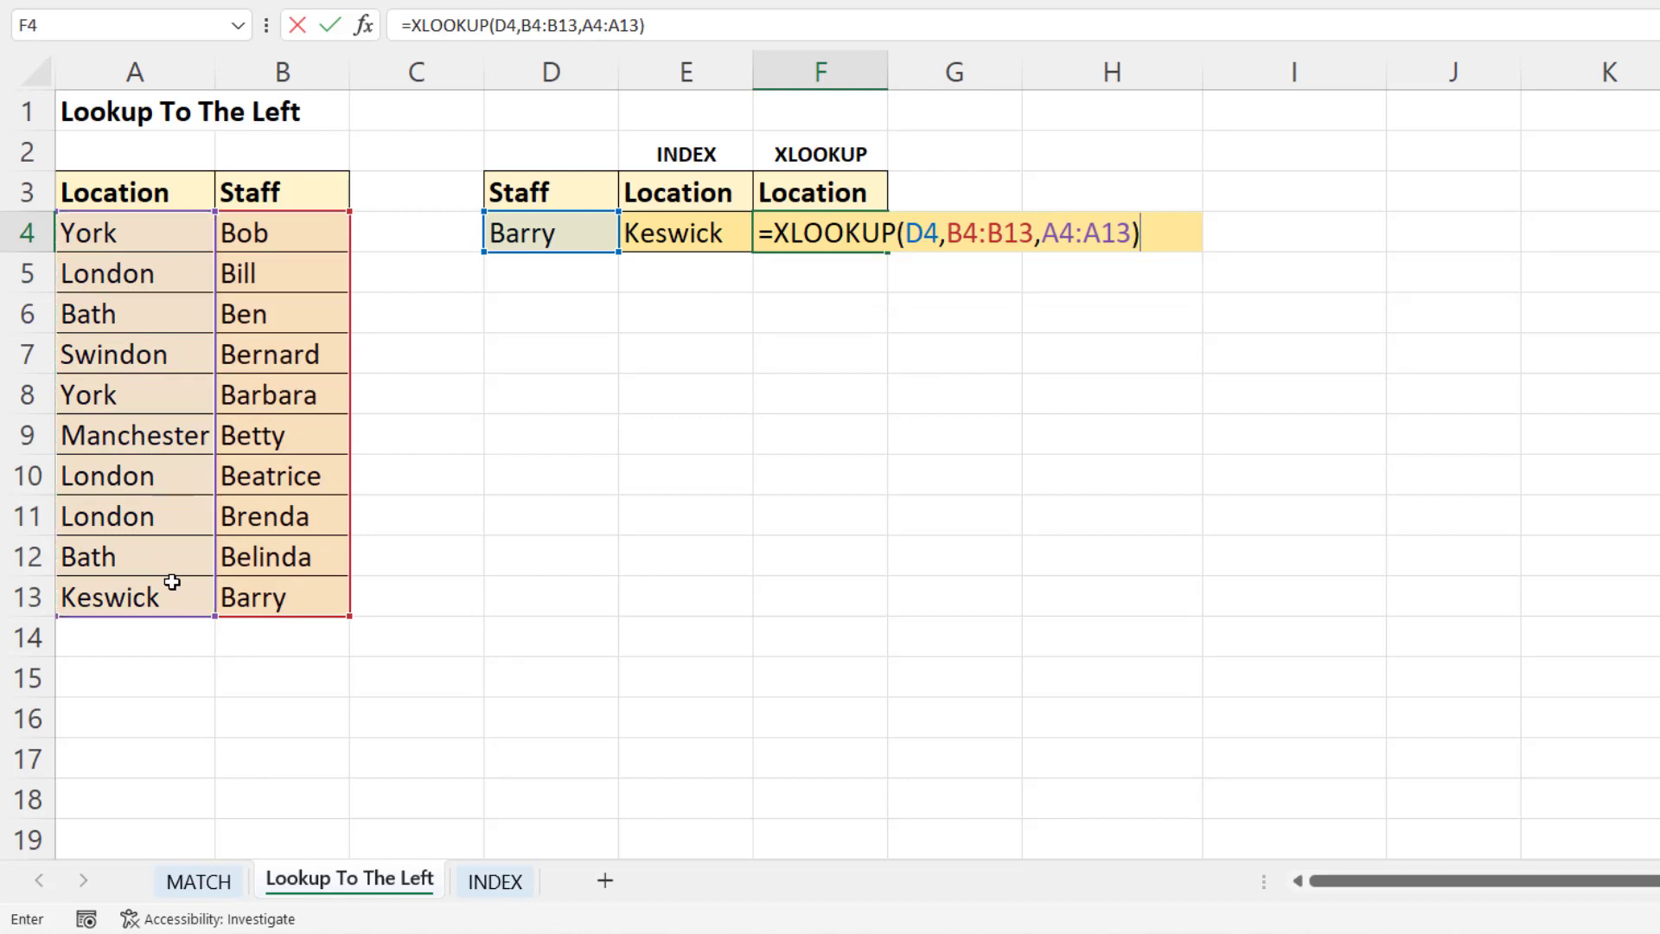
pyautogui.press('Return')
# Change the staff name in D4 to the one in B5 to test both location lookups.
pyautogui.click(532, 240)
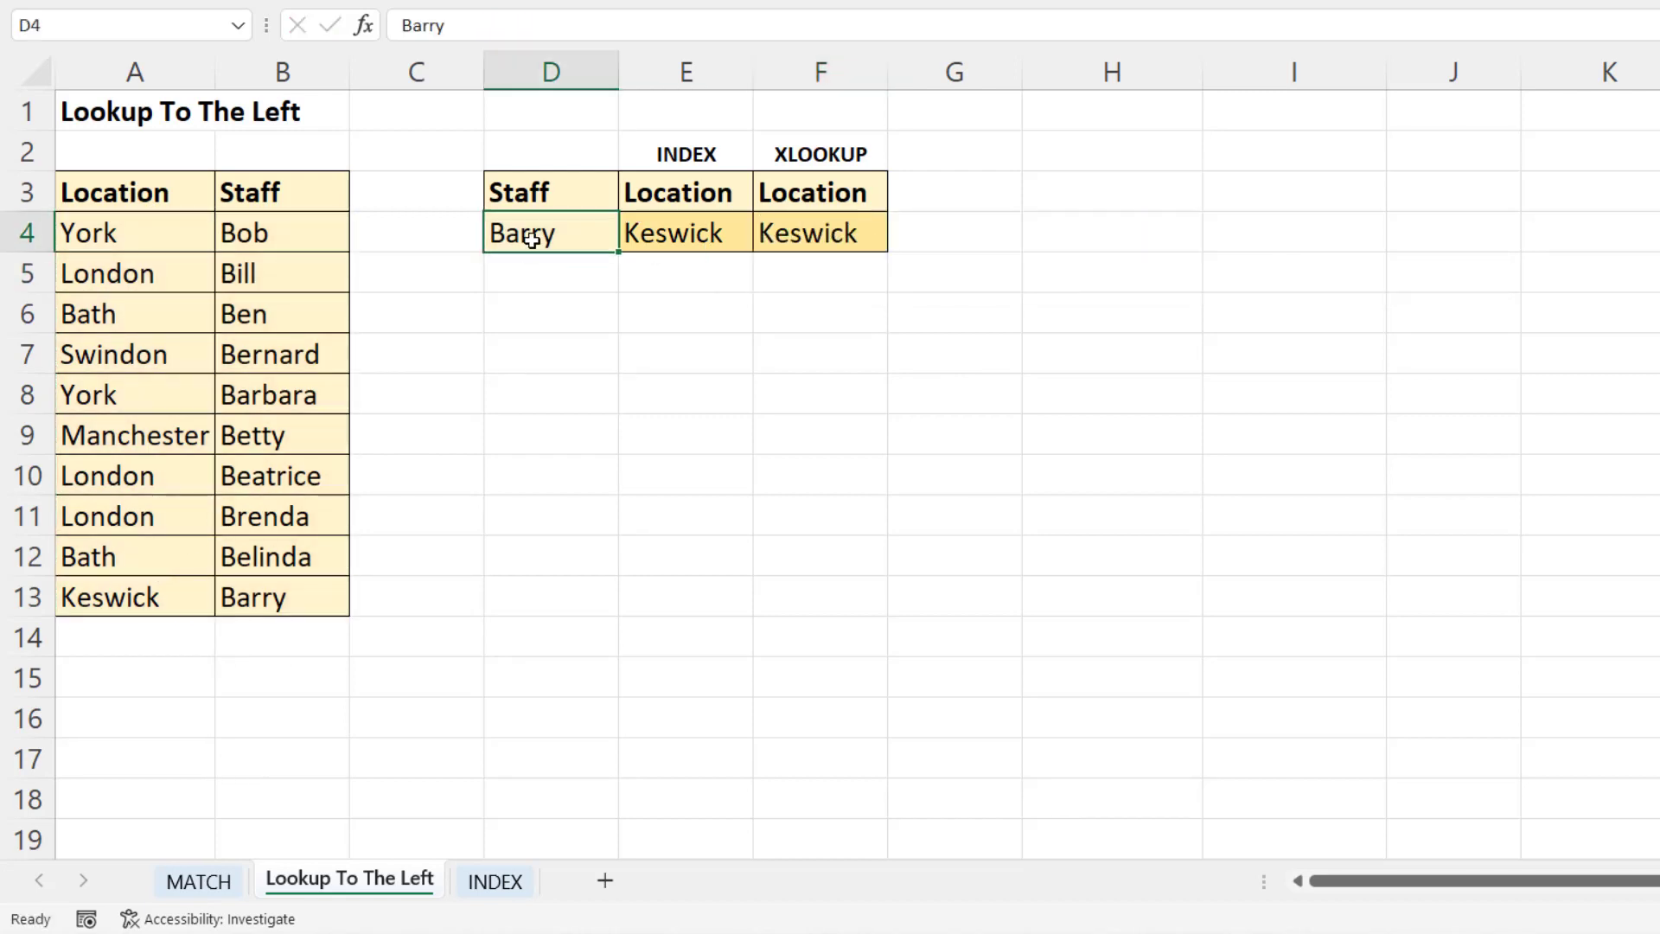
pyautogui.press('BackSpace')
pyautogui.press('BackSpace')
pyautogui.press('BackSpace')
pyautogui.press('BackSpace')
pyautogui.write('ill')
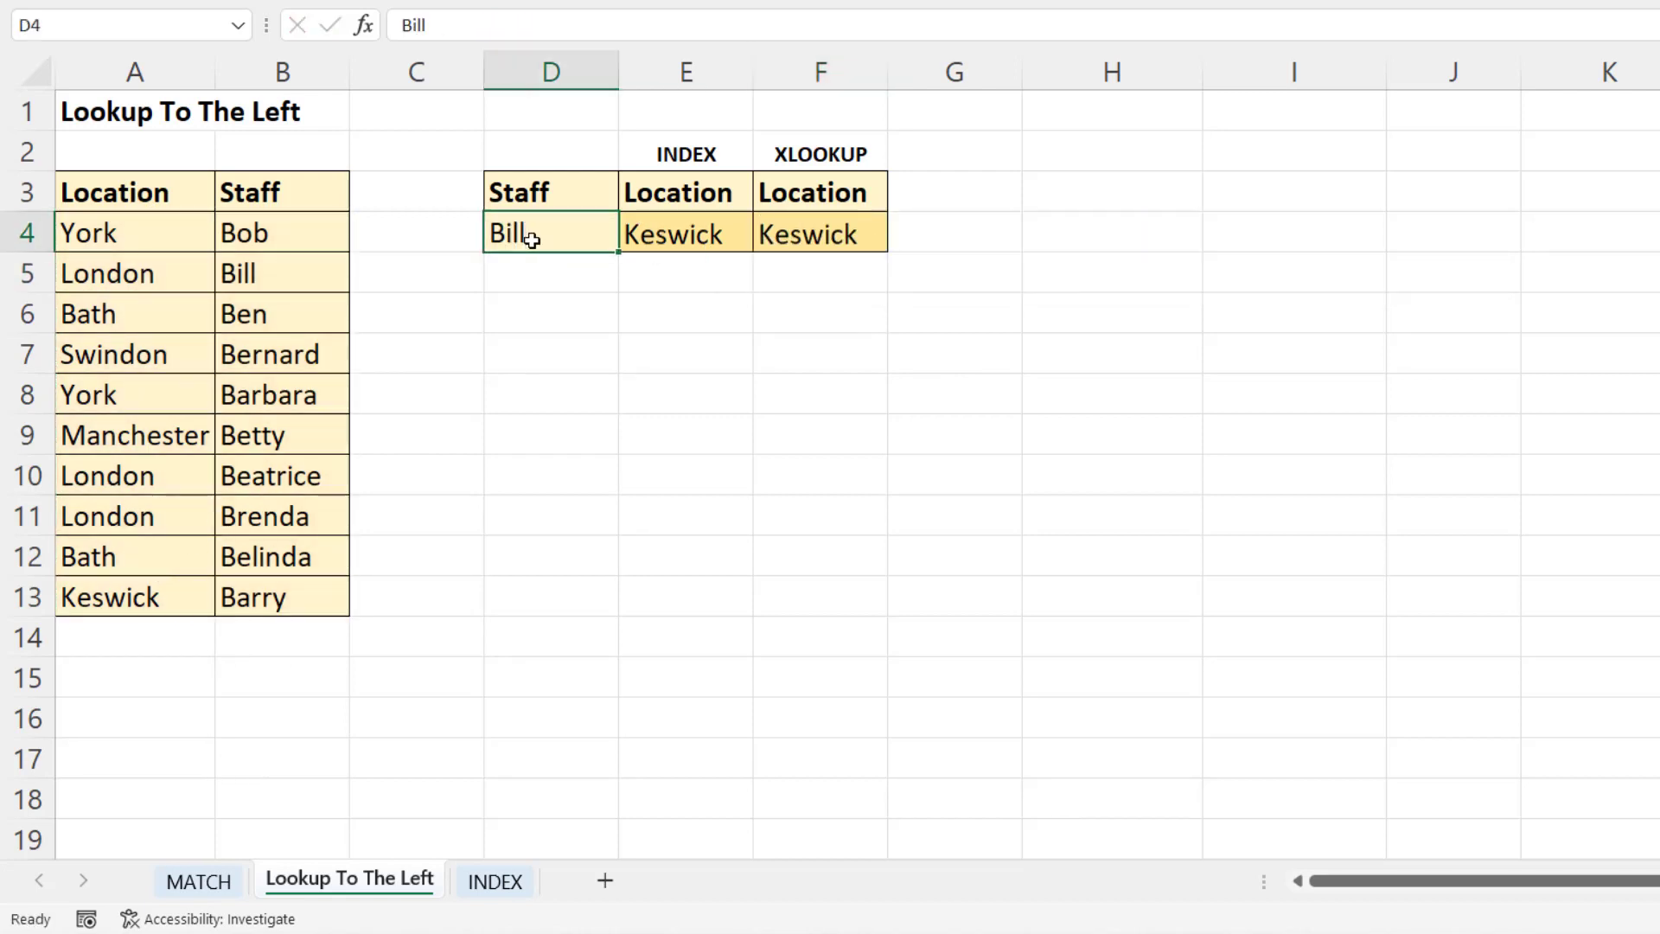
pyautogui.press('Return')
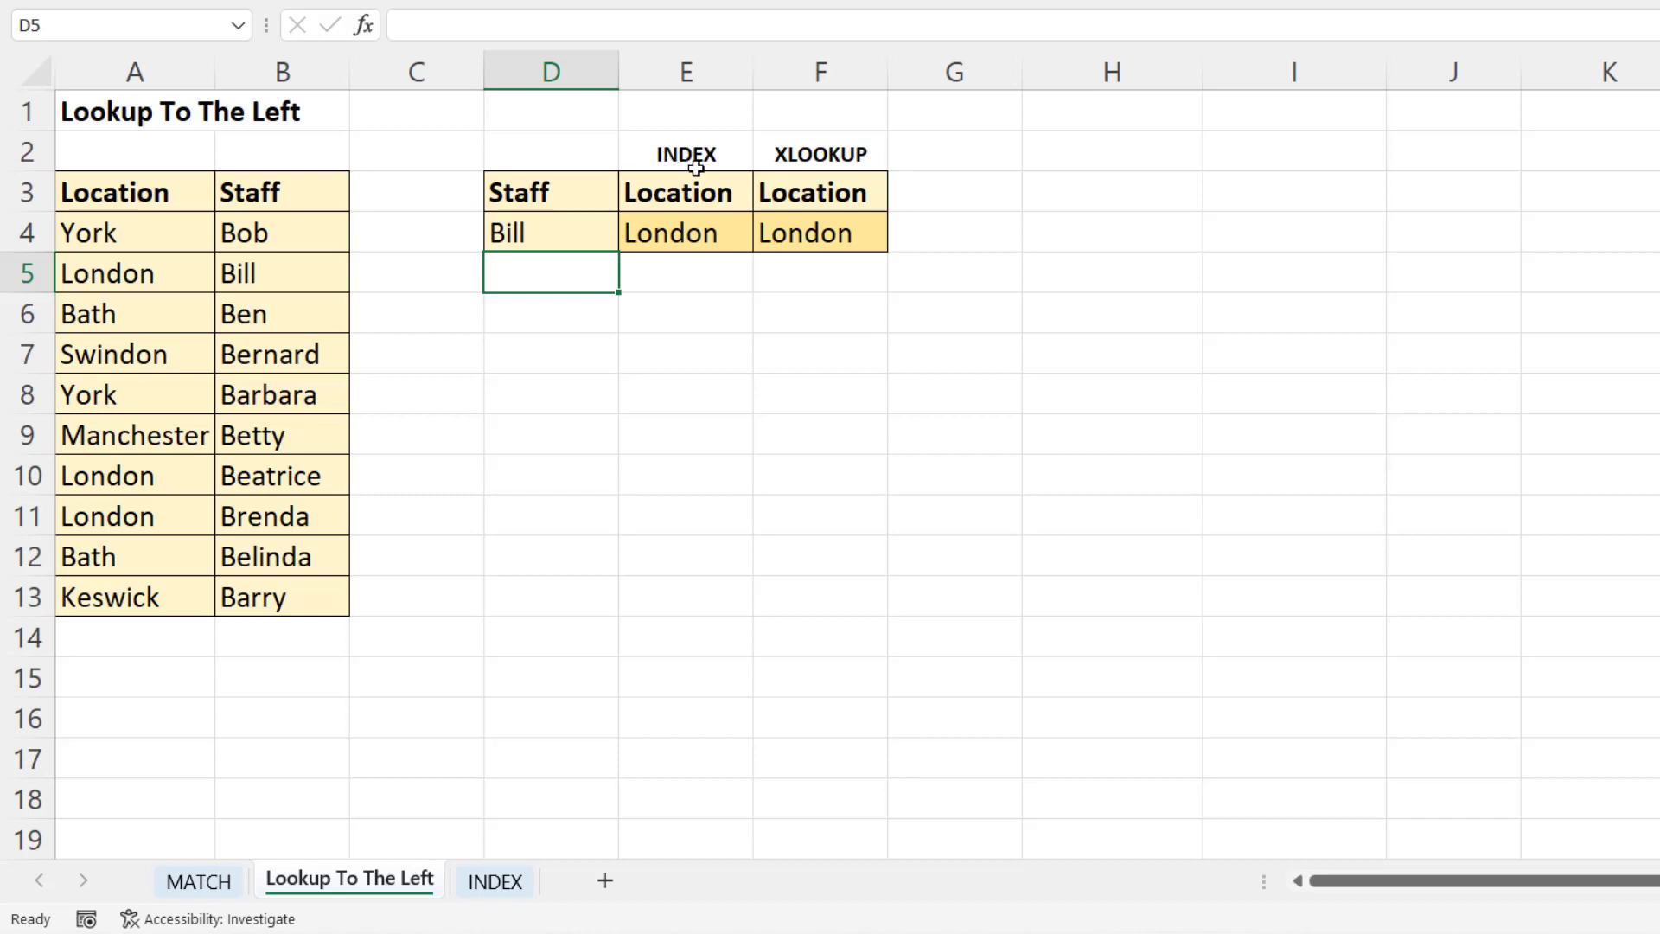
# On the INDEX sheet, set the month in B11 to Apr and the crisp in B12 to Wotsits.
pyautogui.click(490, 883)
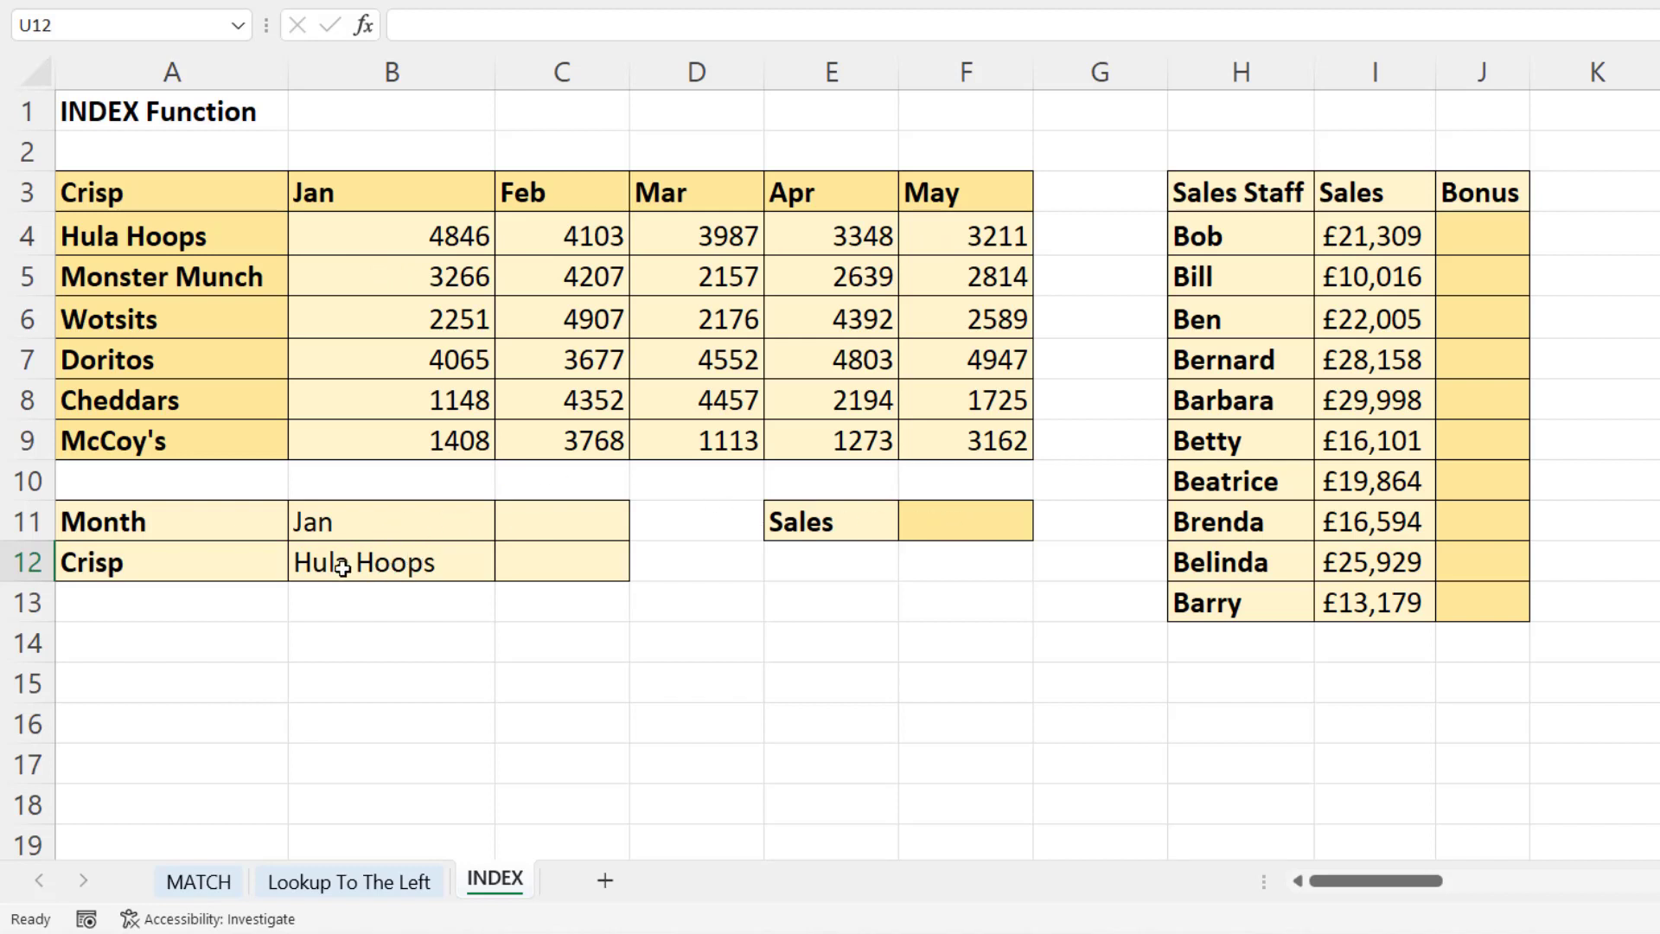
pyautogui.click(378, 531)
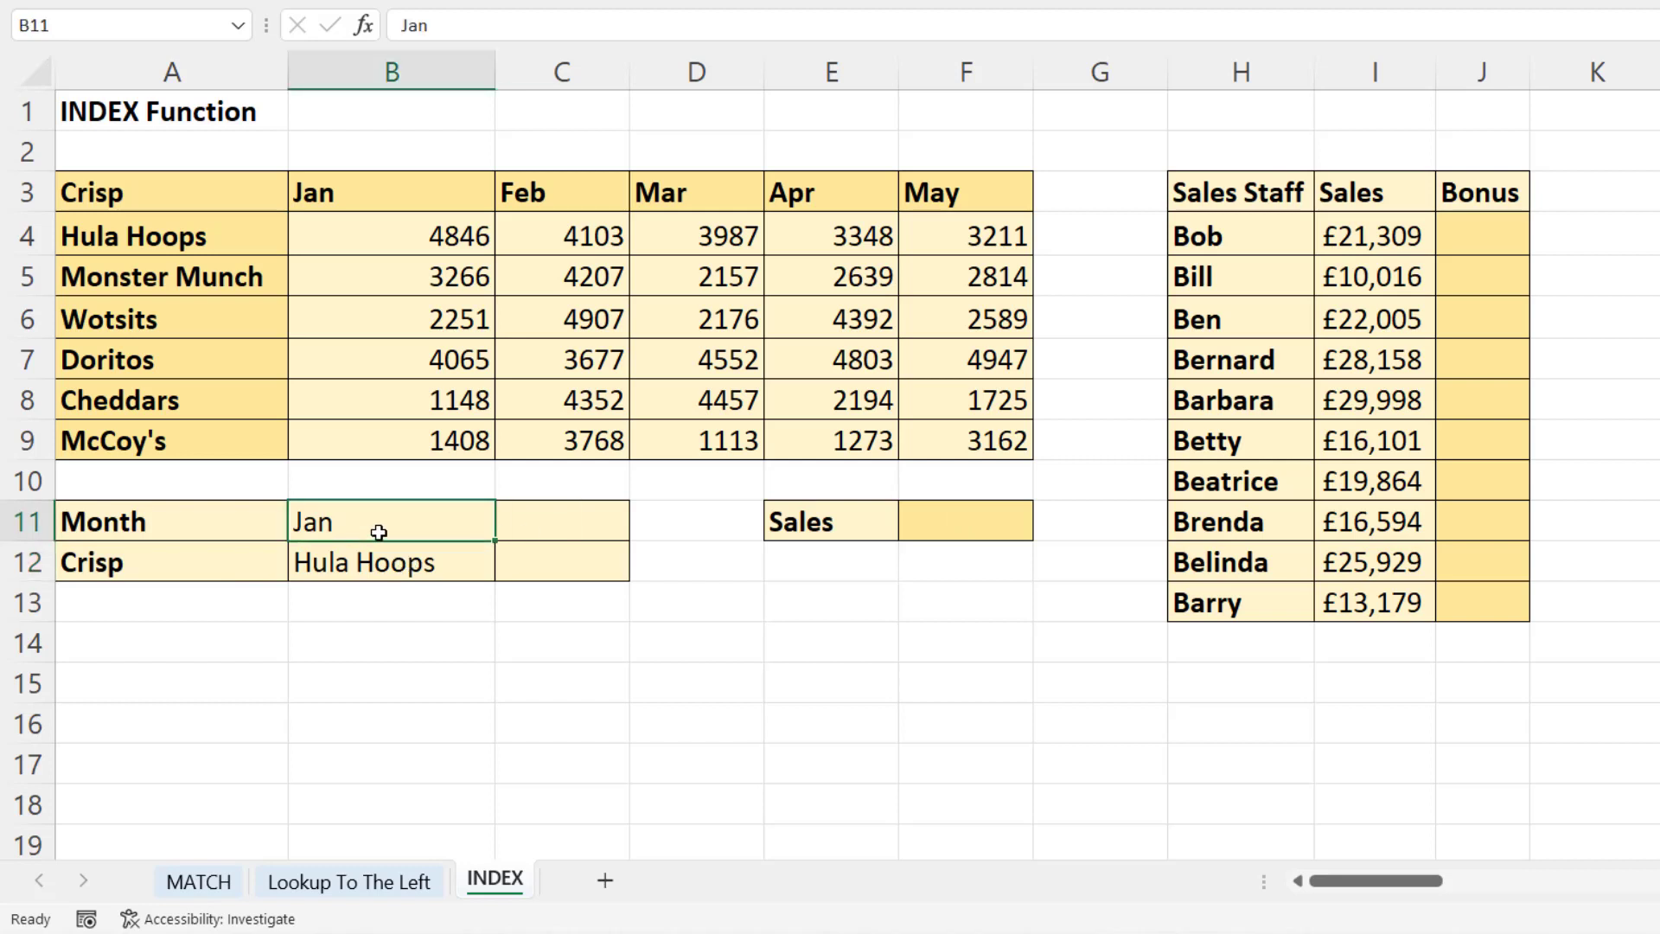
pyautogui.write('Apr')
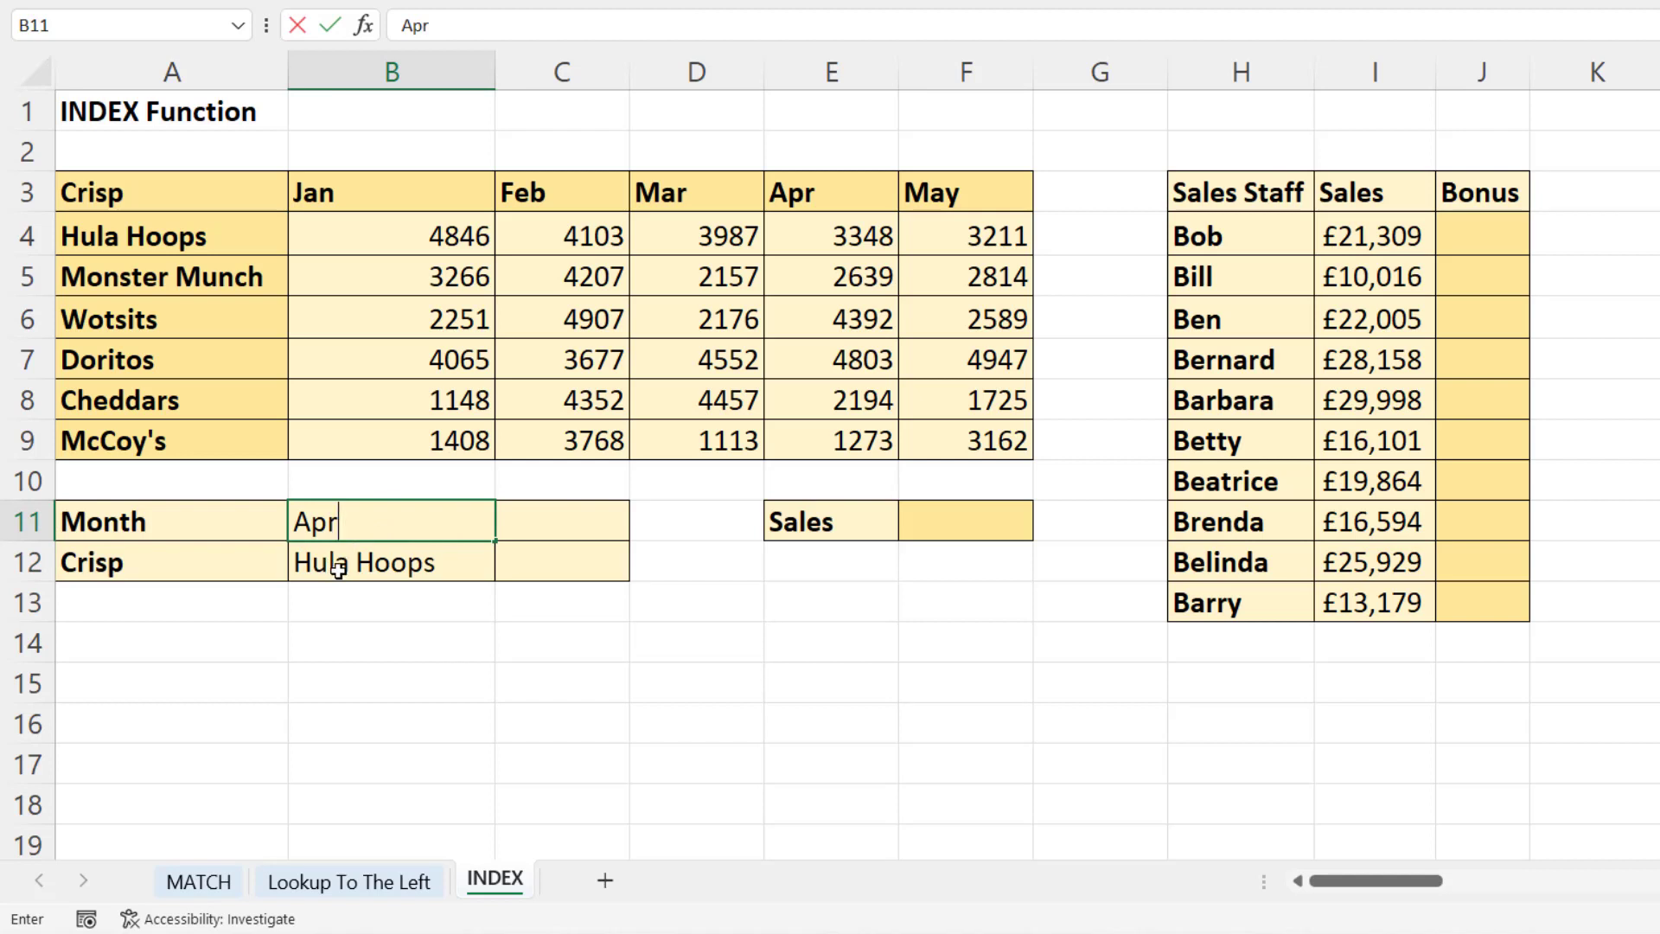
pyautogui.click(342, 566)
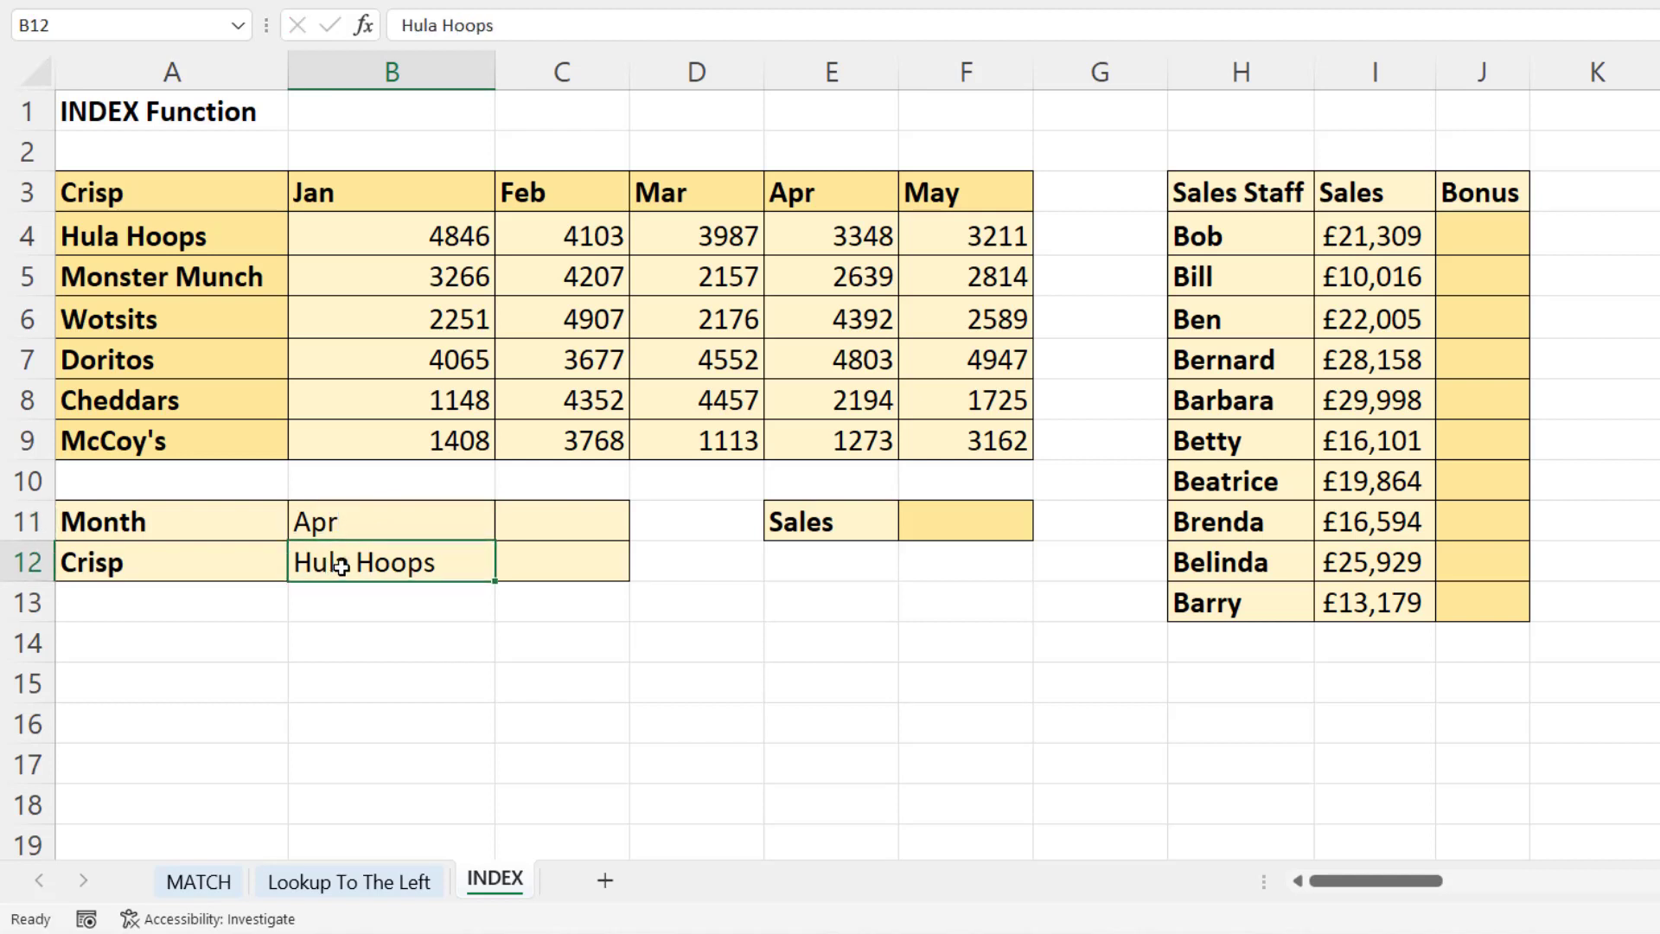
pyautogui.write('Wots')
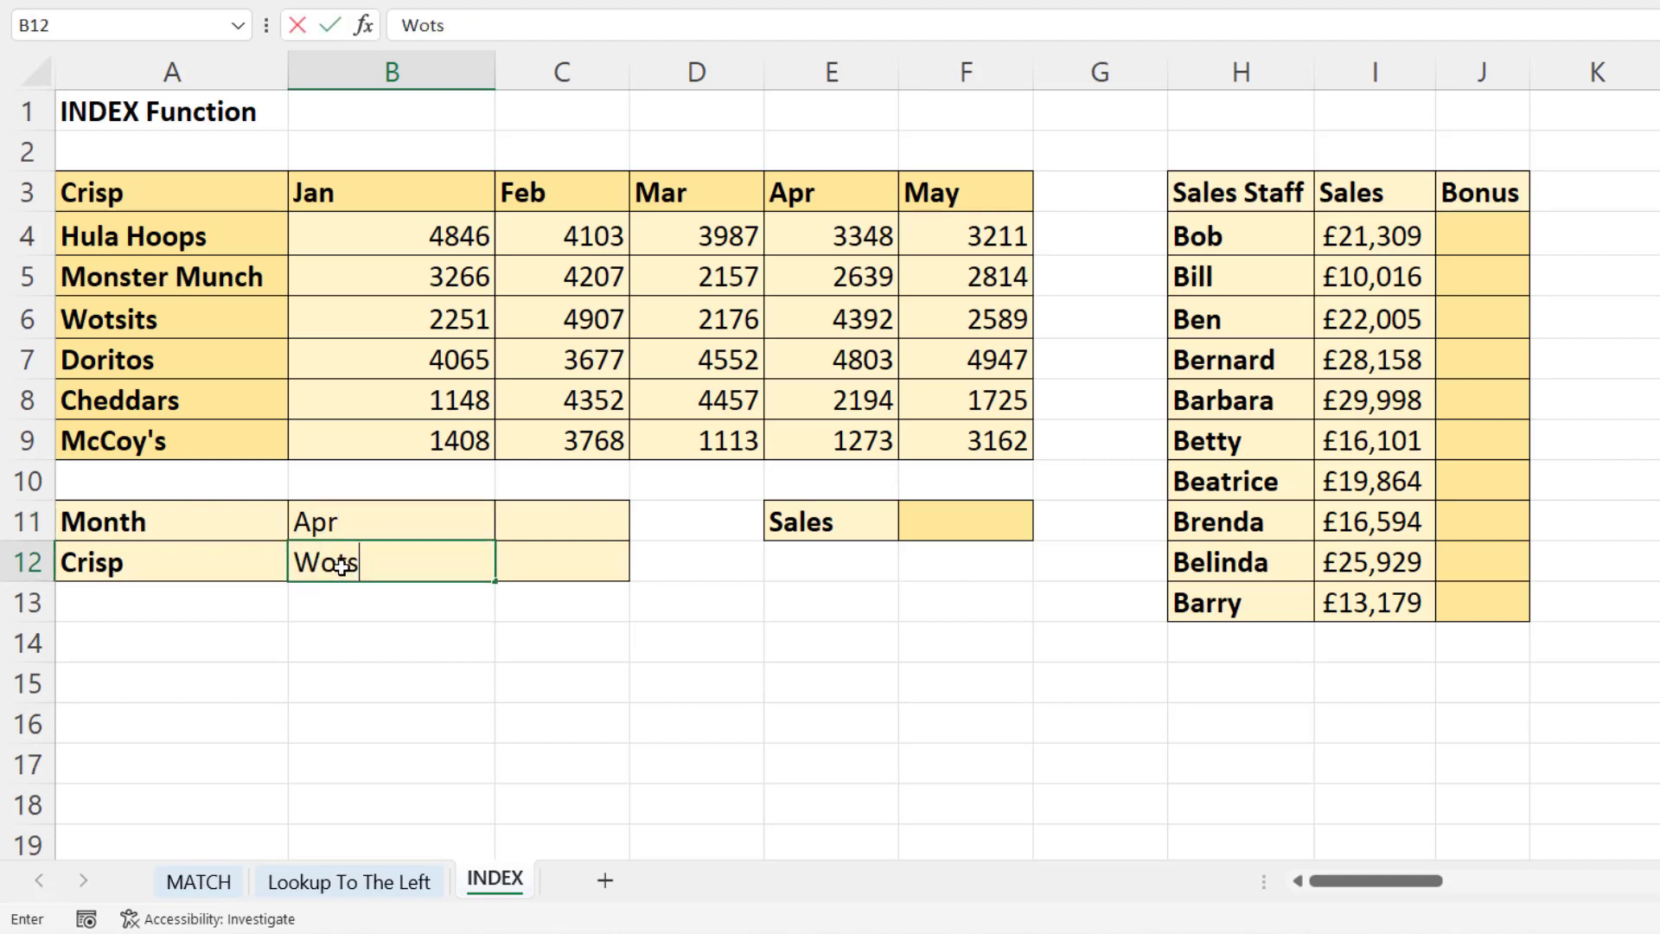
pyautogui.write('its')
pyautogui.press('Return')
# Enter =INDEX(B4:F9,3,4) in F11 to return the sales figure by row and column number.
pyautogui.click(912, 529)
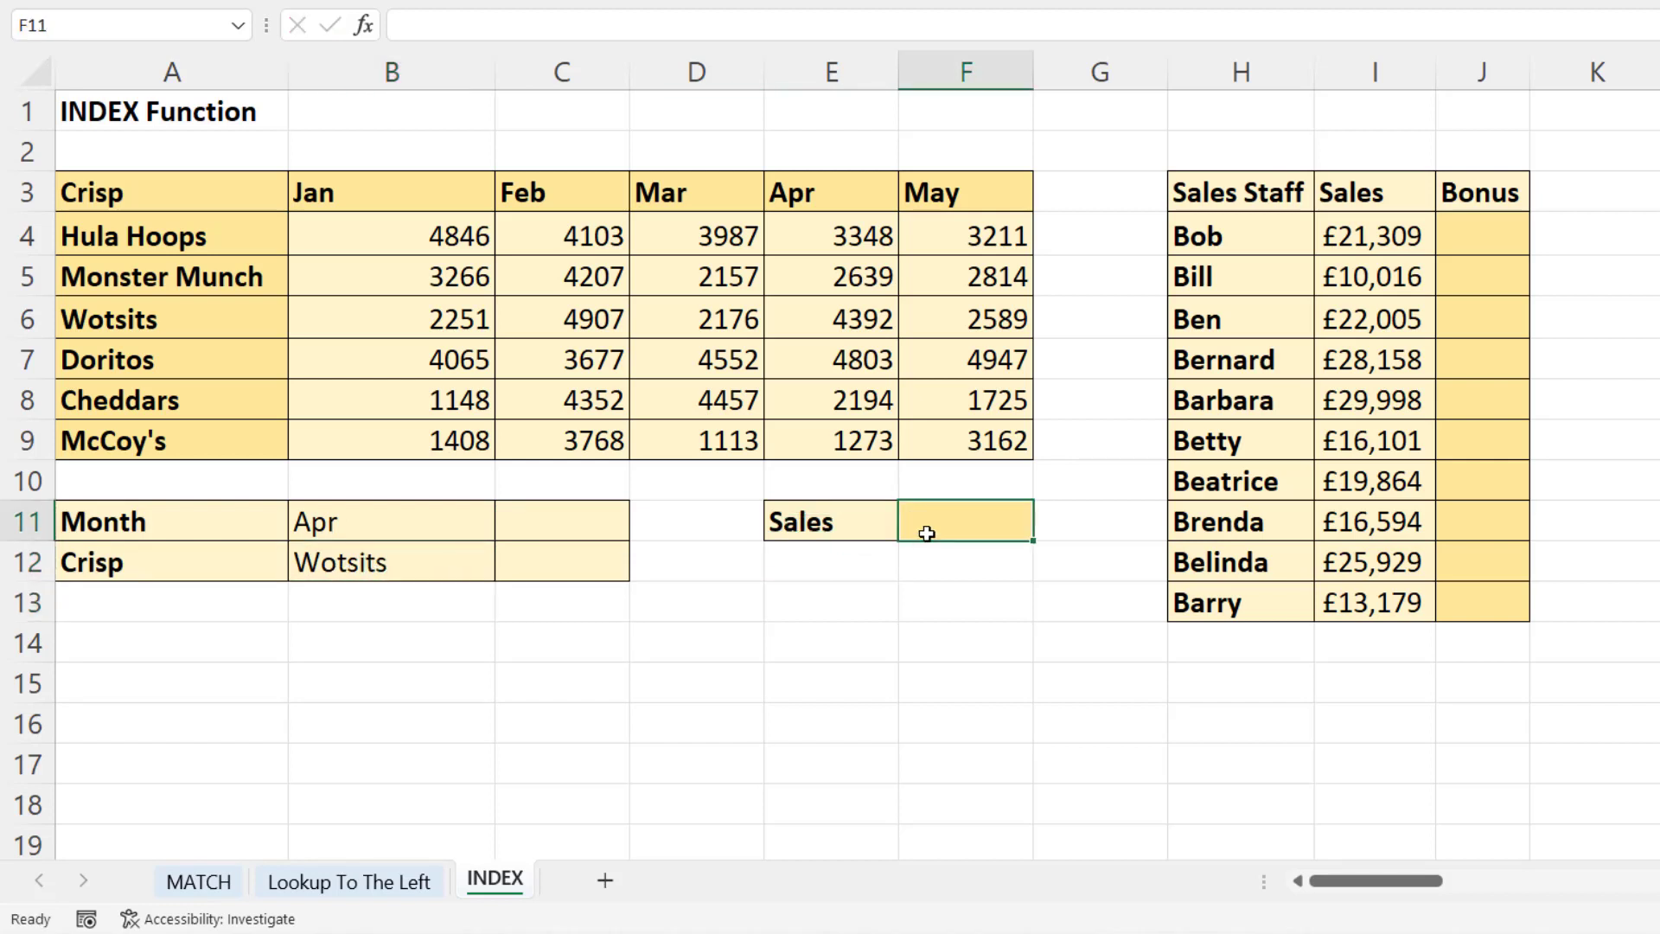
pyautogui.write('=inde')
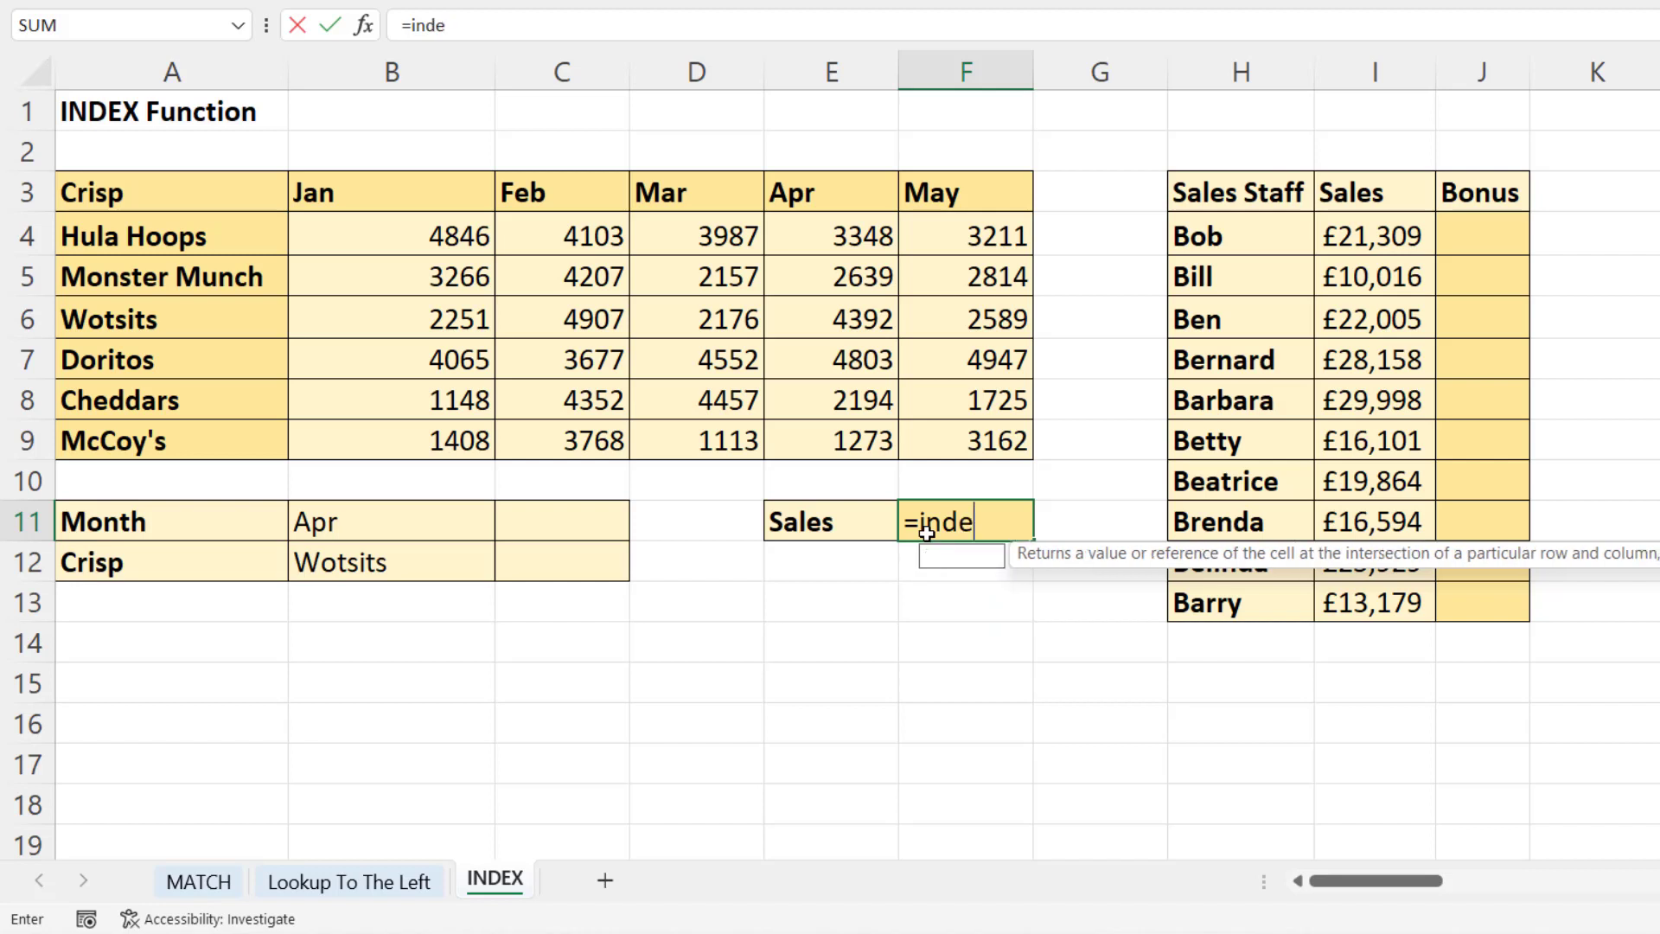
pyautogui.write('x(')
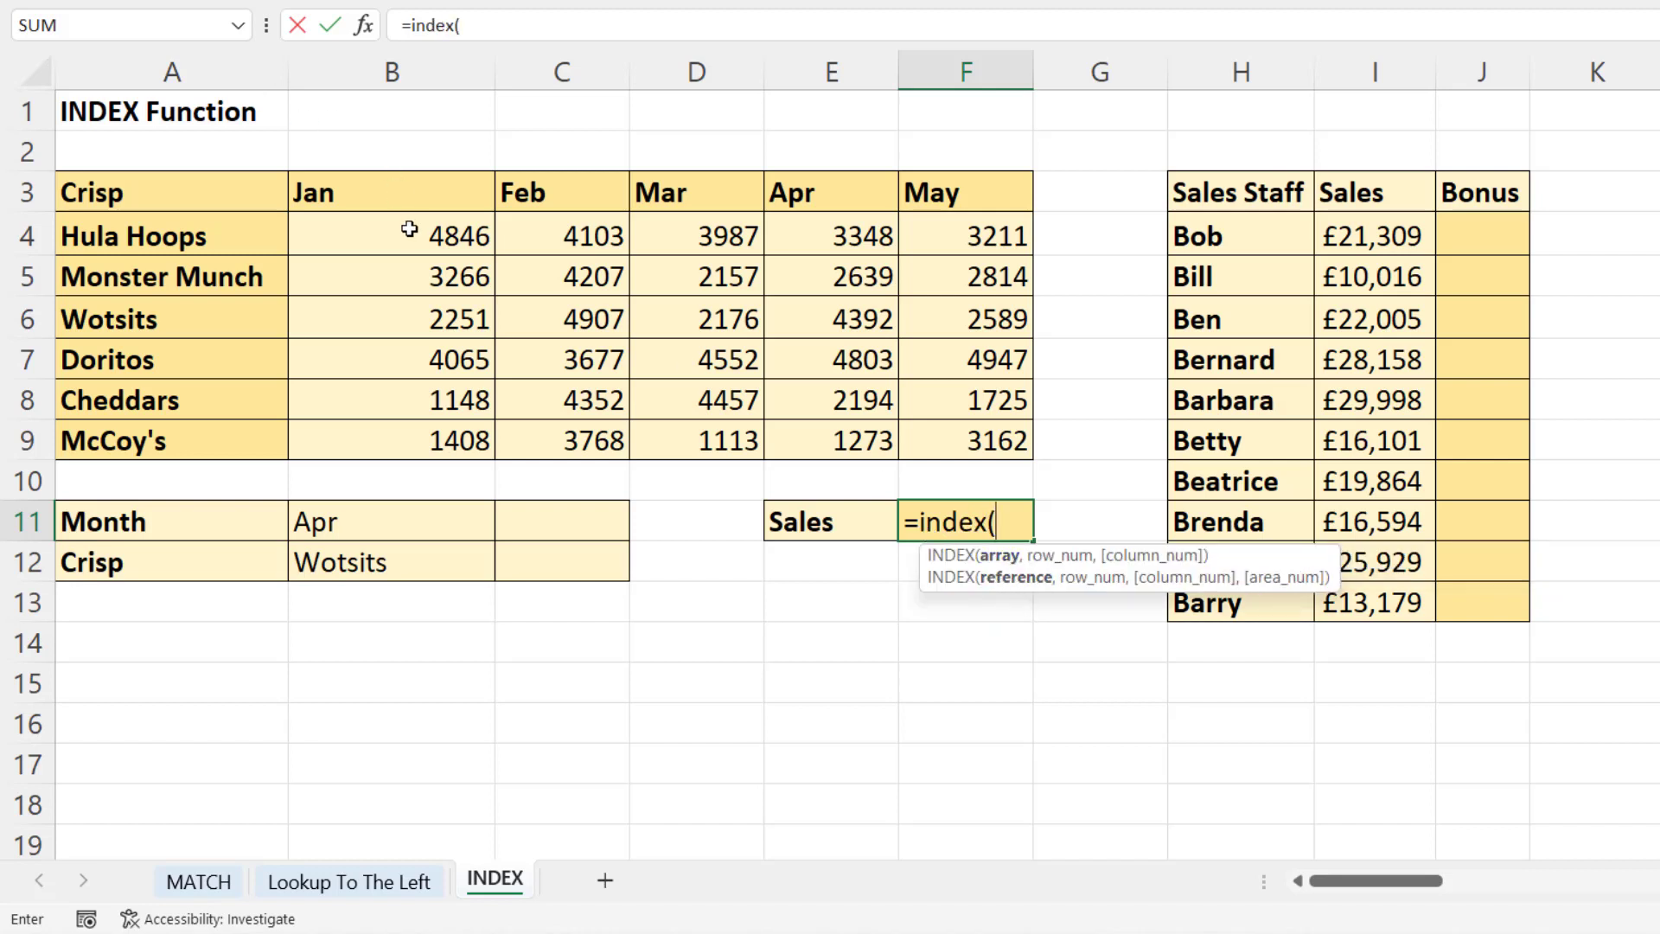
pyautogui.moveTo(407, 226); pyautogui.dragTo(934, 437)
pyautogui.write(',')
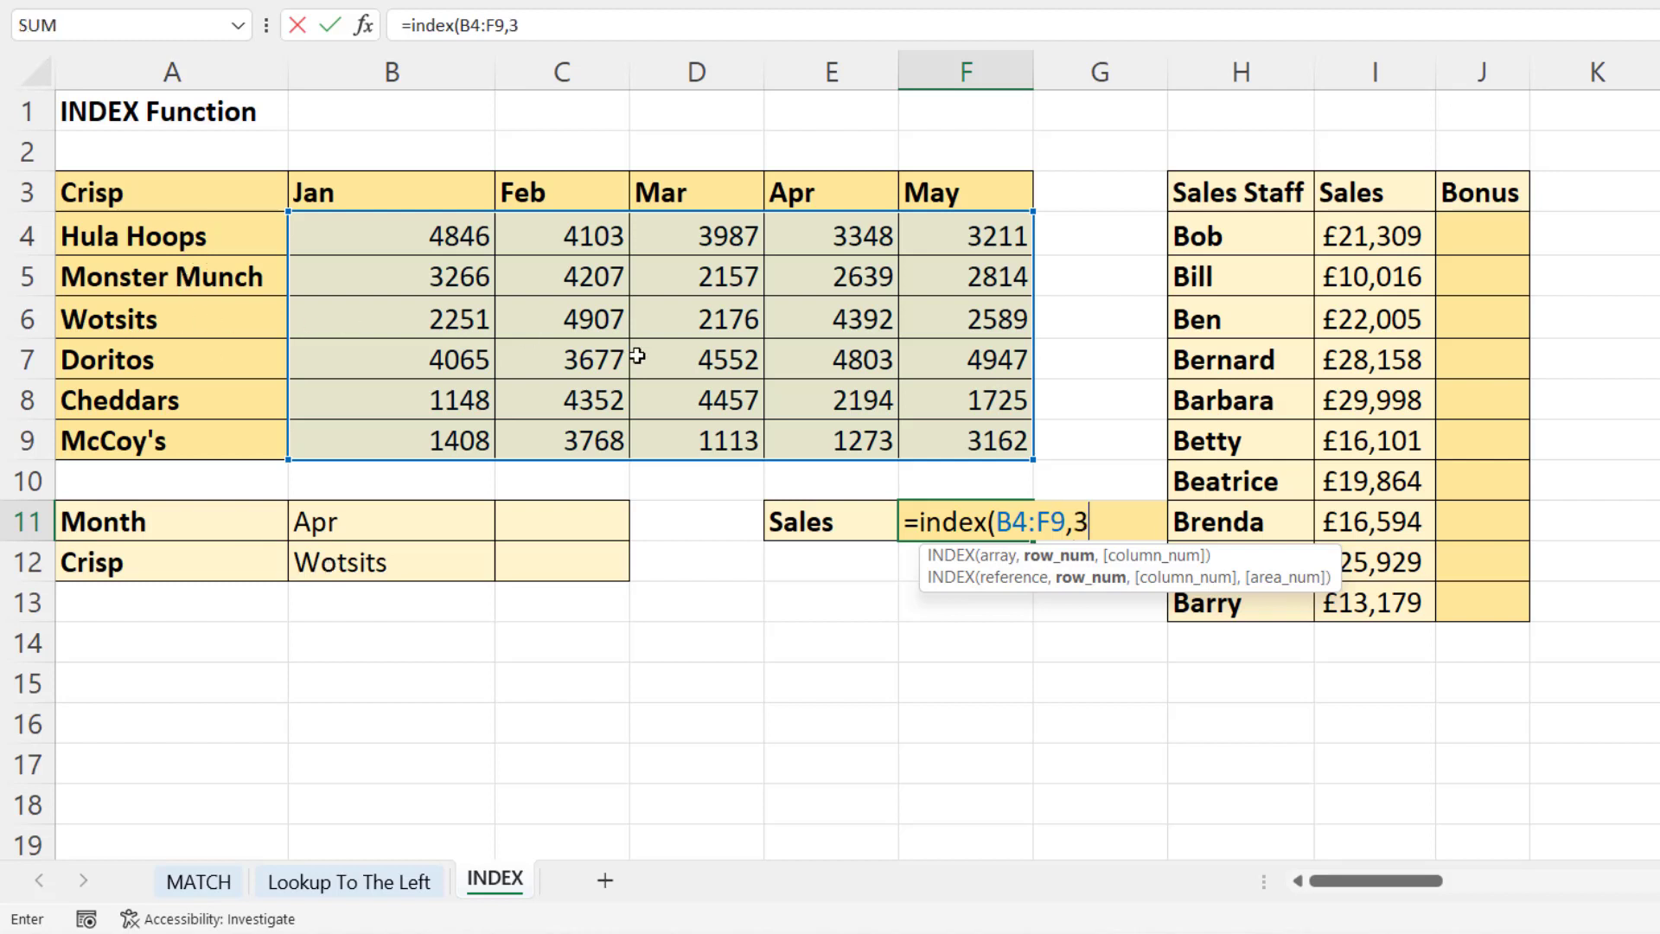
pyautogui.write('3,')
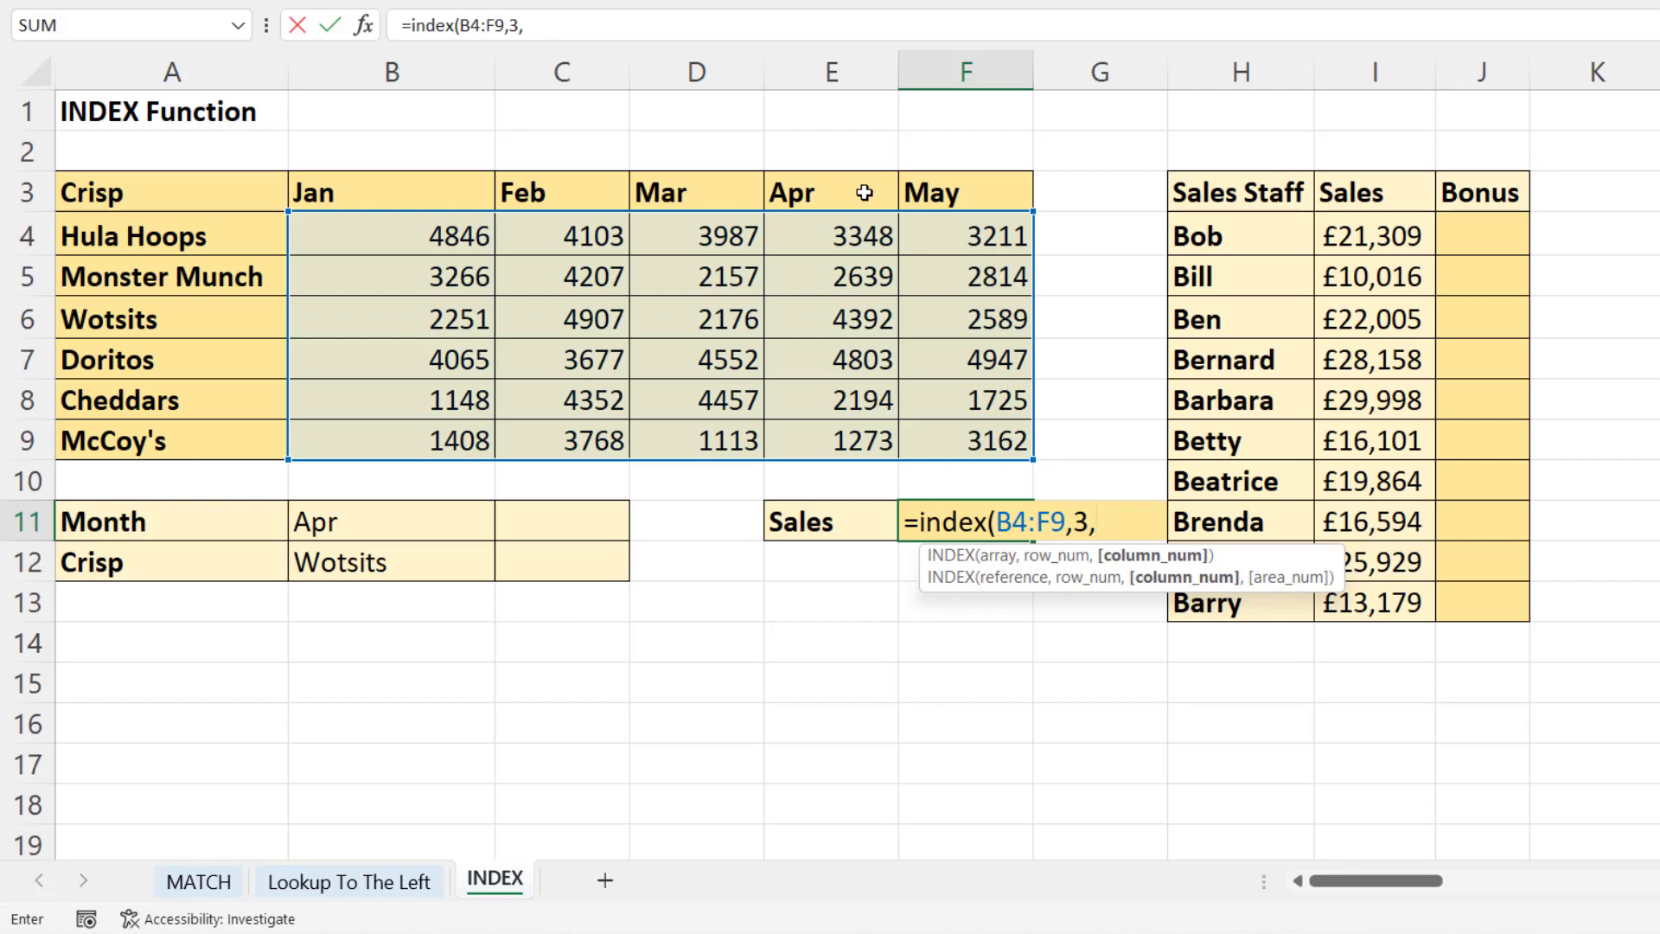
pyautogui.write('4)')
pyautogui.press('Return')
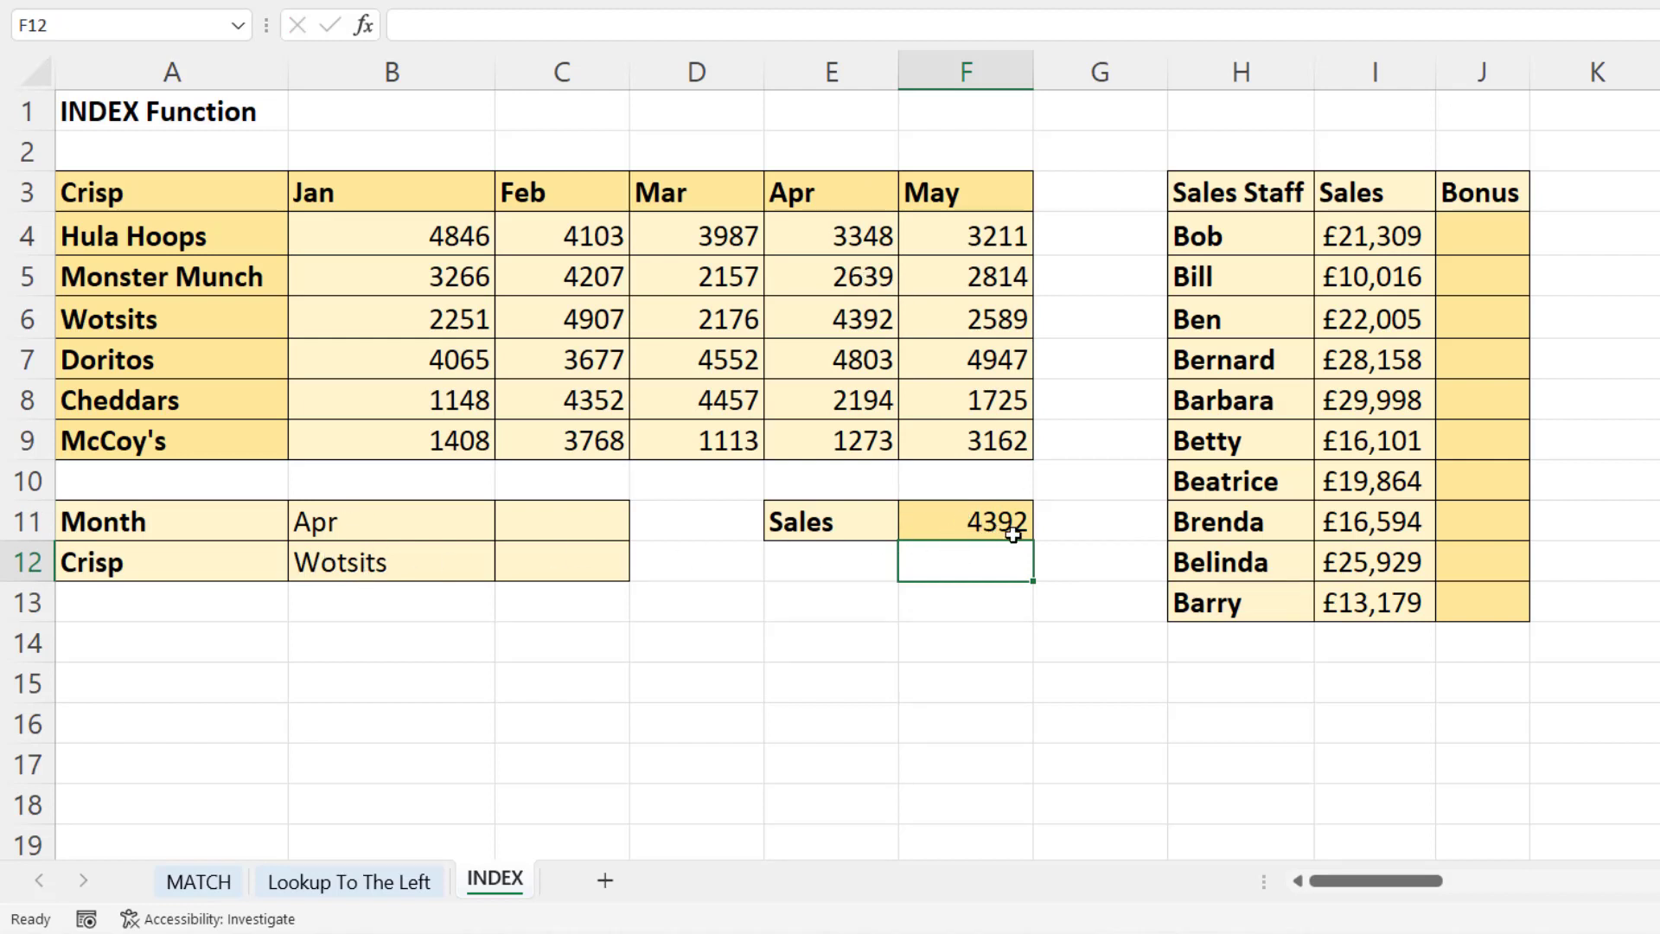
# Replace the row number in the F11 INDEX formula with MATCH(B12,A4:A9,0) to look up the crisp.
pyautogui.click(858, 317)
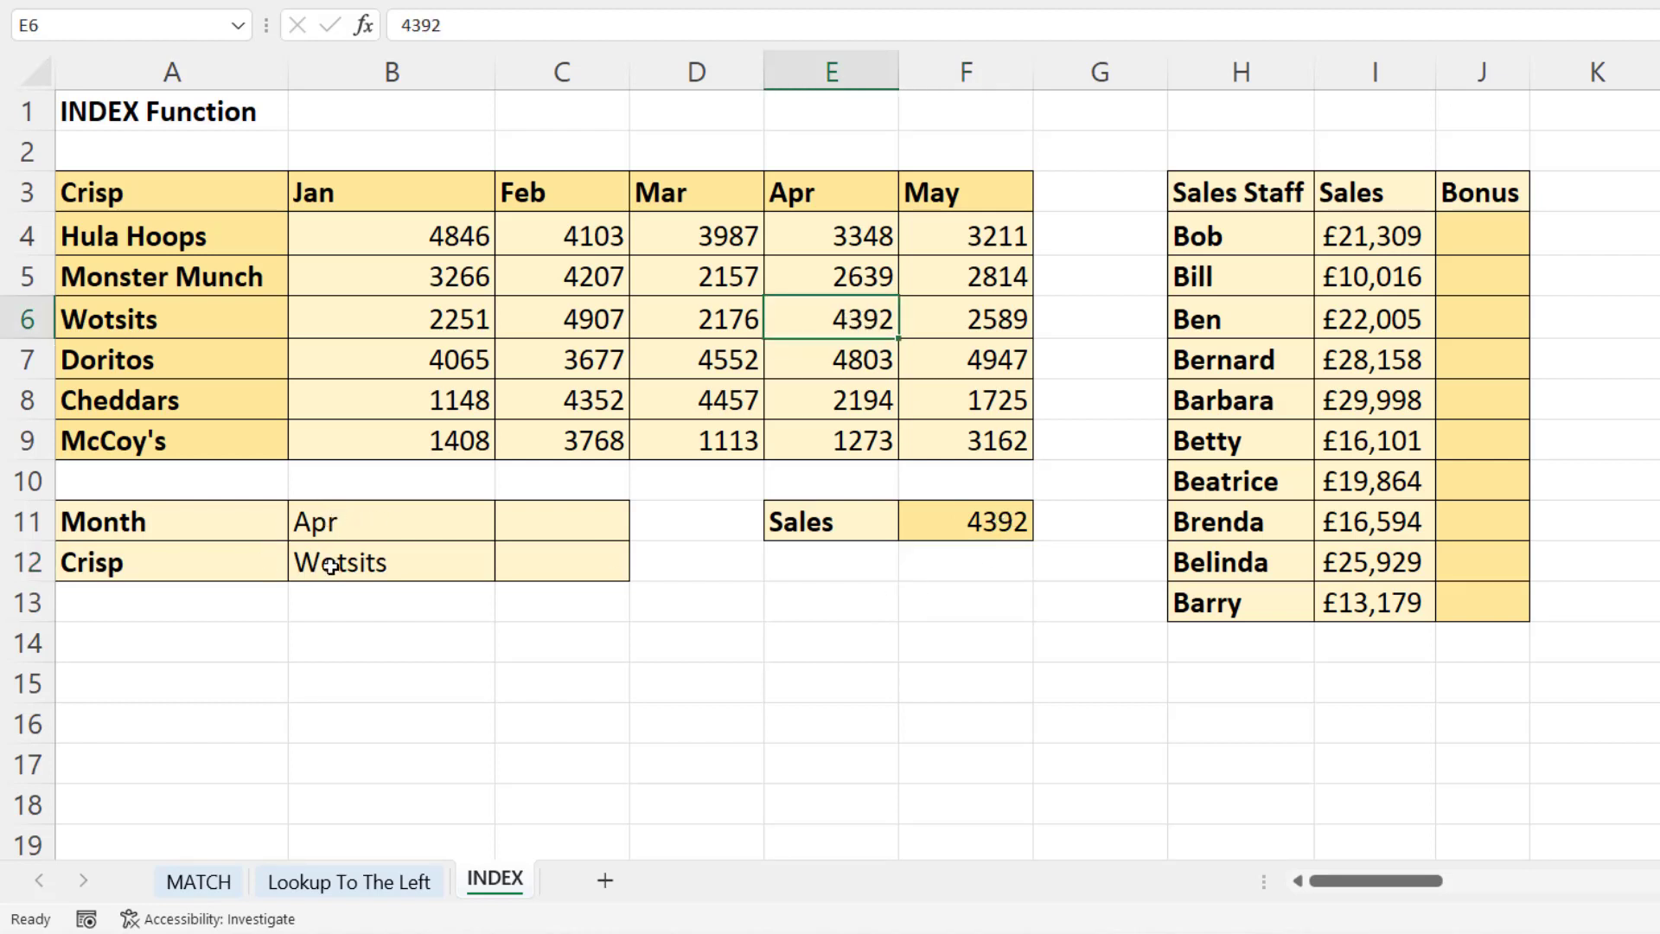
pyautogui.click(986, 521)
pyautogui.doubleClick(987, 522)
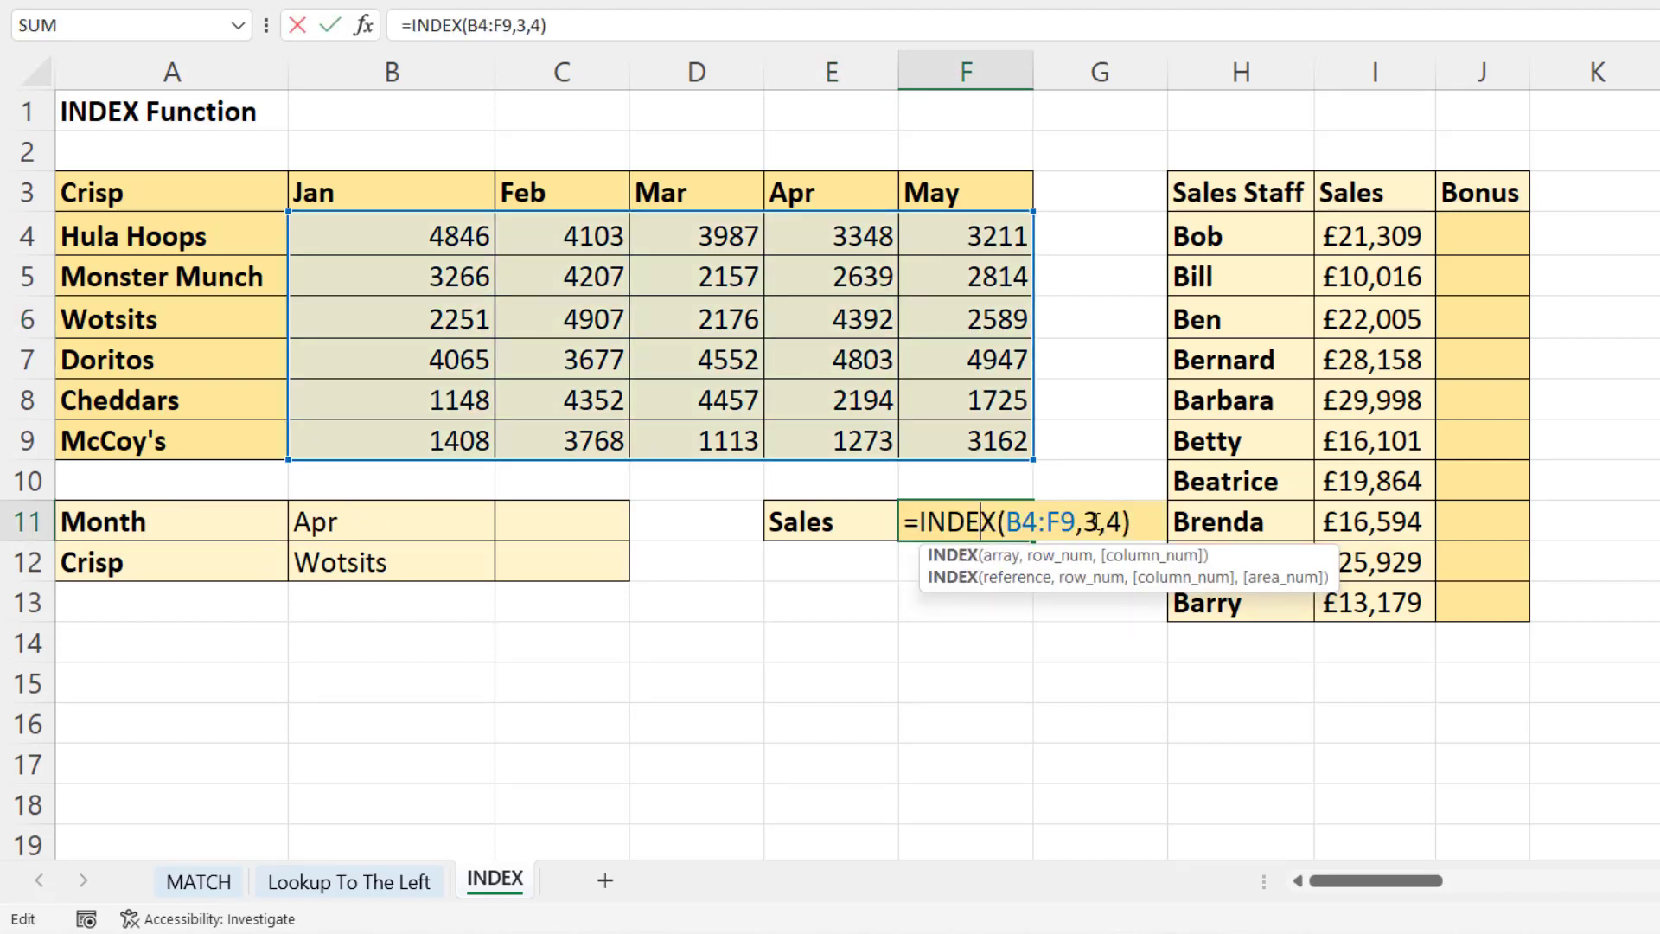
pyautogui.doubleClick(1091, 521)
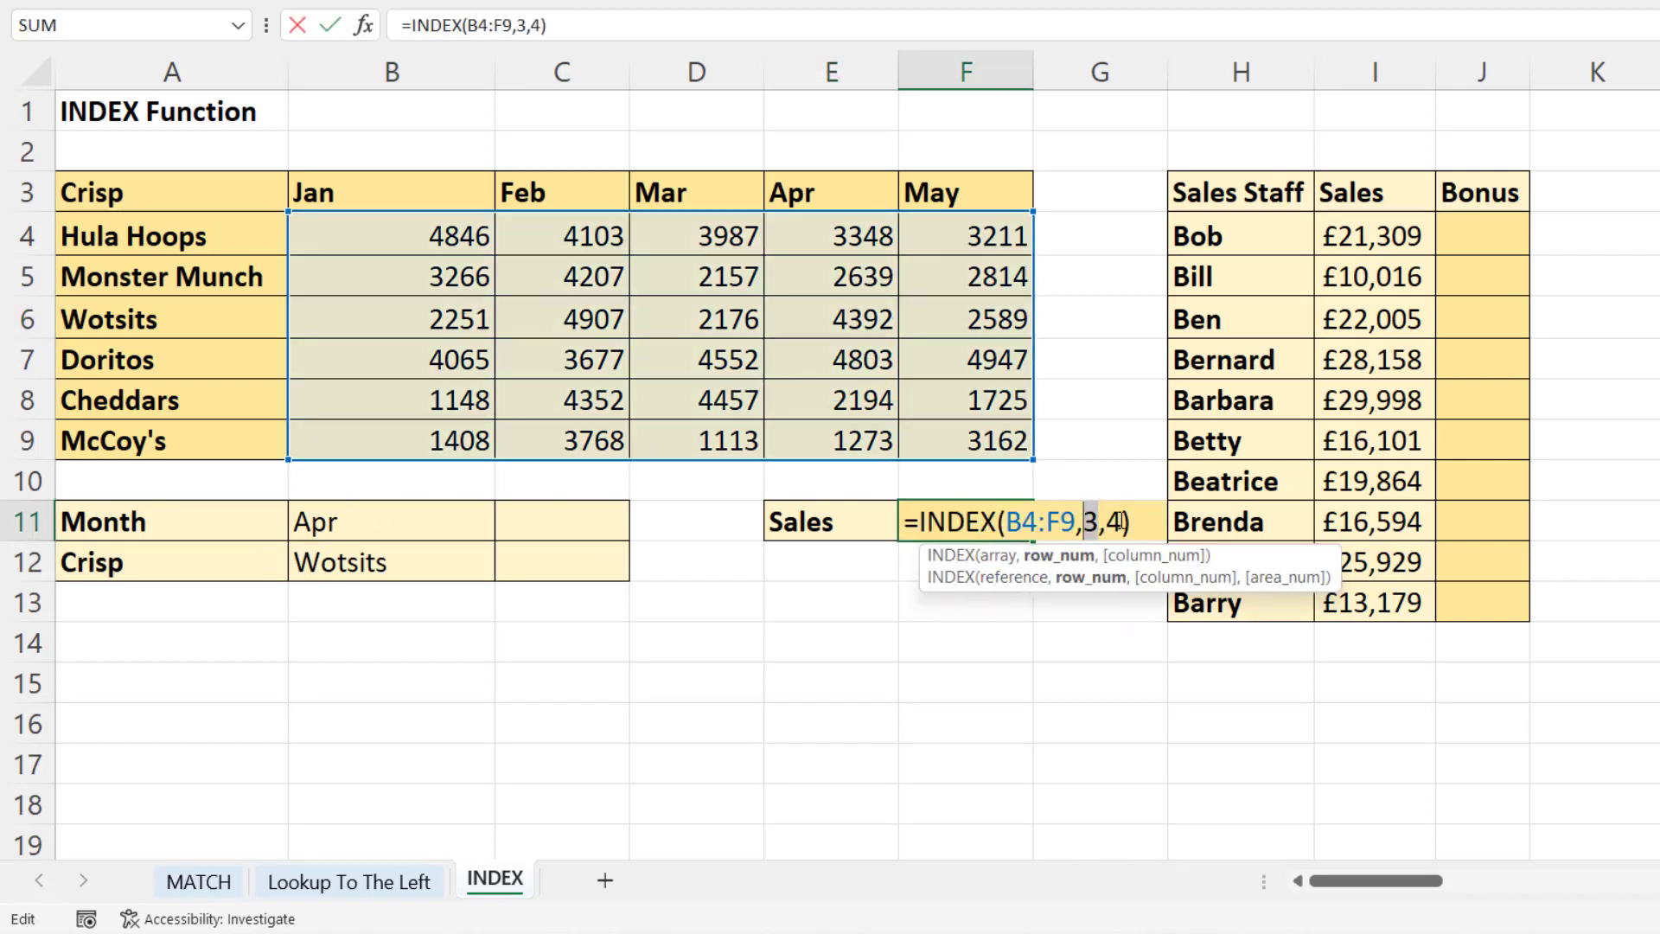
pyautogui.doubleClick(1115, 522)
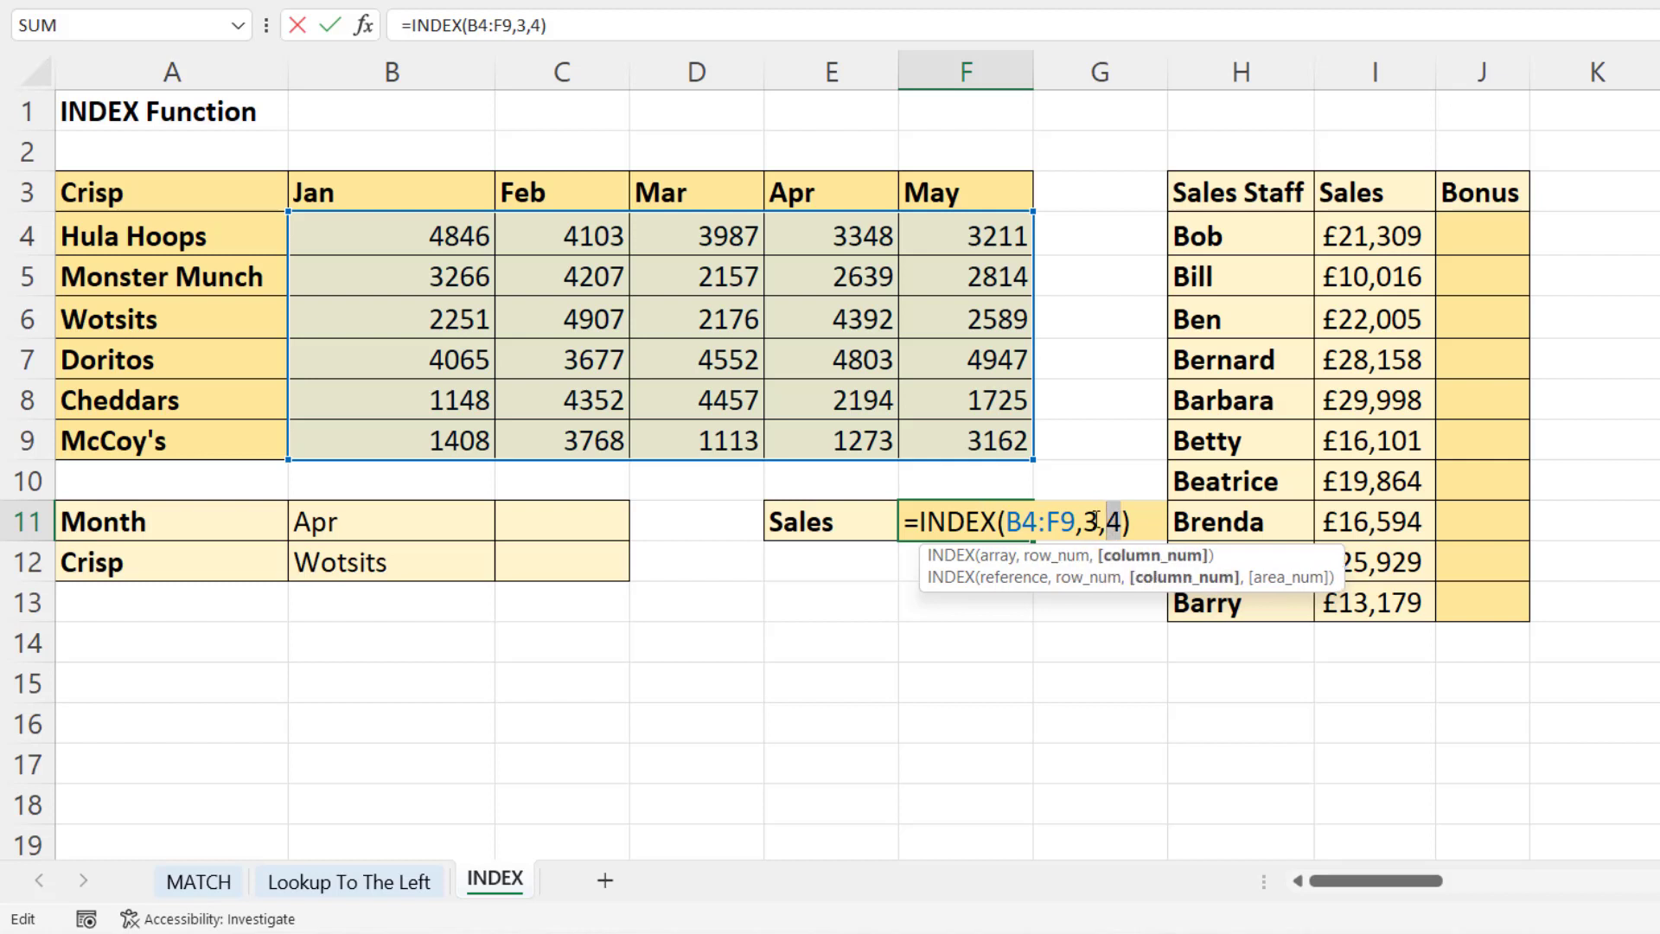
pyautogui.doubleClick(1093, 521)
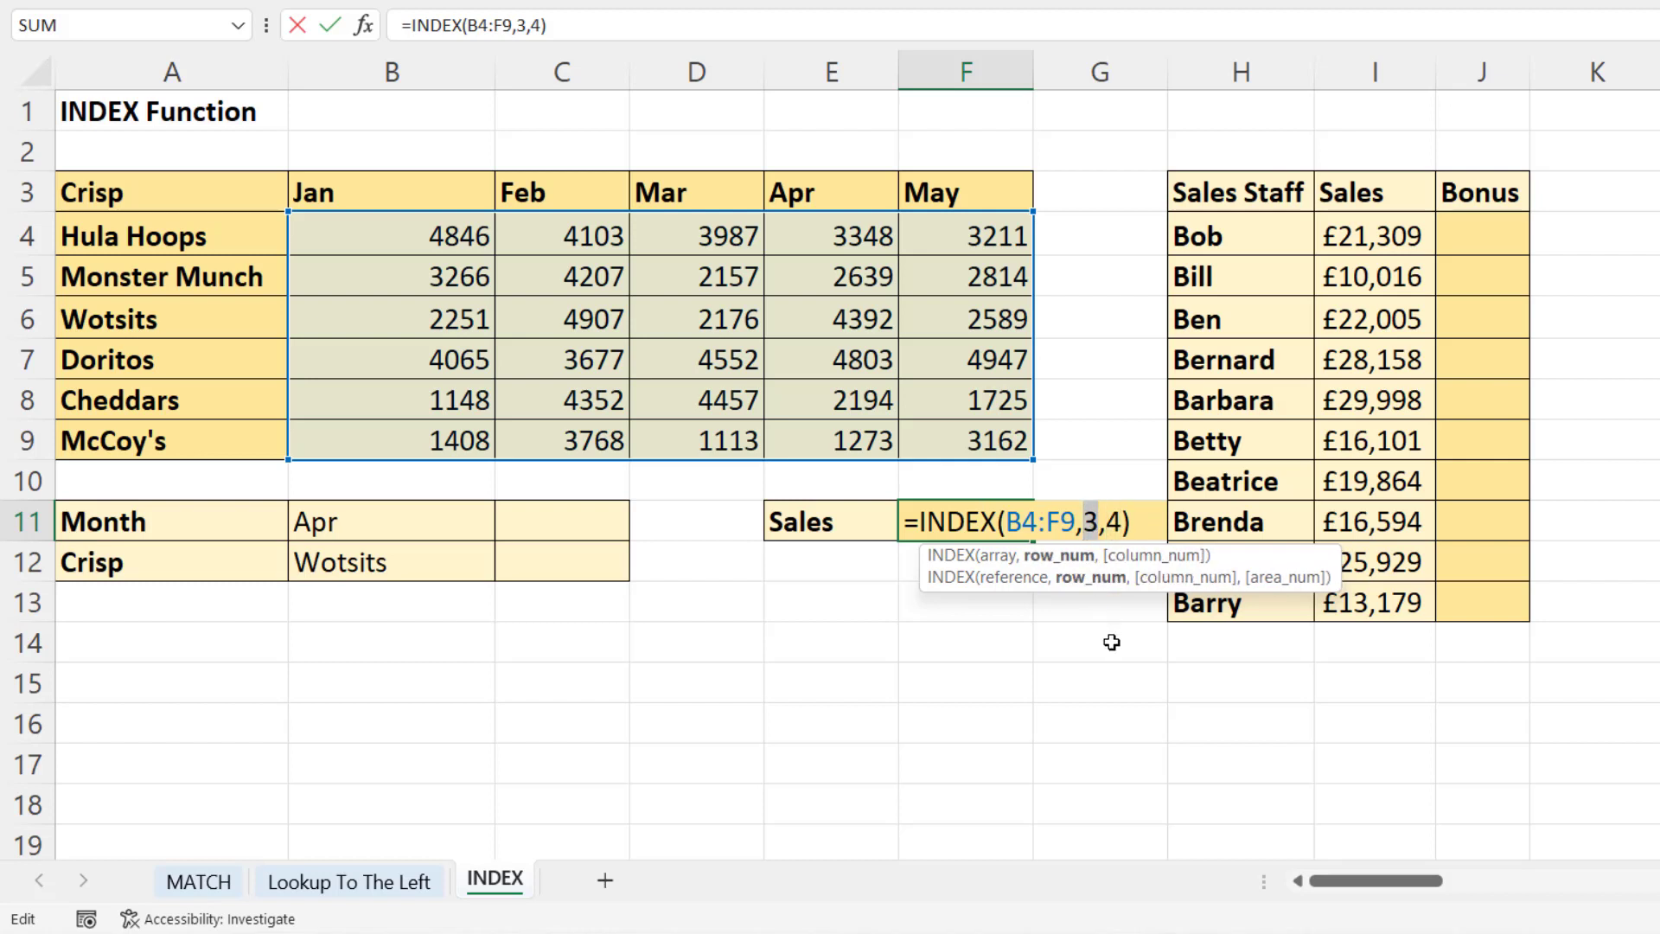
pyautogui.write('ma')
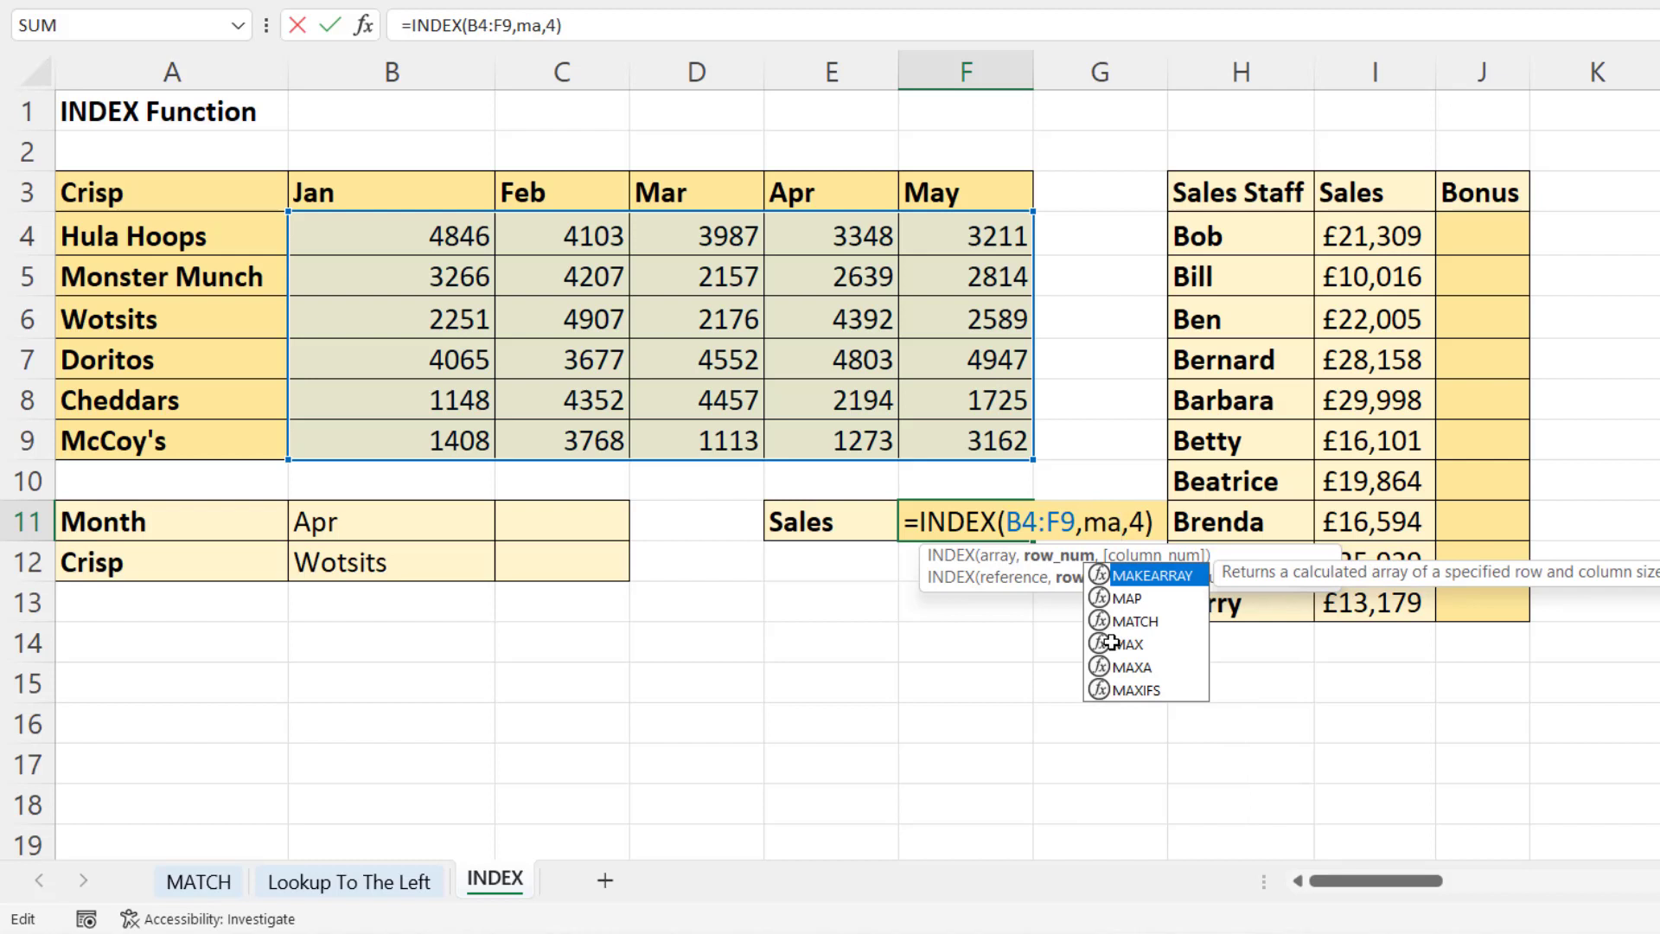
pyautogui.write('tch(')
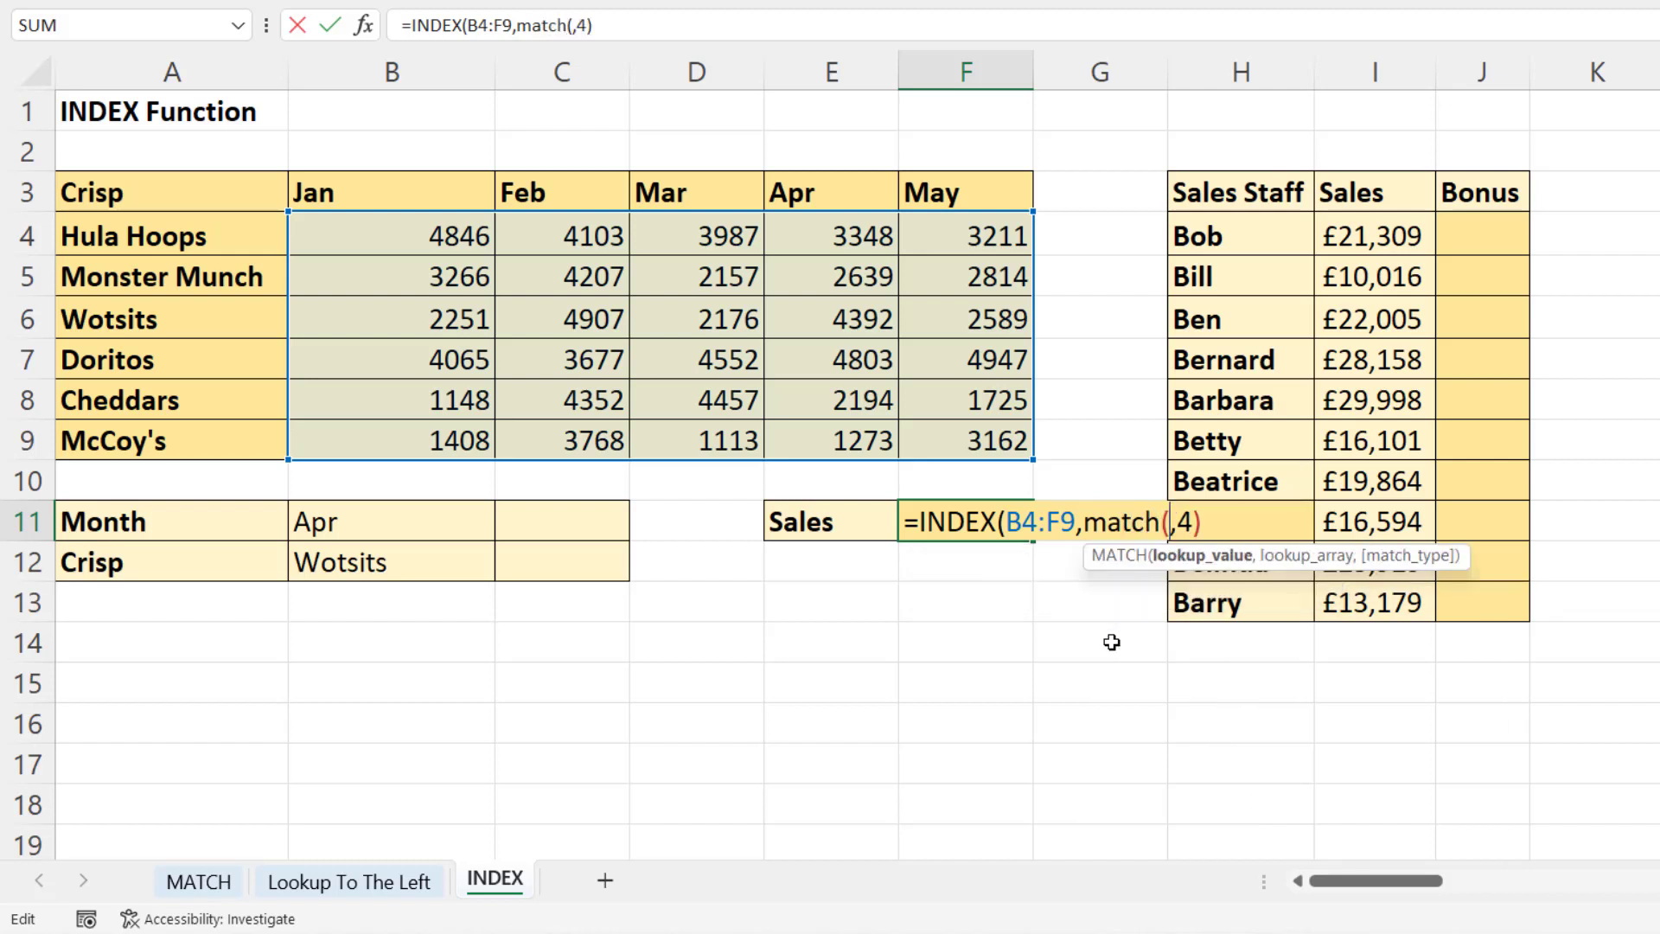
pyautogui.click(376, 566)
pyautogui.write(',')
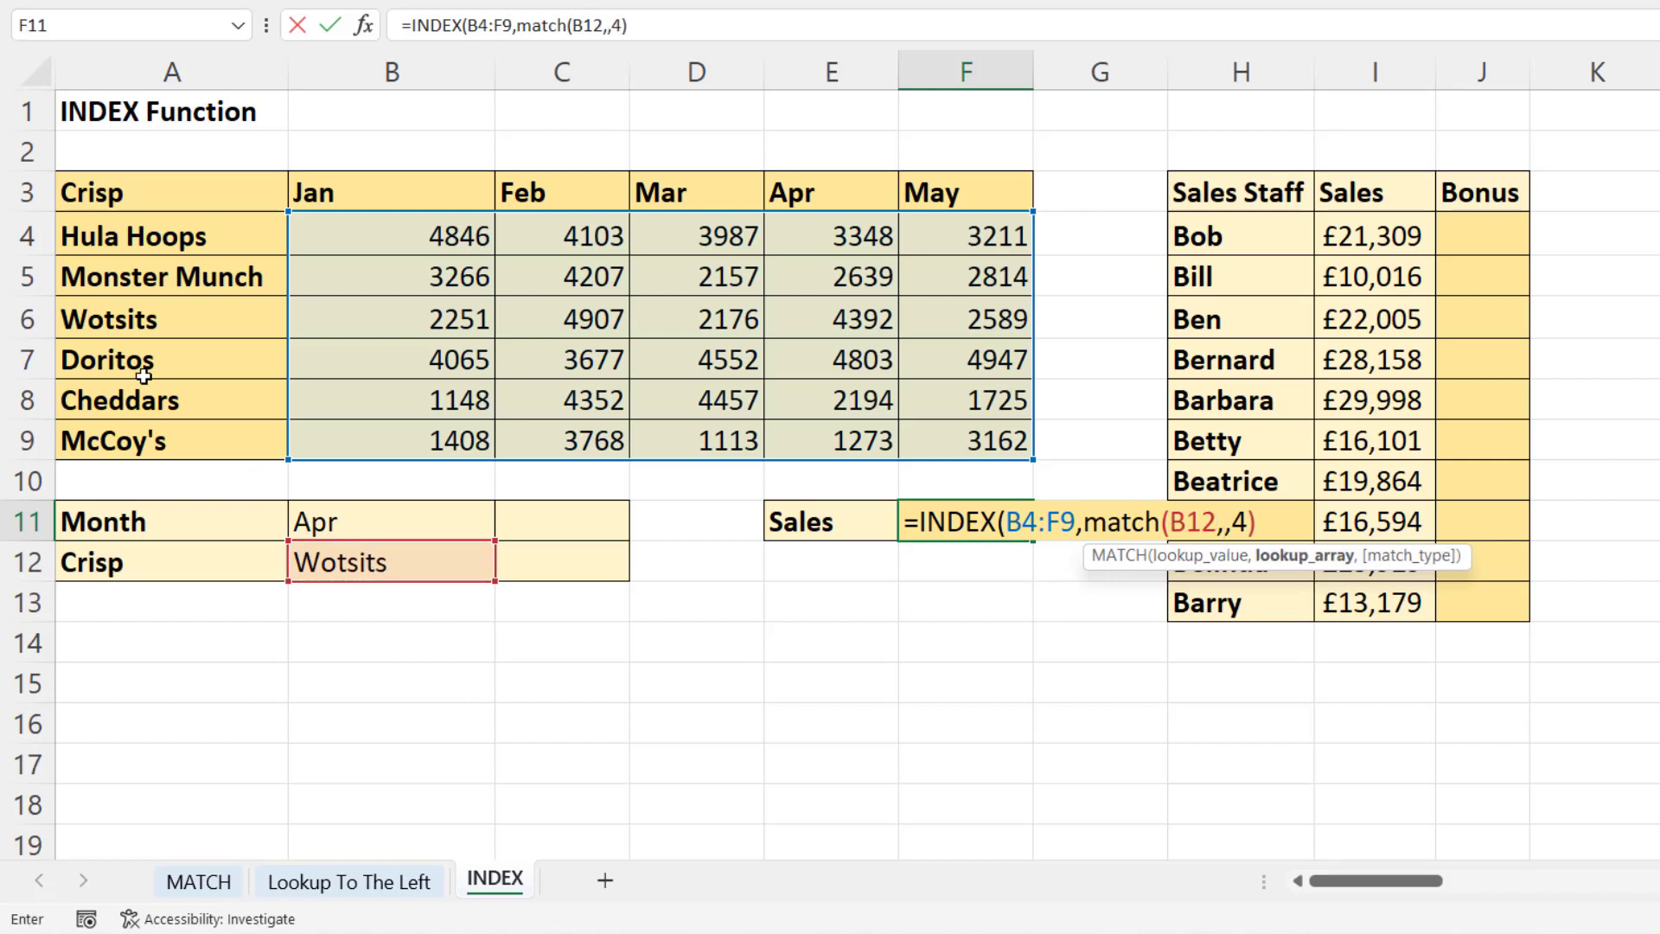
pyautogui.moveTo(141, 236); pyautogui.dragTo(145, 427)
pyautogui.write(',0')
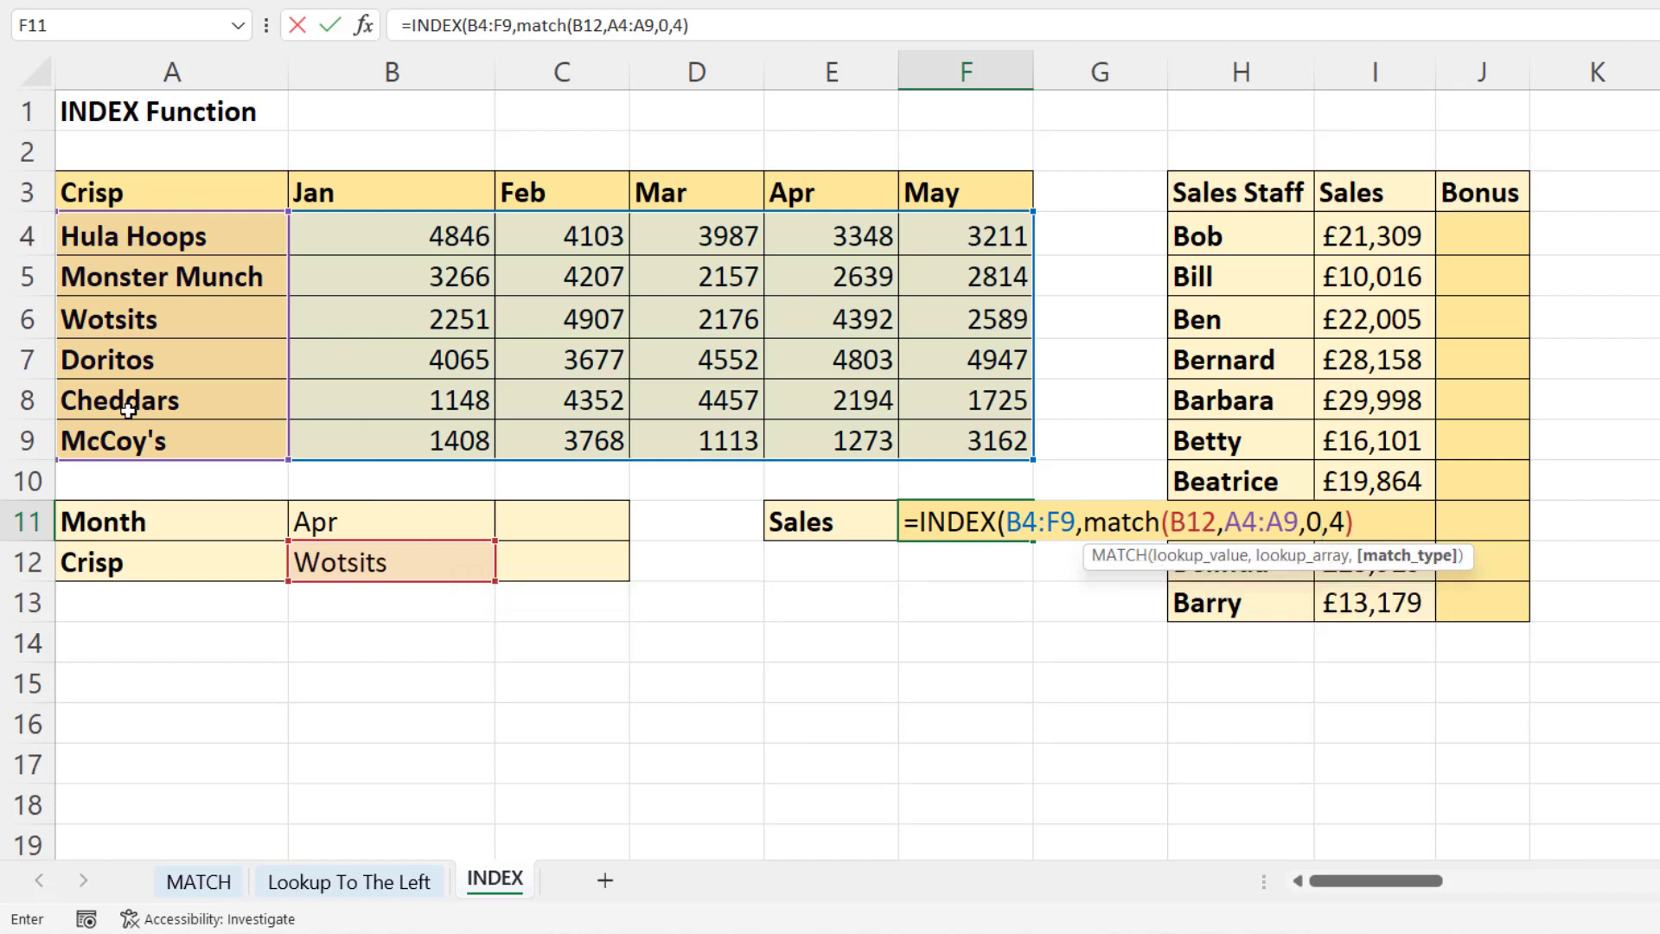
pyautogui.write(')')
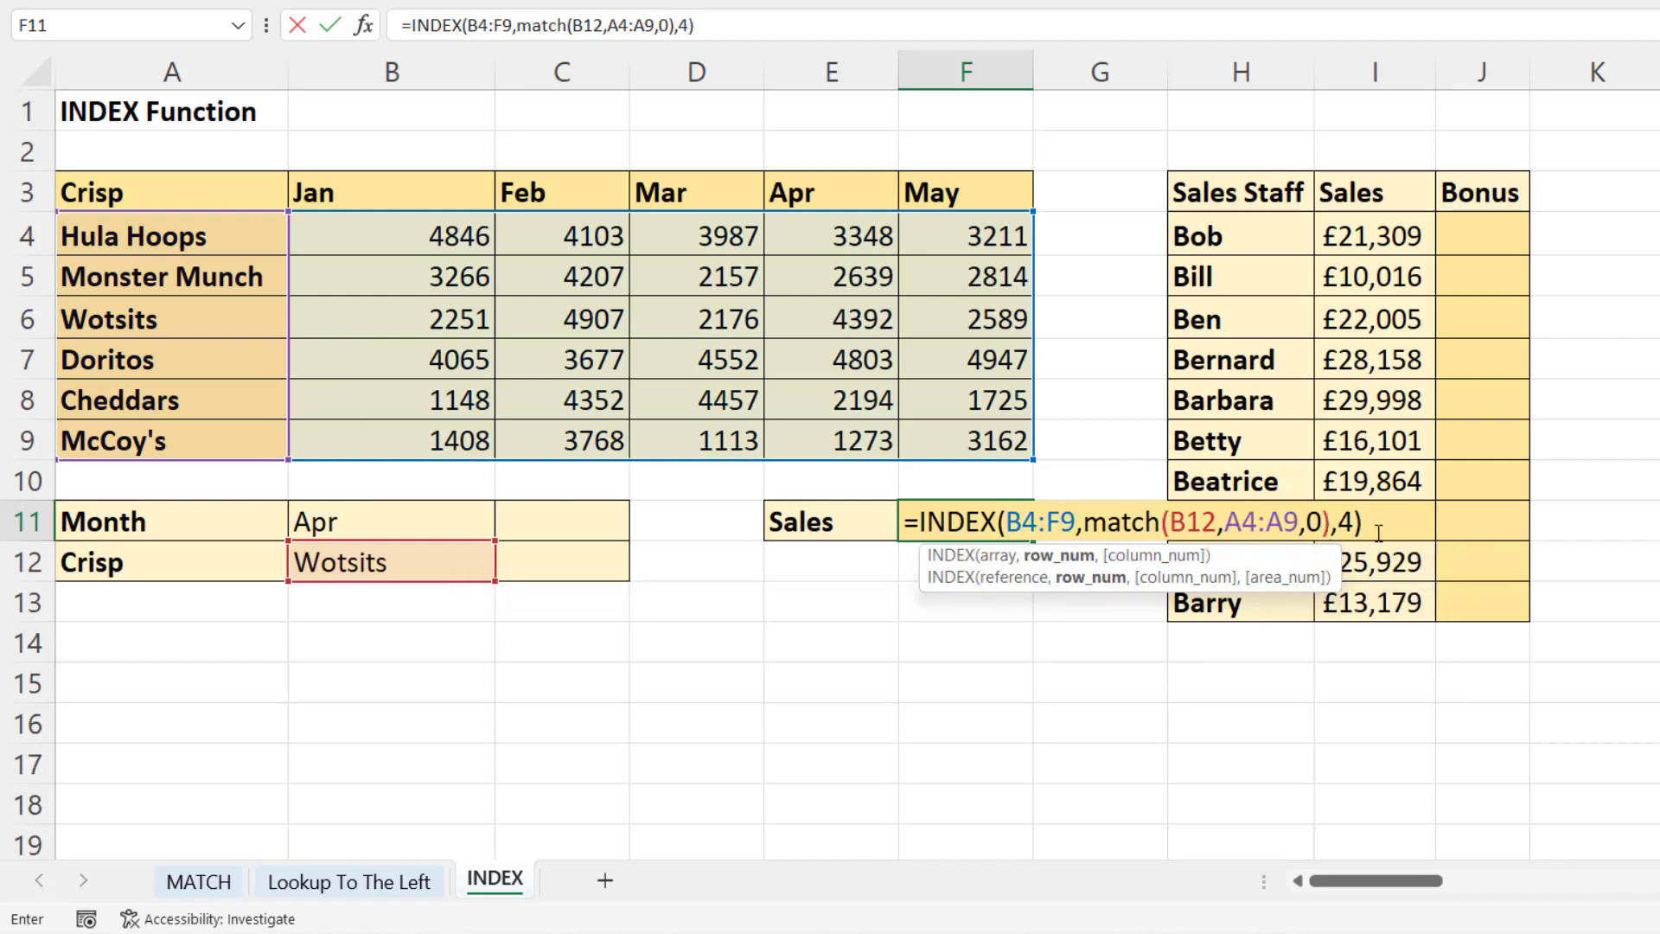
# Replace the column number in the F11 INDEX formula with MATCH(B11,B3:F3,0) to look up the month.
pyautogui.doubleClick(1346, 521)
pyautogui.write('match(')
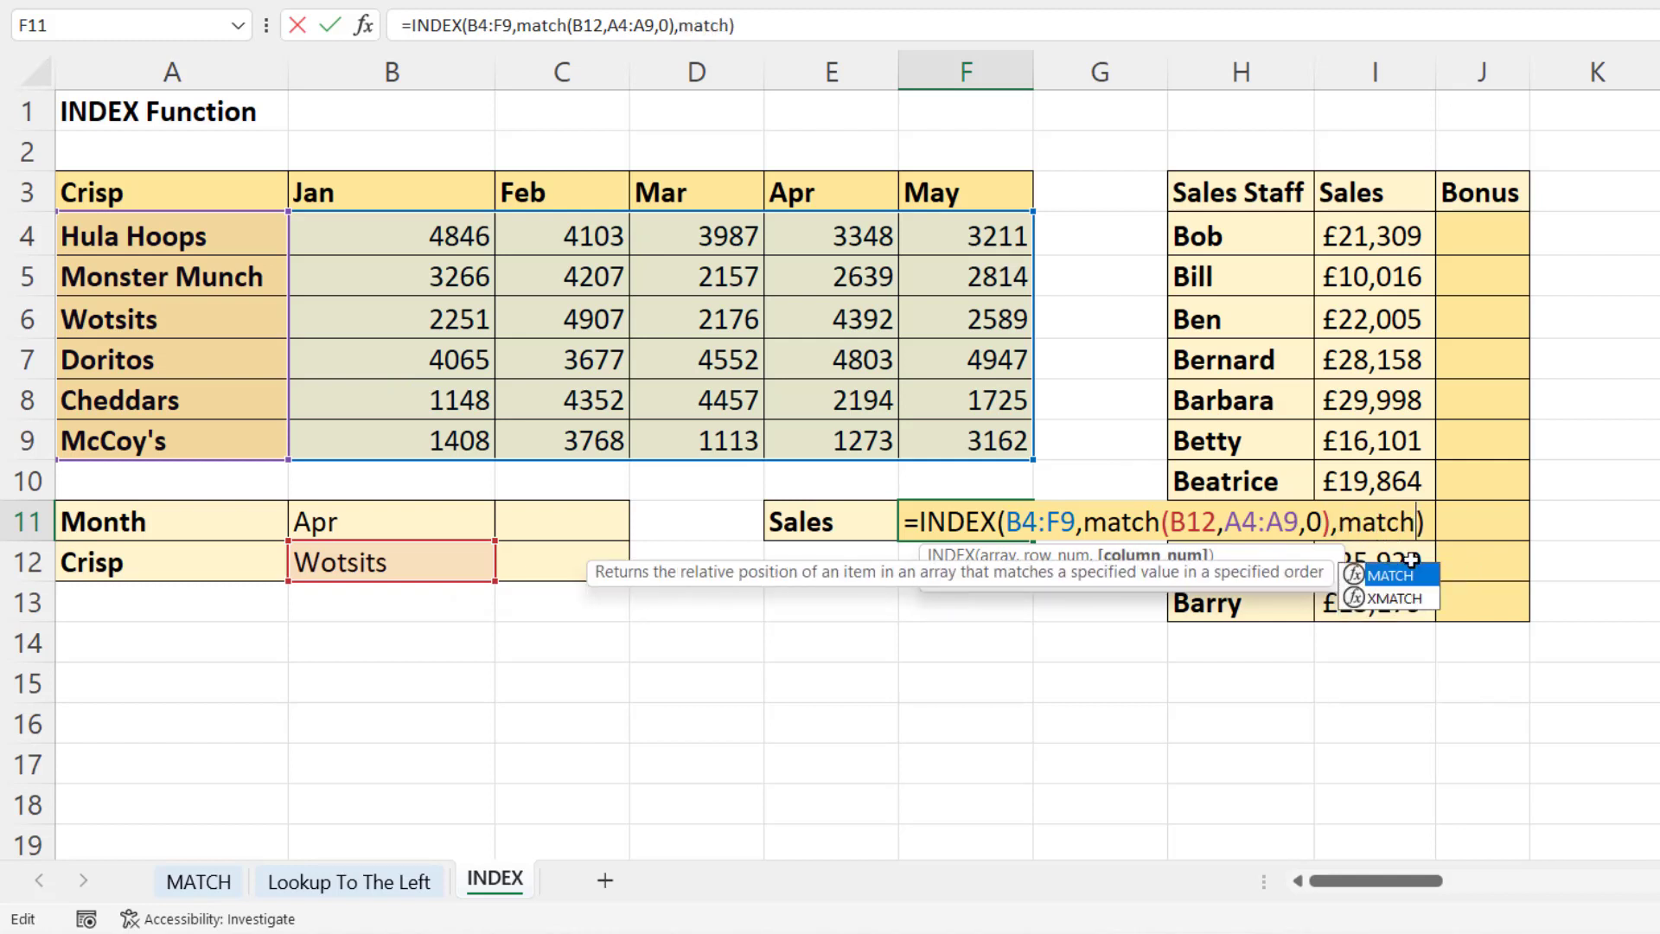
pyautogui.click(351, 525)
pyautogui.write(',')
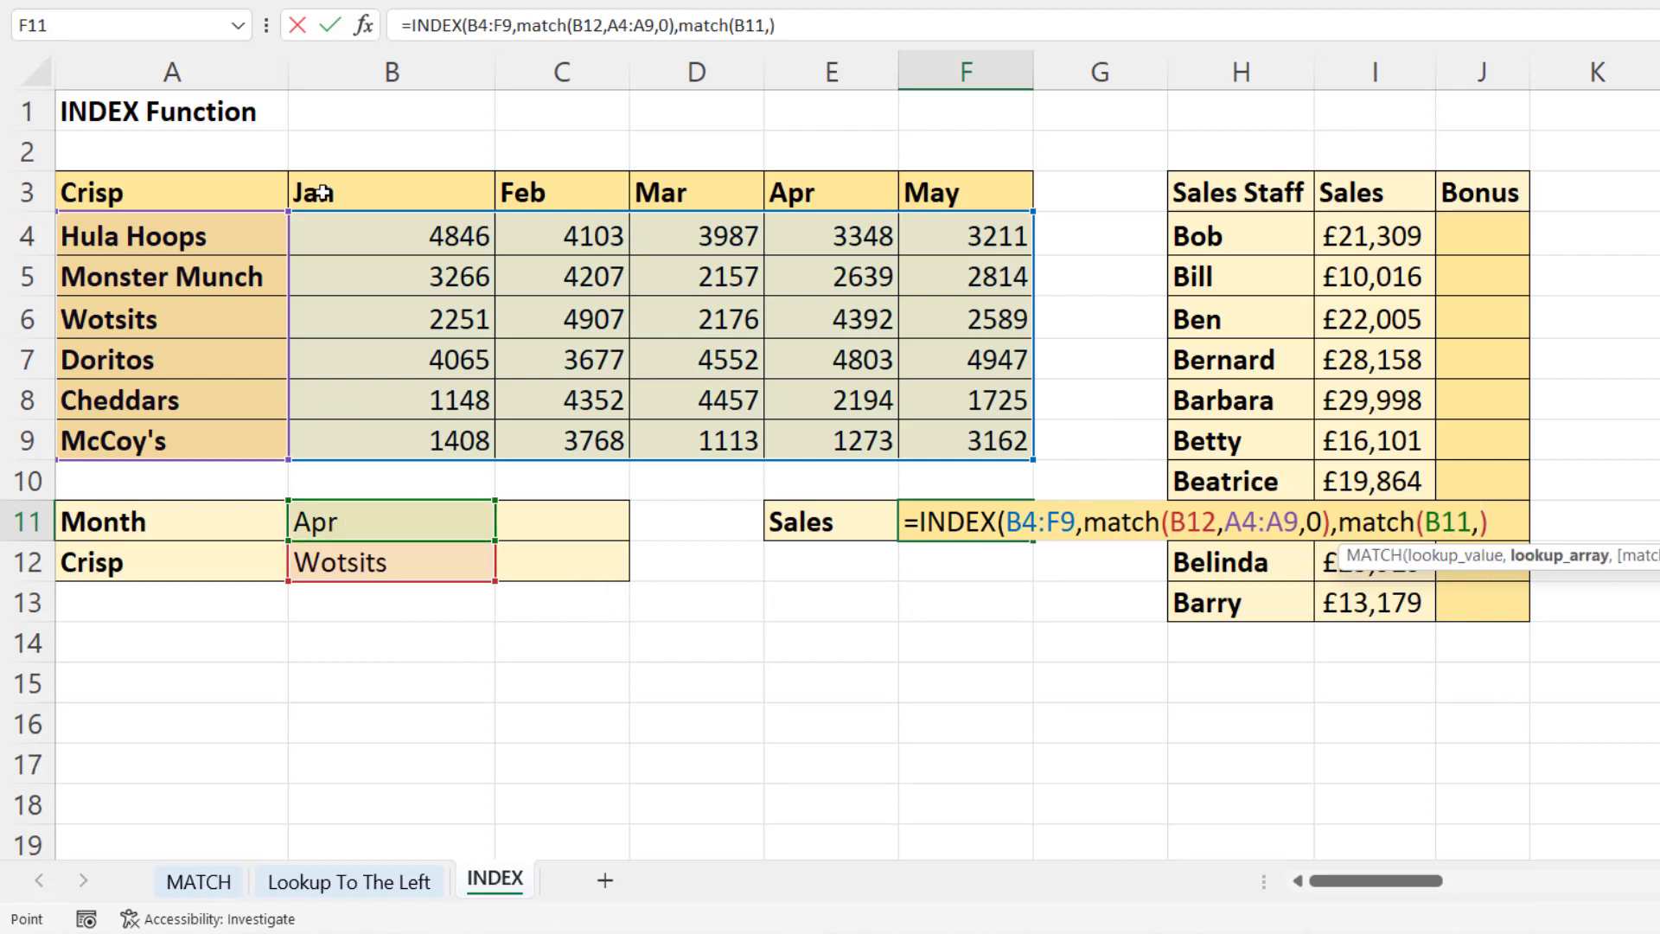
pyautogui.moveTo(313, 192); pyautogui.dragTo(960, 191)
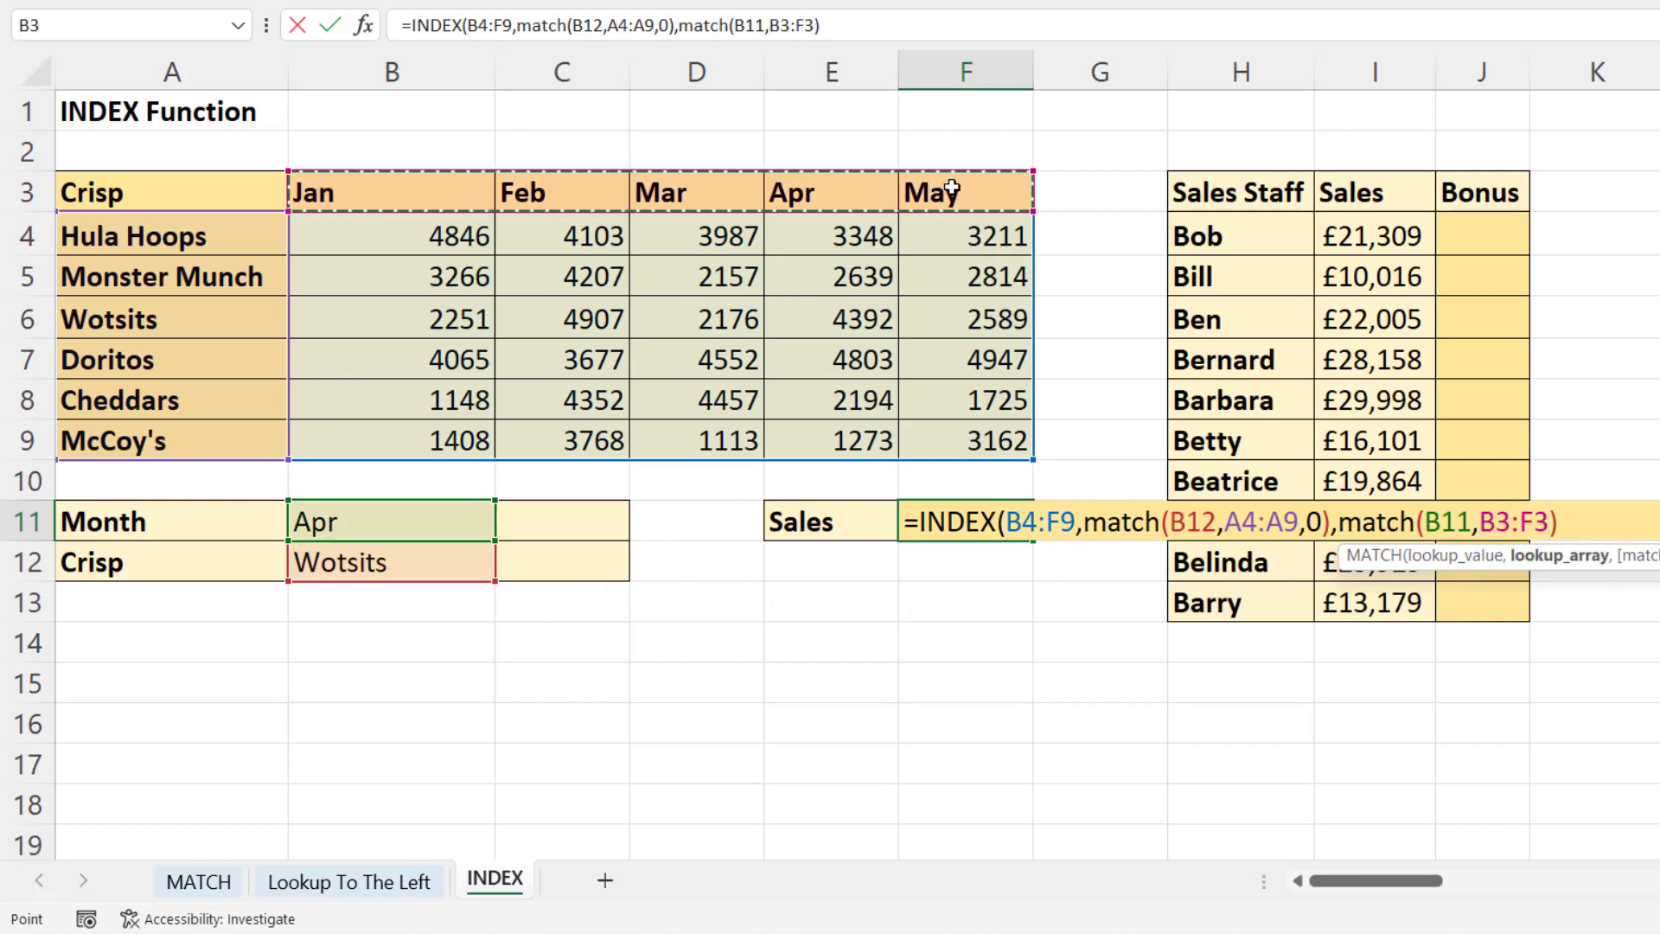
pyautogui.write(',0')
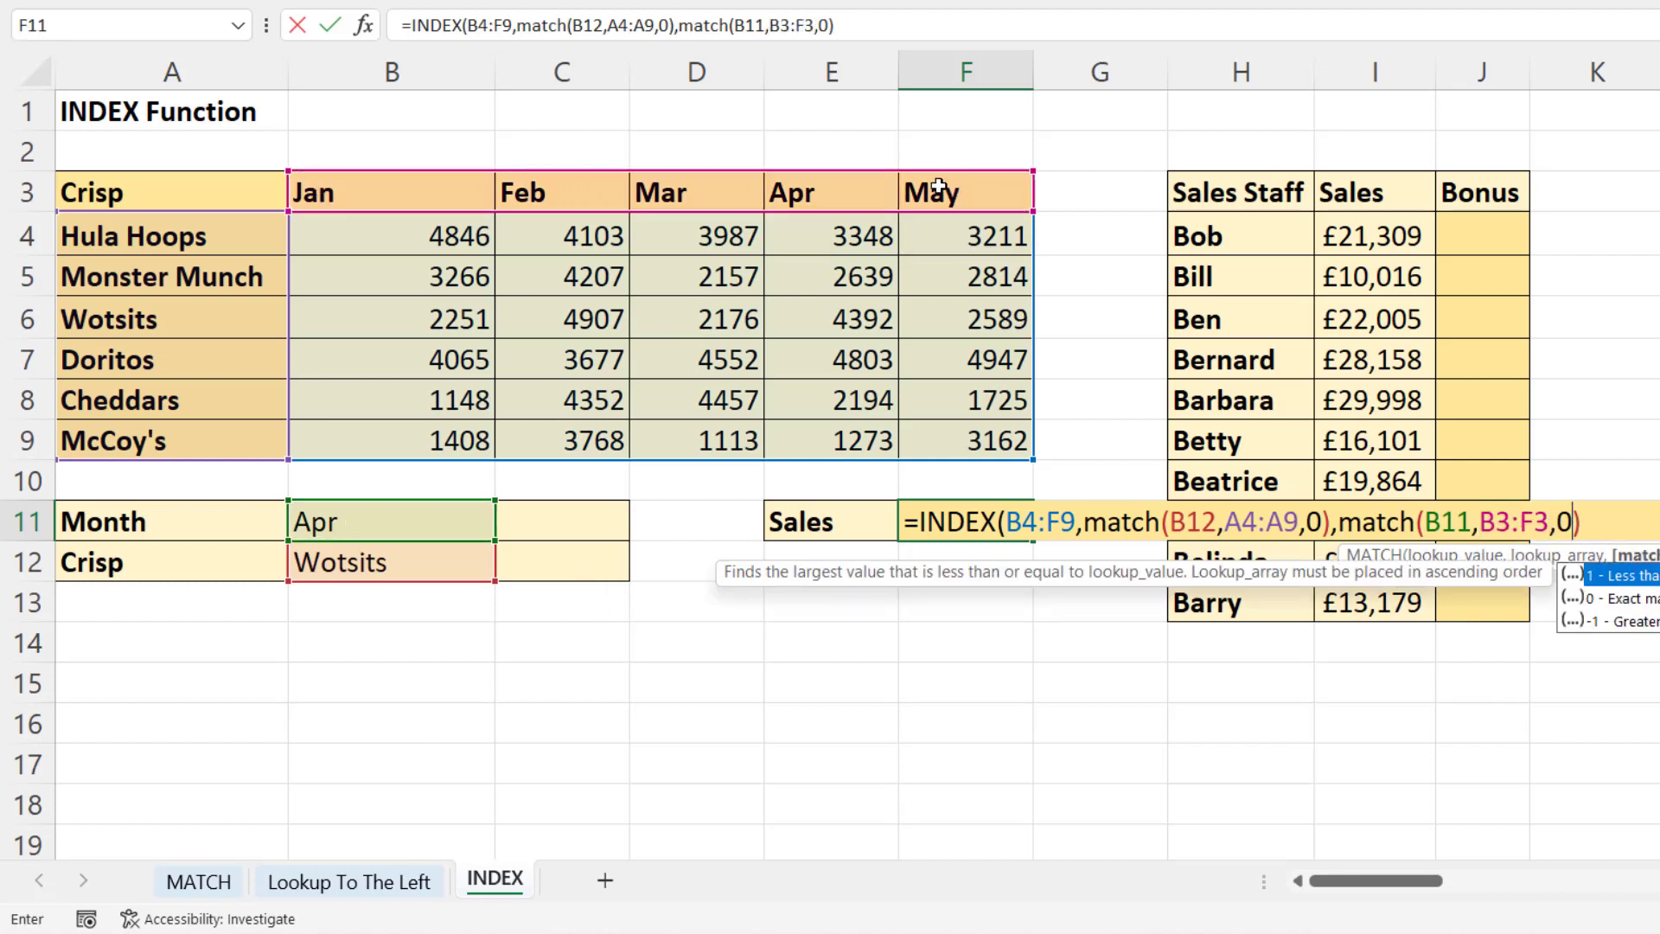
pyautogui.click(1621, 519)
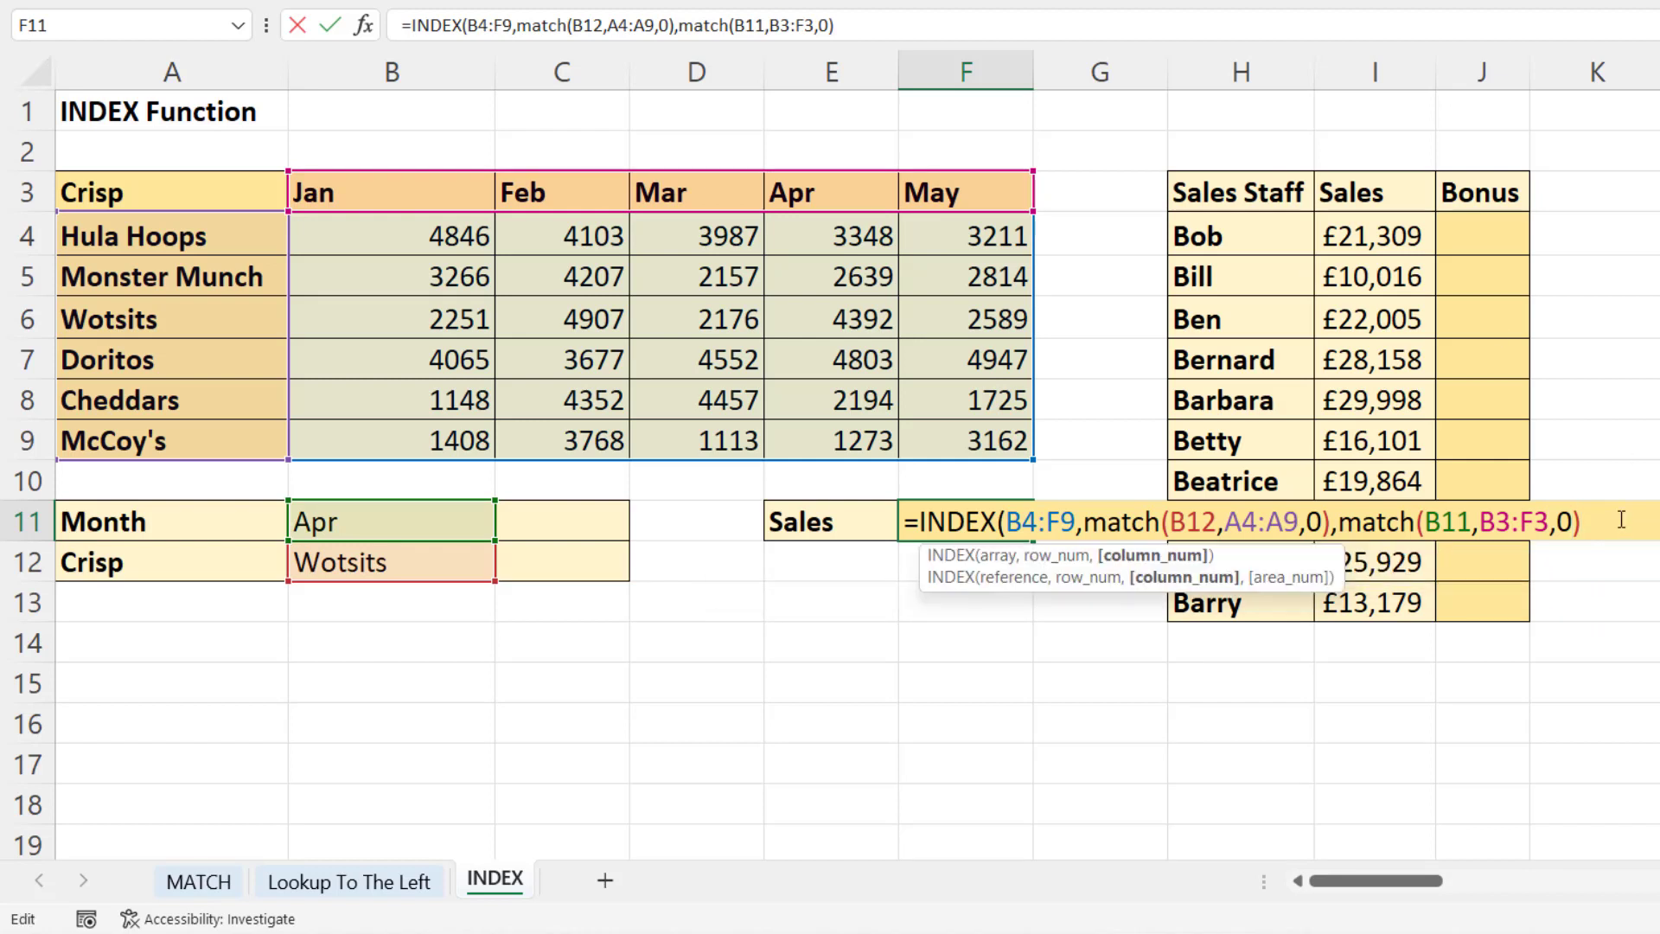
pyautogui.write(')')
pyautogui.press('Return')
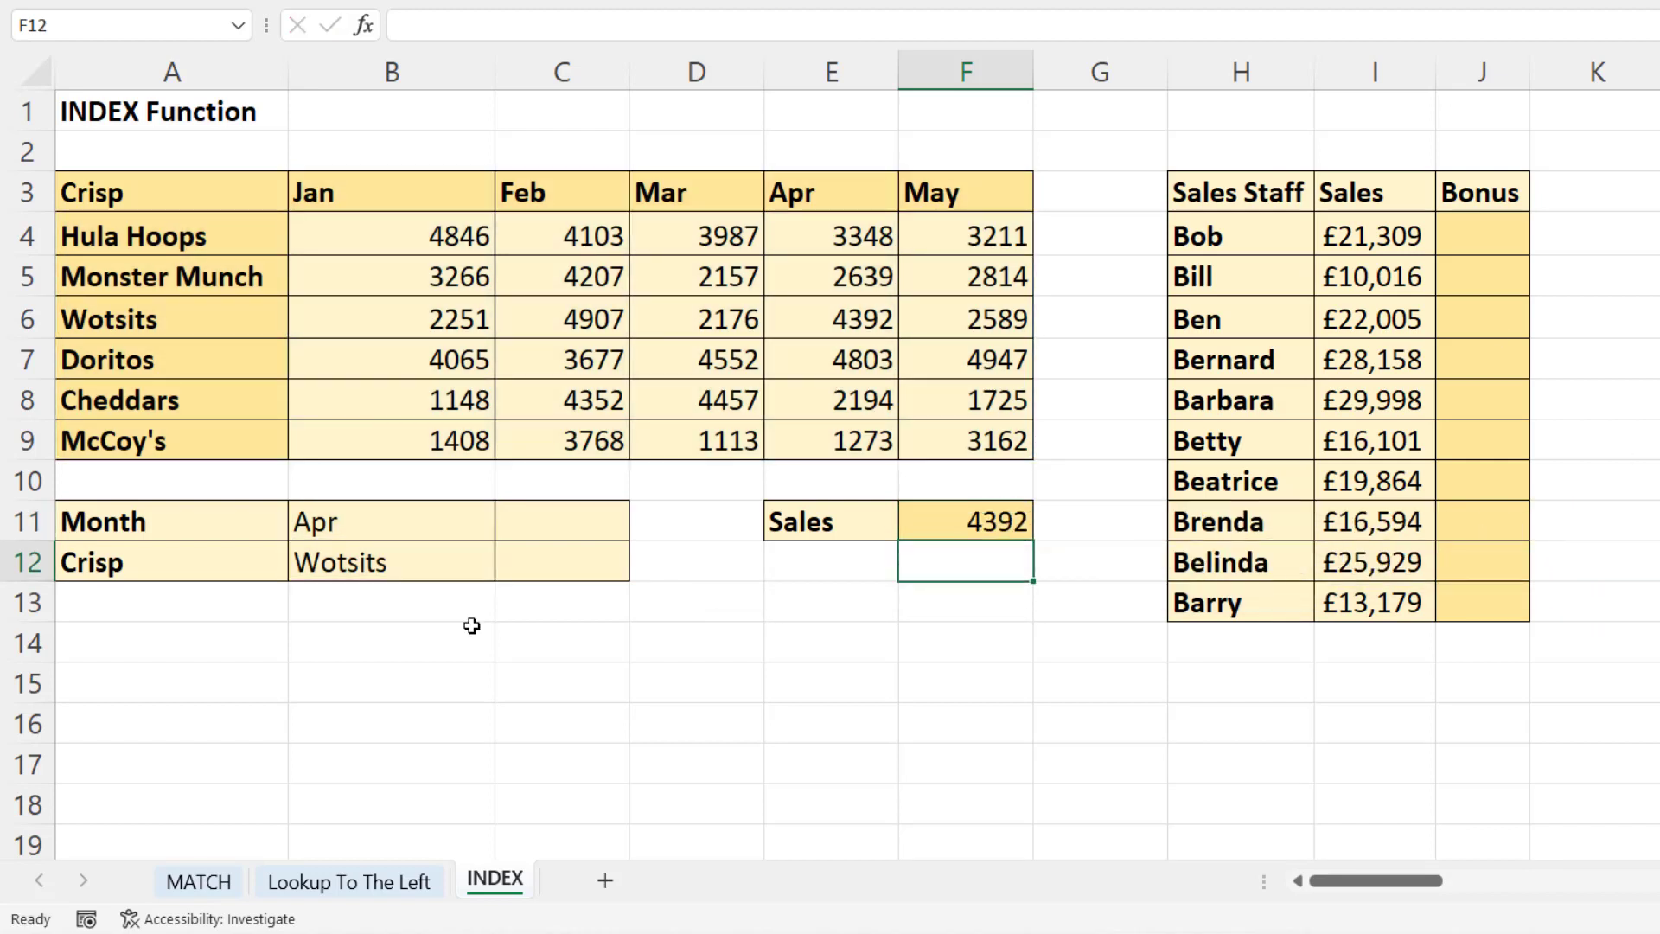
# Test the two-way lookup with month Jan in B11 and crisp Doritos in B12, checking it against B7.
pyautogui.click(408, 522)
pyautogui.write('Jan')
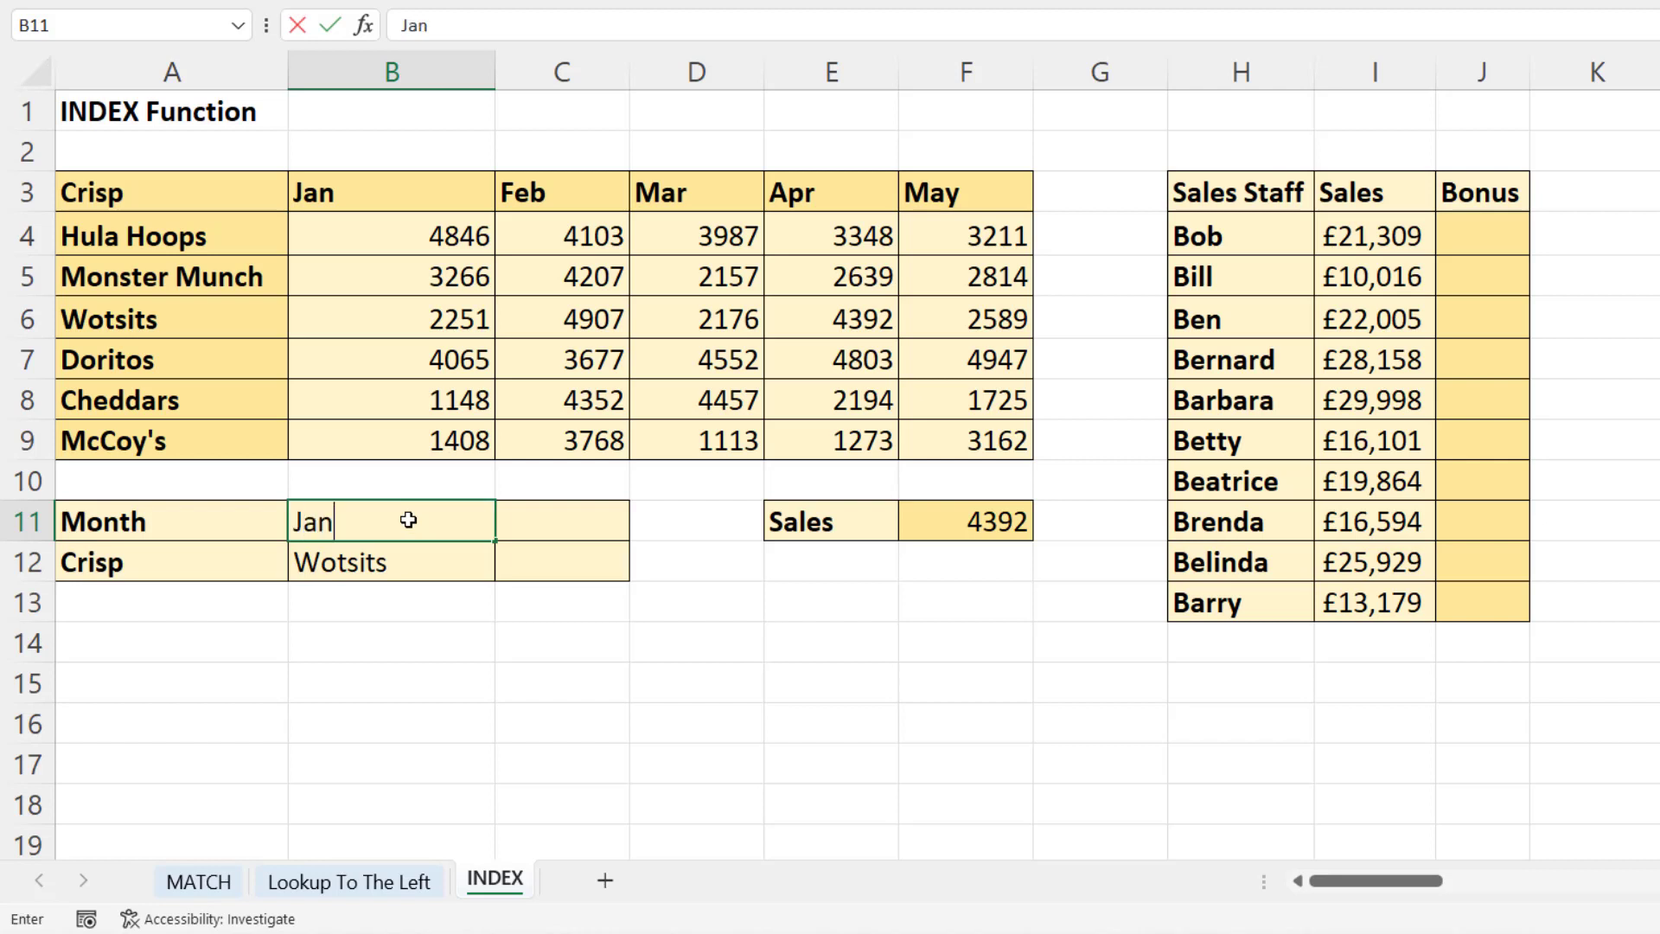
pyautogui.press('Return')
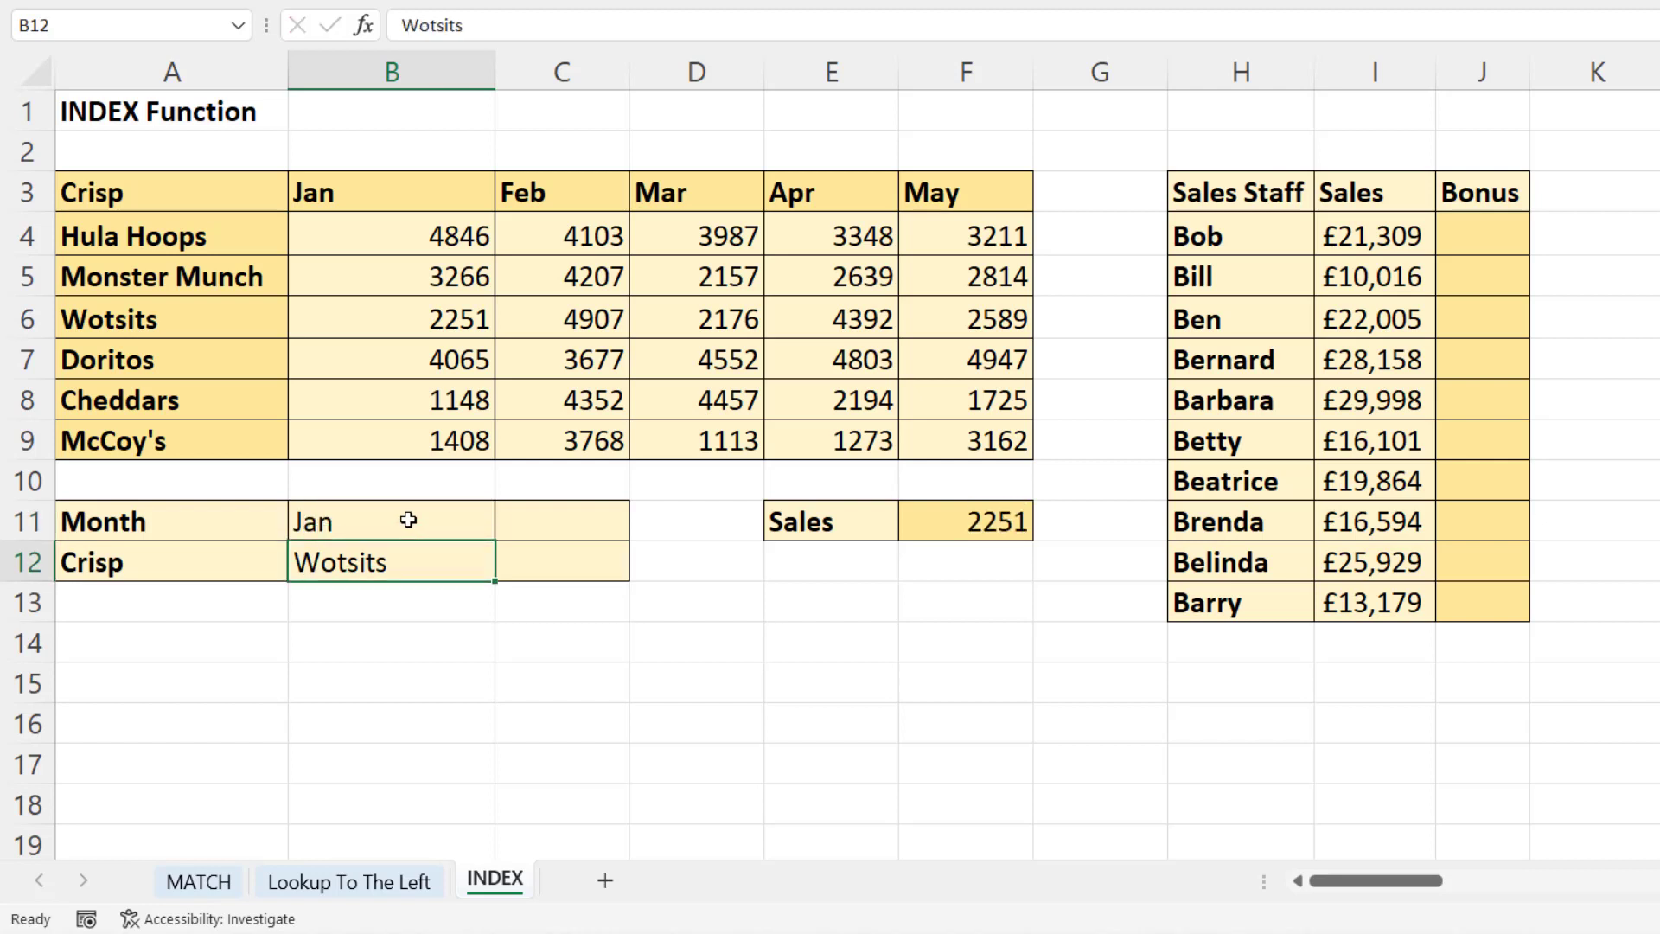
pyautogui.write('D')
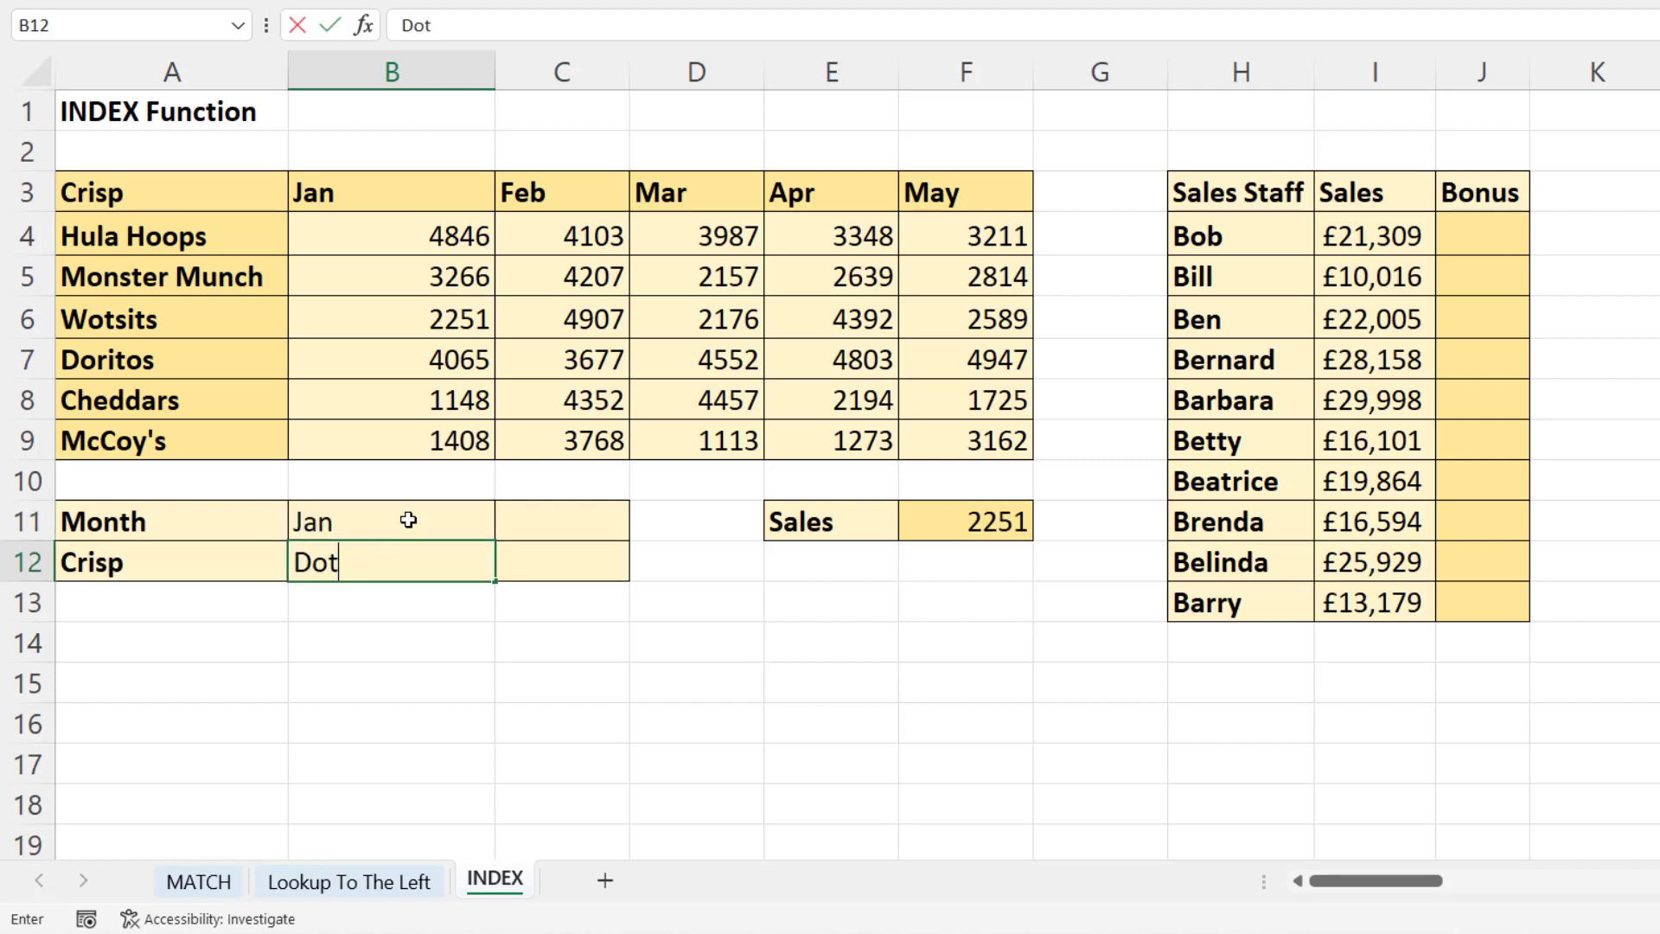
pyautogui.write('oritos')
pyautogui.press('Return')
pyautogui.click(986, 508)
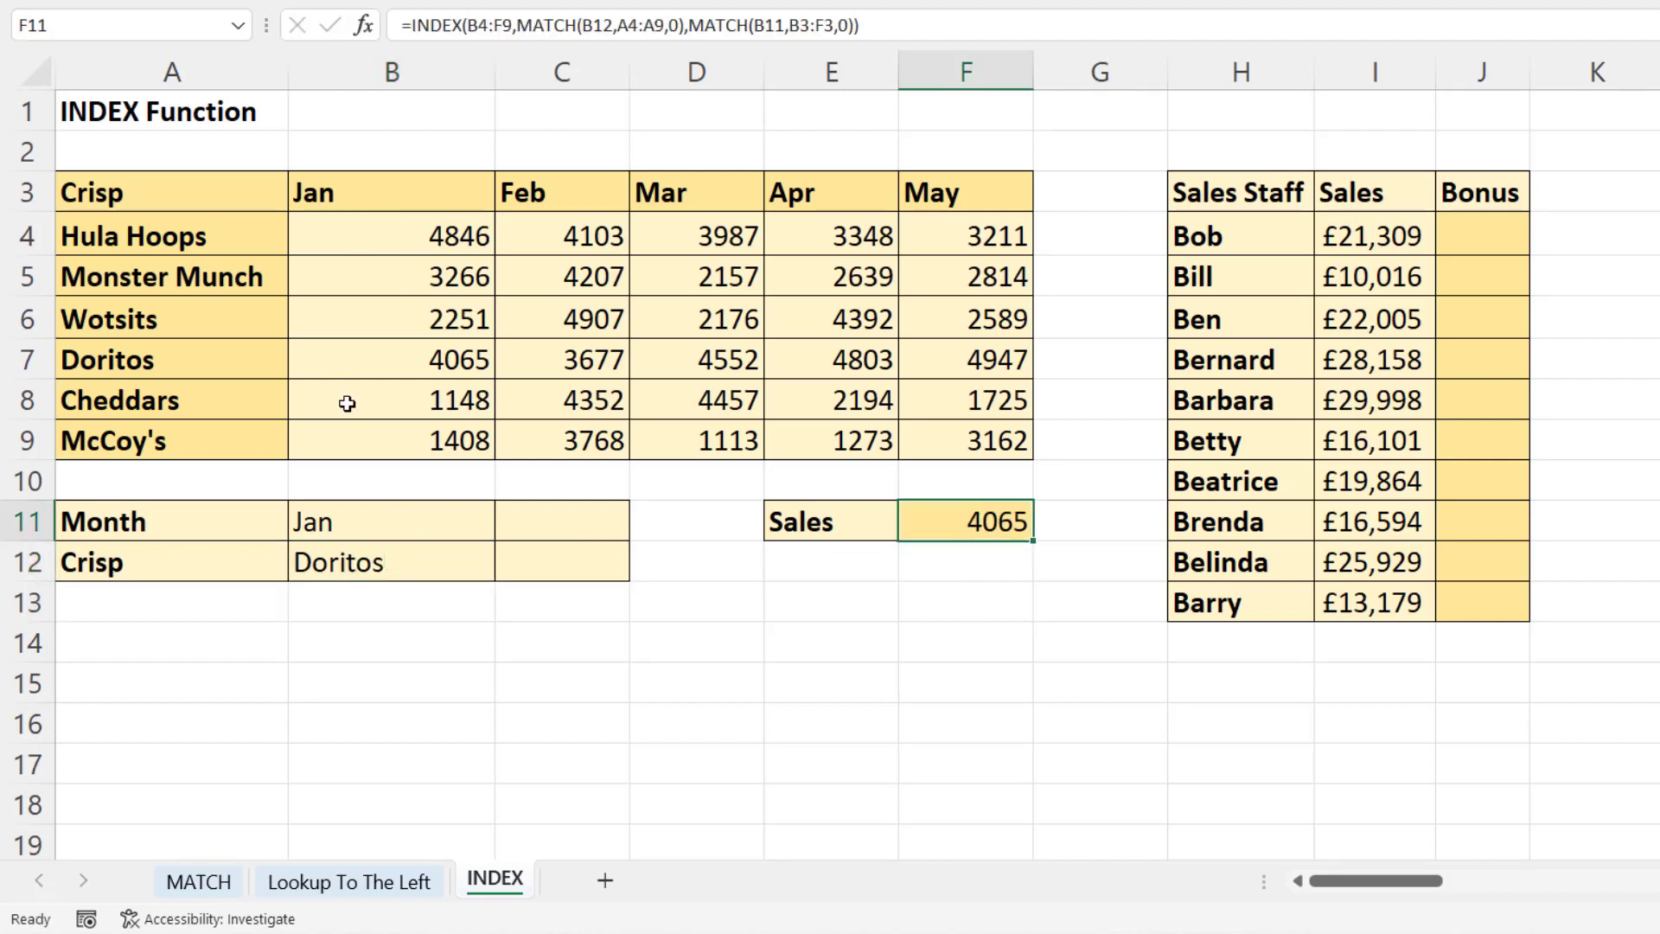
pyautogui.click(422, 360)
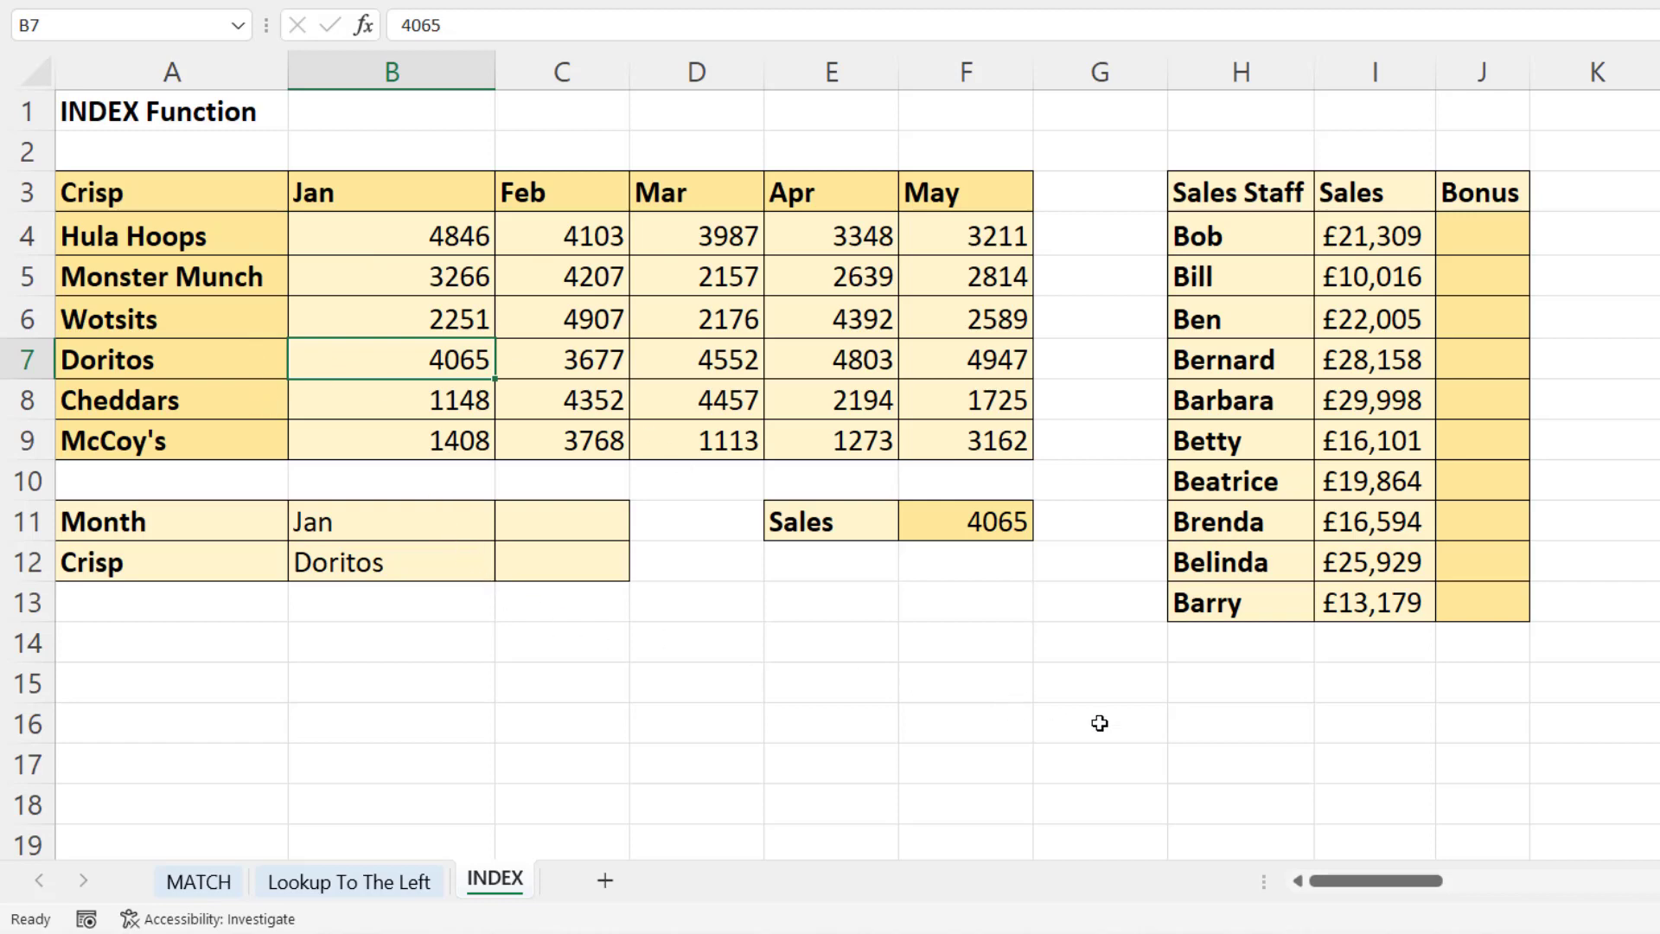
# Enter =MATCH(I4,$L$4:$L$9,1) in J4 of the Bonus column and fill it down to J13.
pyautogui.moveTo(1364, 884); pyautogui.dragTo(1406, 878)
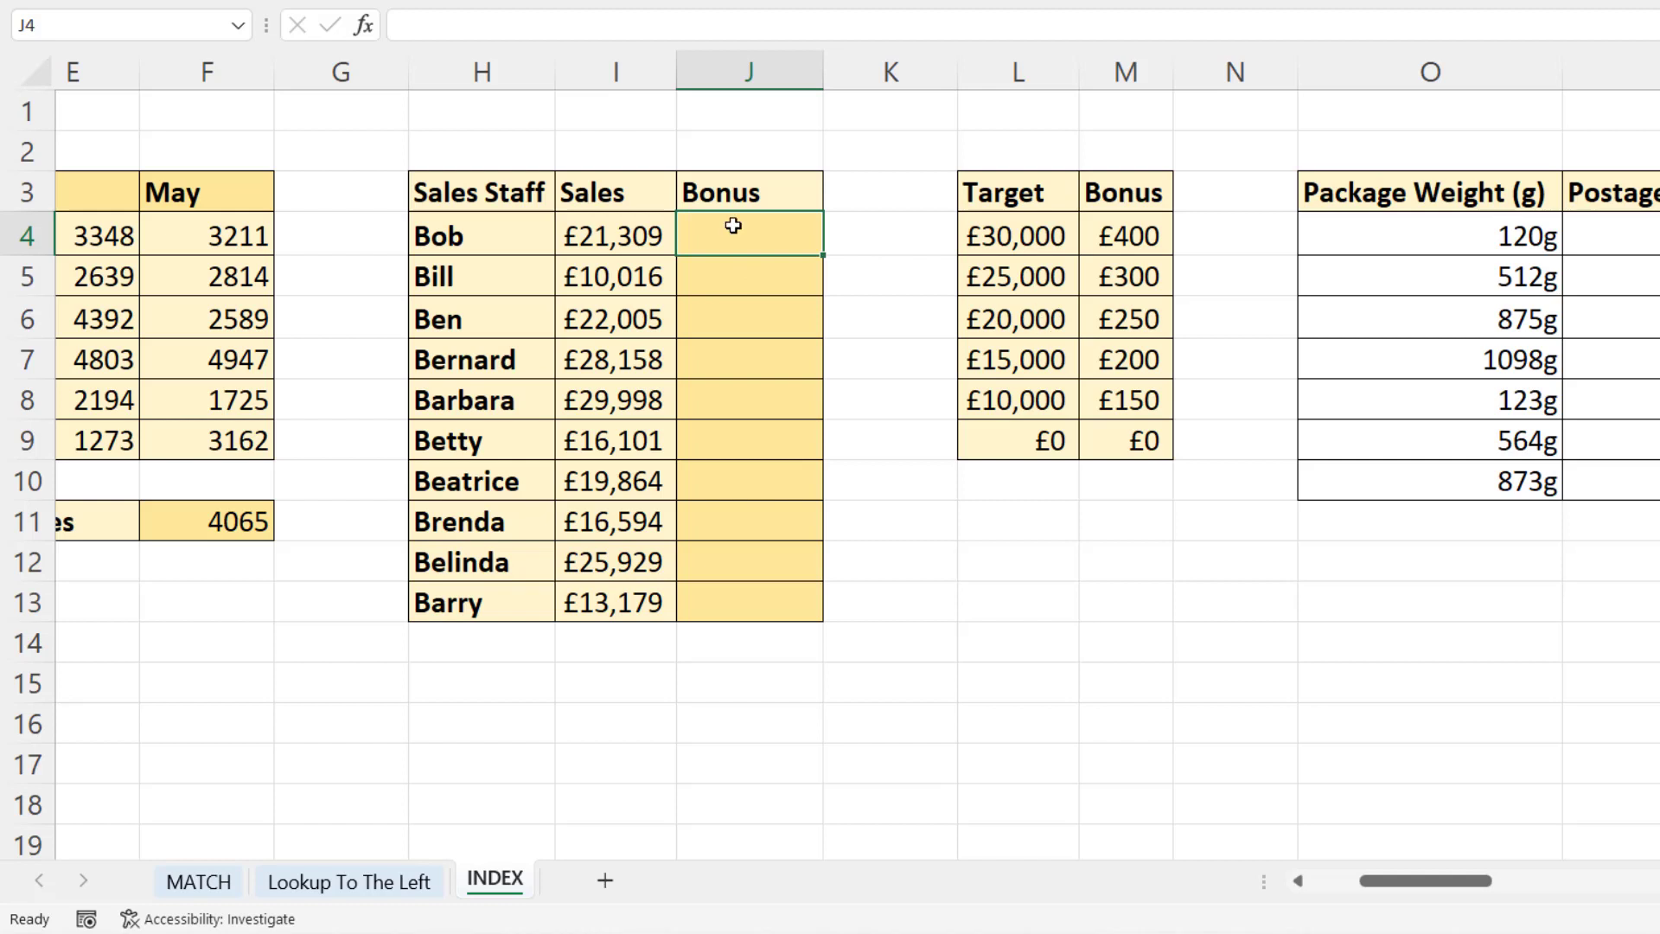
pyautogui.write('=match(')
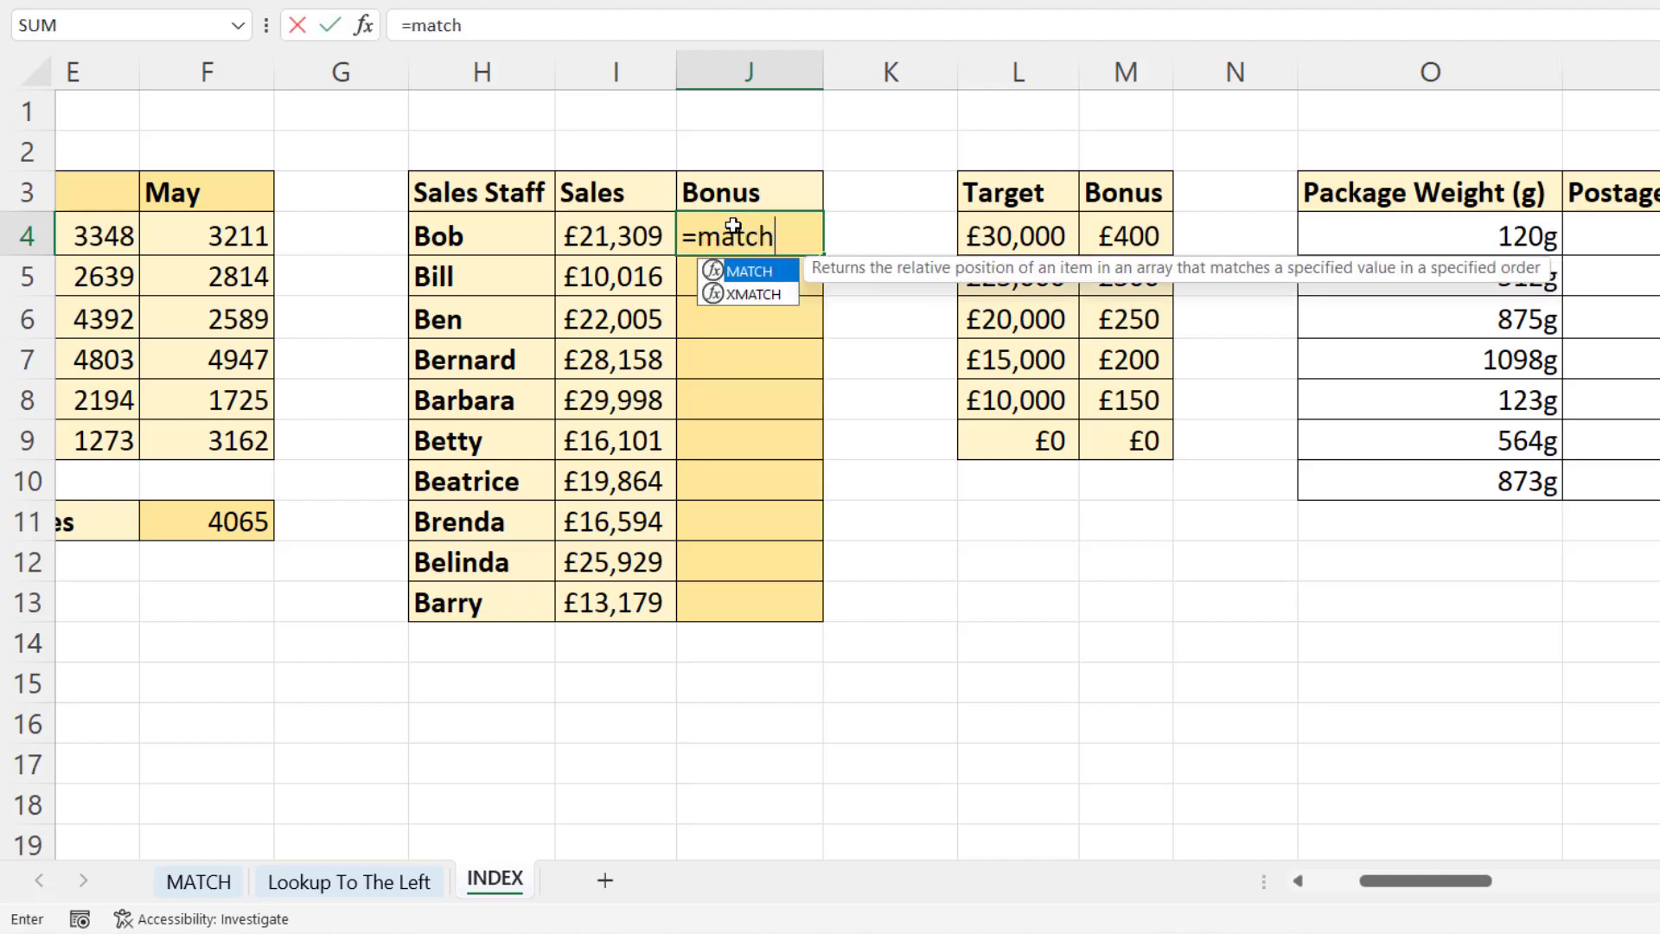
pyautogui.click(625, 231)
pyautogui.write(',')
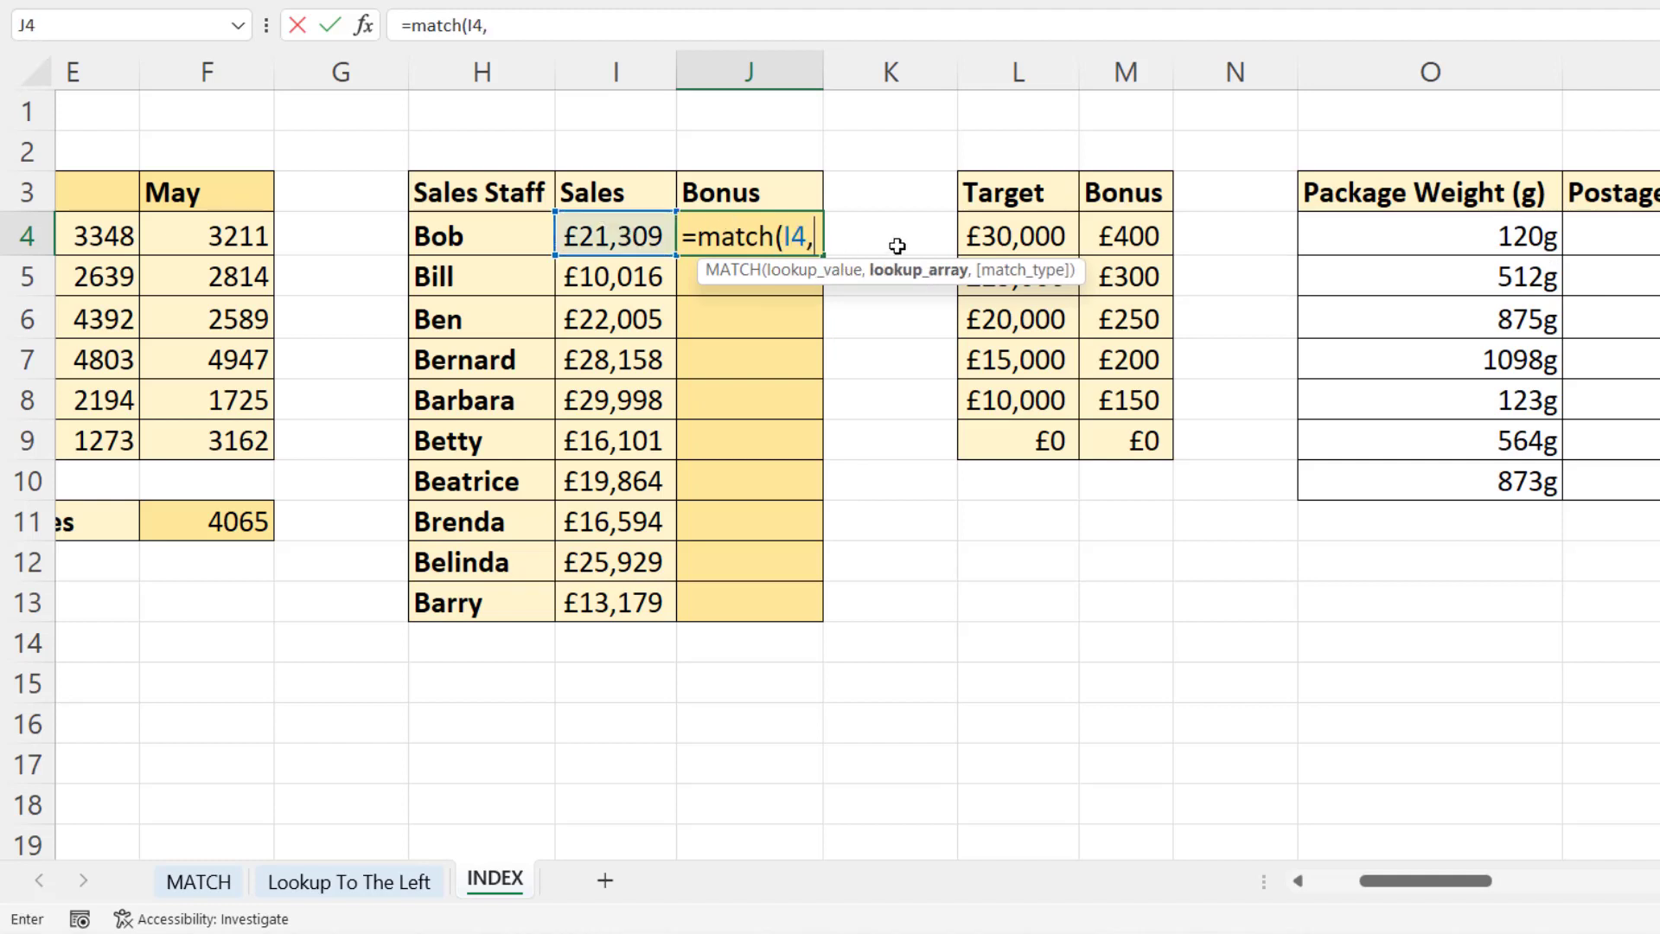
pyautogui.moveTo(1018, 230); pyautogui.dragTo(1017, 426)
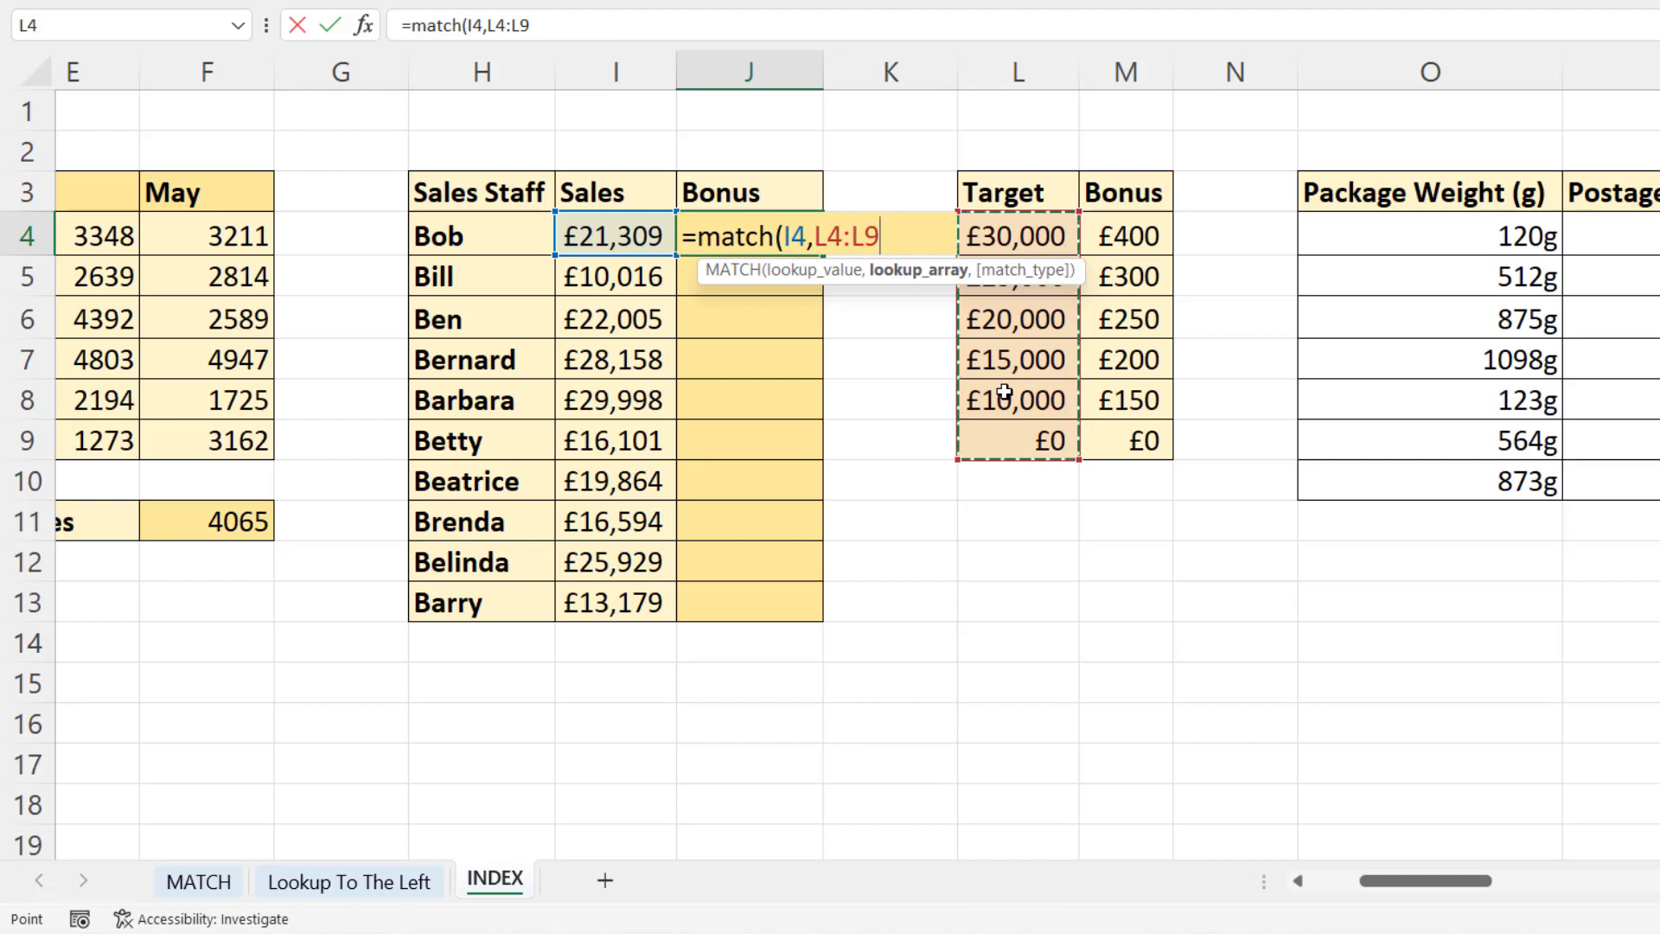
pyautogui.press('F4')
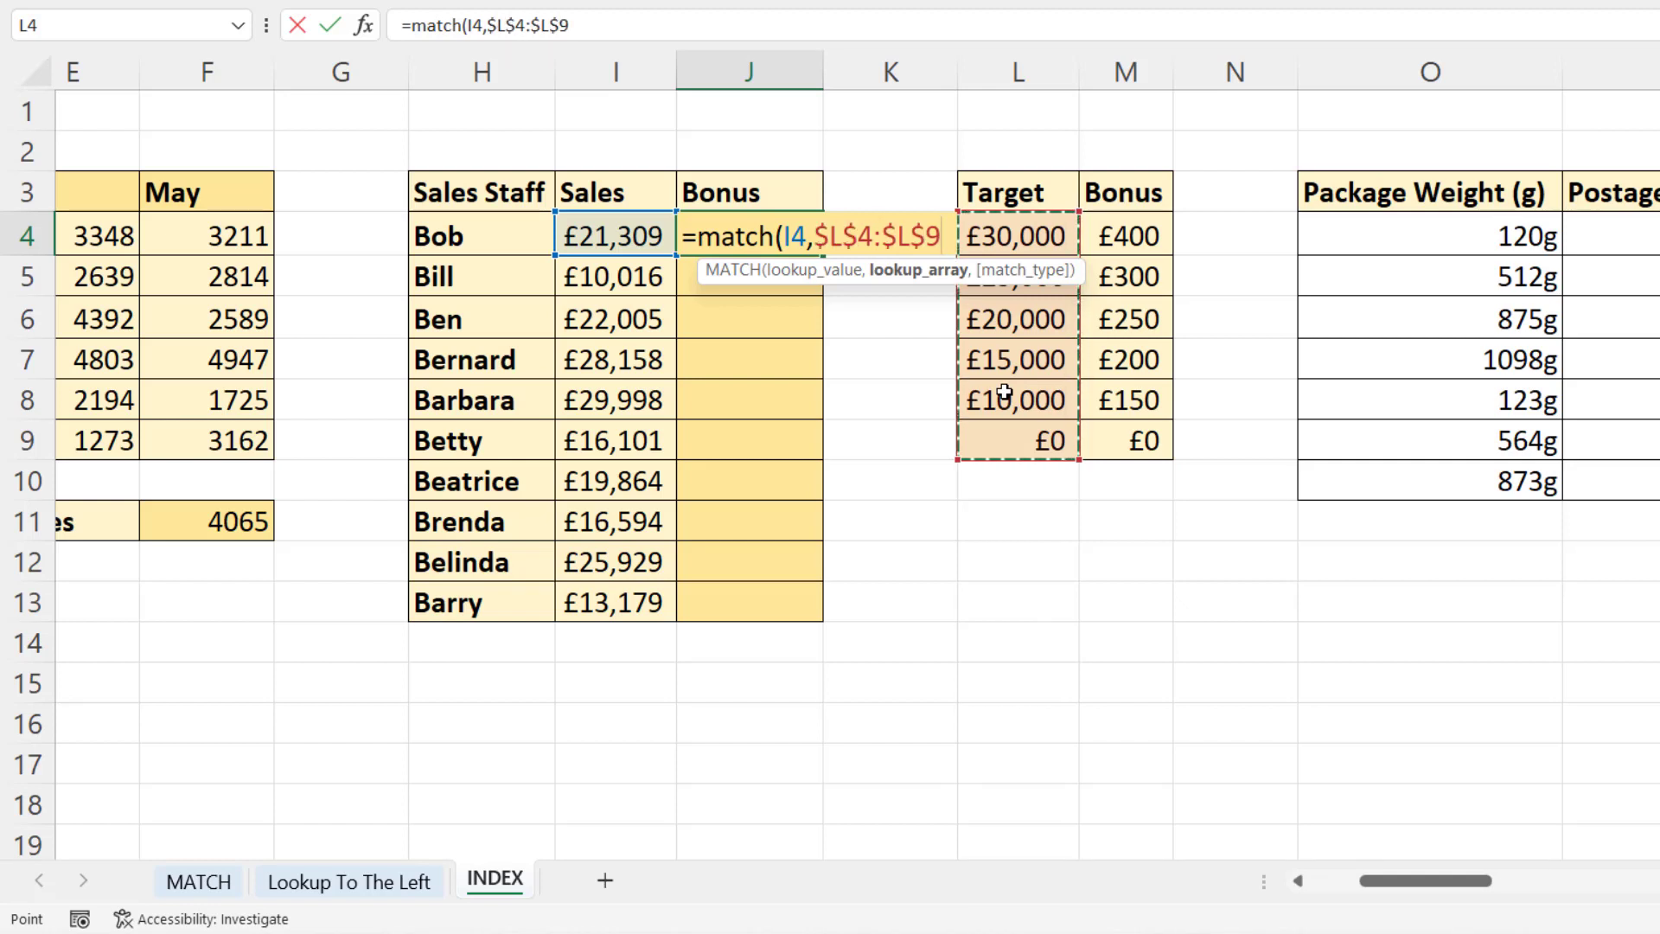
pyautogui.write(',')
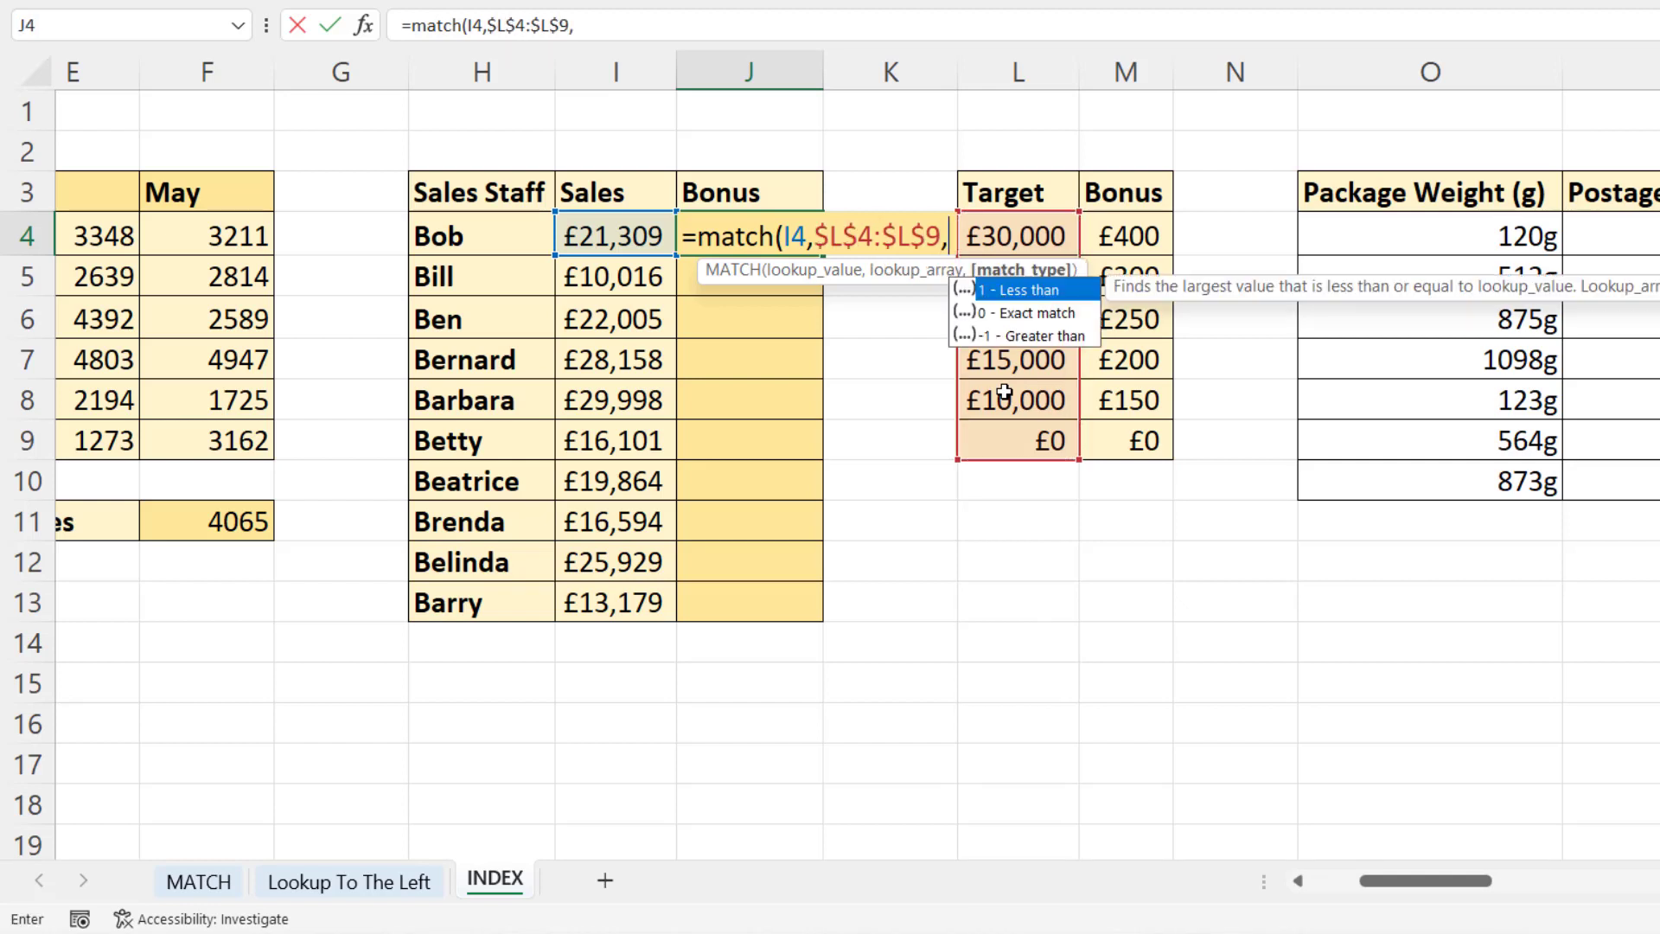
pyautogui.doubleClick(1007, 298)
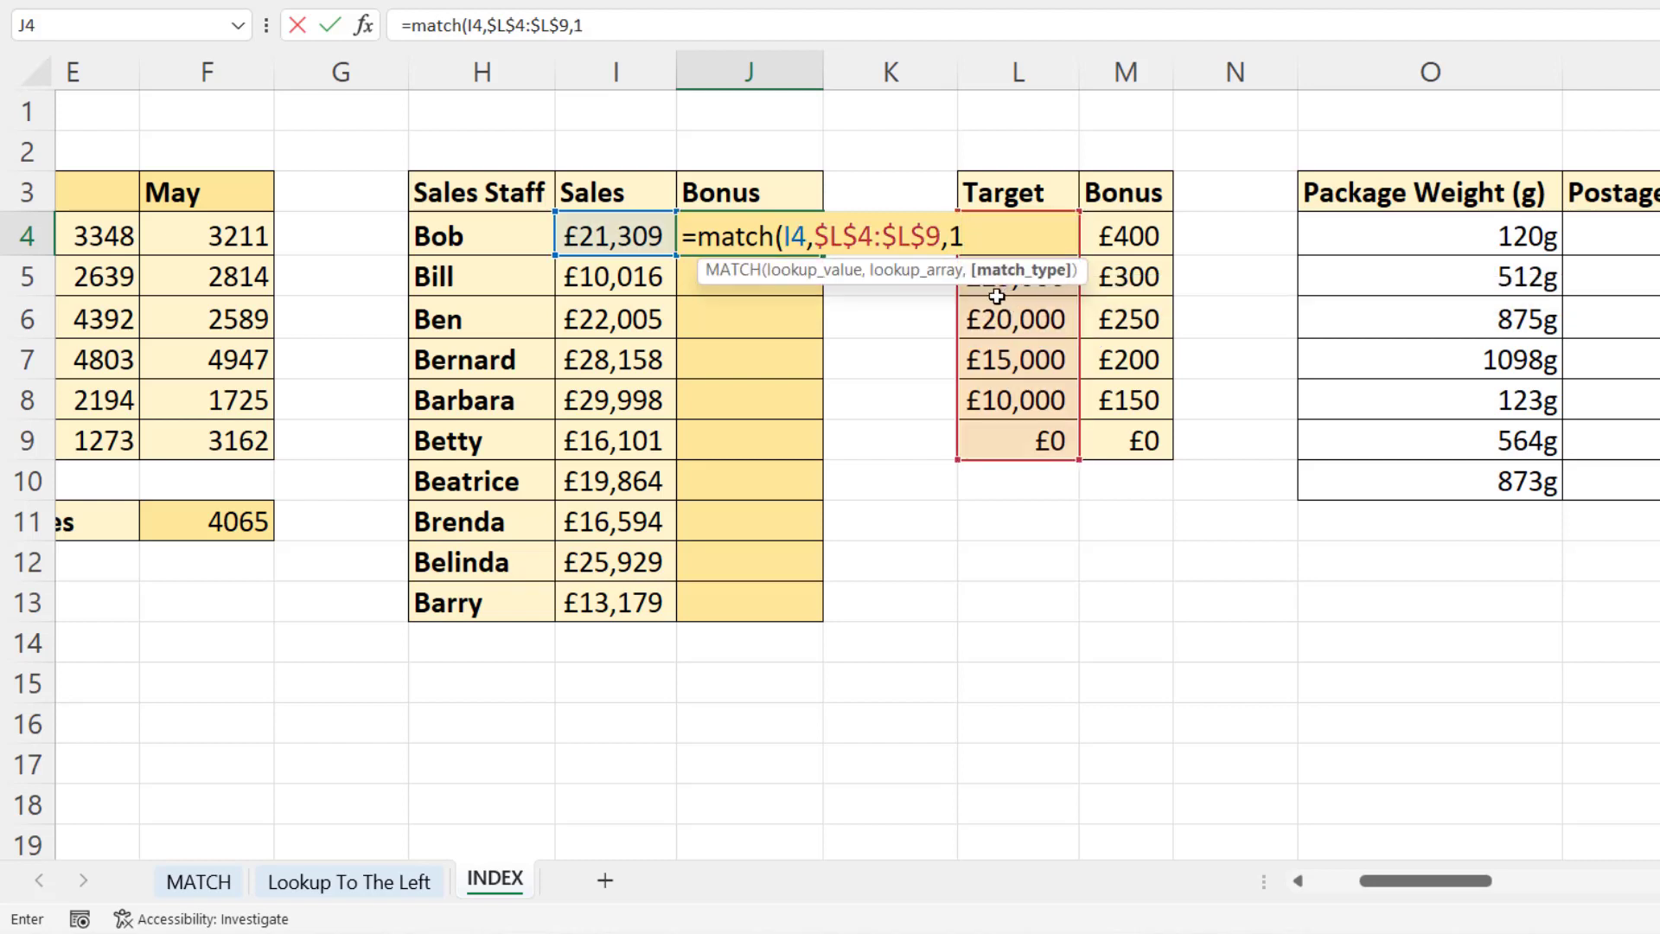
pyautogui.write(')')
pyautogui.press('Return')
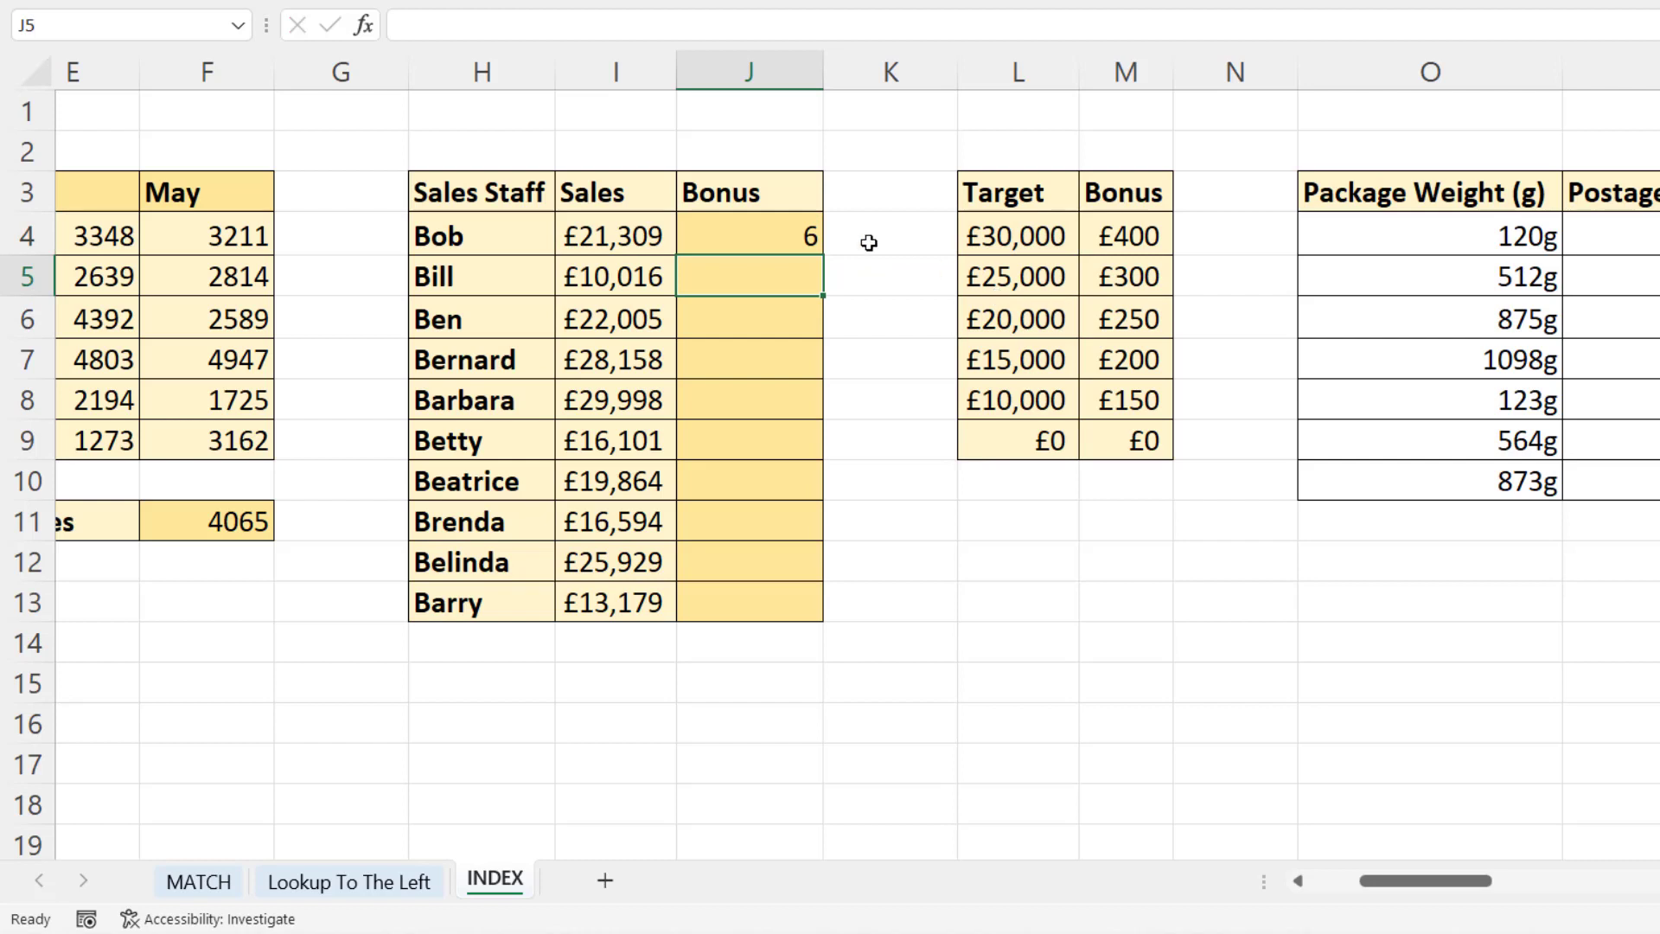
pyautogui.click(813, 235)
pyautogui.doubleClick(825, 256)
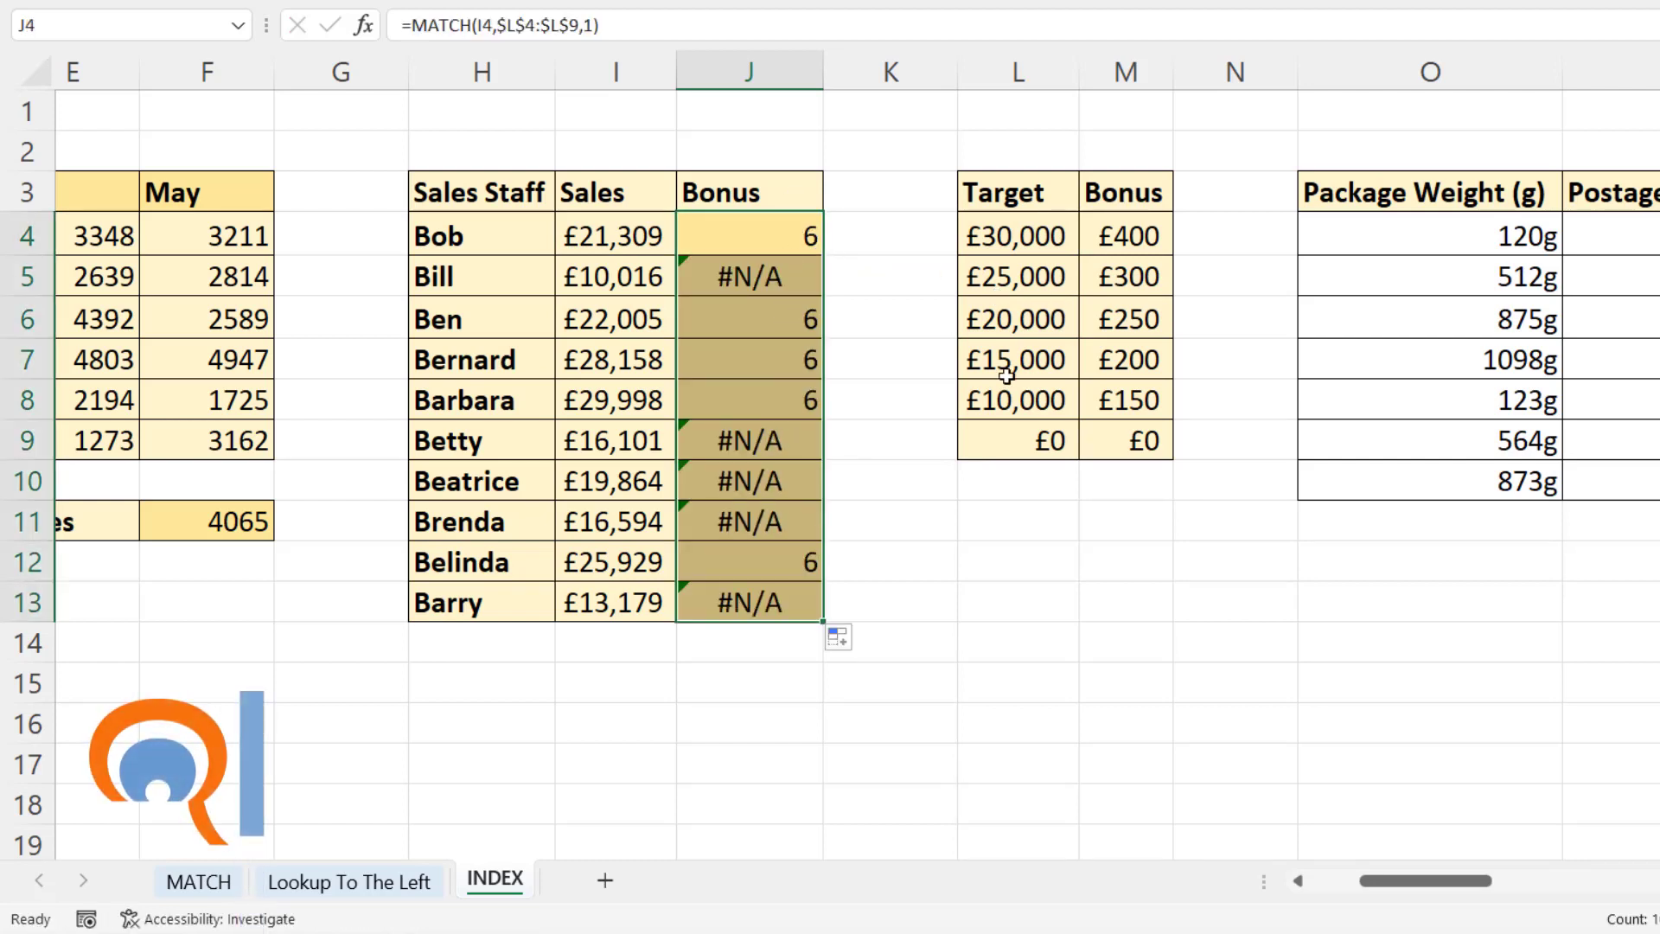
# Sort the Target and Bonus table from smallest to largest by Target and check the first sales figure in I4.
pyautogui.rightClick(1019, 232)
pyautogui.moveTo(1160, 615)
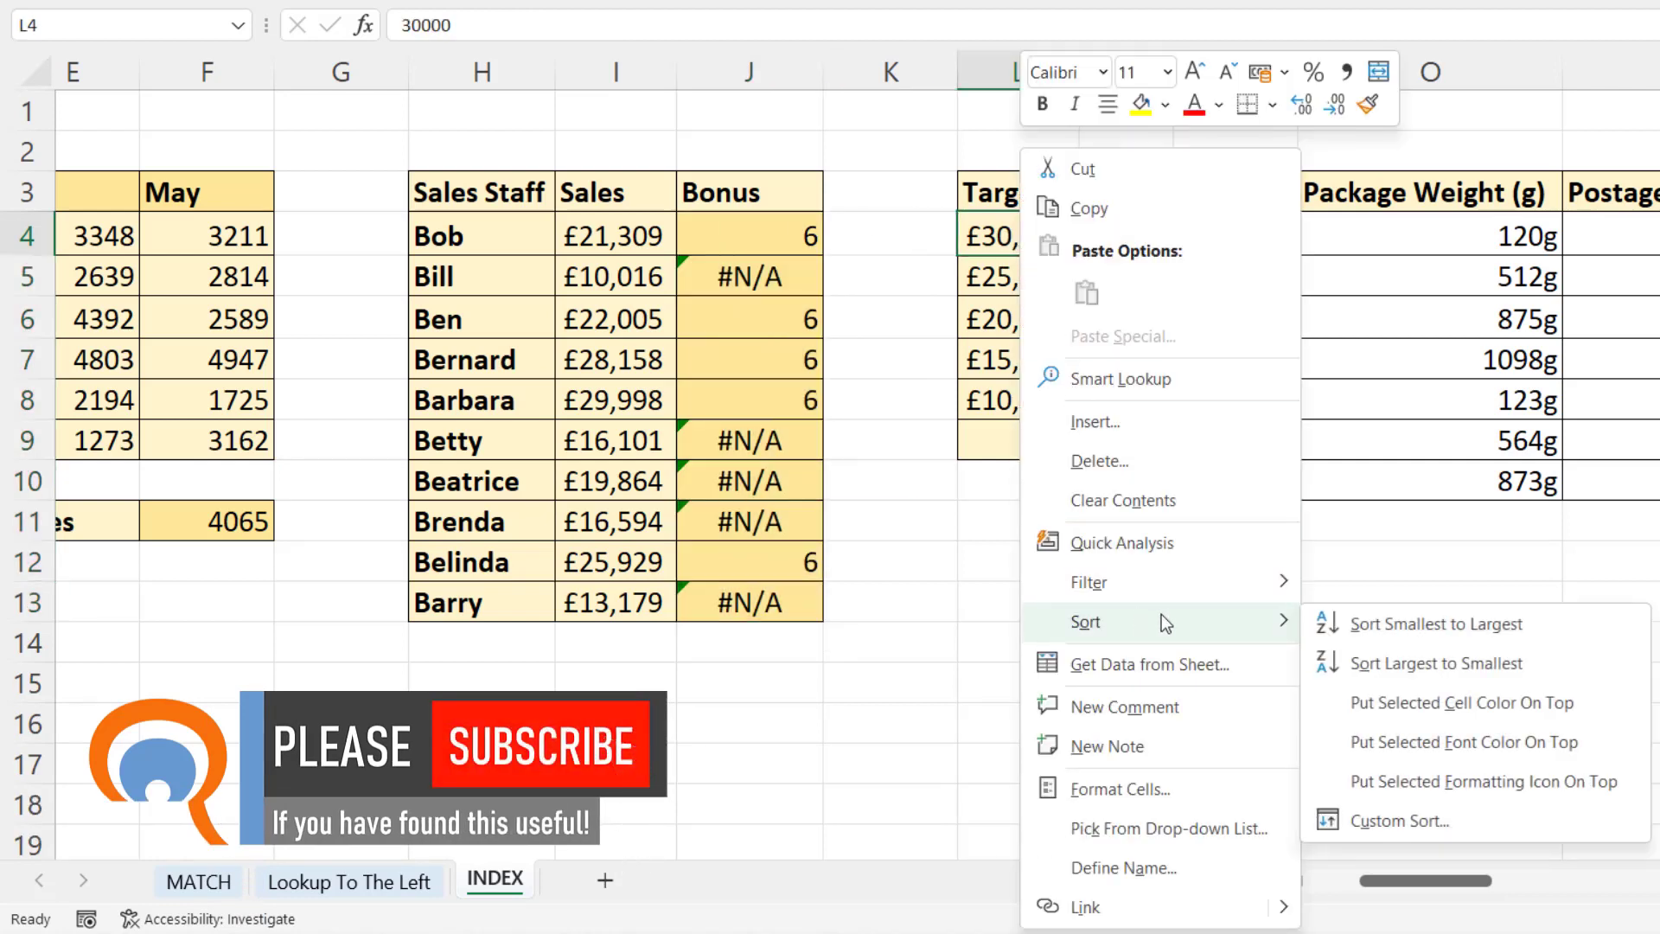
pyautogui.click(1365, 615)
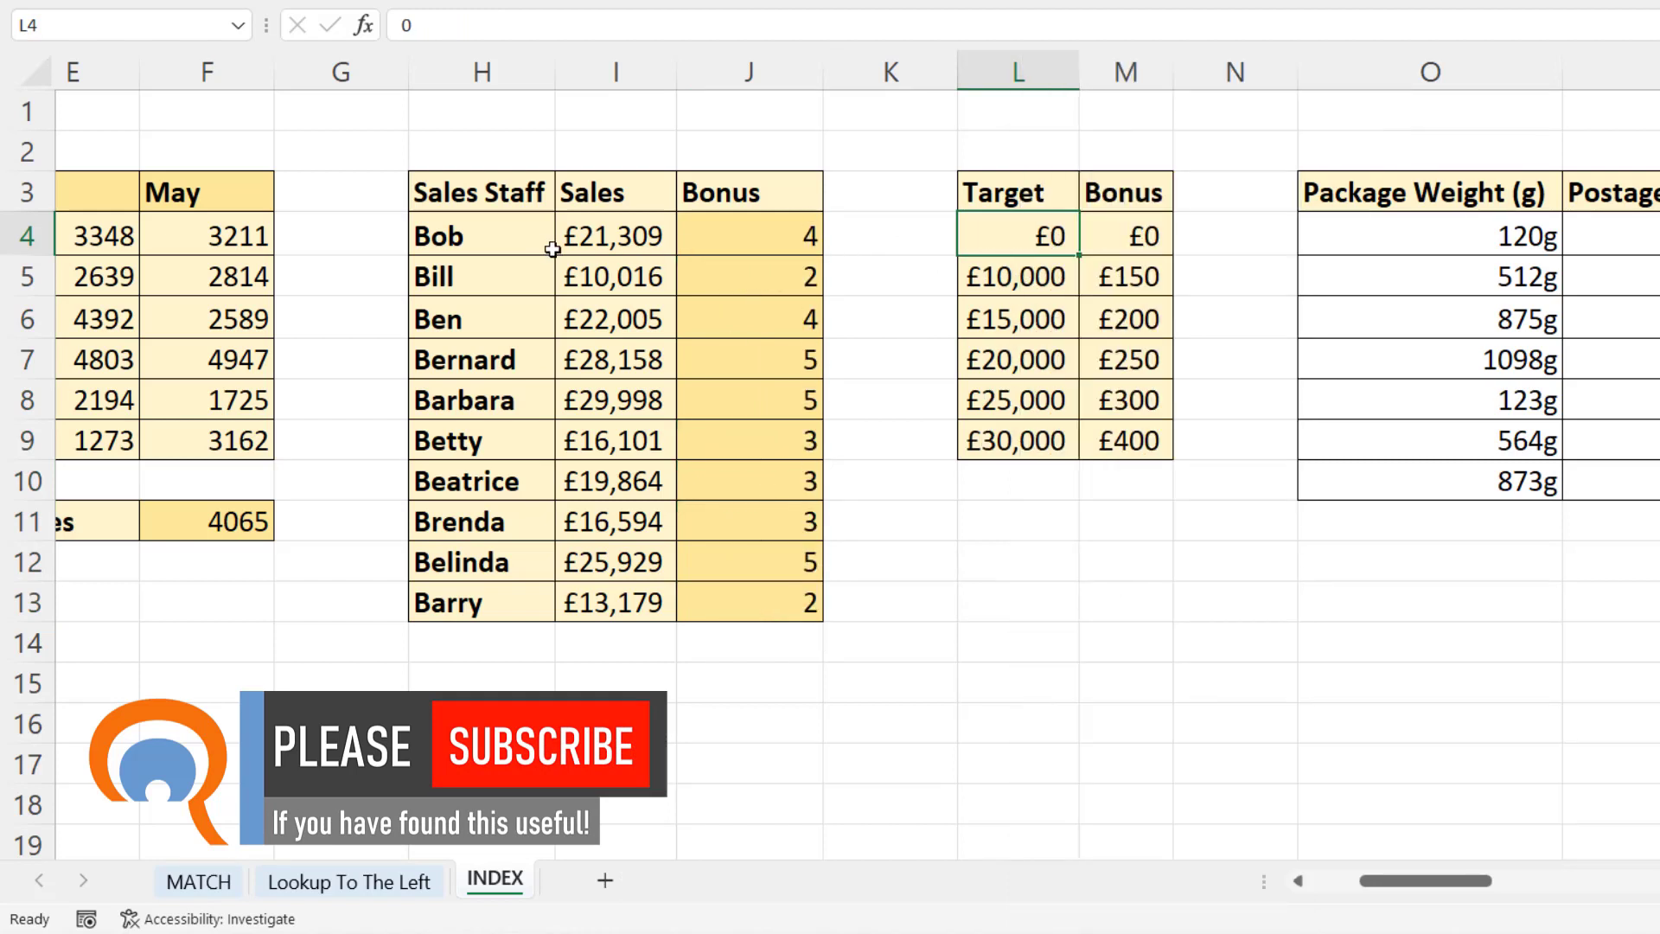
pyautogui.click(615, 243)
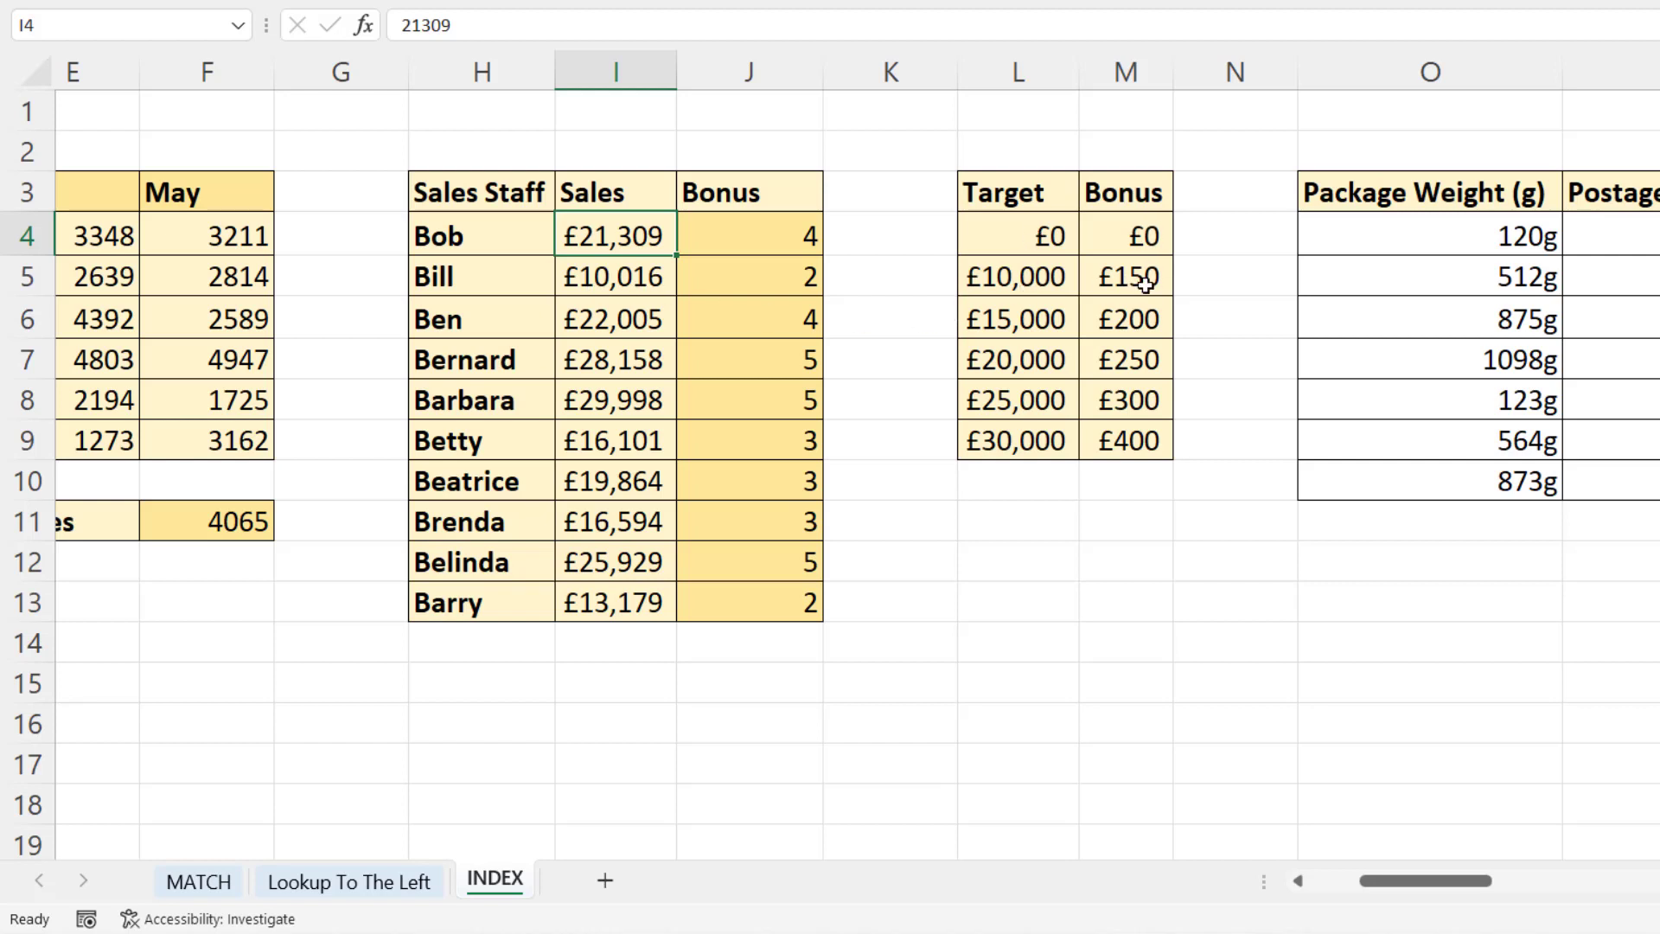
# Clear the Bonus results in J4:J13 and begin an XMATCH formula in J4 with I4 as the lookup value.
pyautogui.moveTo(771, 238); pyautogui.dragTo(740, 595)
pyautogui.press('Delete')
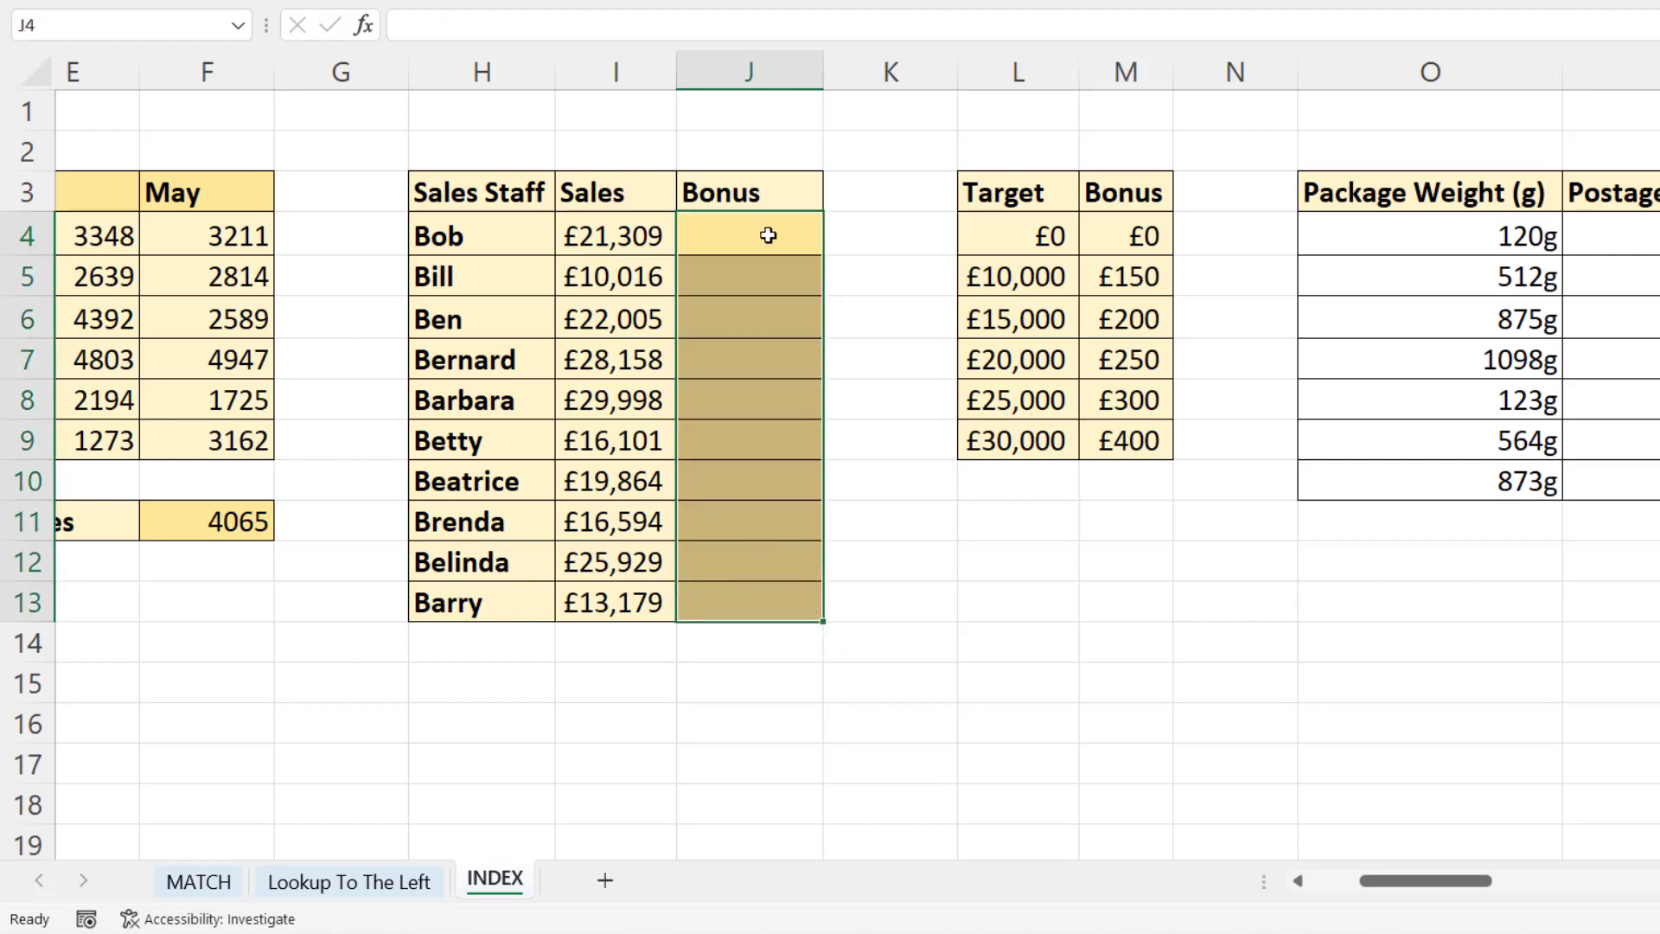
pyautogui.click(759, 241)
pyautogui.write('=x')
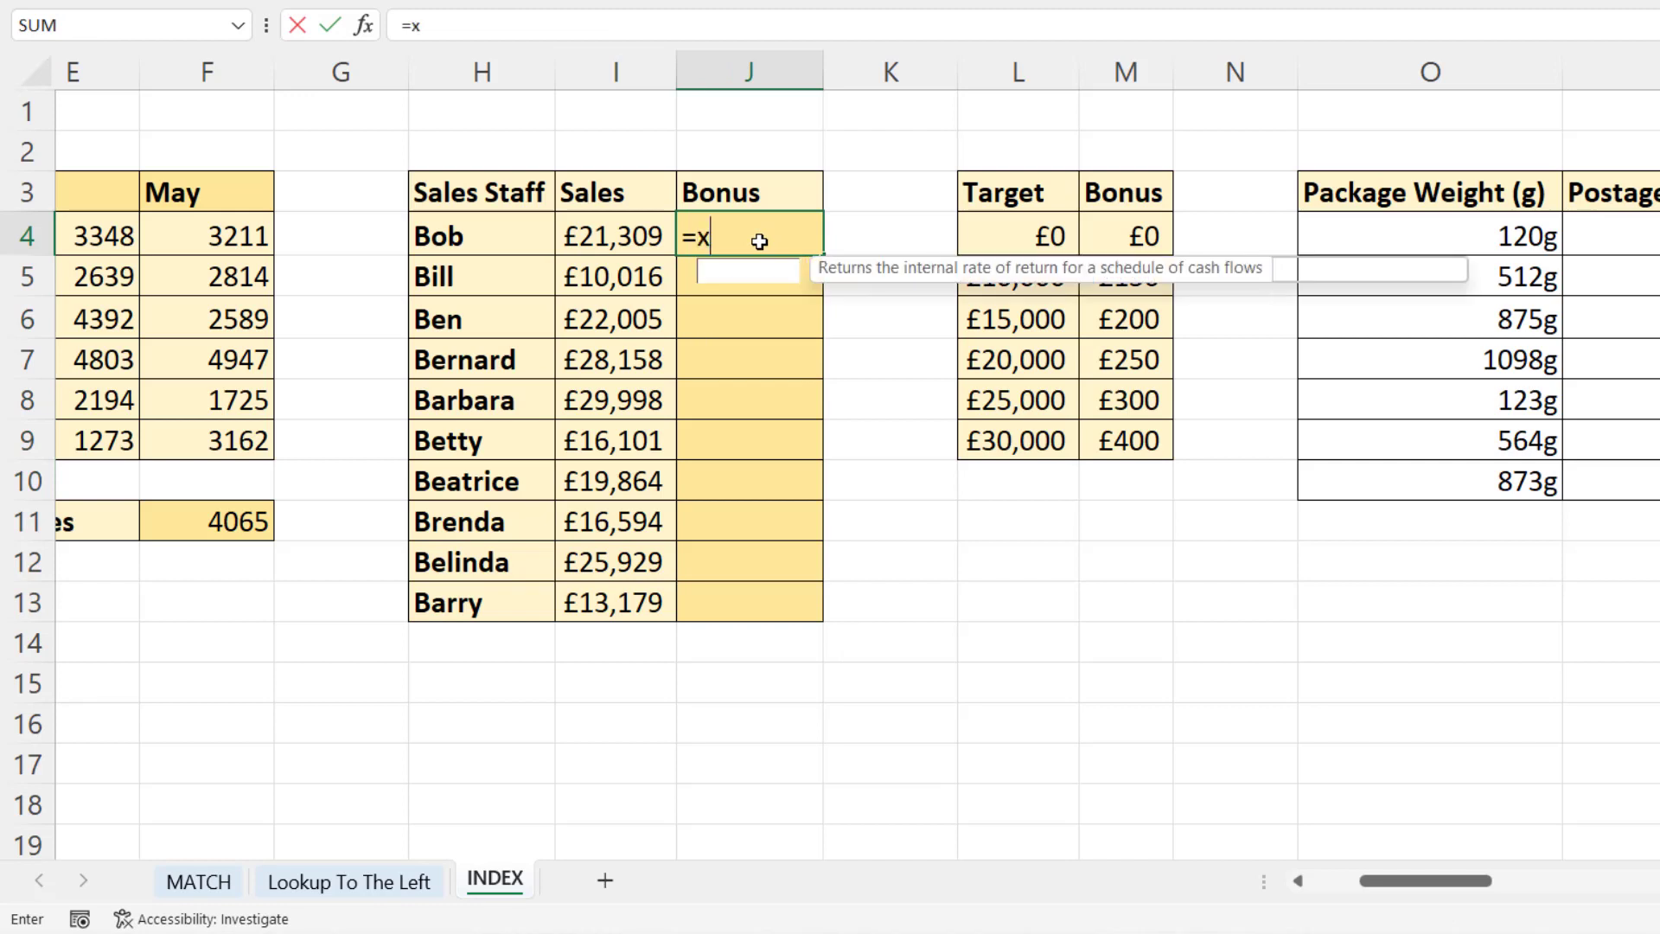
pyautogui.write('match')
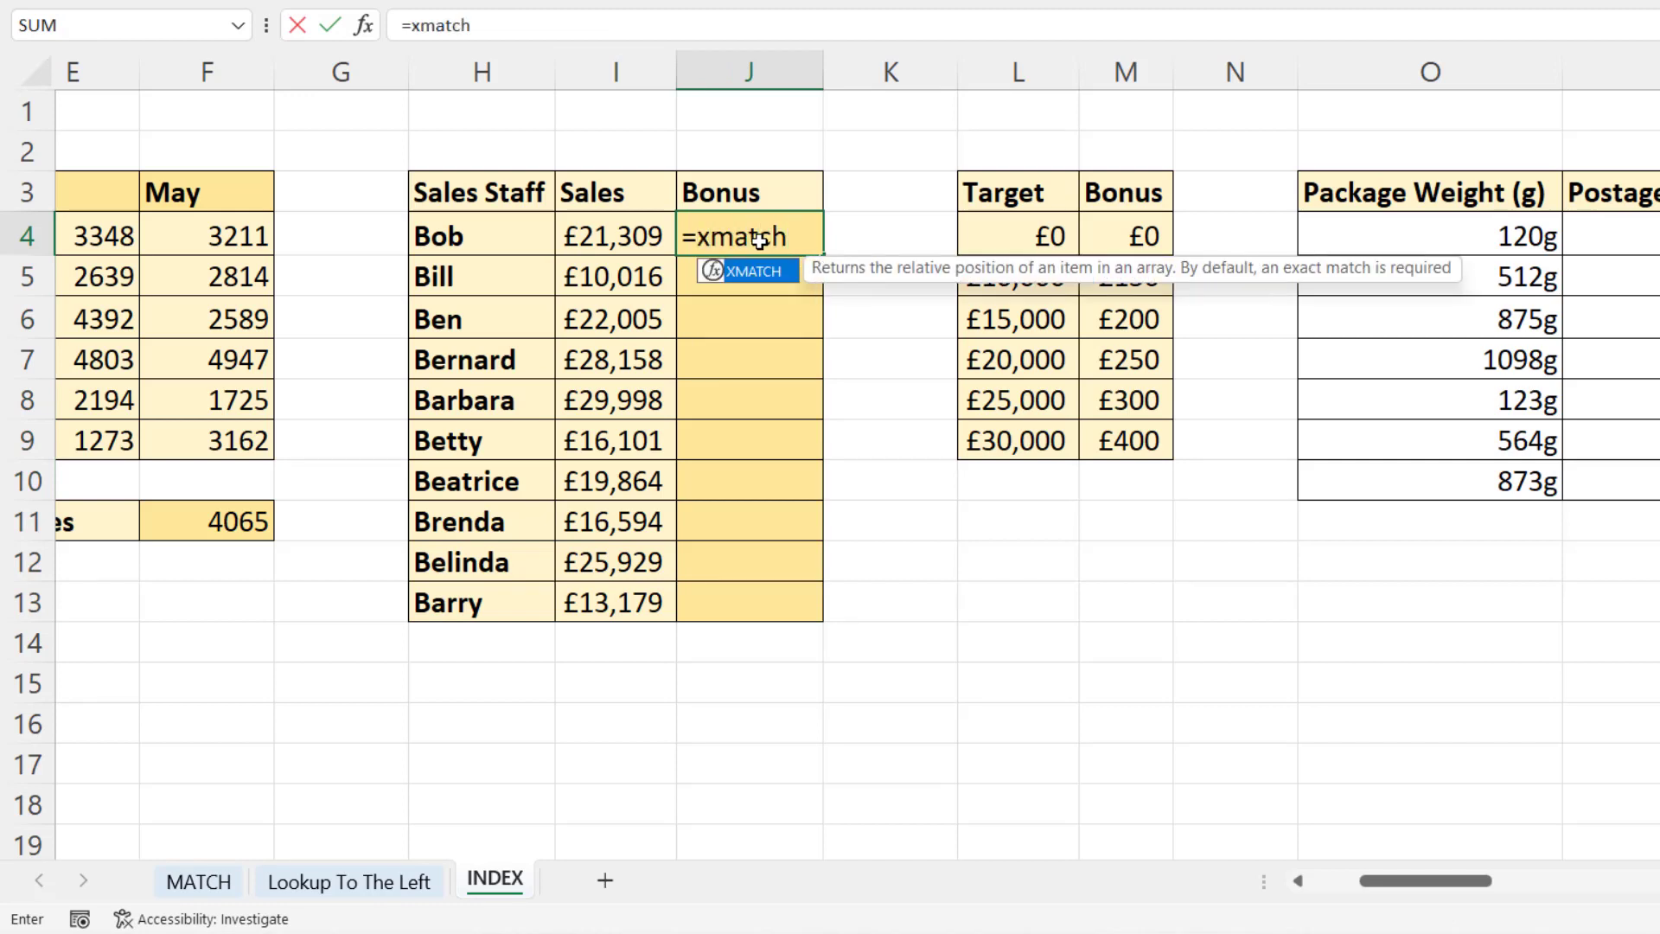
pyautogui.write('(')
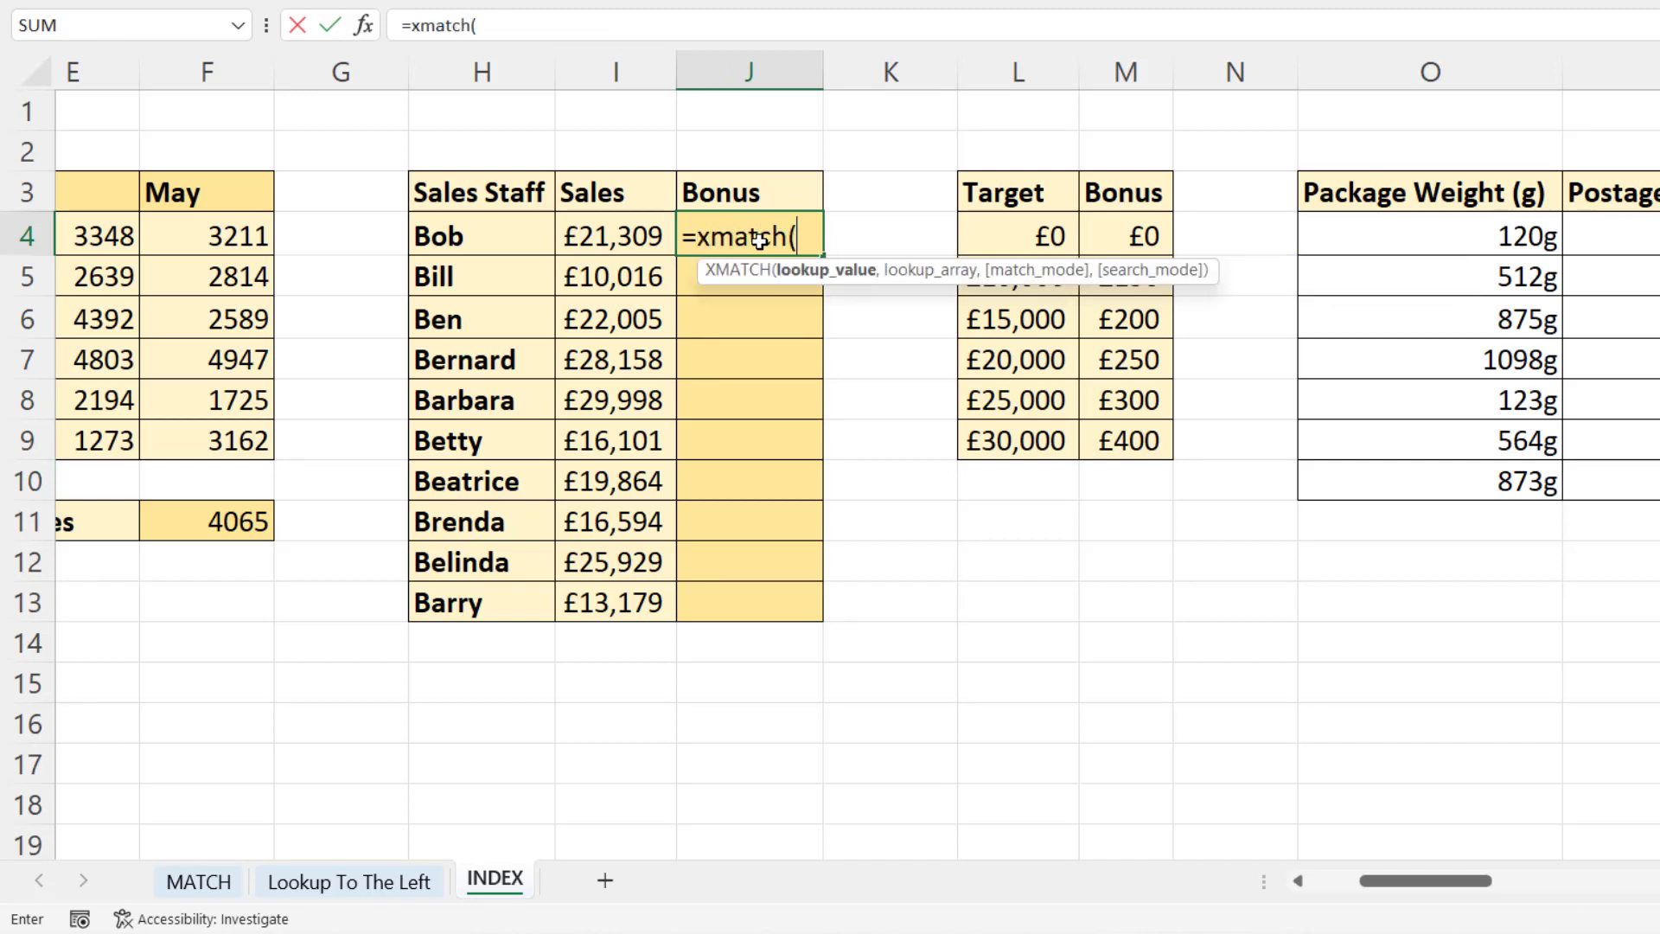
pyautogui.click(615, 236)
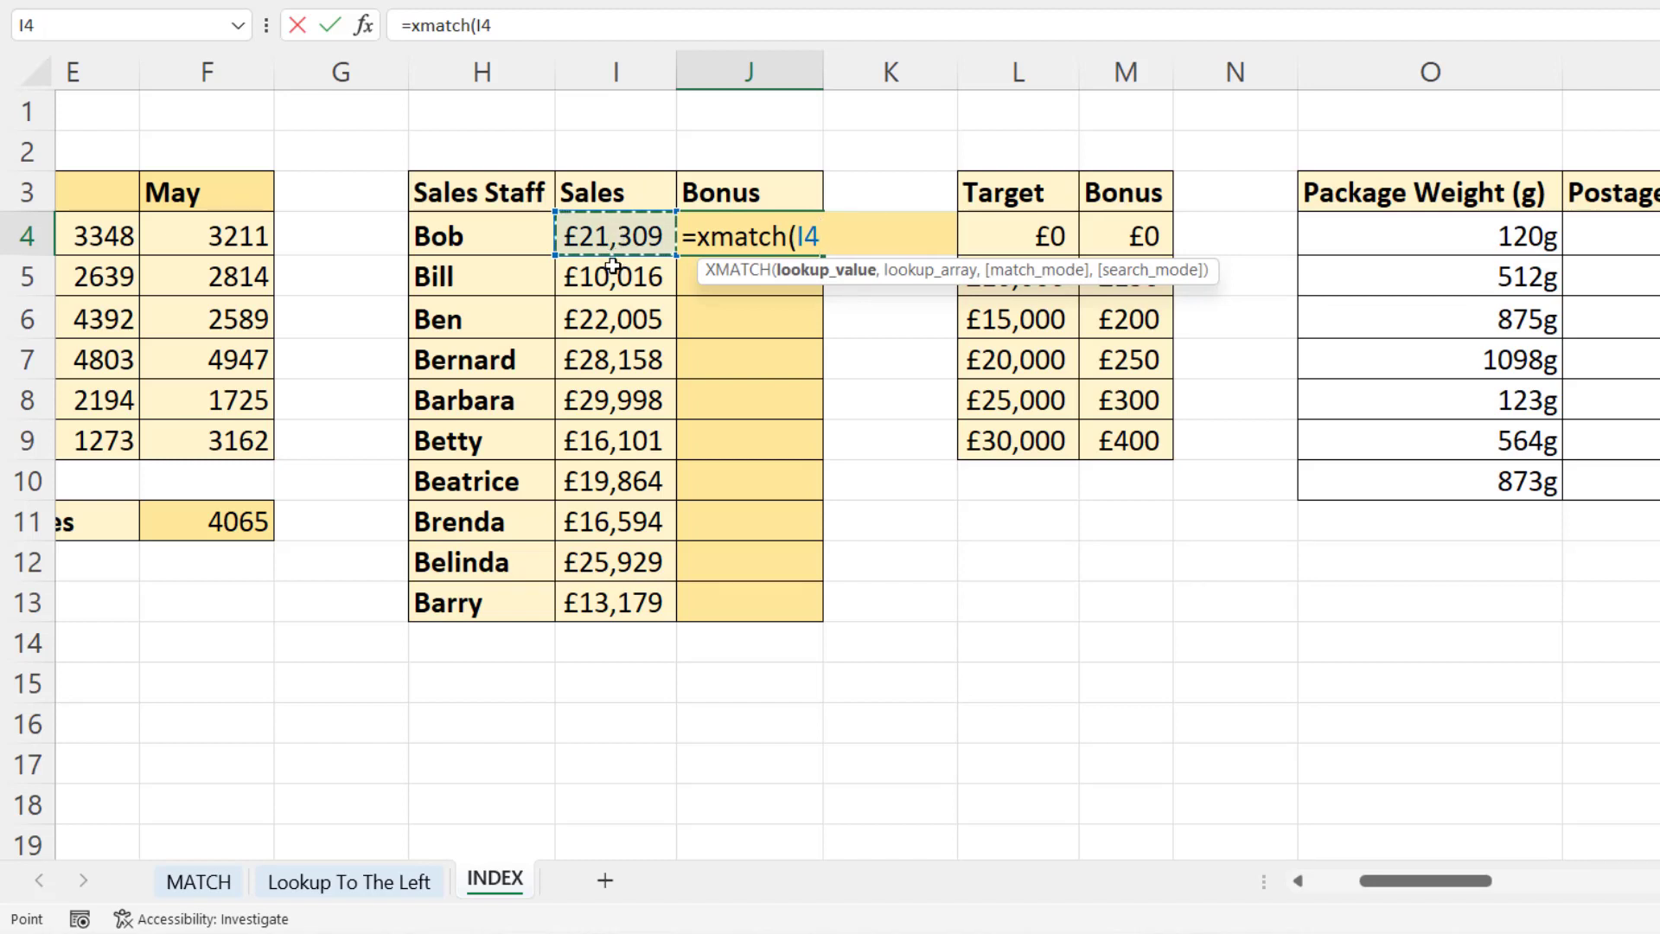
# Complete the J4 XMATCH with lookup array $L$4:$L$9 and match mode -1 (exact match or next smaller item), and fill it down to J13.
pyautogui.write(',')
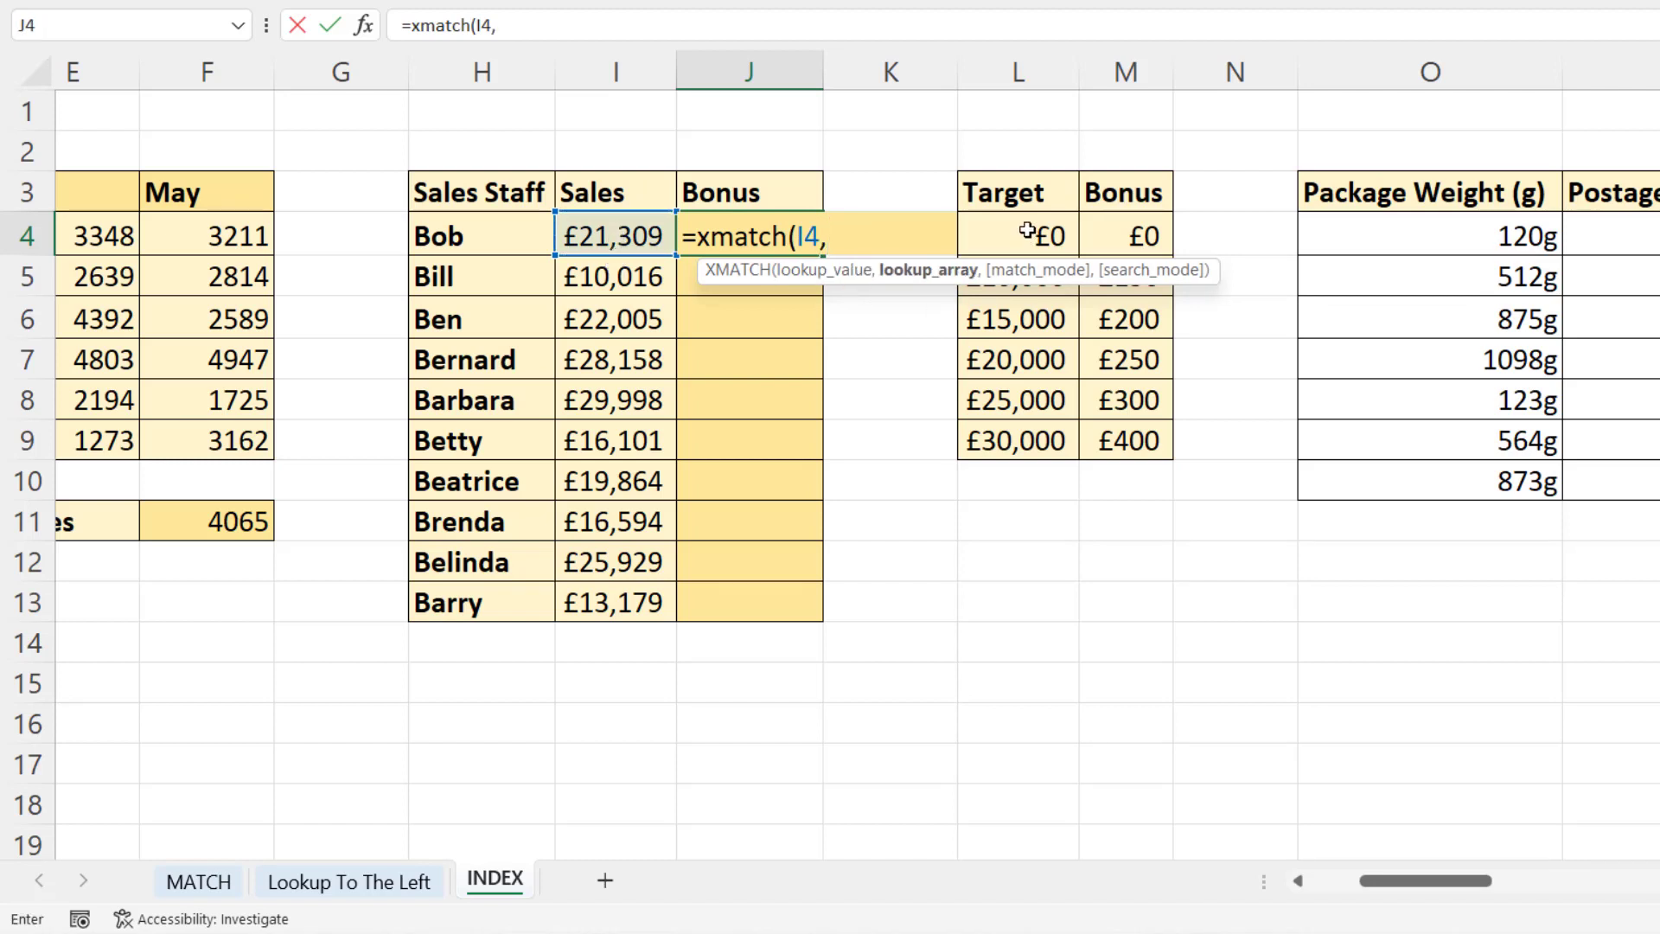
pyautogui.moveTo(1026, 228); pyautogui.dragTo(996, 437)
pyautogui.press('F4')
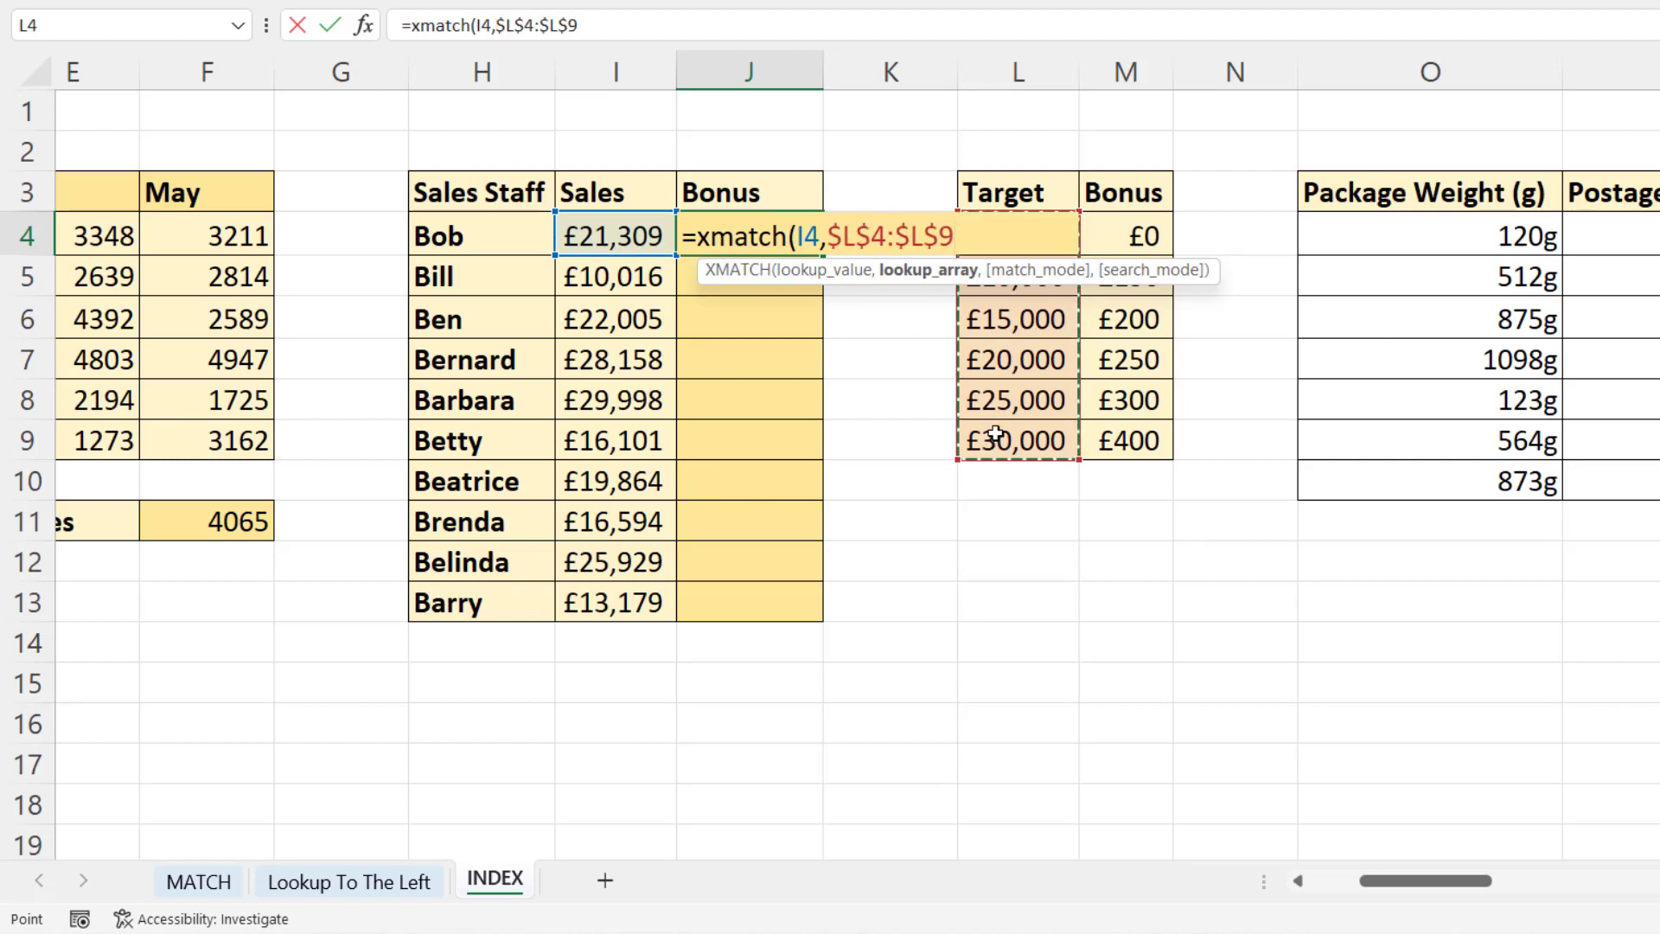
pyautogui.write(',')
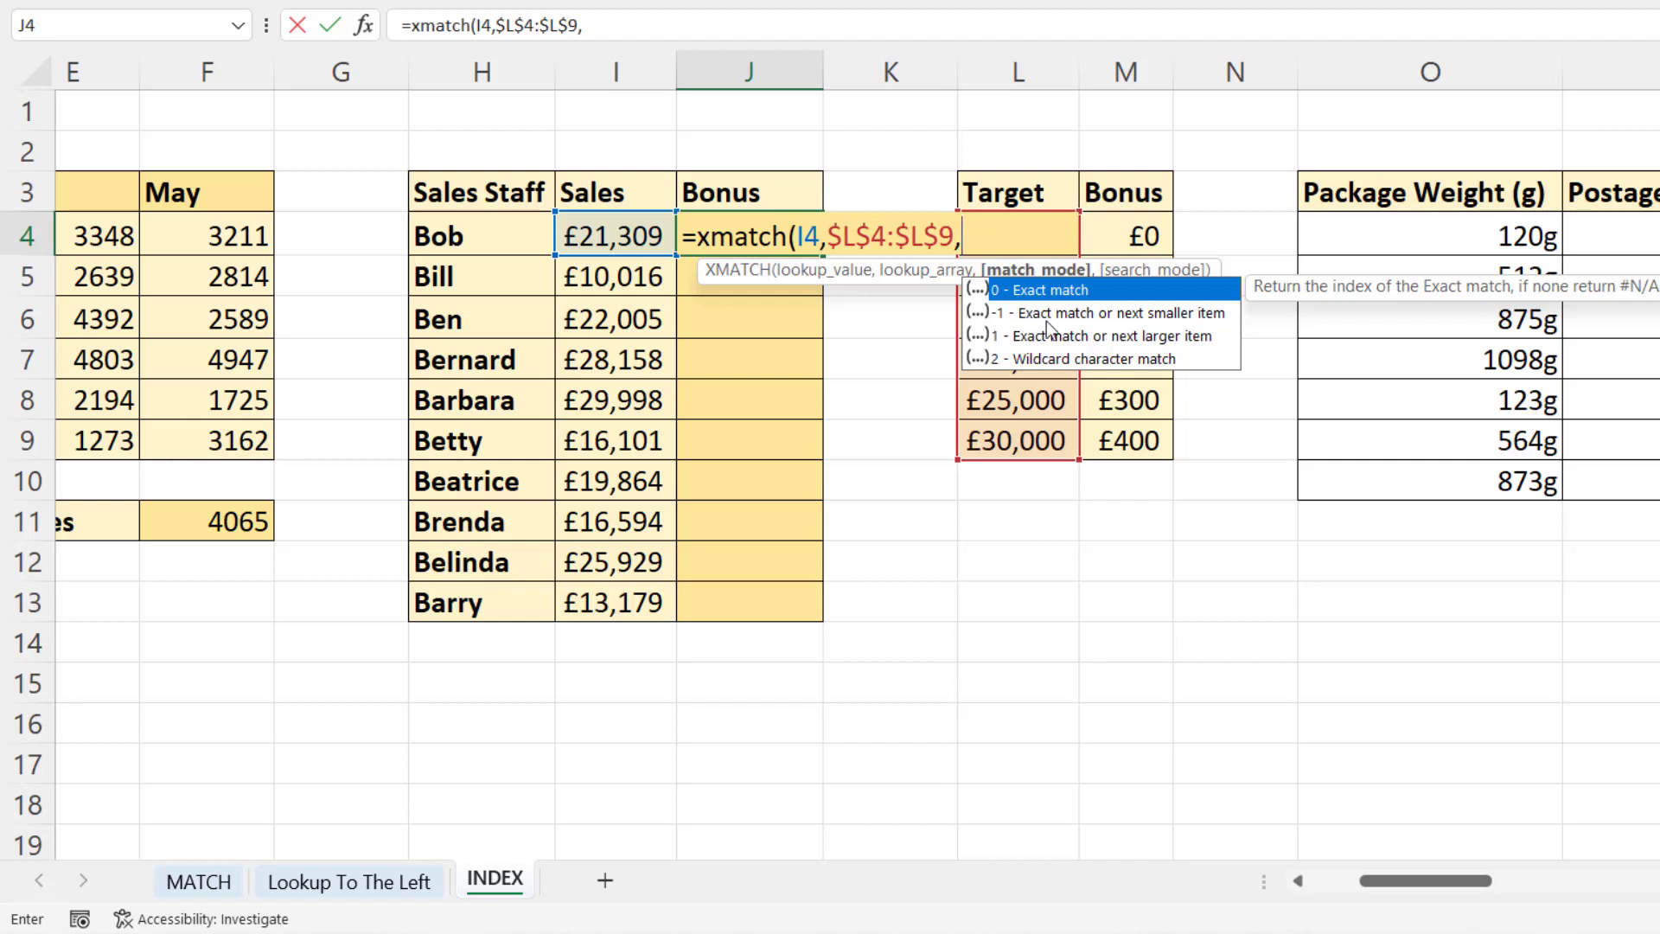
pyautogui.doubleClick(1155, 322)
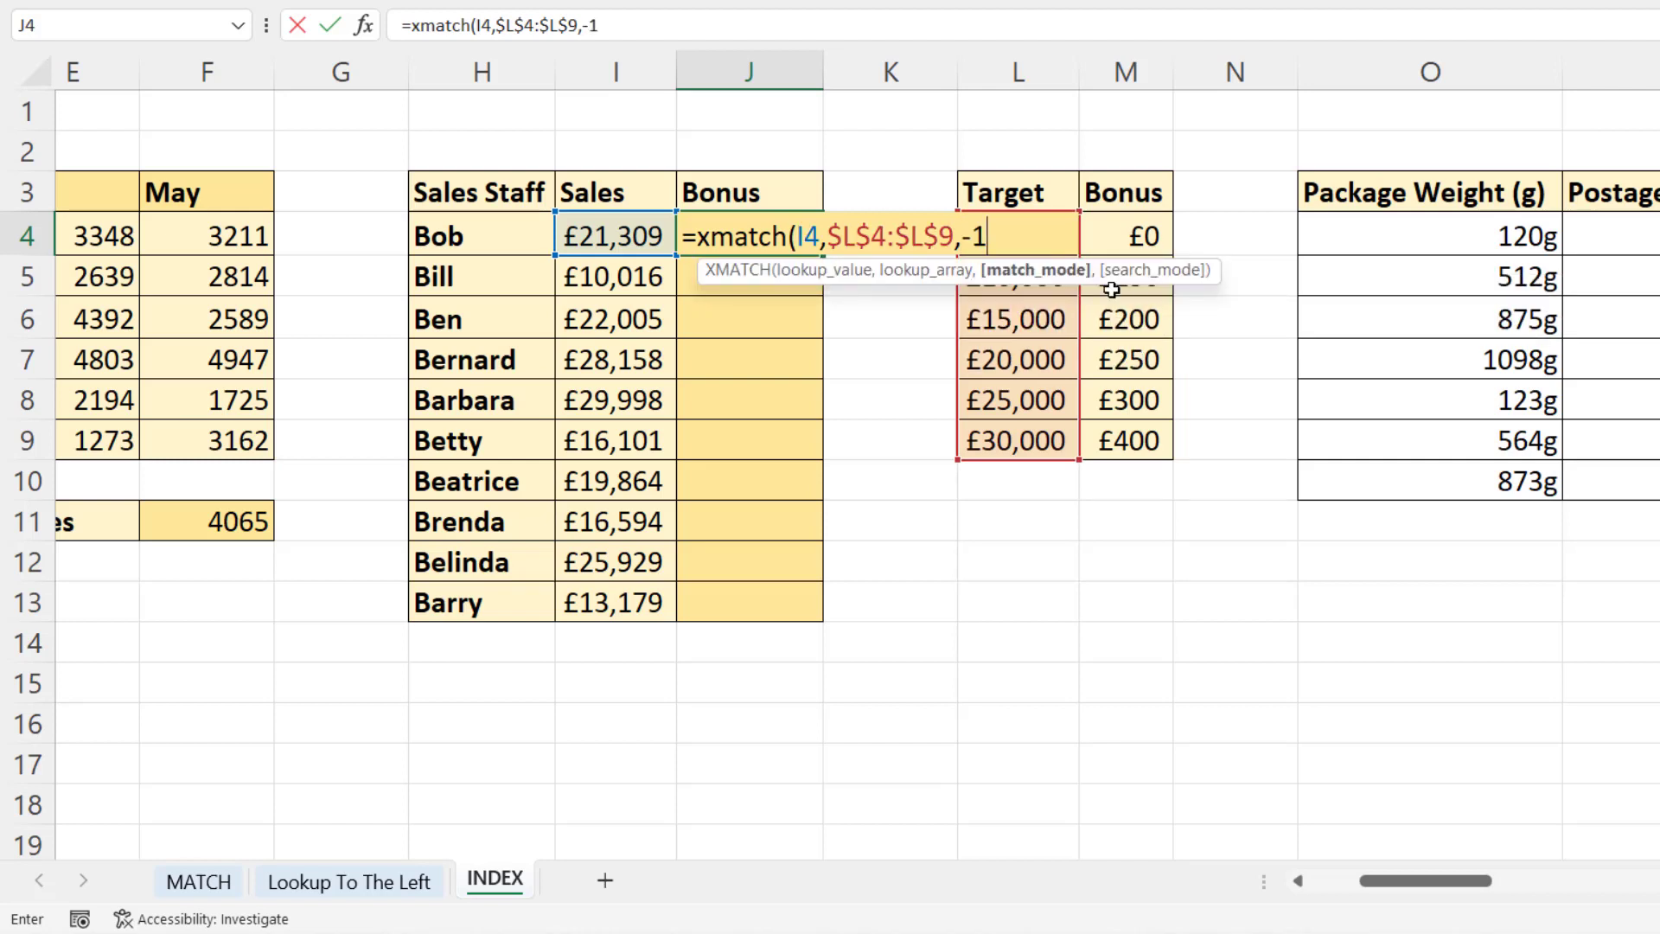
pyautogui.write(')')
pyautogui.press('Return')
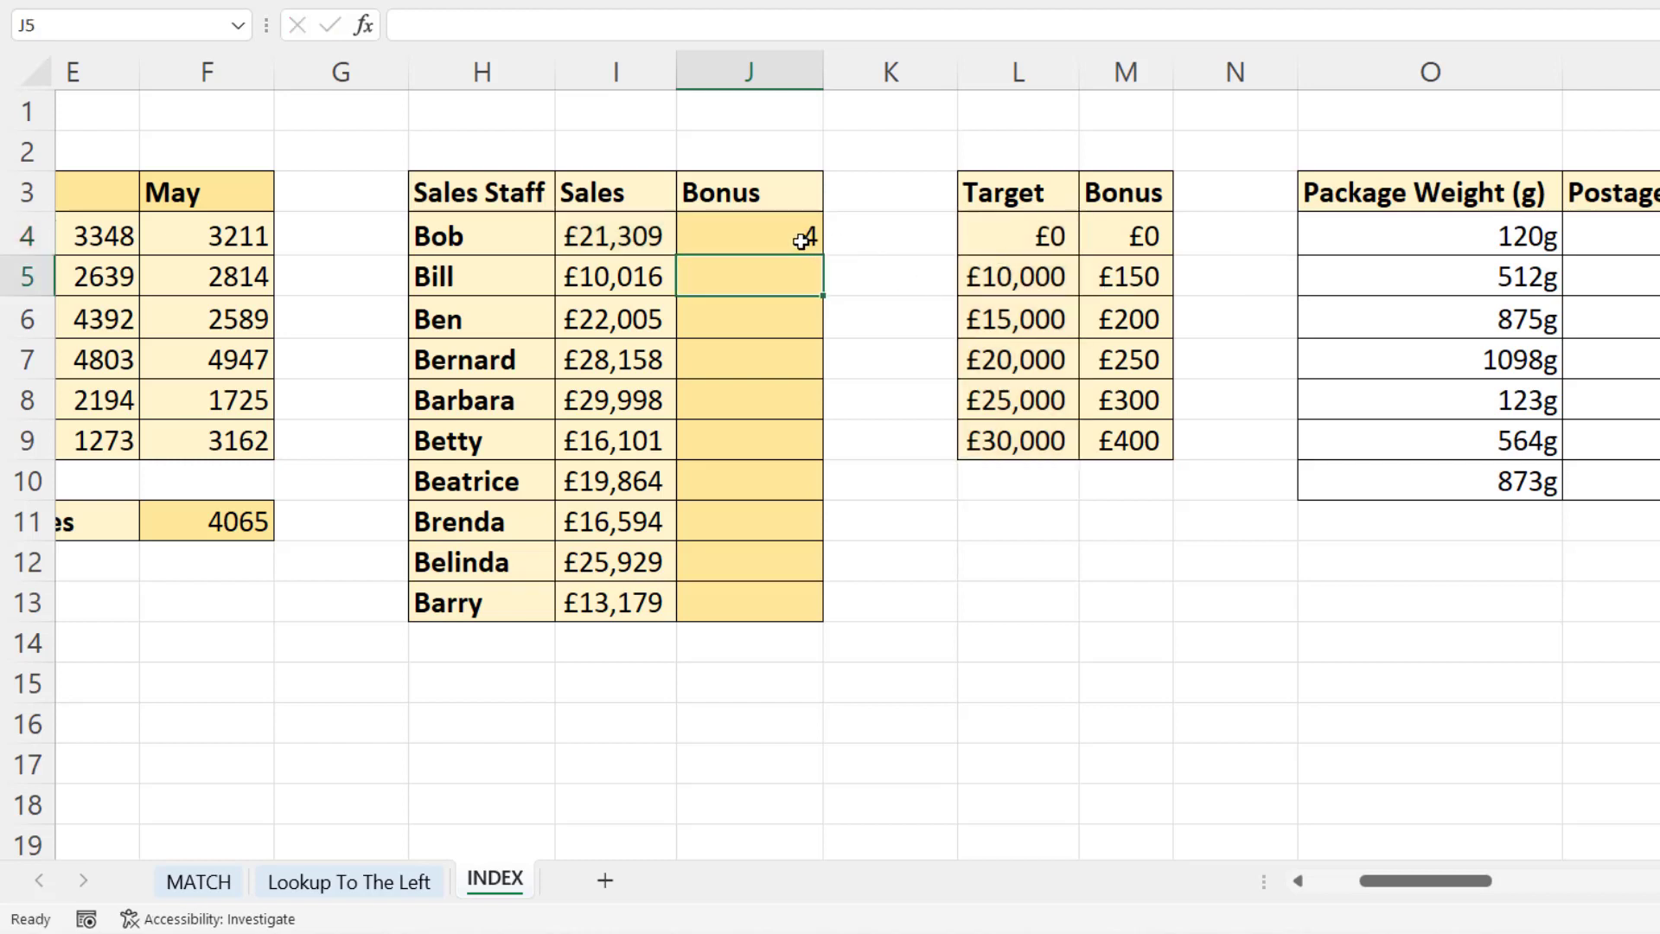
pyautogui.click(802, 242)
pyautogui.doubleClick(825, 258)
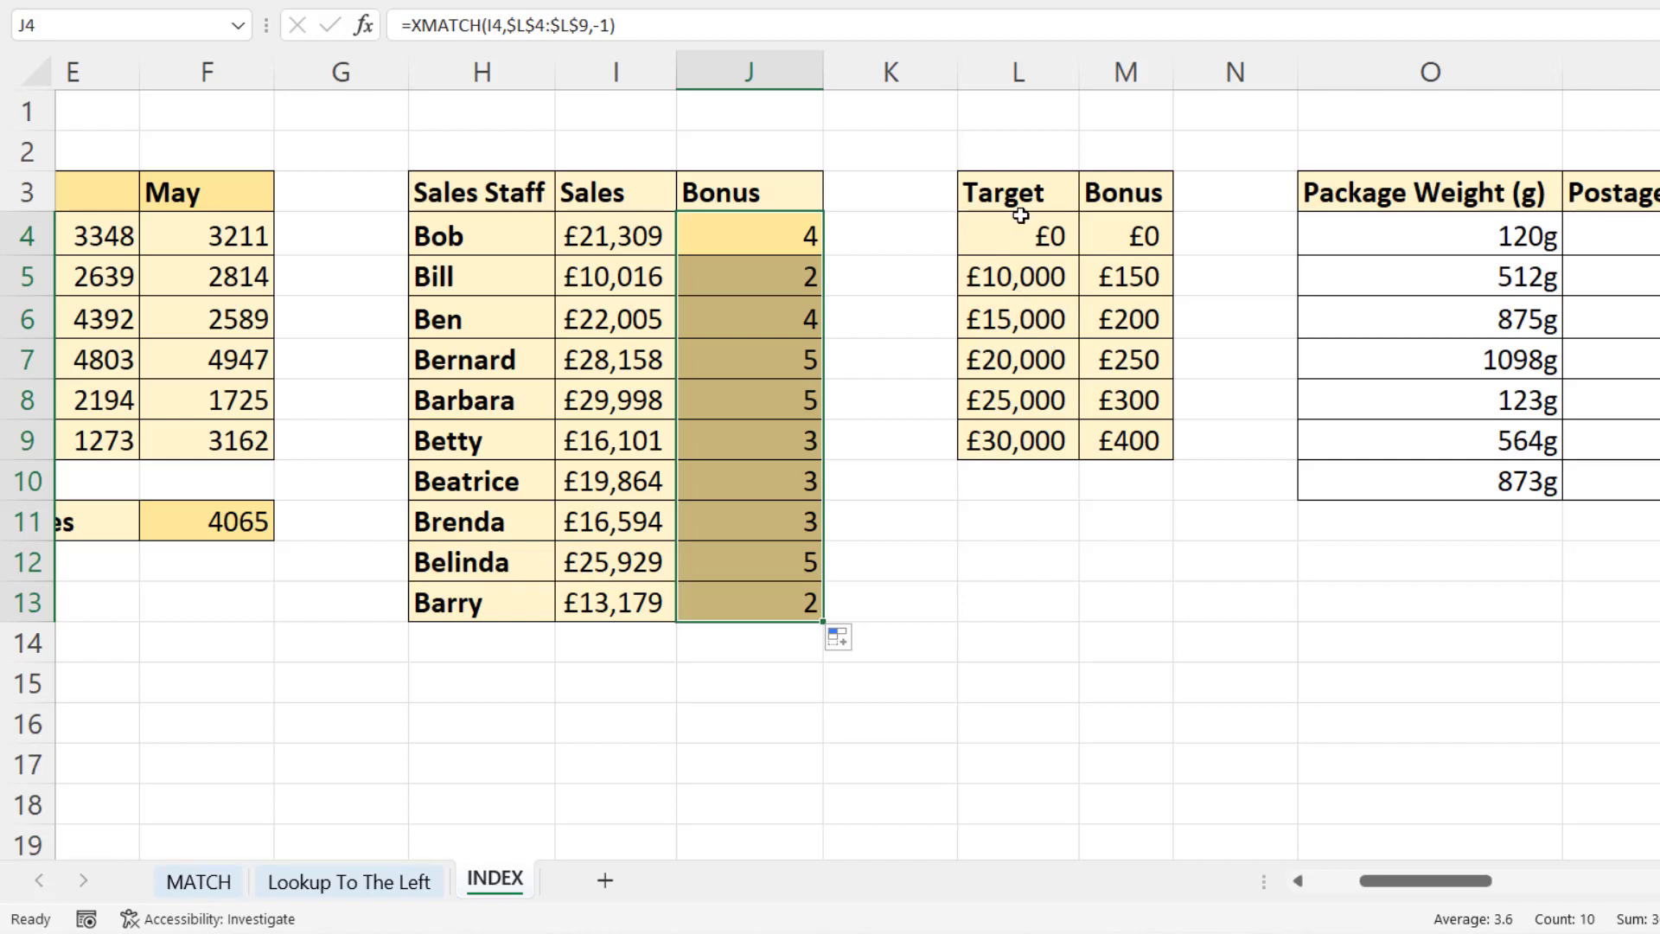
# Sort the Target and Bonus table from largest to smallest by Target and check the XMATCH result in J4.
pyautogui.rightClick(1017, 319)
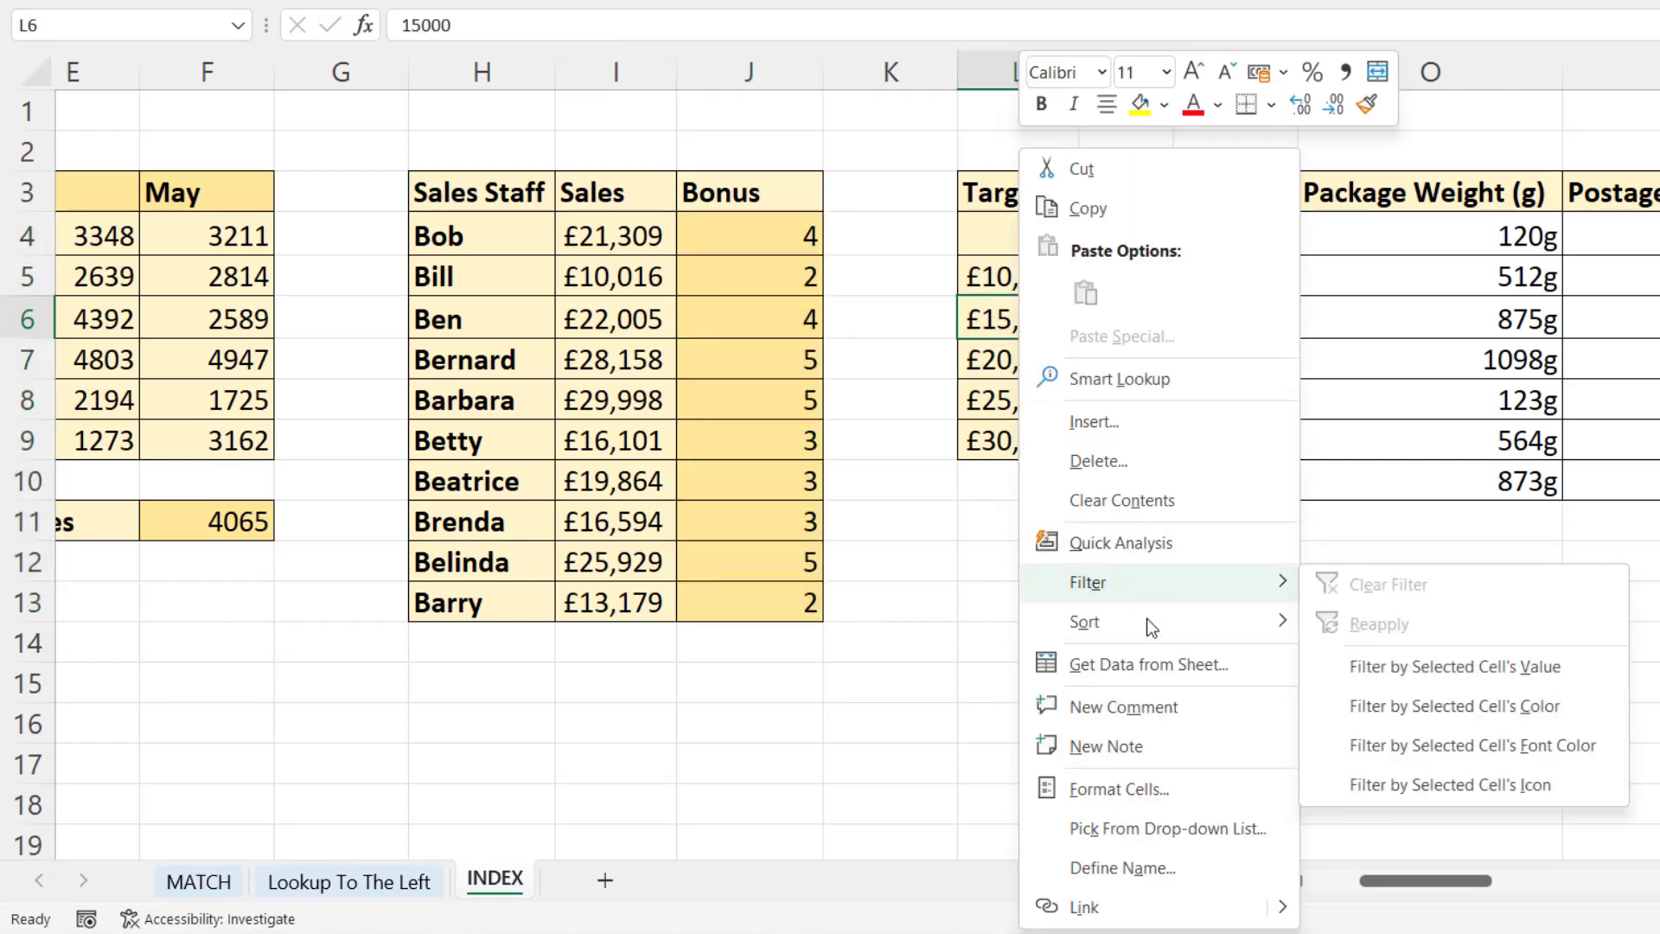
pyautogui.moveTo(1253, 627)
pyautogui.click(1388, 655)
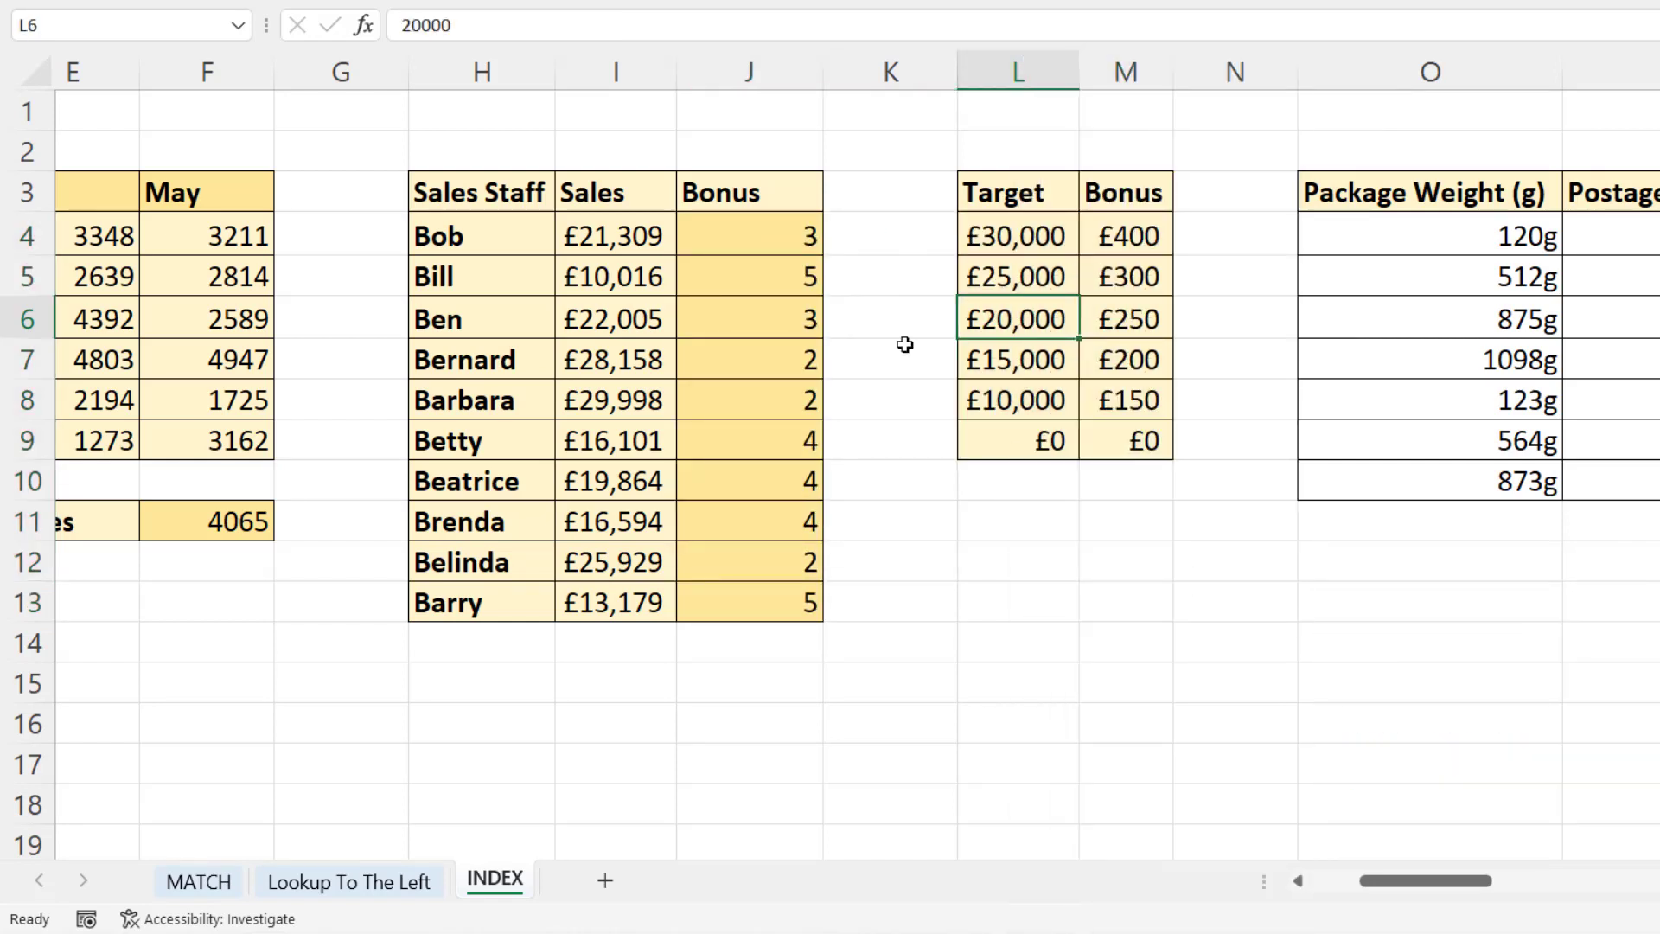
pyautogui.click(769, 236)
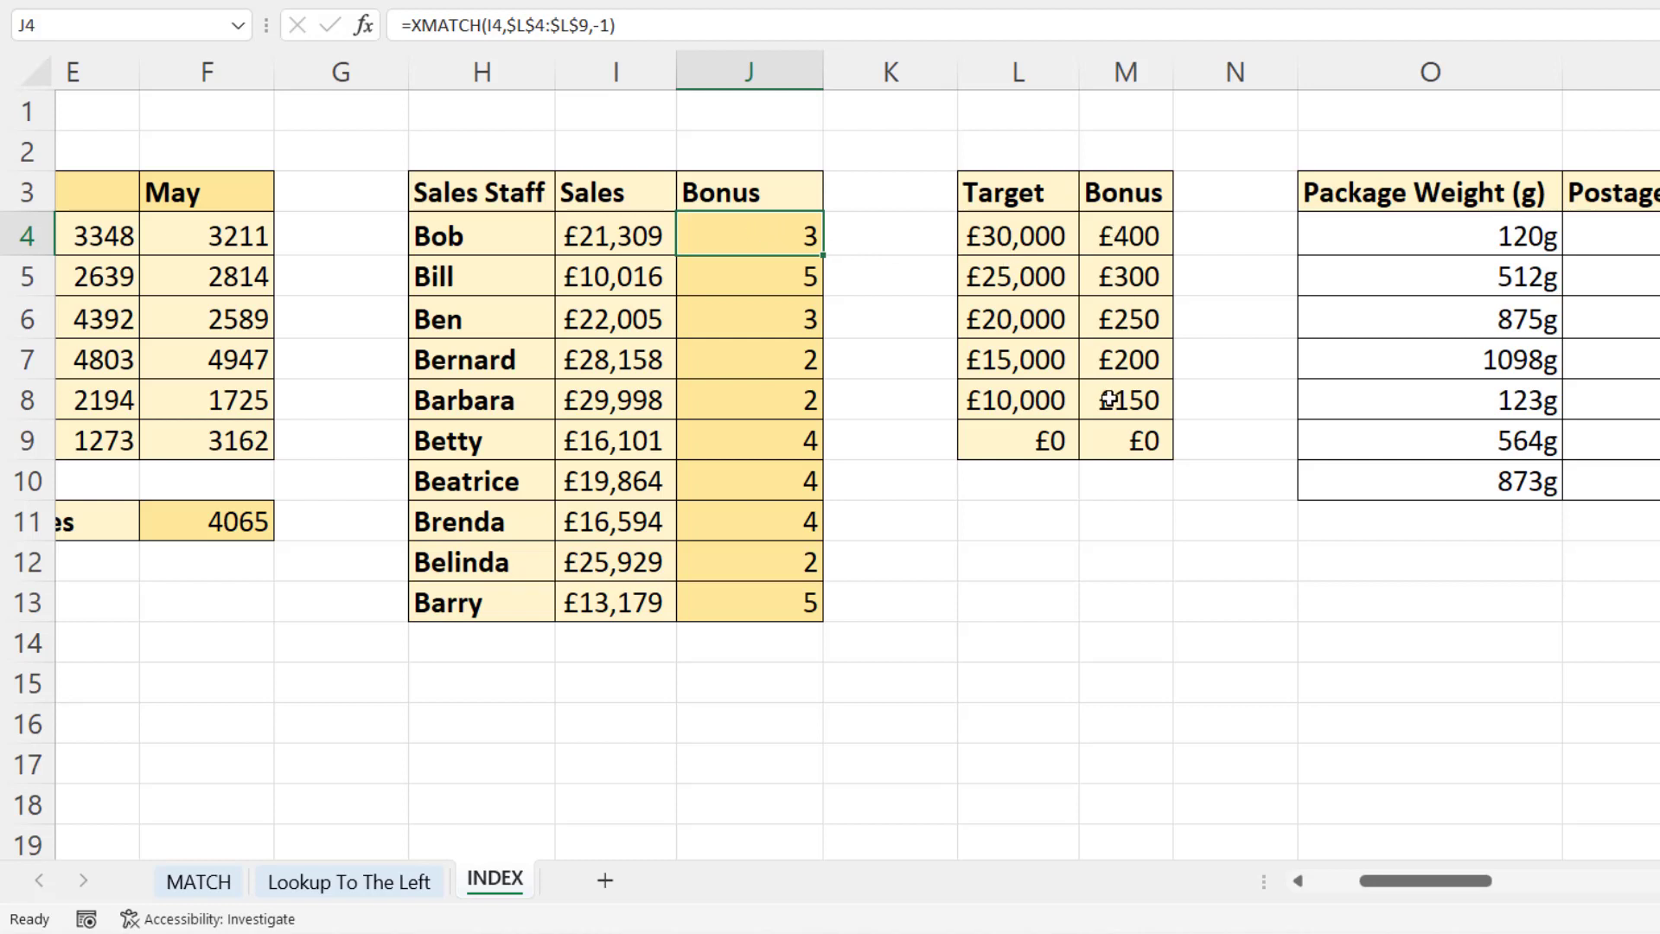
# Wrap the XMATCH in J4 in an INDEX function with array $M$4:$M$9 and fill the formula down to J13.
pyautogui.doubleClick(773, 235)
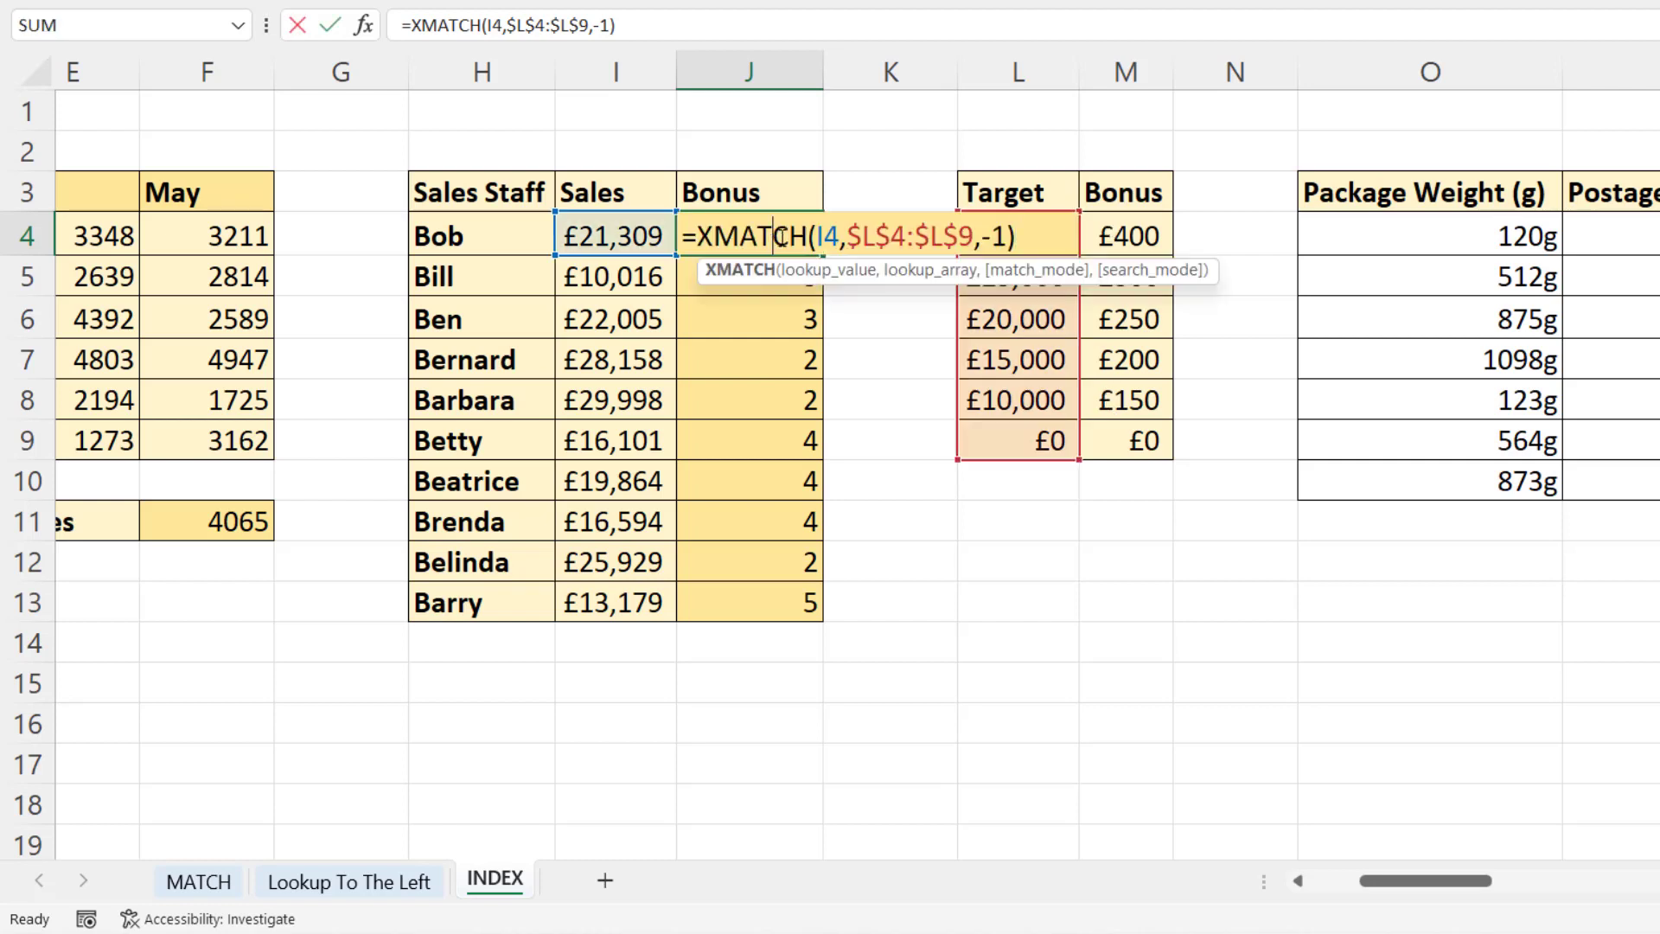
pyautogui.click(705, 235)
pyautogui.write('index(')
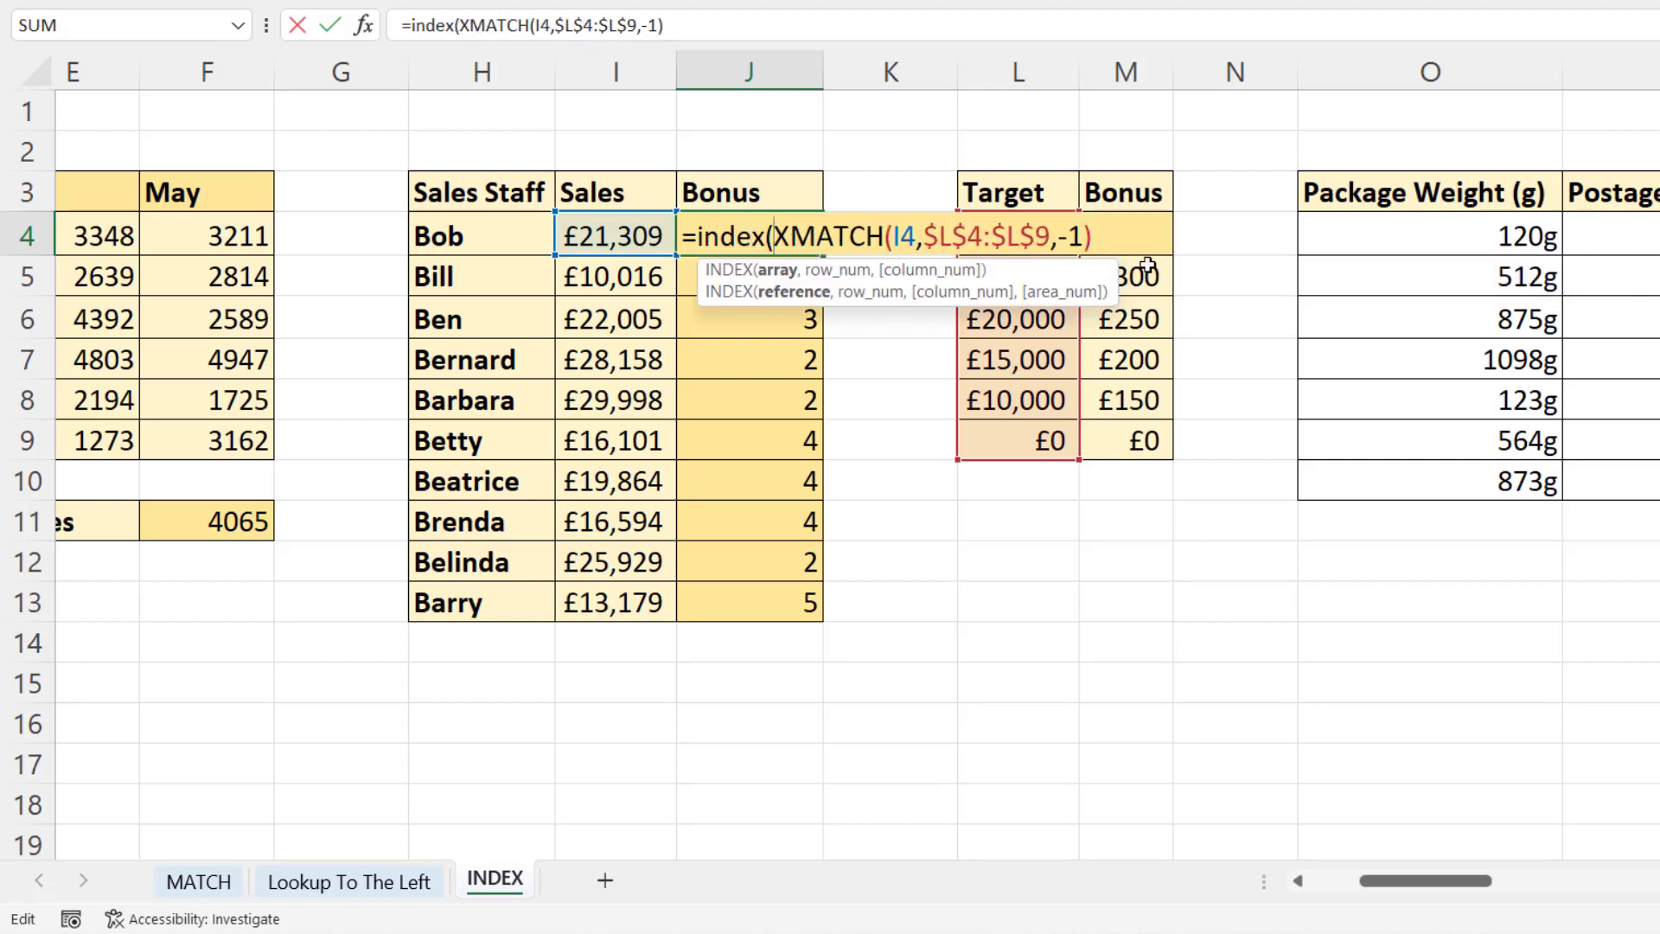
pyautogui.moveTo(1144, 445); pyautogui.dragTo(1125, 233)
pyautogui.press('F4')
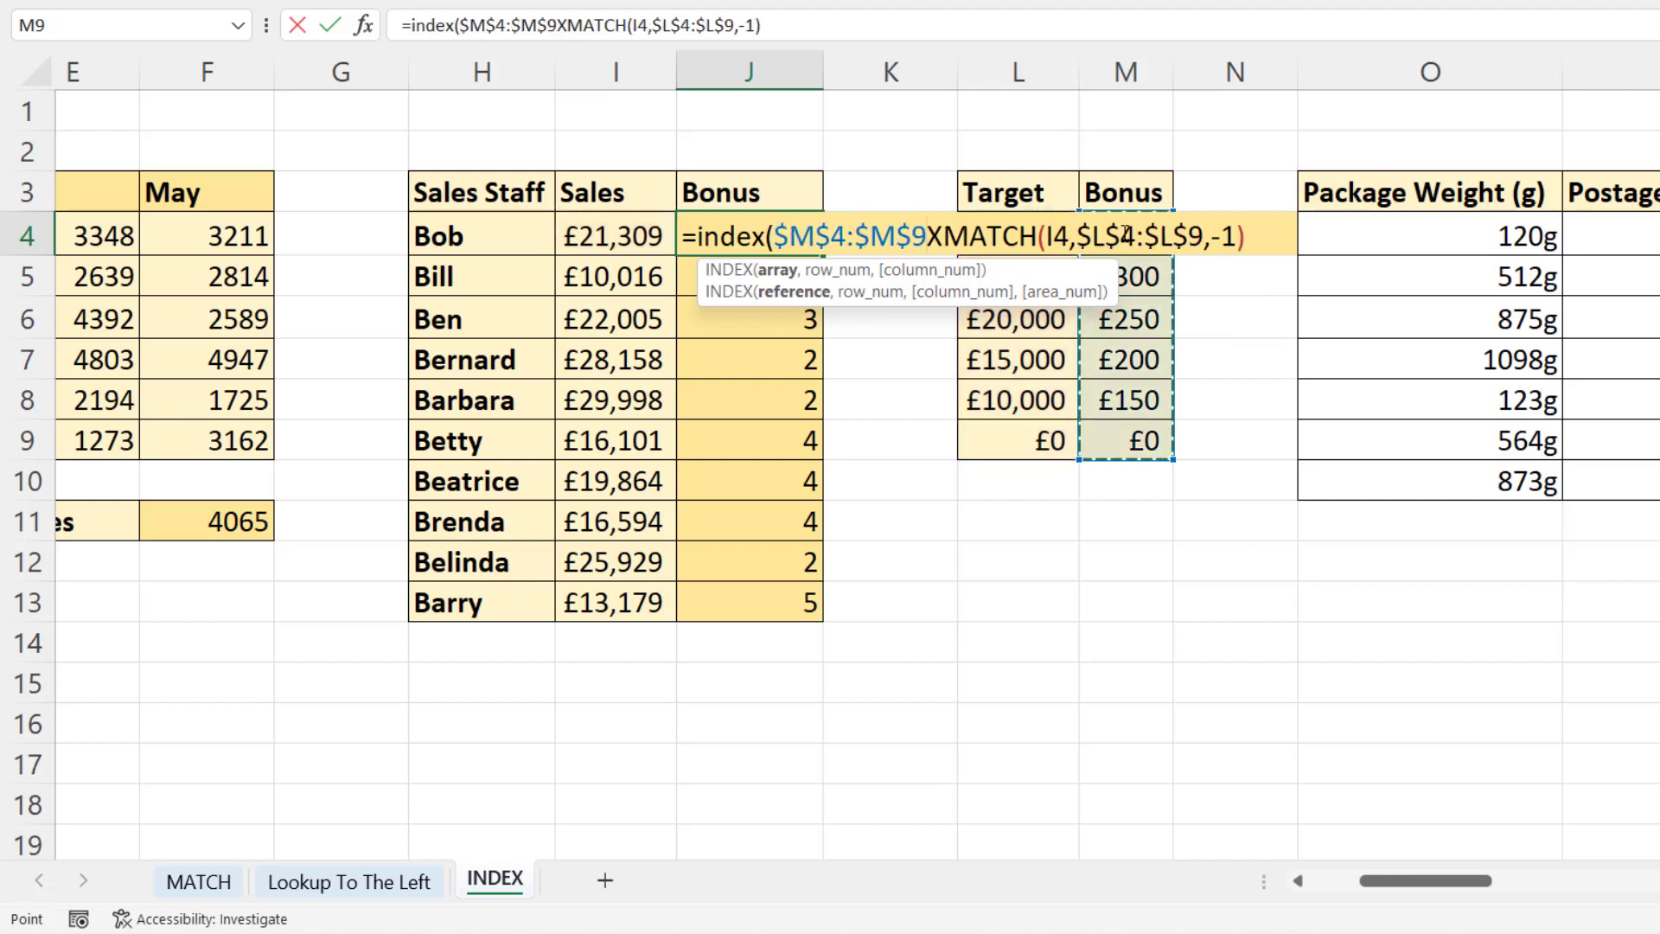
pyautogui.write(',')
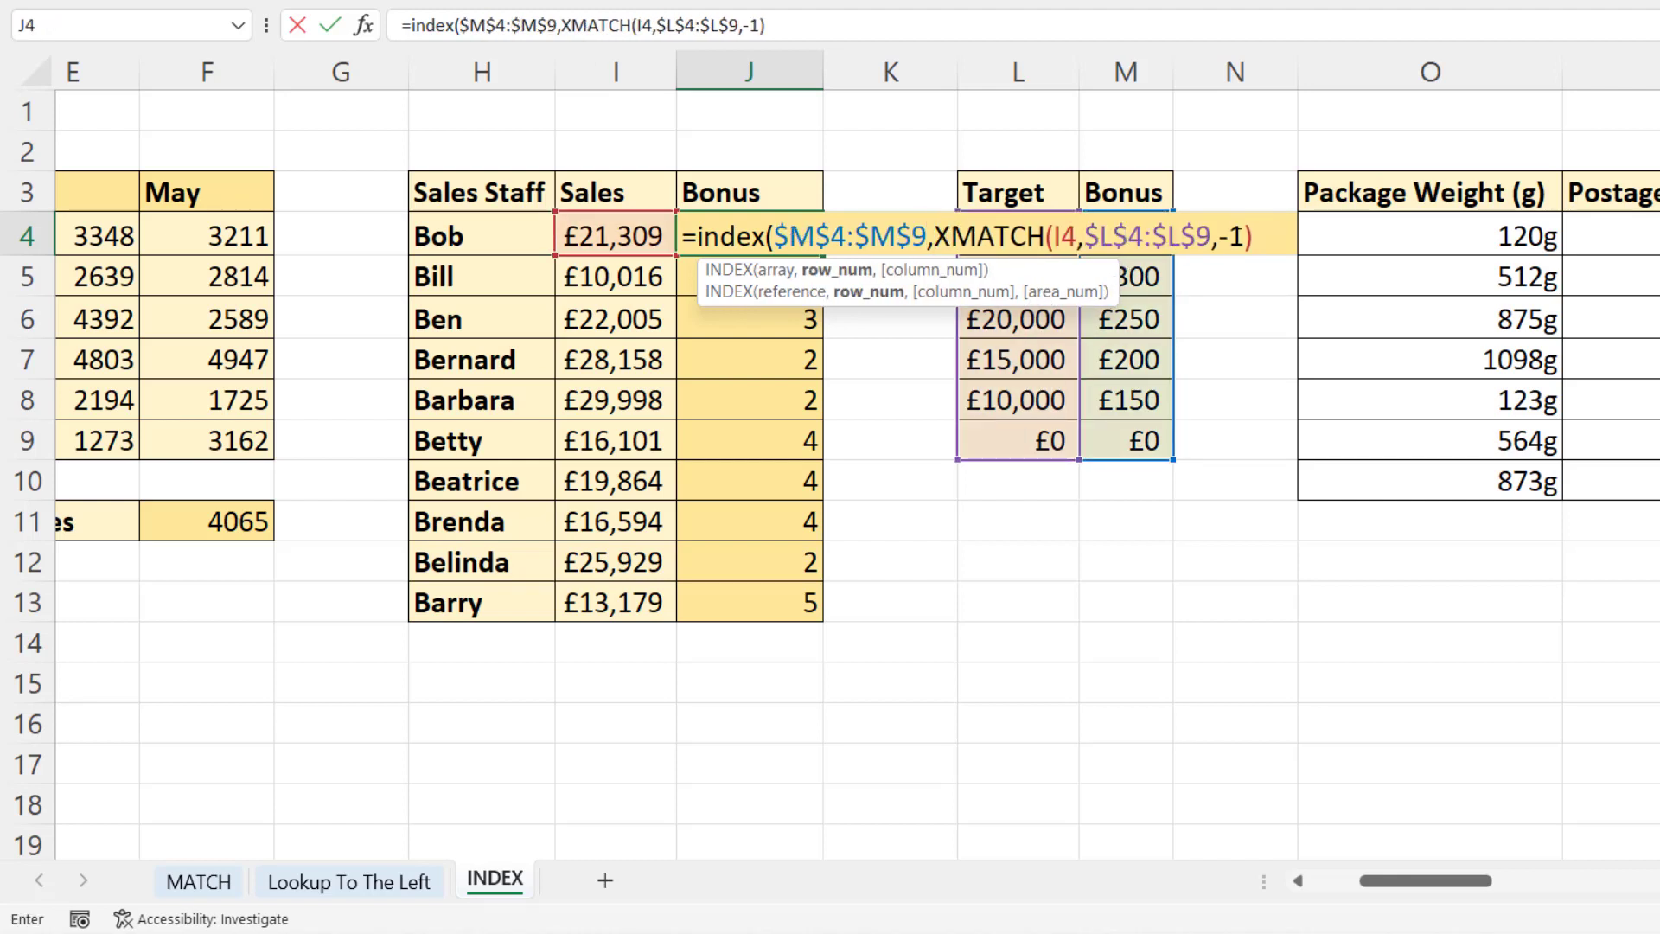
pyautogui.click(1267, 237)
pyautogui.write(')')
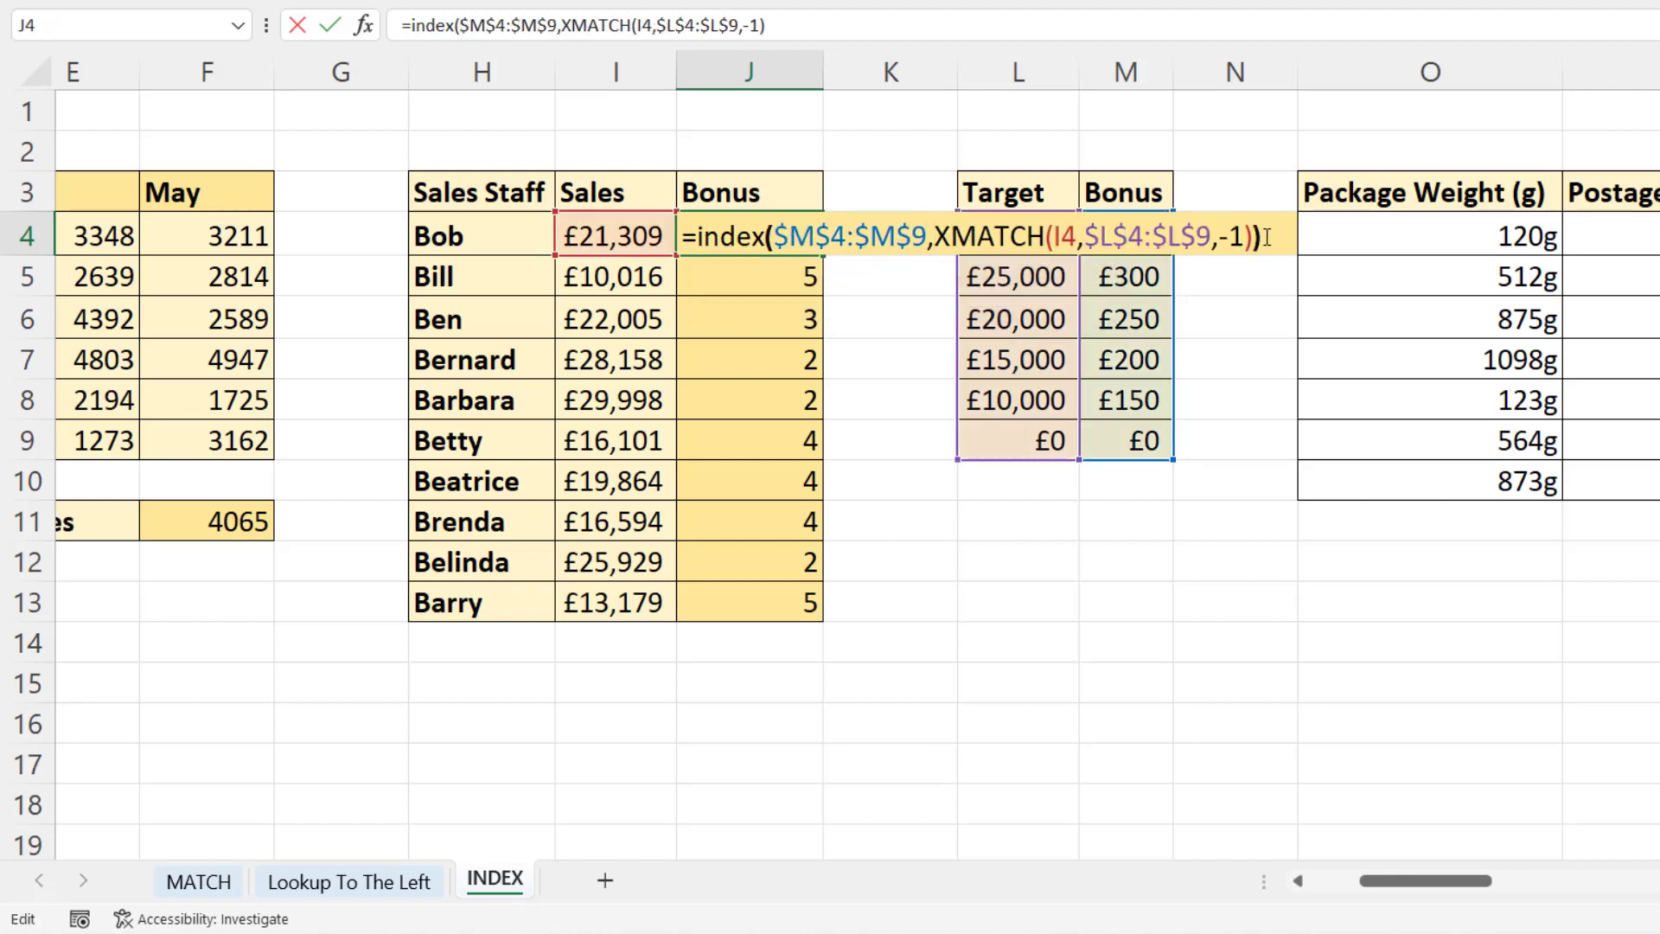
pyautogui.press('Return')
pyautogui.click(817, 235)
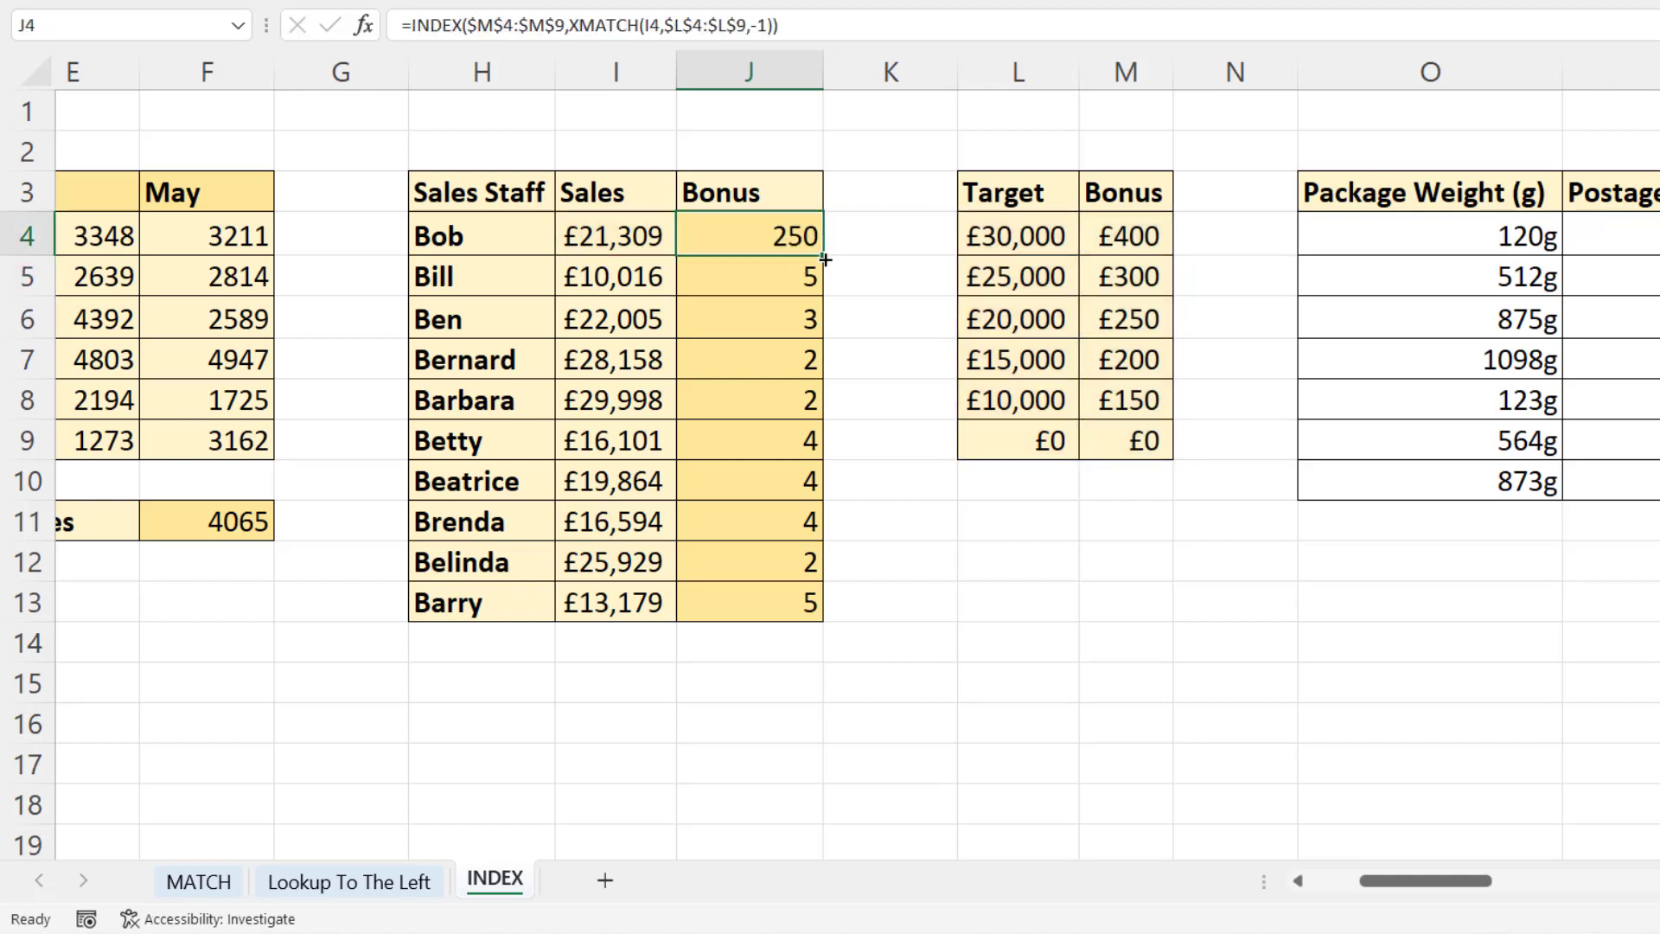
pyautogui.doubleClick(823, 256)
pyautogui.press('Down')
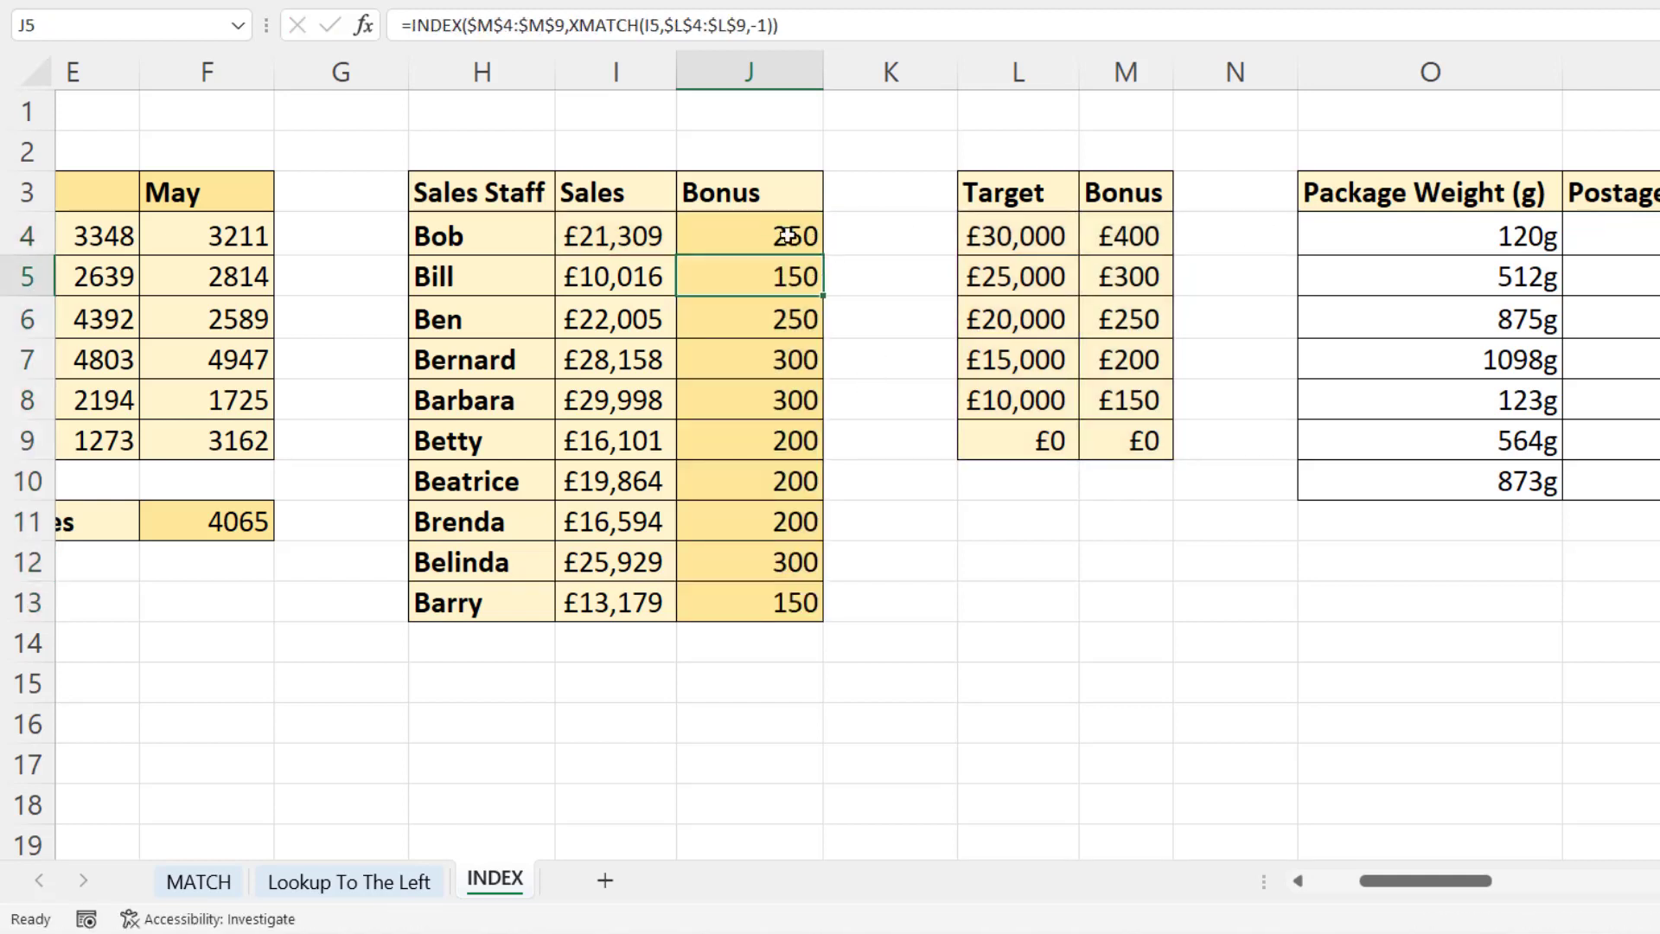
# Clear the Bonus formulas in J4:J13 and begin an XLOOKUP formula in J4 with I4 as the lookup value.
pyautogui.moveTo(787, 235); pyautogui.dragTo(770, 593)
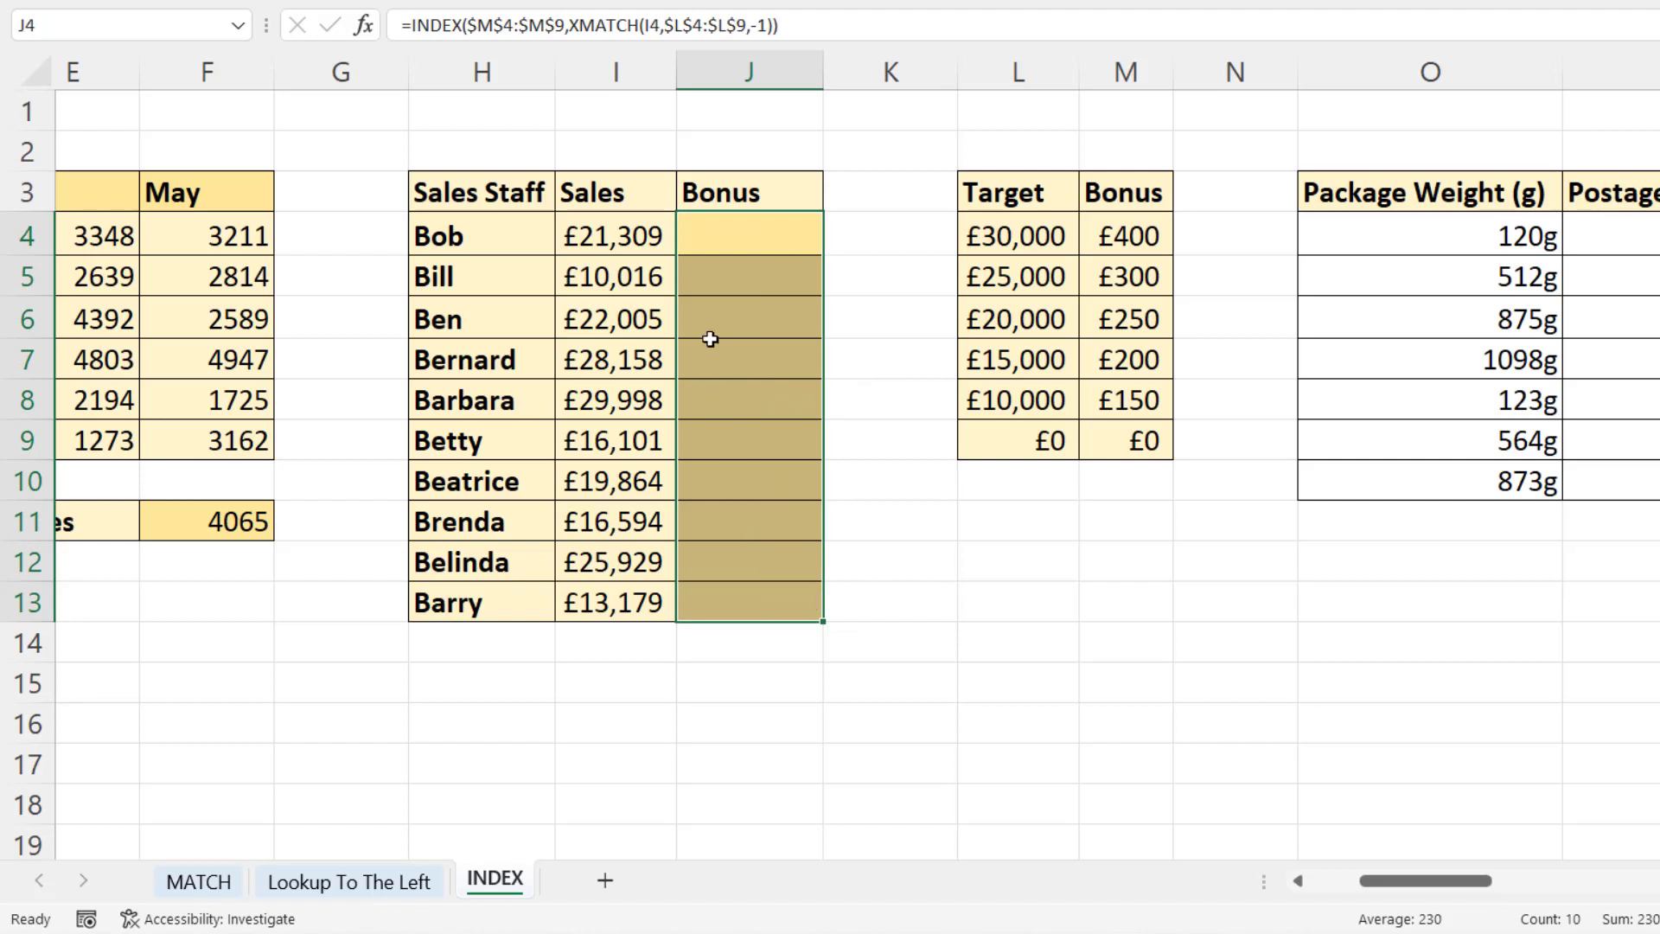
pyautogui.press('Delete')
pyautogui.click(745, 234)
pyautogui.write('=xl')
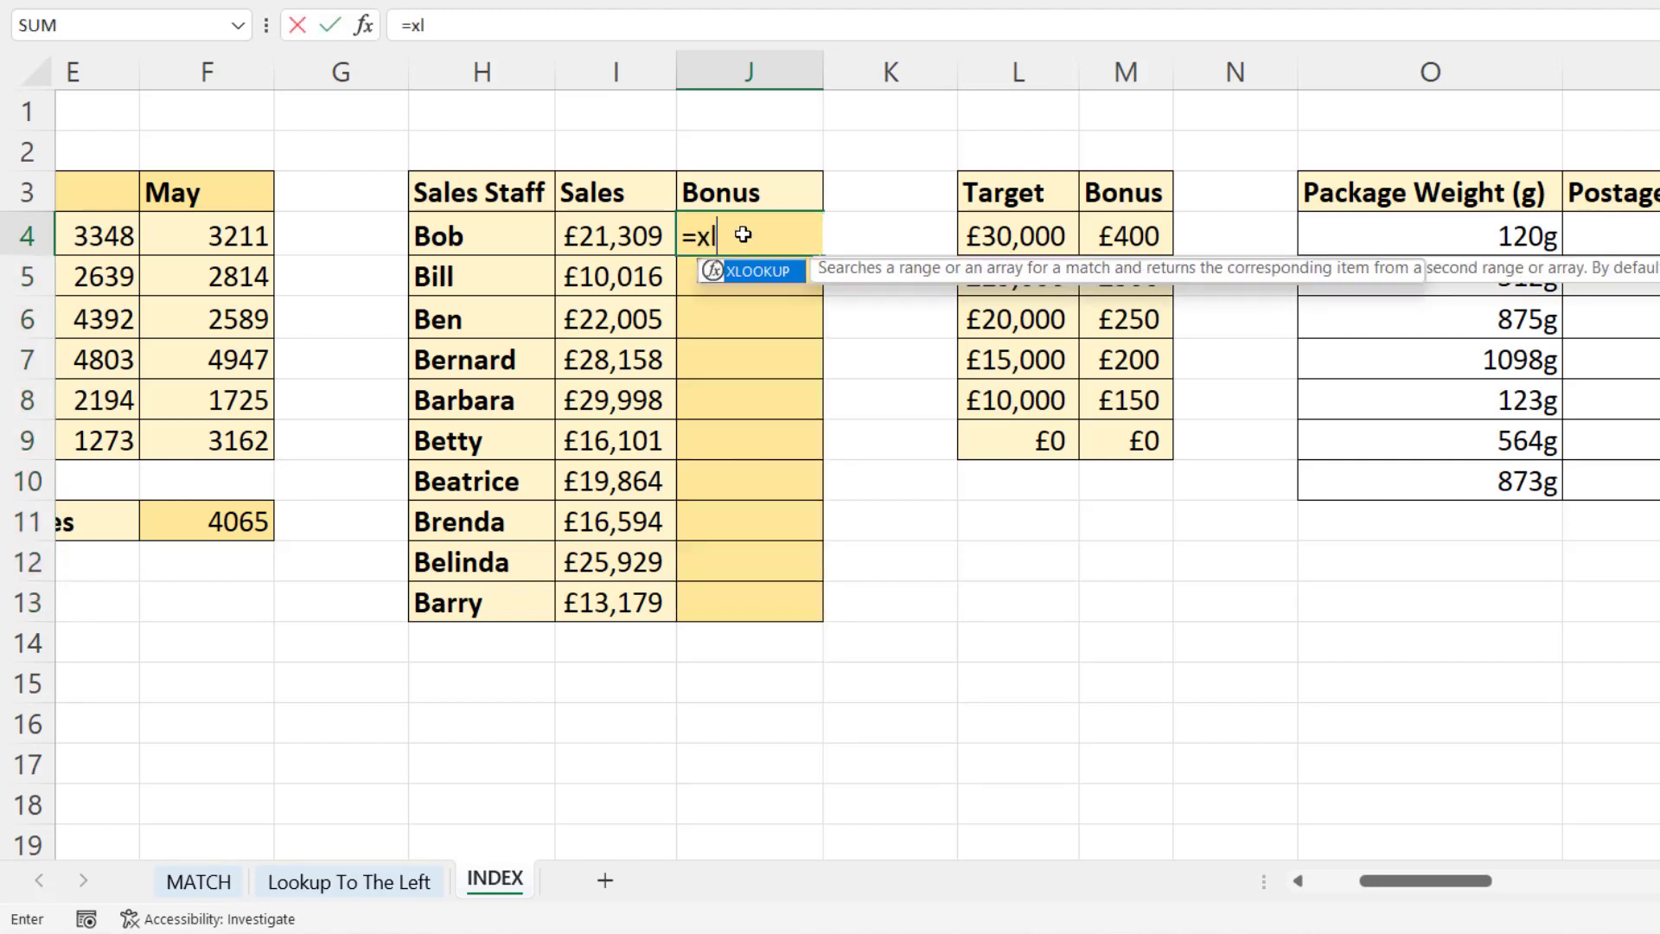
pyautogui.press('Tab')
pyautogui.click(611, 231)
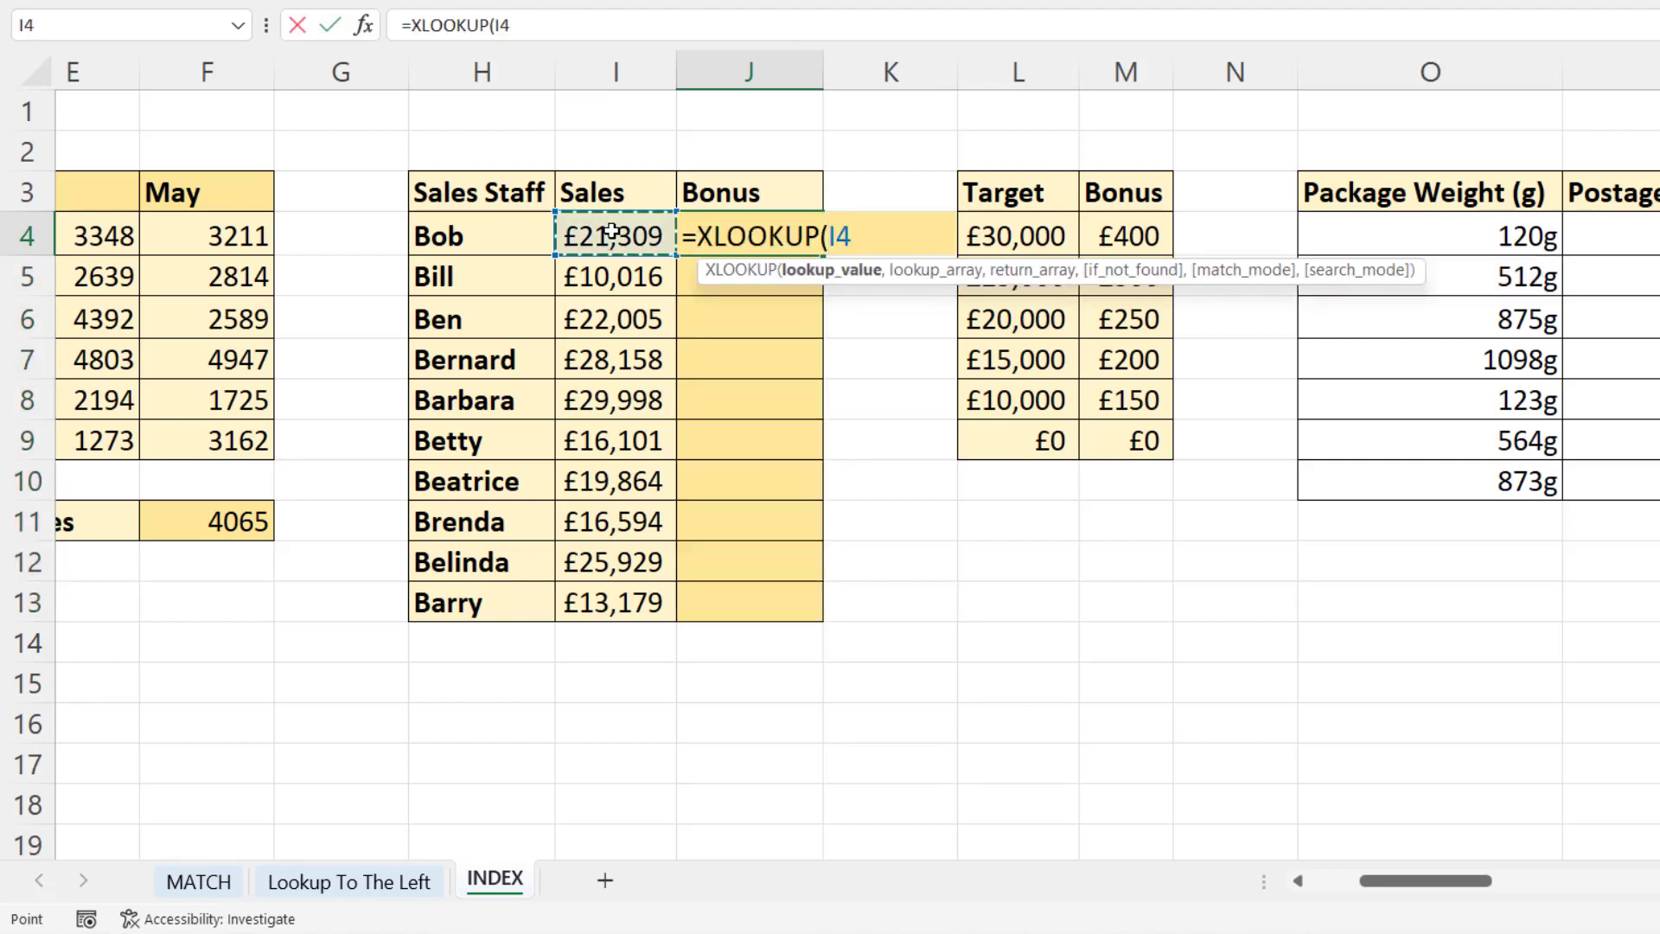
pyautogui.write(',')
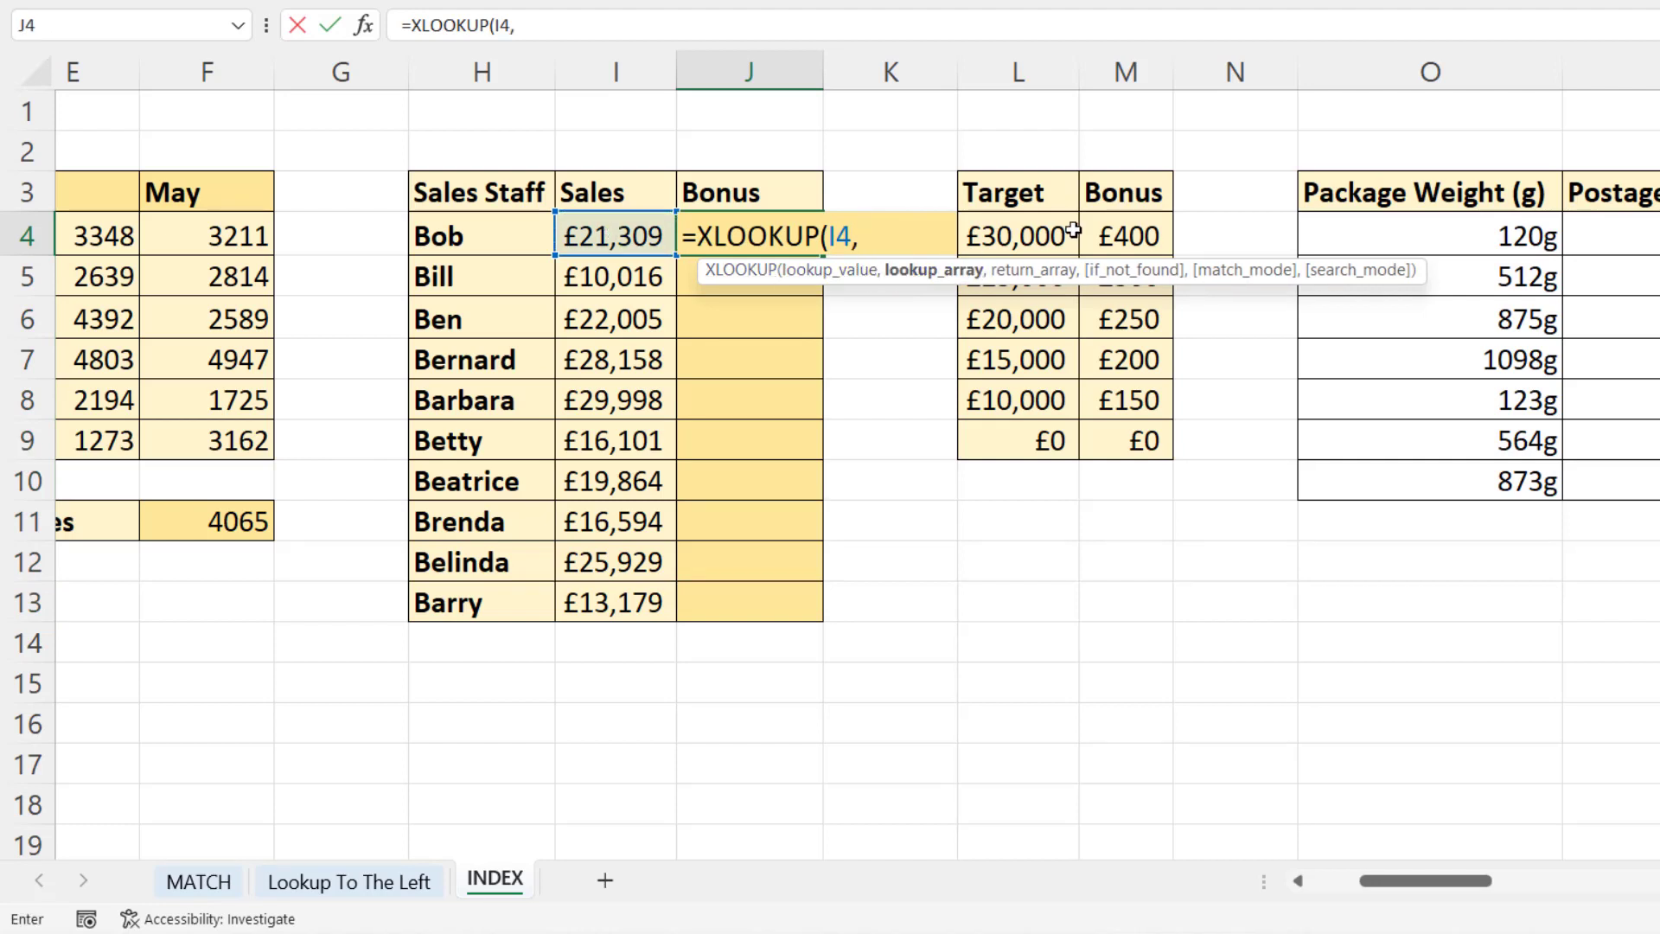
# Complete the J4 XLOOKUP with lookup array L4:L9, return array M4:M9, no if_not_found value and match mode -1.
pyautogui.moveTo(1065, 228); pyautogui.dragTo(1046, 448)
pyautogui.write(',')
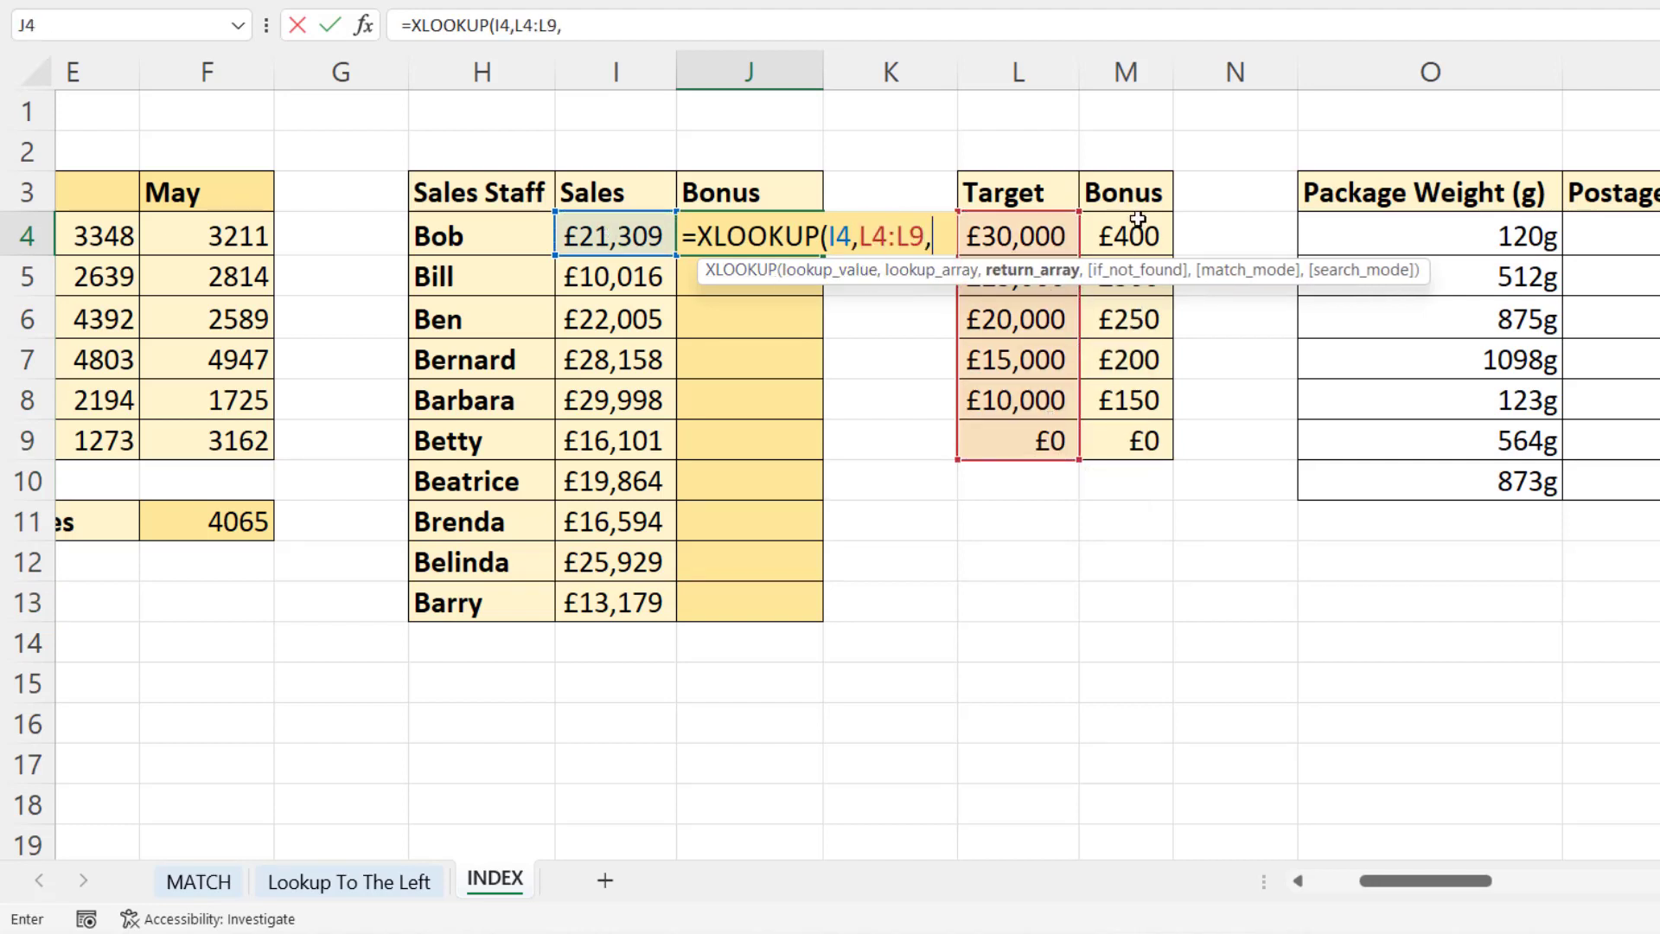
pyautogui.moveTo(1123, 230); pyautogui.dragTo(1135, 442)
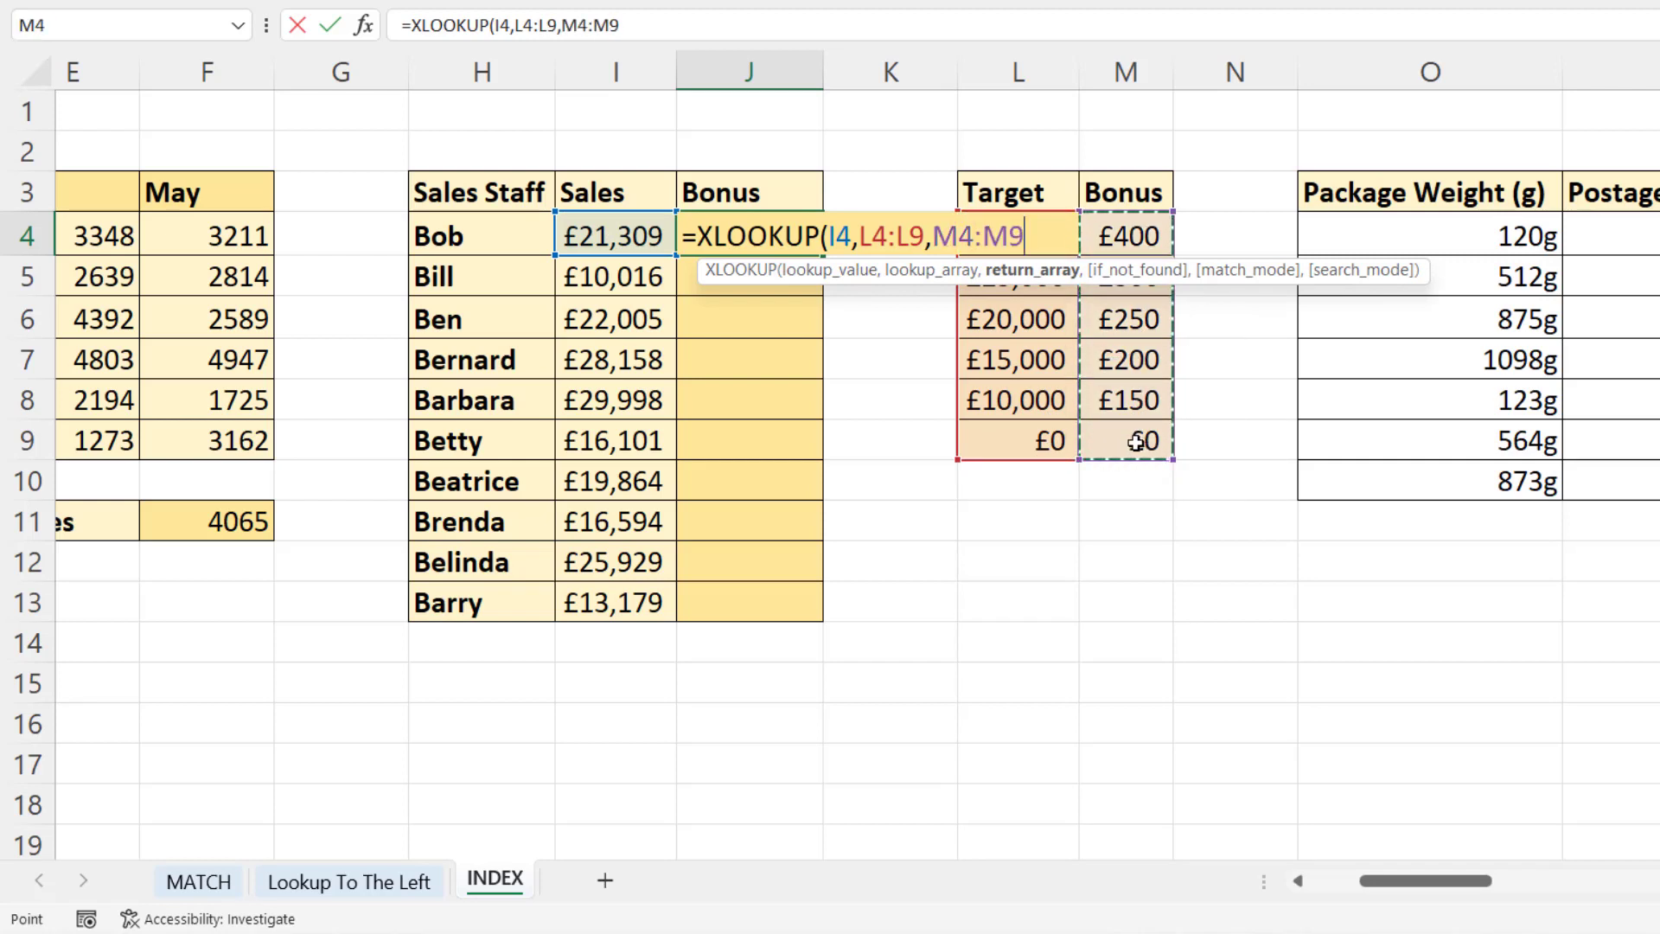
pyautogui.write(',,')
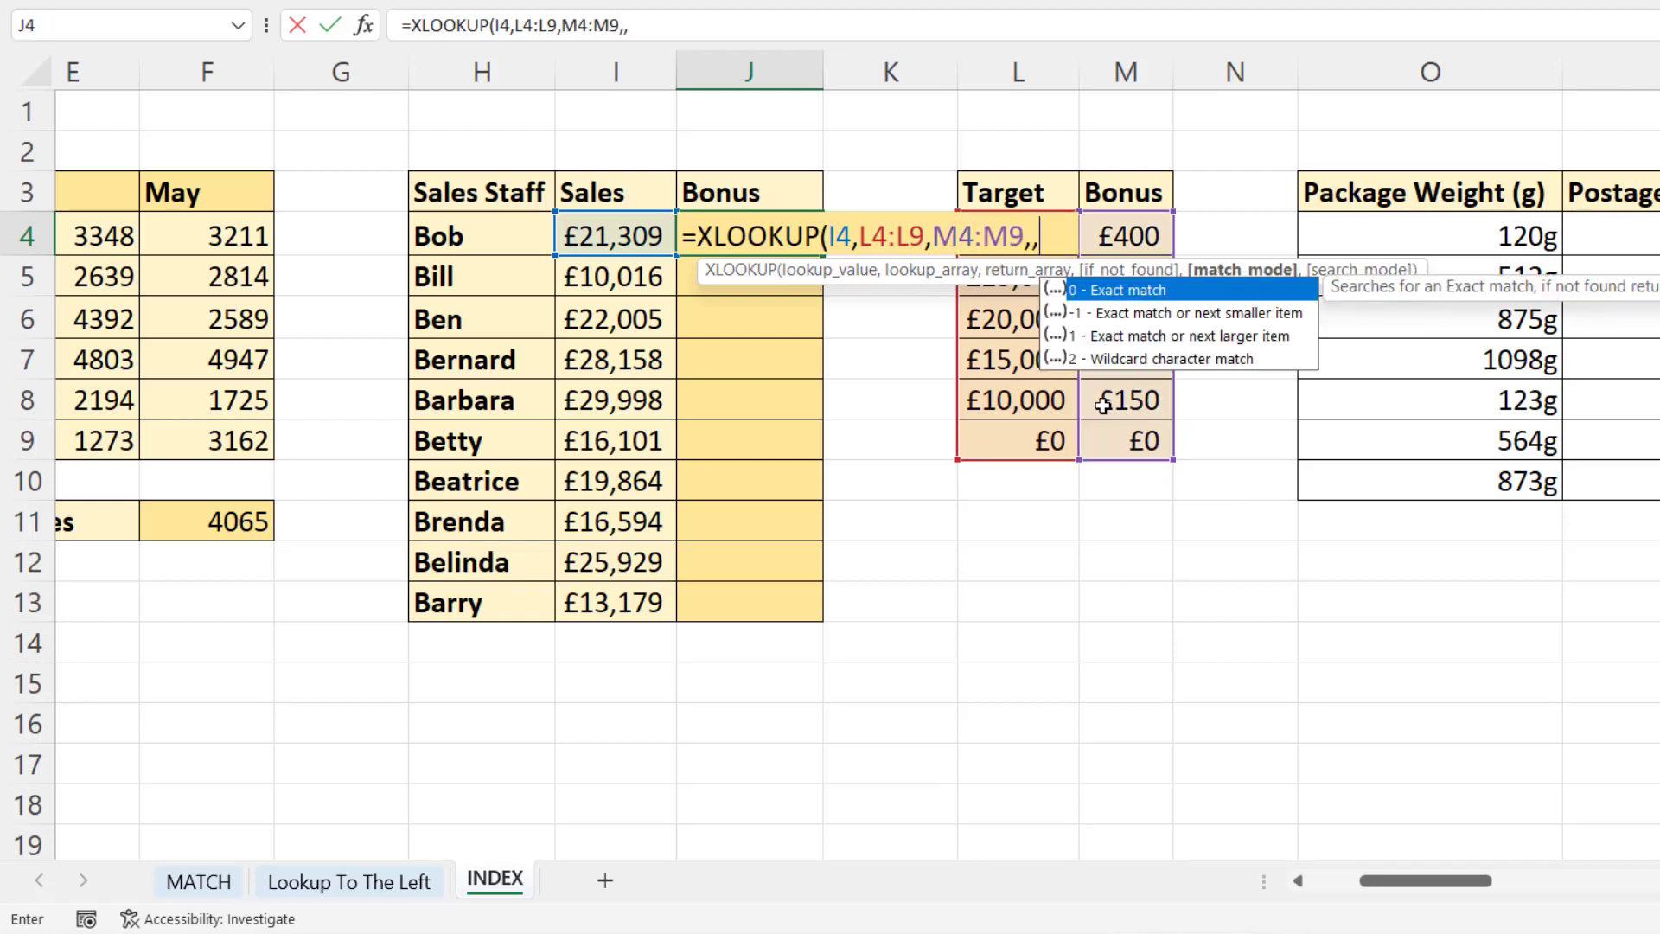
pyautogui.doubleClick(1135, 315)
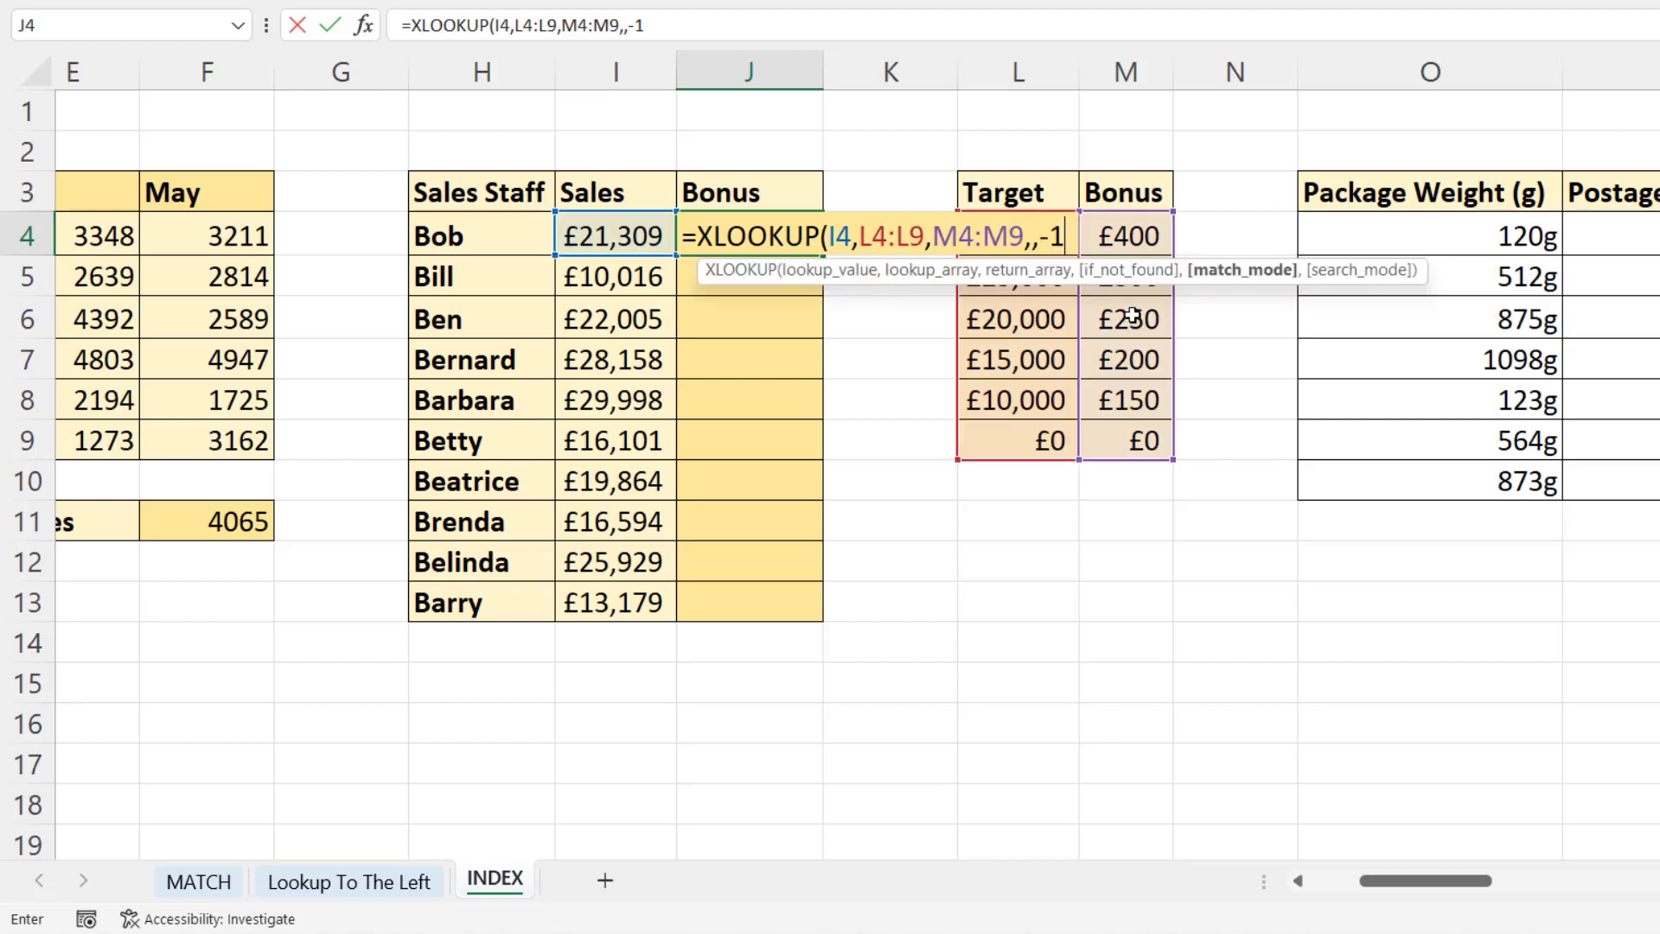
pyautogui.write(')')
# Make the XLOOKUP ranges in J4 absolute as $L$4:$L$9 and $M$4:$M$9, and fill the formula down to J13.
pyautogui.click(804, 236)
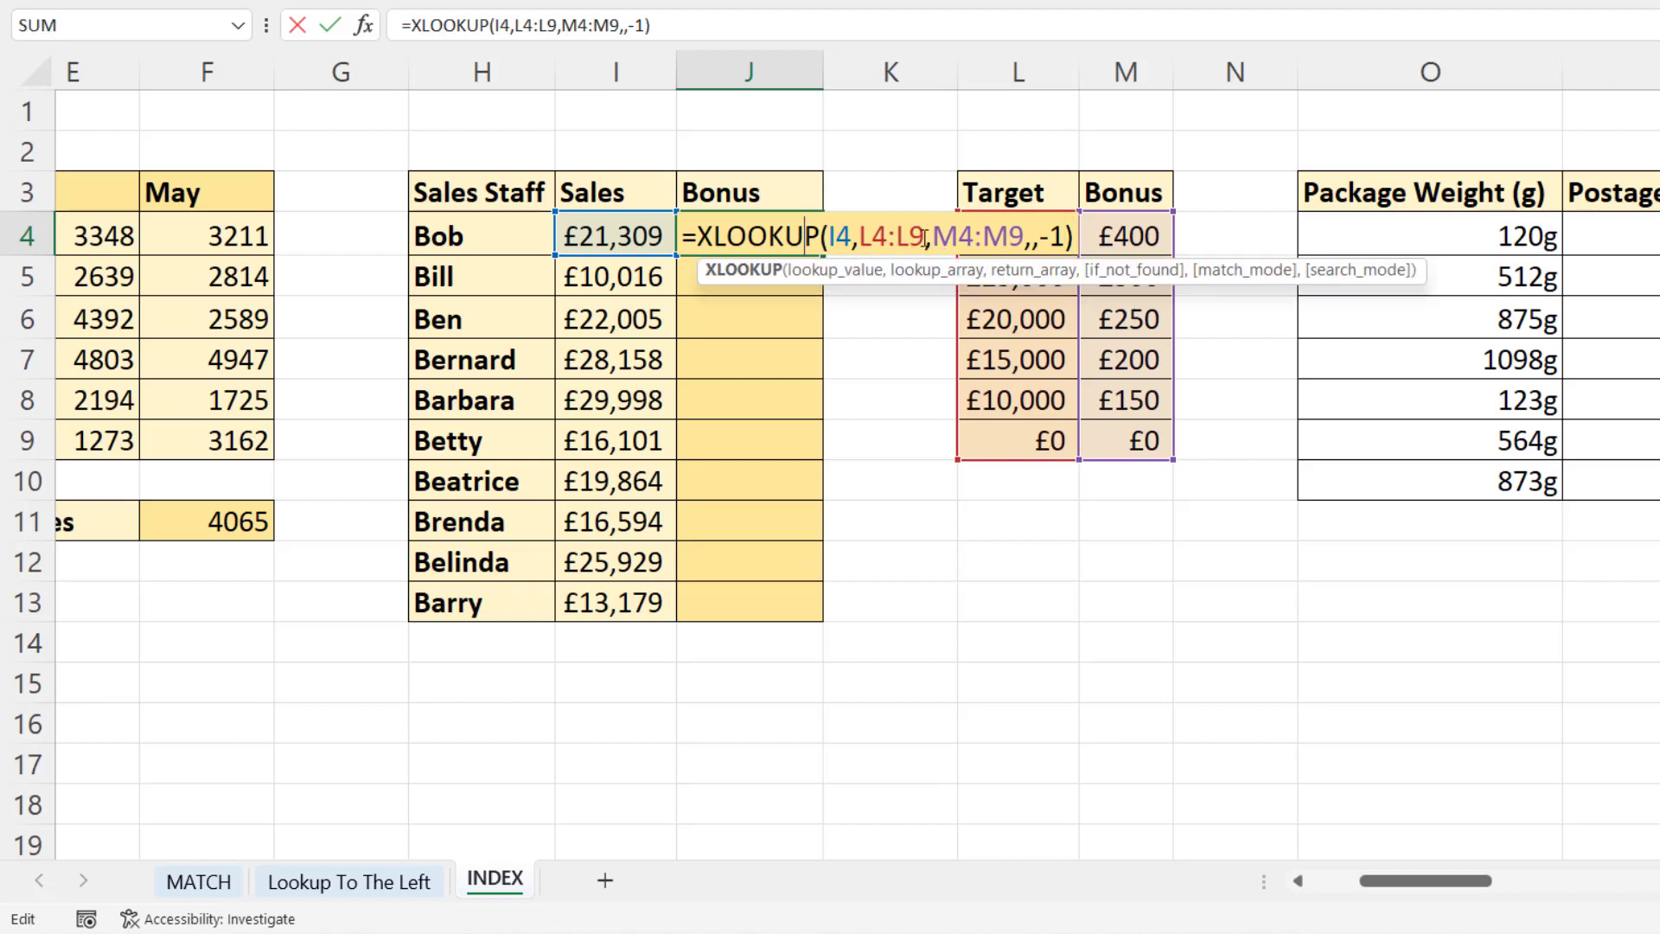
pyautogui.moveTo(925, 236); pyautogui.dragTo(859, 234)
pyautogui.press('F4')
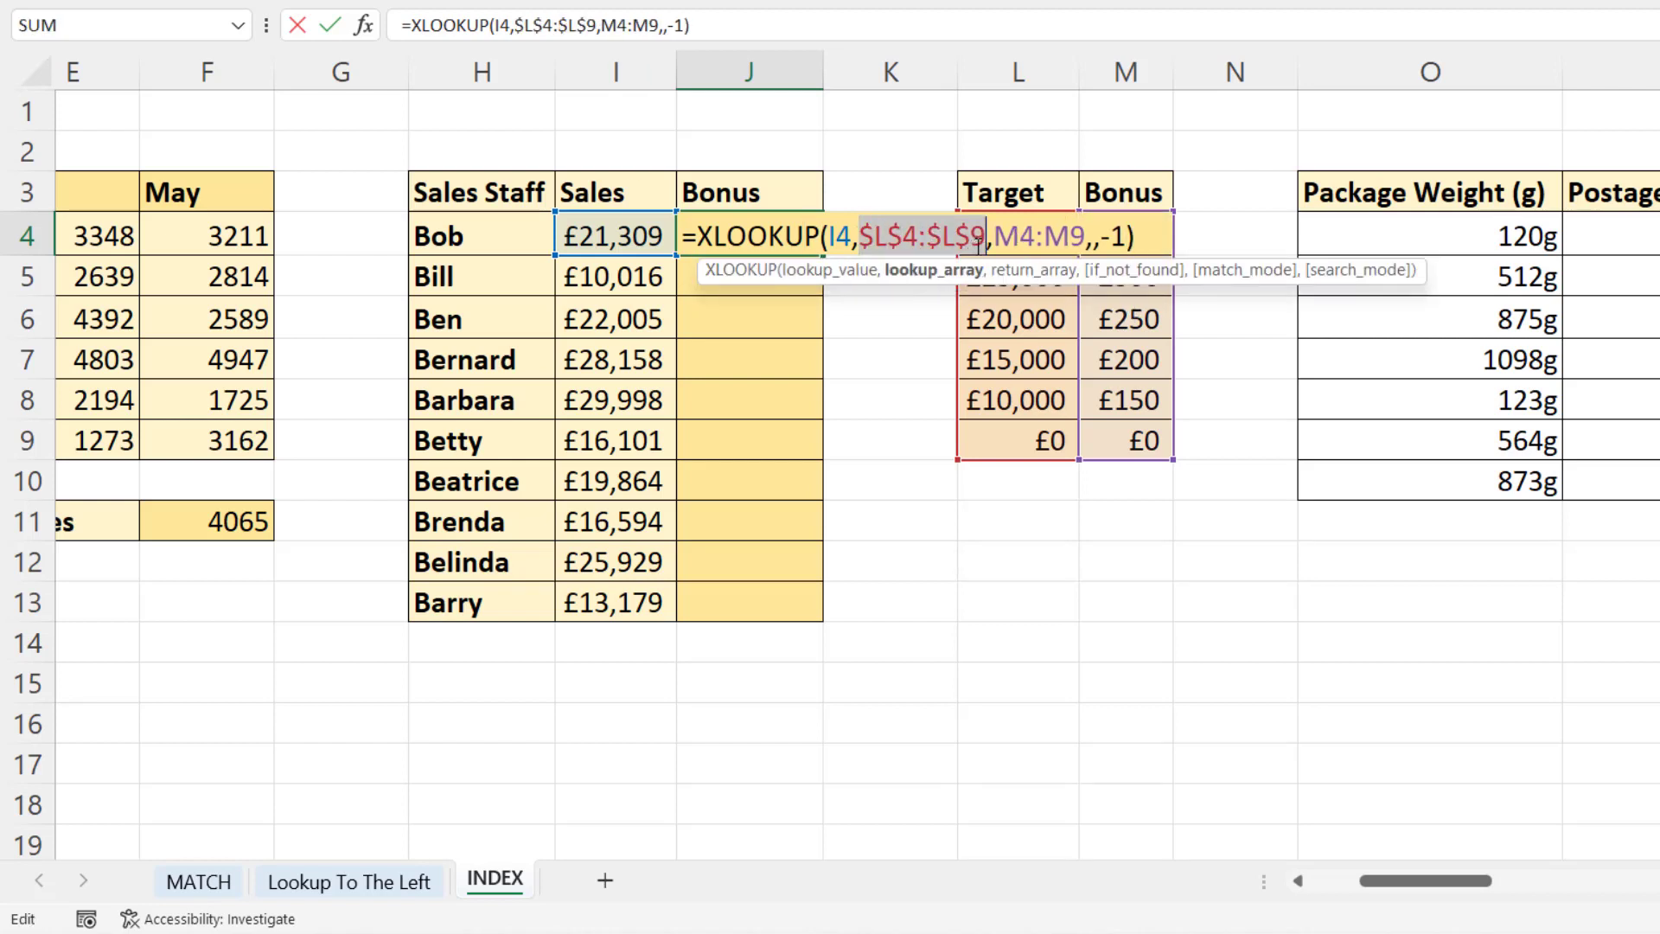
pyautogui.moveTo(995, 236); pyautogui.dragTo(1086, 236)
pyautogui.press('F4')
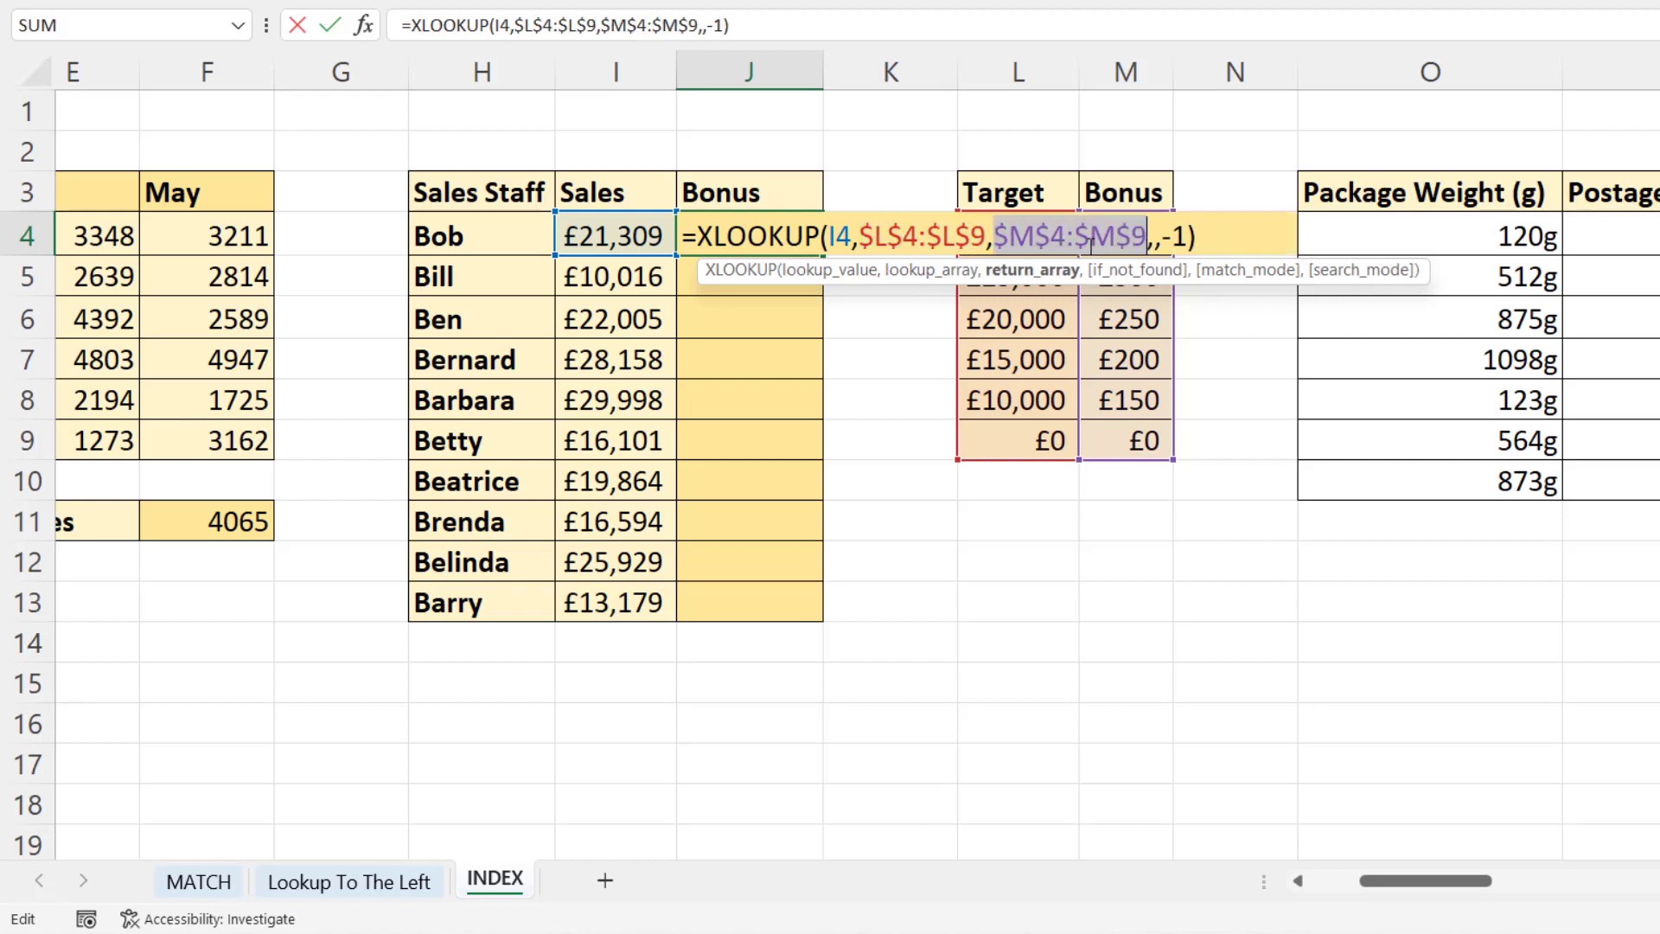
pyautogui.press('Return')
pyautogui.click(796, 233)
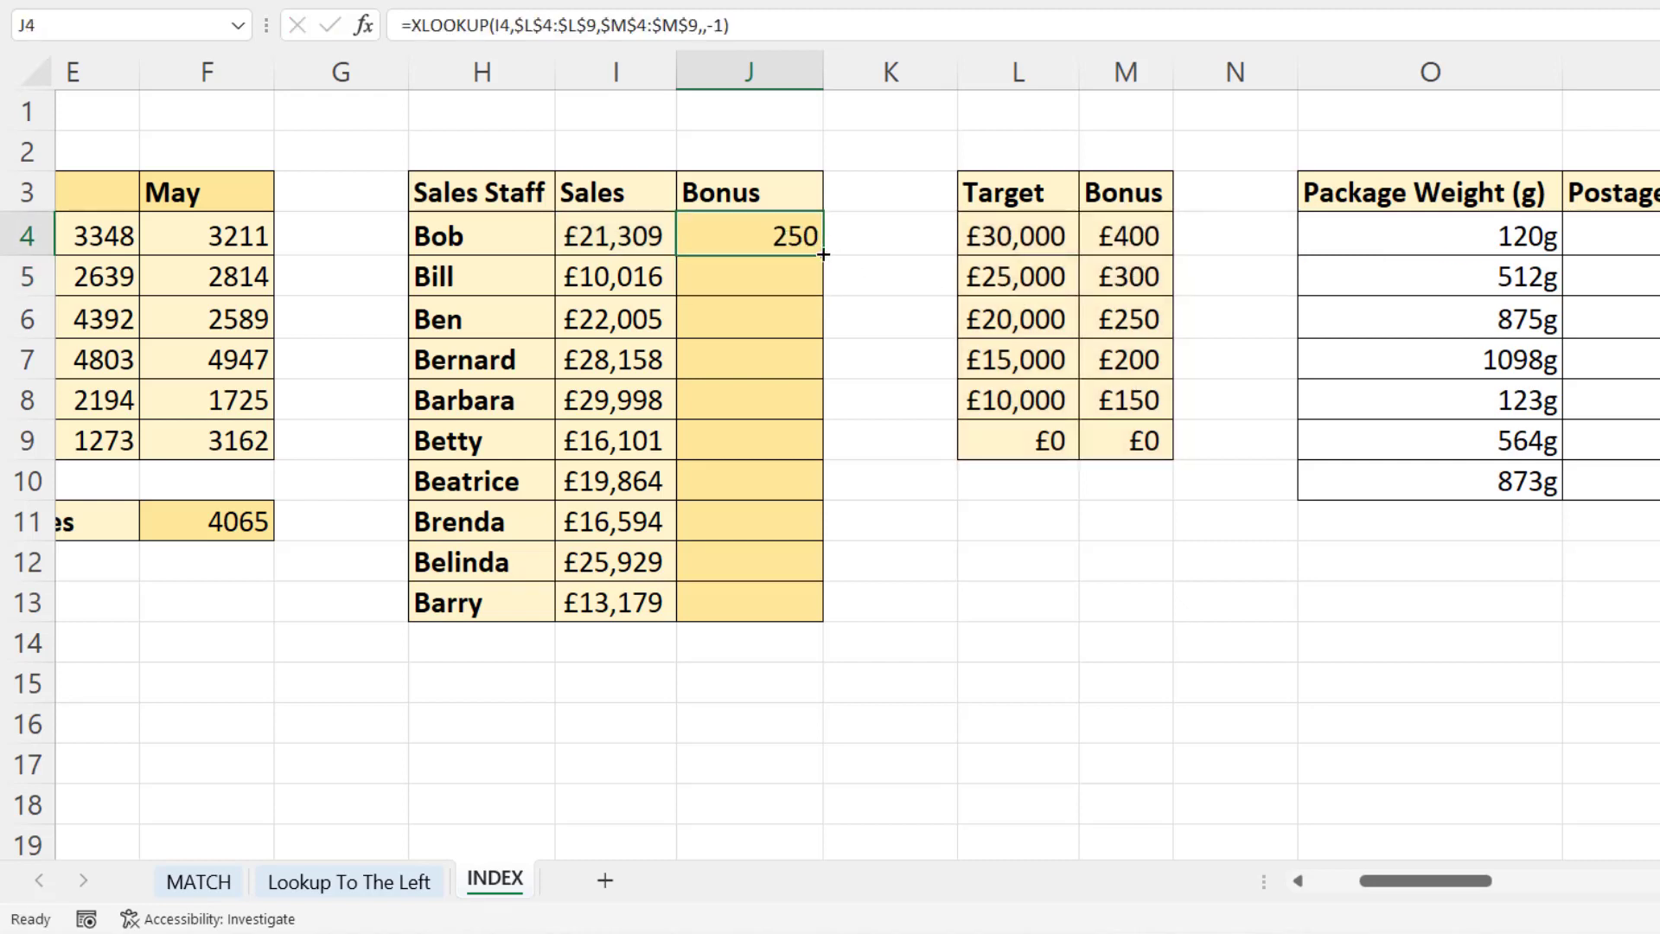
pyautogui.doubleClick(823, 254)
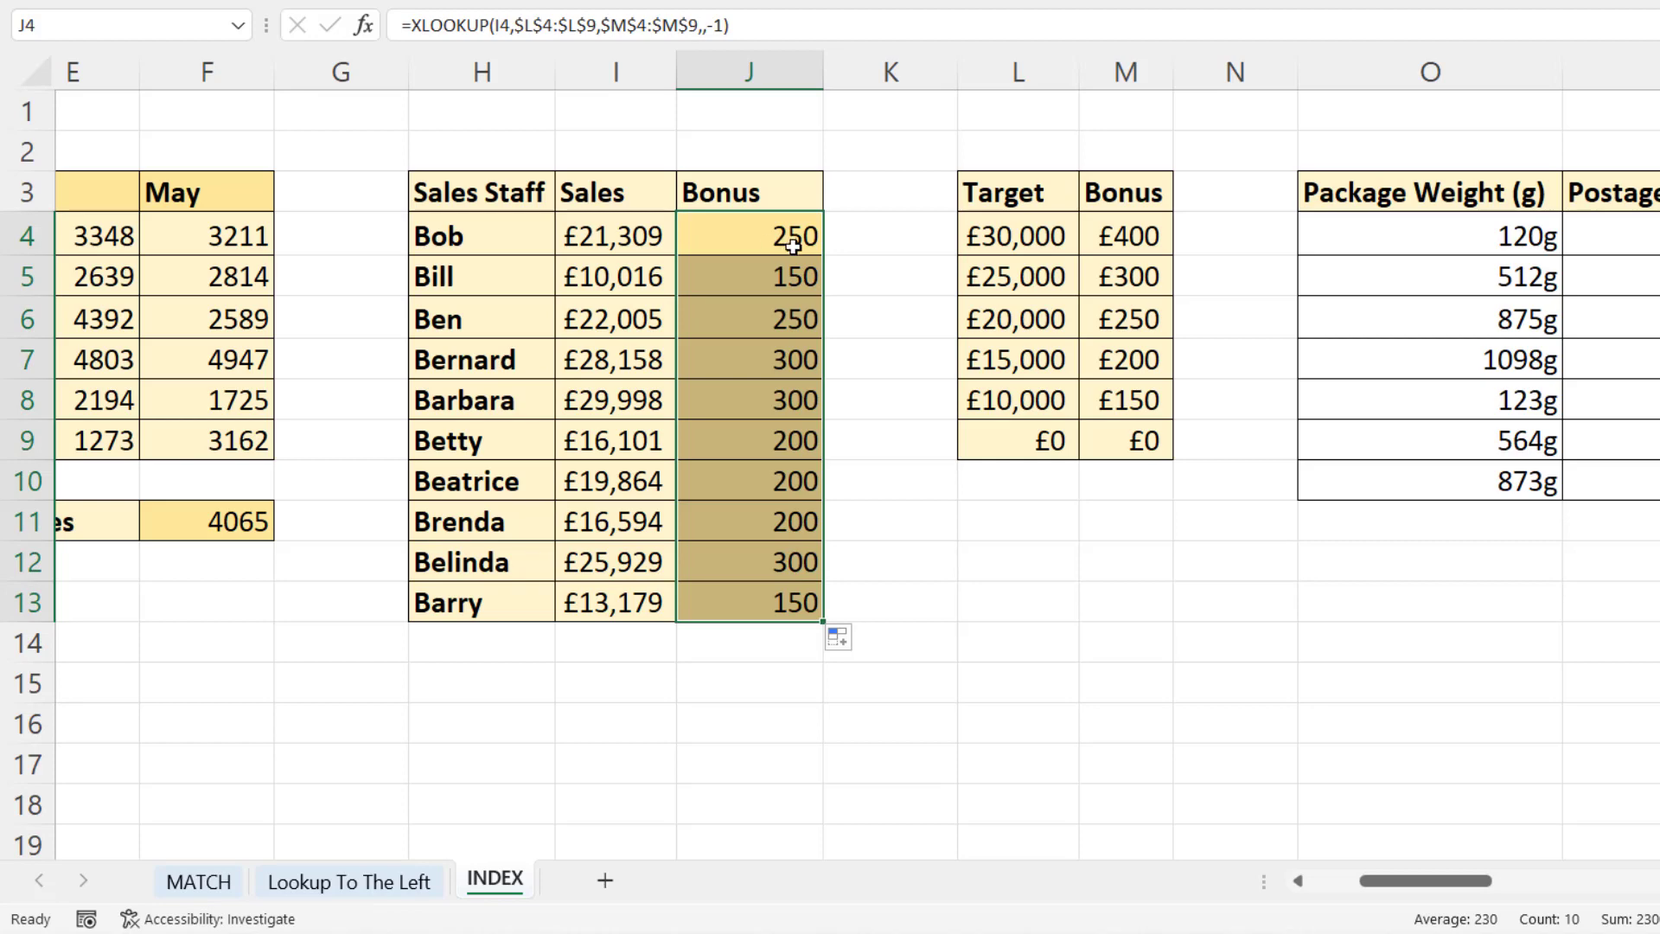
# Widen column Q beside the Postage Cost table and begin a MATCH formula in P4 with O4 as the lookup value.
pyautogui.moveTo(1440, 882); pyautogui.dragTo(1504, 872)
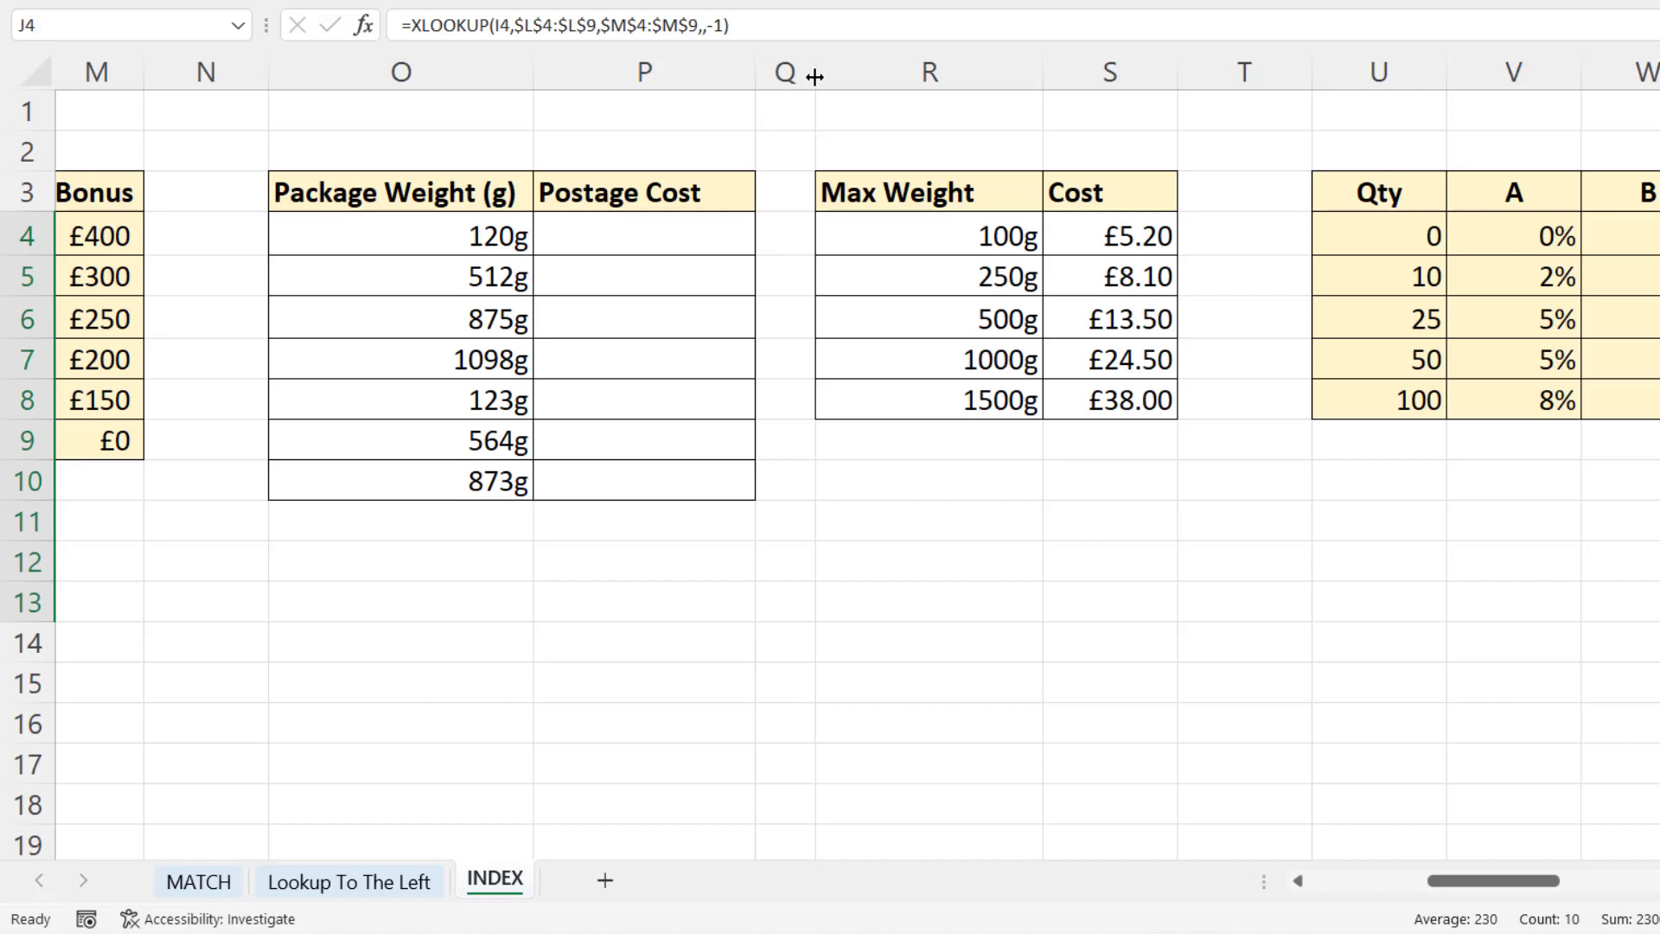
pyautogui.moveTo(816, 72); pyautogui.dragTo(988, 75)
pyautogui.click(688, 237)
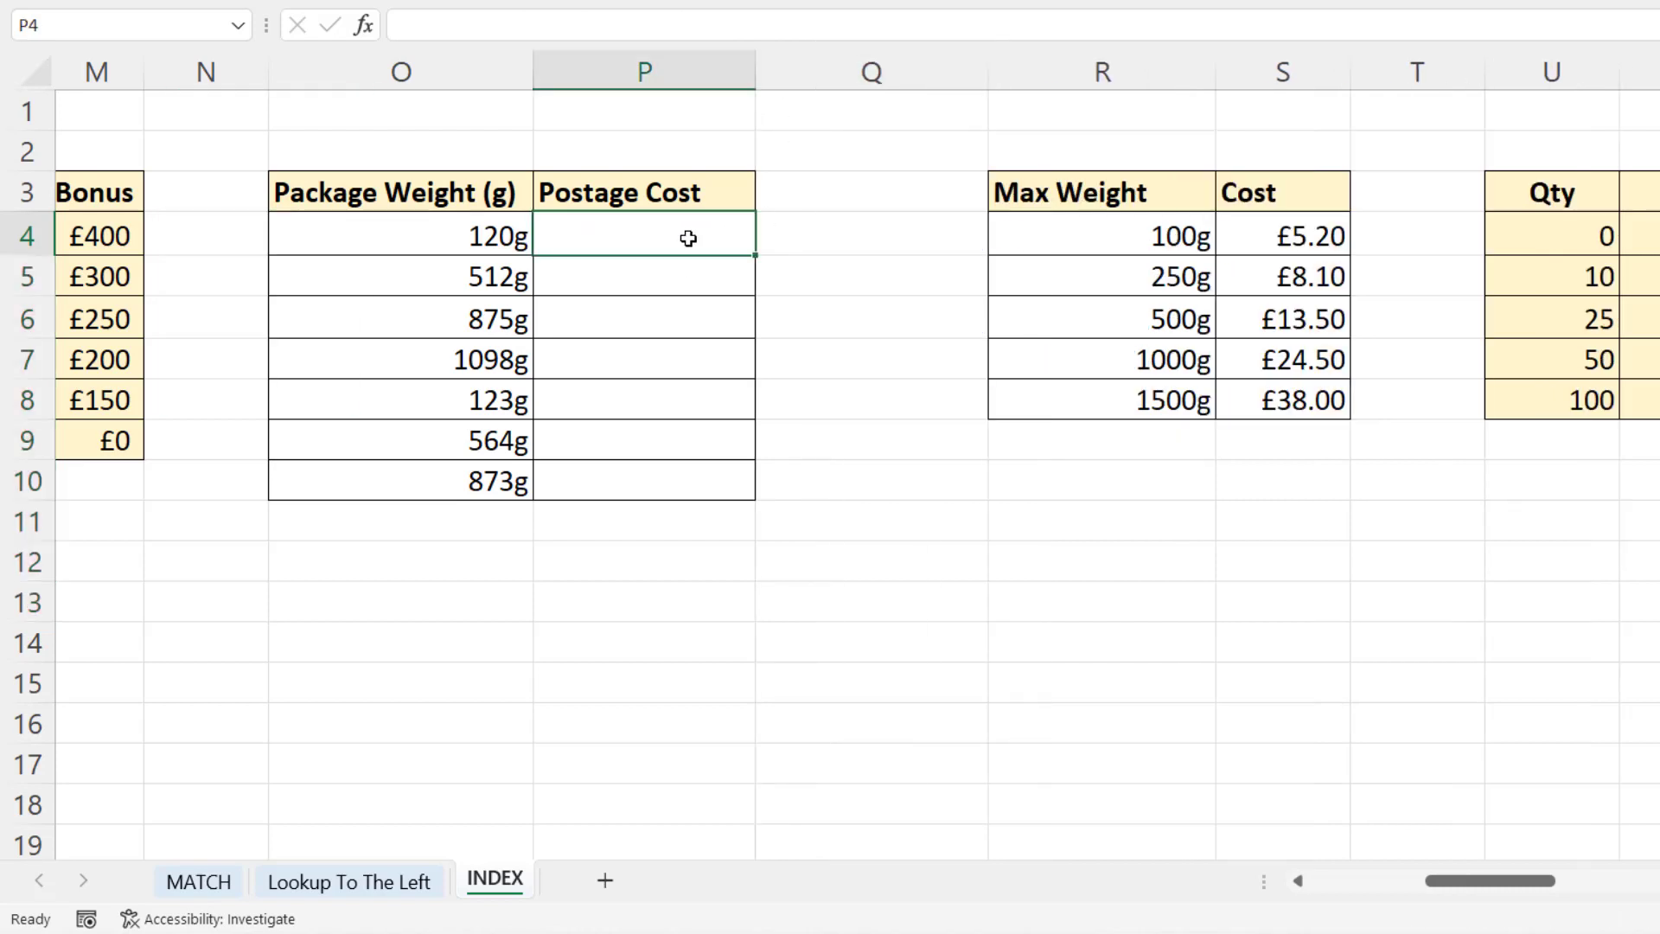
pyautogui.write('=match')
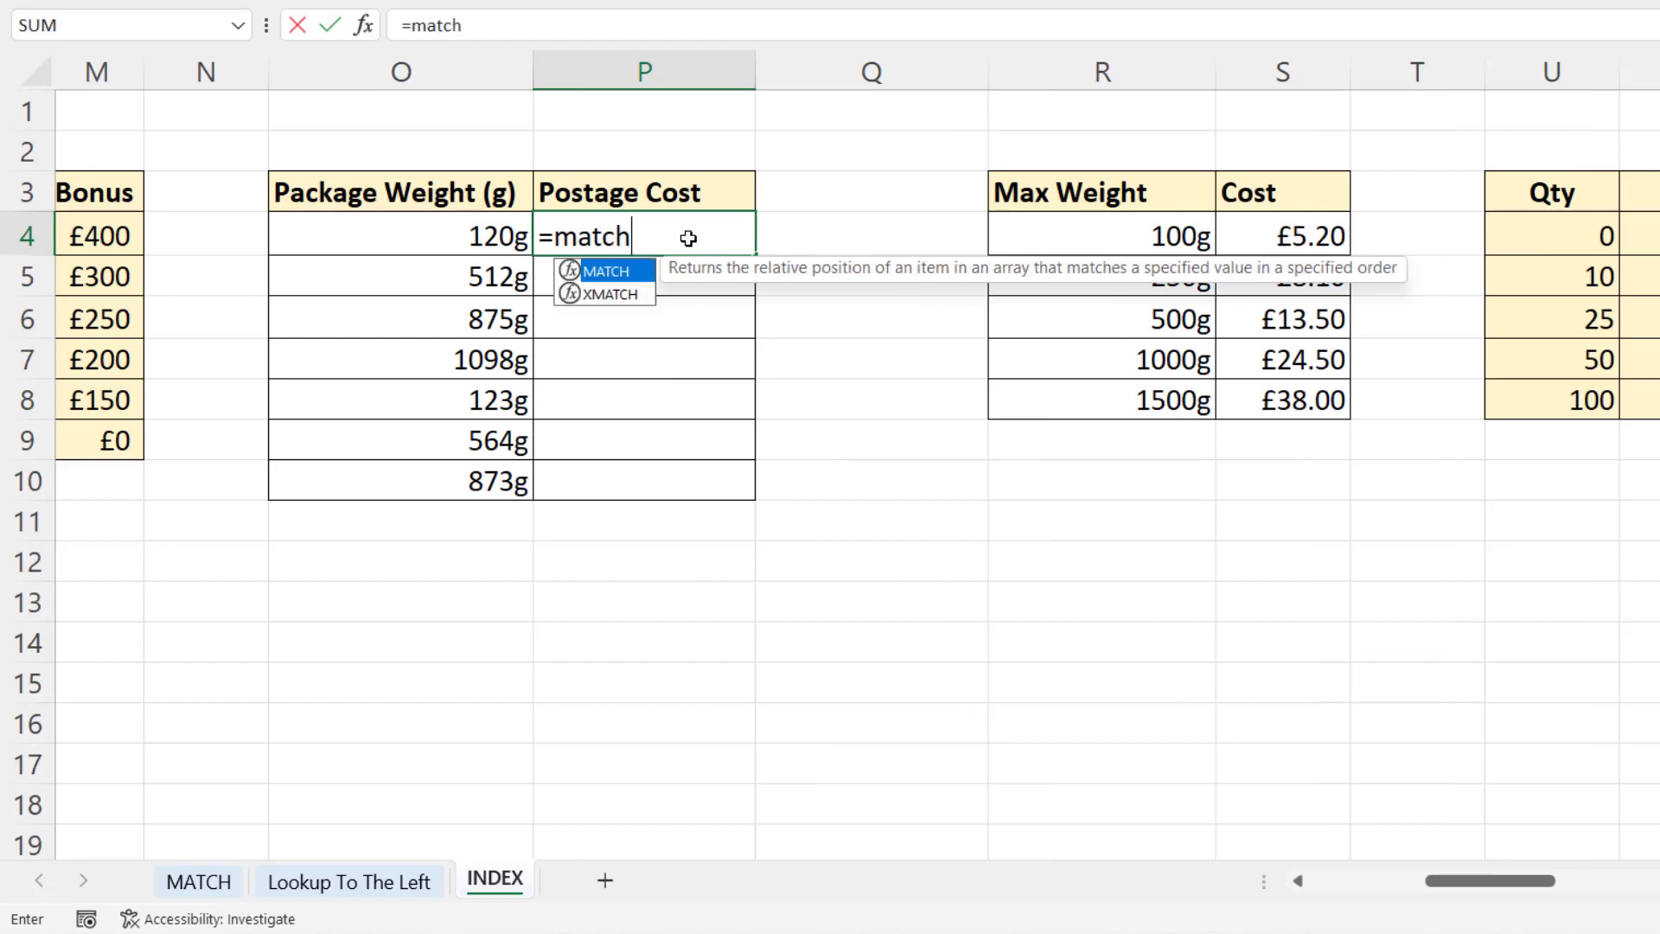
pyautogui.write('(')
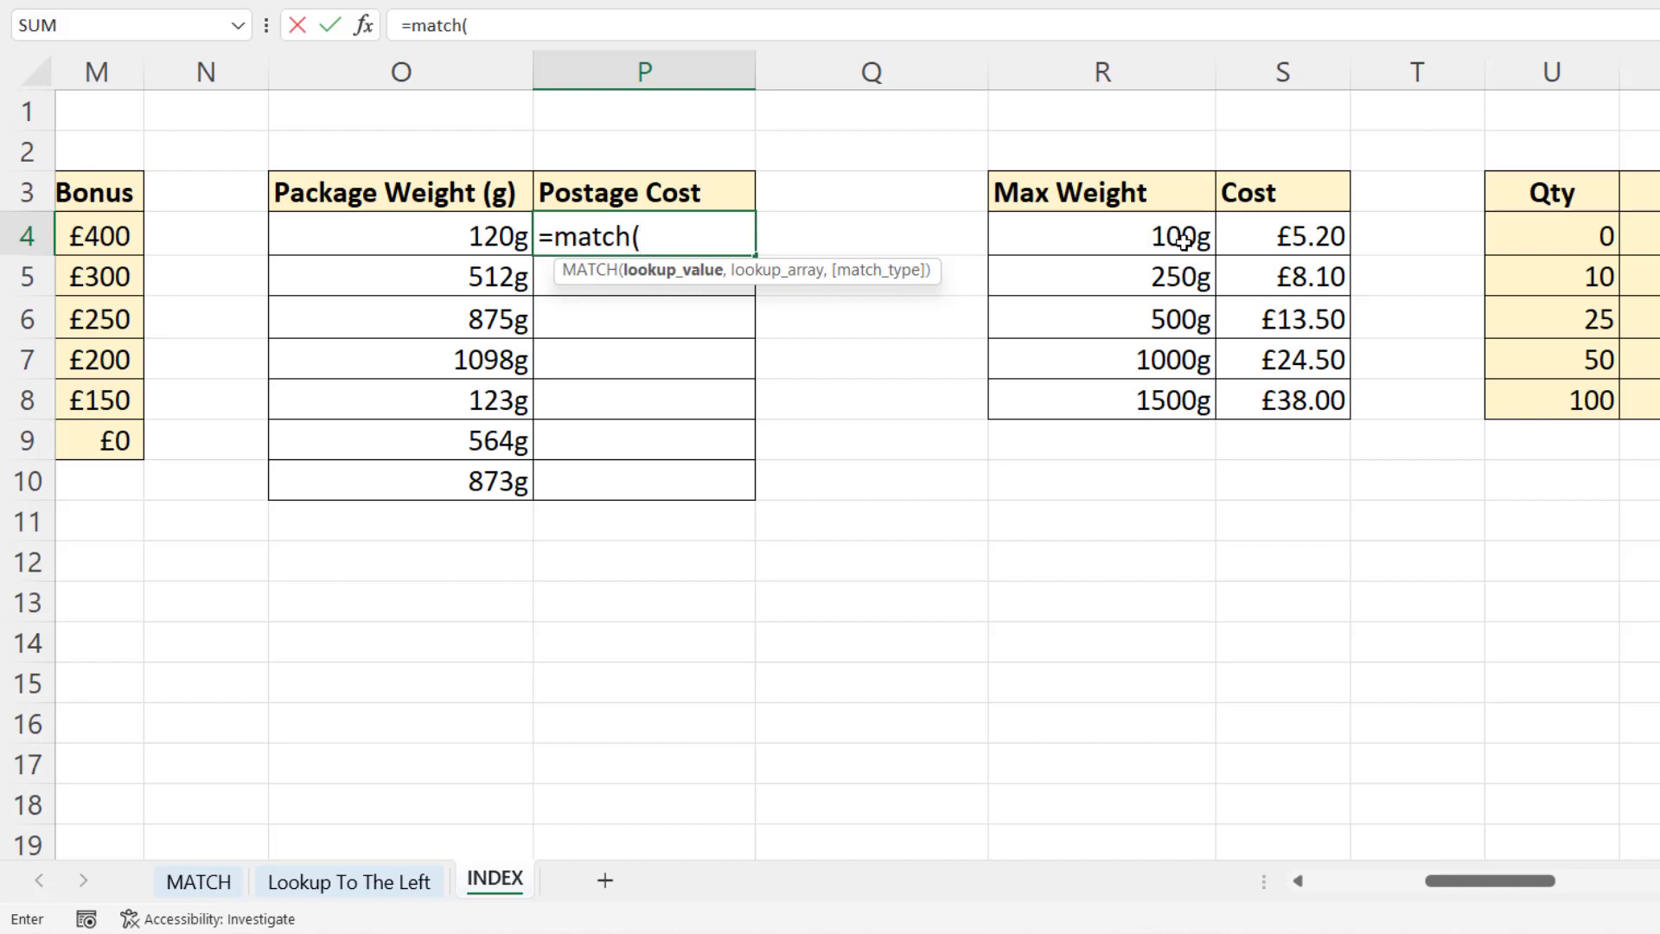
pyautogui.click(499, 235)
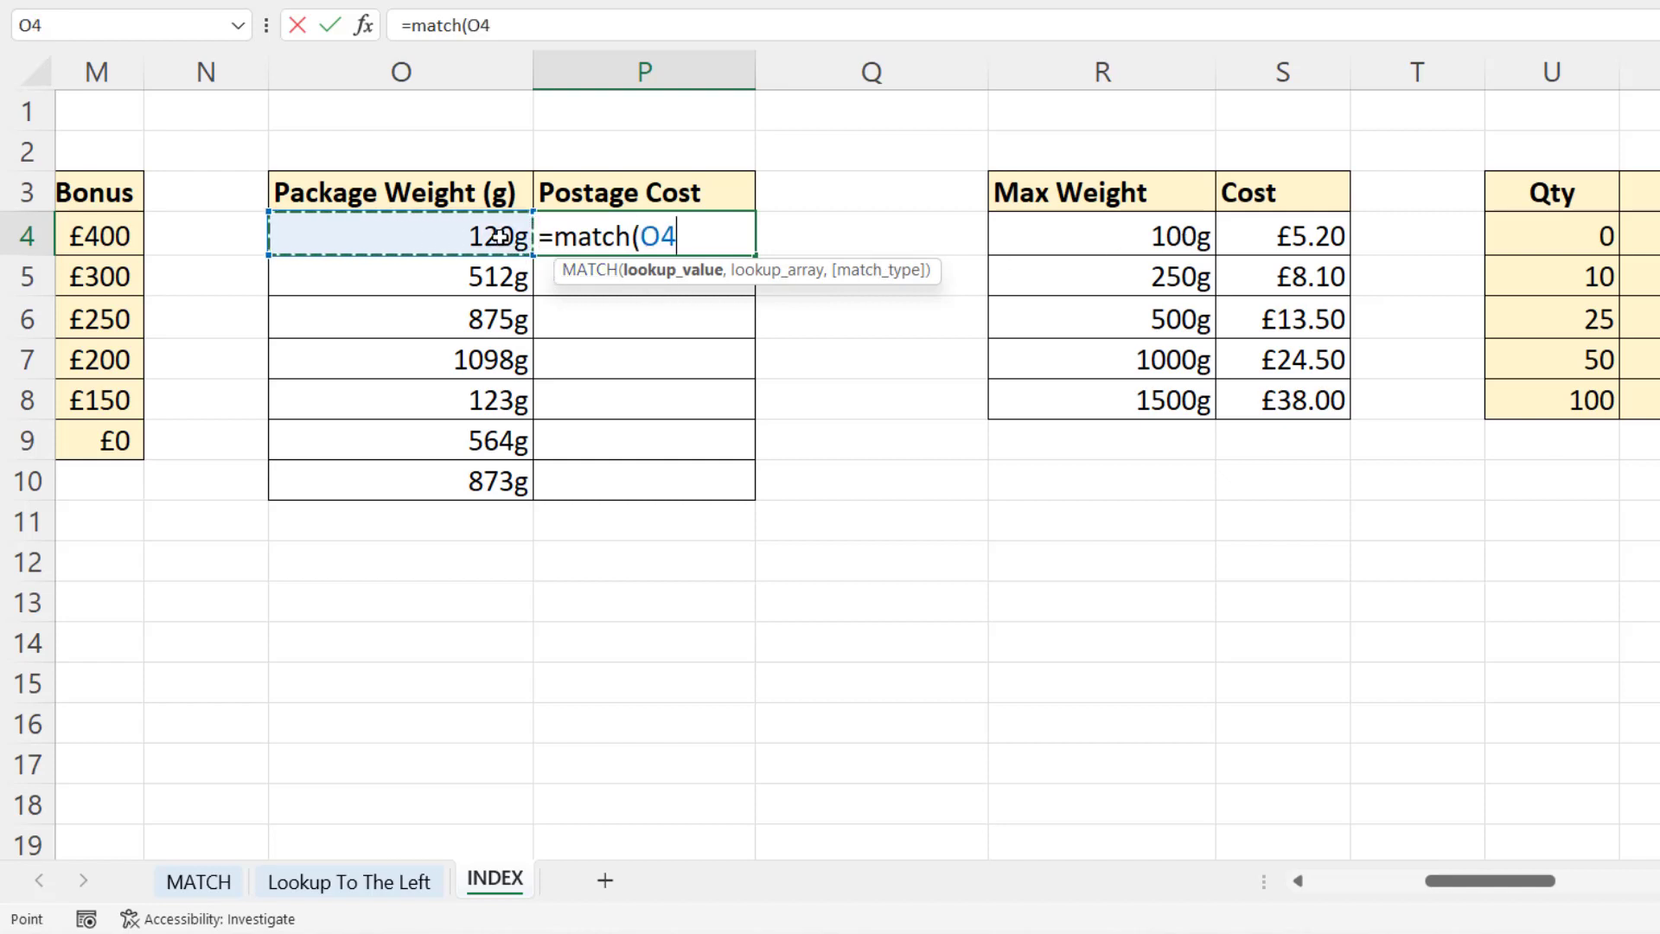
pyautogui.write(',')
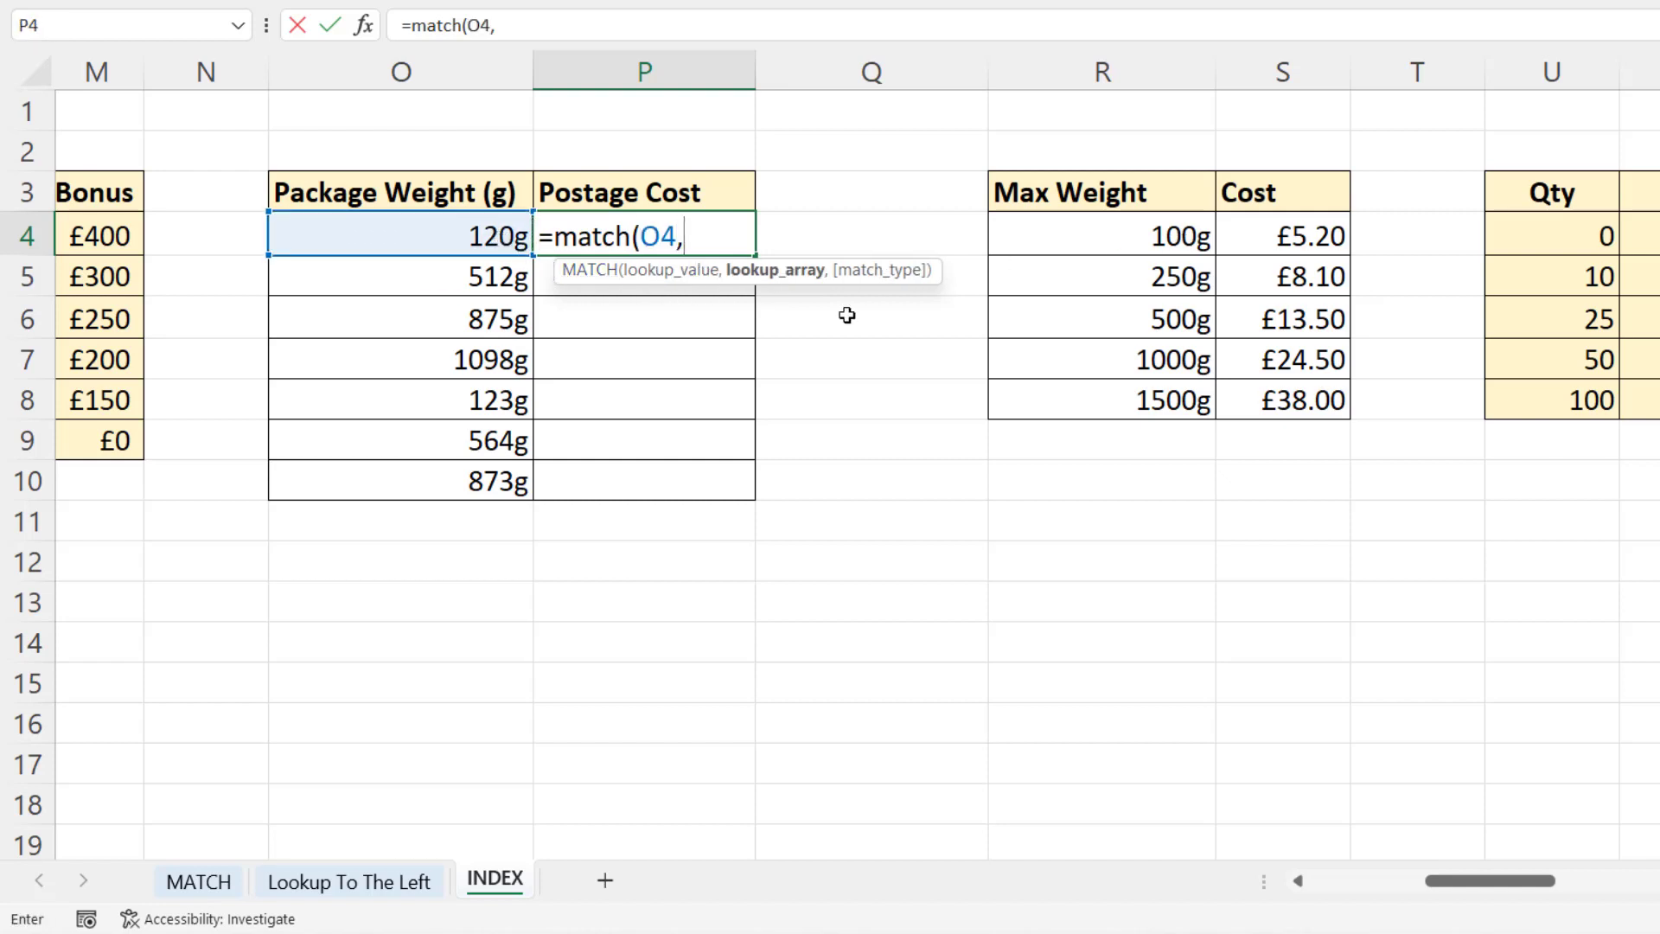
# Complete the P4 MATCH with absolute lookup array $R$4:$R$8 and match type -1, and fill the formula down to P10.
pyautogui.moveTo(1158, 237); pyautogui.dragTo(1152, 403)
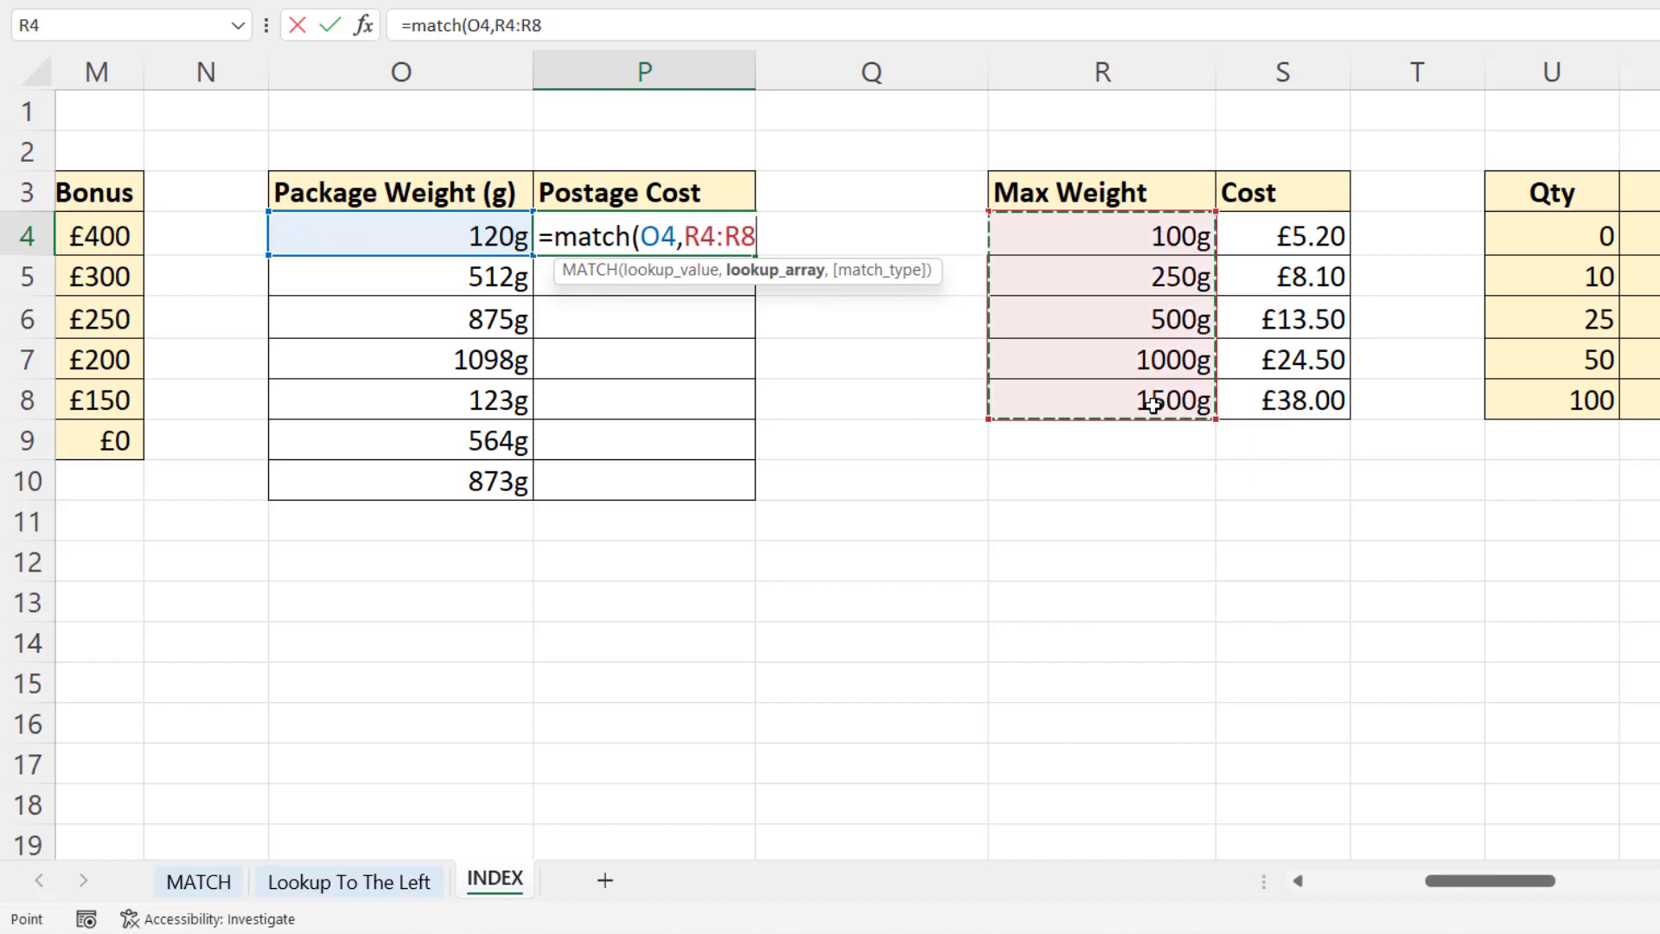
pyautogui.press('F4')
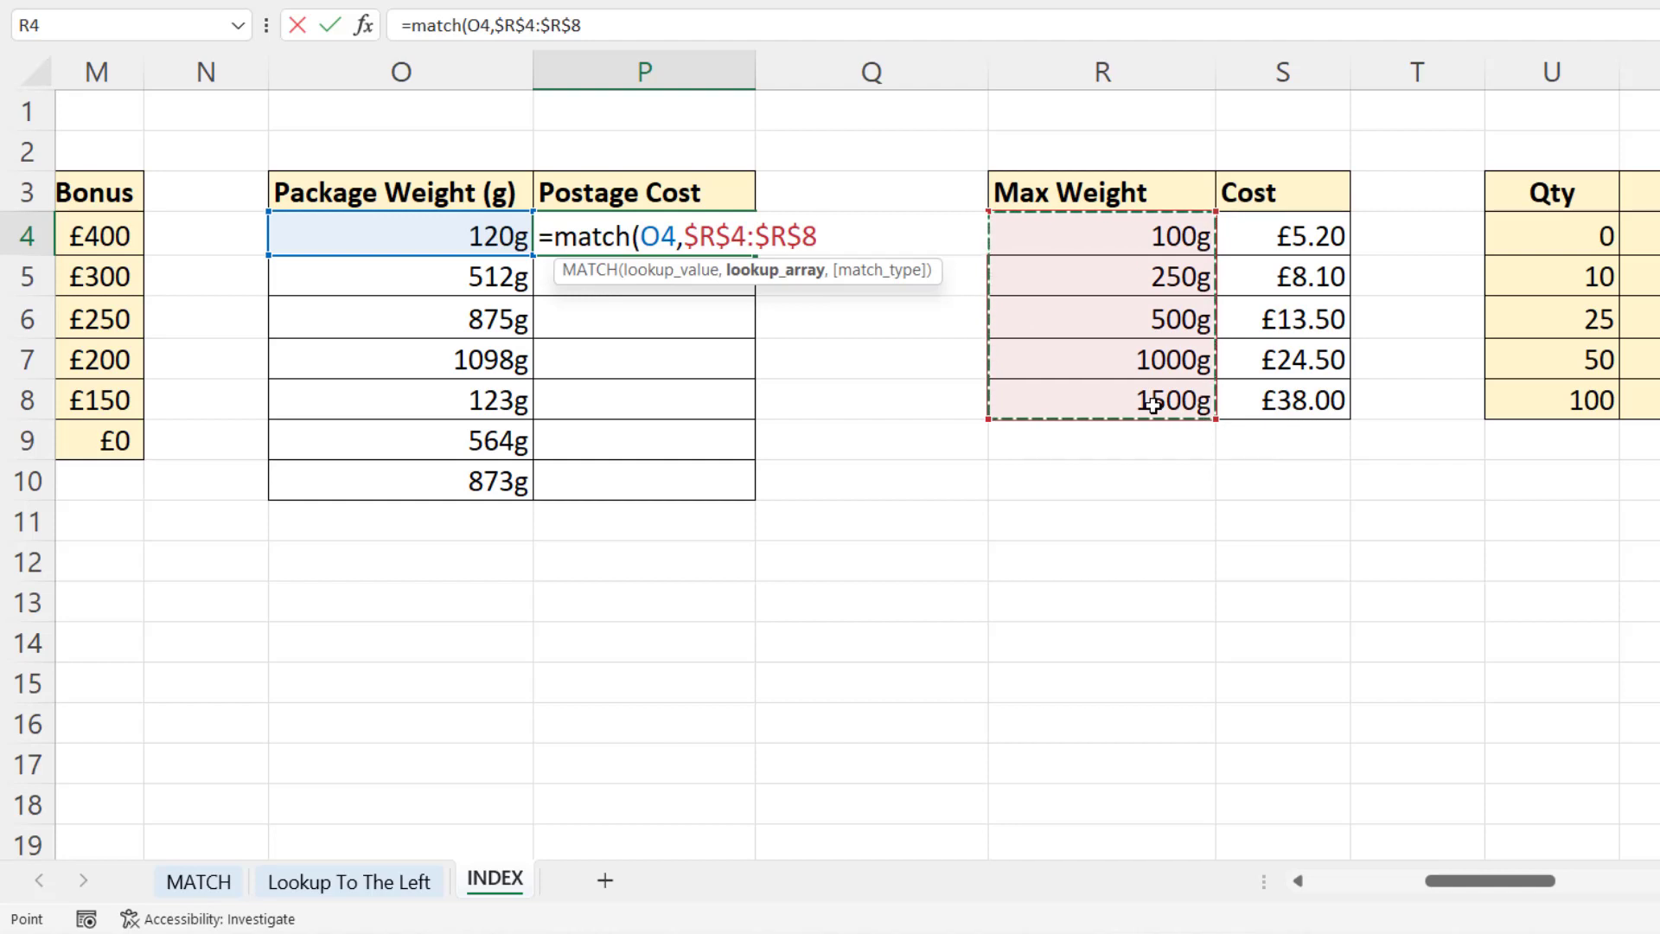
pyautogui.write(',')
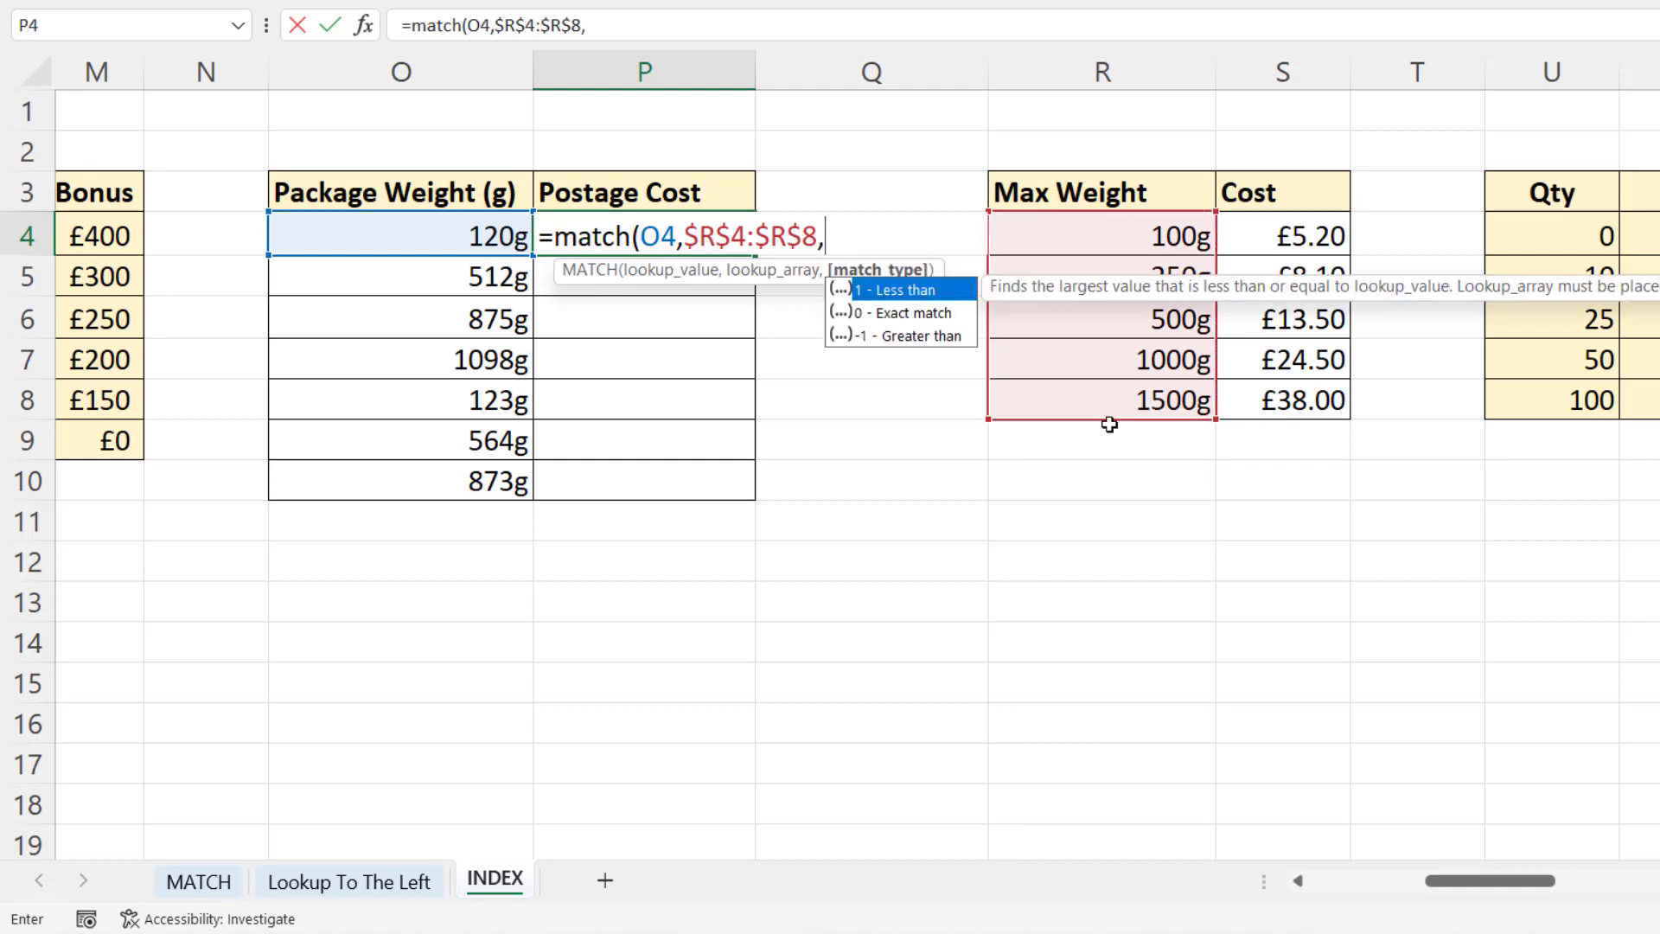
pyautogui.click(910, 337)
pyautogui.doubleClick(907, 340)
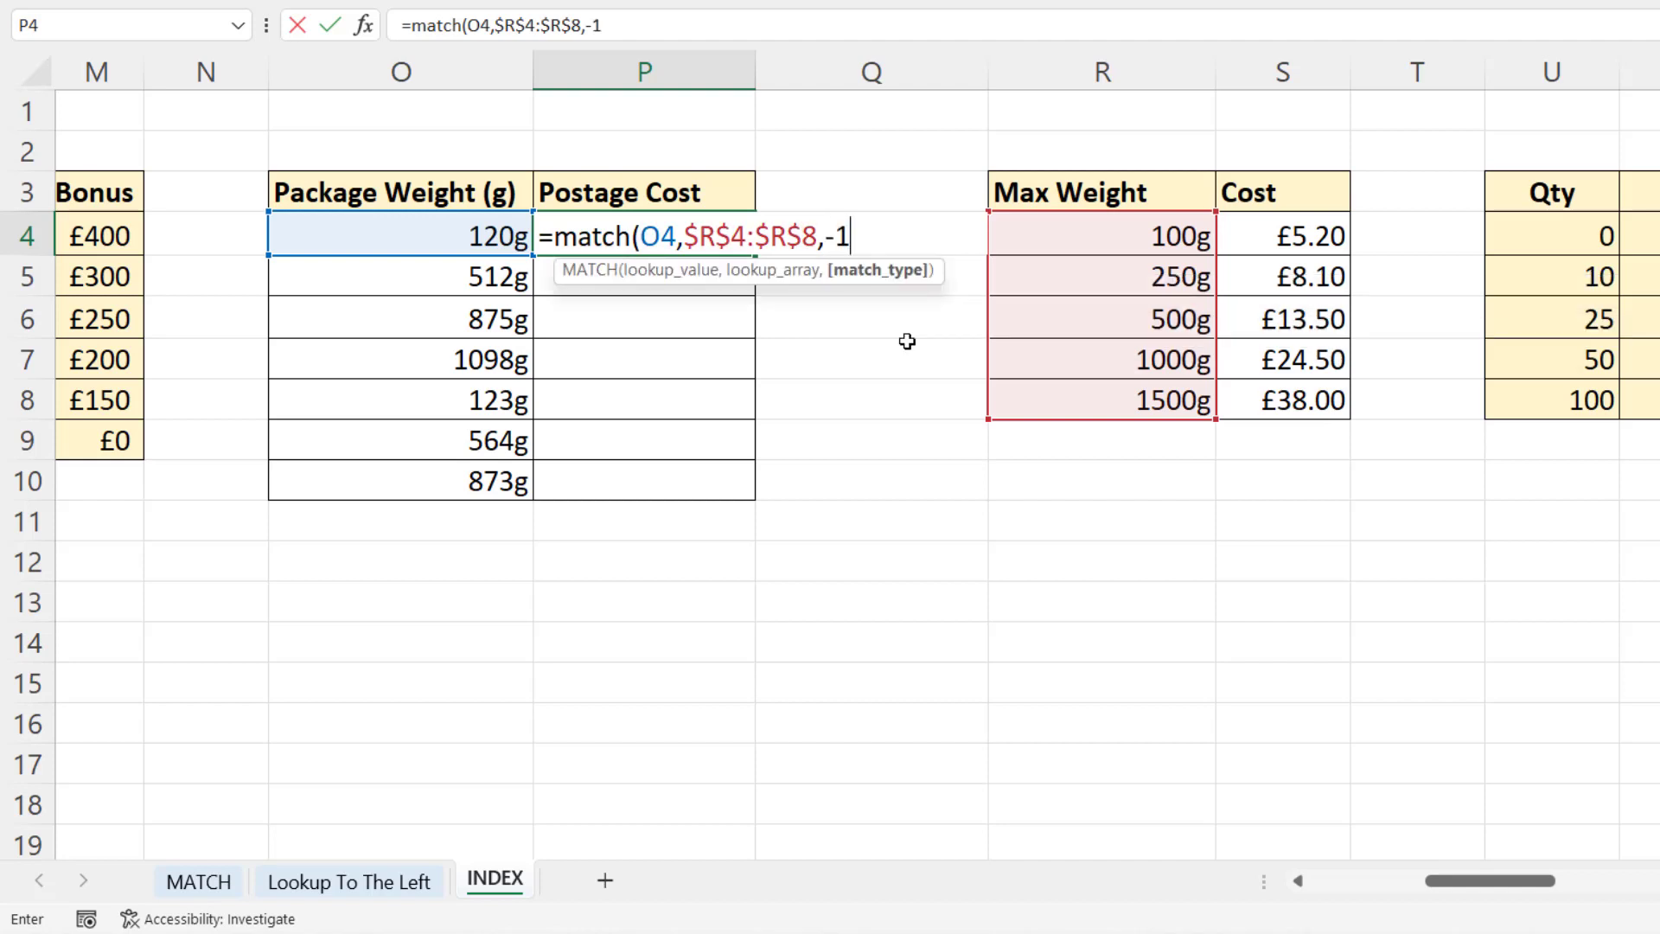
pyautogui.write(')')
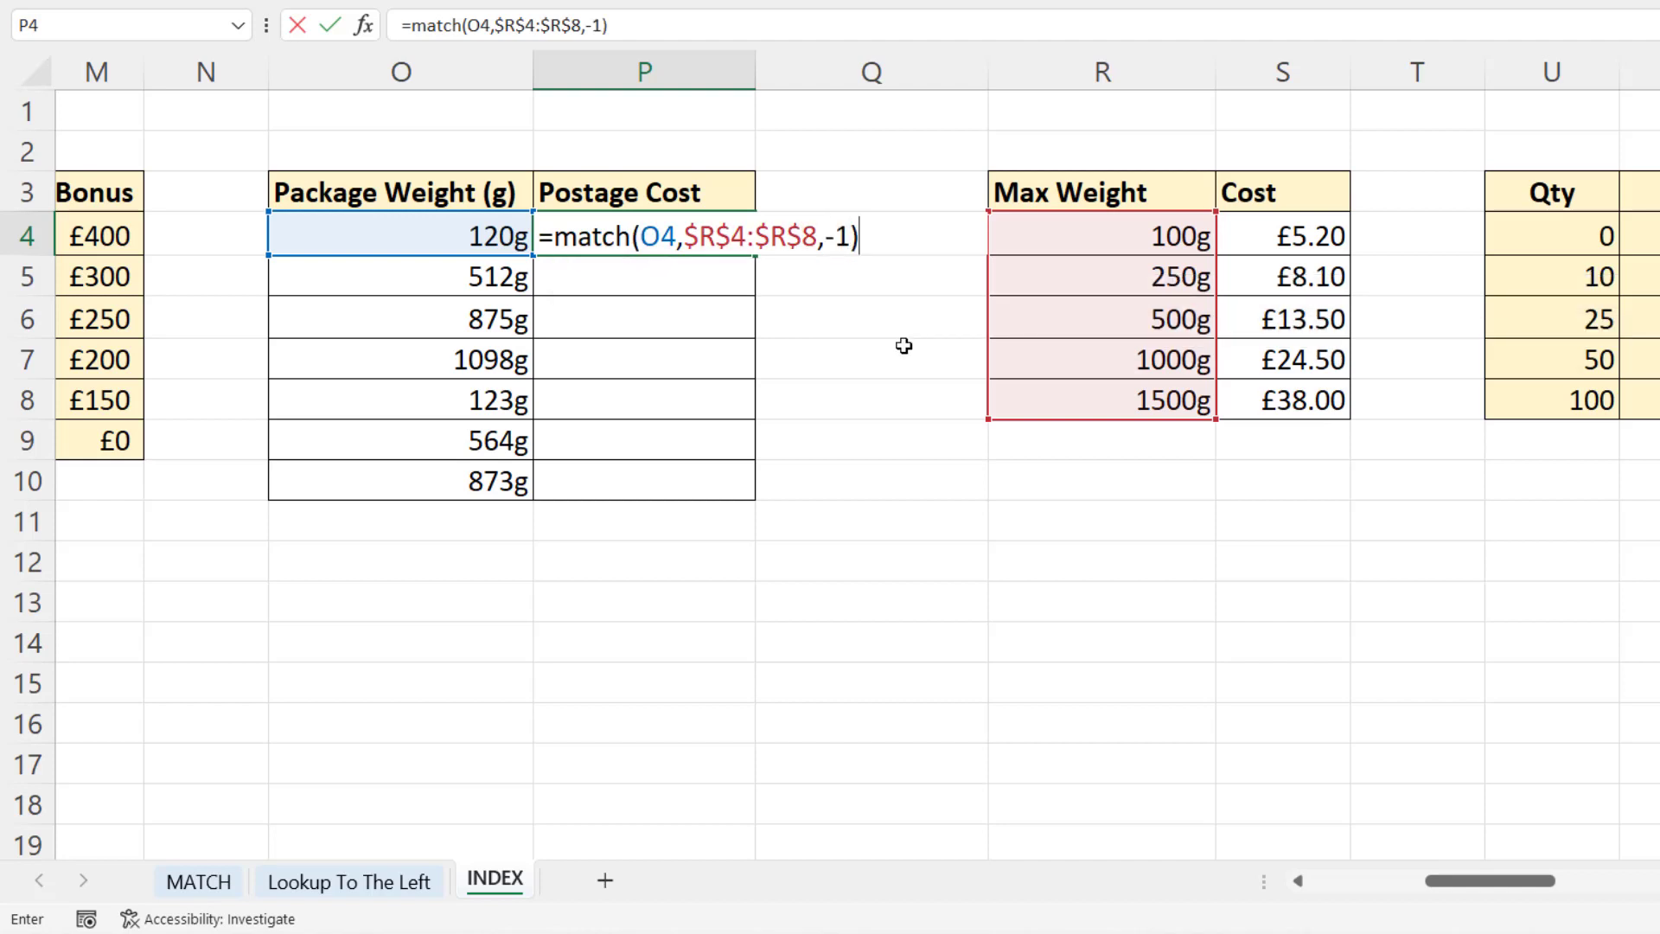
pyautogui.press('Return')
pyautogui.click(710, 235)
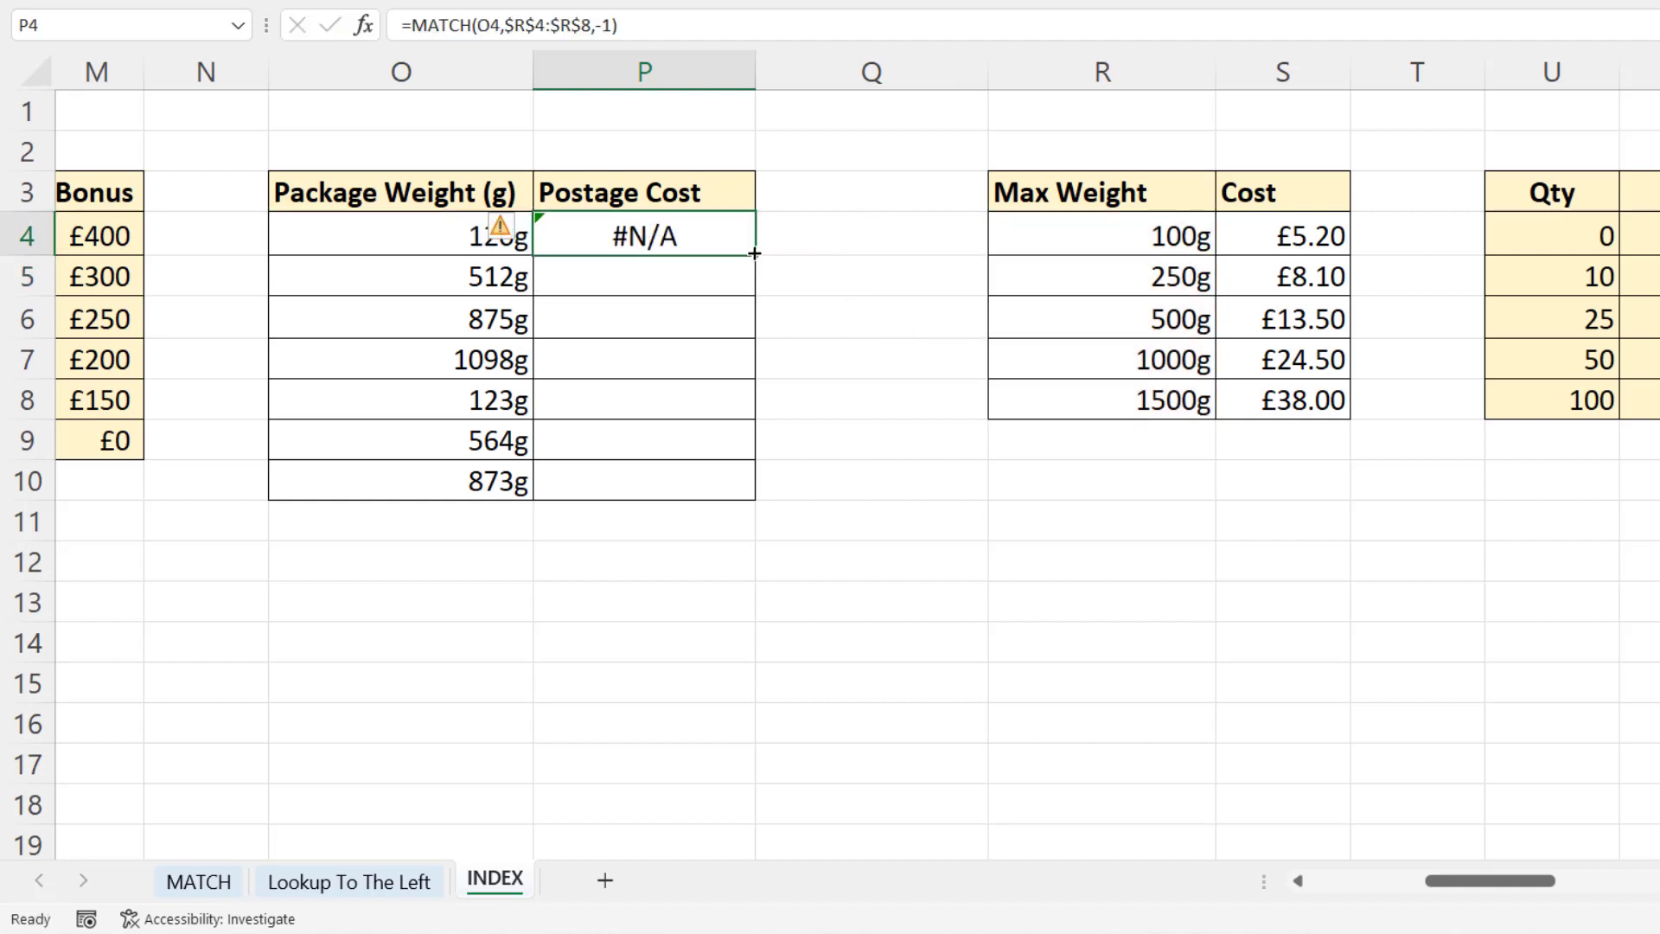
pyautogui.doubleClick(754, 254)
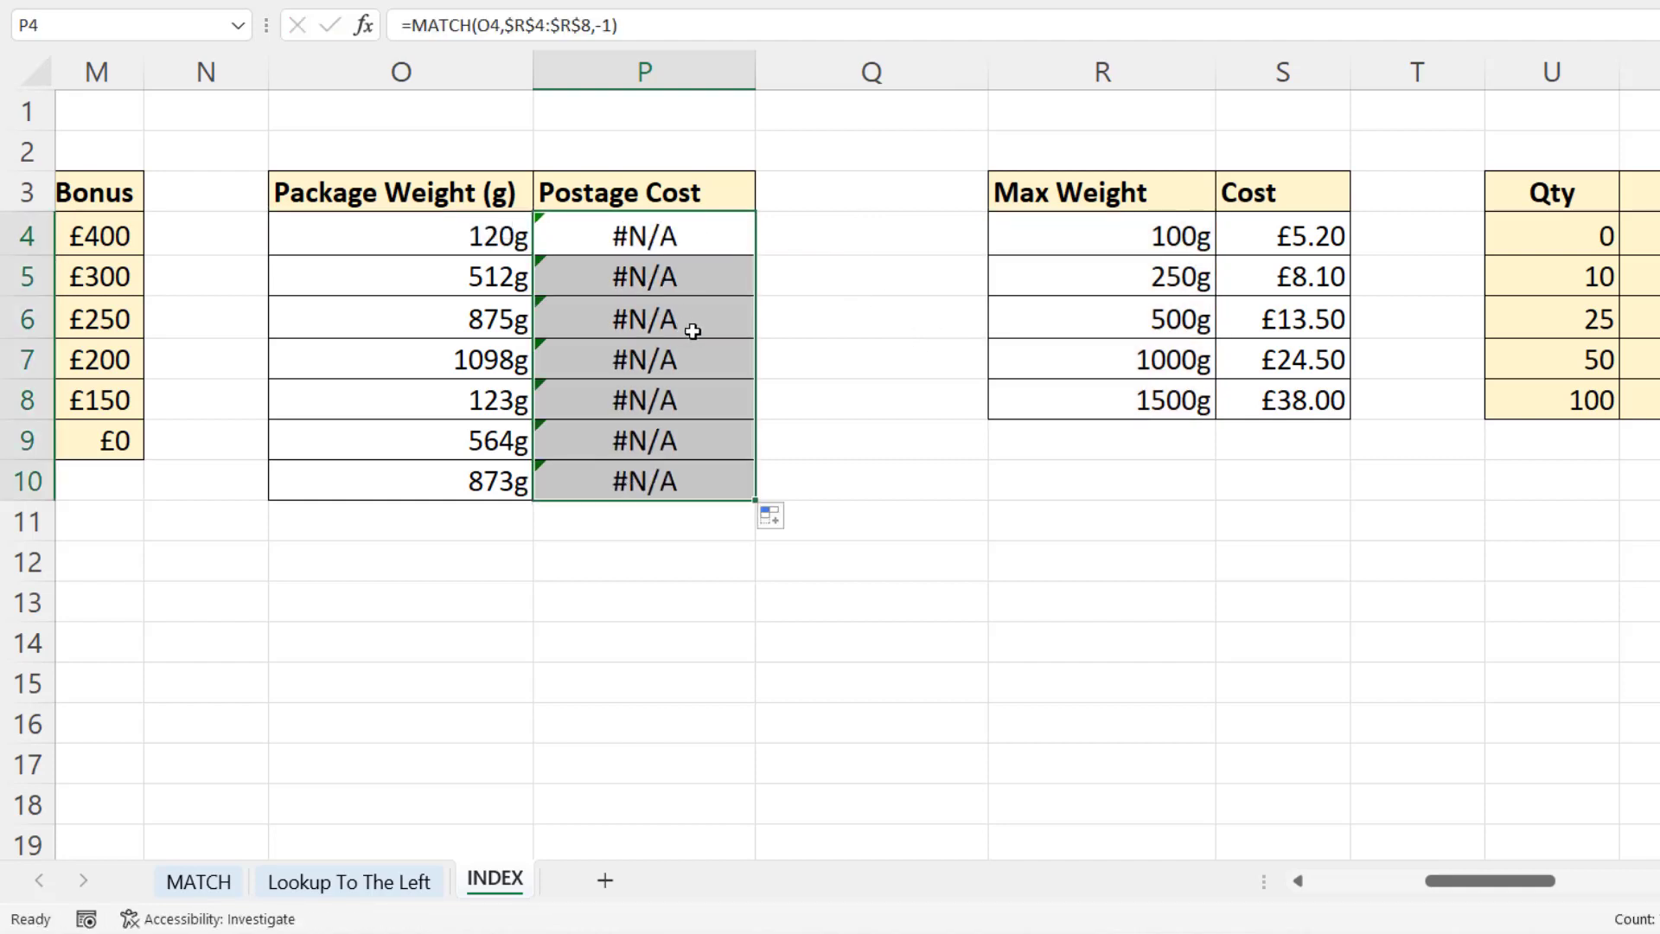
# Sort the Max Weight and Cost table by Max Weight from largest to smallest.
pyautogui.rightClick(1127, 234)
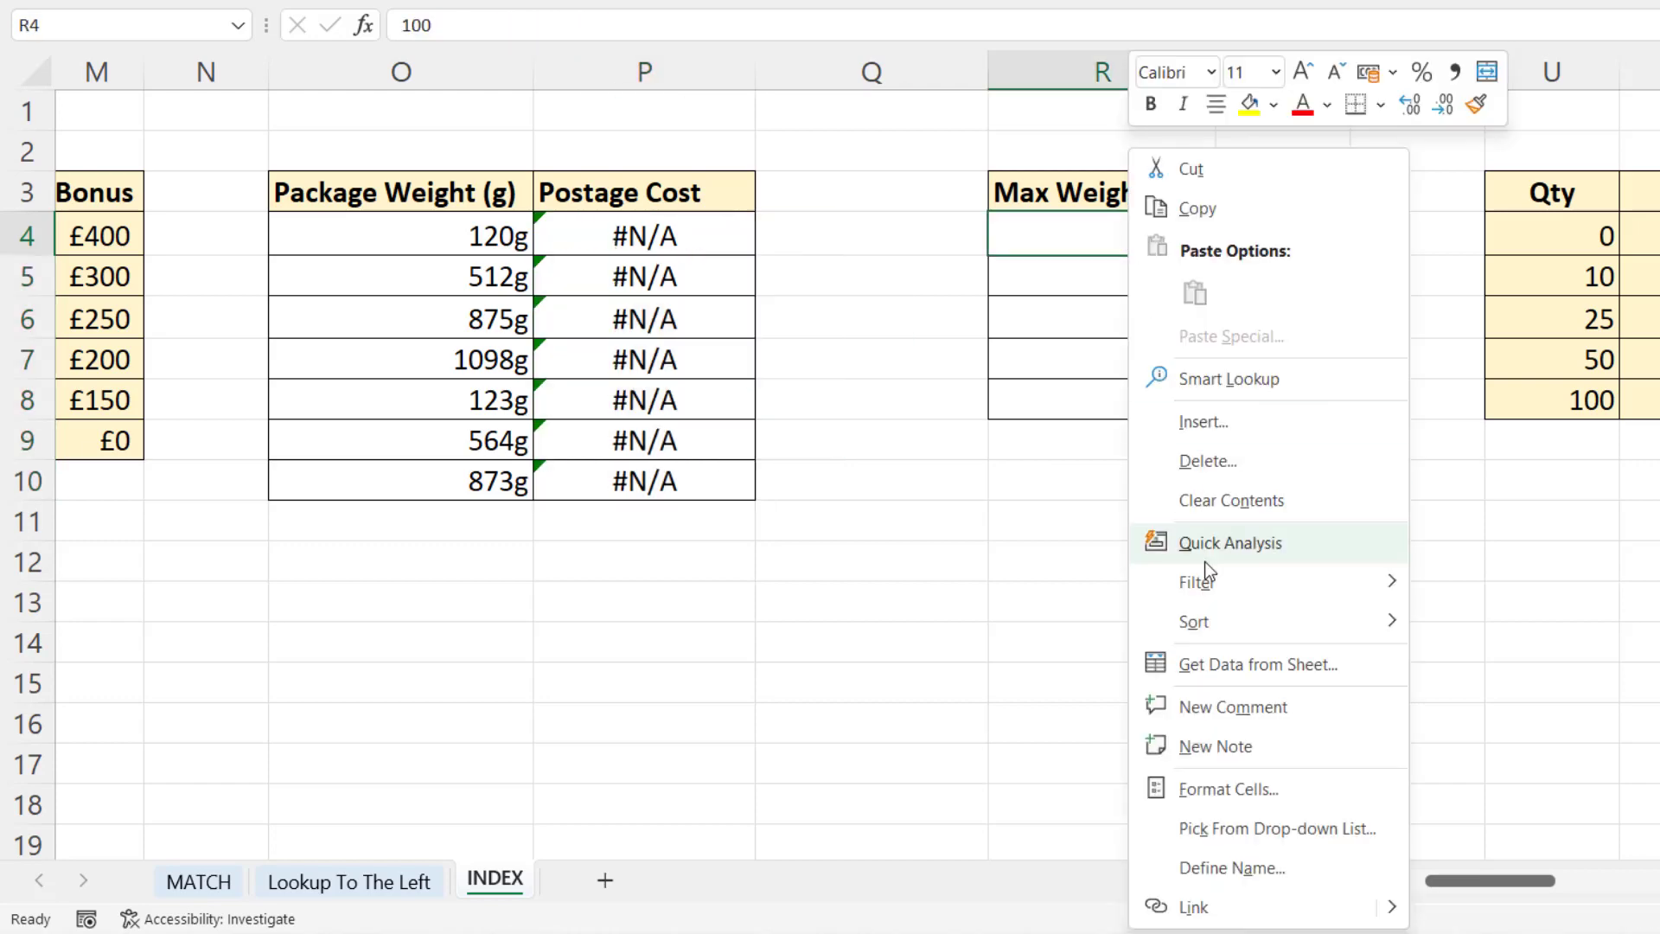
pyautogui.moveTo(1211, 623)
pyautogui.click(1460, 661)
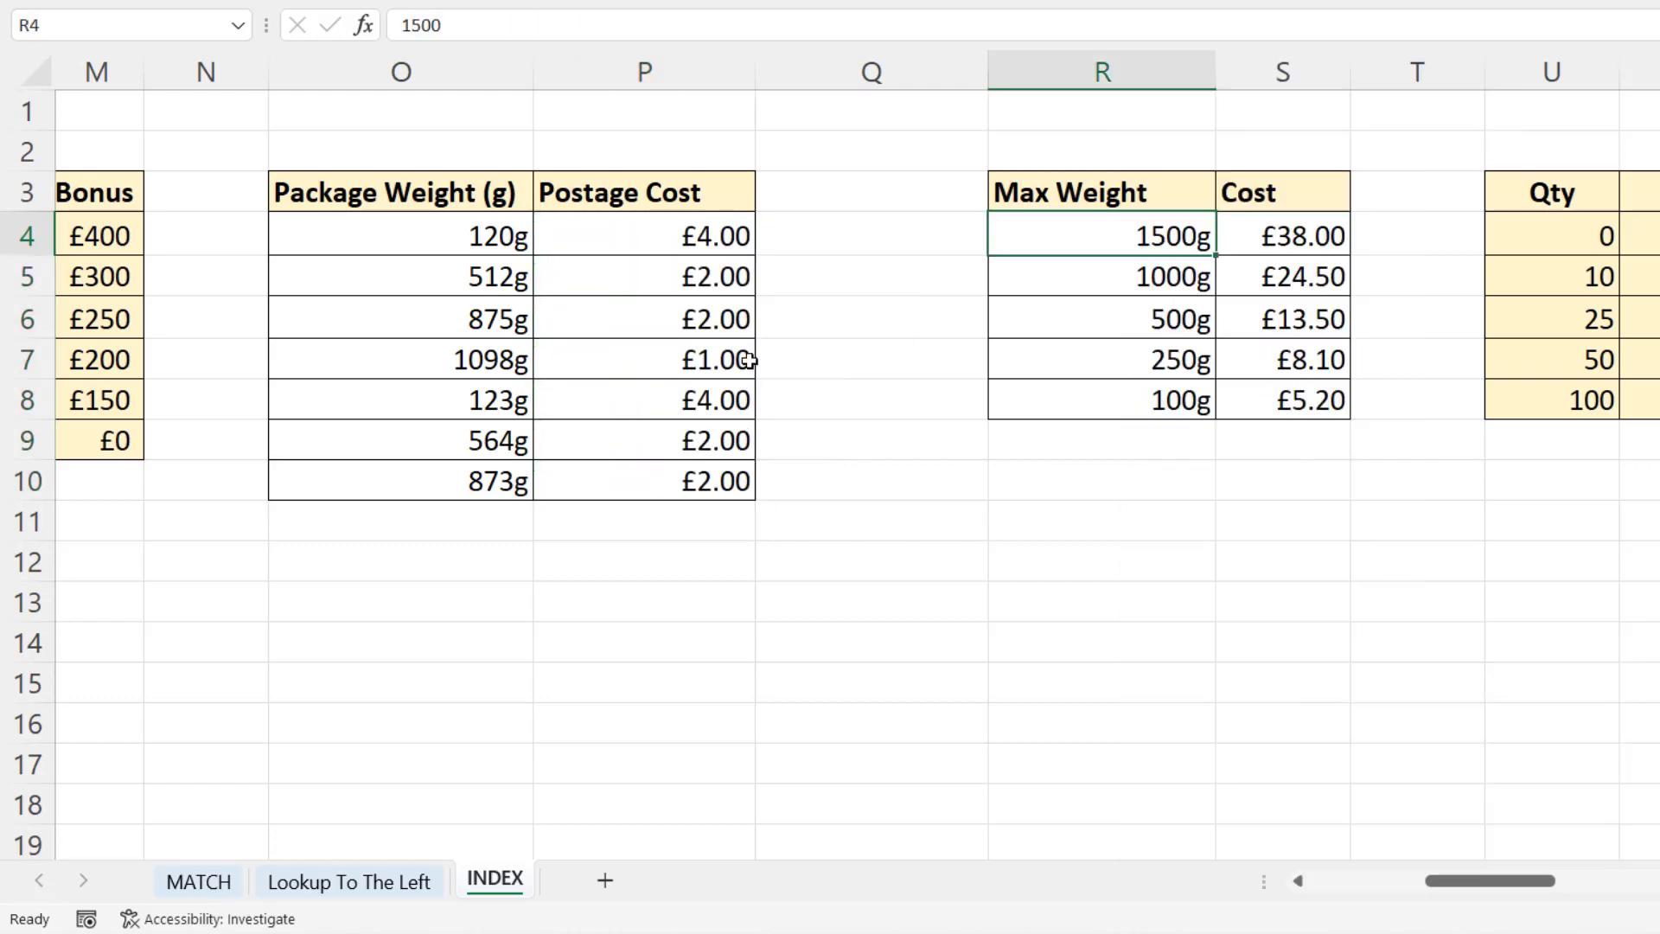
# Change the number format of the Postage Cost cells P4:P10 from Currency to General.
pyautogui.moveTo(692, 235); pyautogui.dragTo(693, 481)
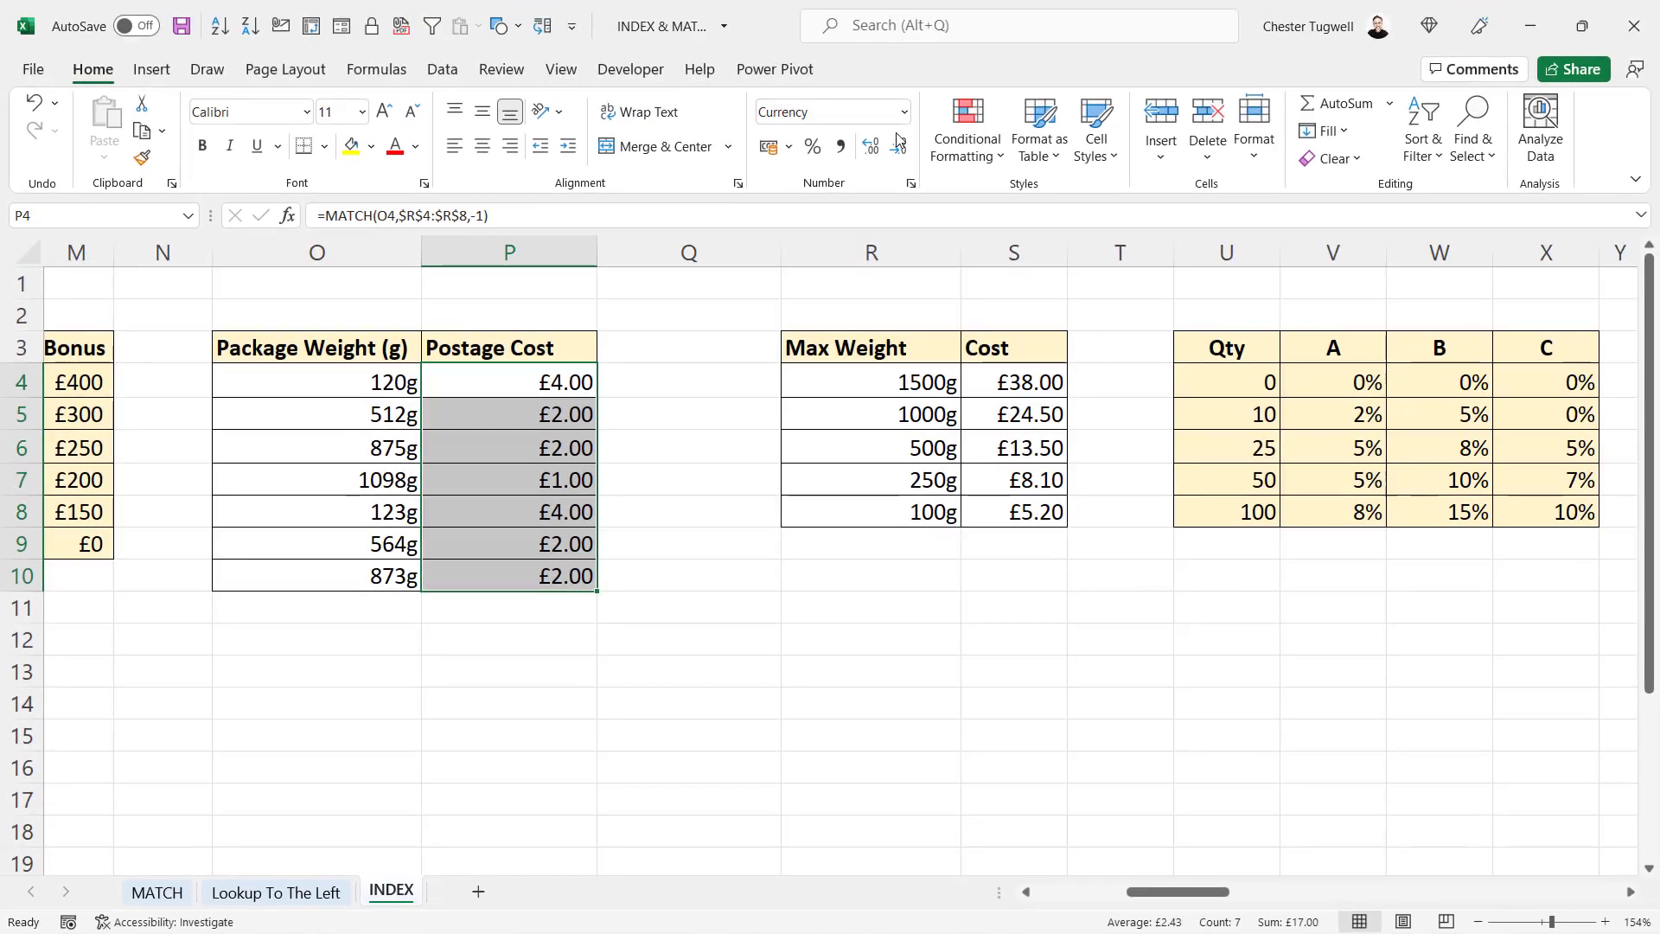
pyautogui.click(905, 112)
pyautogui.click(851, 153)
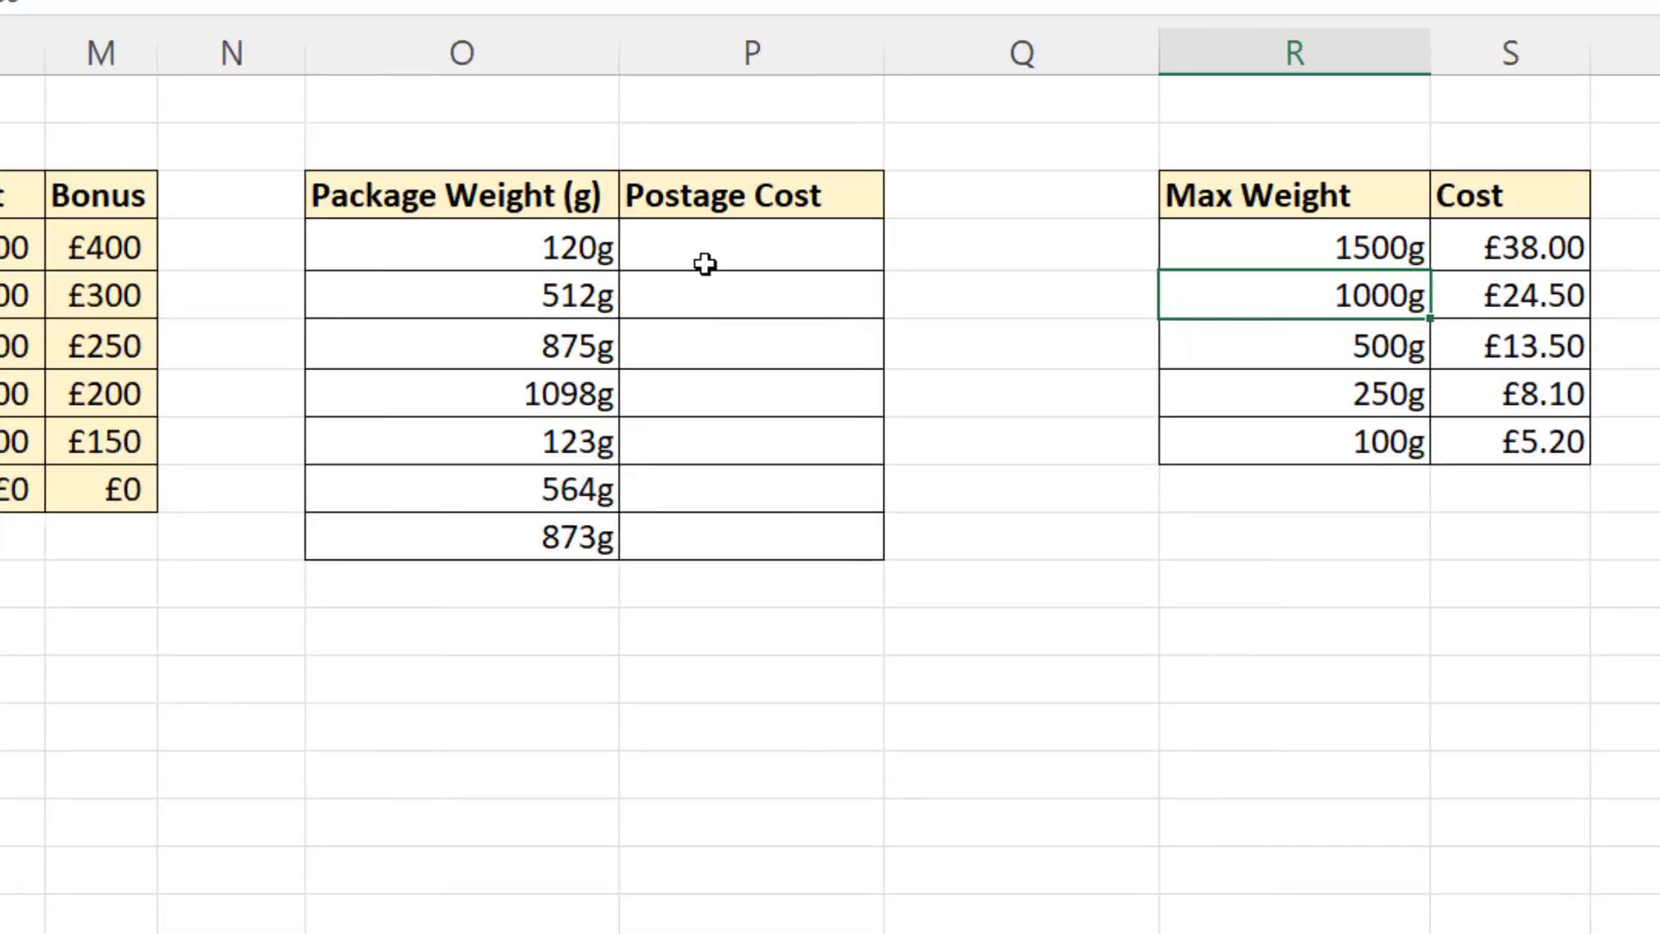
# Begin an XMATCH formula in P4 with O4 as the lookup value.
pyautogui.click(705, 252)
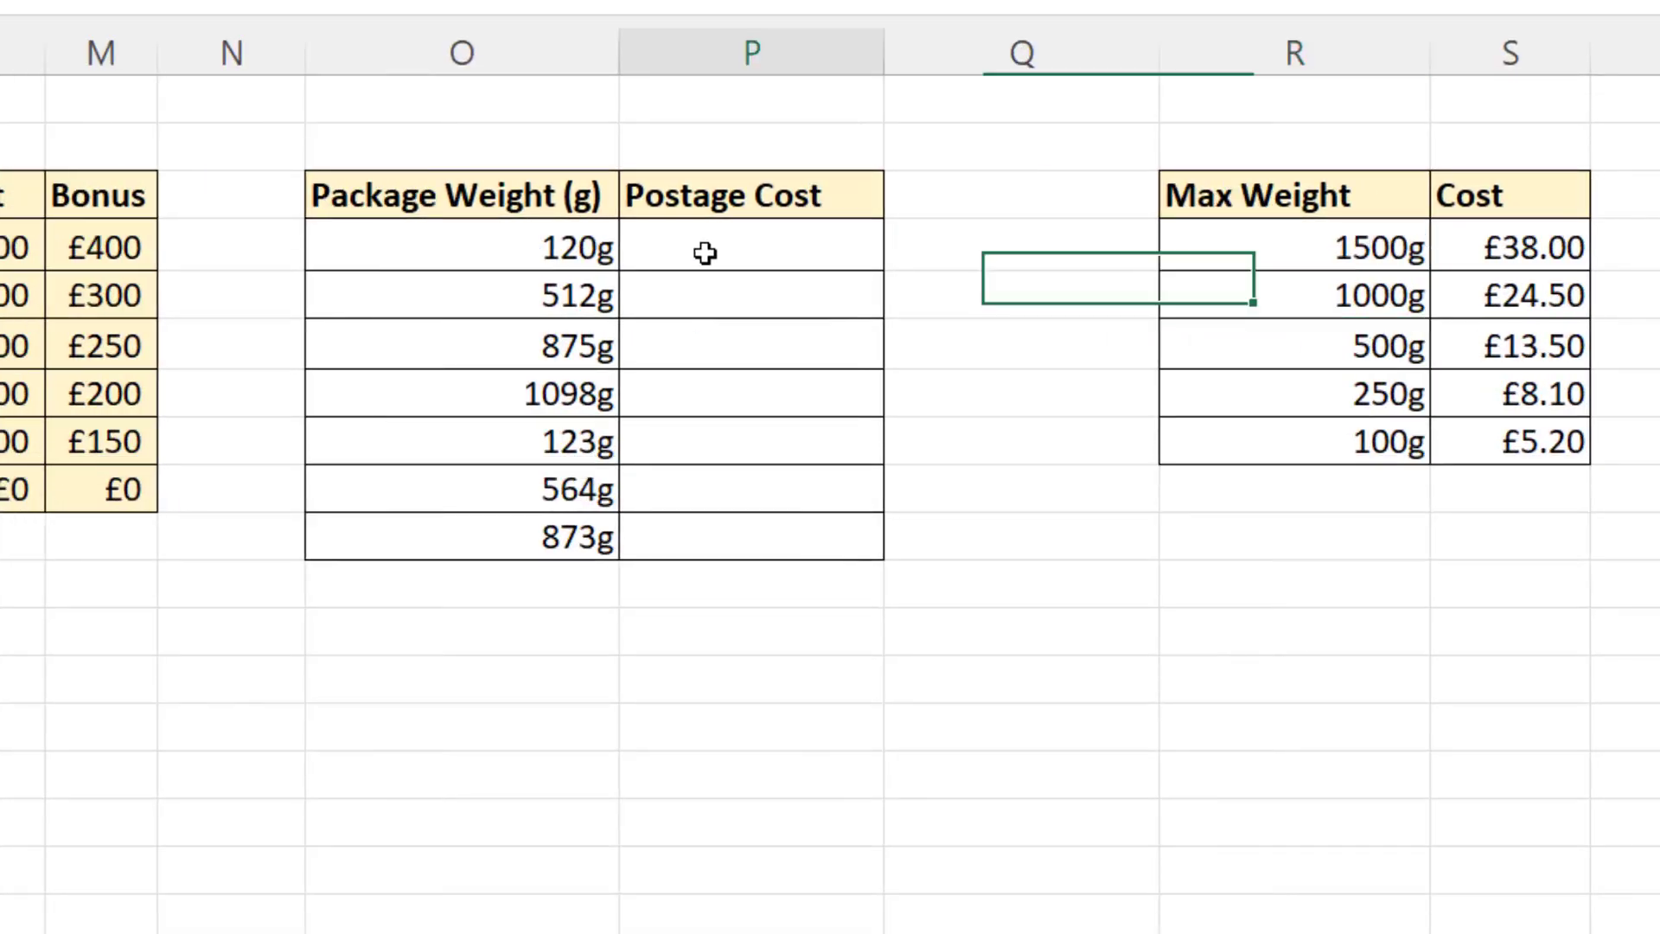
pyautogui.write('=X')
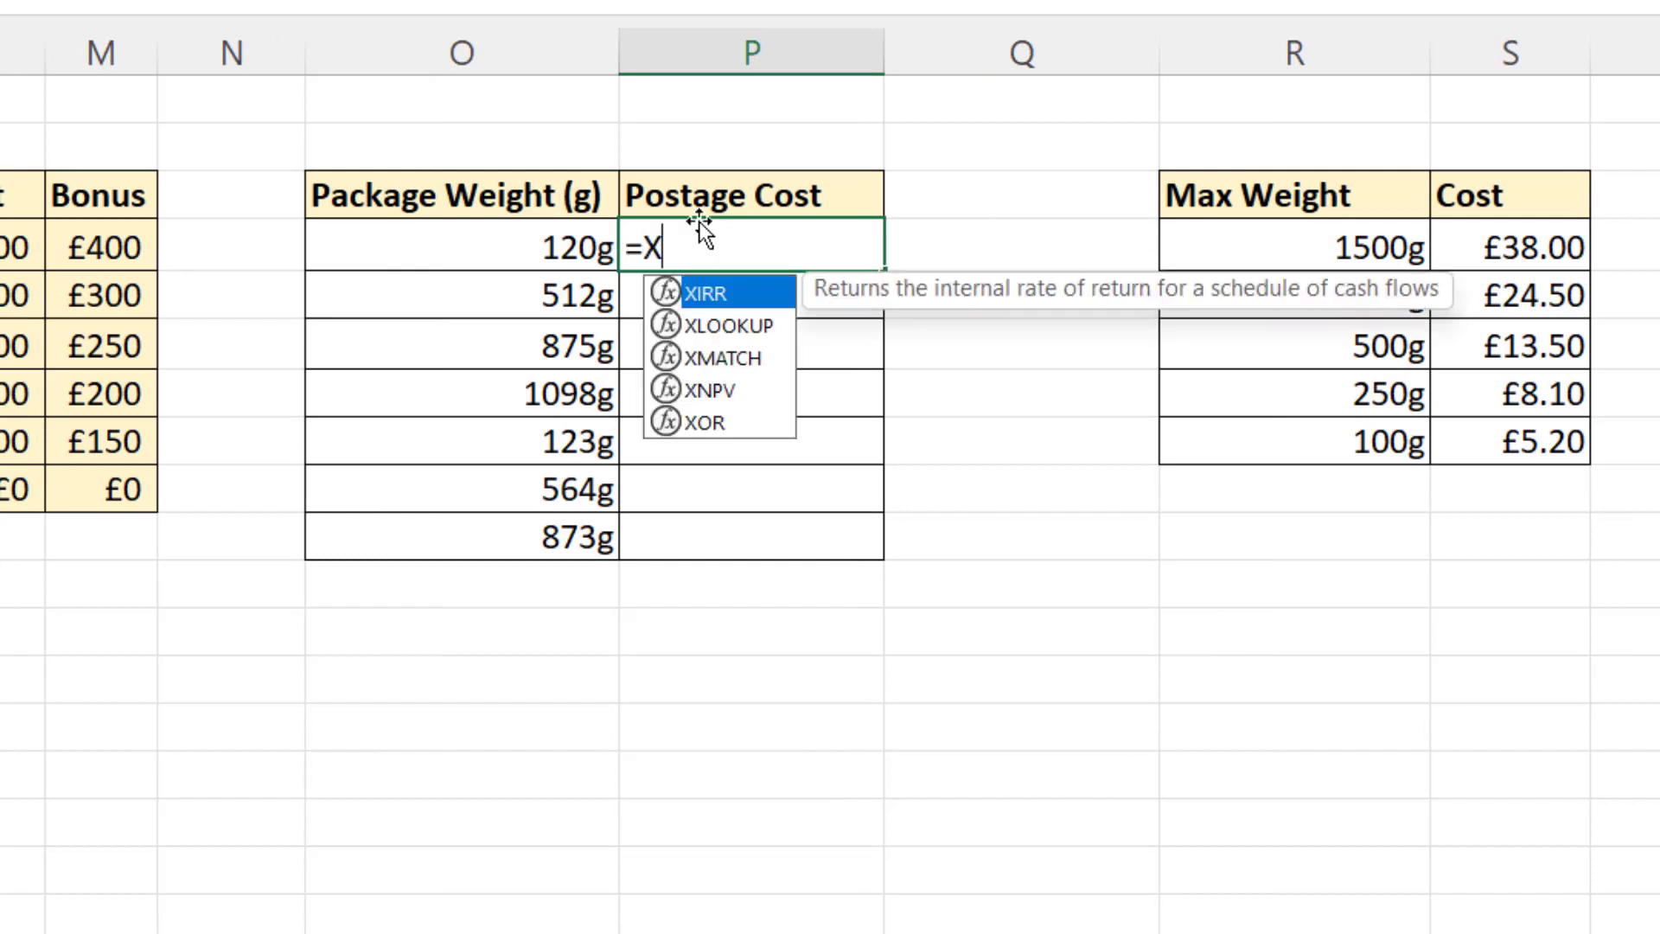
pyautogui.write('MATCH ')
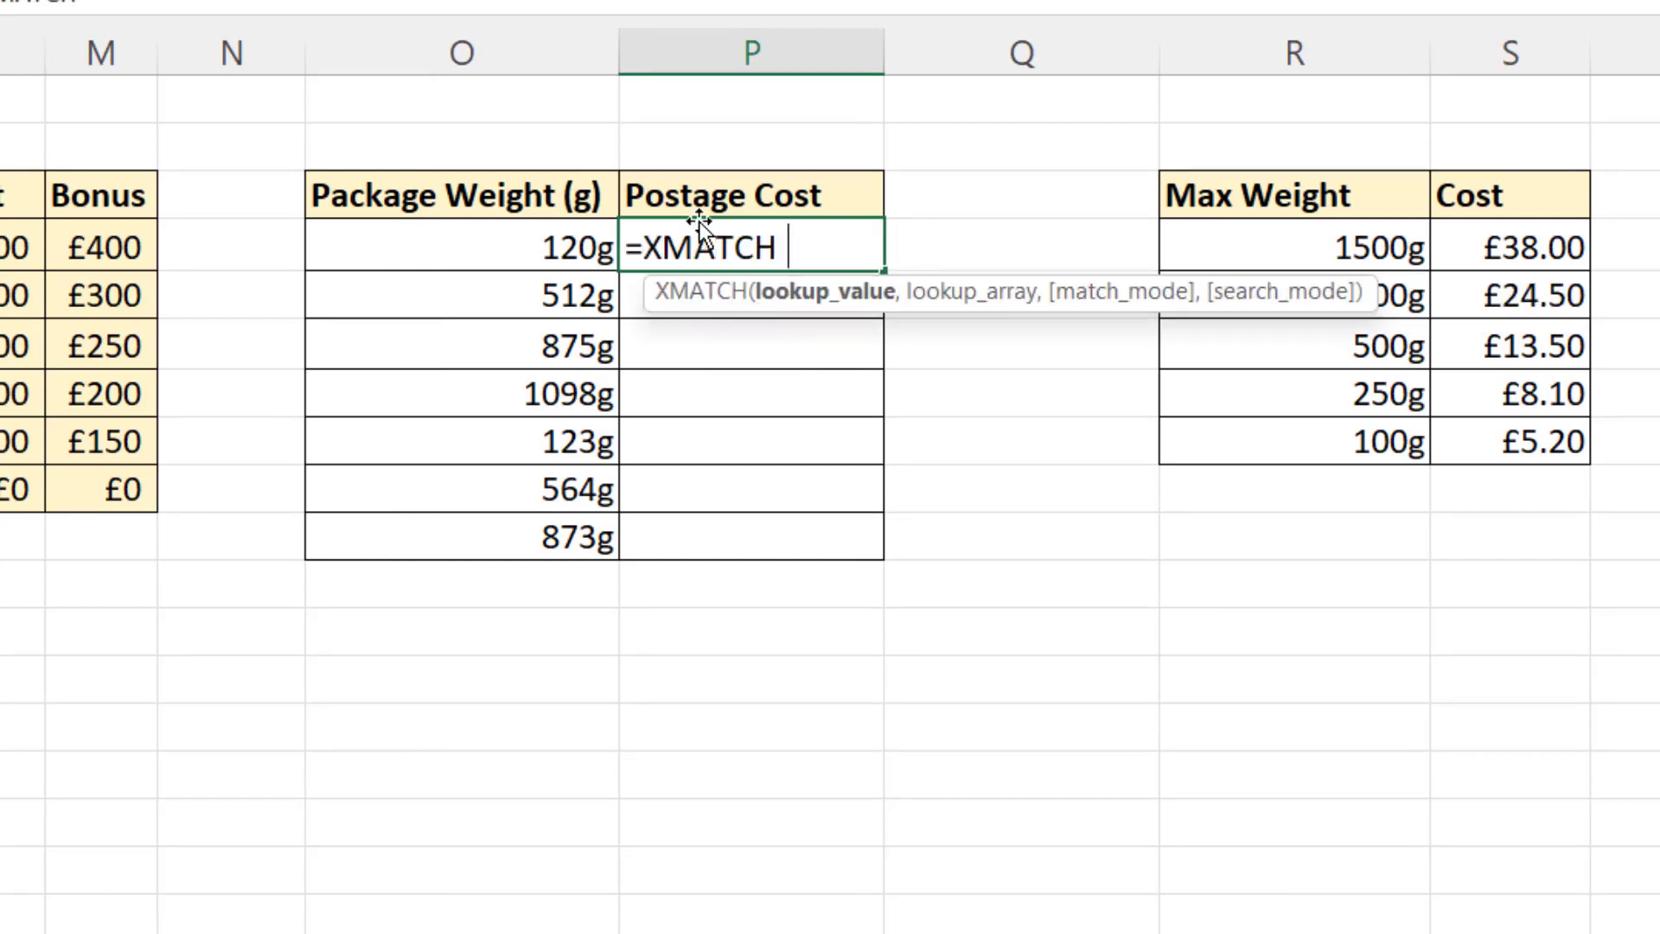
pyautogui.write('(')
pyautogui.click(579, 241)
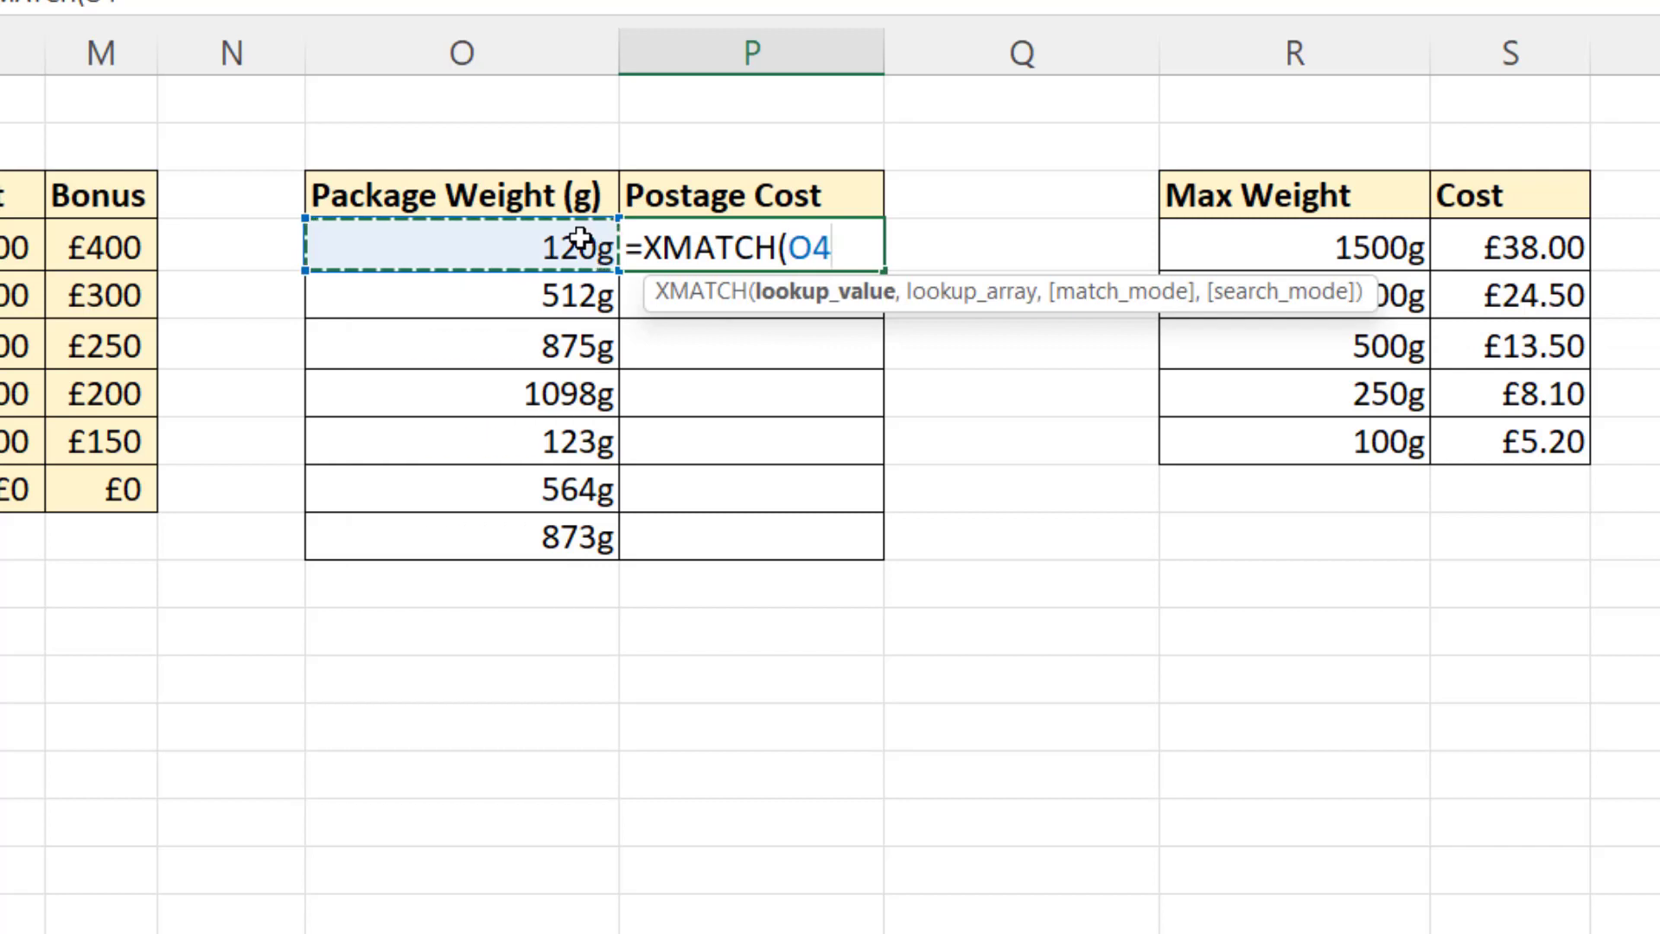
pyautogui.write(',')
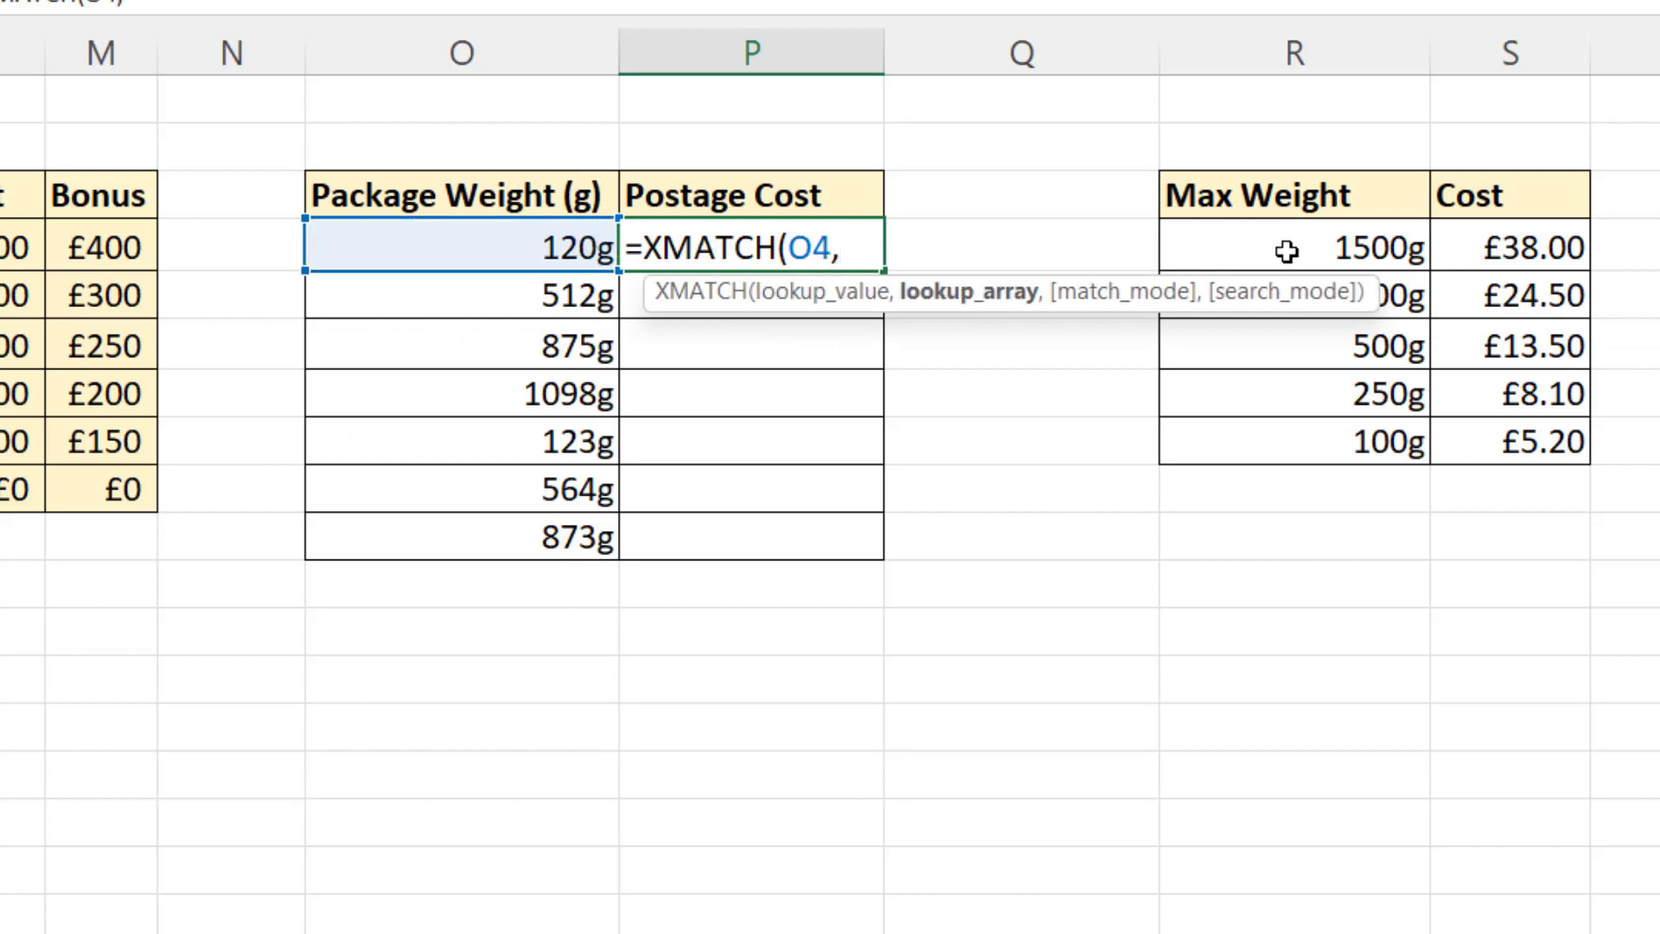
# Complete the P4 XMATCH with absolute lookup array $R$4:$R$8 and match mode 1, and fill the formula down to P10.
pyautogui.moveTo(1286, 251); pyautogui.dragTo(1286, 443)
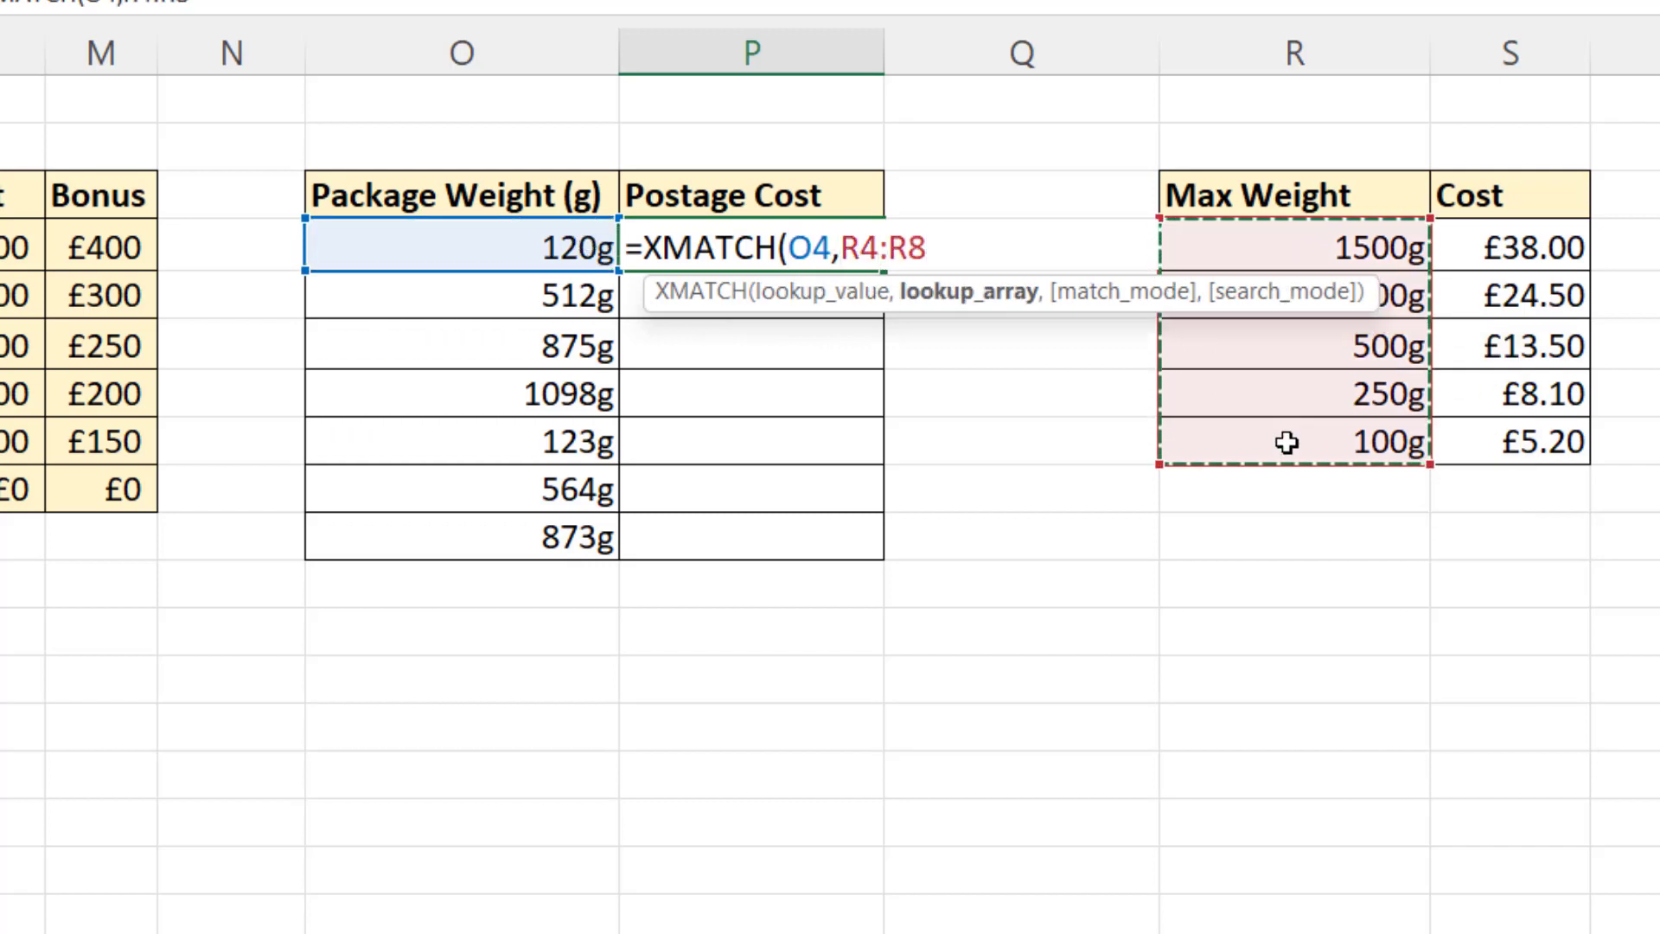
pyautogui.press('F4')
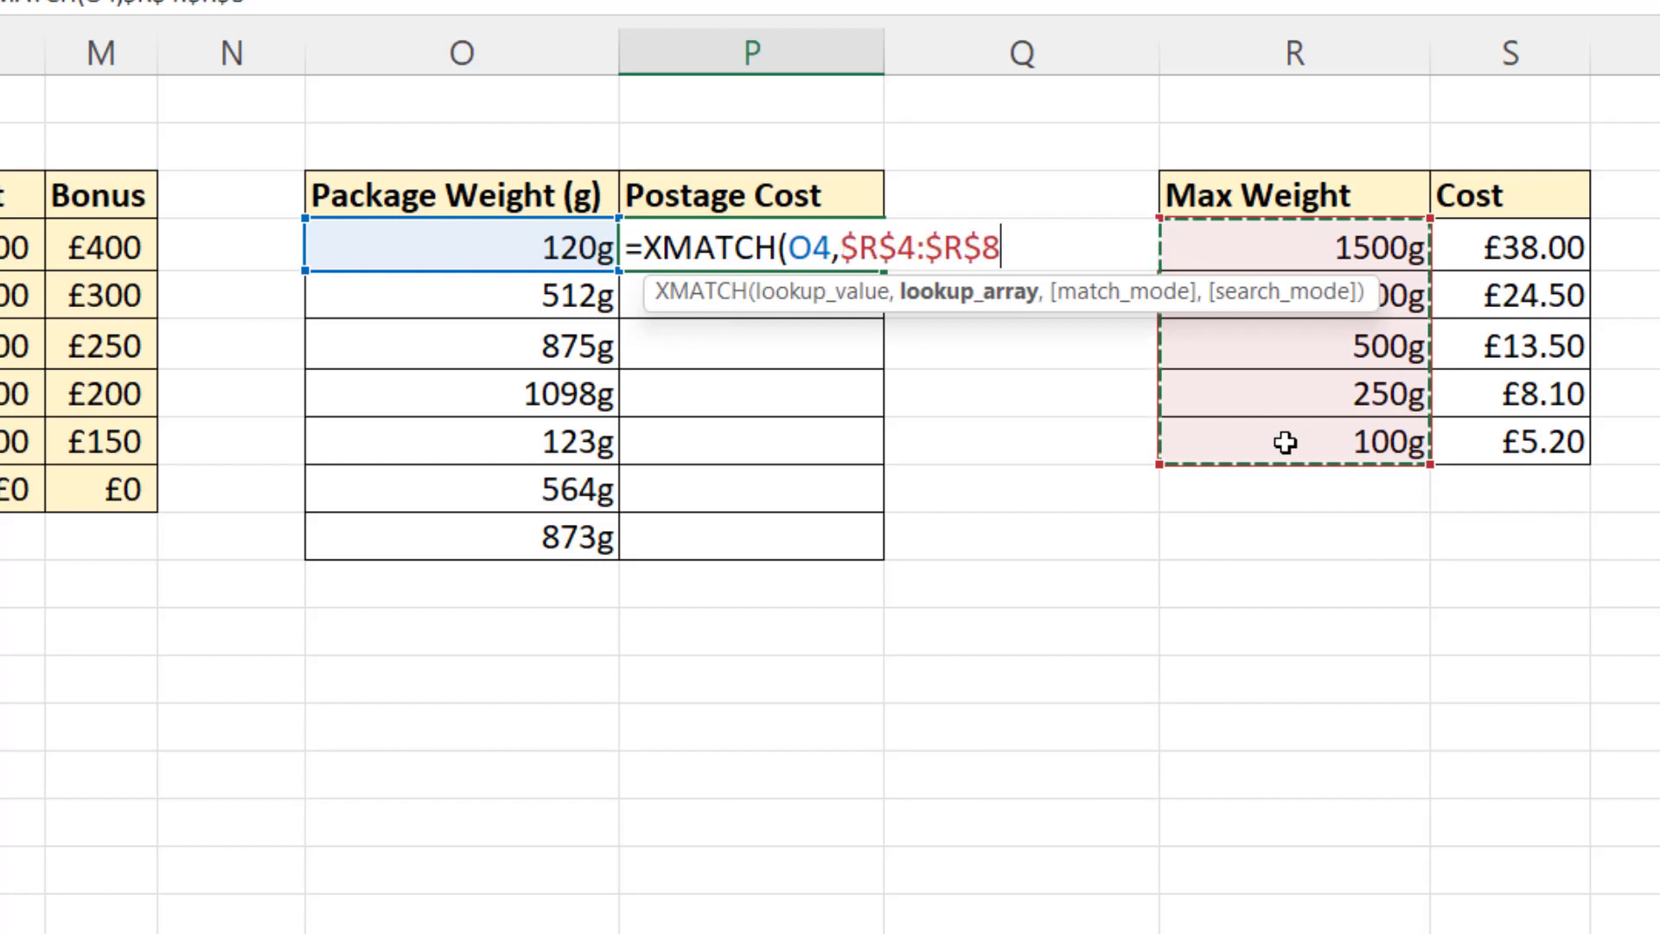
pyautogui.write(',')
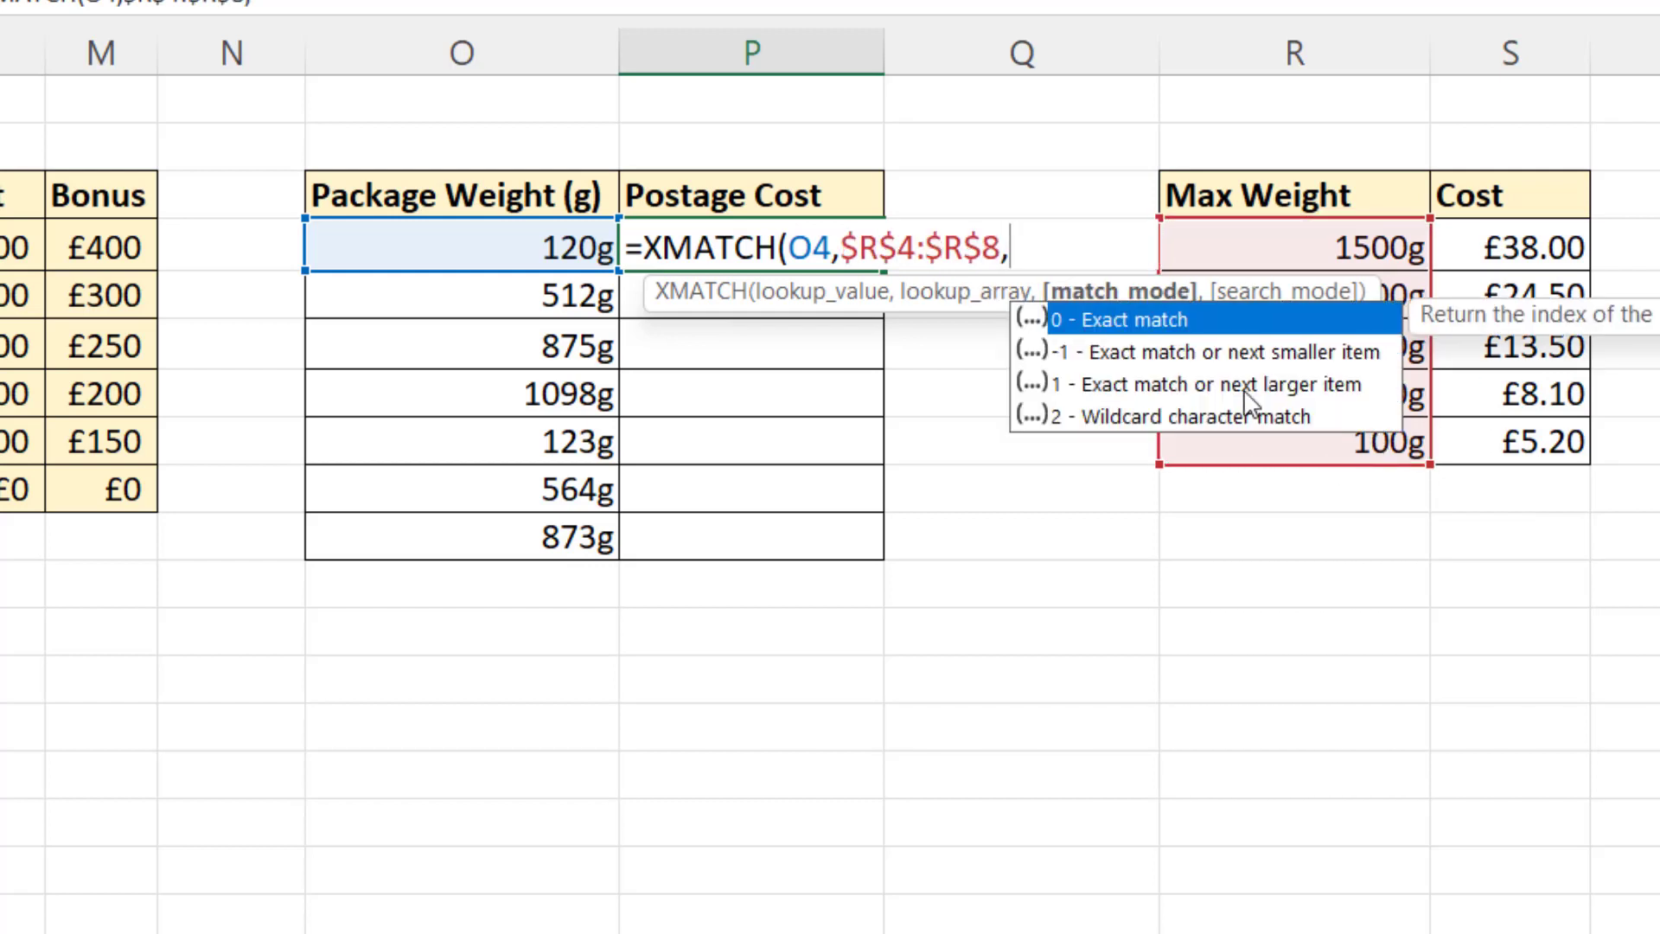
pyautogui.doubleClick(1297, 384)
pyautogui.write(')')
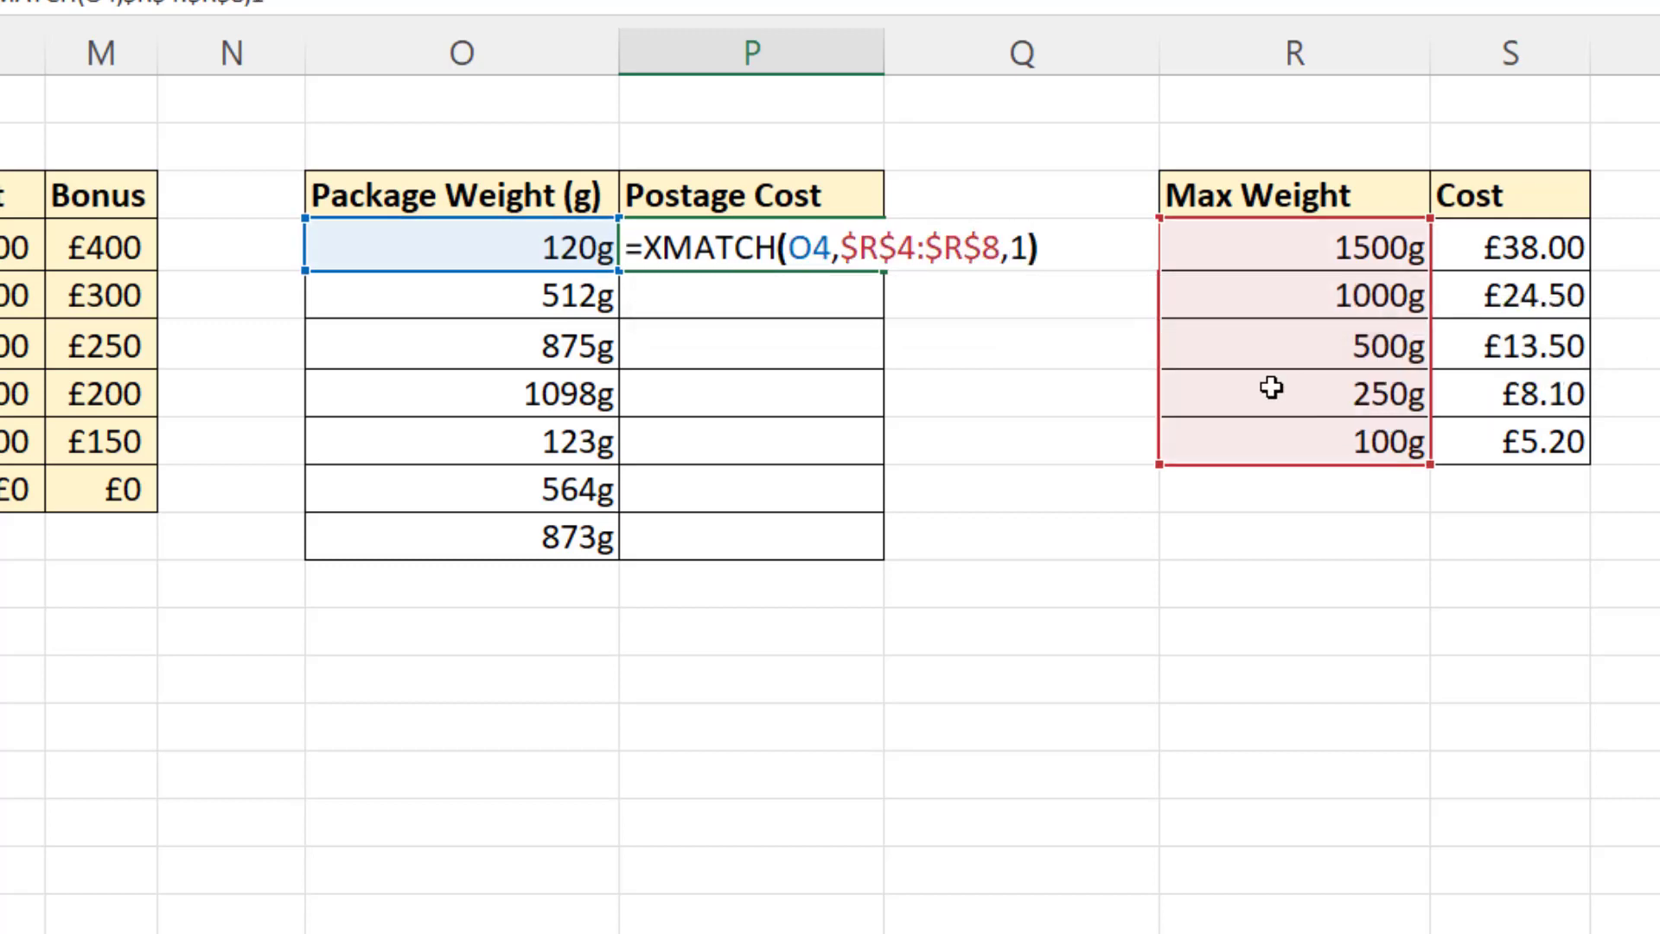
pyautogui.press('Return')
pyautogui.click(780, 246)
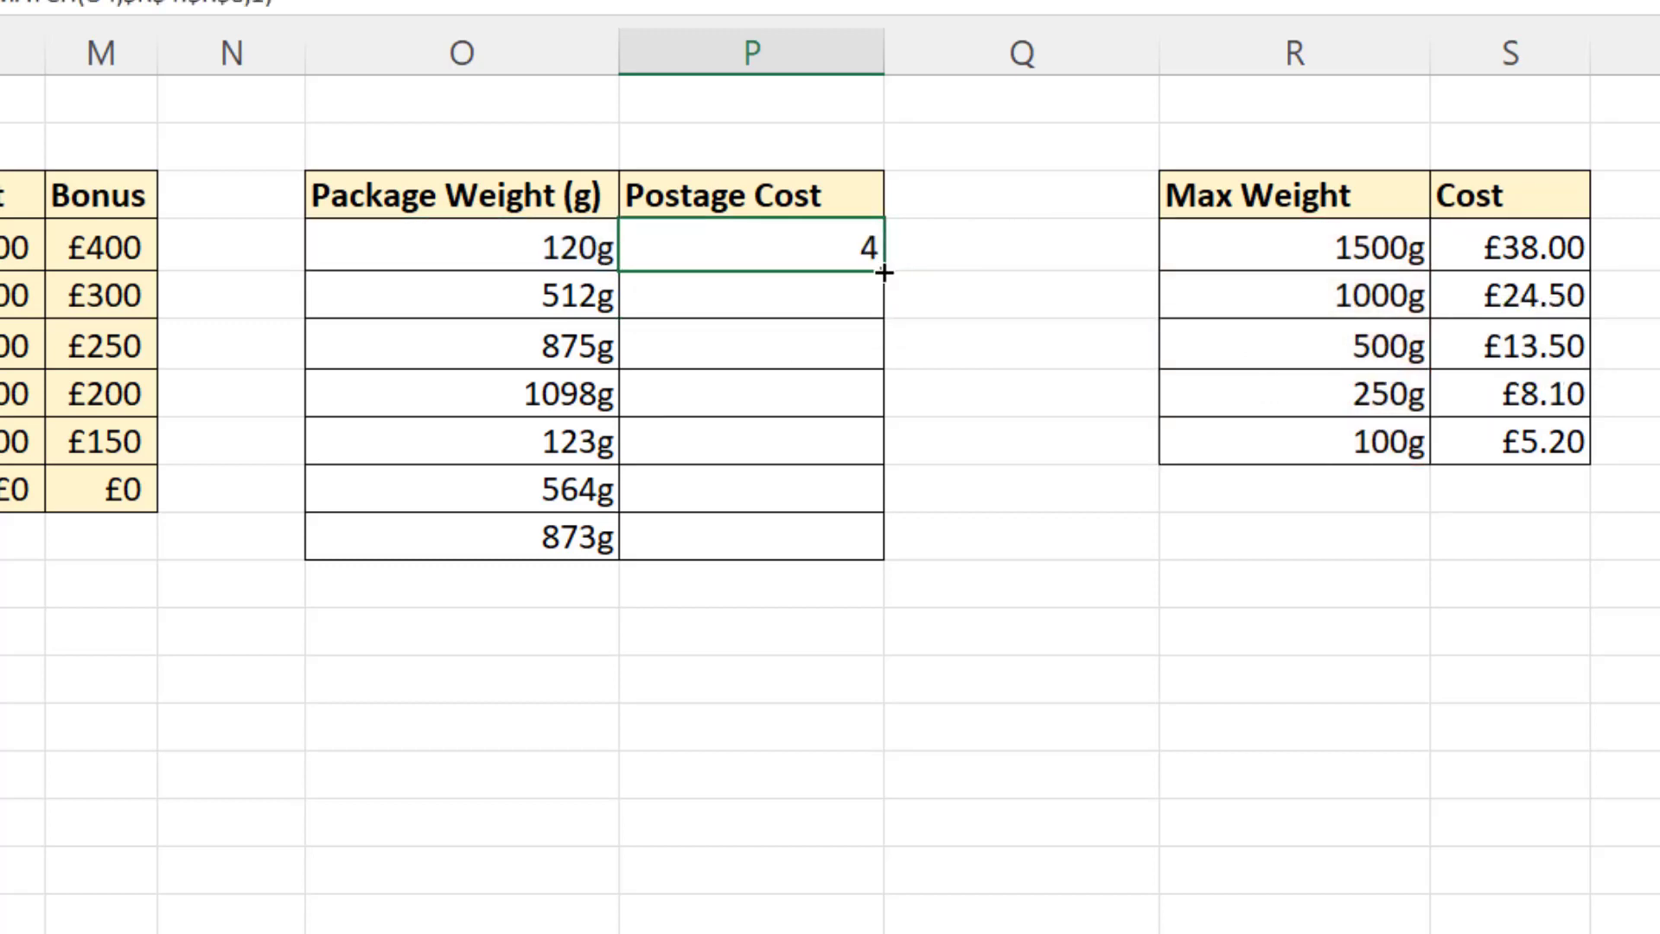
pyautogui.doubleClick(884, 271)
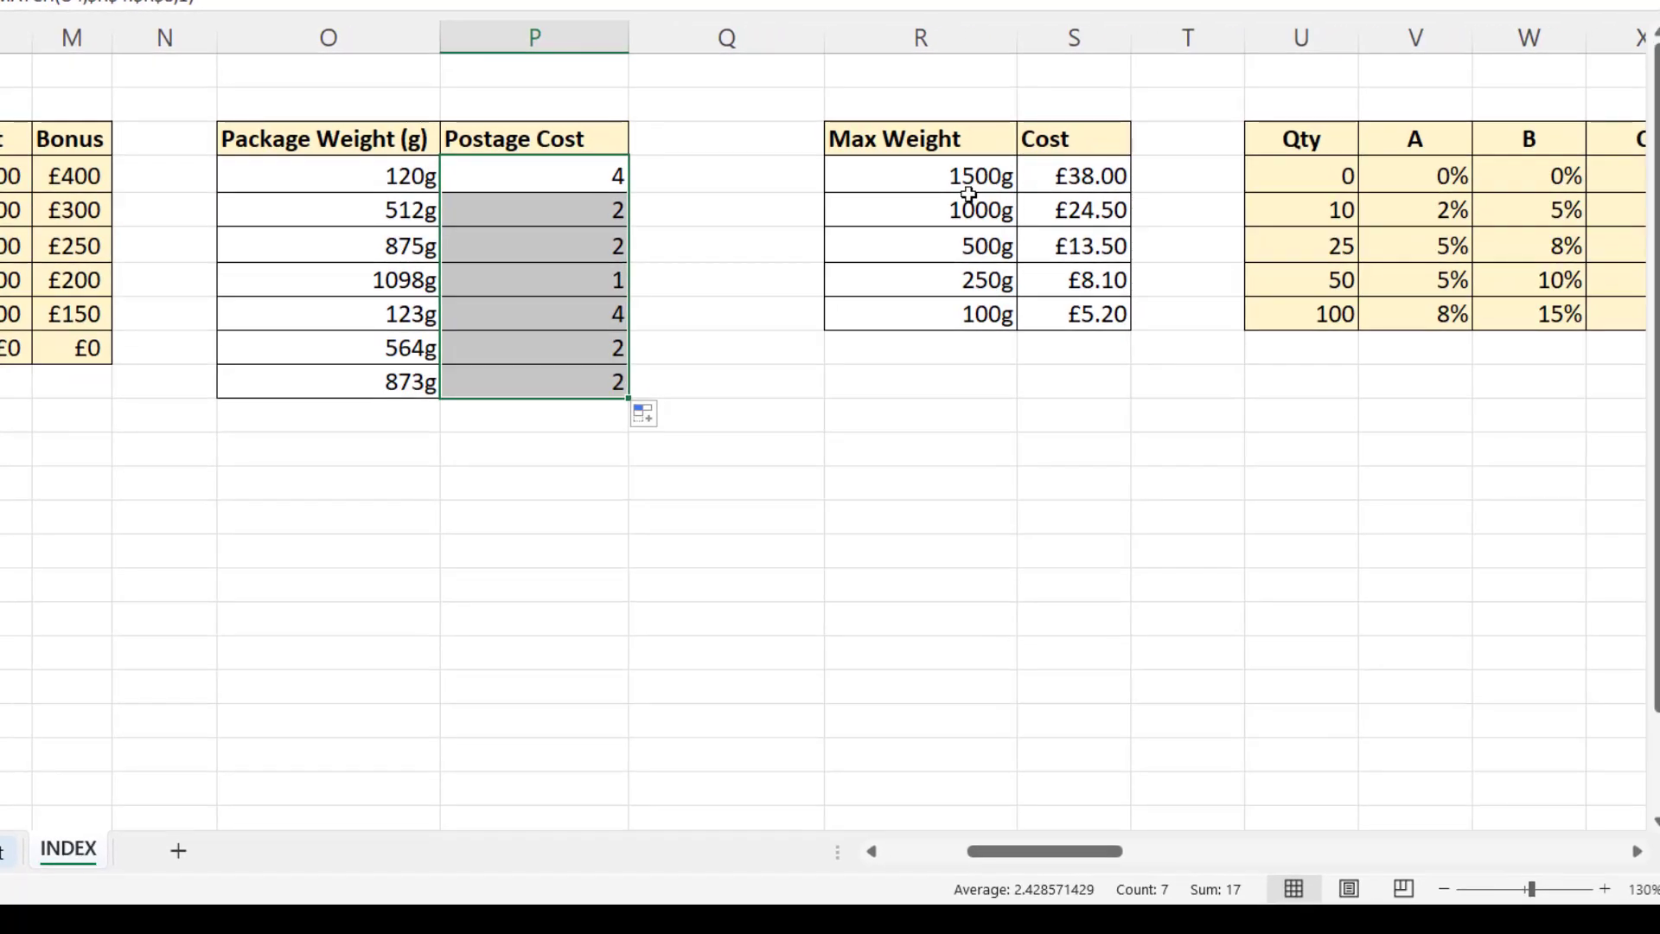
# Sort the Max Weight and Cost table by Max Weight from smallest to largest.
pyautogui.rightClick(965, 211)
pyautogui.moveTo(1217, 605)
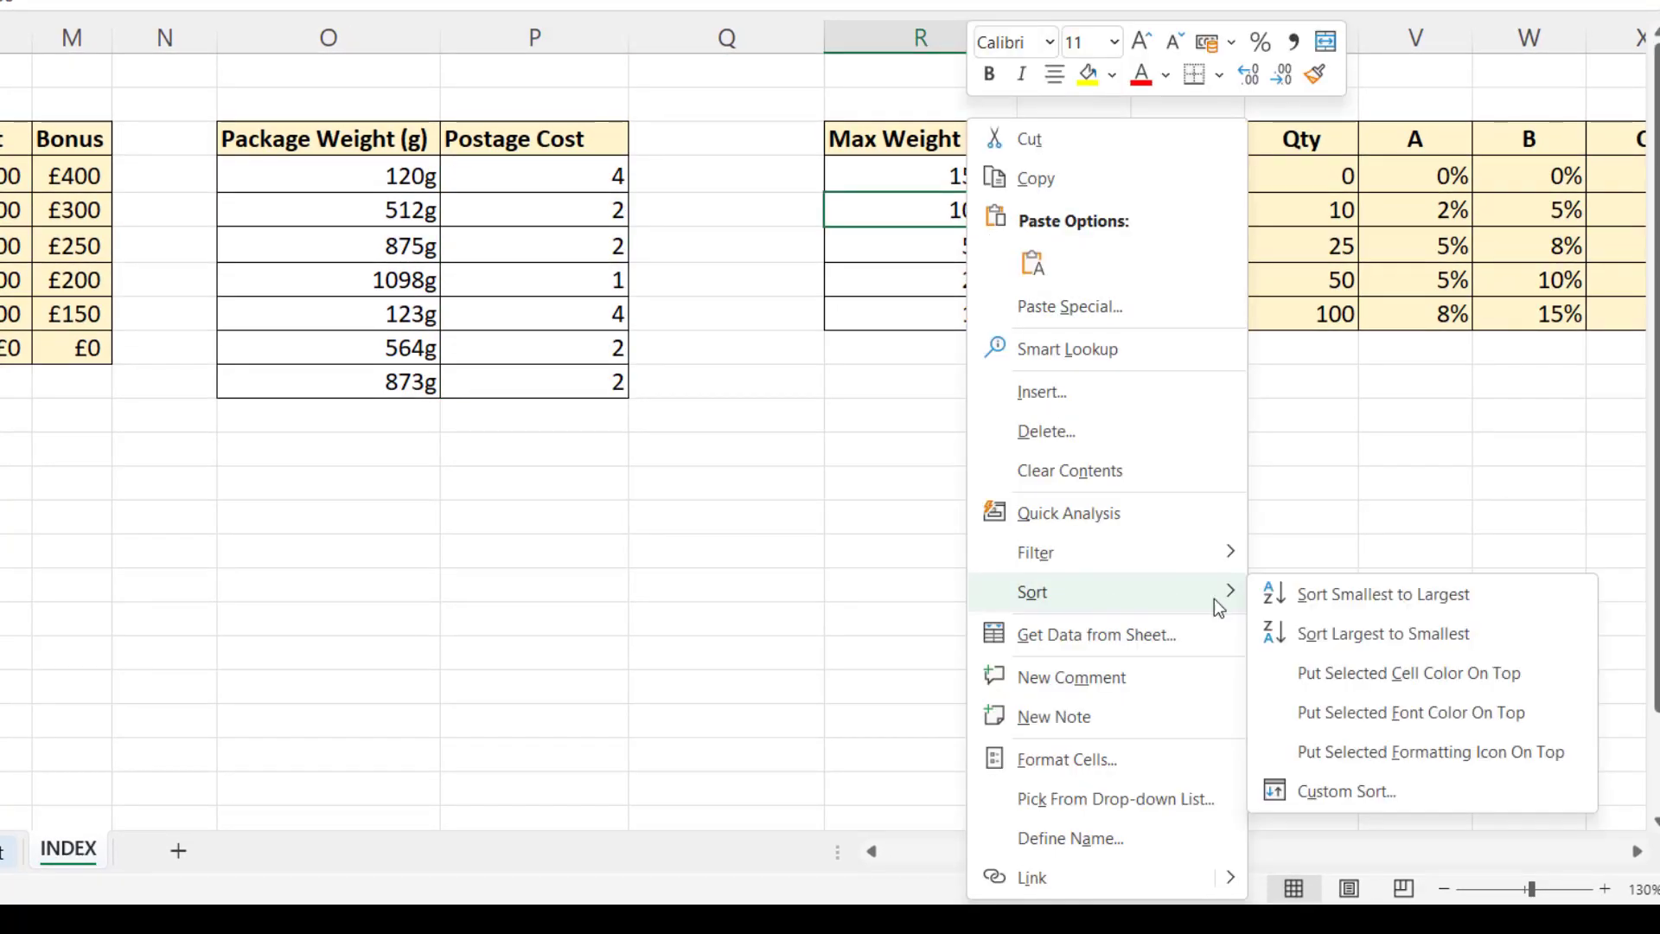
pyautogui.click(1318, 605)
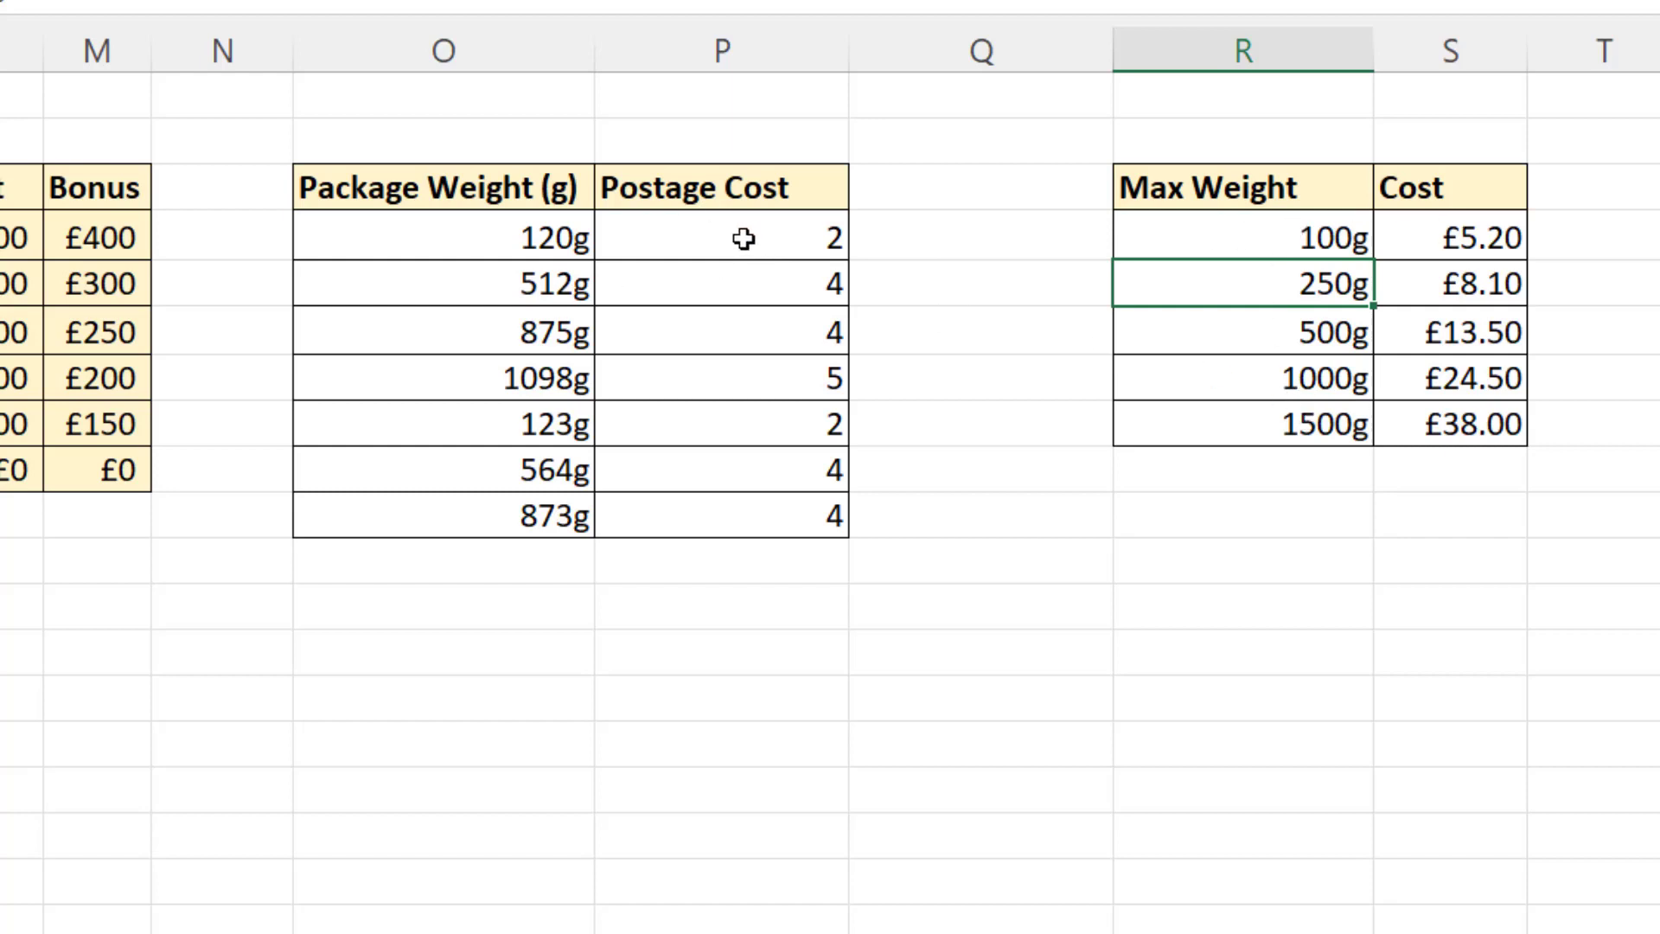
# Wrap the P4 XMATCH in an INDEX function that returns from the absolute Cost range $S$4:$S$8.
pyautogui.doubleClick(808, 228)
pyautogui.click(633, 241)
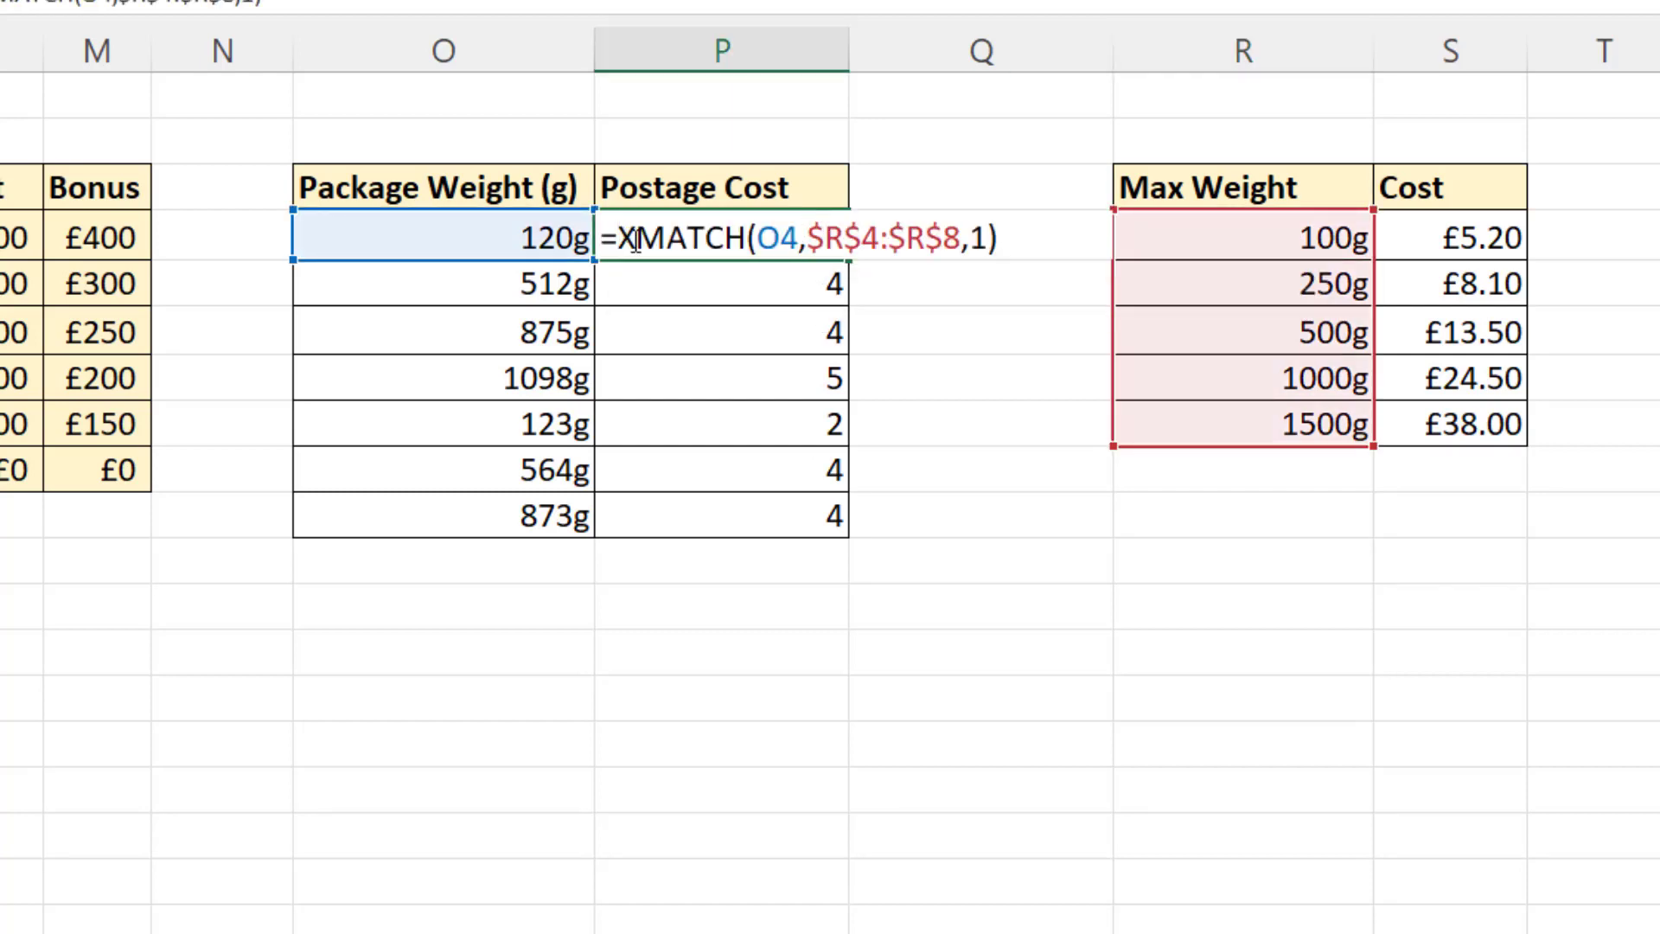
pyautogui.write('index')
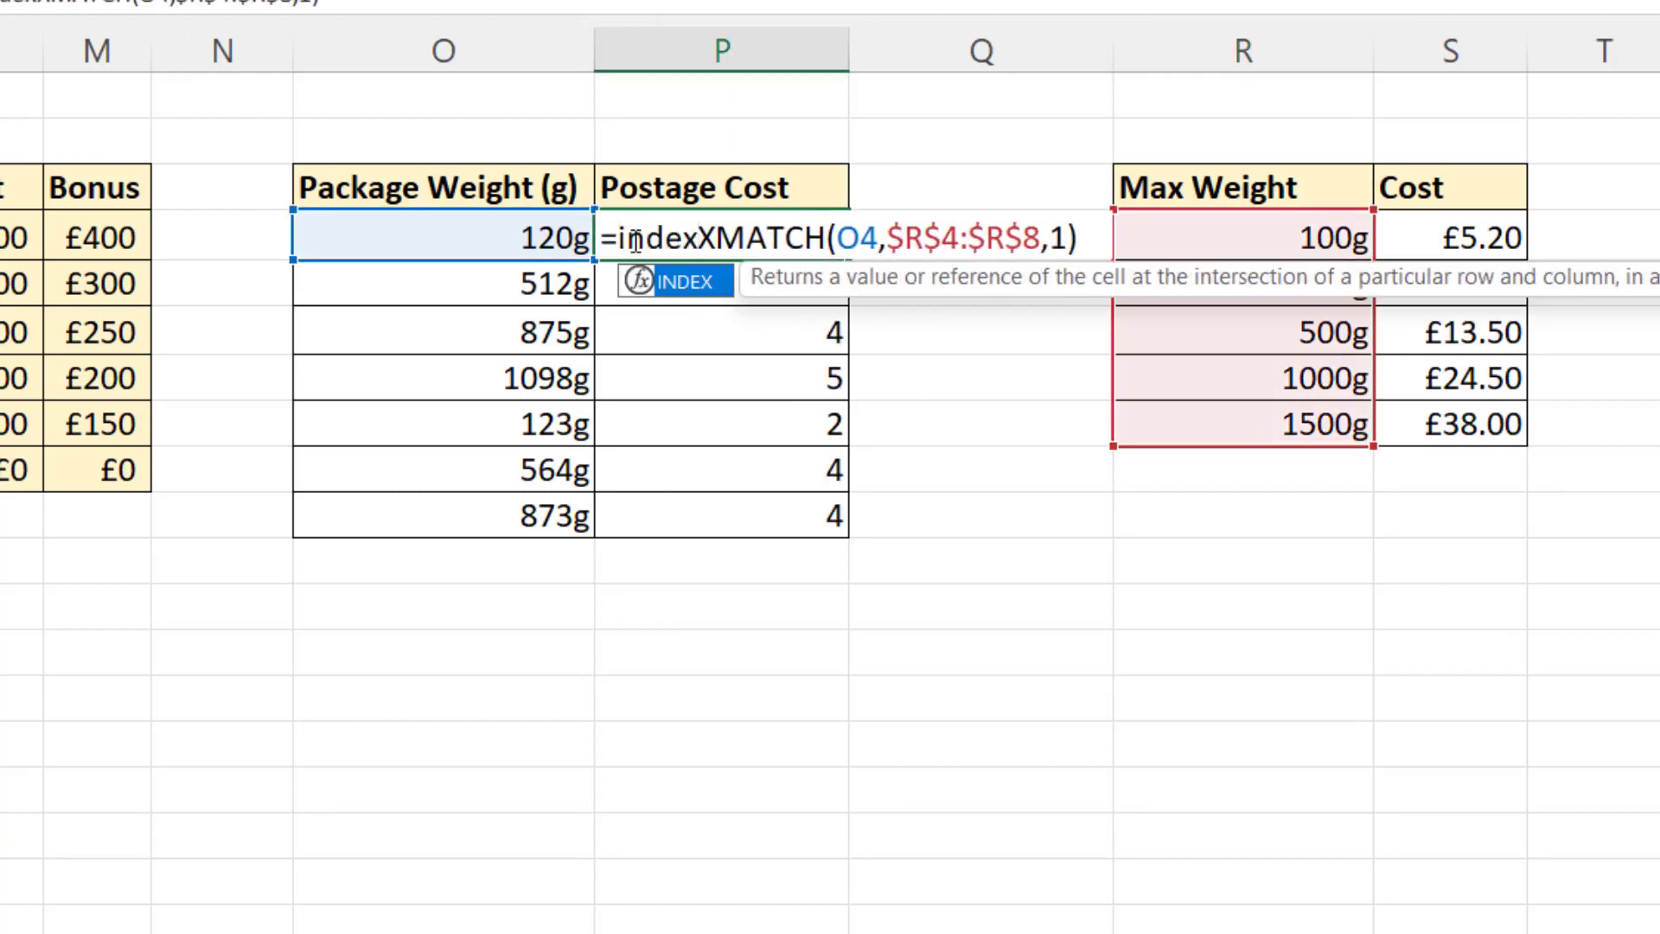
pyautogui.write('(')
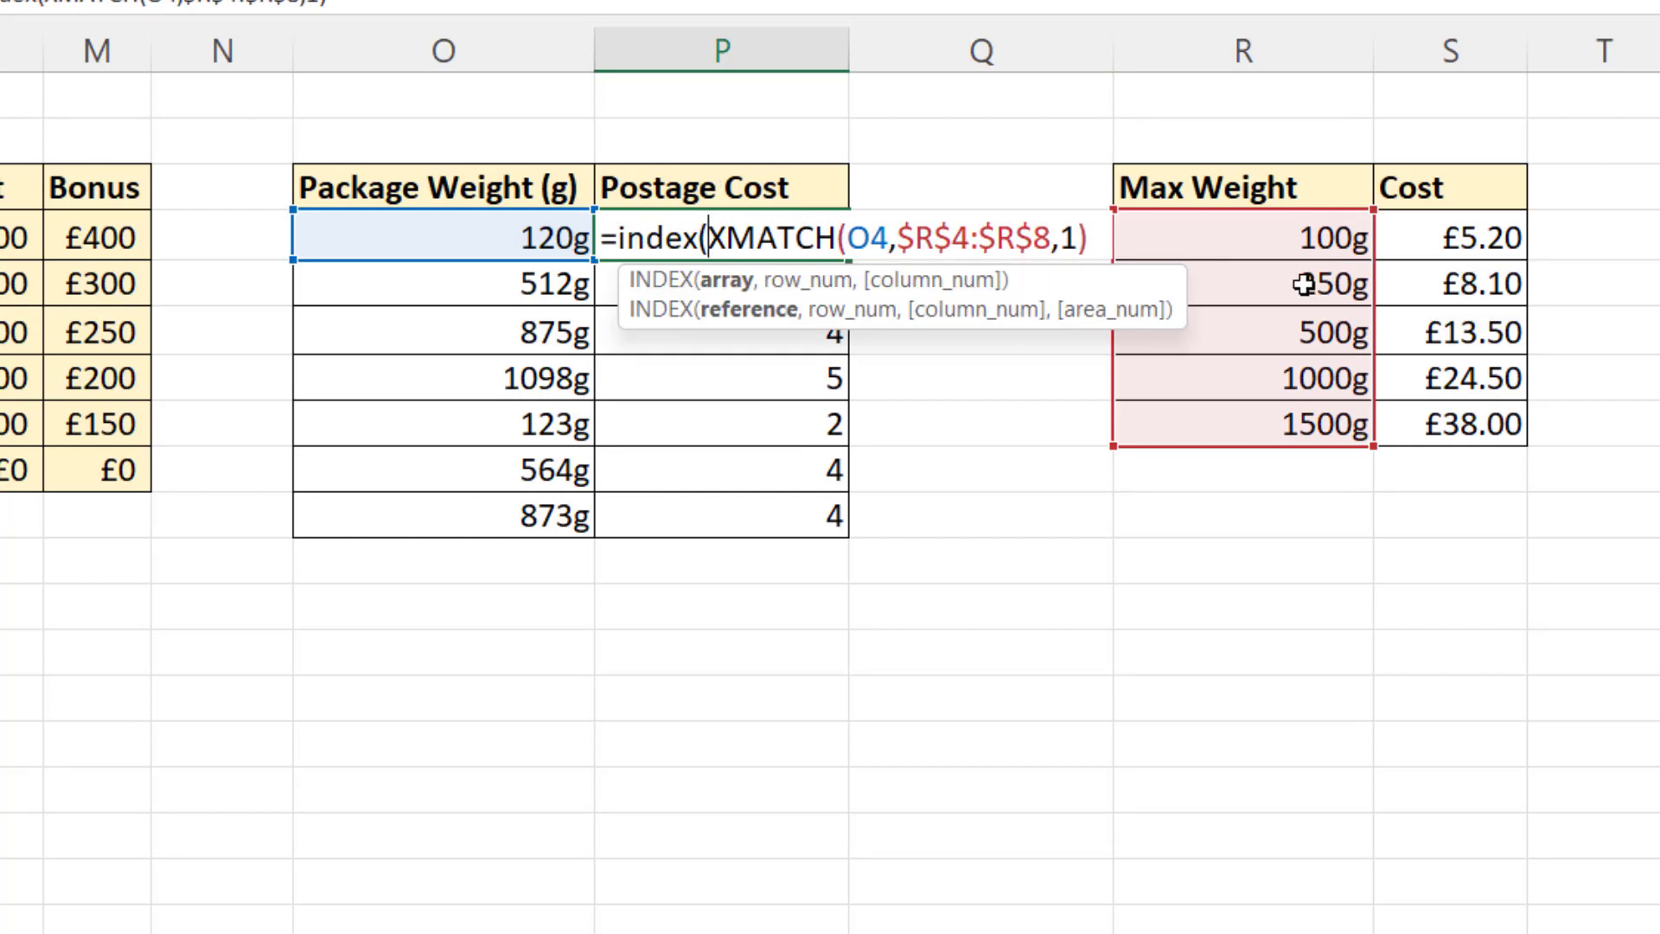
pyautogui.moveTo(1467, 234); pyautogui.dragTo(1447, 421)
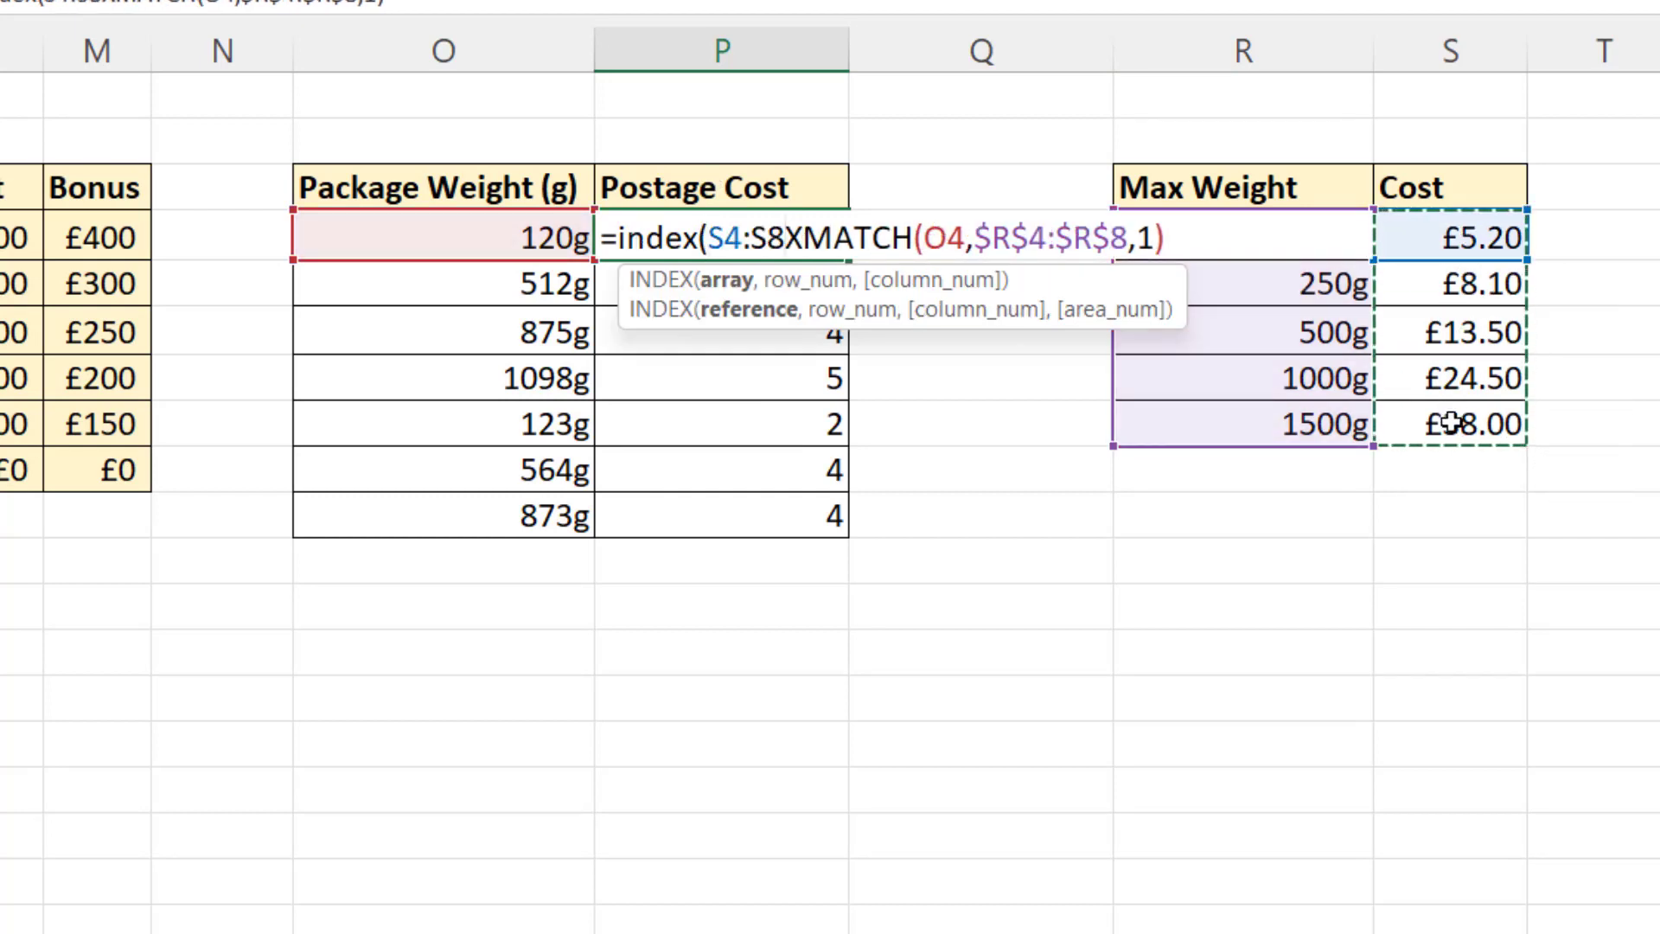
pyautogui.press('F4')
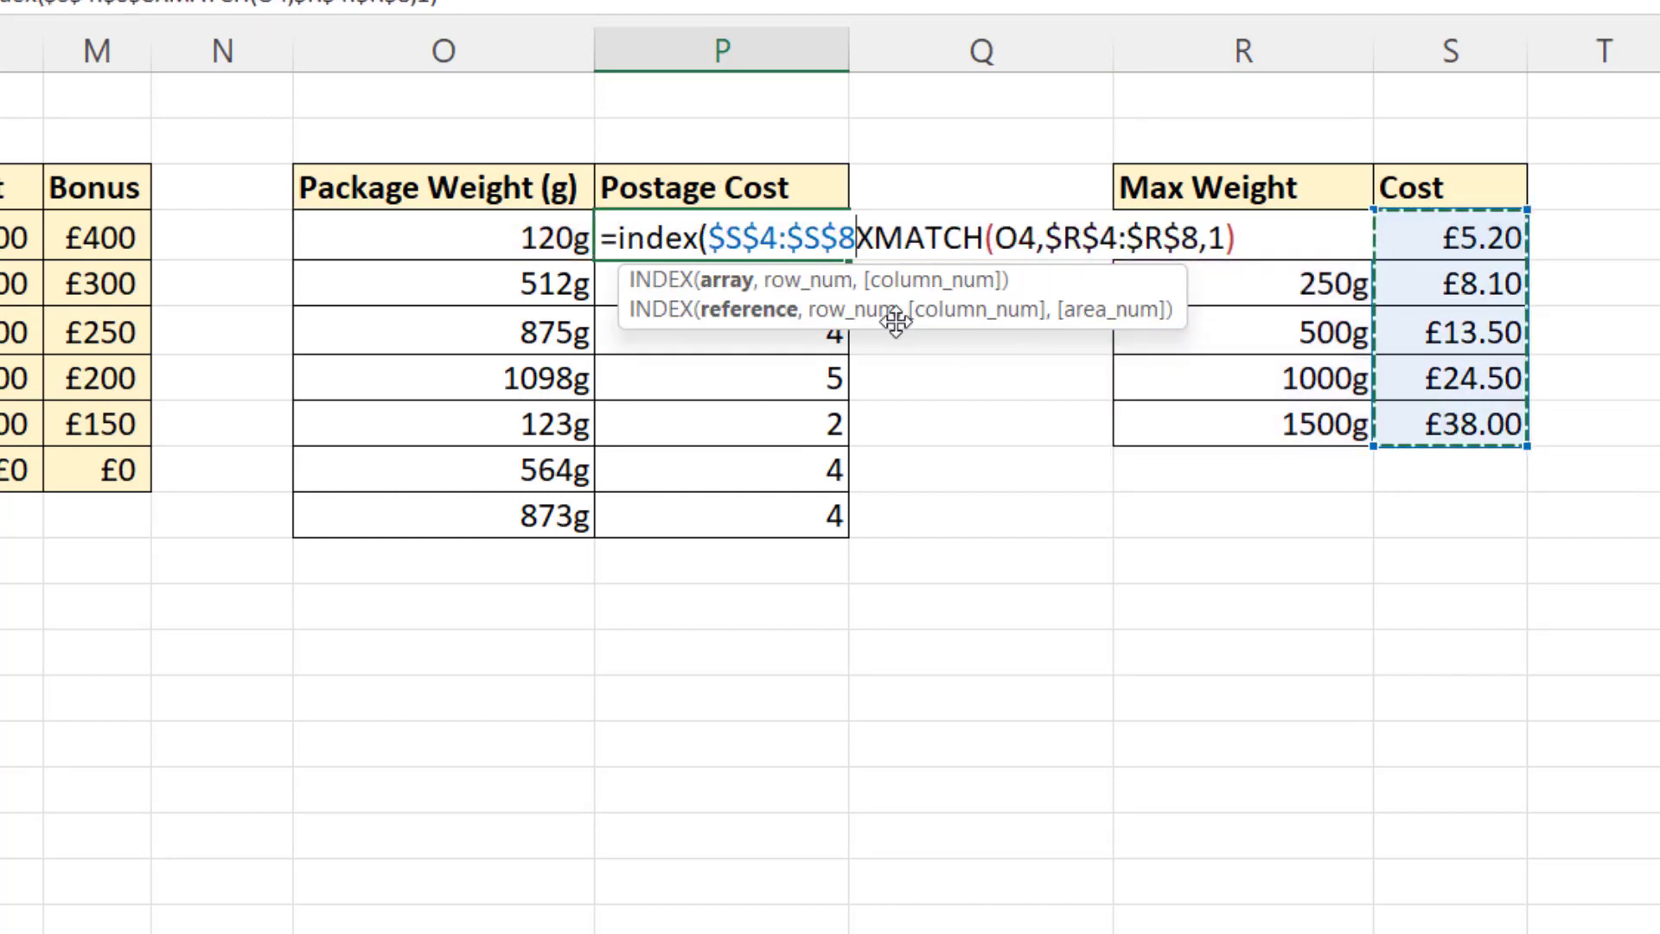
pyautogui.write(',')
pyautogui.click(1276, 233)
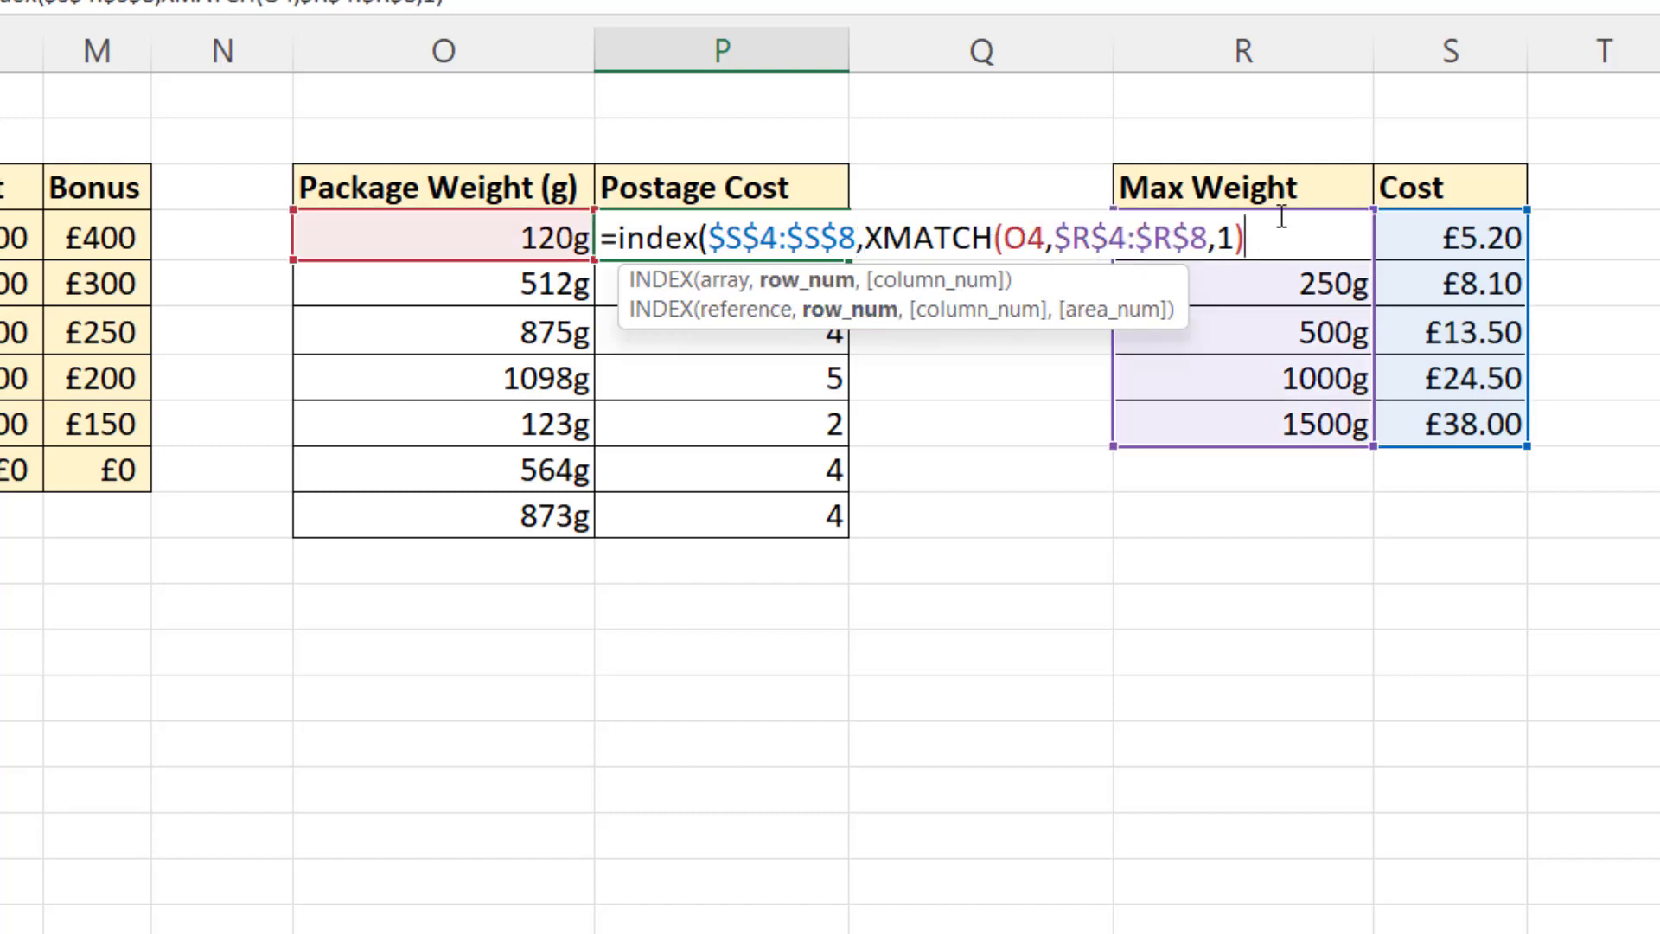
pyautogui.write(')')
pyautogui.press('Return')
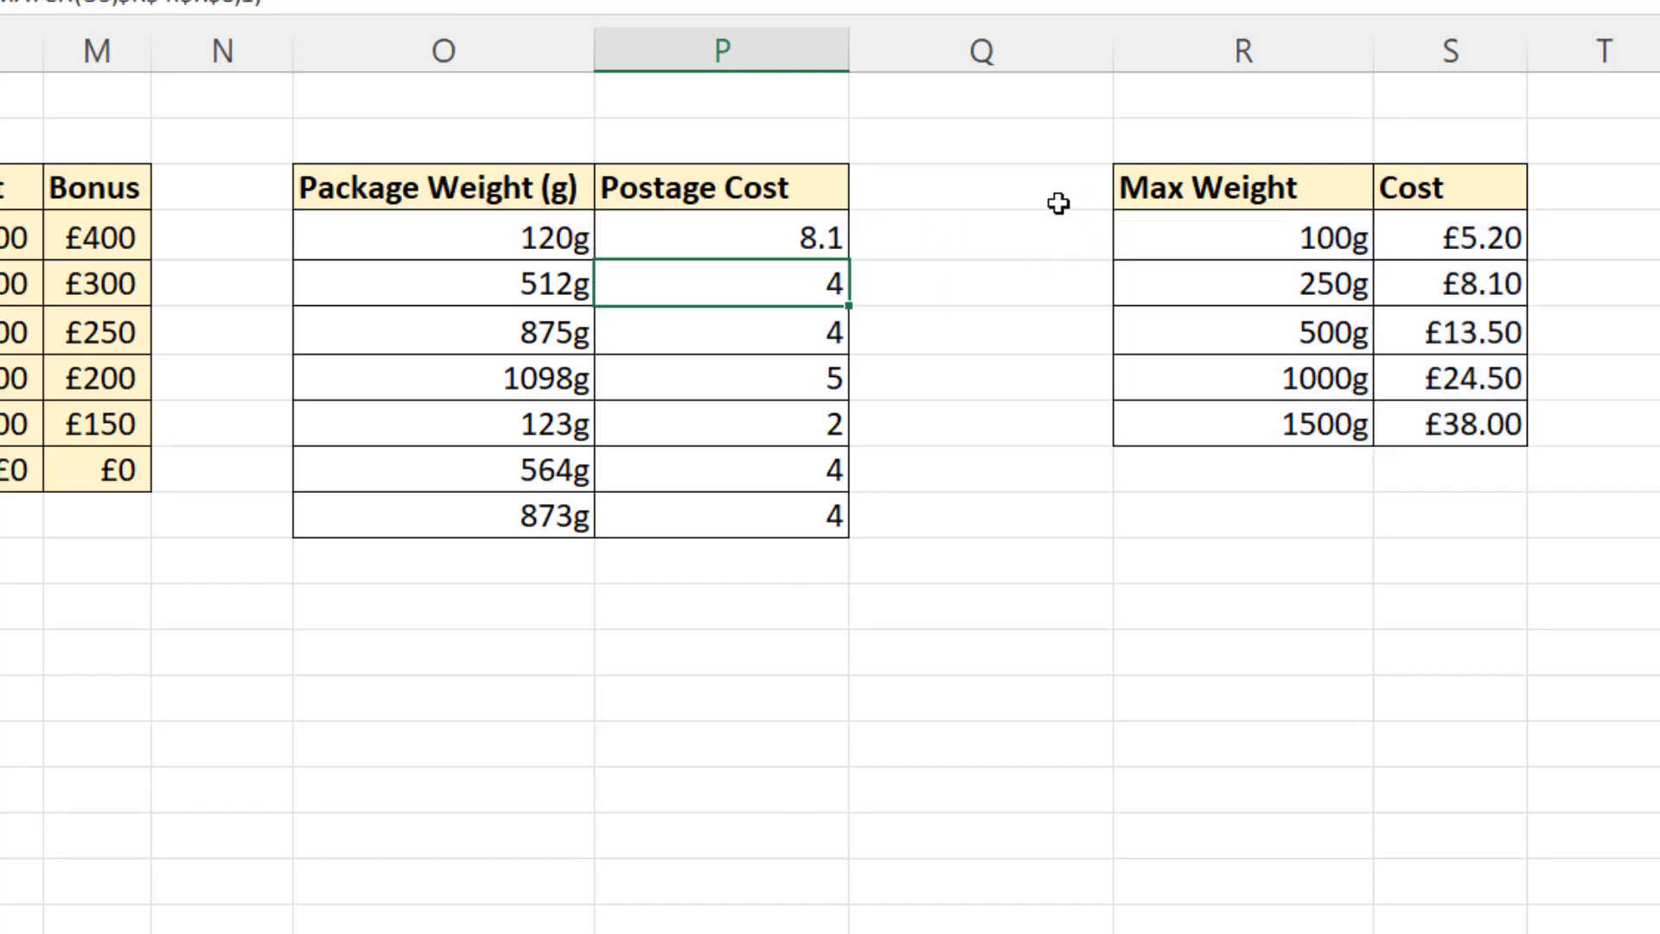
# Fill the P4 INDEX formula down to P10 and format the Postage Cost cells as Currency.
pyautogui.click(828, 241)
pyautogui.doubleClick(848, 260)
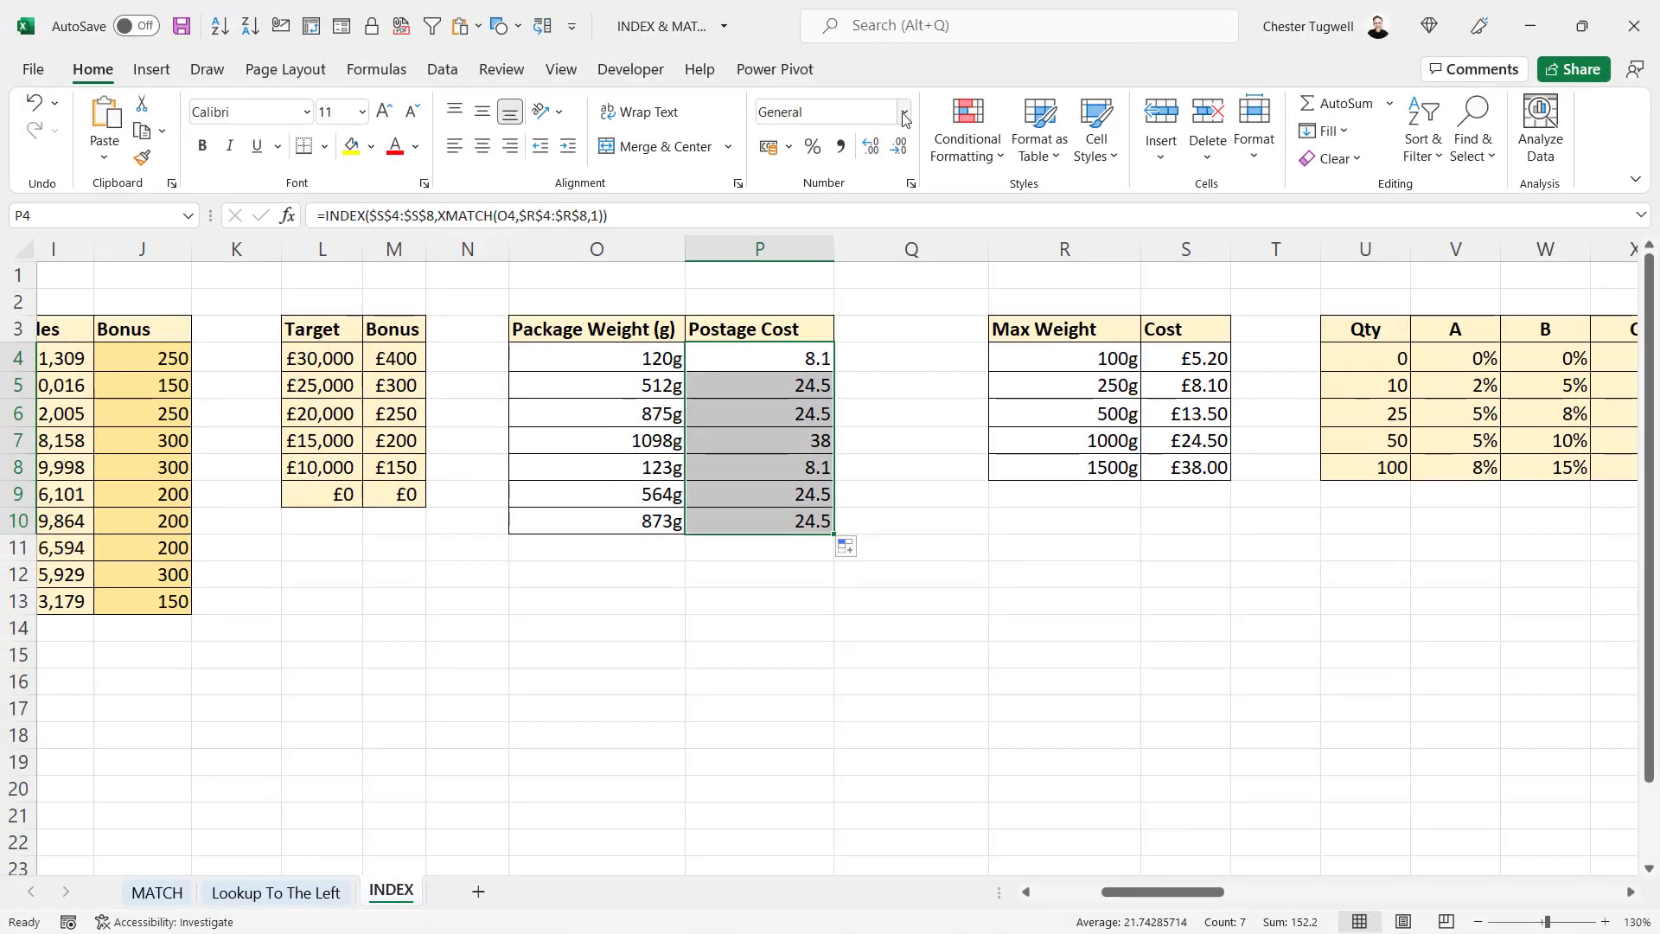
pyautogui.click(904, 112)
pyautogui.click(869, 259)
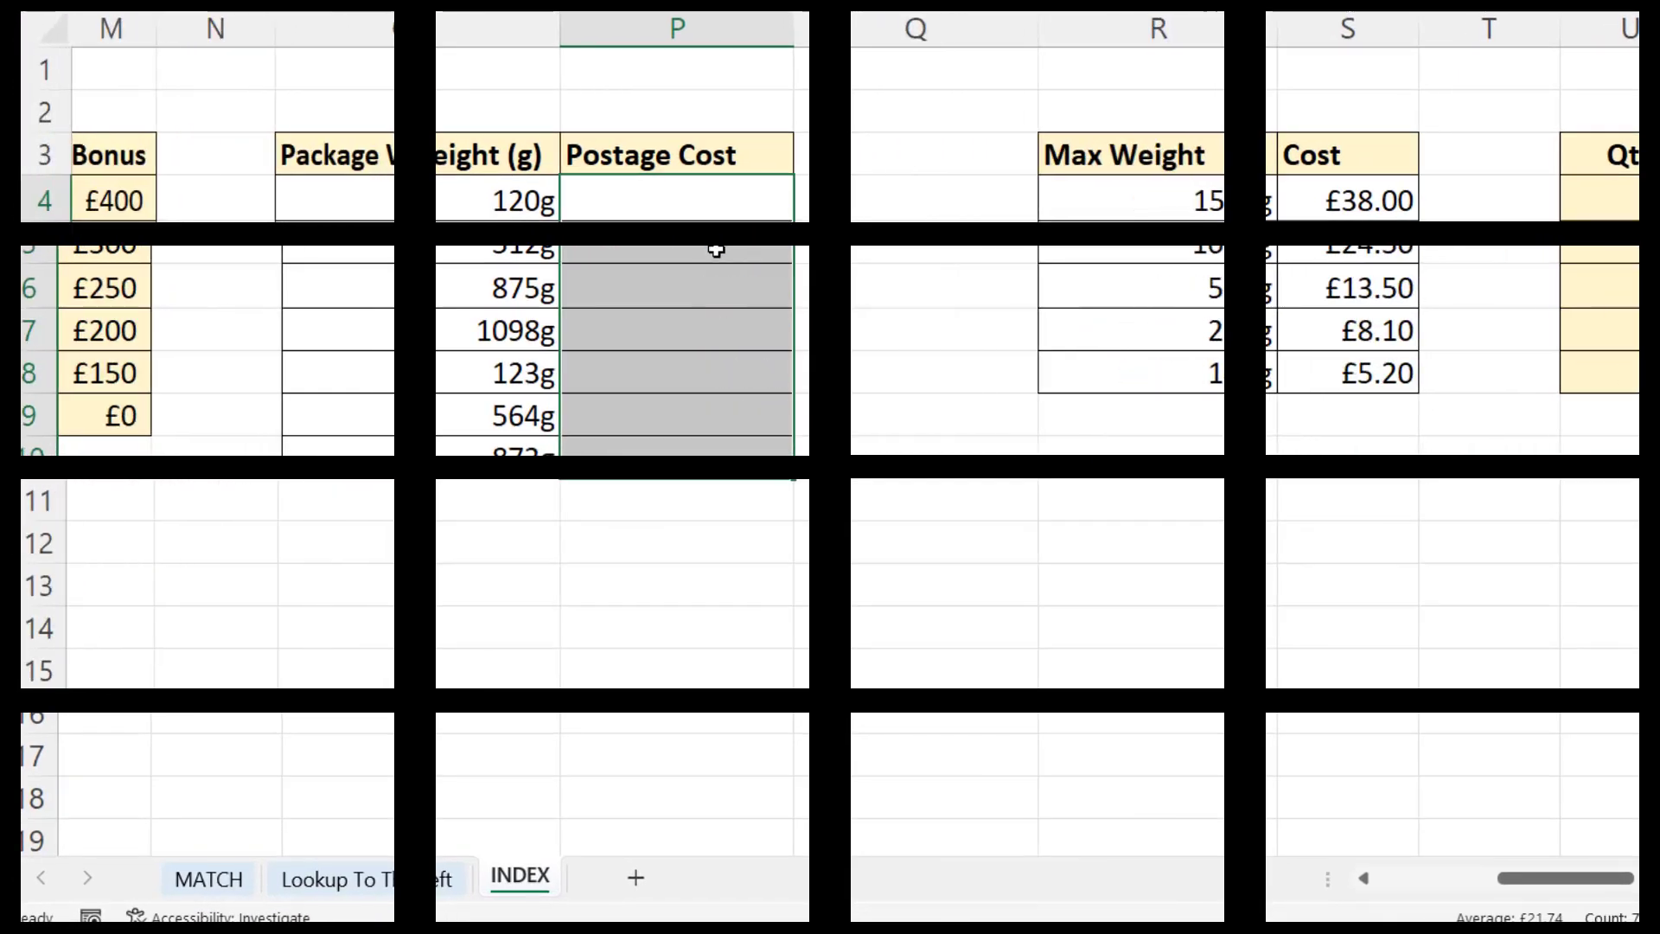
# Begin an XLOOKUP formula in P4 with O4:O10 as the lookup value and R4:R8 as the lookup array.
pyautogui.click(783, 357)
pyautogui.write('=xl')
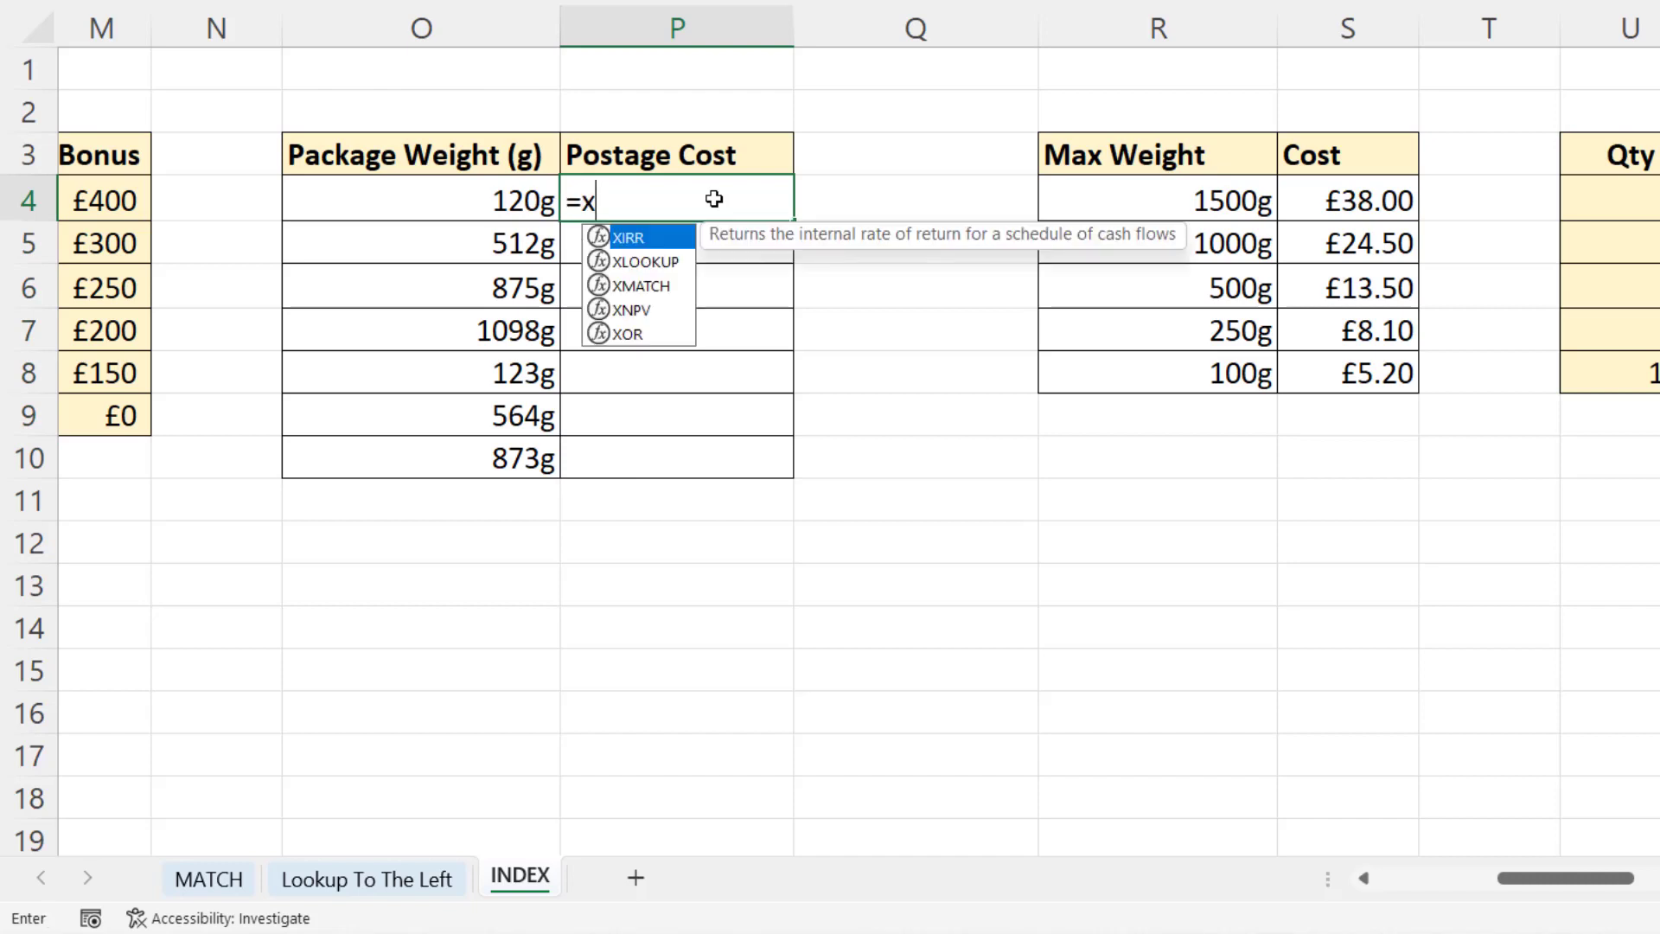
pyautogui.press('Tab')
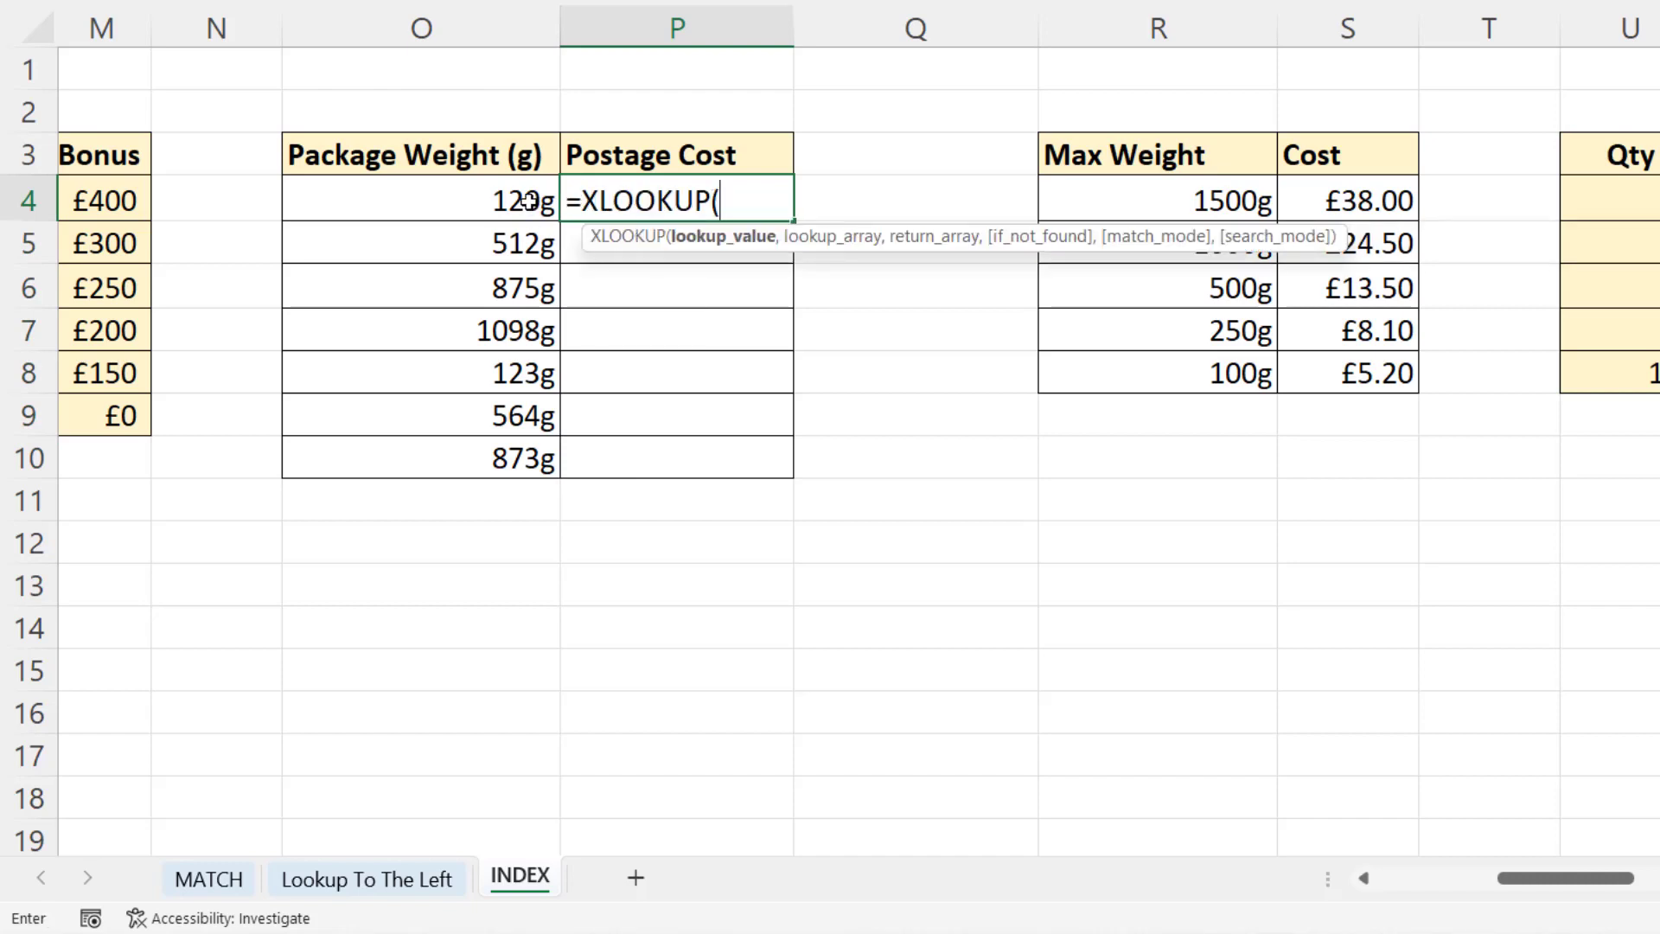
pyautogui.moveTo(529, 200); pyautogui.dragTo(502, 449)
pyautogui.write(',')
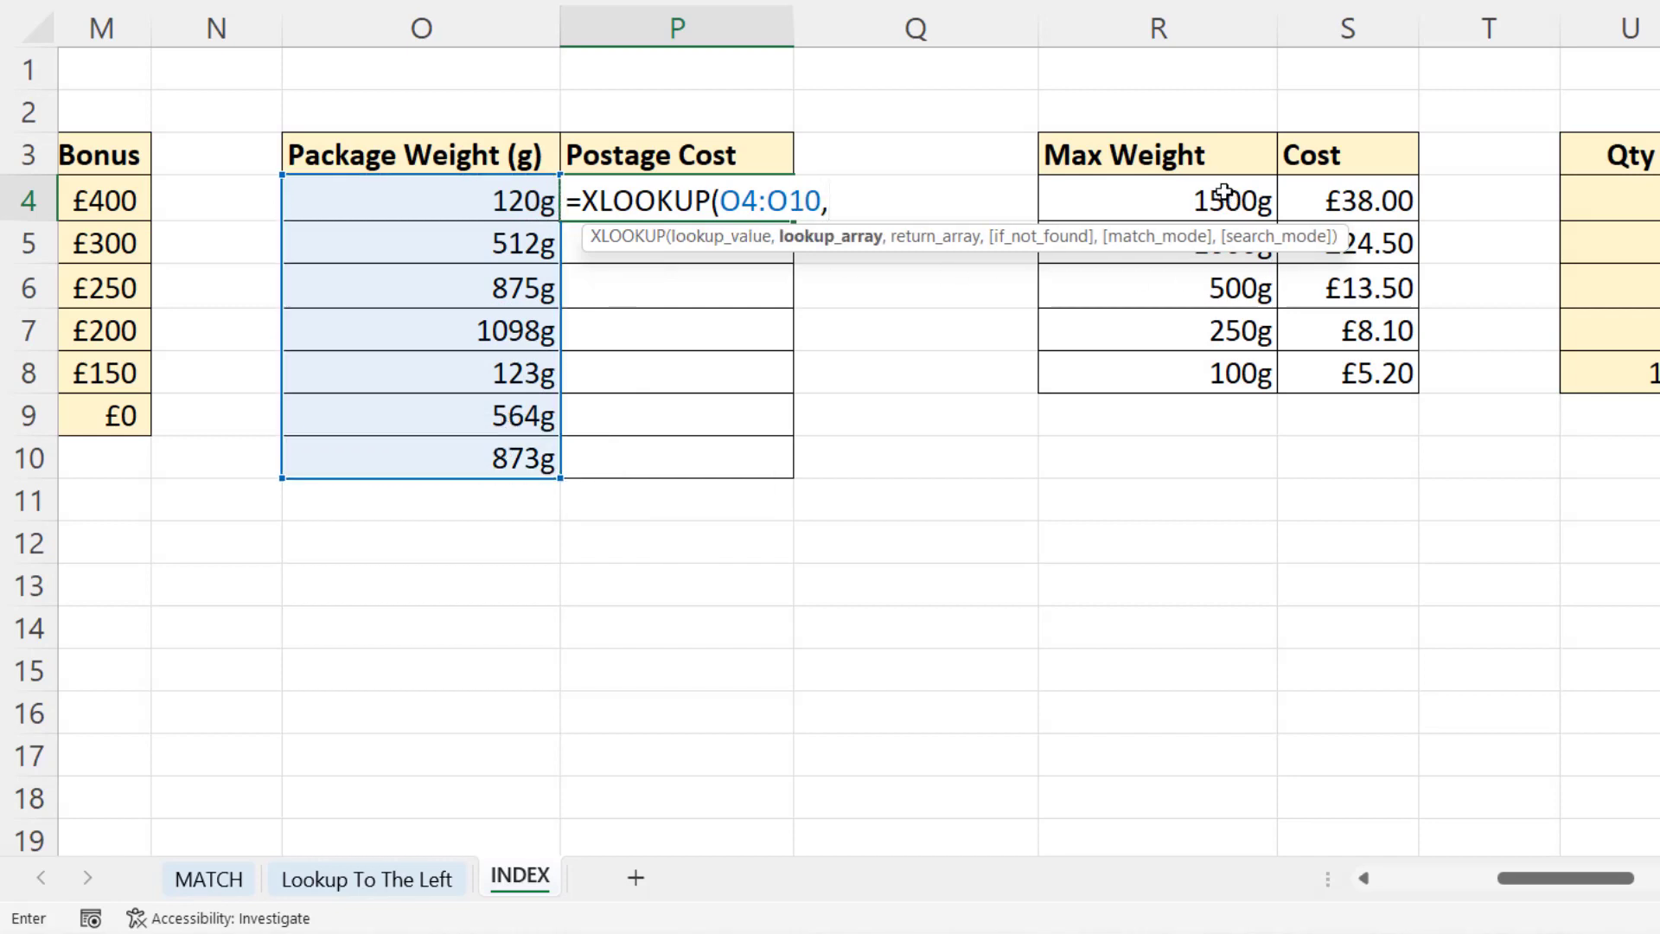
pyautogui.moveTo(1224, 192); pyautogui.dragTo(1204, 363)
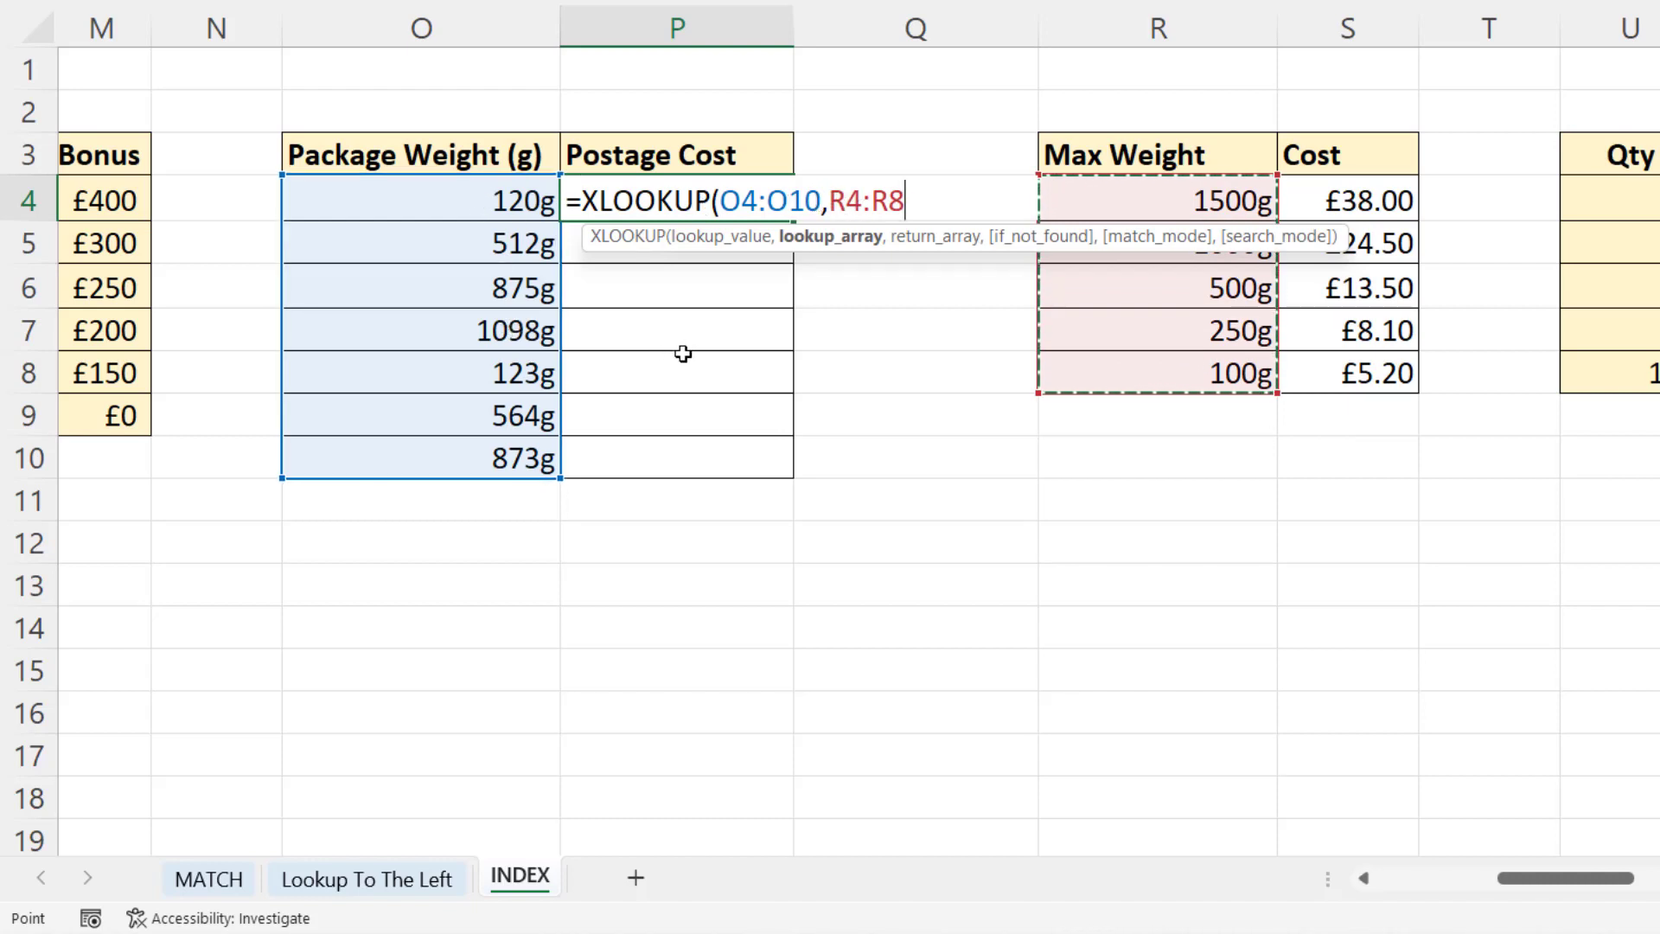
# Complete the XLOOKUP with return array S4:S8, an empty if_not_found argument and match mode 1 (exact match or next larger item).
pyautogui.write(',')
pyautogui.moveTo(1361, 202); pyautogui.dragTo(1364, 373)
pyautogui.write(',,')
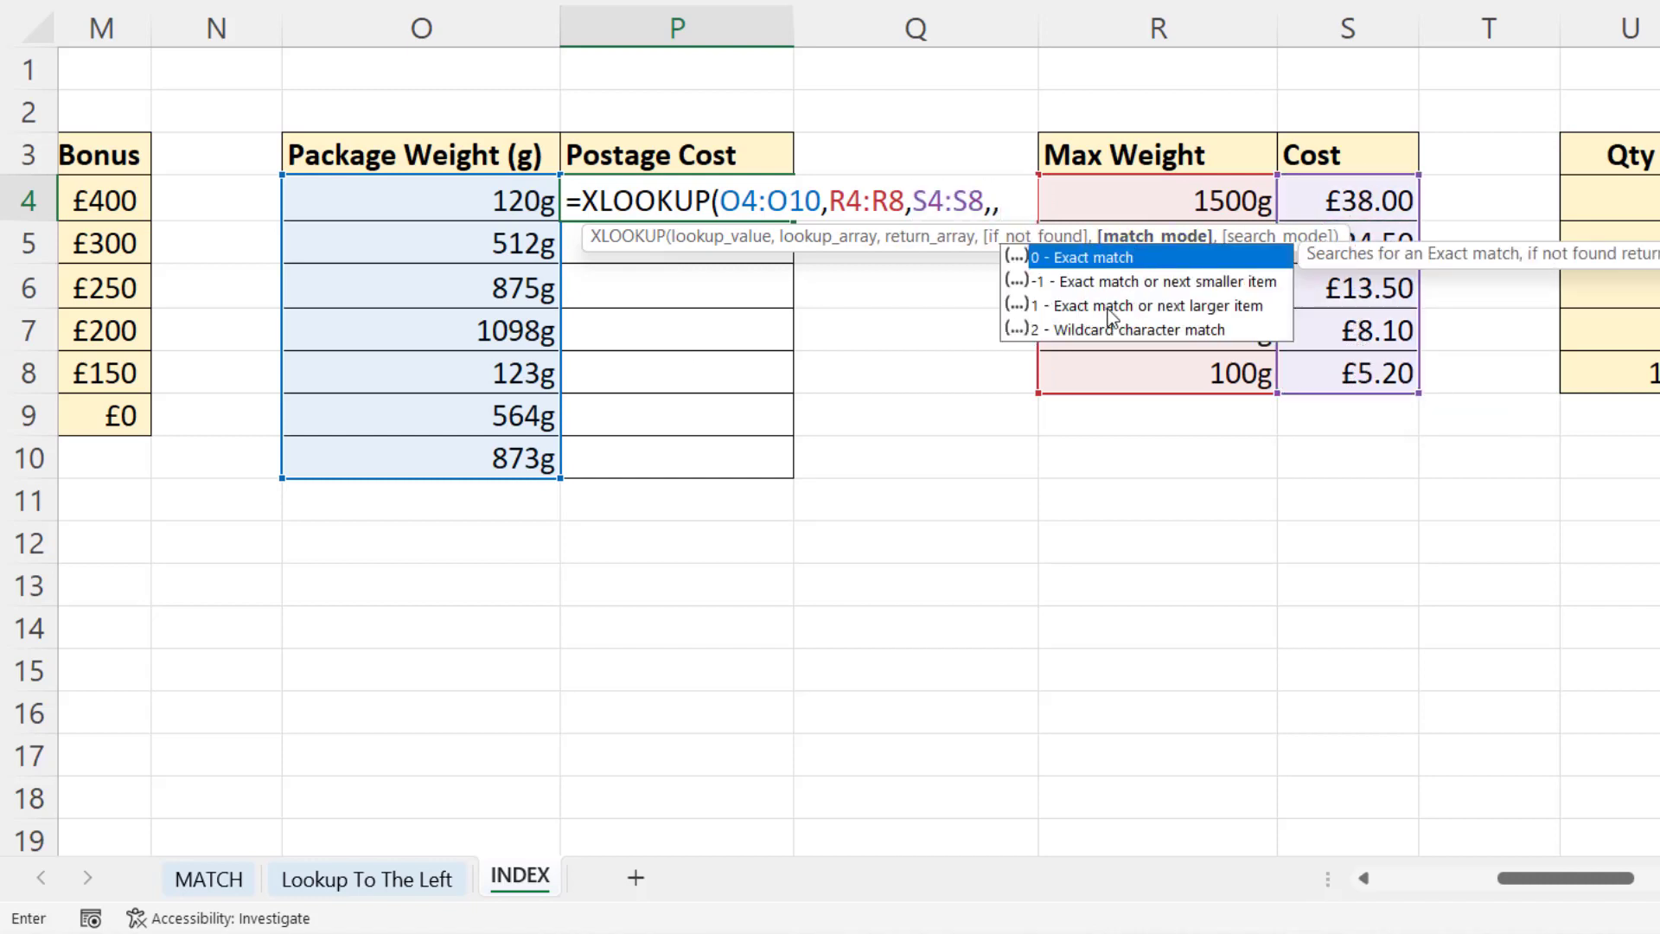
pyautogui.doubleClick(1125, 307)
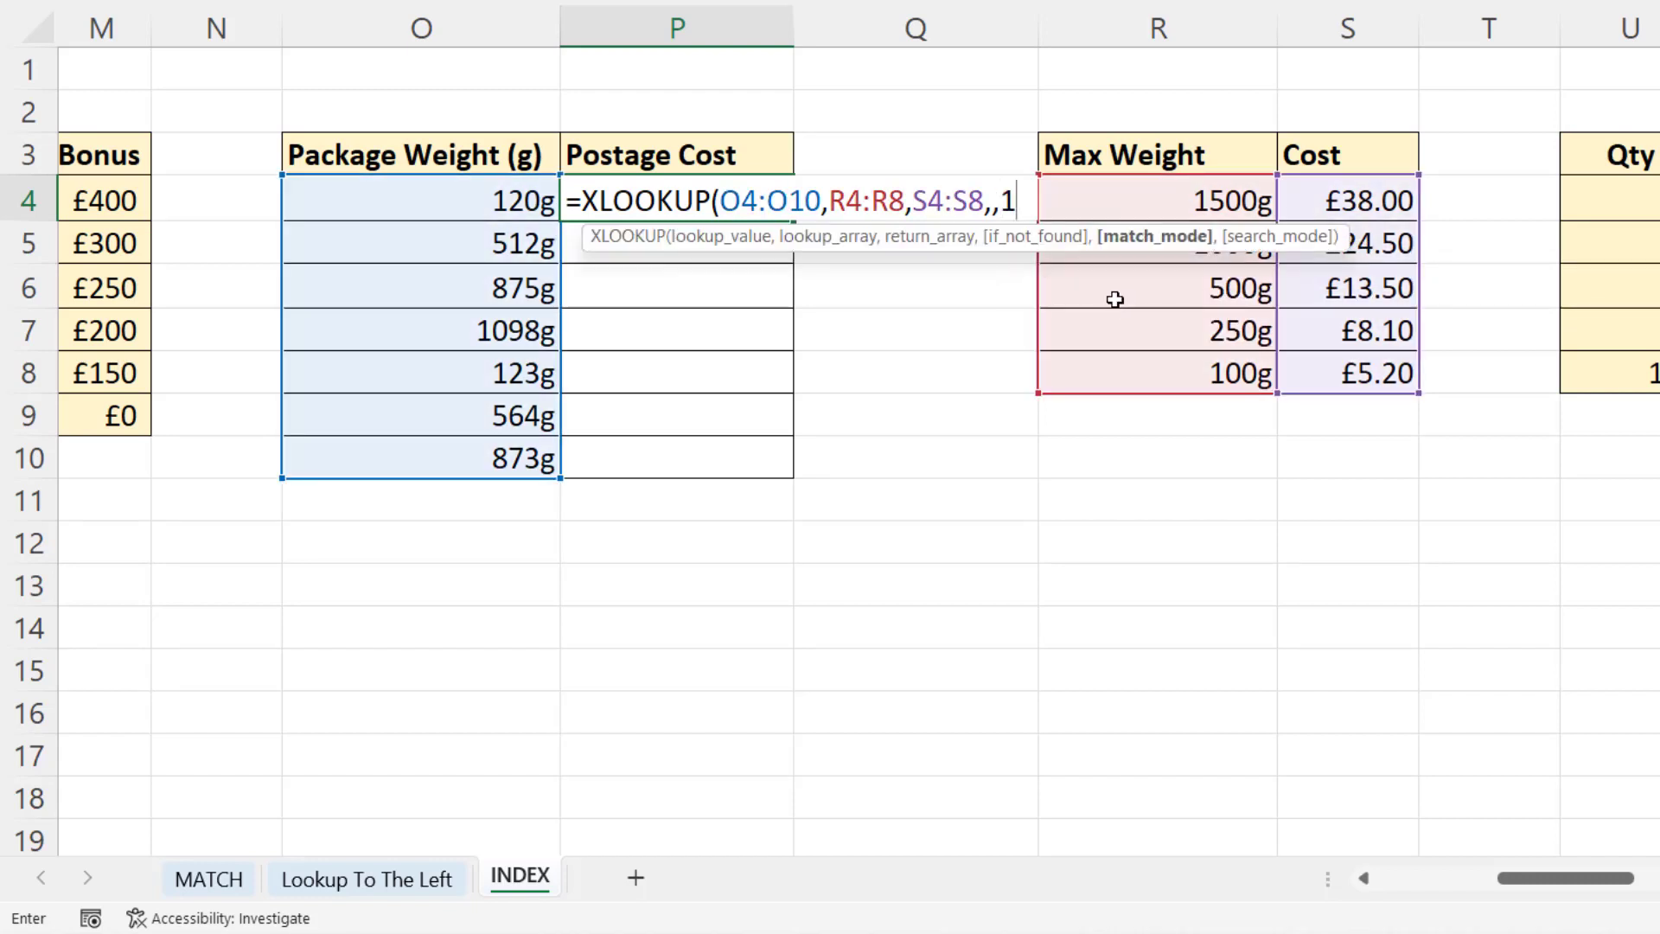
pyautogui.write(')')
pyautogui.press('Return')
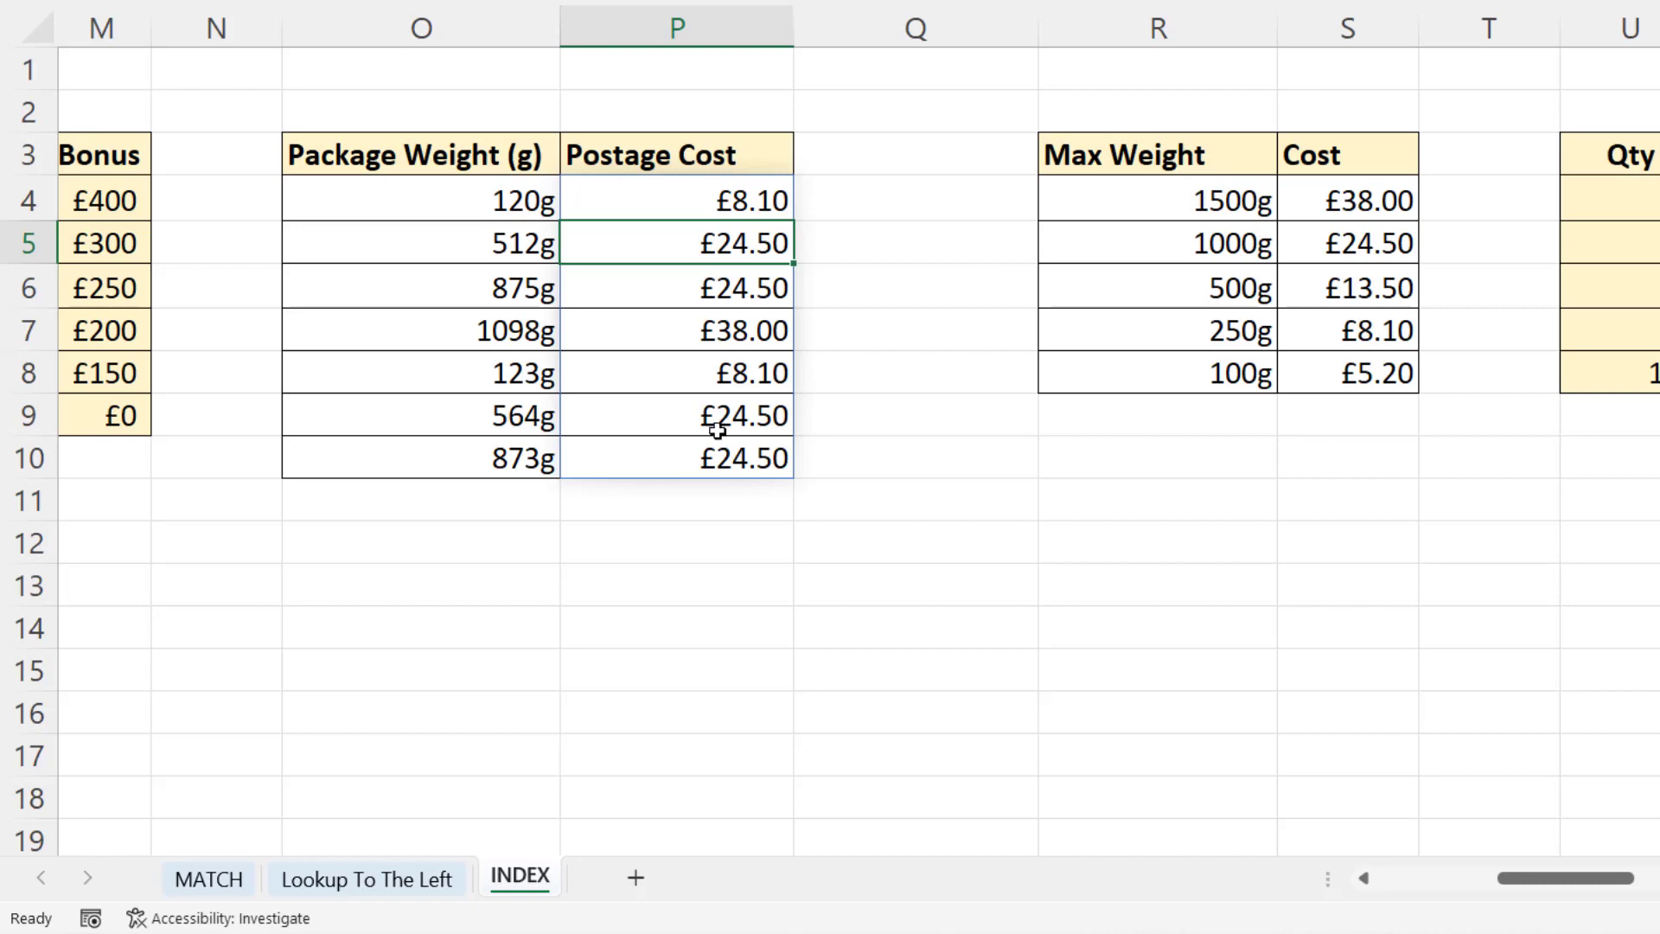
# Examine the quantity discount table's rates in V4:X8 and its category headings in V3:X3.
pyautogui.moveTo(1519, 877); pyautogui.dragTo(1476, 880)
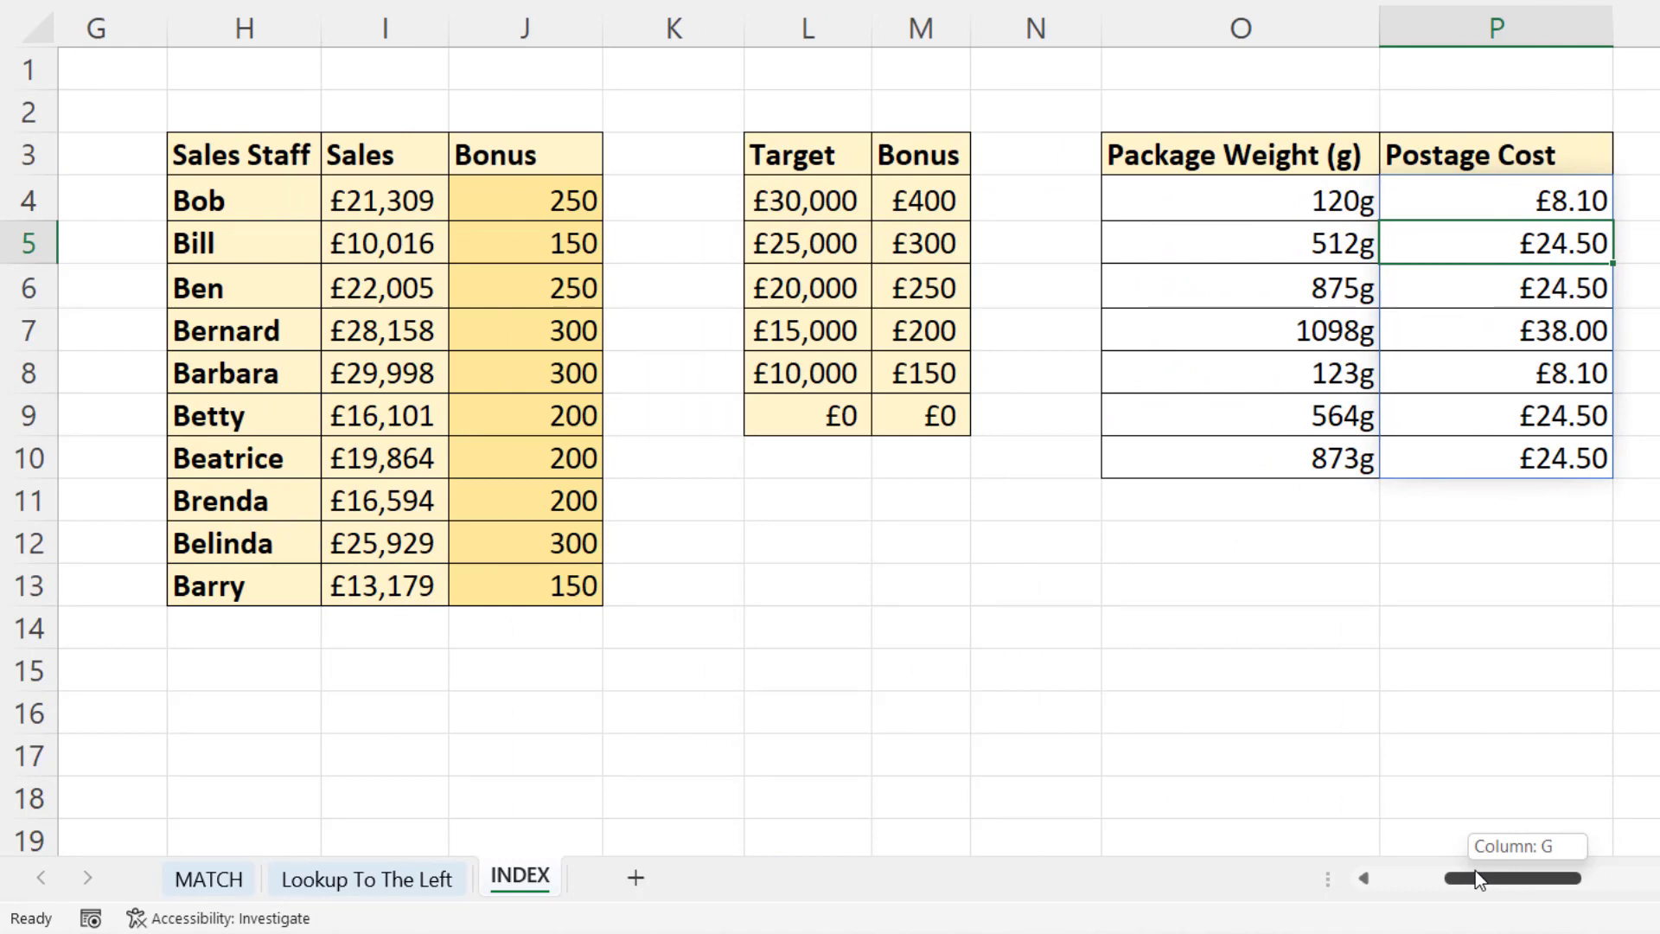
pyautogui.moveTo(1475, 869); pyautogui.dragTo(1474, 869)
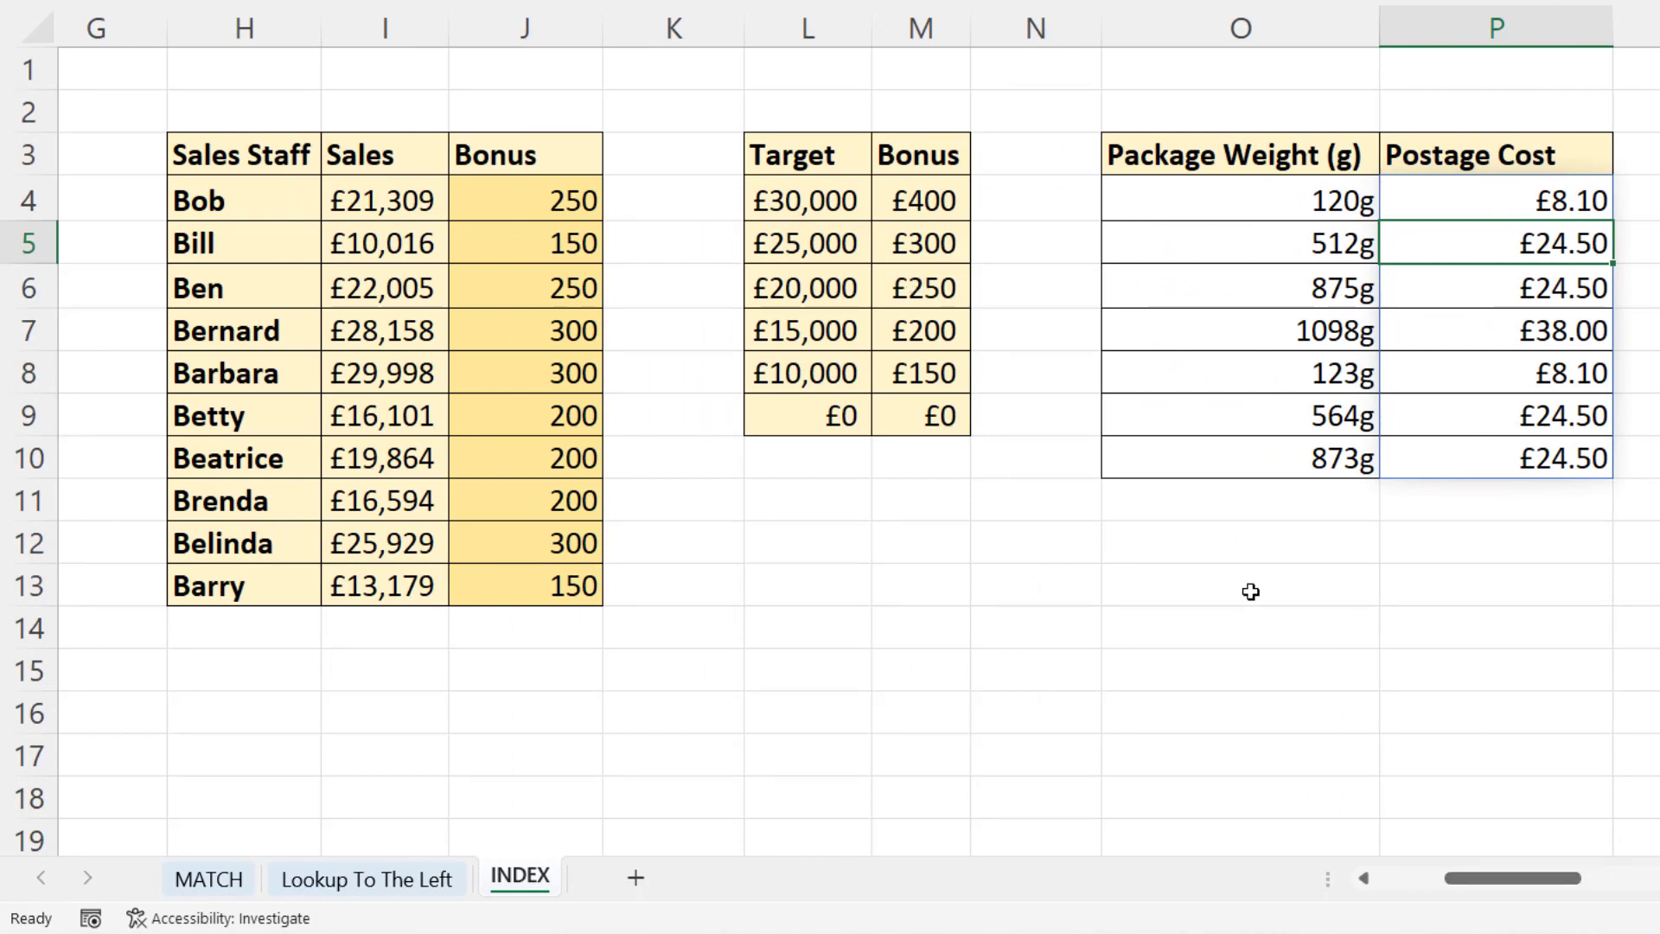
pyautogui.moveTo(1488, 875); pyautogui.dragTo(1632, 903)
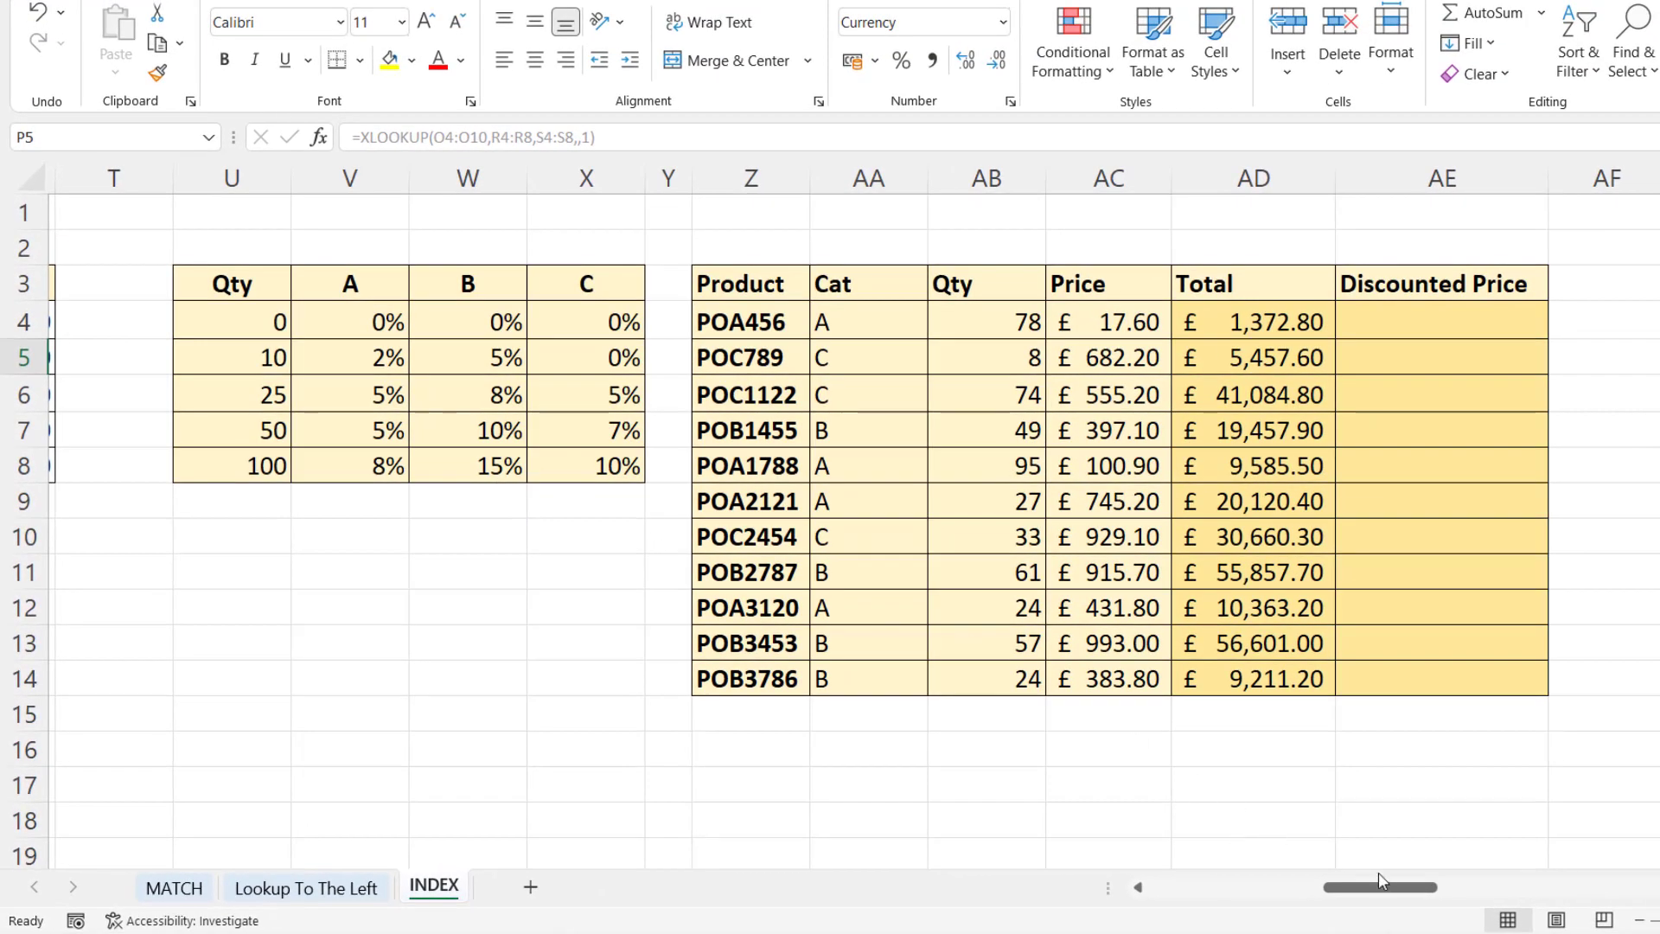
pyautogui.moveTo(1381, 893); pyautogui.dragTo(1384, 895)
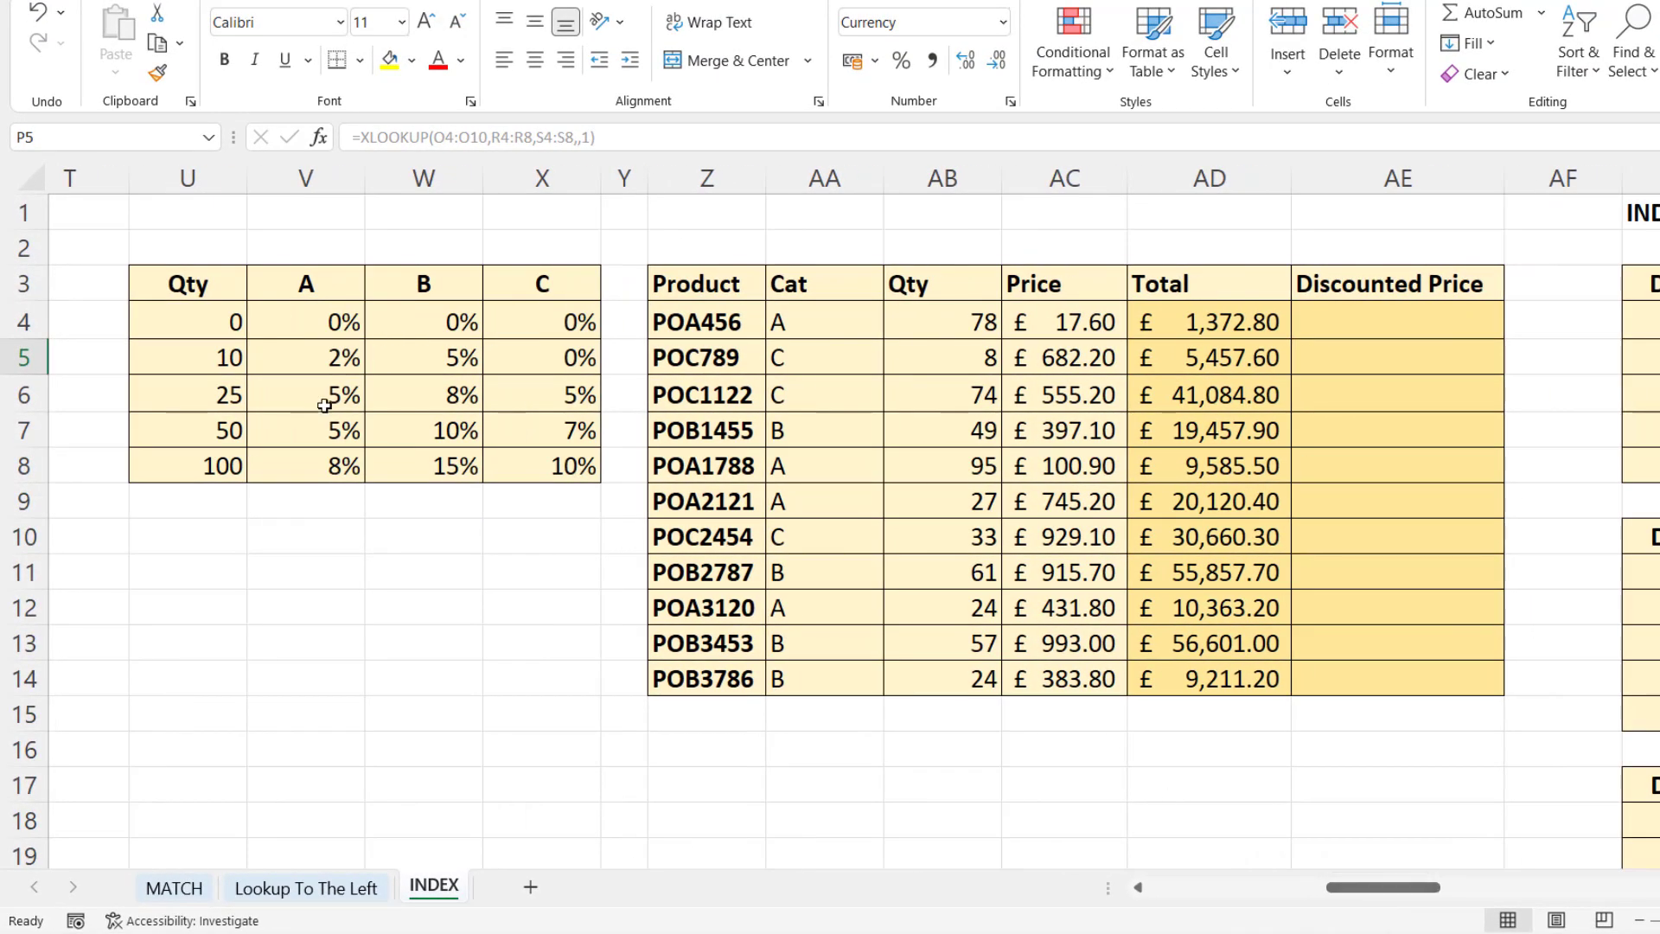
pyautogui.moveTo(309, 321); pyautogui.dragTo(553, 462)
pyautogui.moveTo(290, 283); pyautogui.dragTo(561, 290)
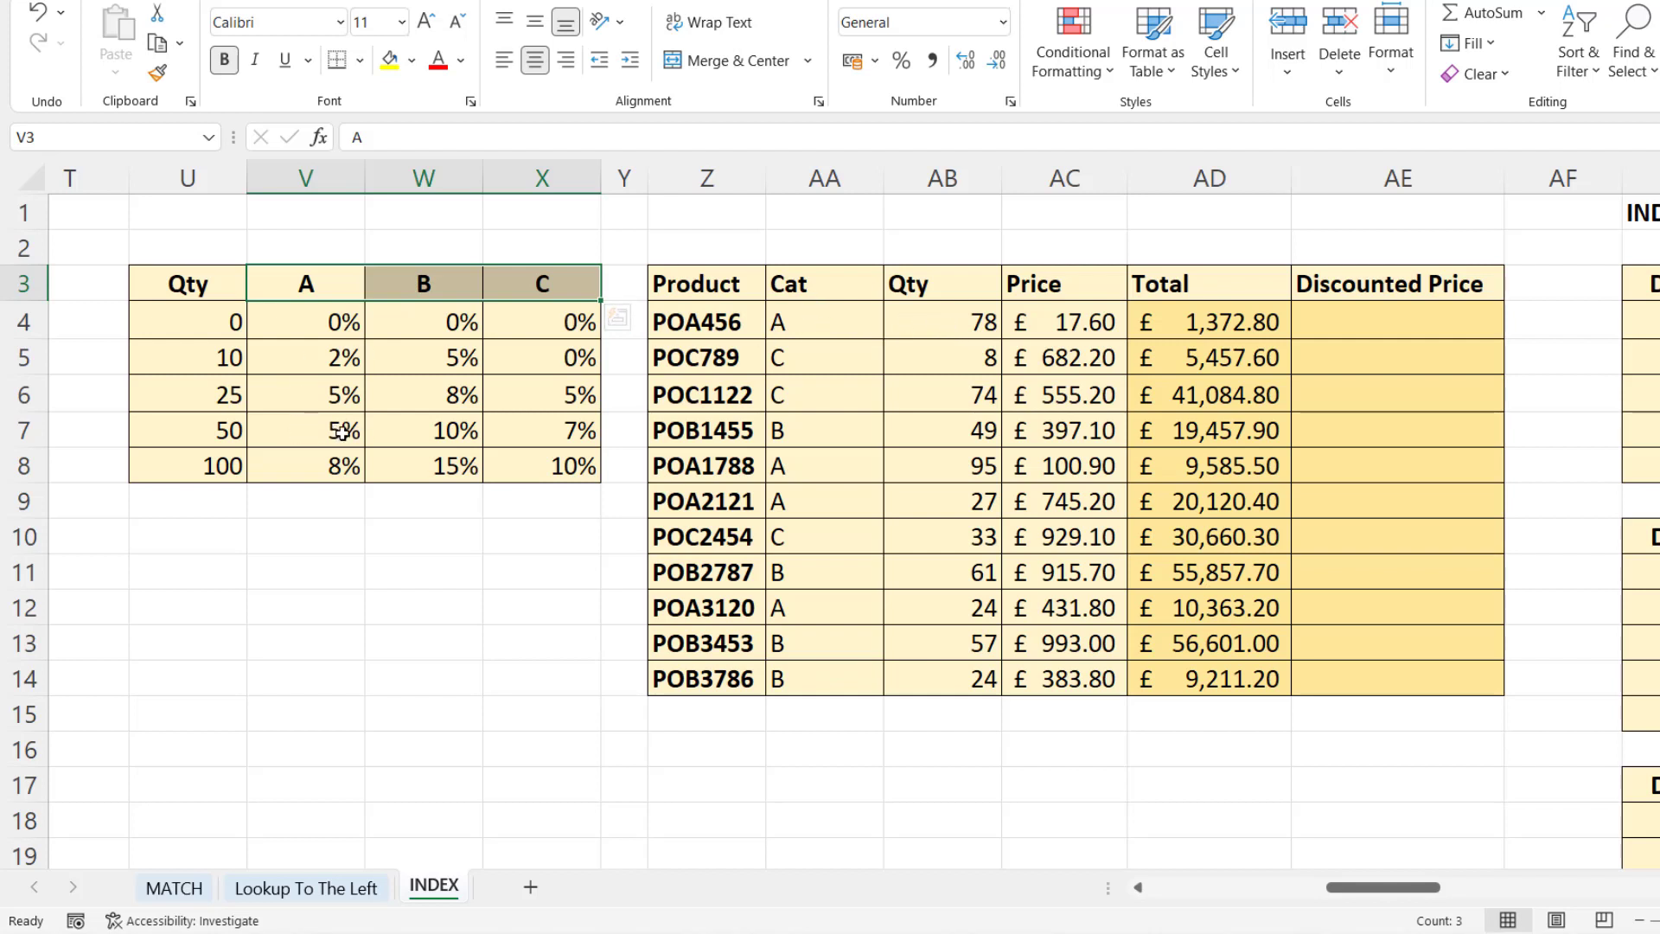
# Begin an INDEX formula in Discounted Price cell AE4 with the absolute array $V$4:$X$8.
pyautogui.click(1313, 337)
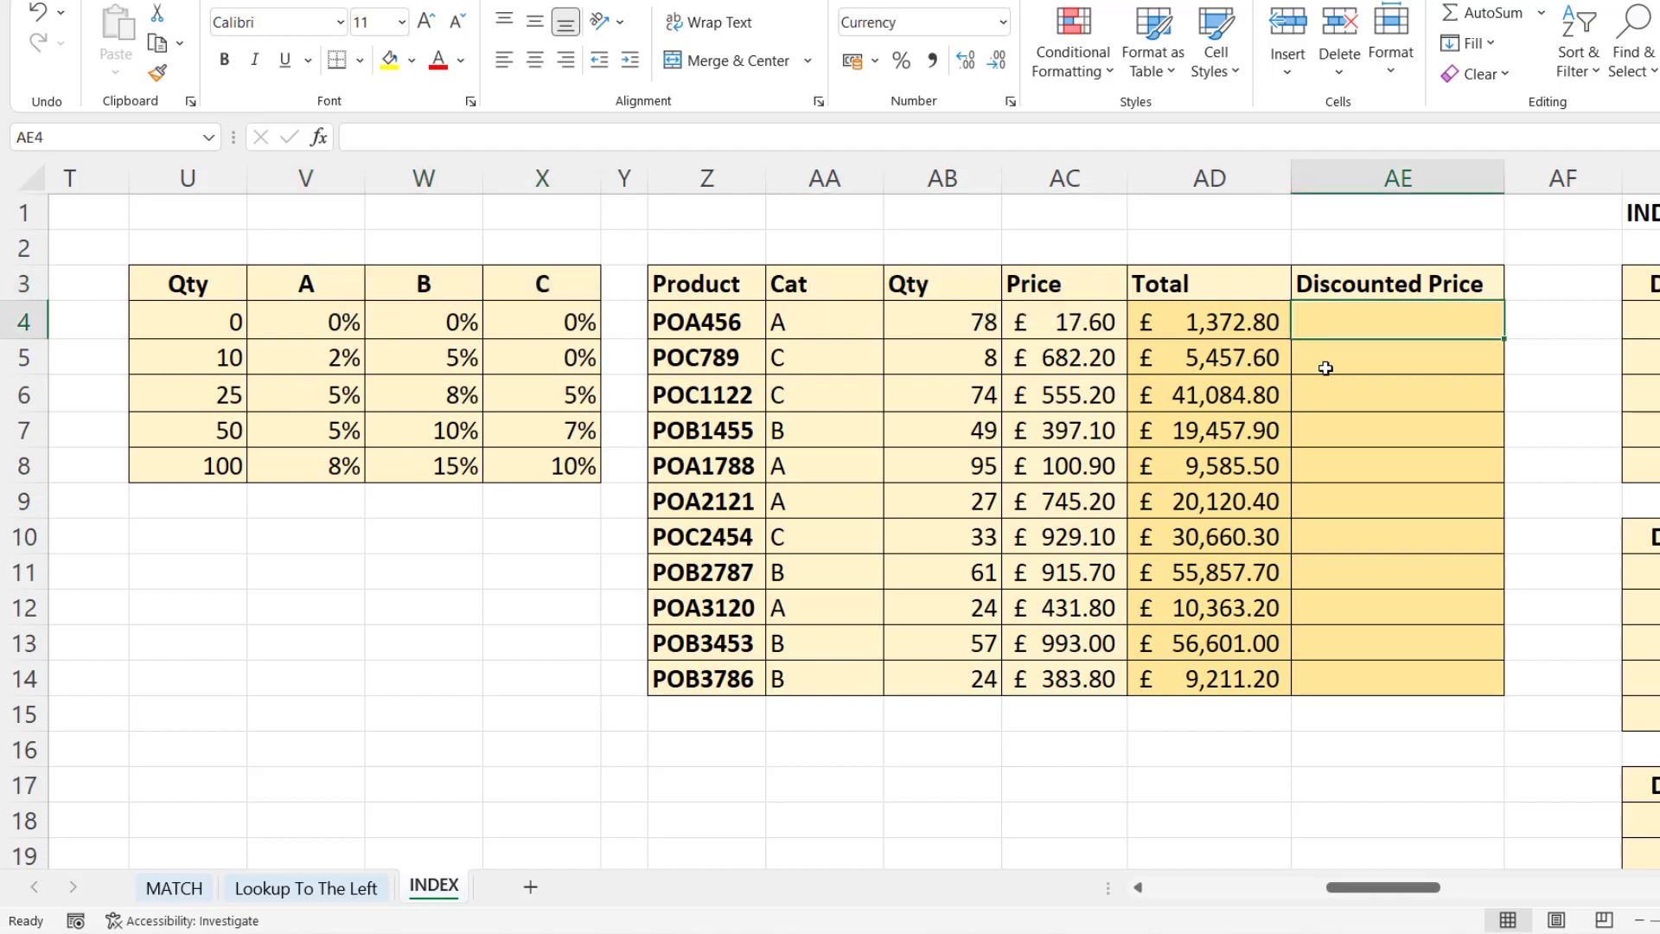
pyautogui.write('=ind')
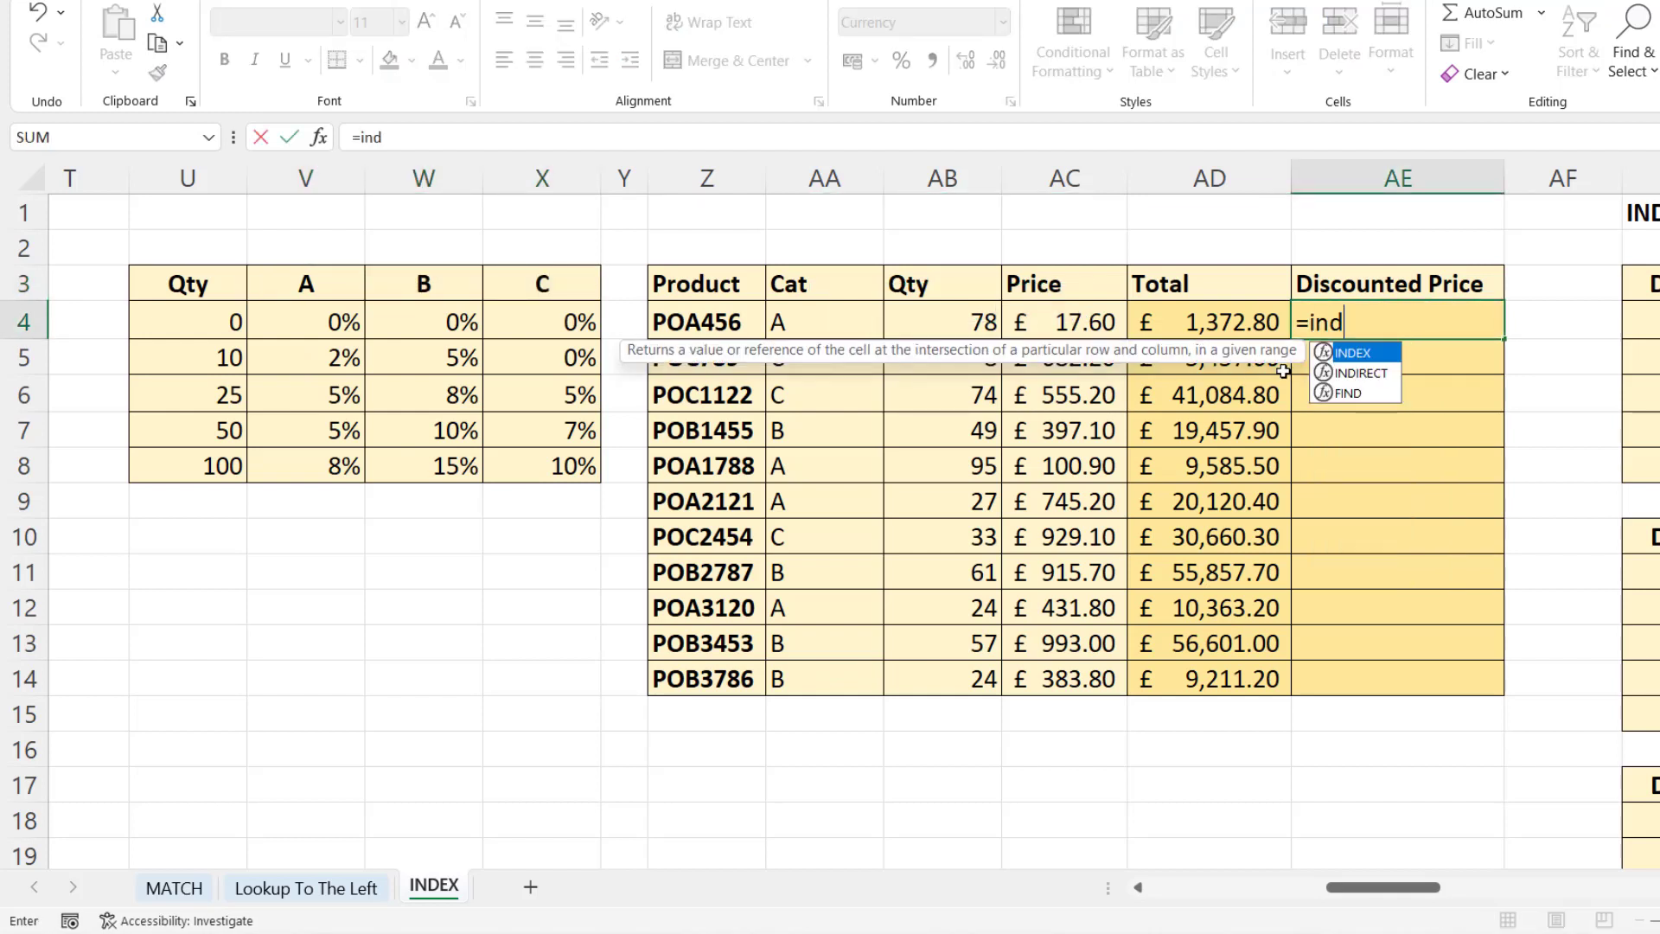
pyautogui.write('ex(')
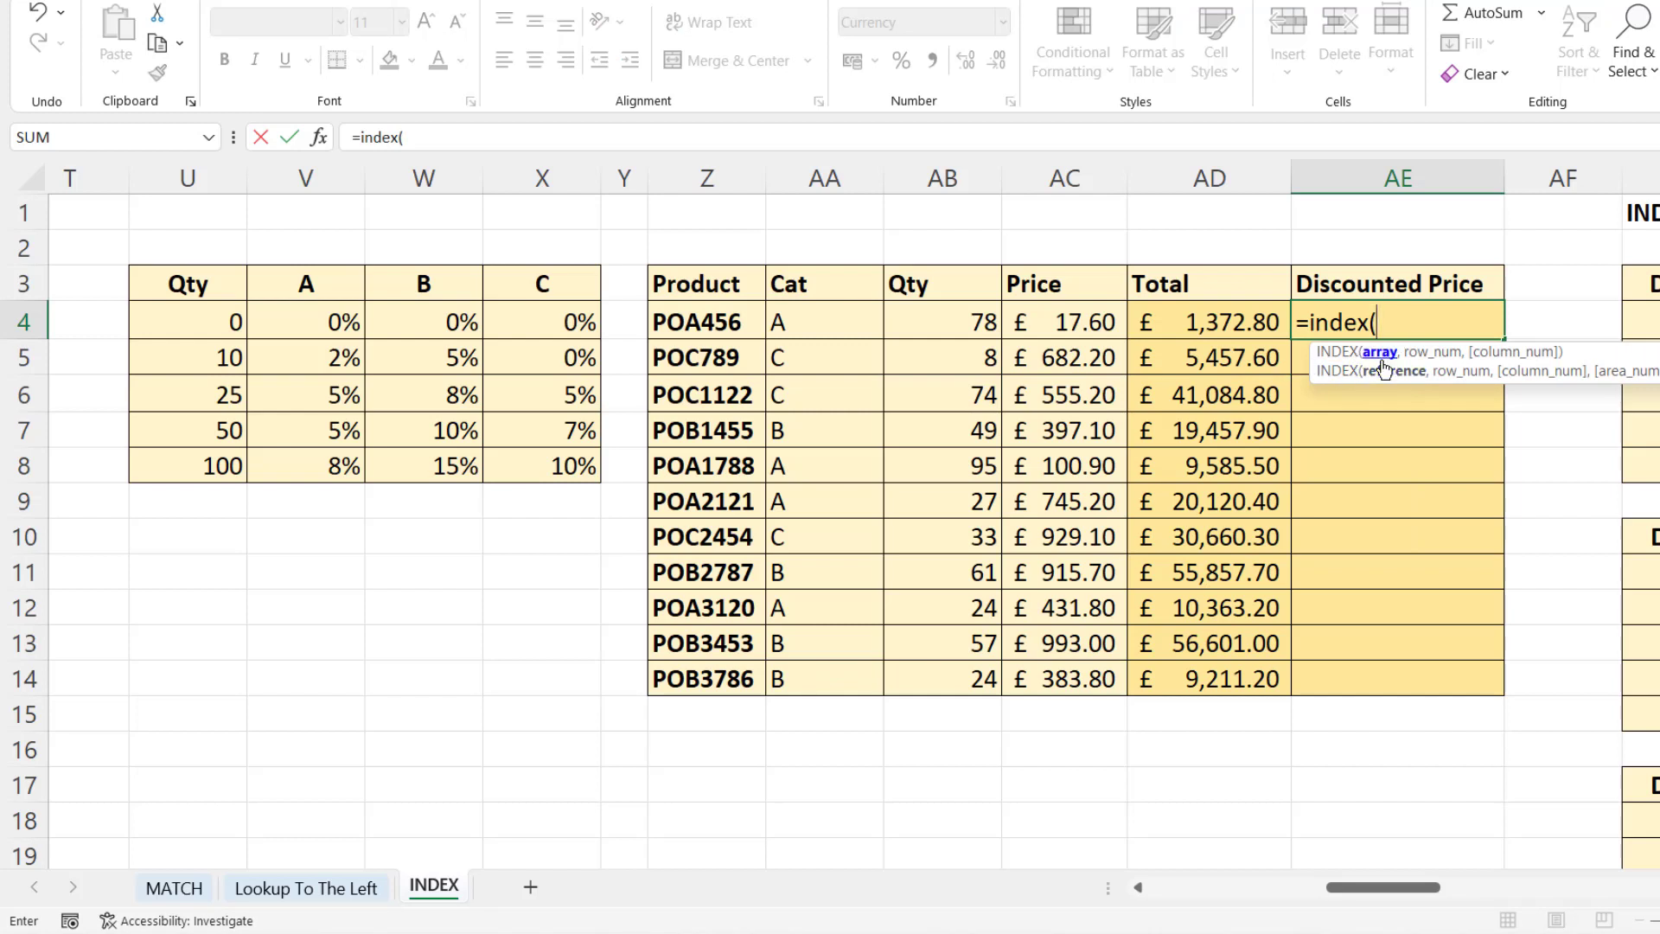
pyautogui.moveTo(313, 327); pyautogui.dragTo(536, 468)
pyautogui.press('F4')
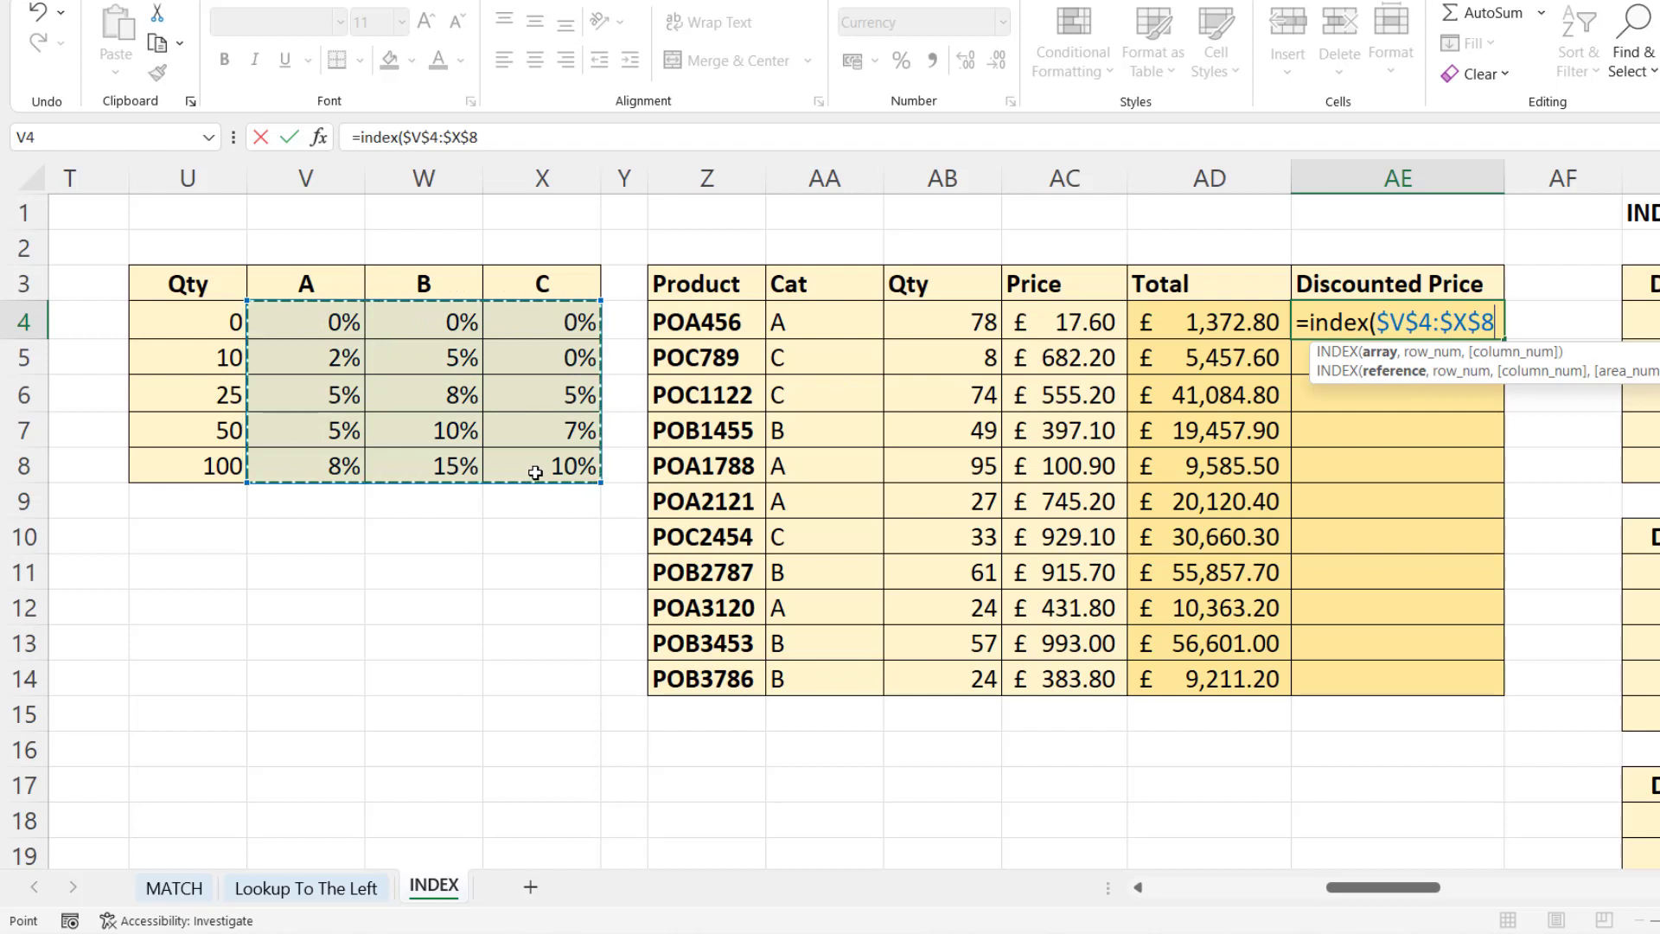
pyautogui.write(',')
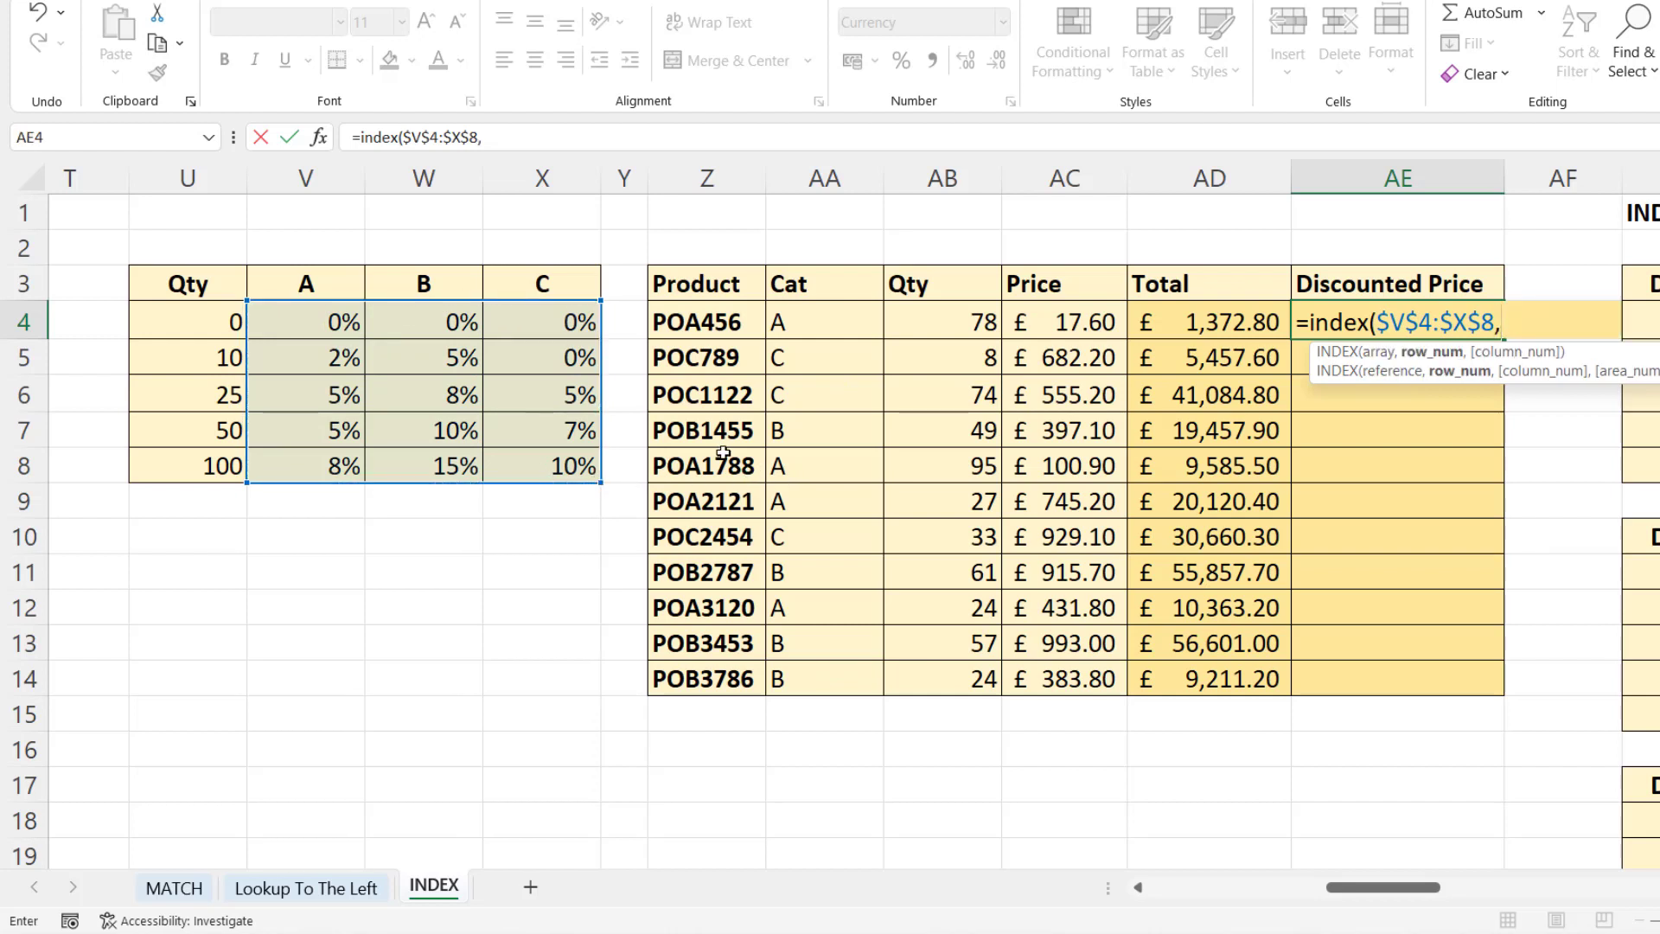
# Nest a MATCH as the INDEX row number, with lookup value AB4 and absolute lookup array $U$4:$U$8.
pyautogui.write('match')
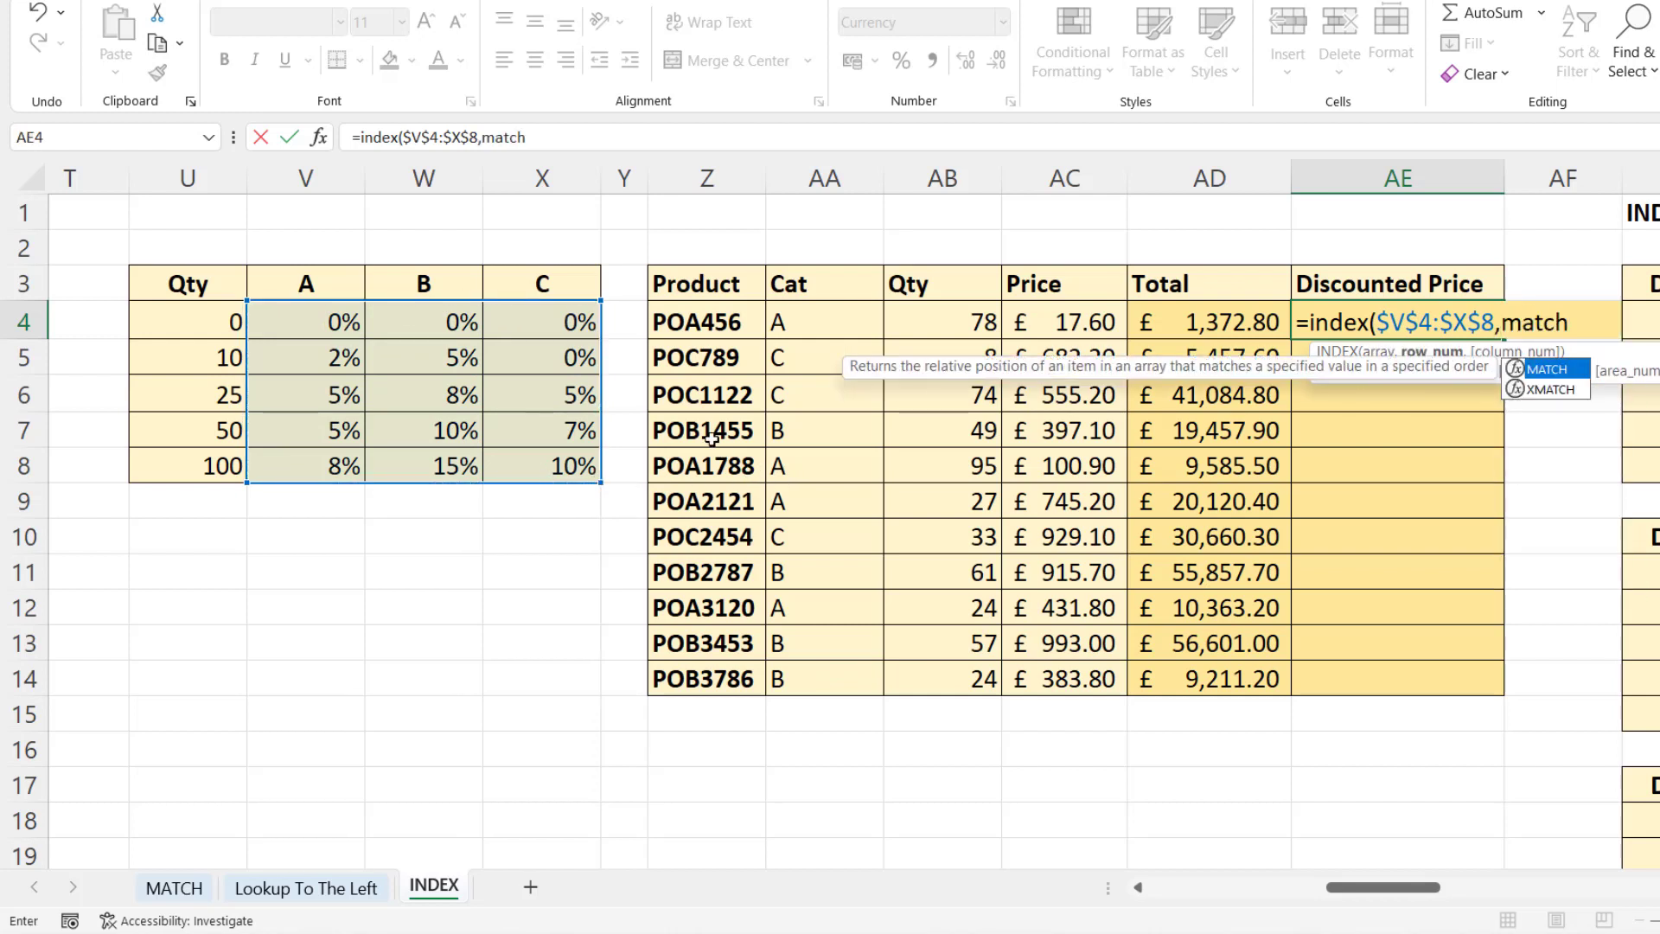
pyautogui.write('(')
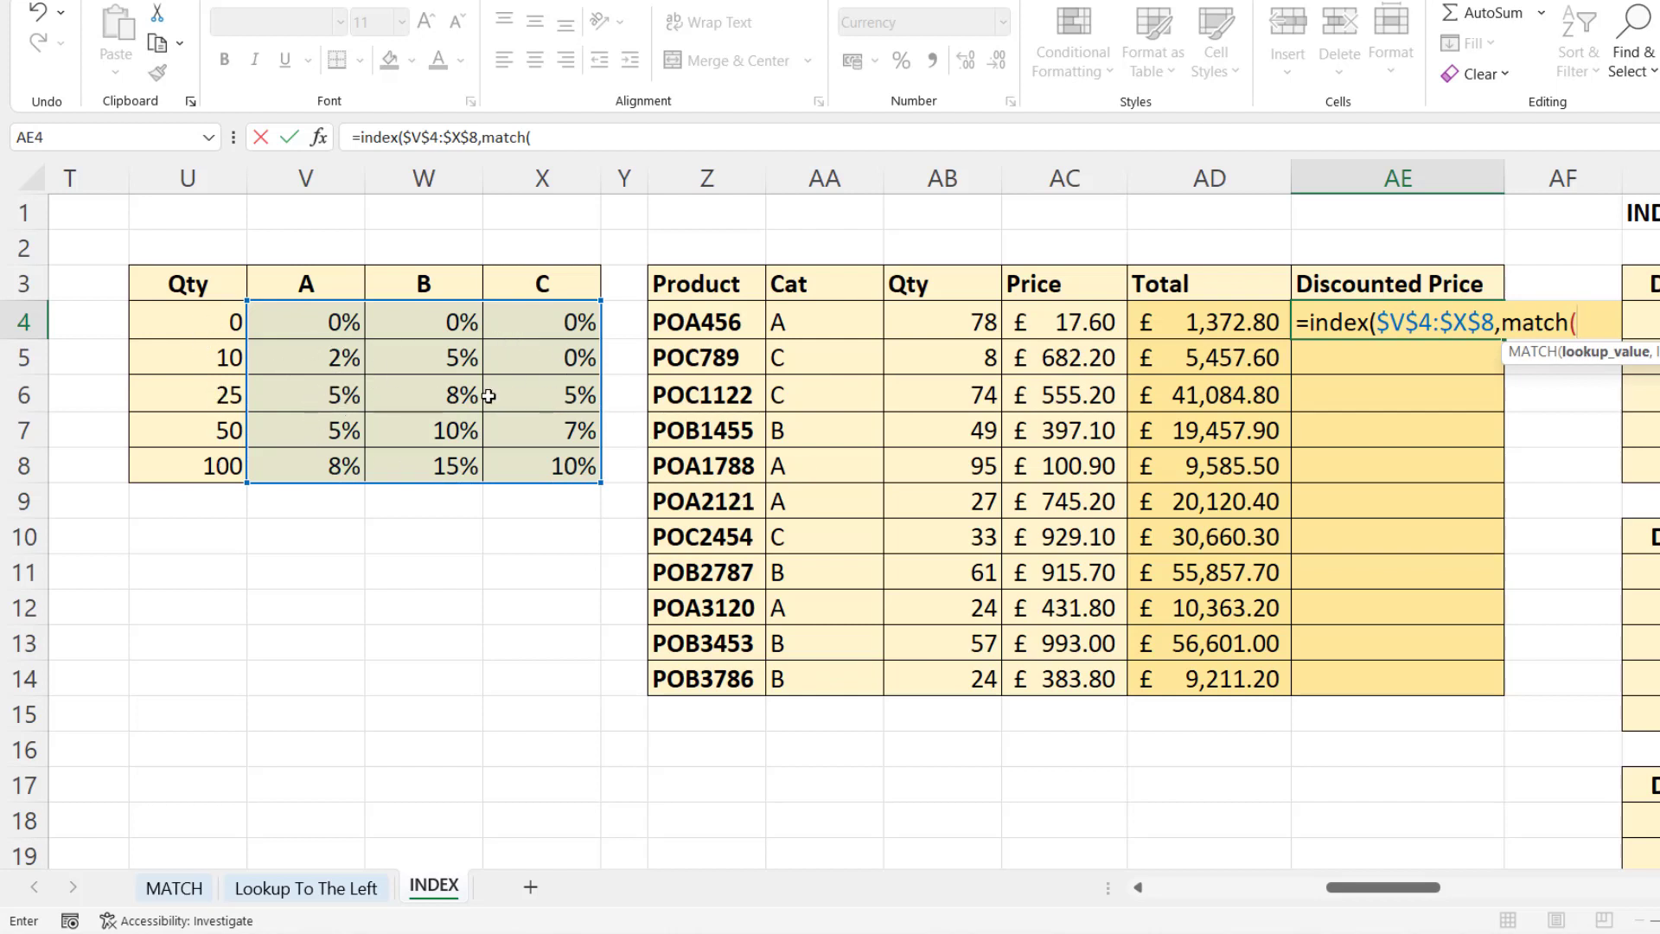
pyautogui.click(961, 323)
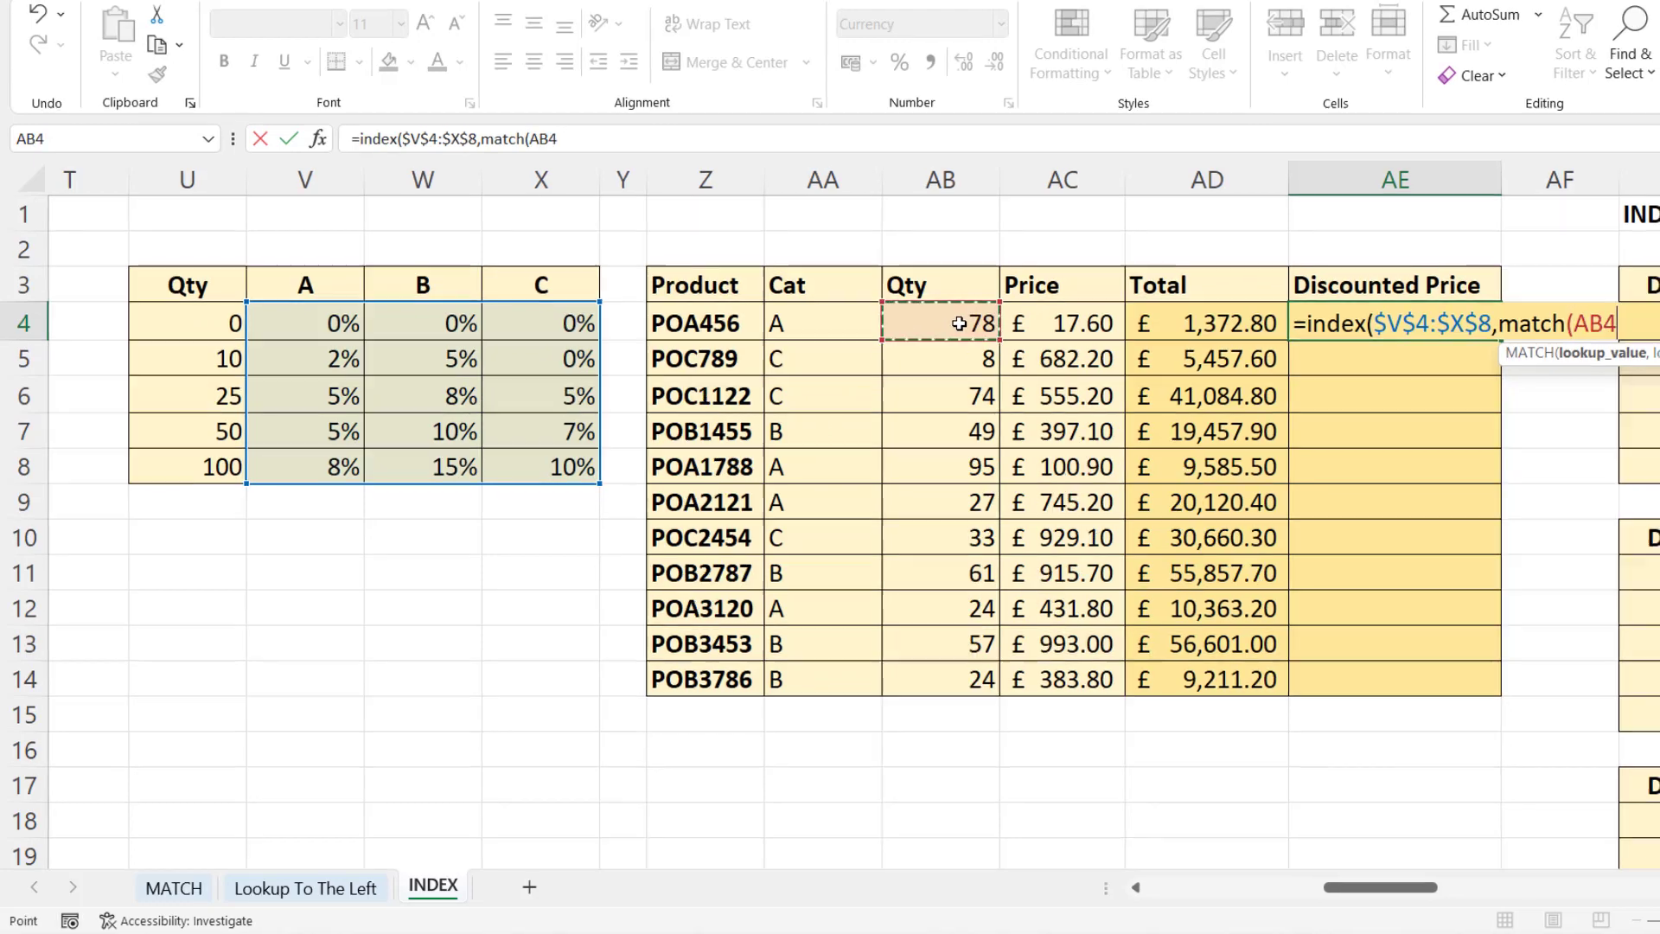
pyautogui.write(',')
pyautogui.moveTo(186, 318); pyautogui.dragTo(195, 470)
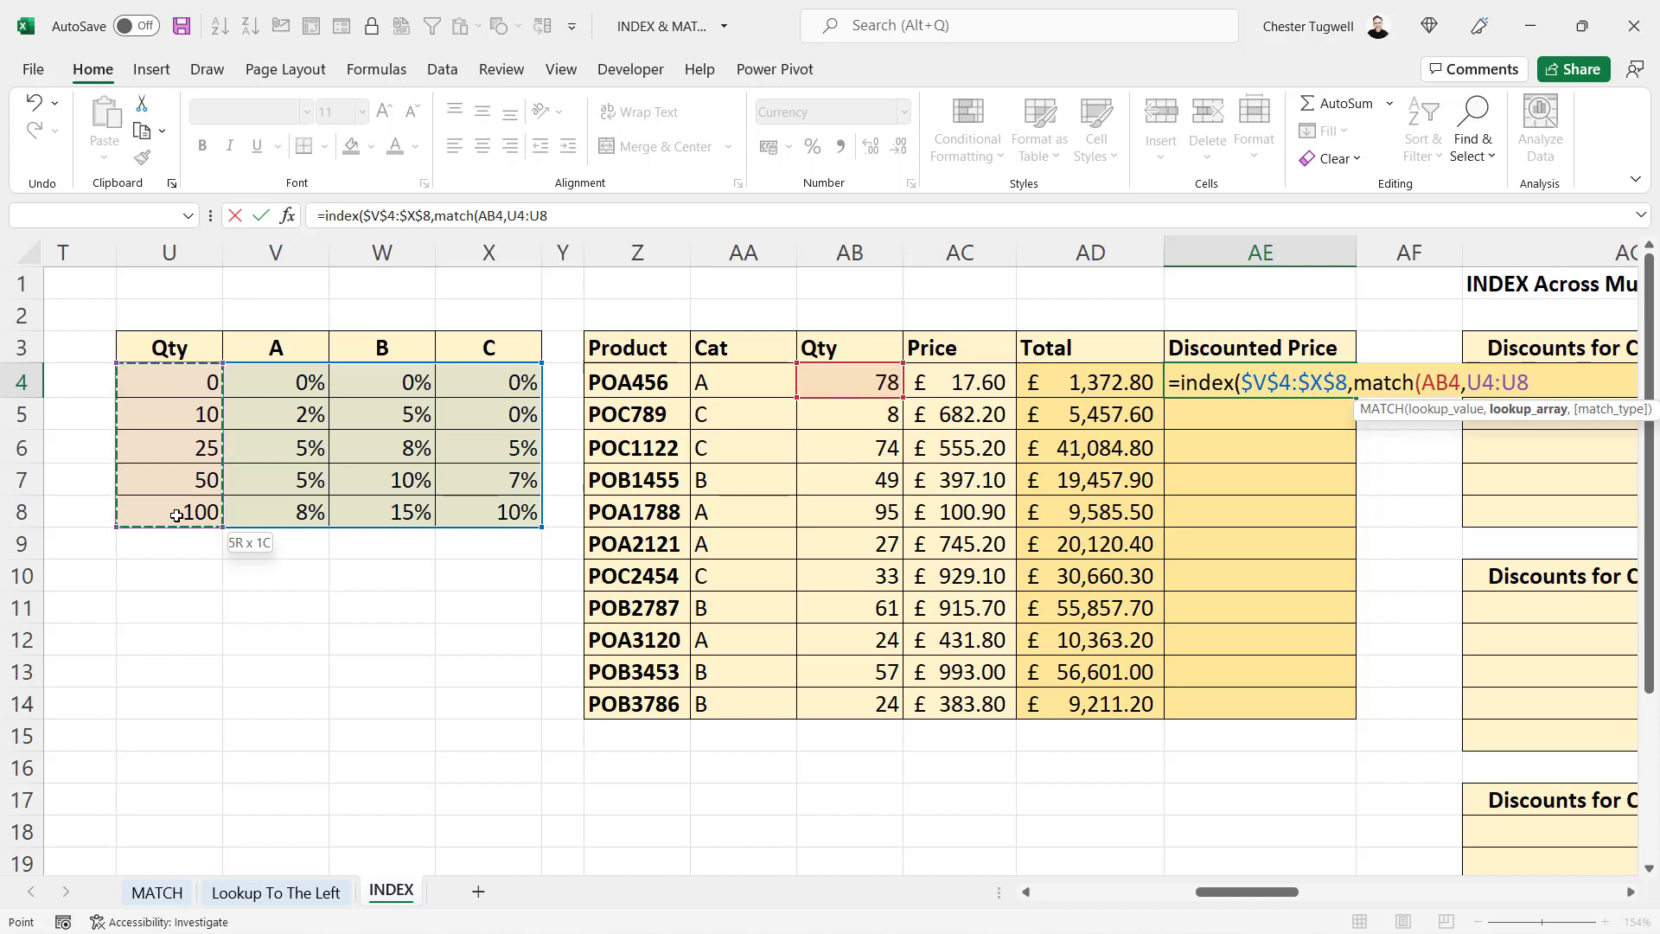
pyautogui.press('F4')
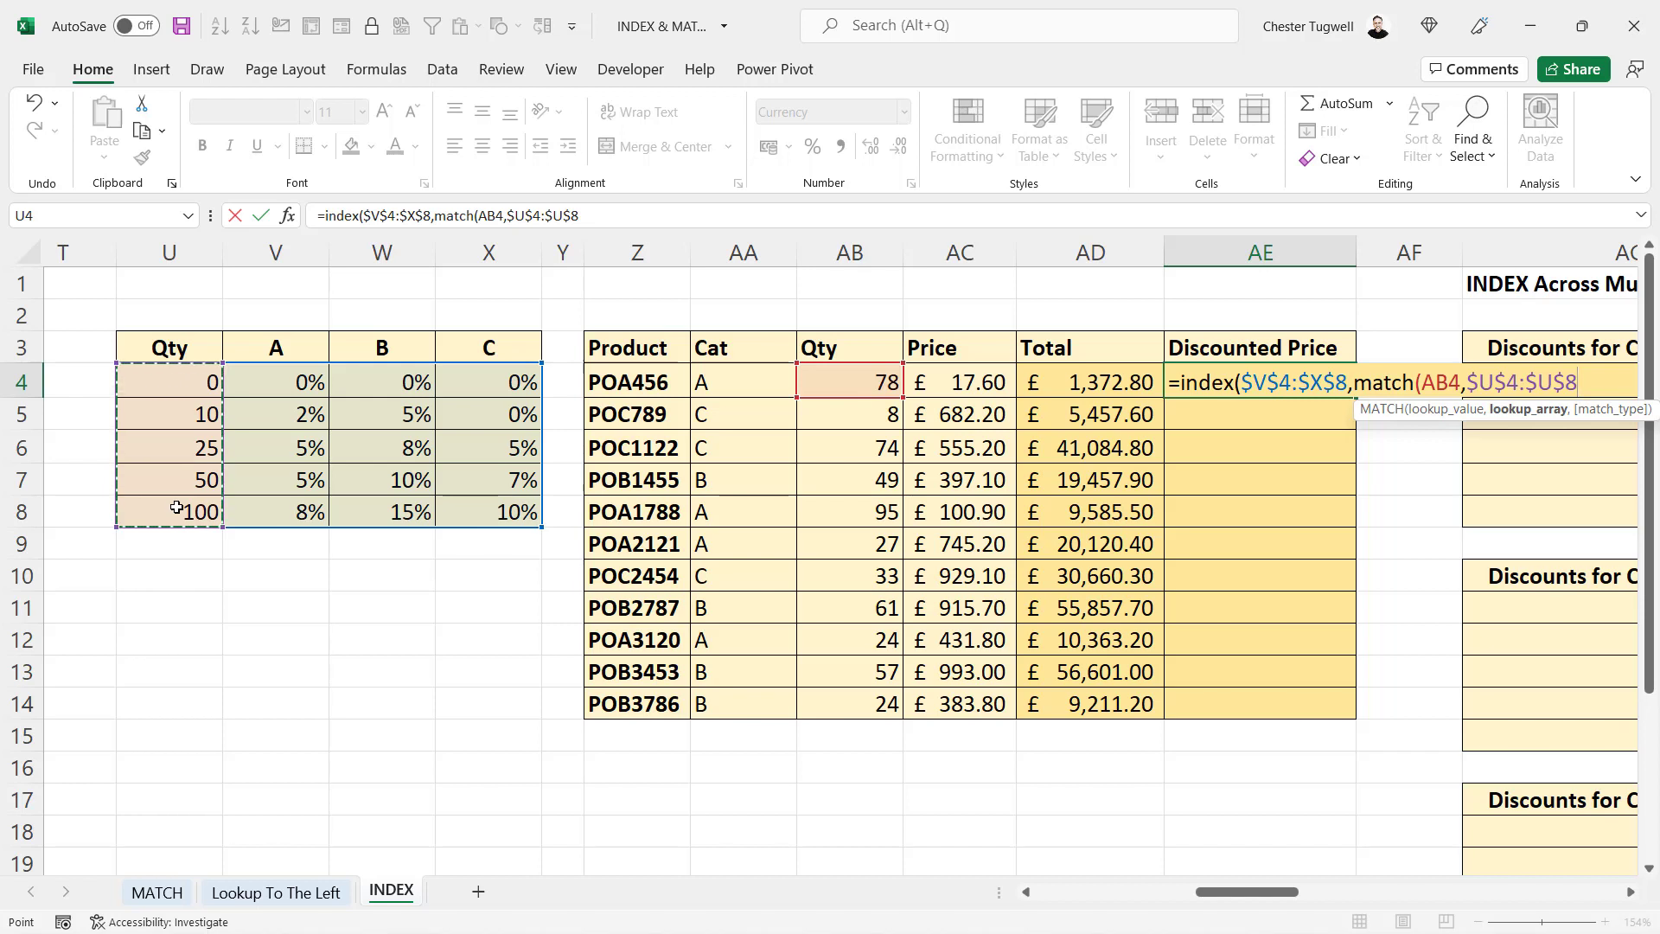
# Close the nested MATCH with its match type omitted and start the INDEX column number argument.
pyautogui.write(',')
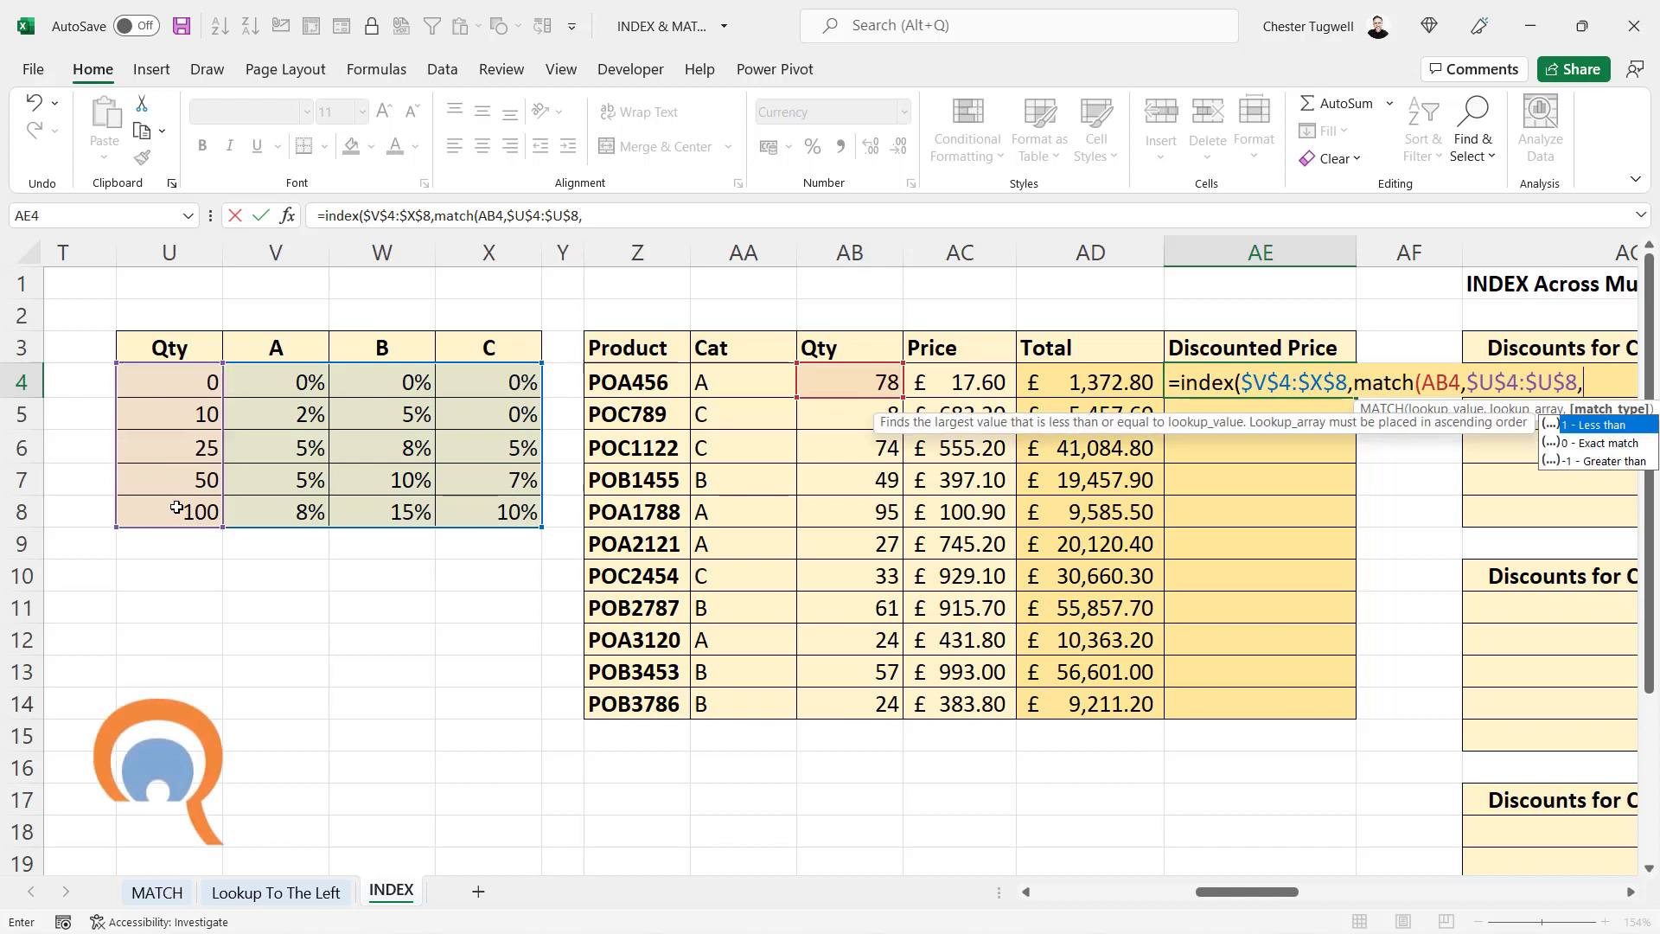
pyautogui.write('1')
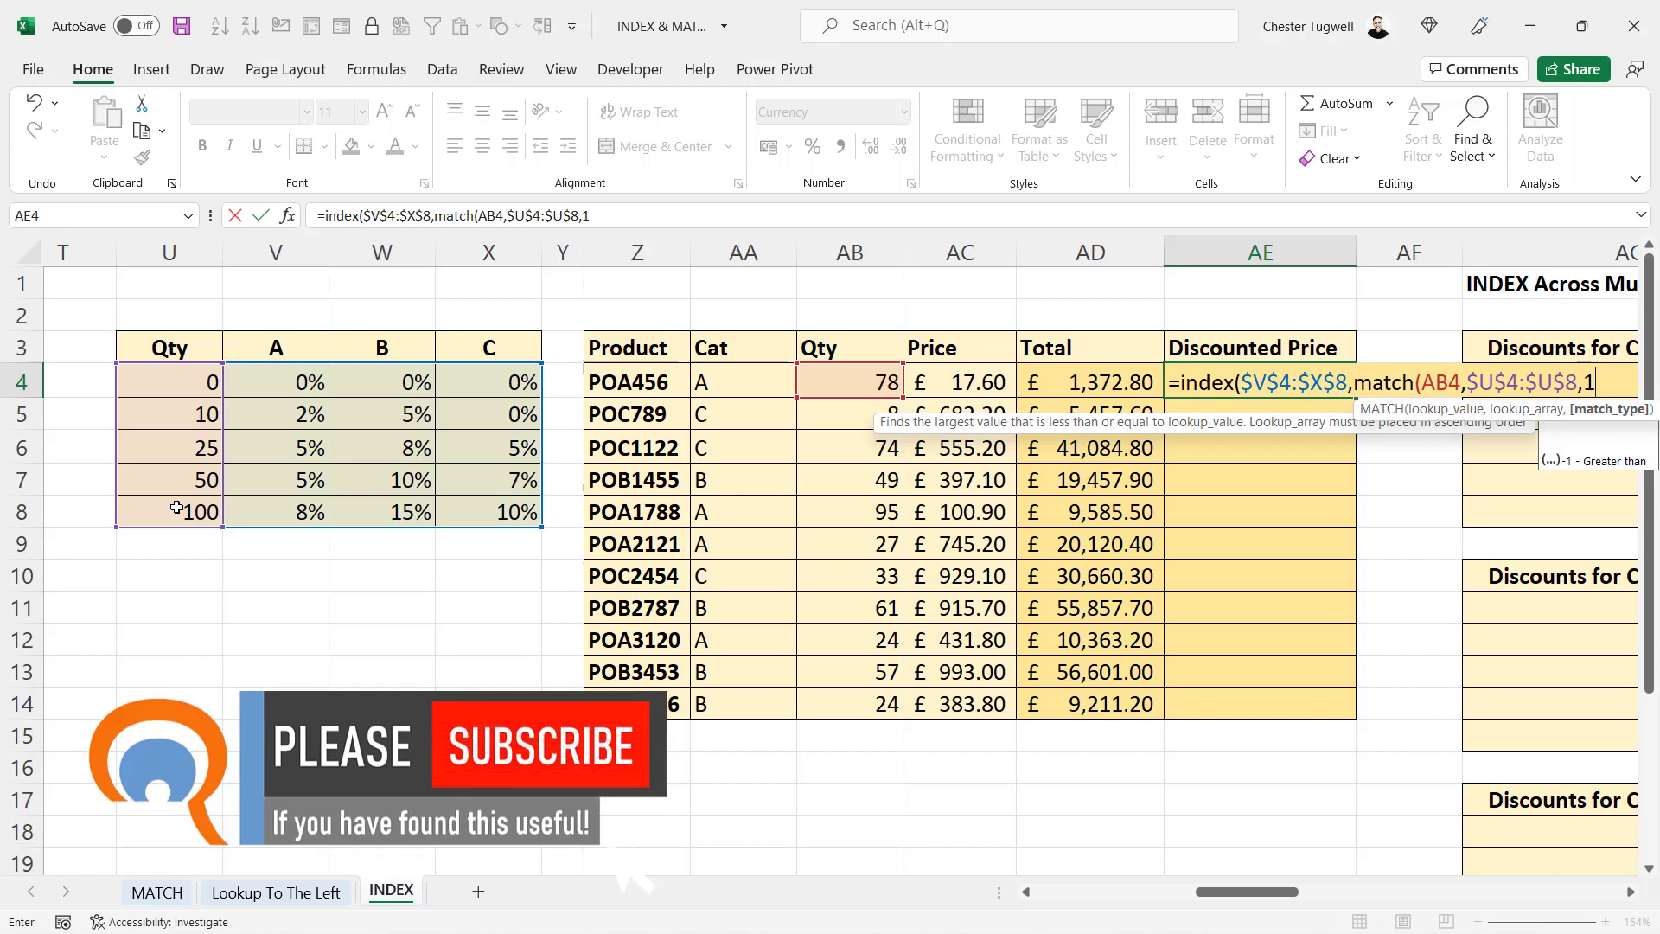
pyautogui.press('BackSpace')
pyautogui.press('BackSpace')
pyautogui.write(')')
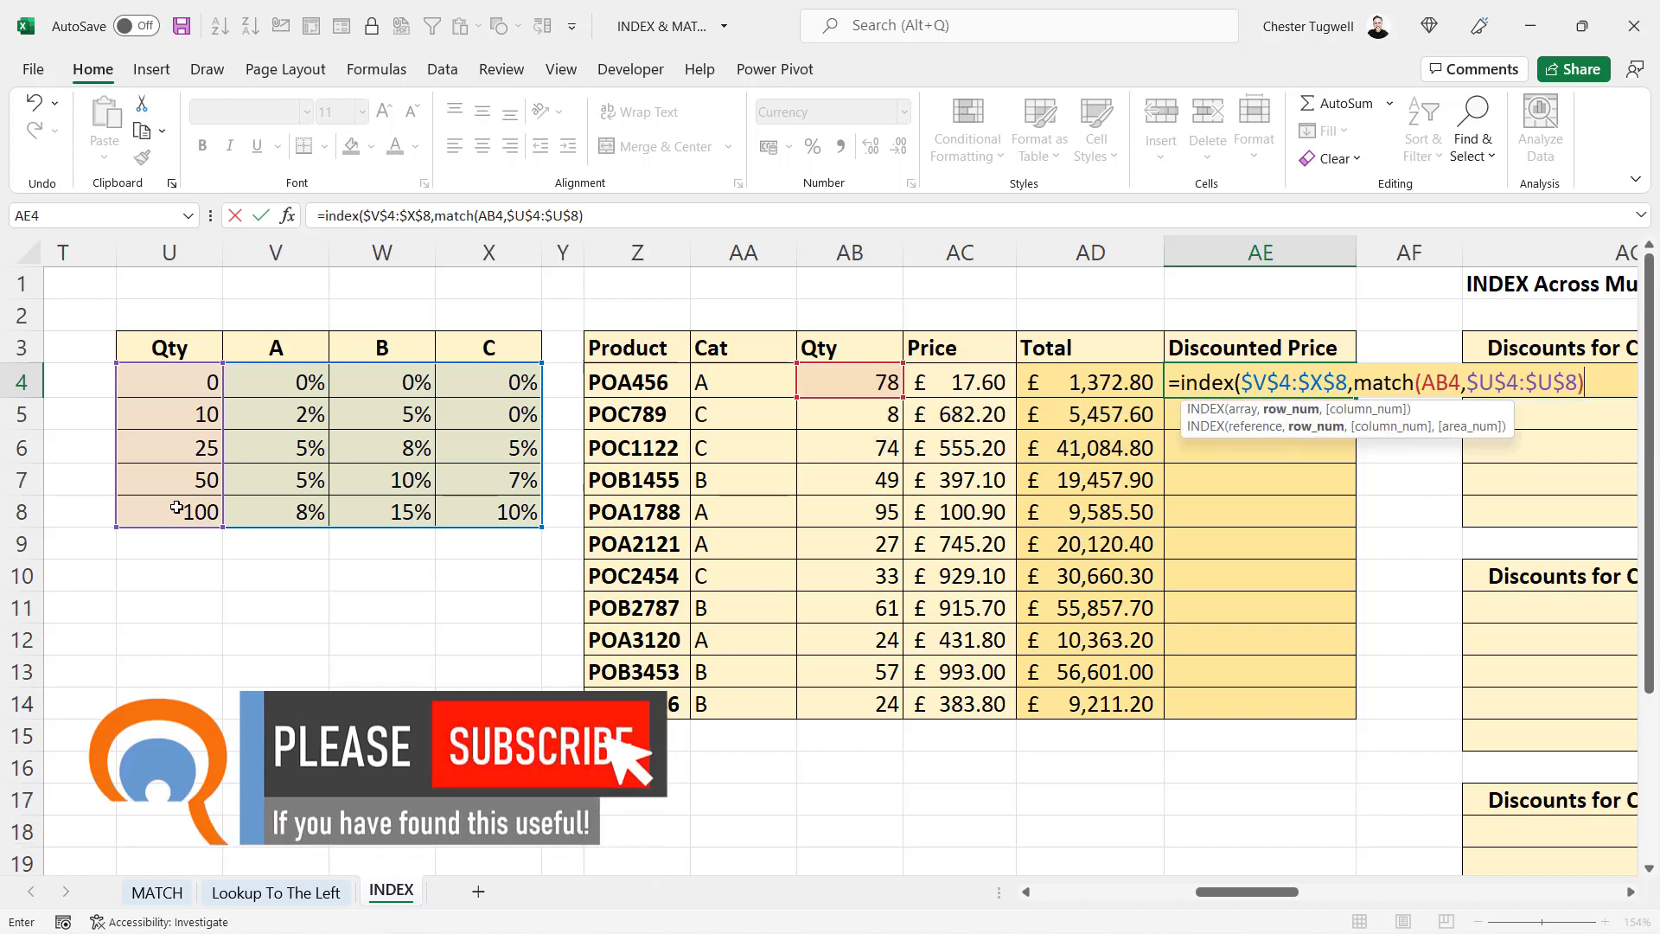
pyautogui.write(',')
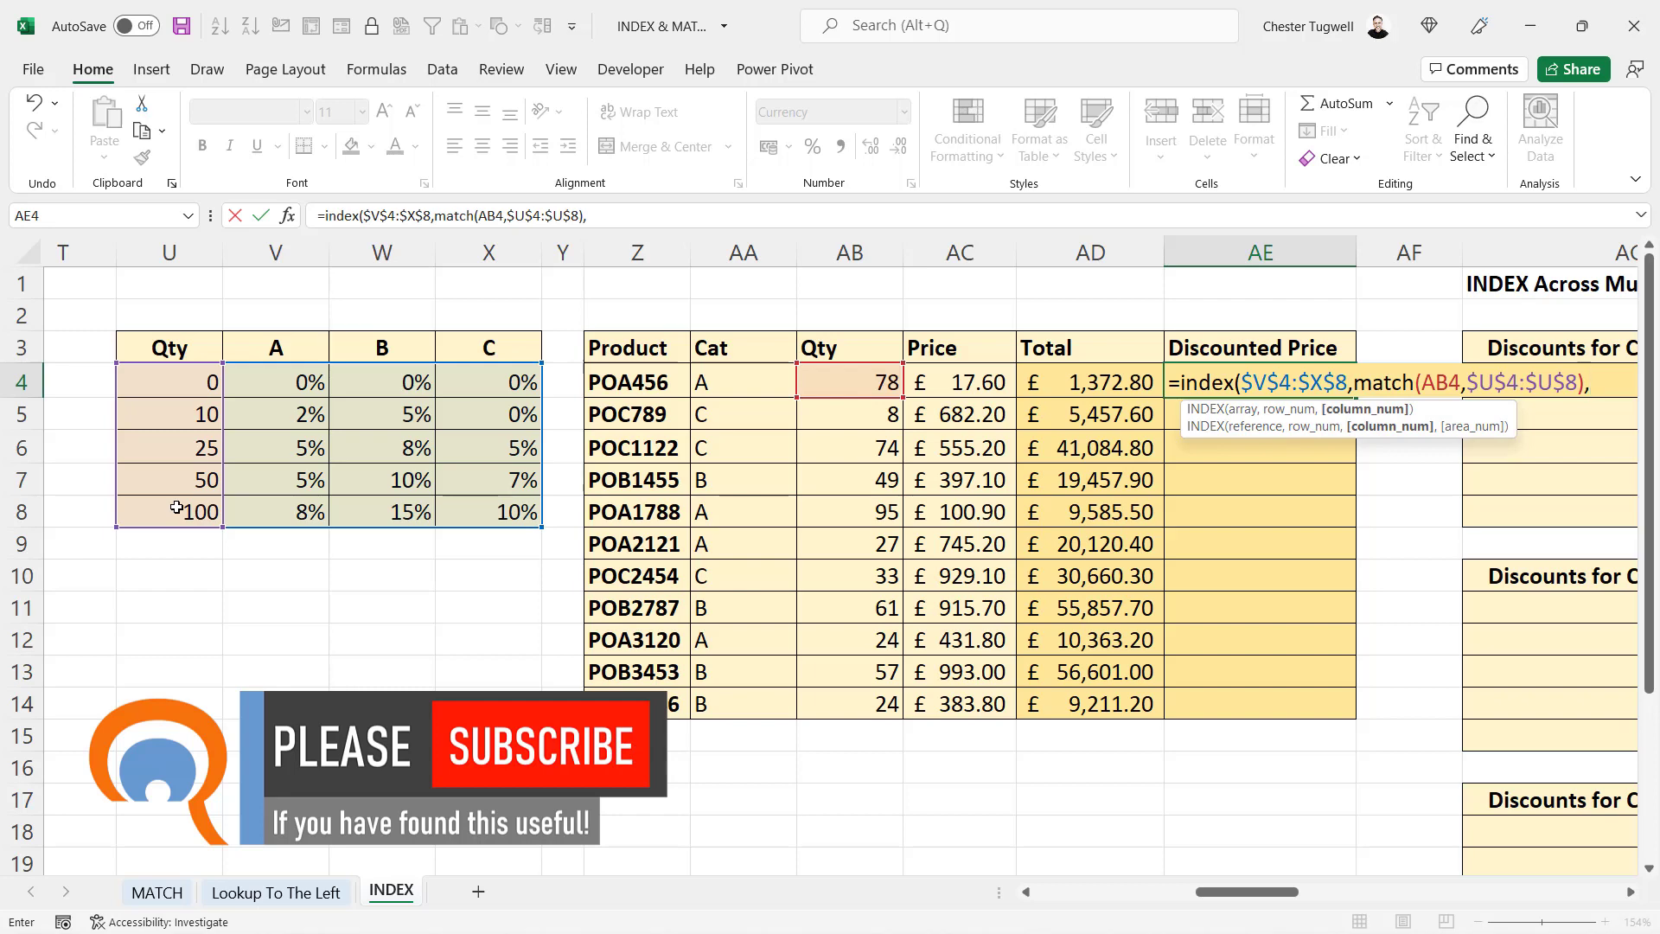
# Nest an exact MATCH of AA4 in $V$3:$X$3 with match type 0 as the column number and enter the INDEX formula.
pyautogui.write('match')
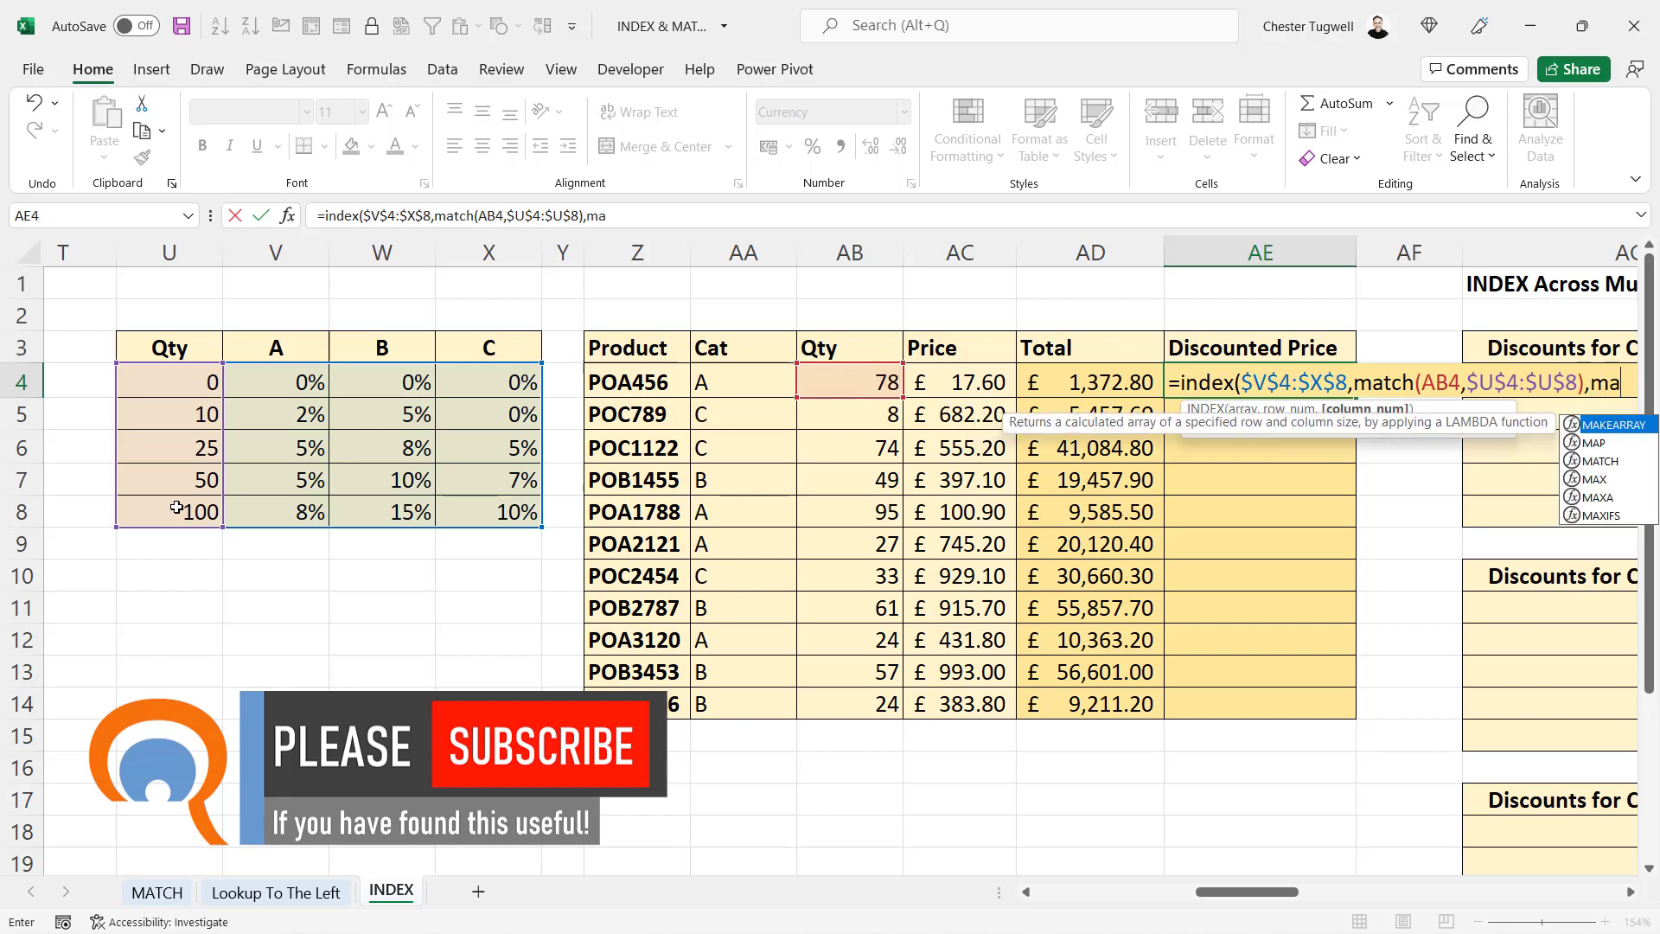
pyautogui.write('(')
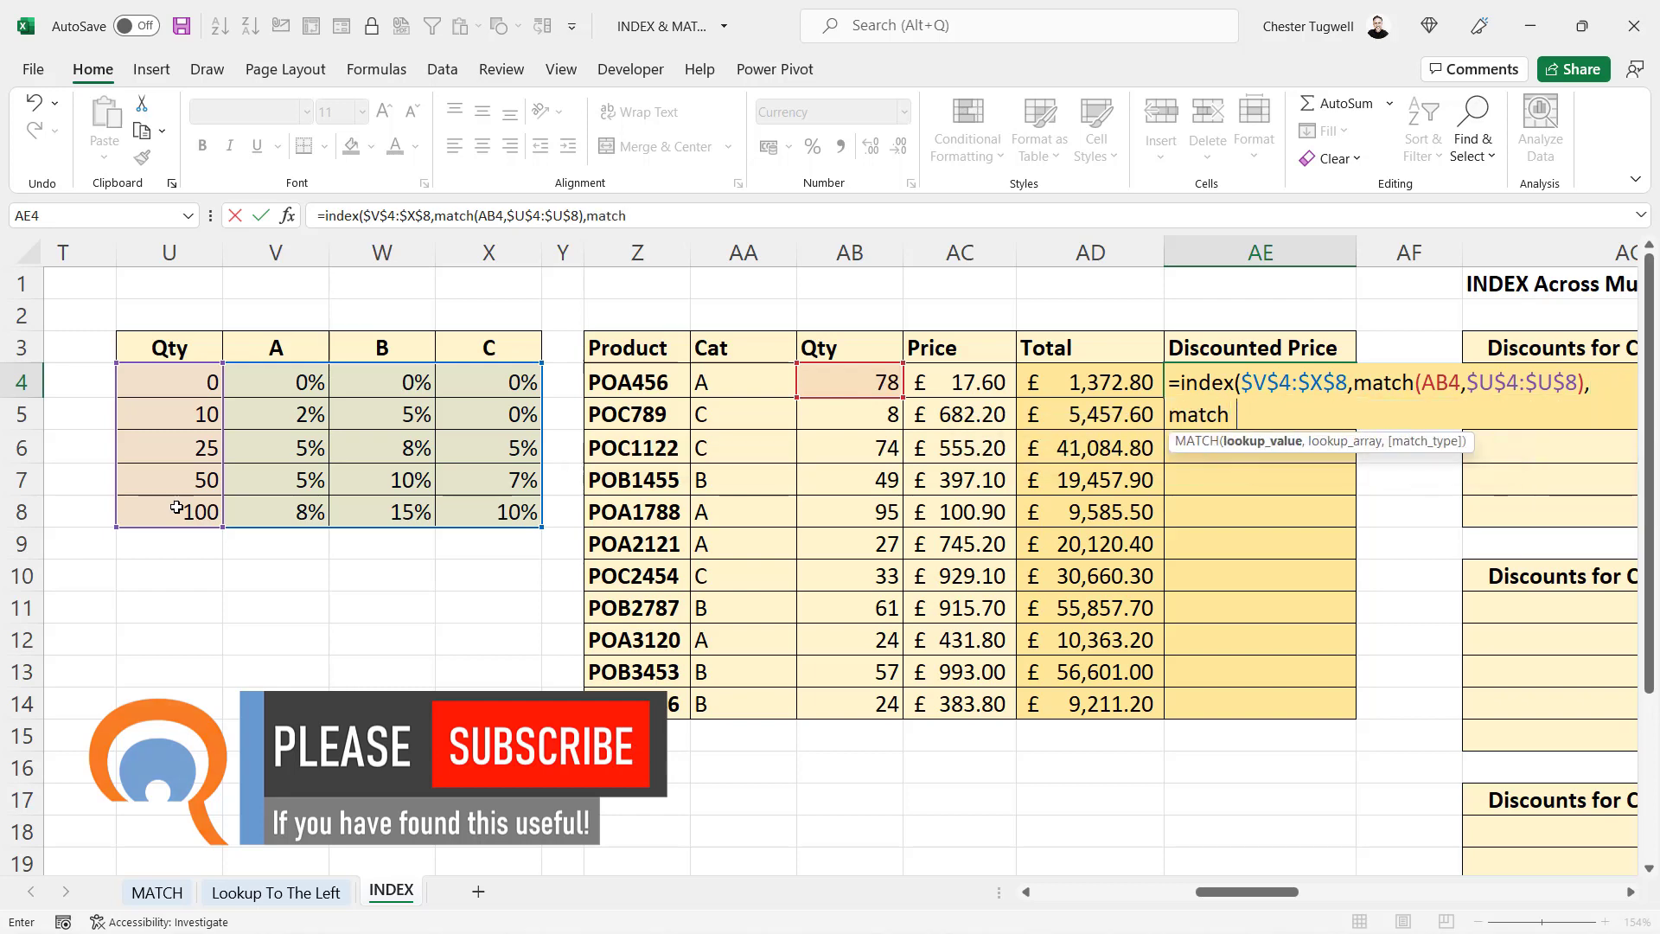
pyautogui.click(750, 384)
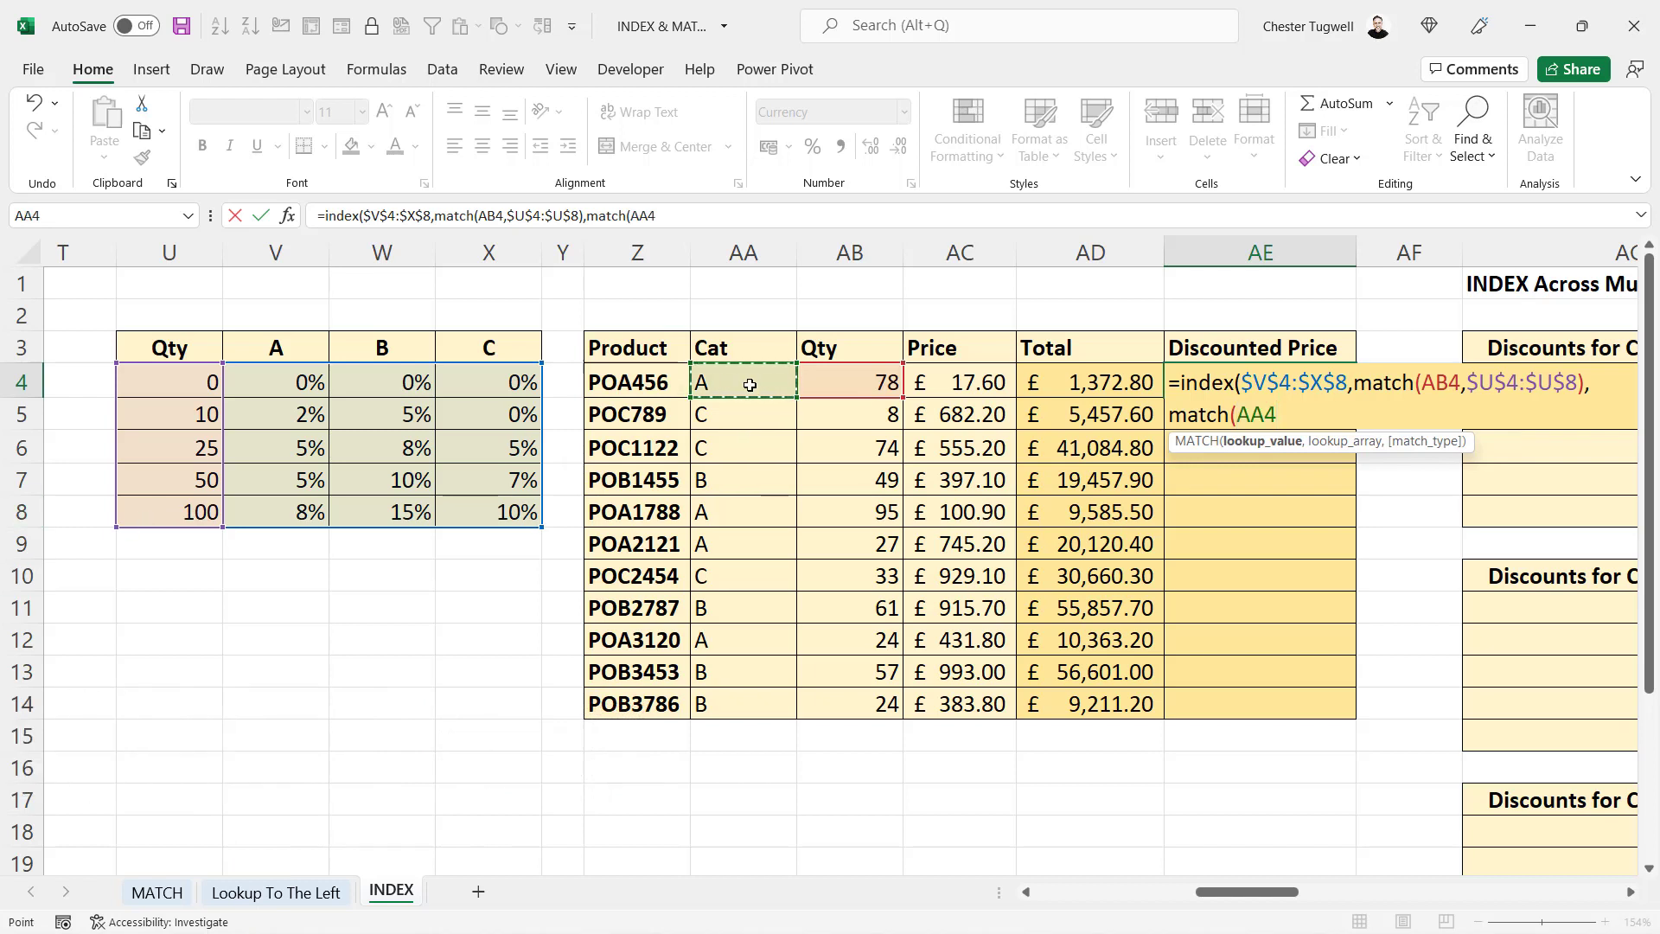
pyautogui.write(',')
pyautogui.moveTo(279, 346); pyautogui.dragTo(515, 347)
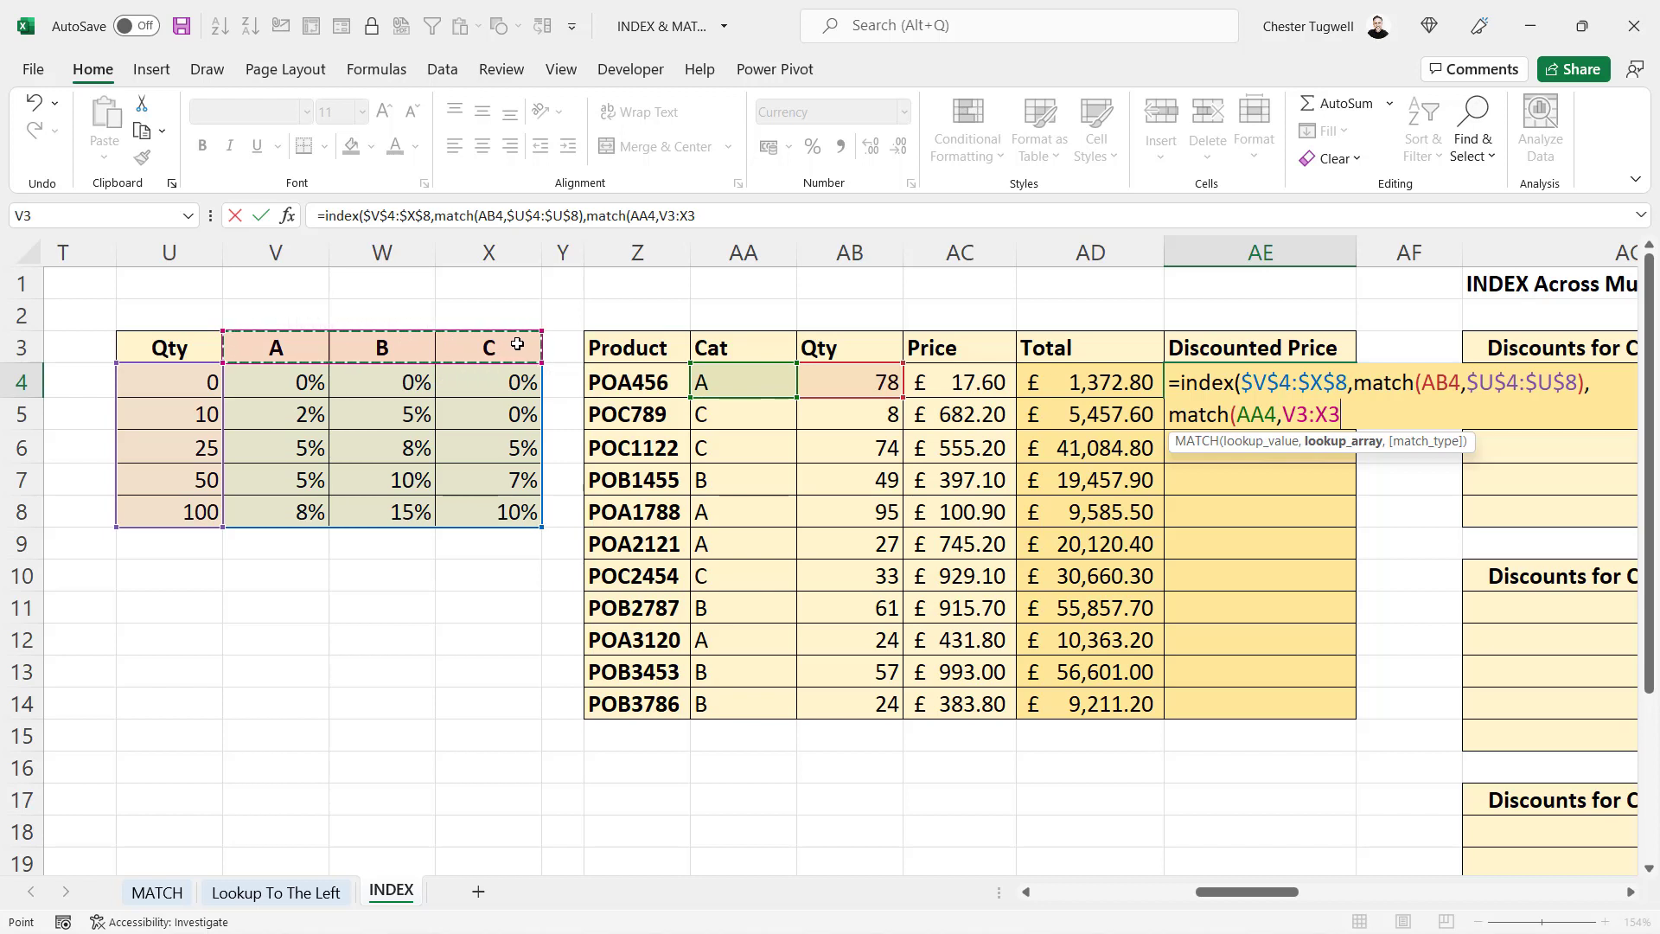
pyautogui.press('F4')
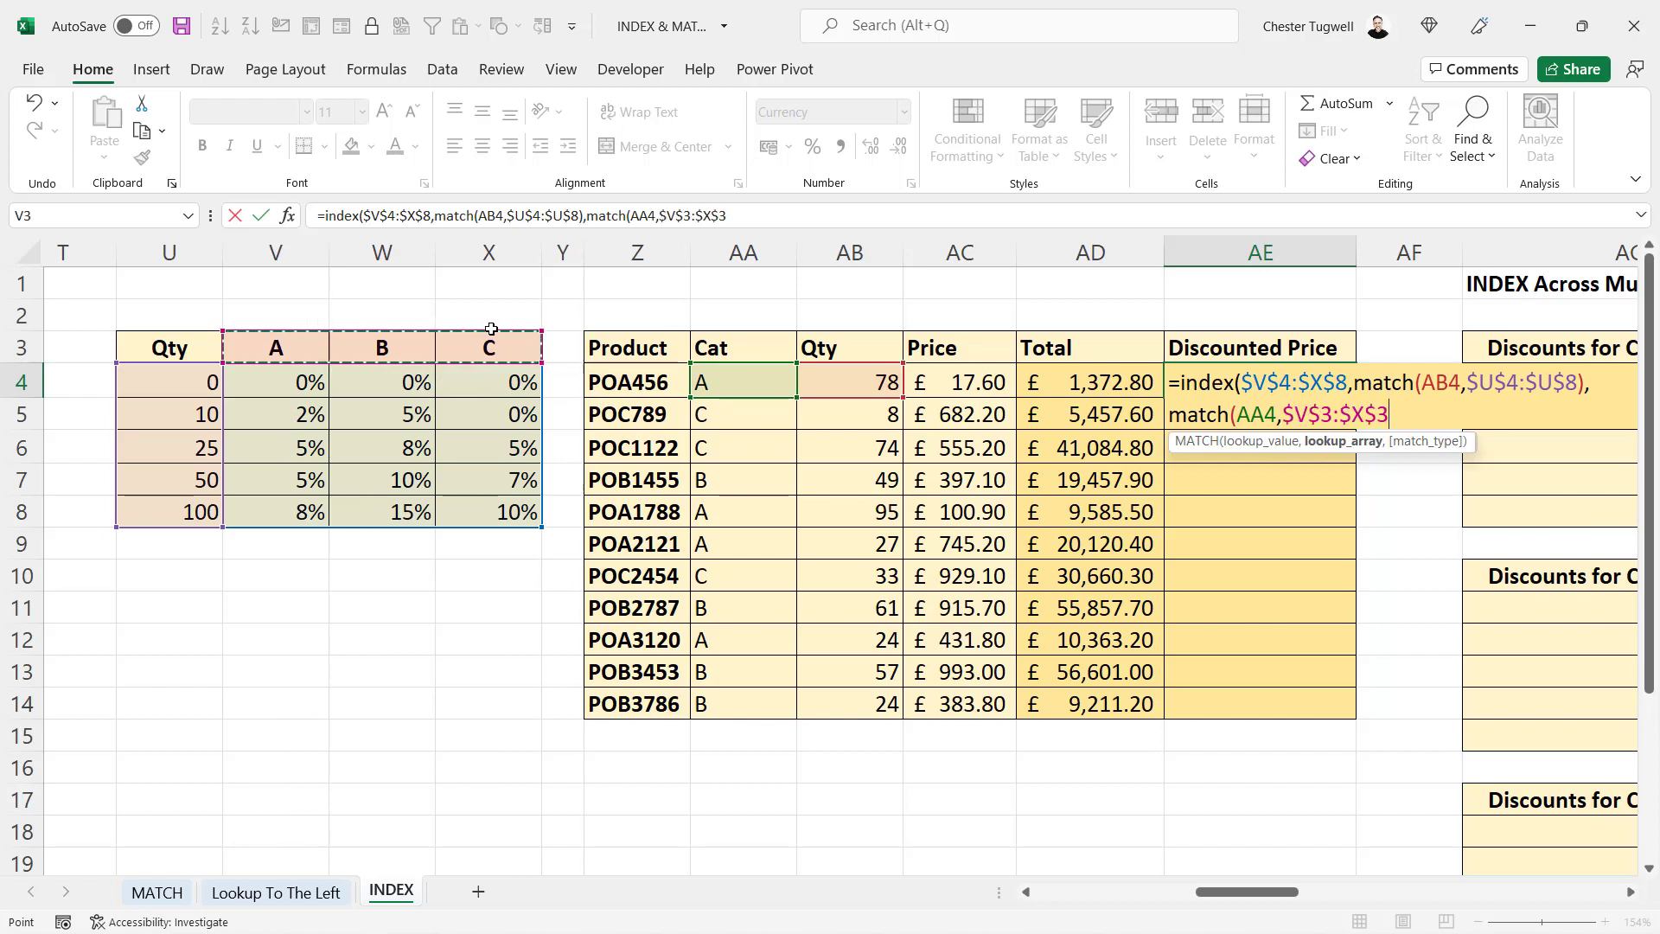
pyautogui.write(',0')
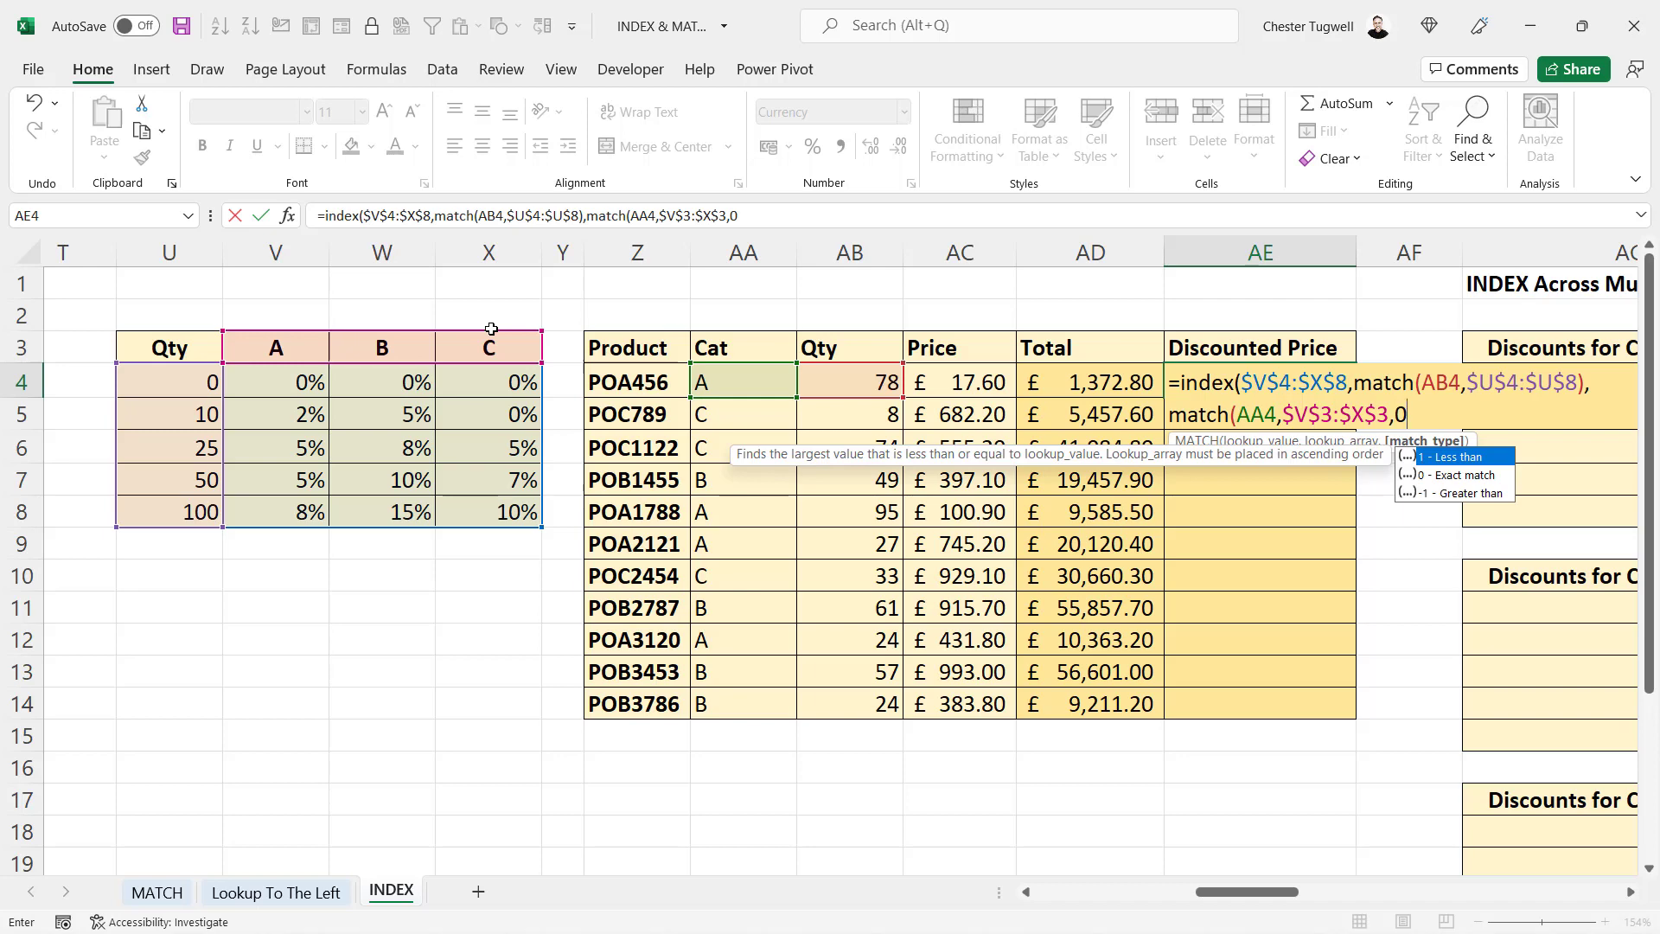
pyautogui.write('))')
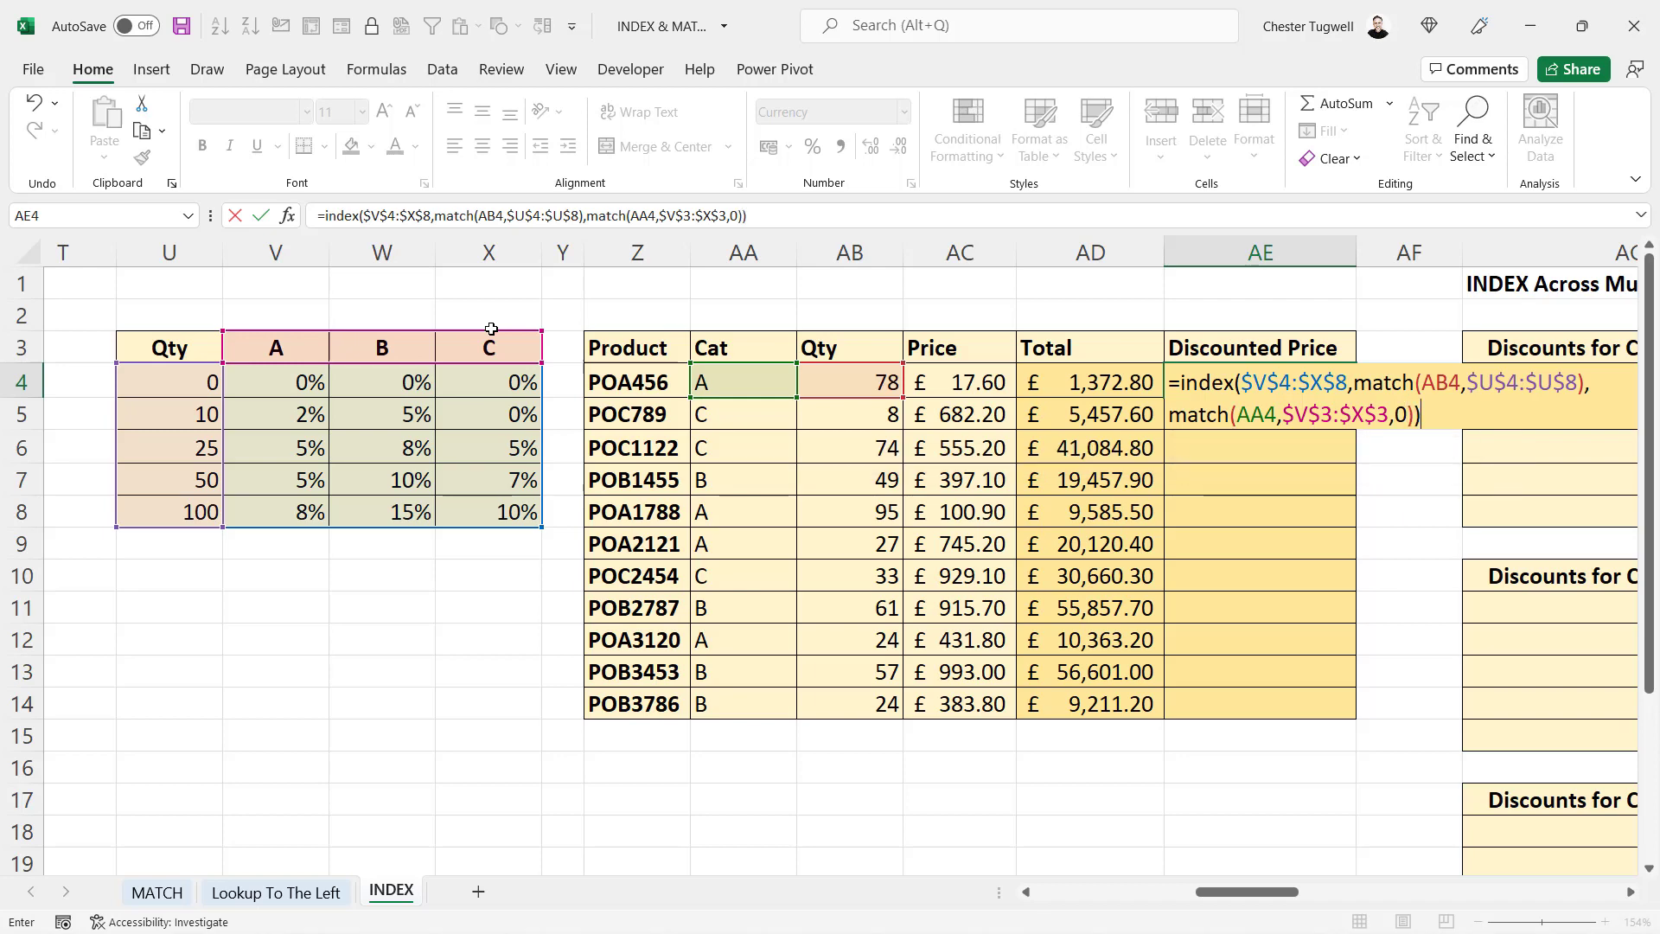
pyautogui.press('Return')
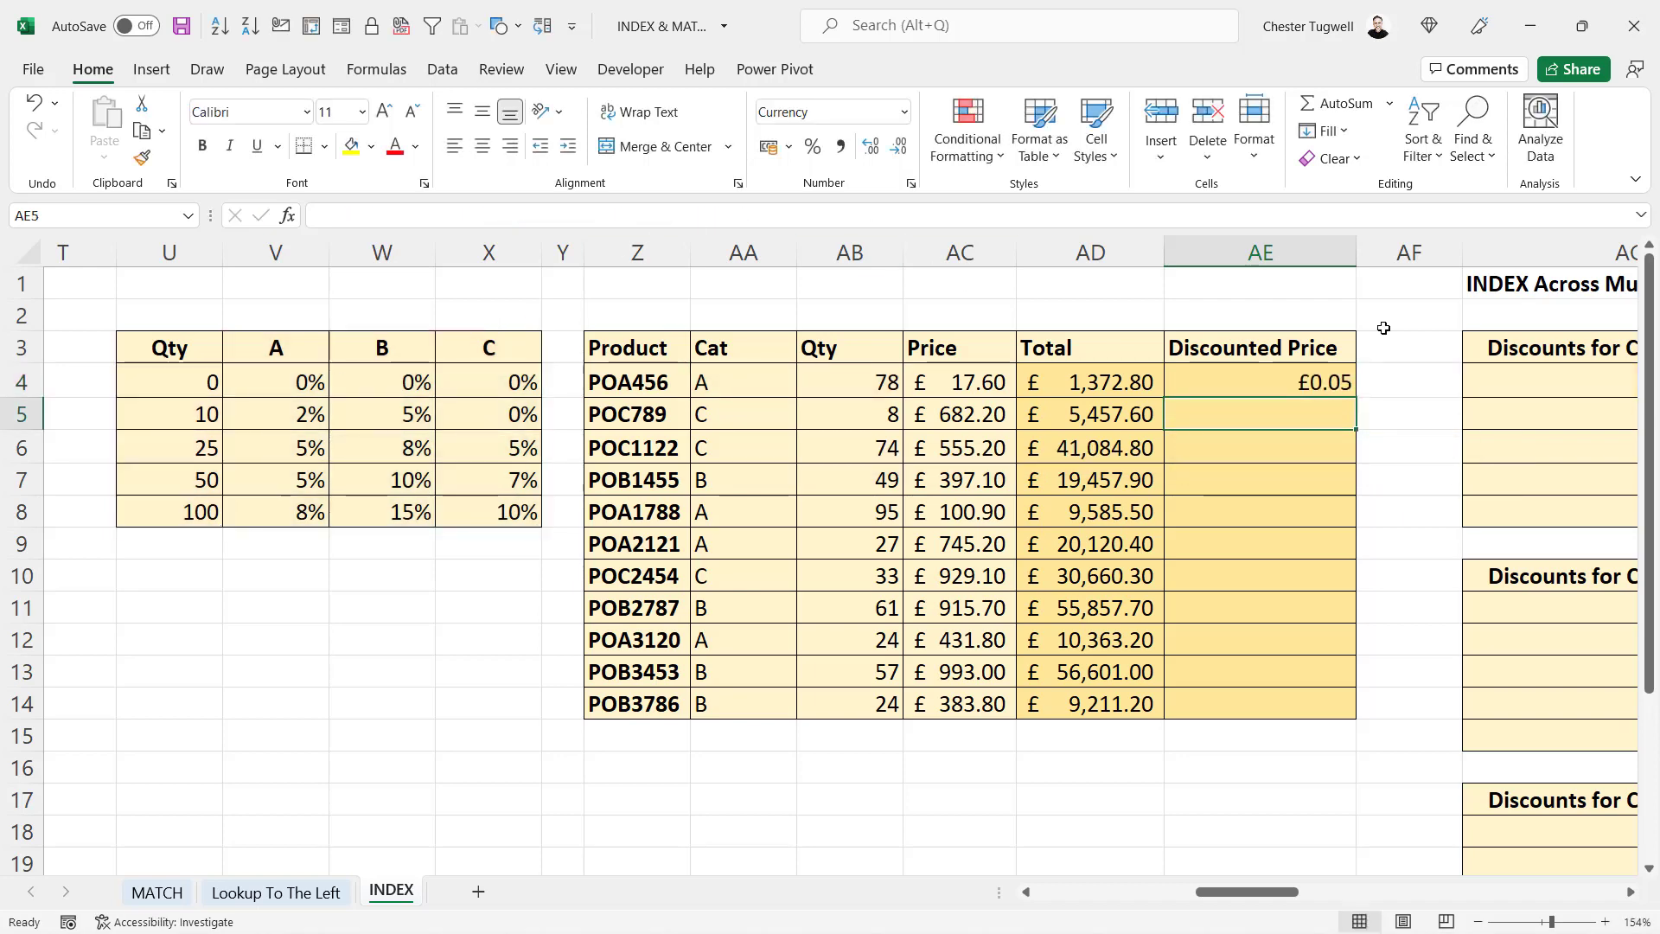
# Format AE4 as a percentage and fill its formula down to AE14.
pyautogui.click(1327, 380)
pyautogui.click(812, 146)
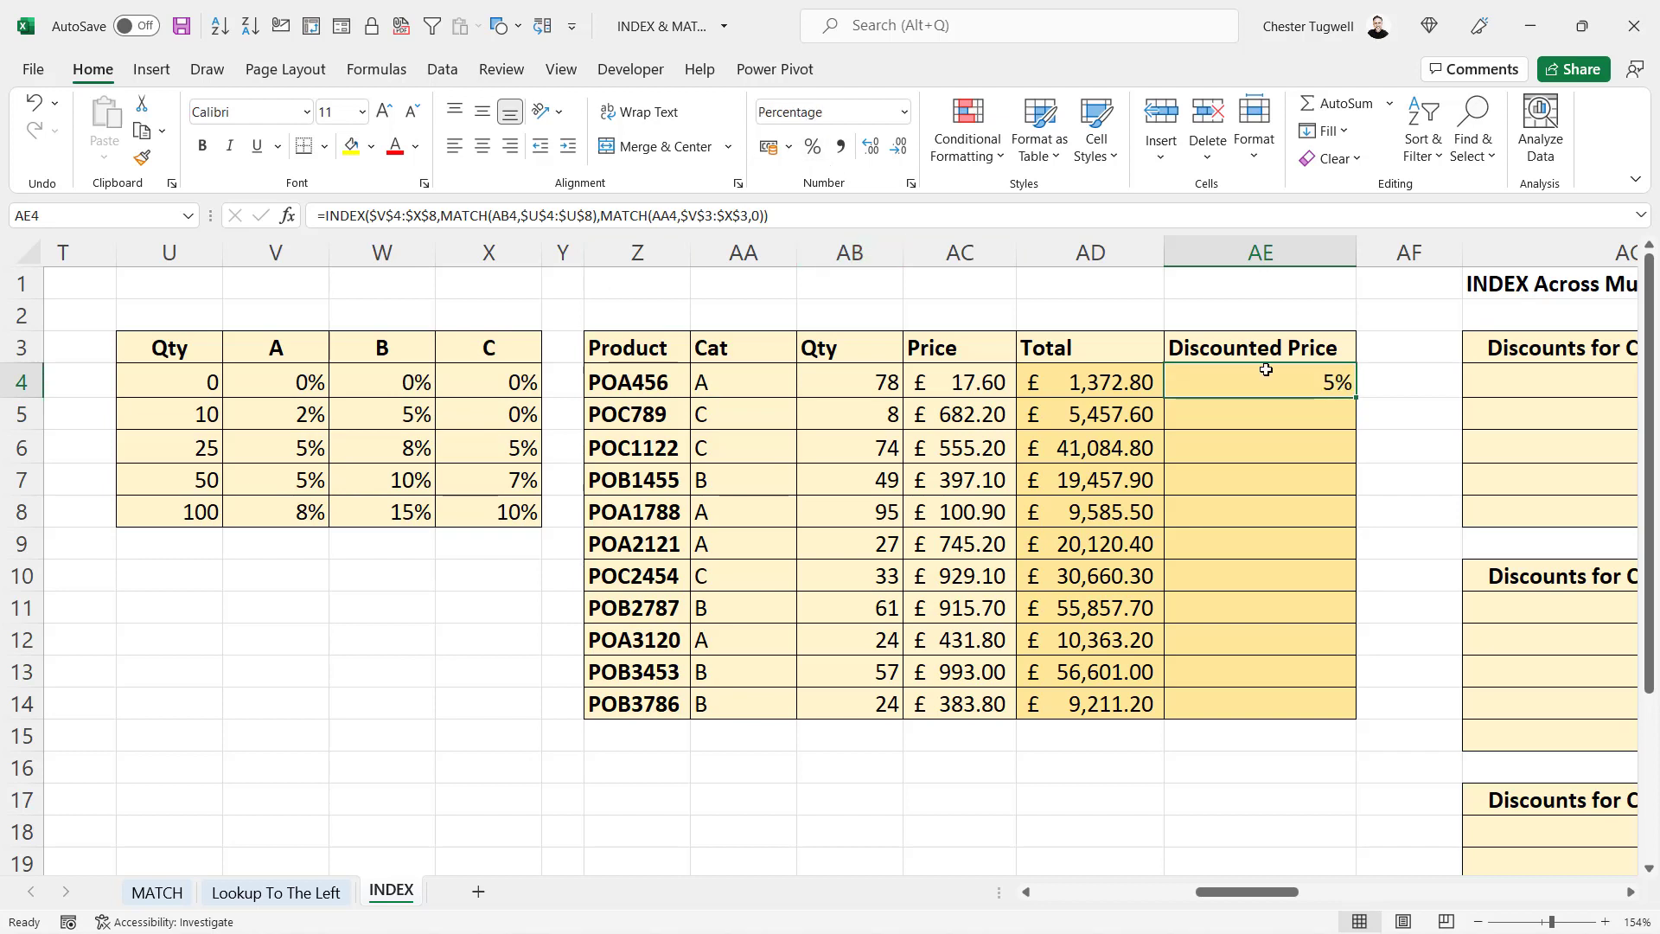
pyautogui.moveTo(1359, 398); pyautogui.dragTo(1359, 714)
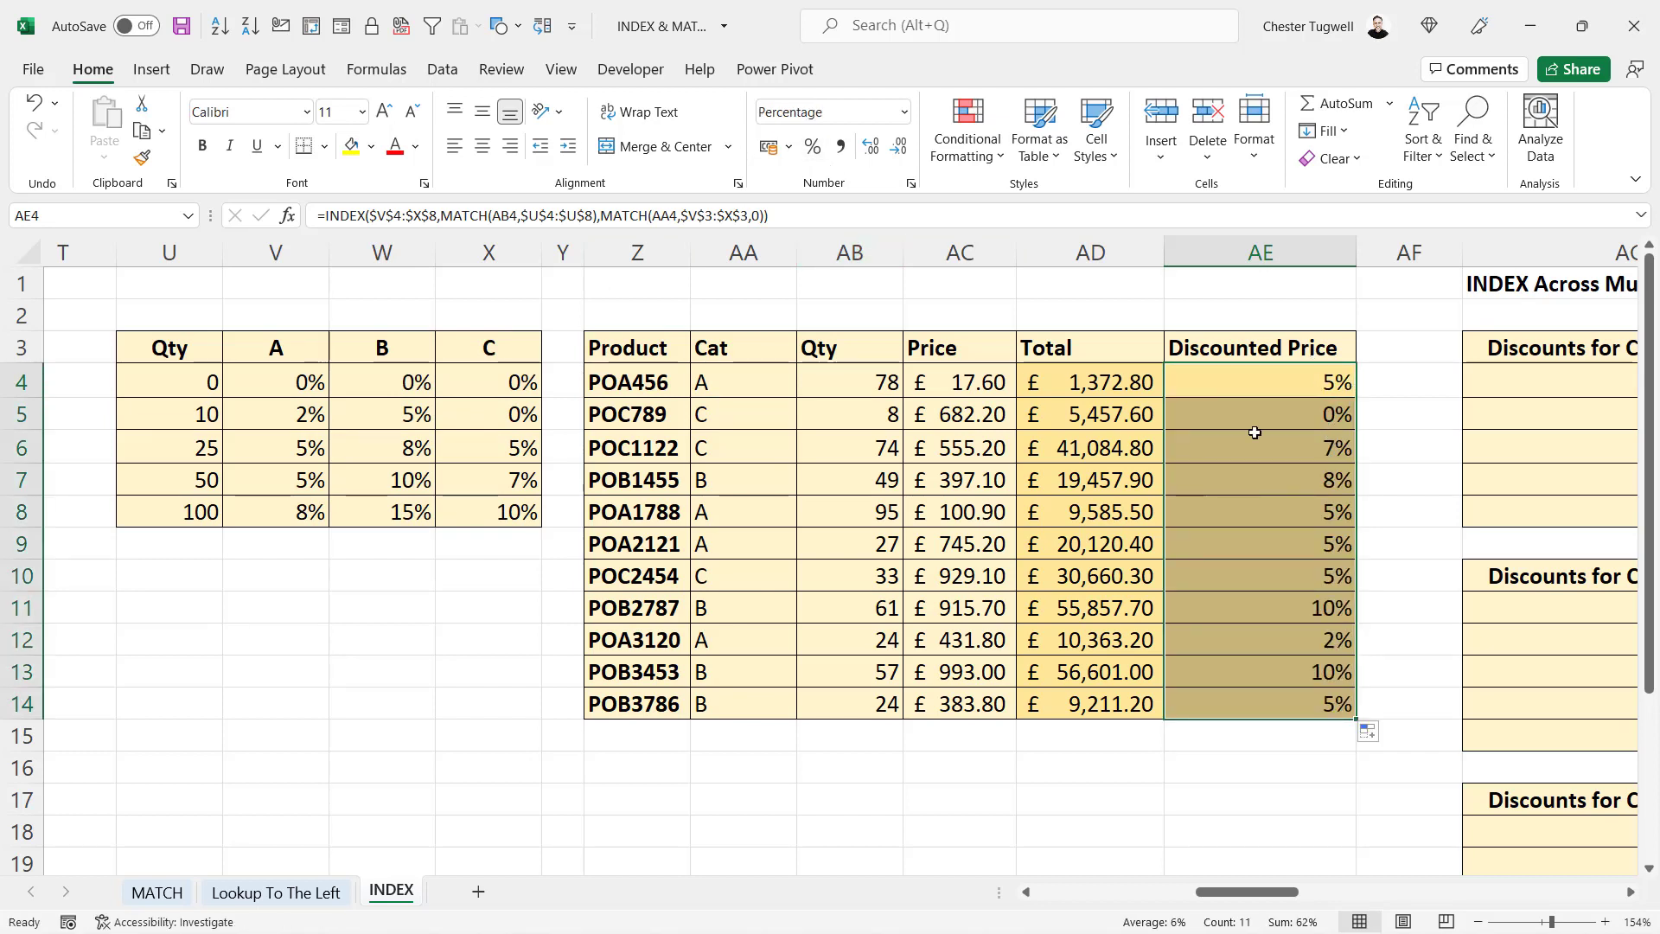
# Check the filled discount rates against the products' categories and quantities and the matching rates in the discount table.
pyautogui.click(723, 421)
pyautogui.click(859, 418)
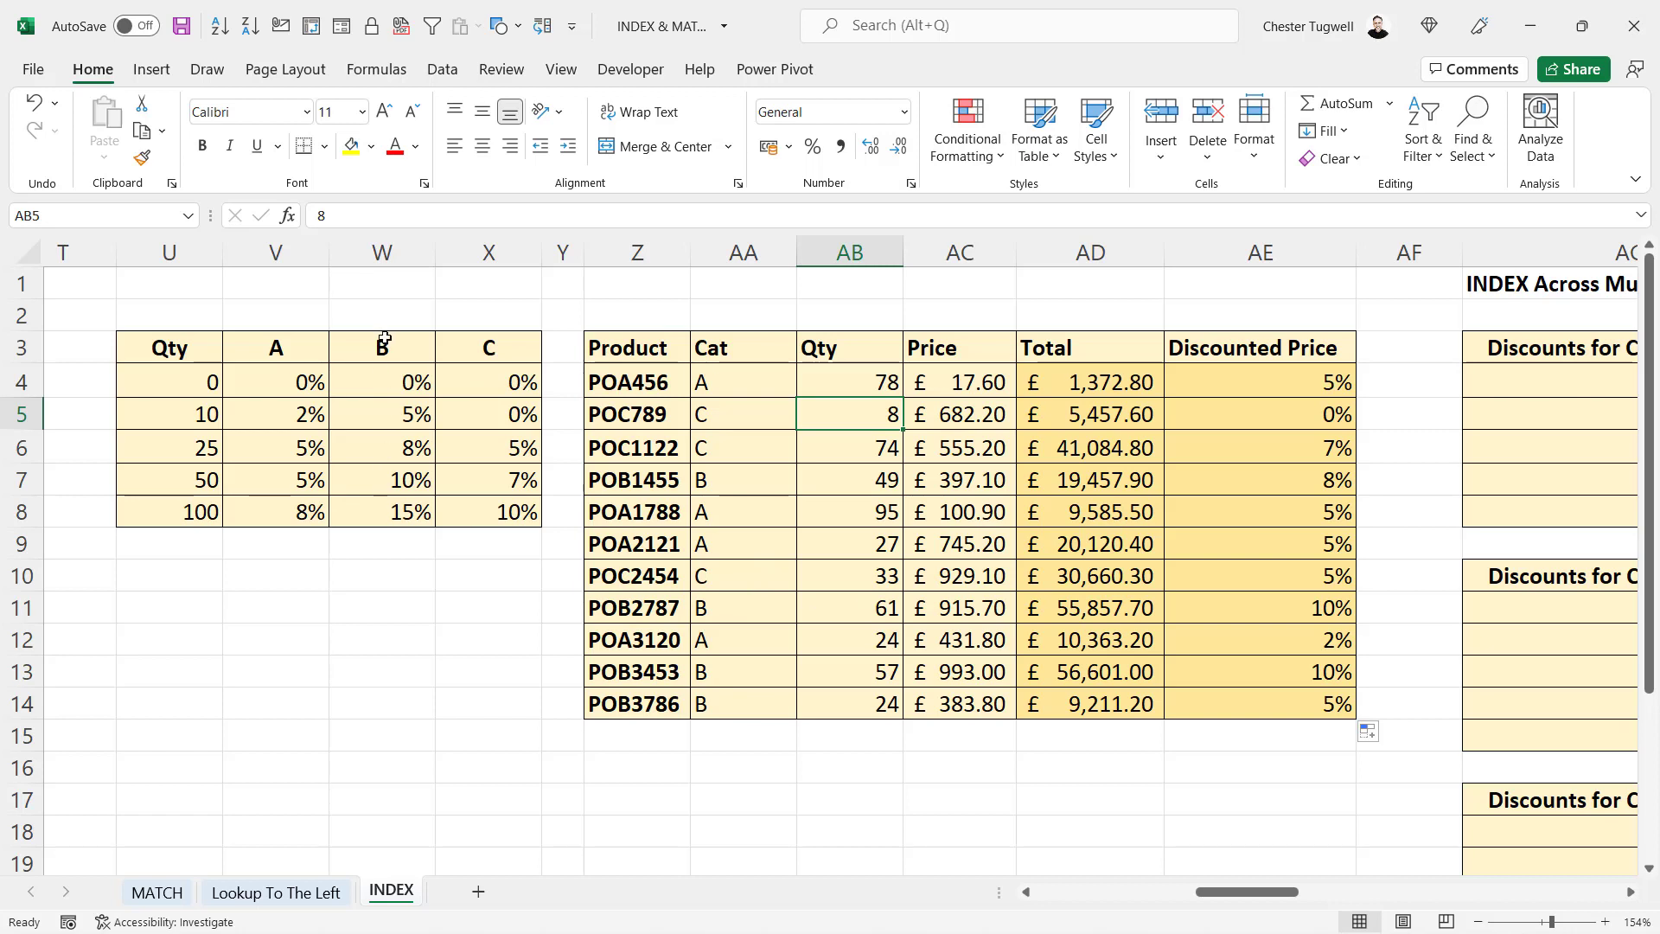
pyautogui.click(414, 481)
pyautogui.click(1283, 608)
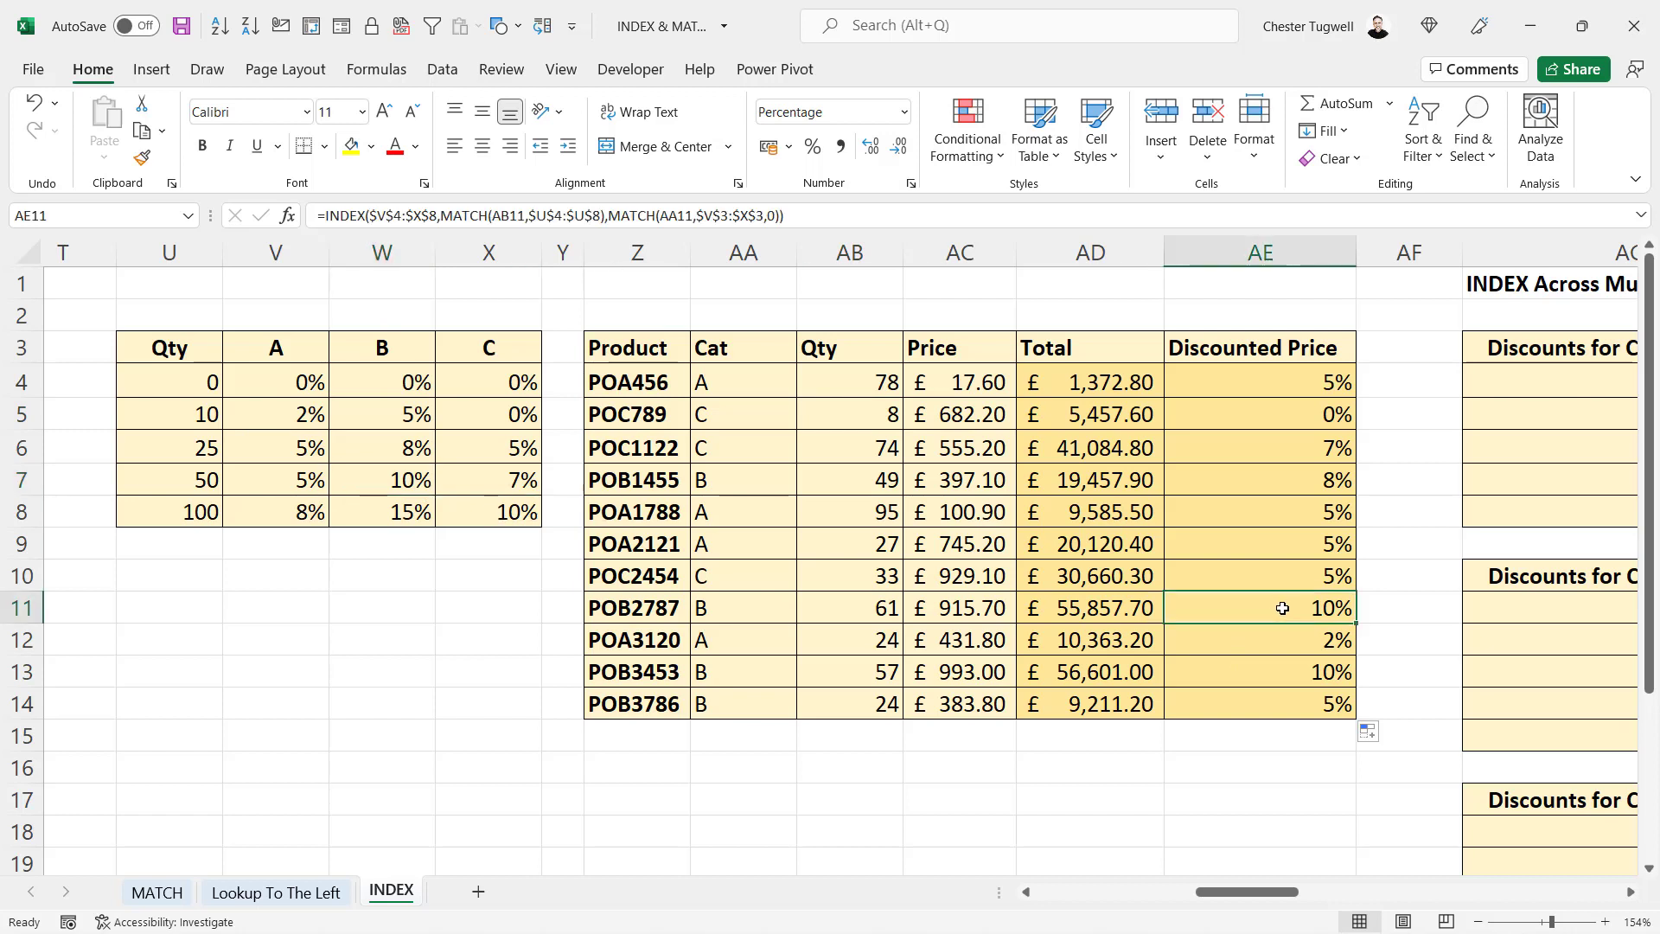
# Clear the formulas from AE4:AE14 and start an XLOOKUP formula in AE4.
pyautogui.moveTo(1283, 608); pyautogui.dragTo(1279, 705)
pyautogui.press('Delete')
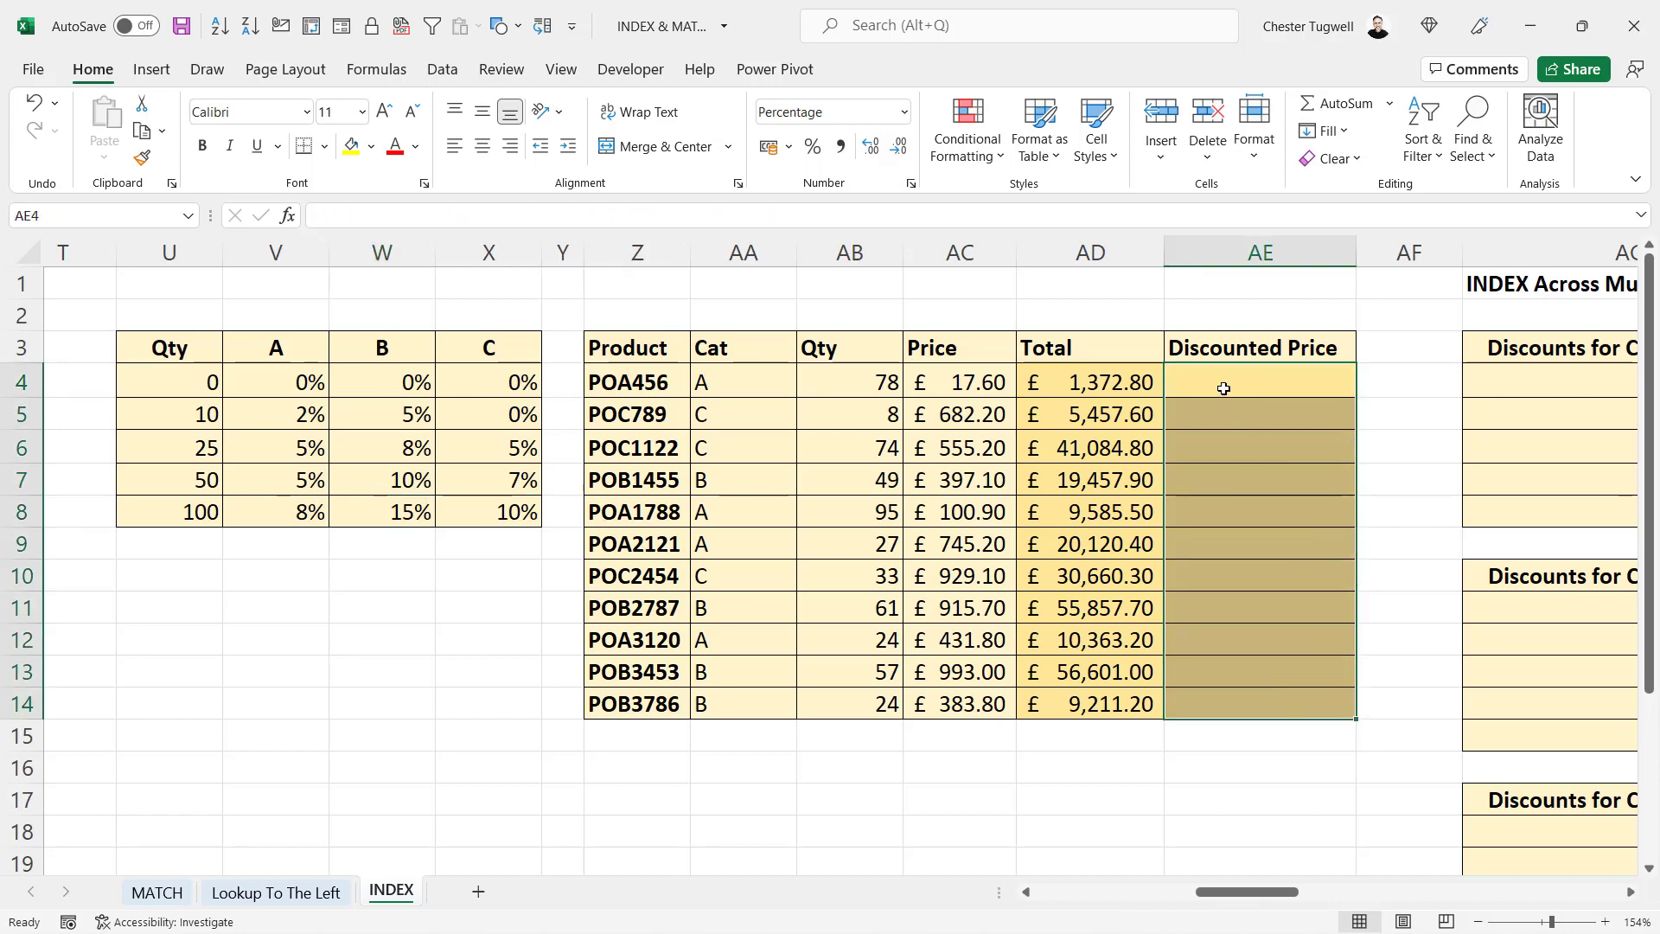
pyautogui.click(1221, 386)
pyautogui.doubleClick(1195, 374)
pyautogui.write('=xl')
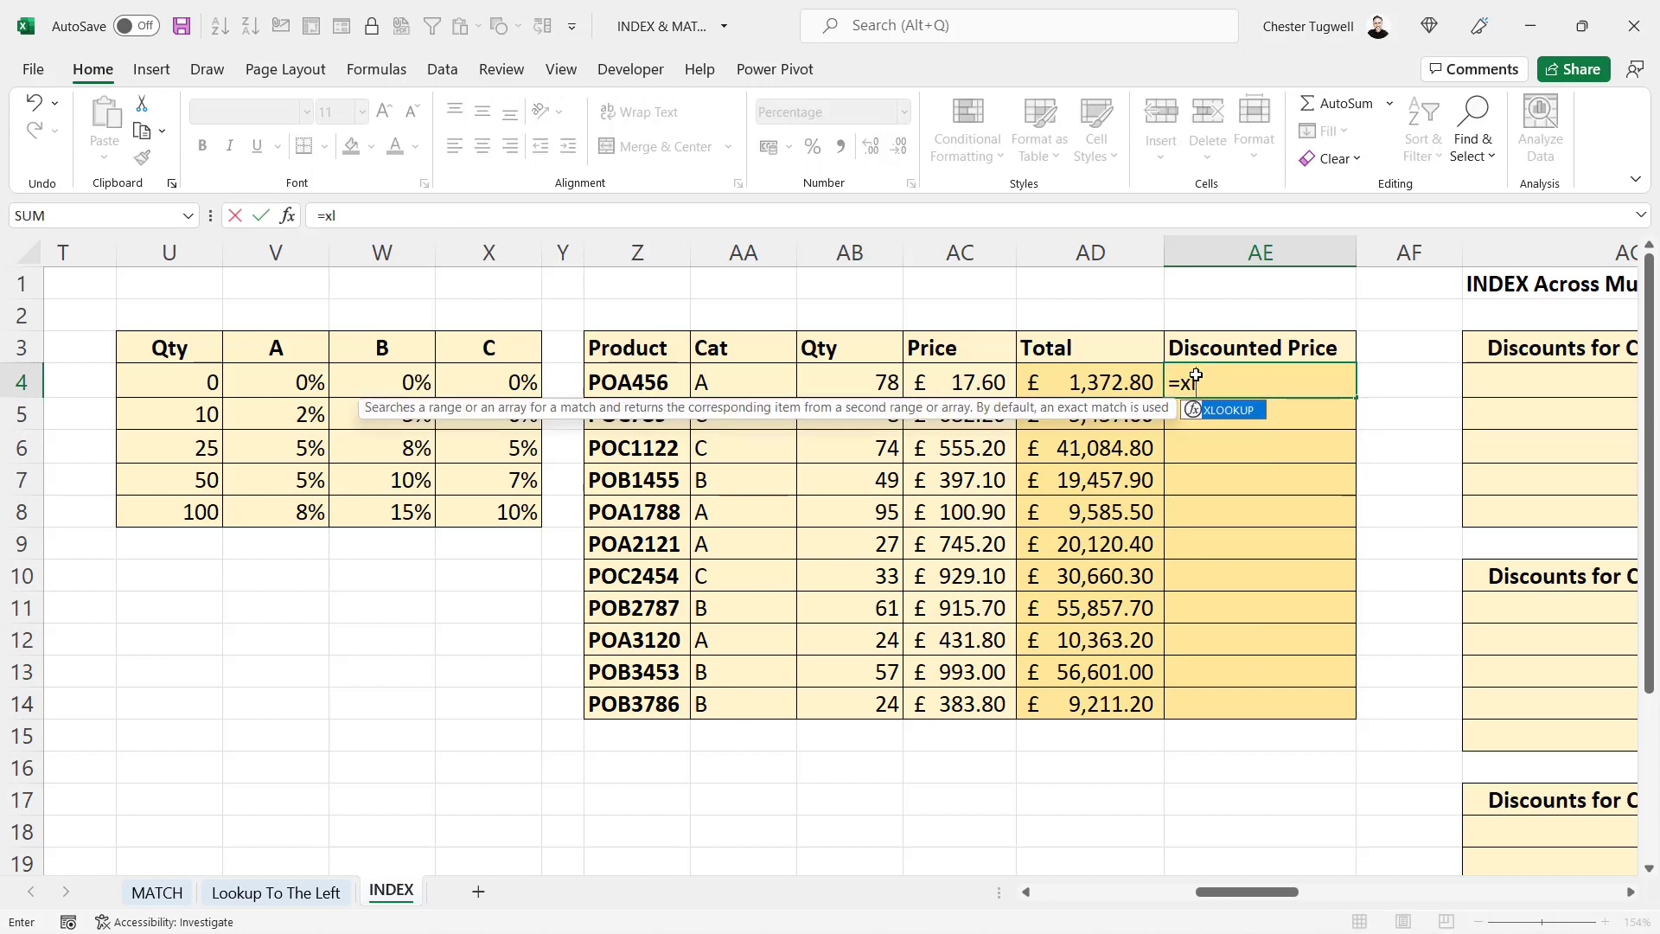
pyautogui.press('Tab')
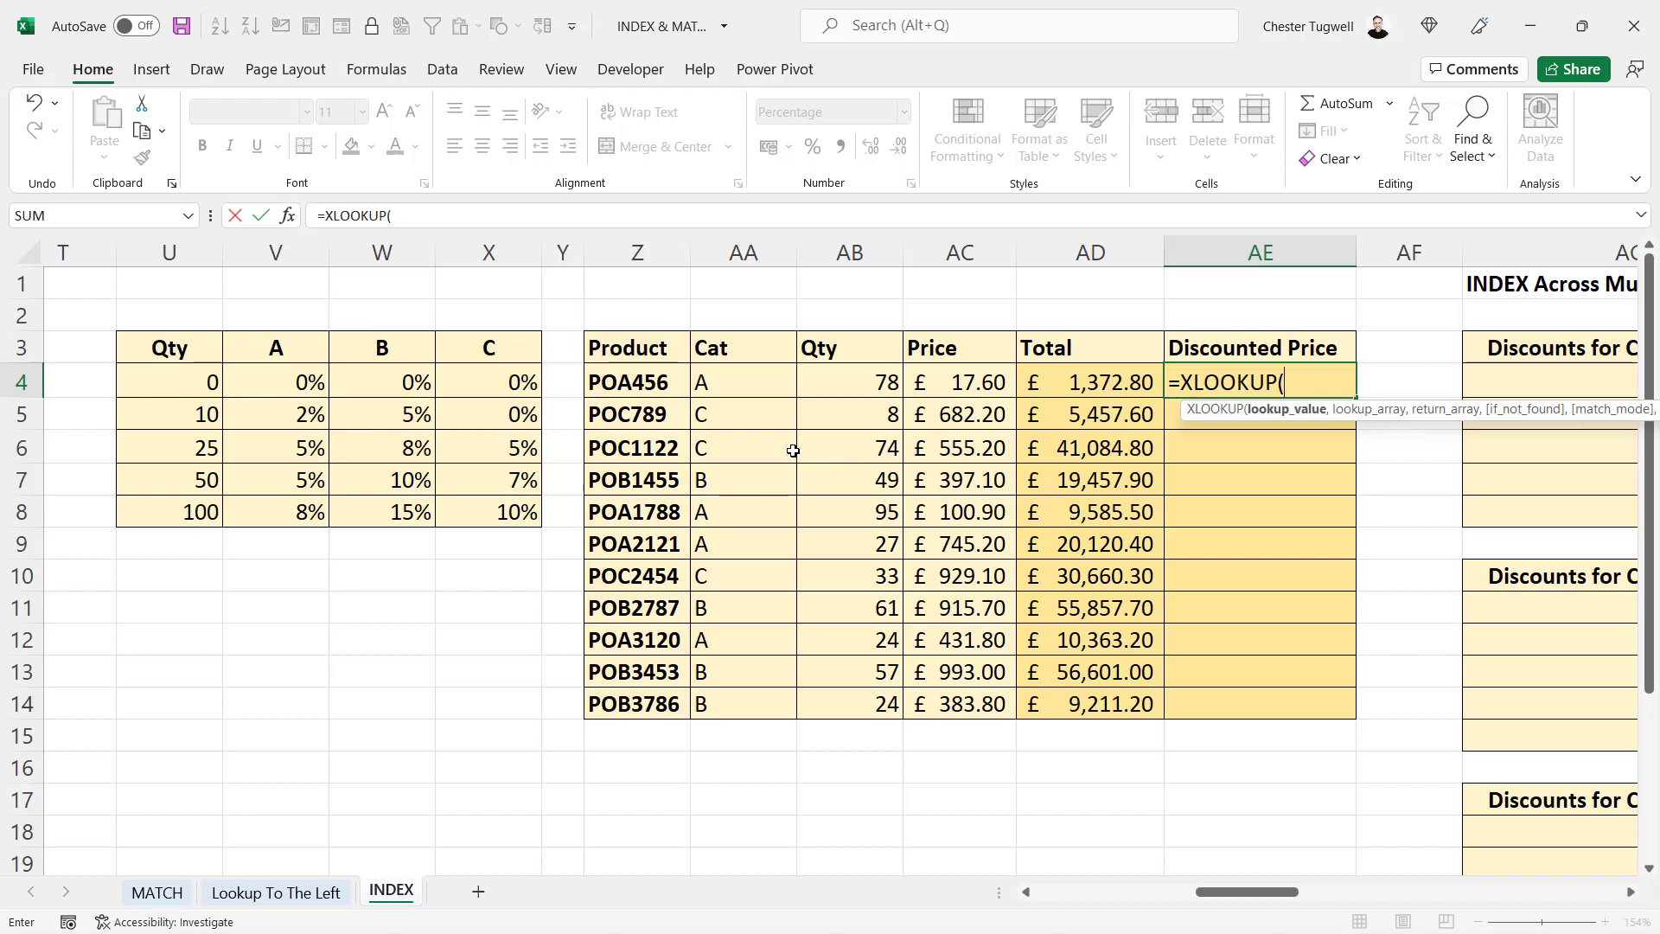
# Give the XLOOKUP the lookup value AB4 and the absolute lookup array $U$4:$U$8.
pyautogui.click(848, 381)
pyautogui.click(848, 381)
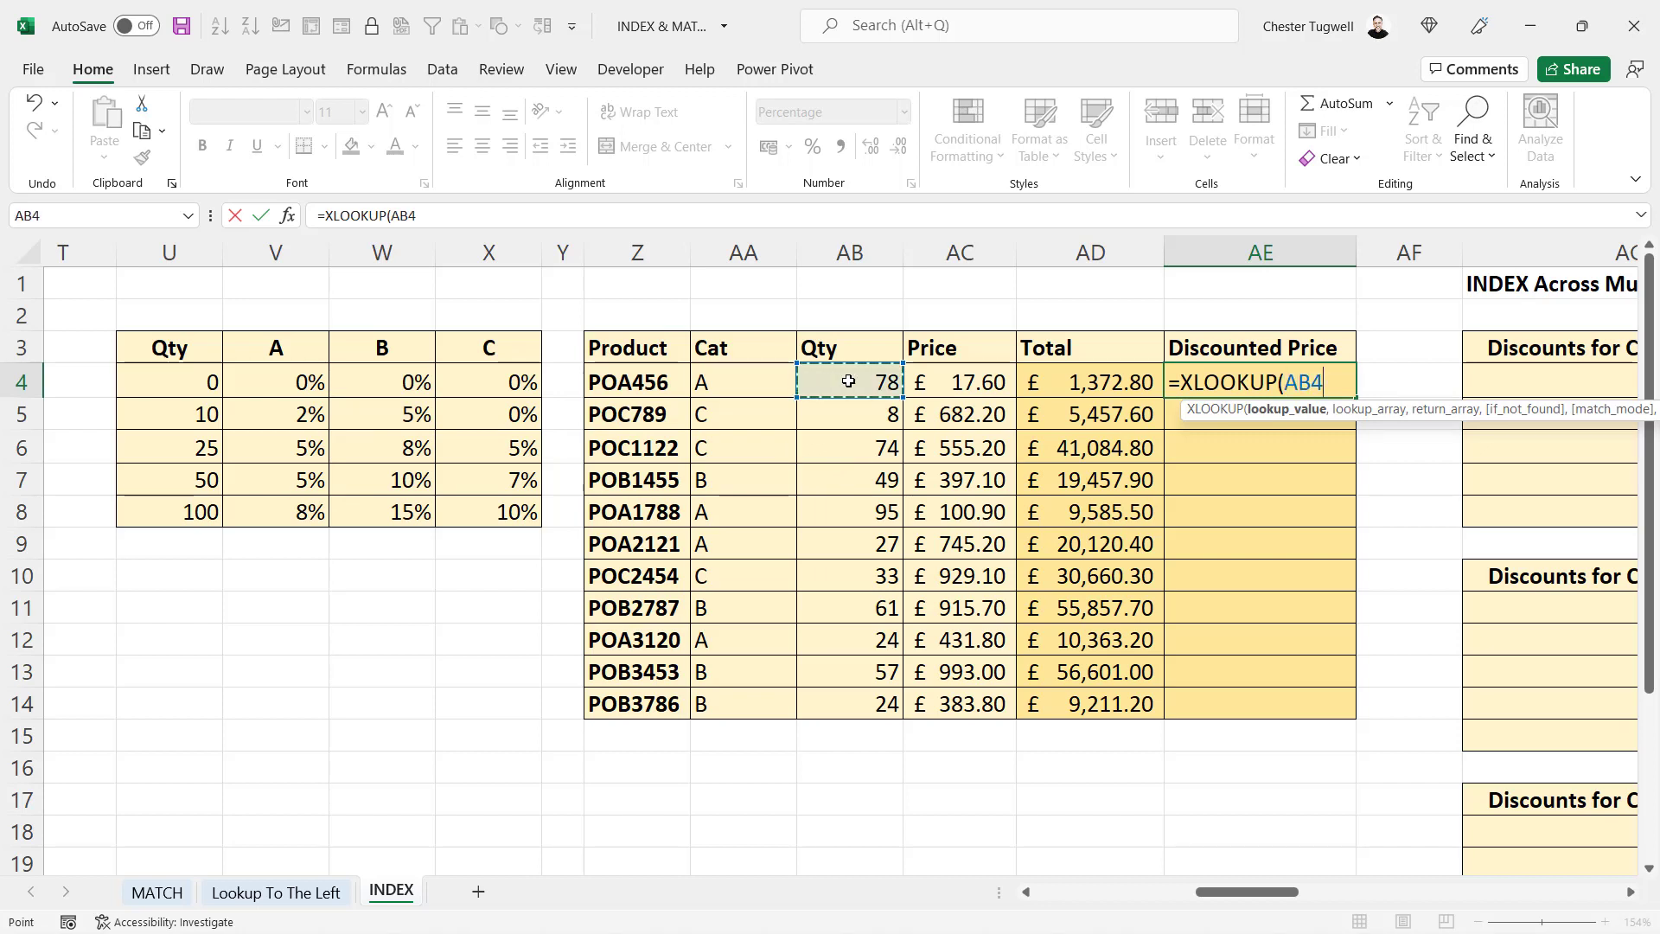
pyautogui.write(',')
pyautogui.click(209, 381)
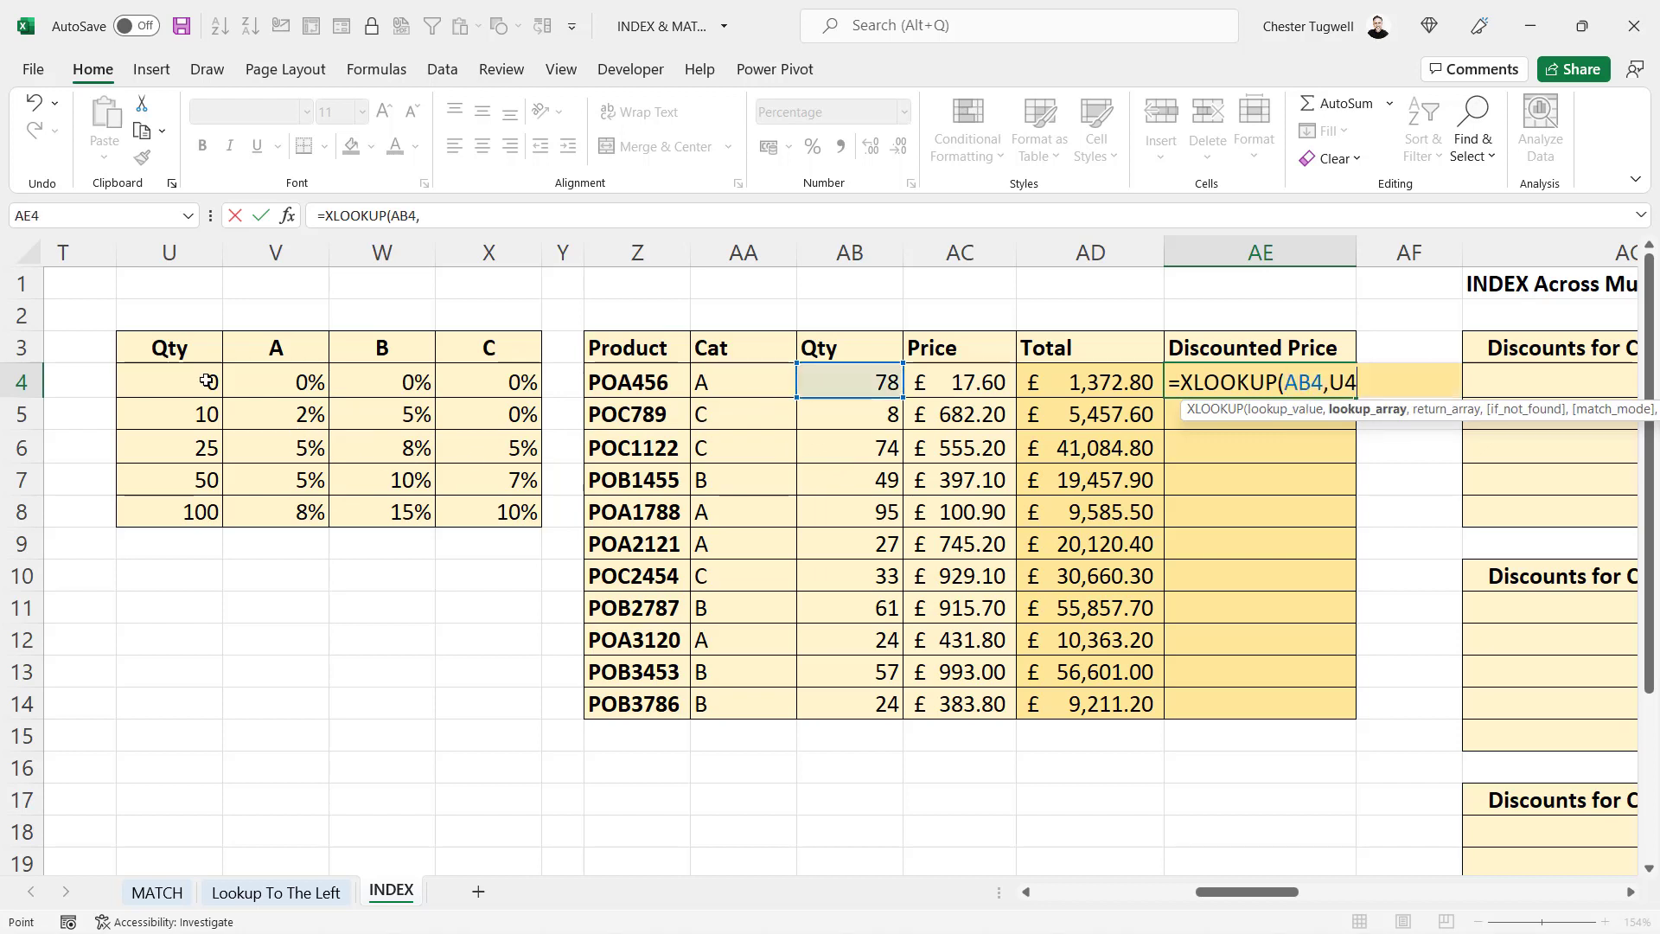
pyautogui.moveTo(208, 381); pyautogui.dragTo(193, 512)
pyautogui.press('F4')
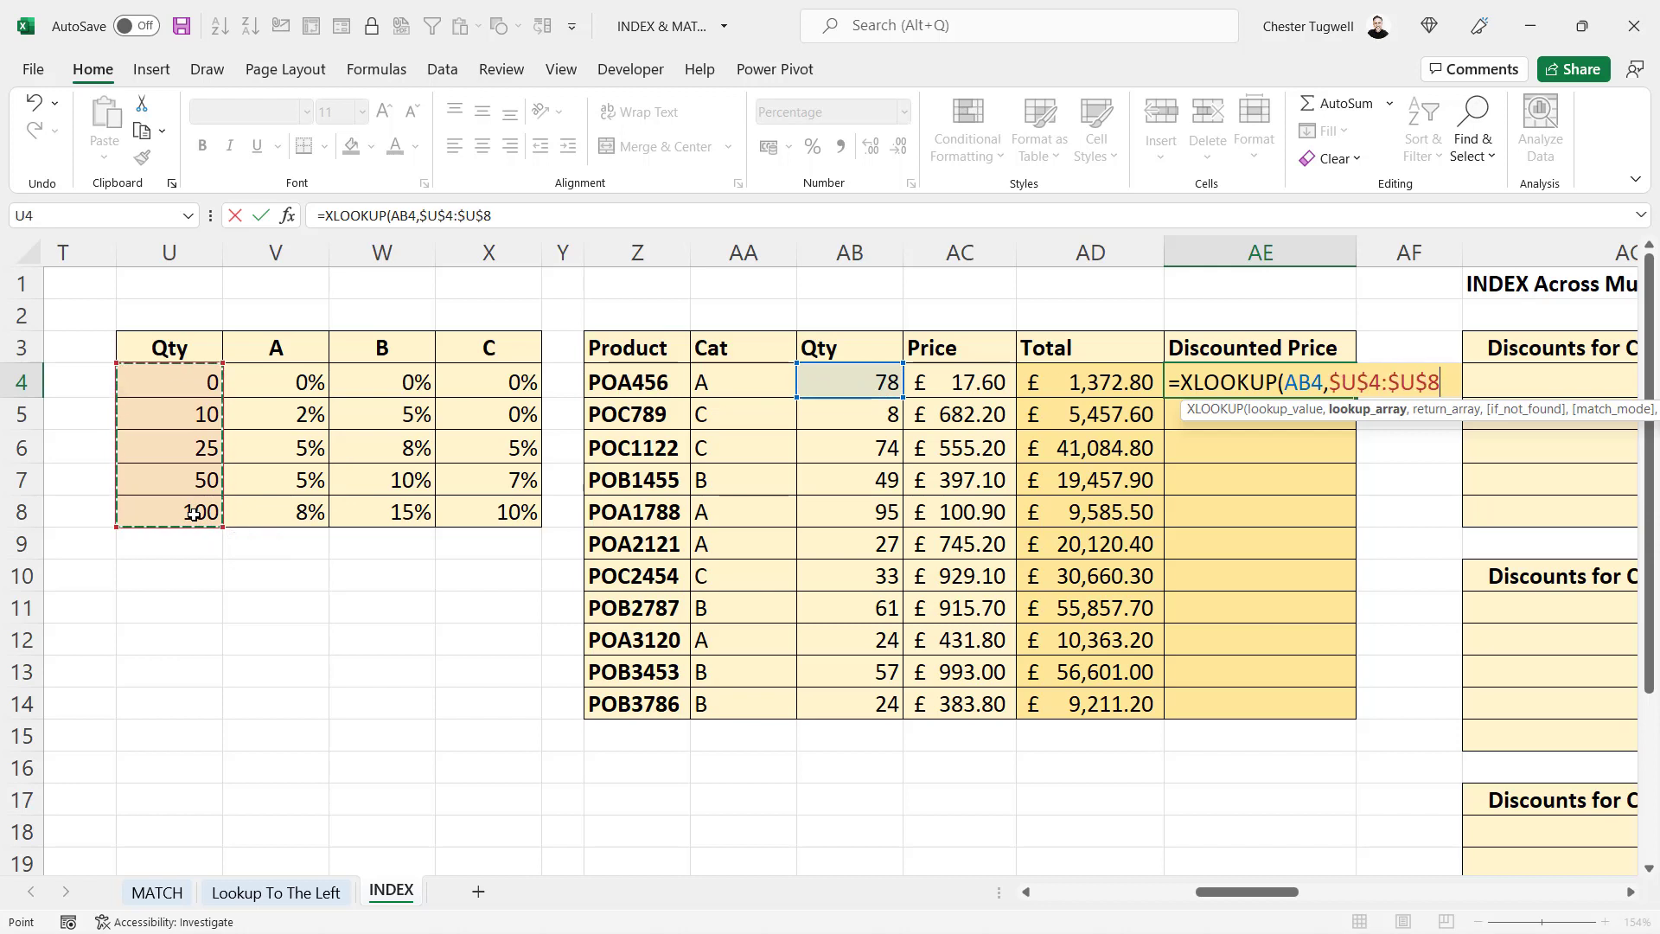
pyautogui.write(',')
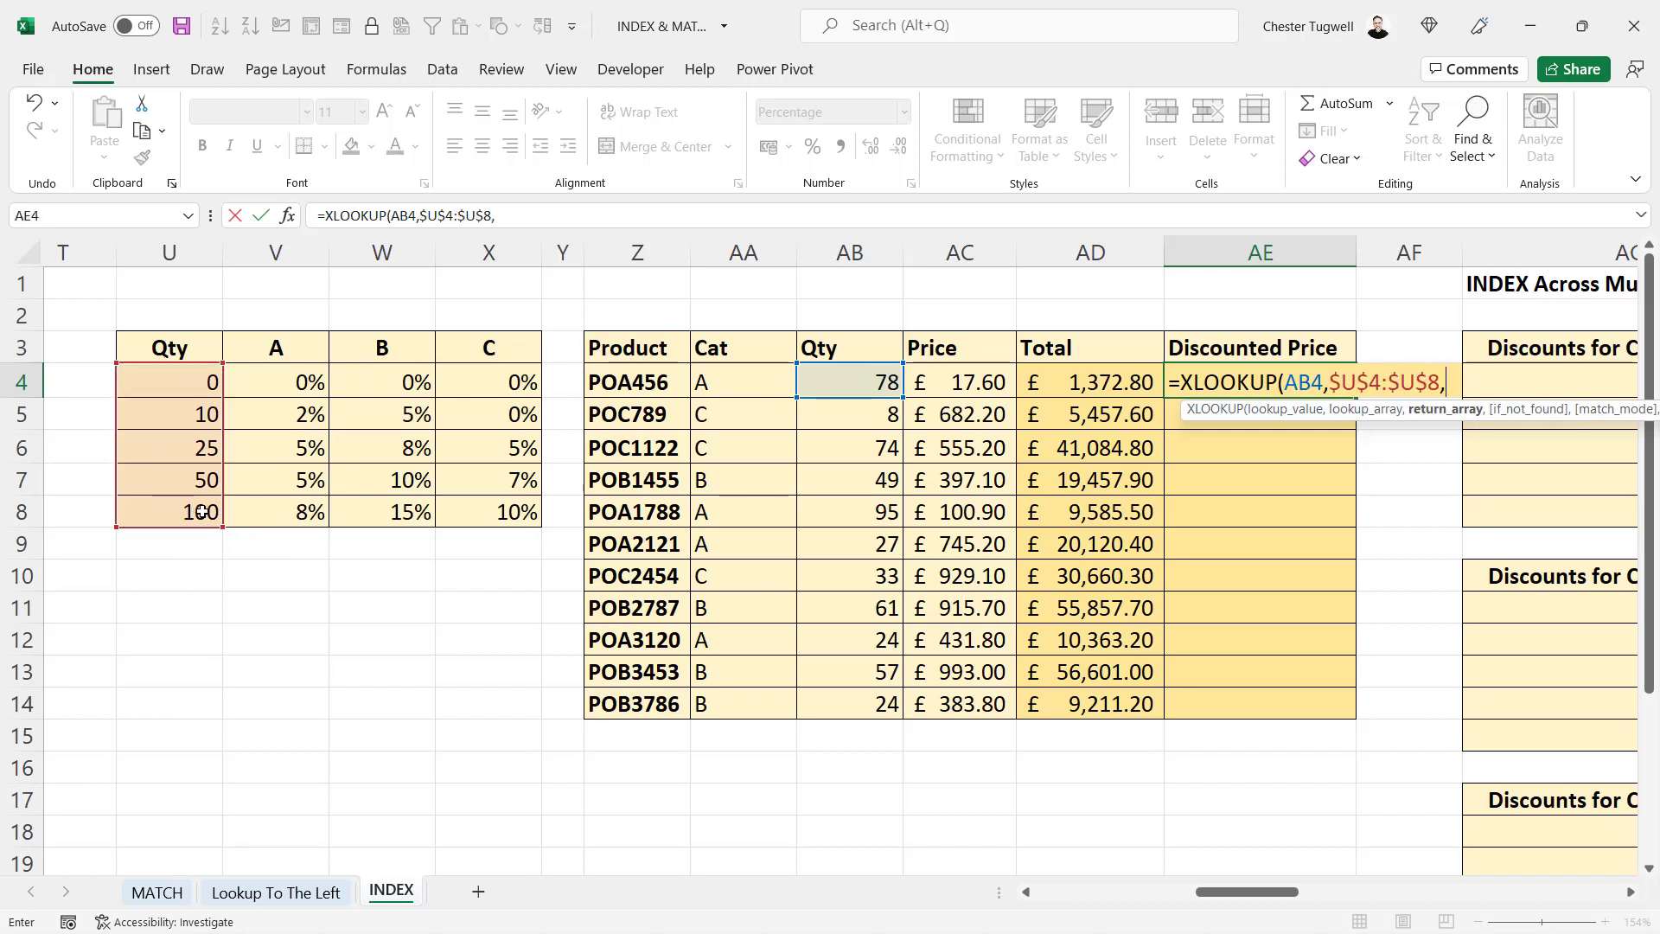
# Nest a second XLOOKUP as the return array, with lookup value AA4 and lookup array V3:X3.
pyautogui.write('xl')
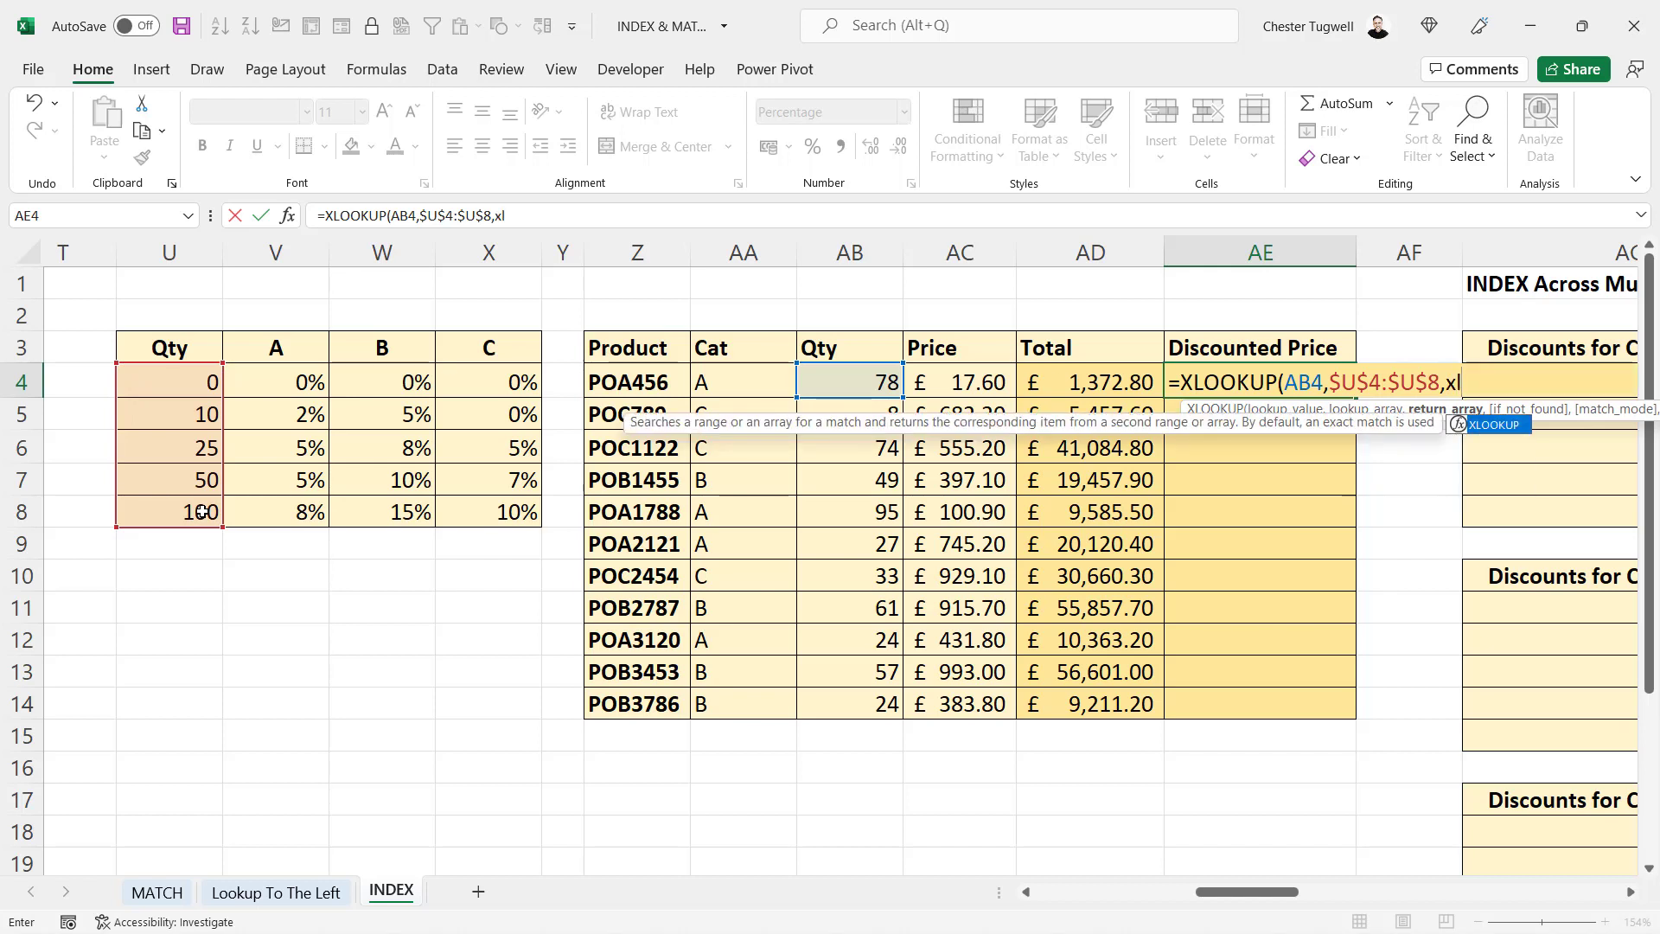
pyautogui.press('Tab')
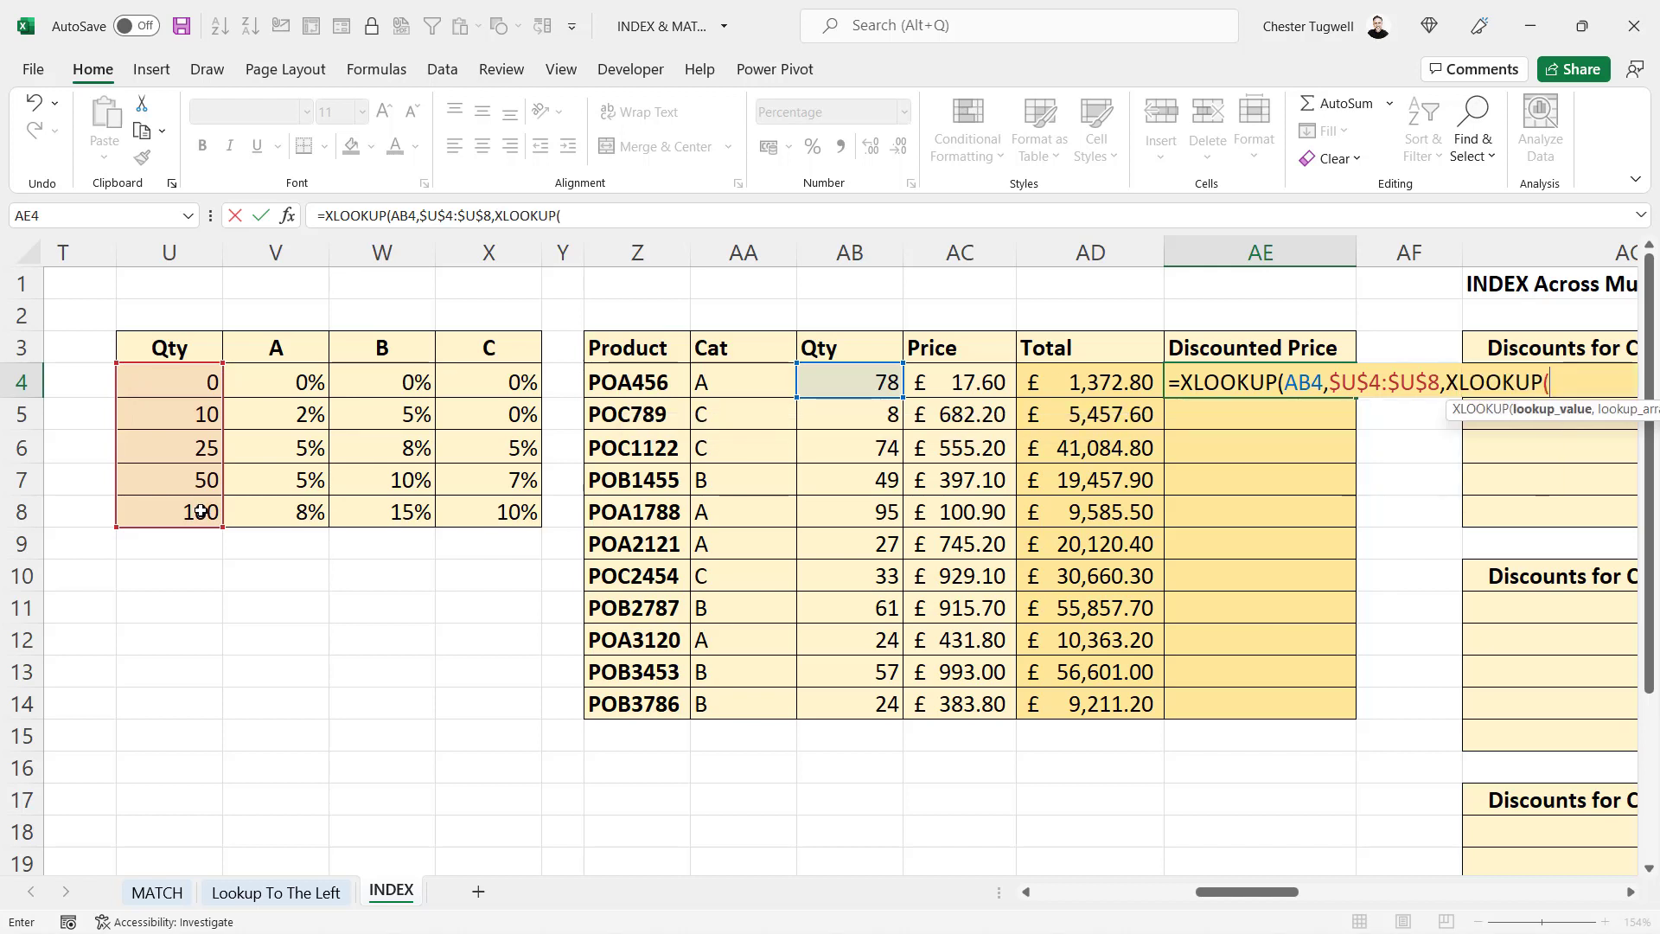
pyautogui.click(731, 383)
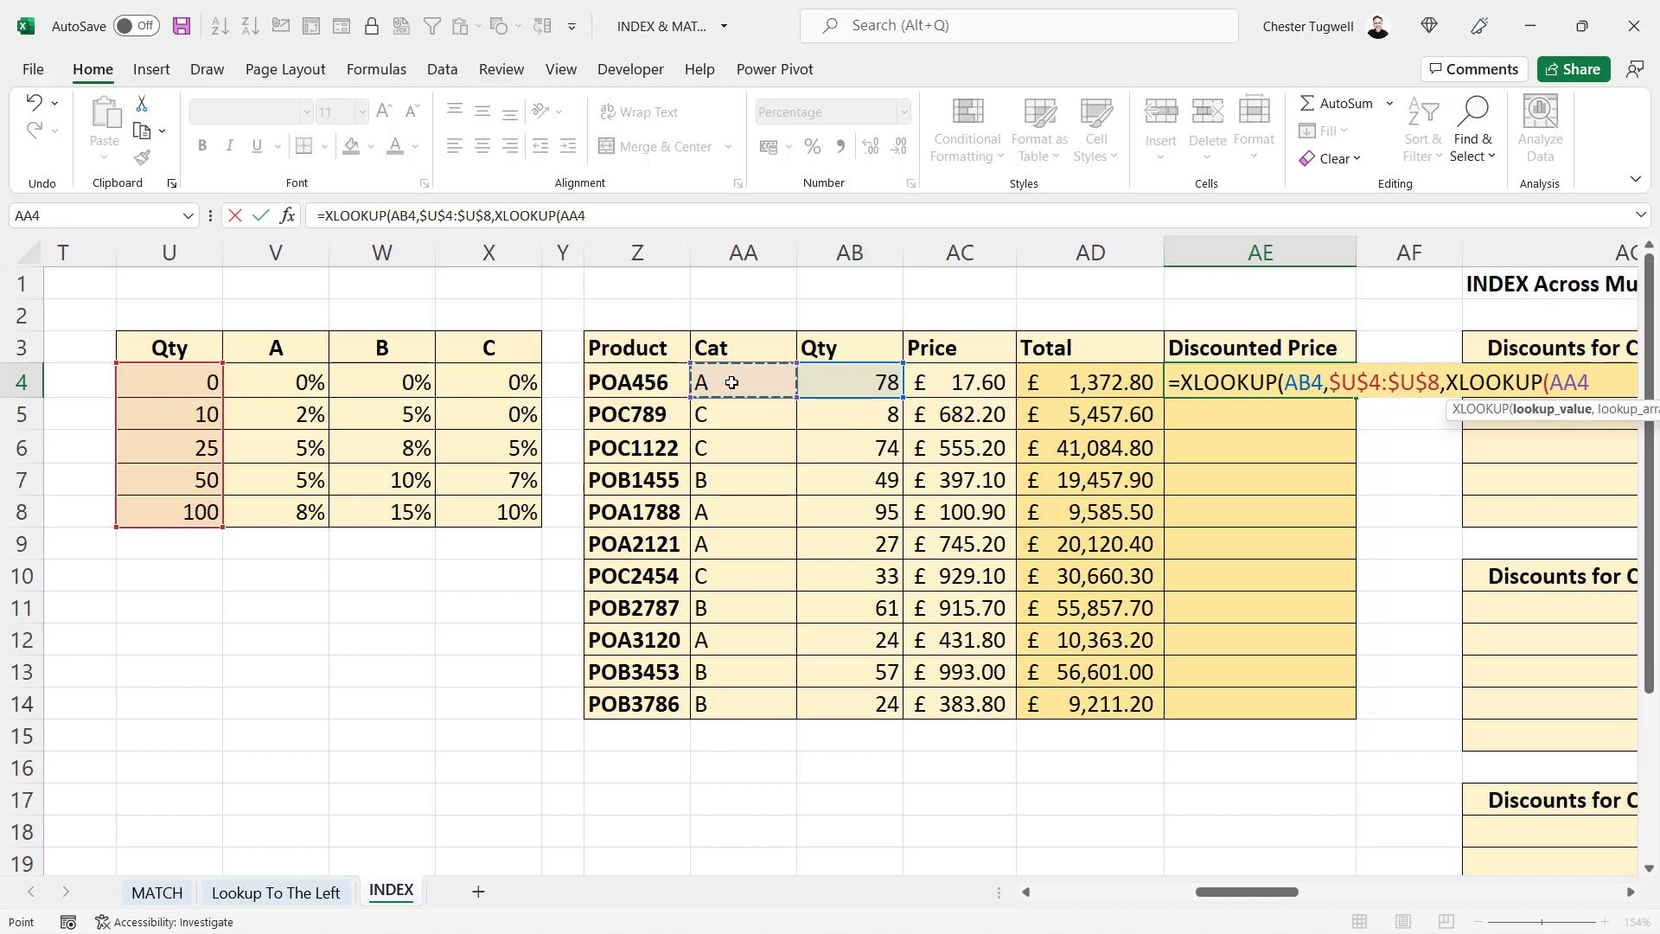
pyautogui.write(',')
pyautogui.moveTo(281, 344); pyautogui.dragTo(487, 347)
pyautogui.write(',')
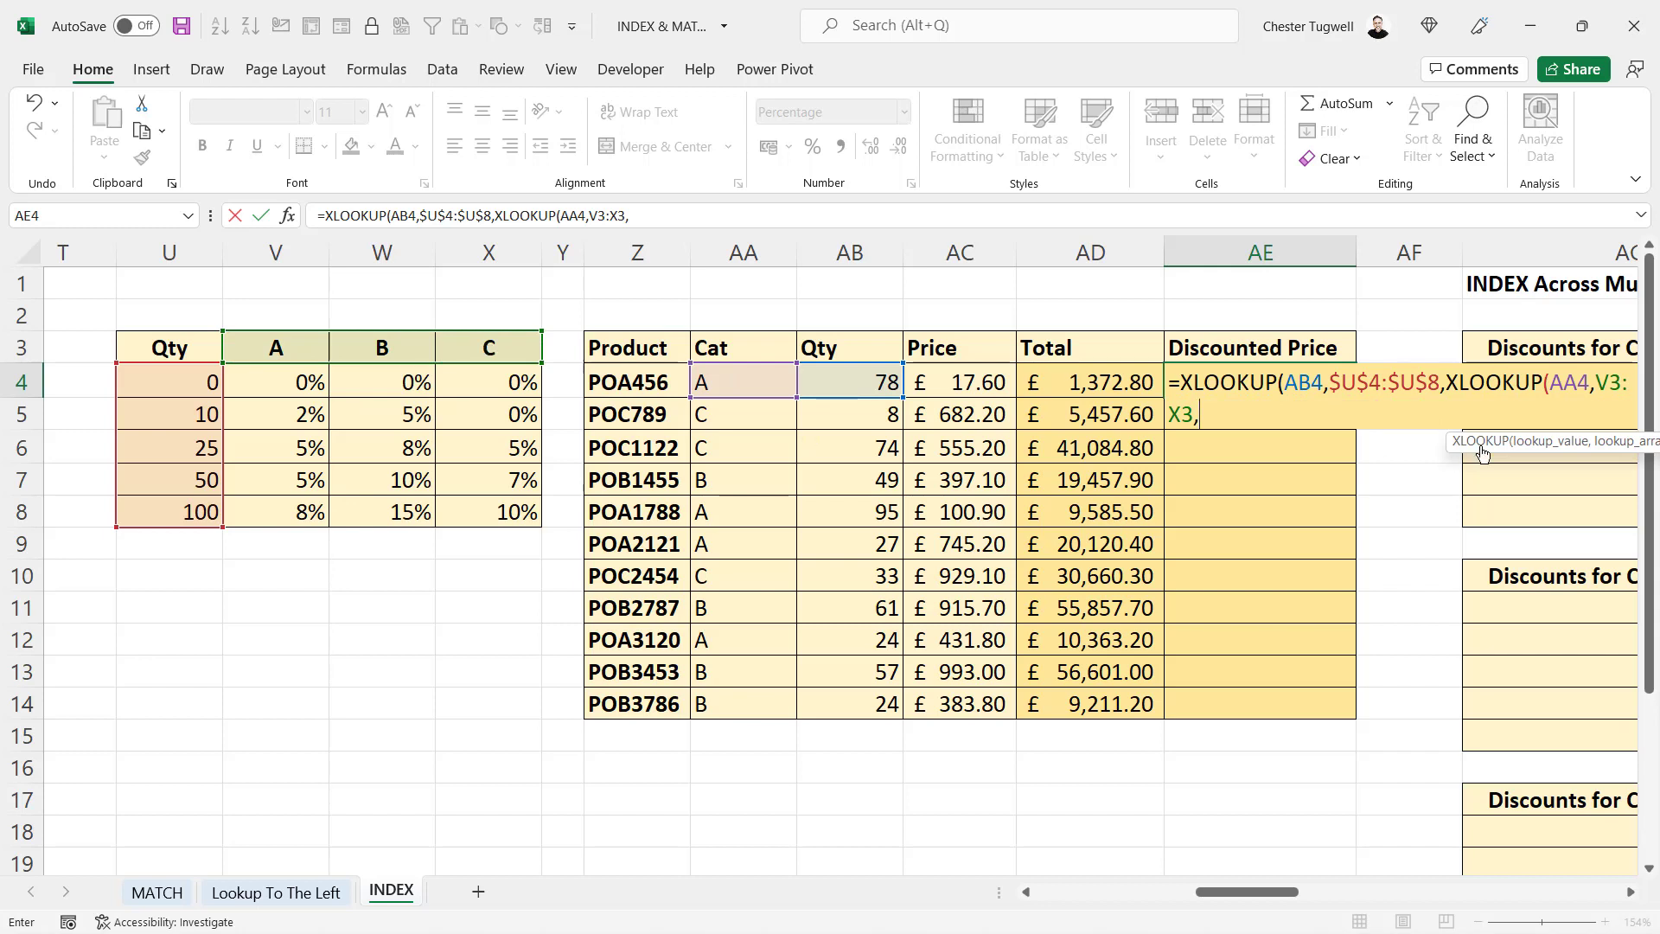
# Set the nested XLOOKUP's return array to the absolute range $V$4:$X$8, moving the syntax tip out of the way.
pyautogui.moveTo(1489, 449); pyautogui.dragTo(1100, 470)
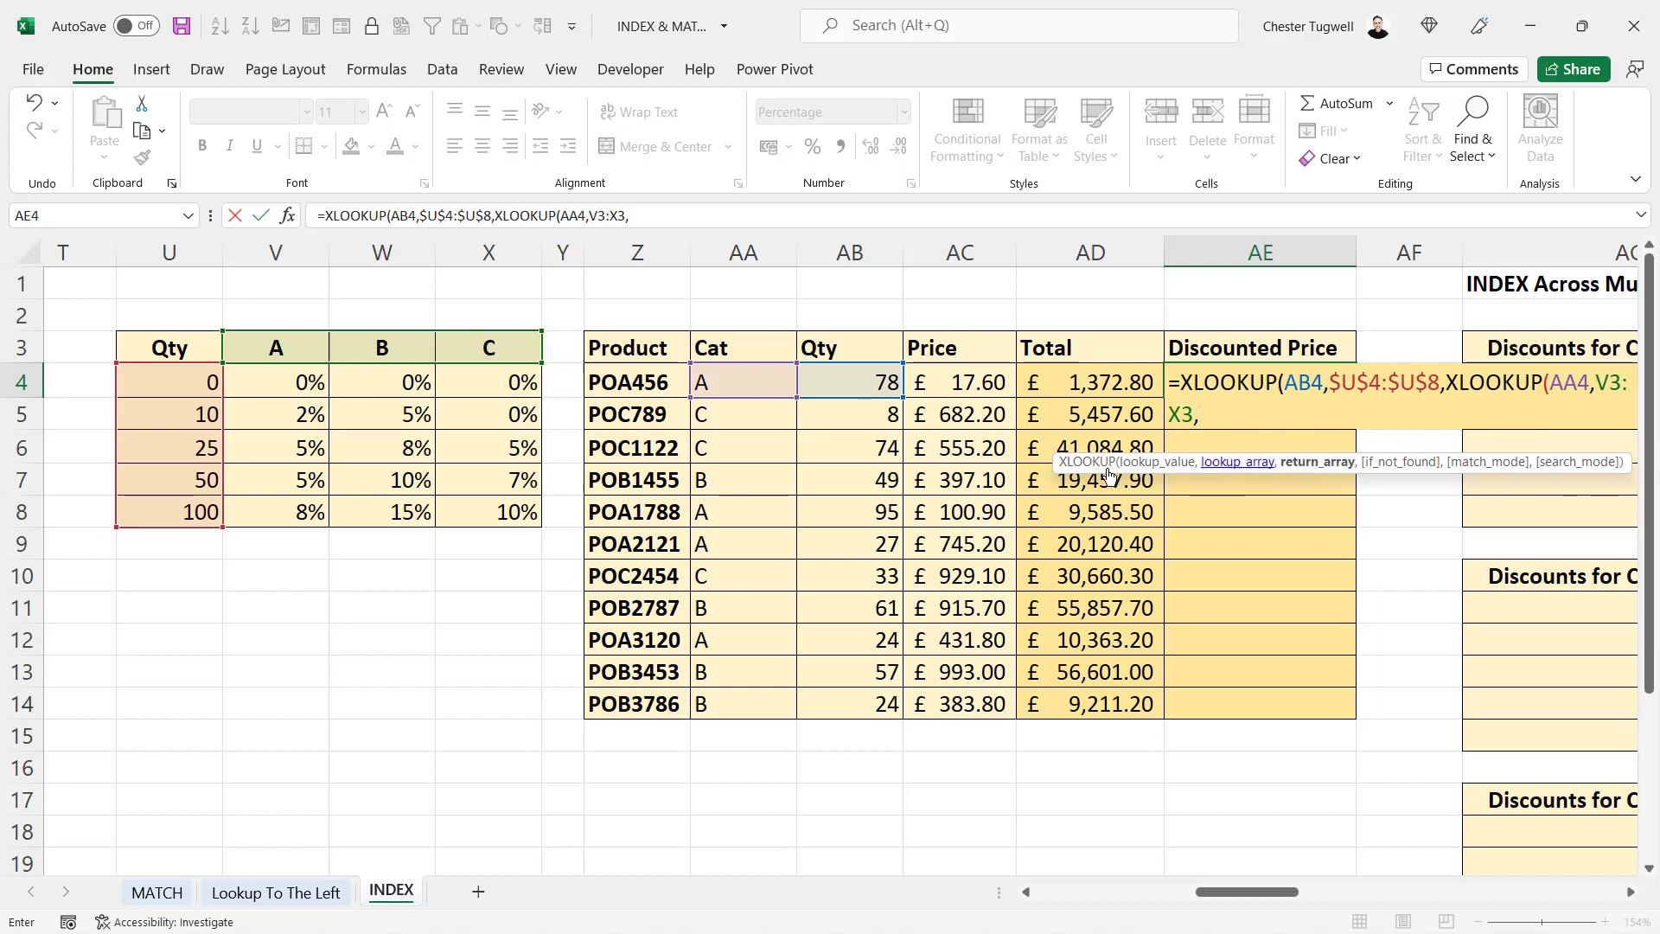
pyautogui.click(279, 381)
pyautogui.moveTo(280, 380); pyautogui.dragTo(493, 513)
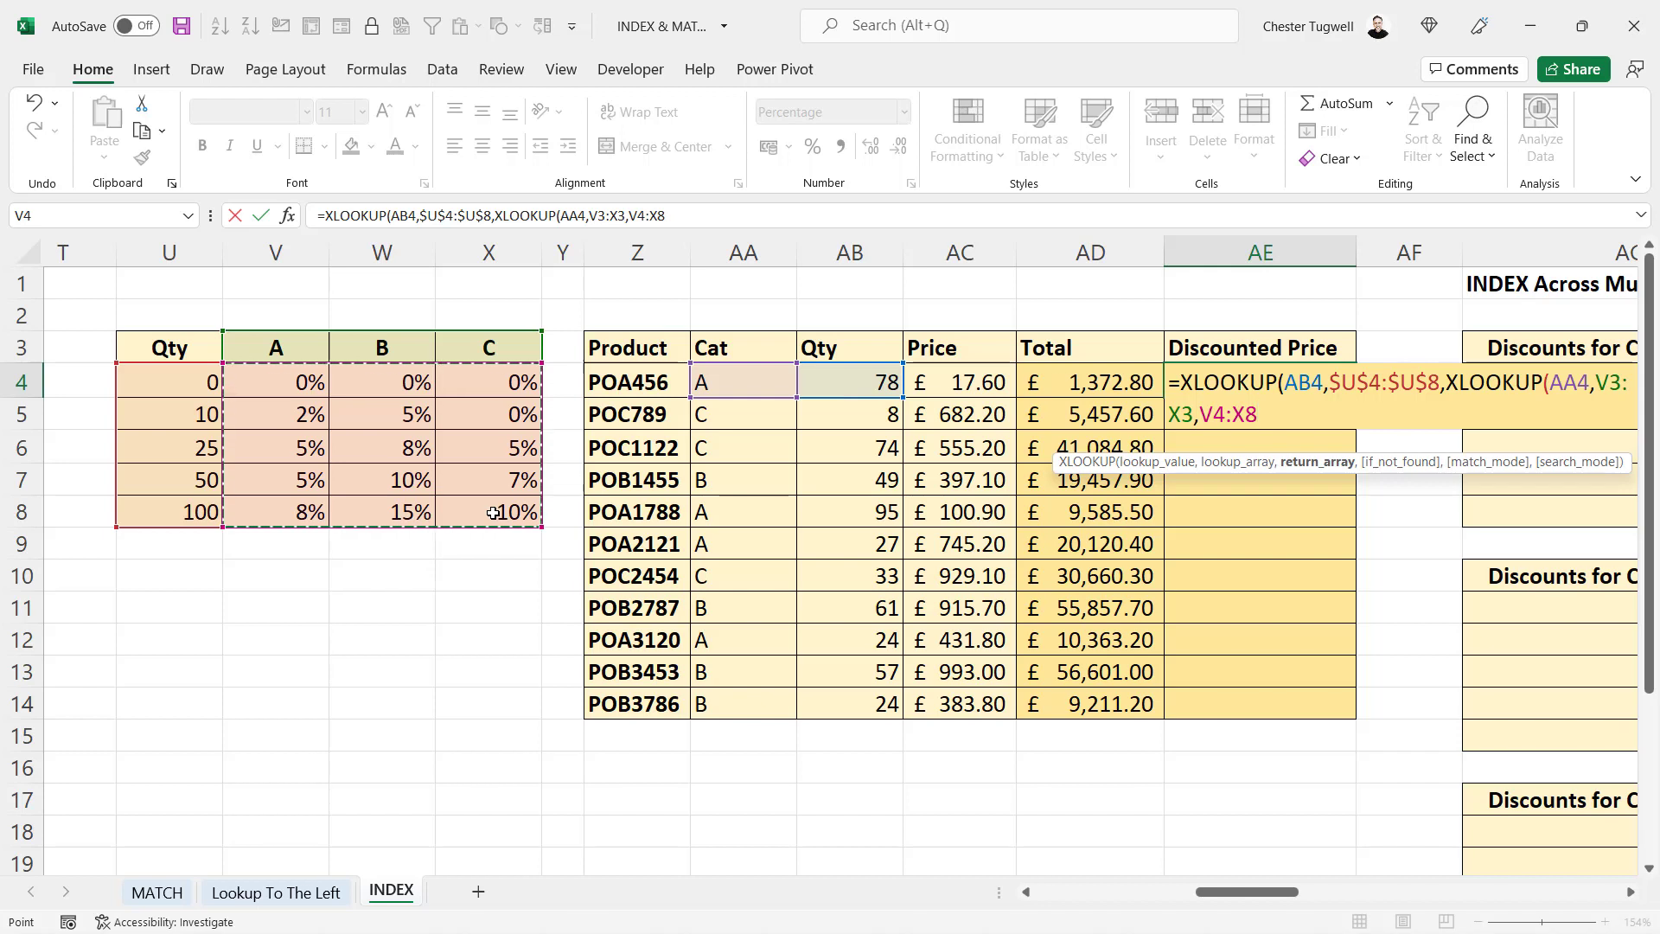
pyautogui.press('F4')
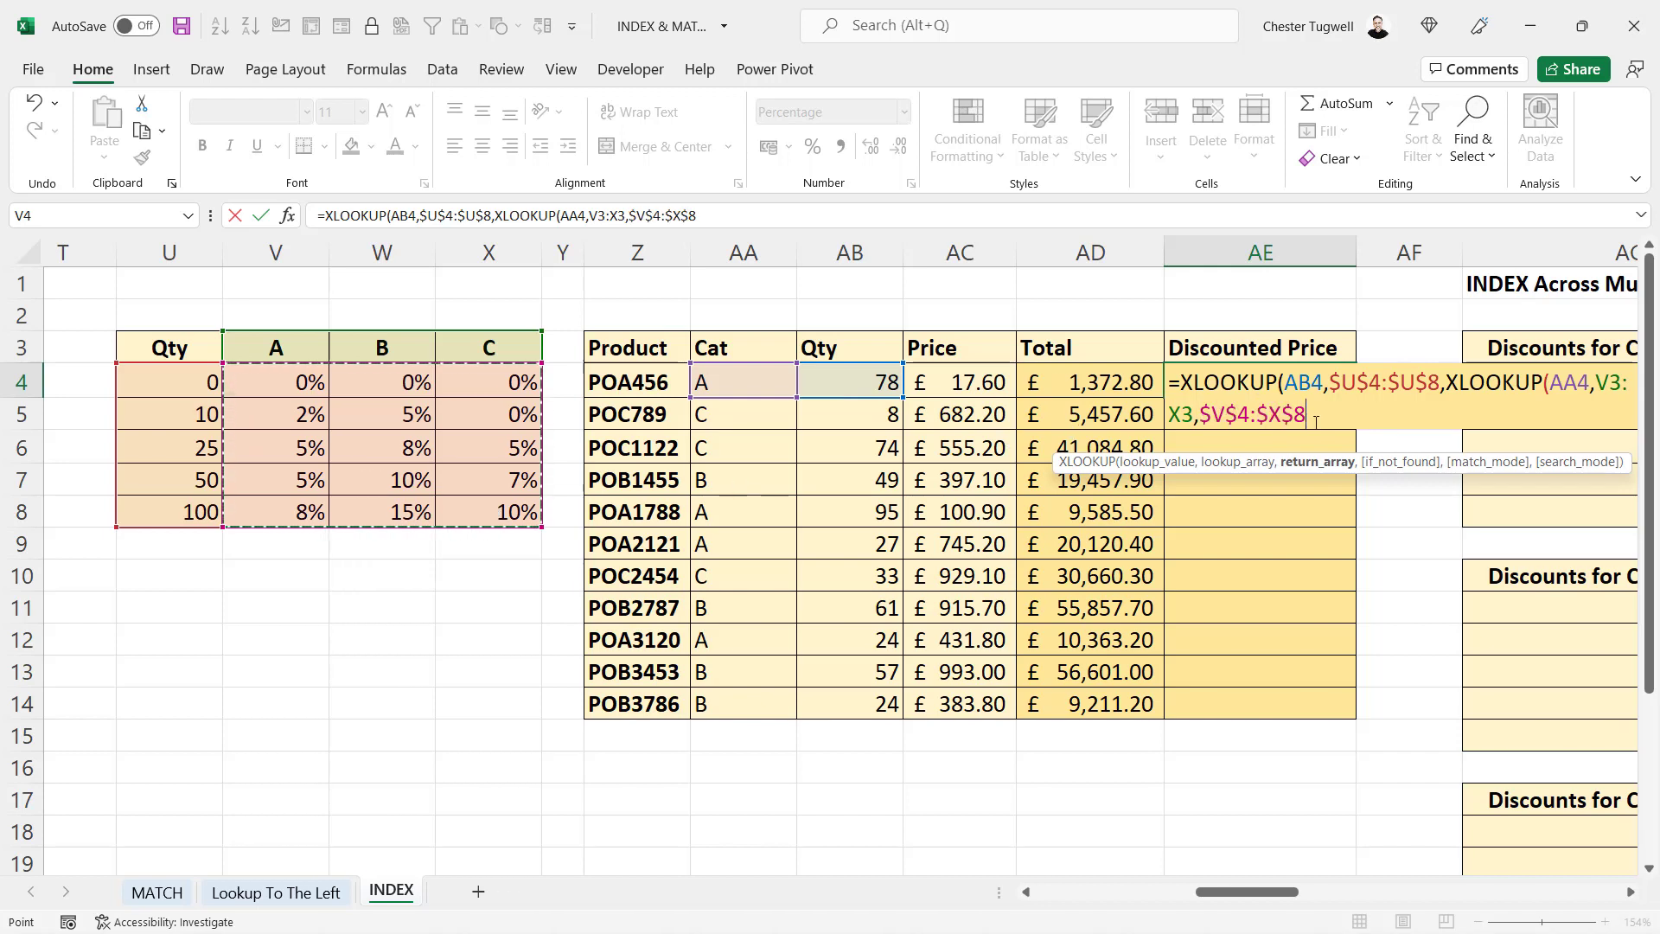
# Make the nested lookup array absolute as $V$3:$X$3 and close the nested XLOOKUP.
pyautogui.moveTo(1601, 382); pyautogui.dragTo(1196, 415)
pyautogui.press('F4')
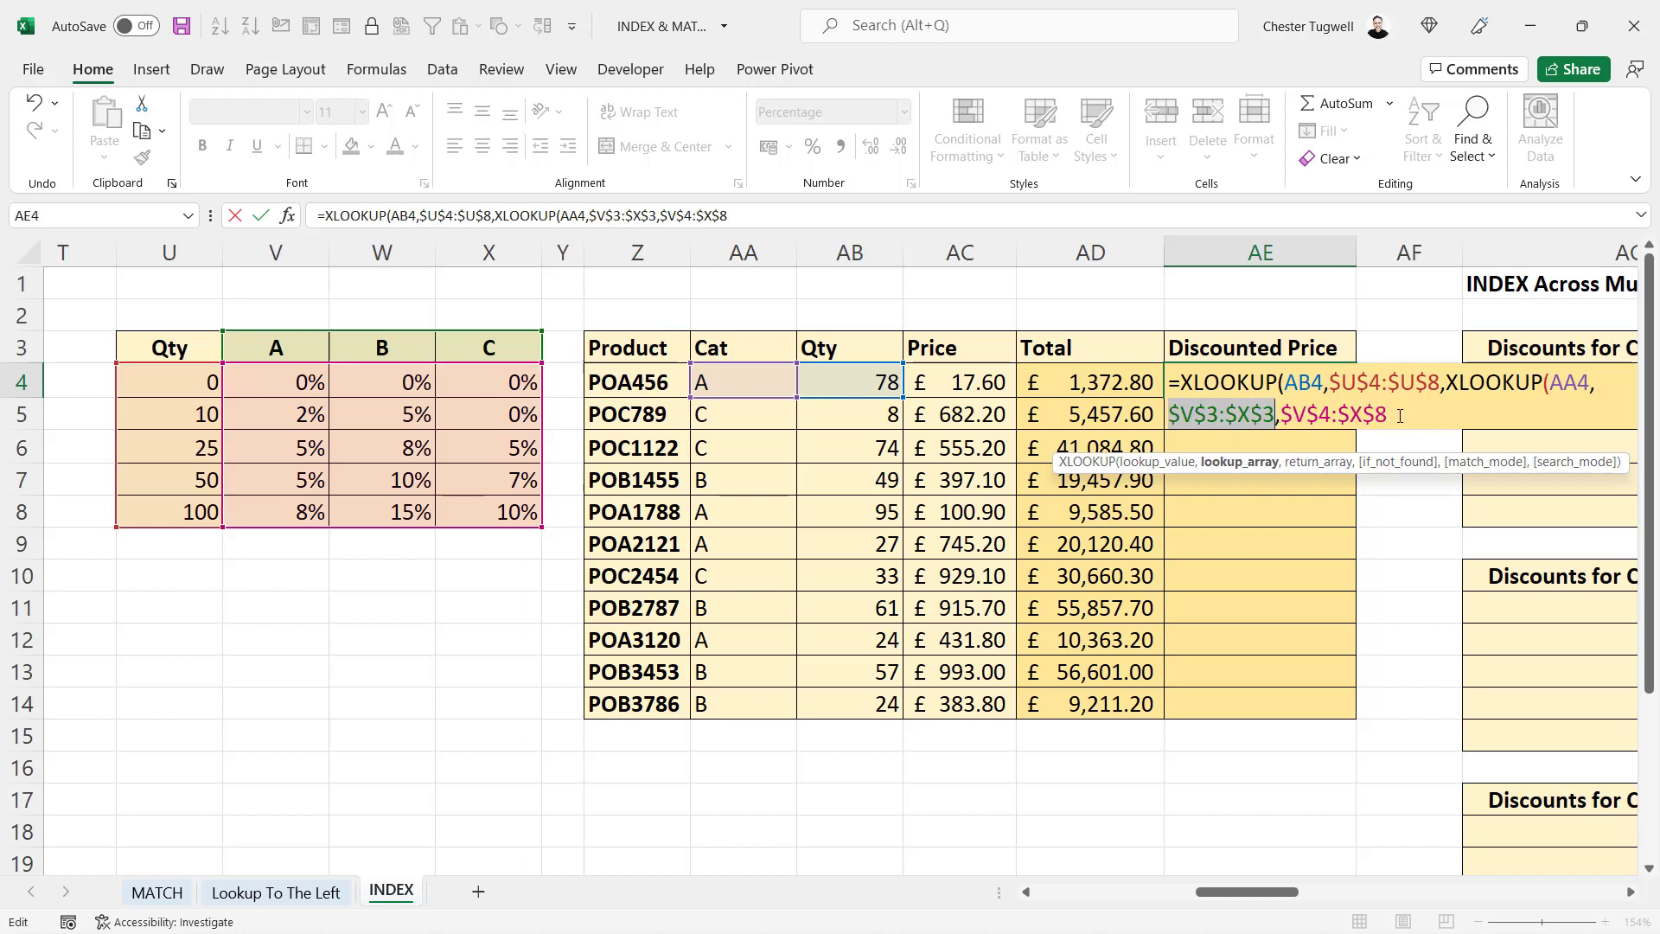
pyautogui.press('End')
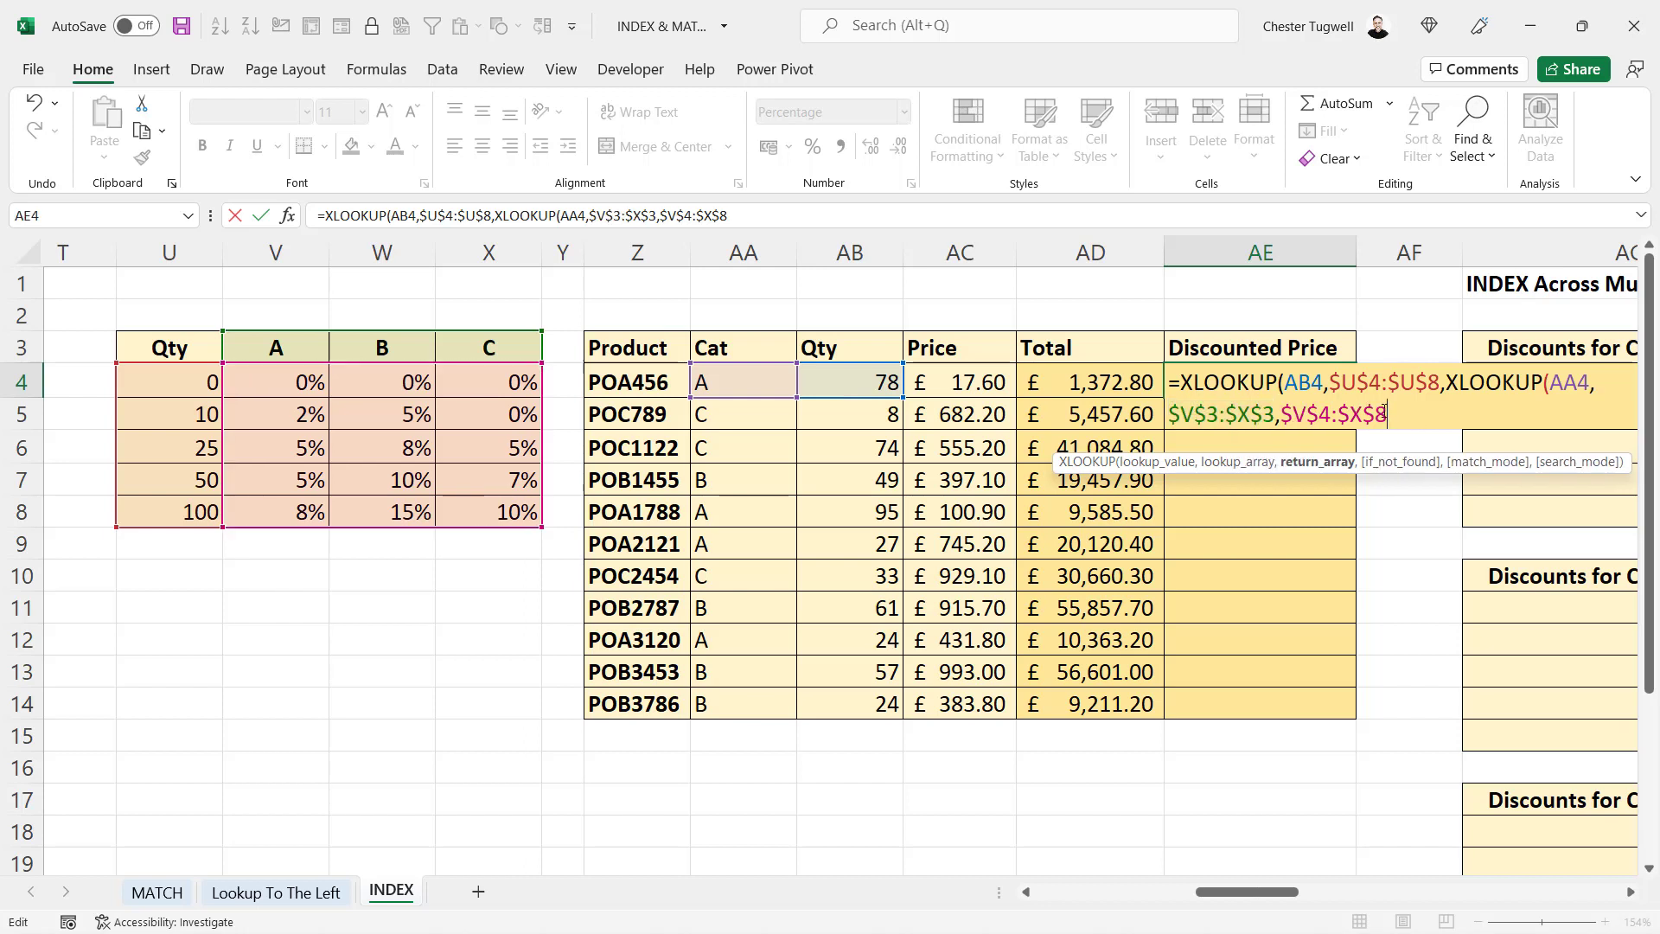
pyautogui.moveTo(1446, 389); pyautogui.dragTo(1390, 415)
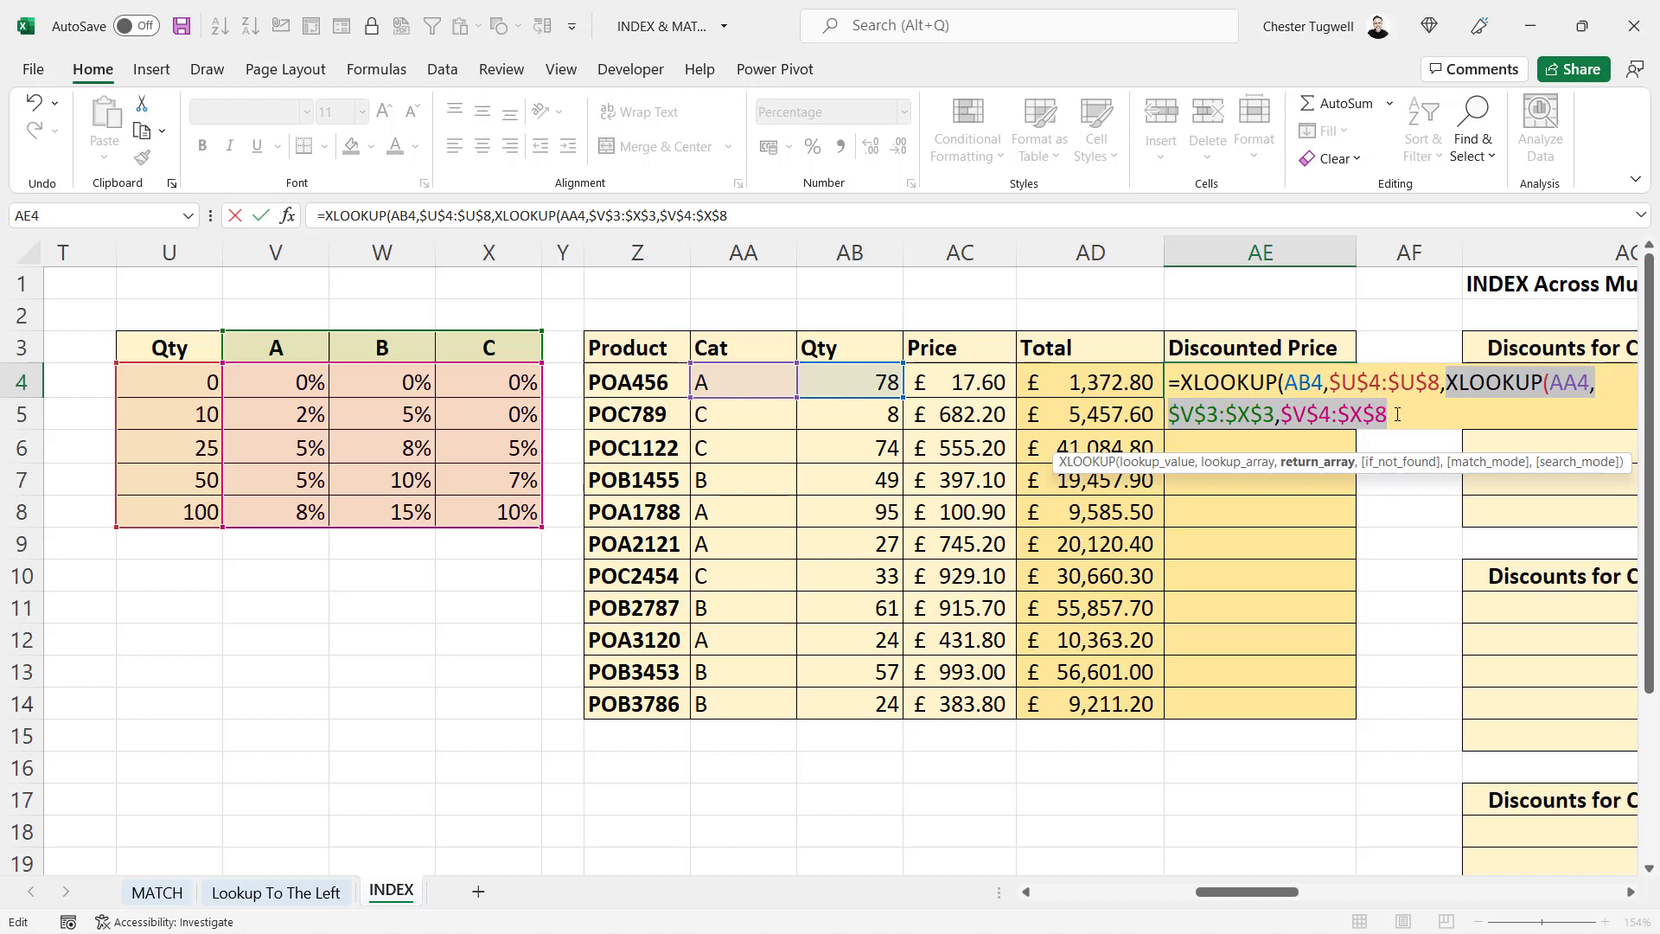
pyautogui.click(1407, 418)
pyautogui.write(')')
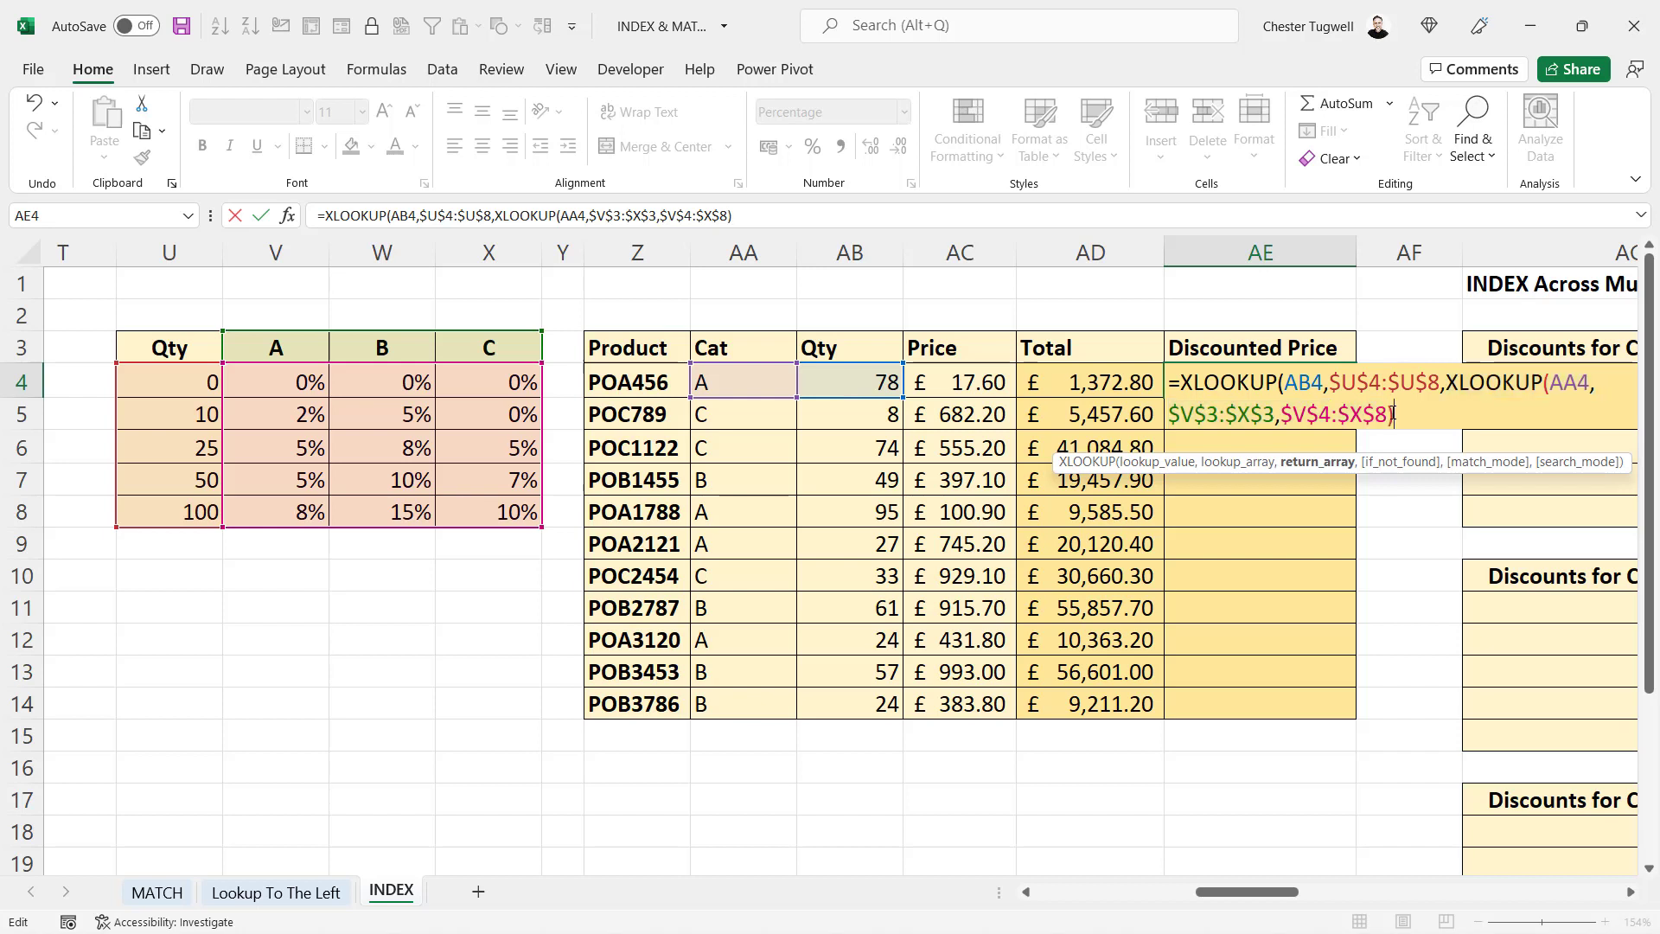
# Leave the outer if_not_found argument empty, set the match mode to -1 (Exact match or next smaller item) and enter the formula.
pyautogui.write(',')
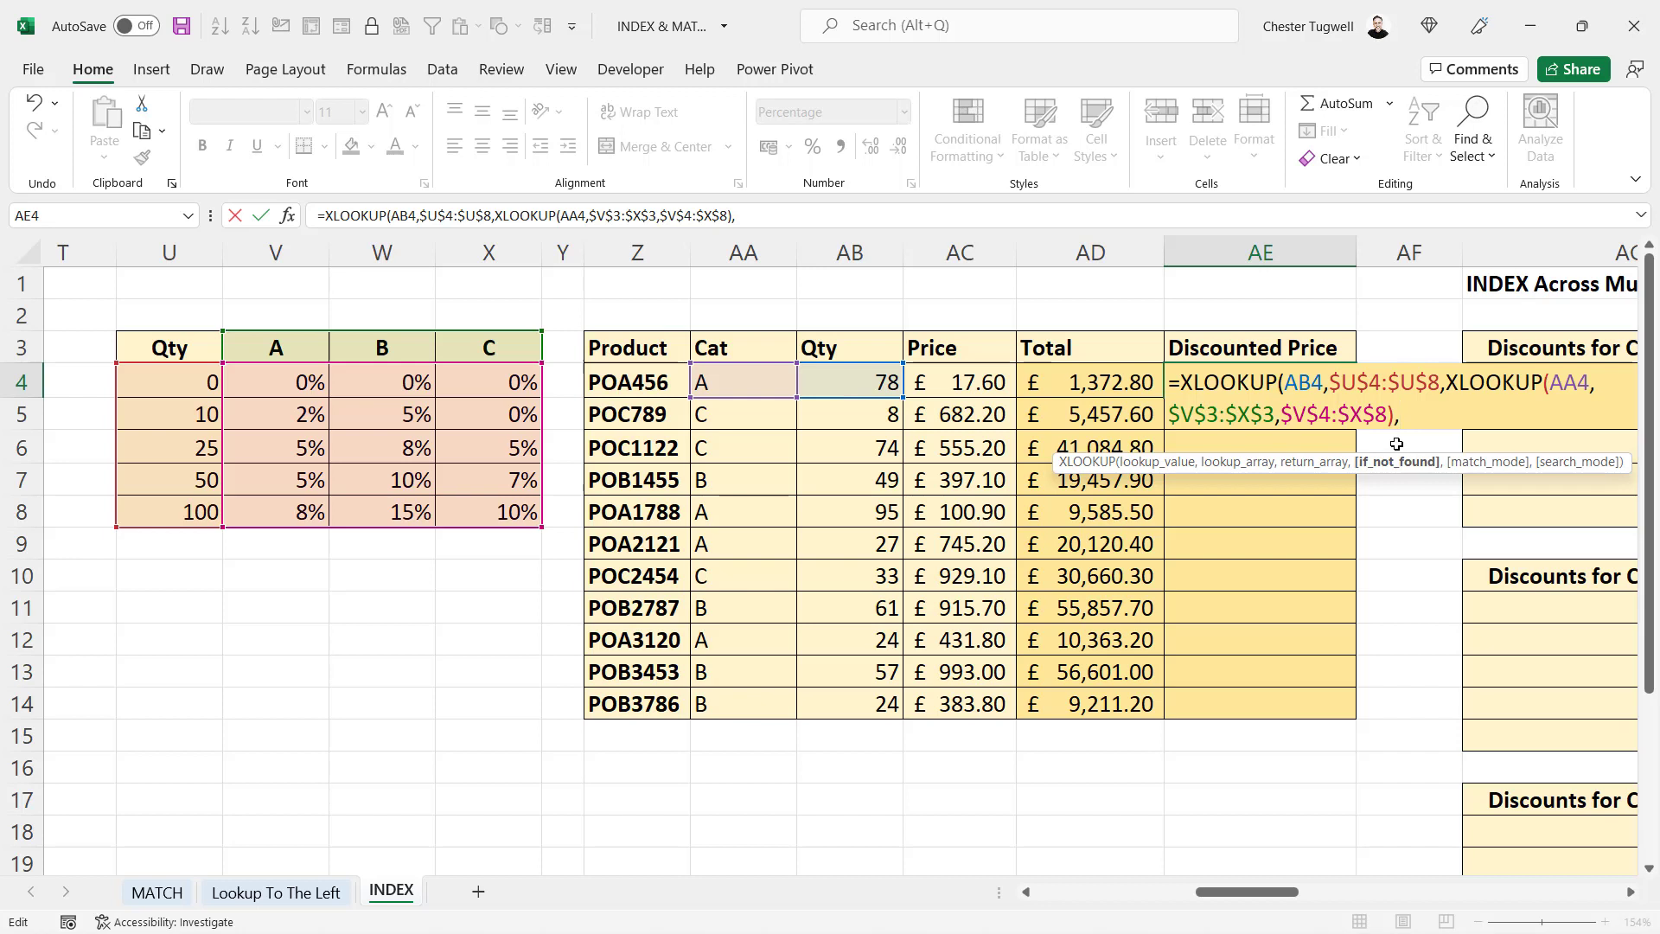
pyautogui.write(',')
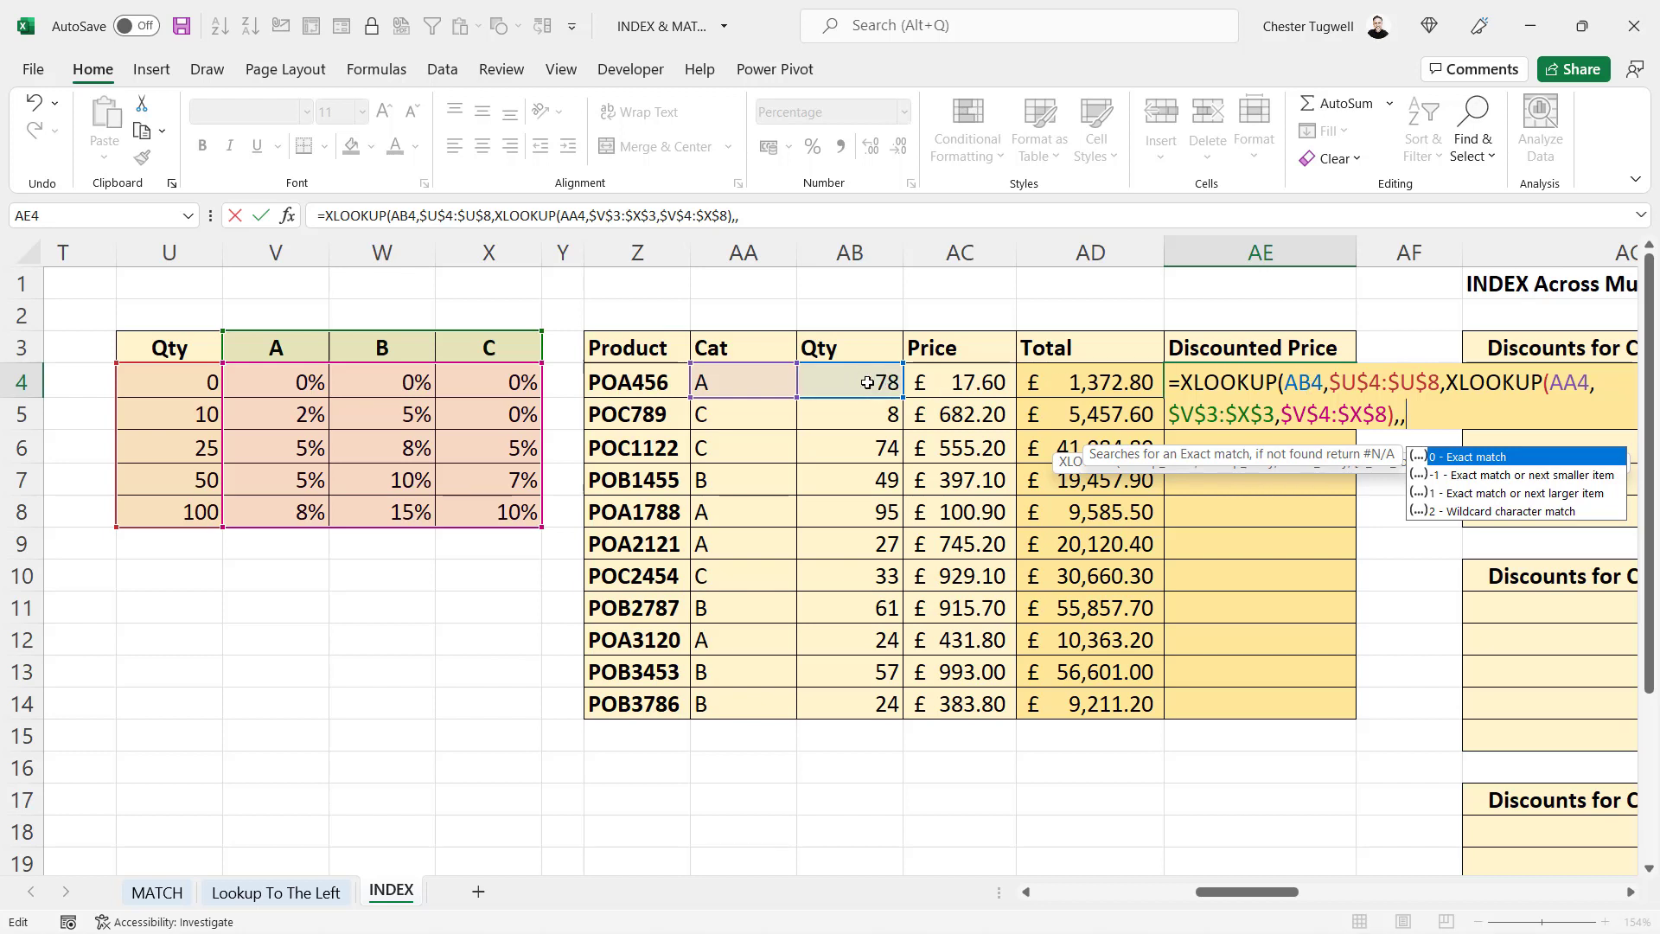
pyautogui.doubleClick(1501, 478)
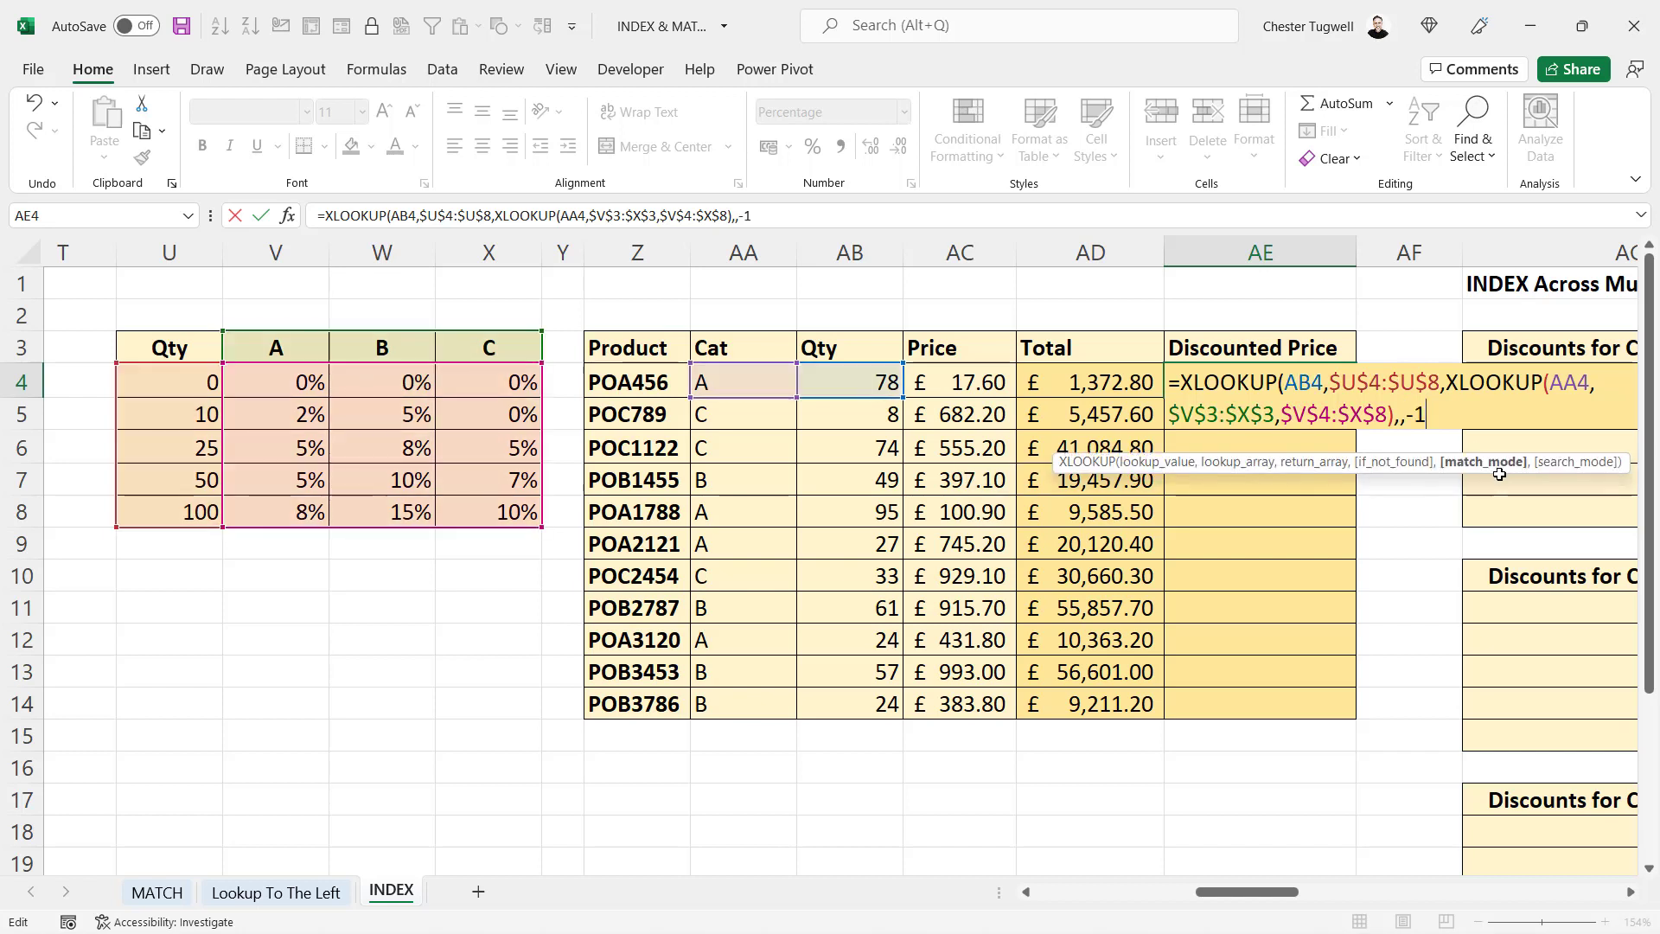
pyautogui.write(')')
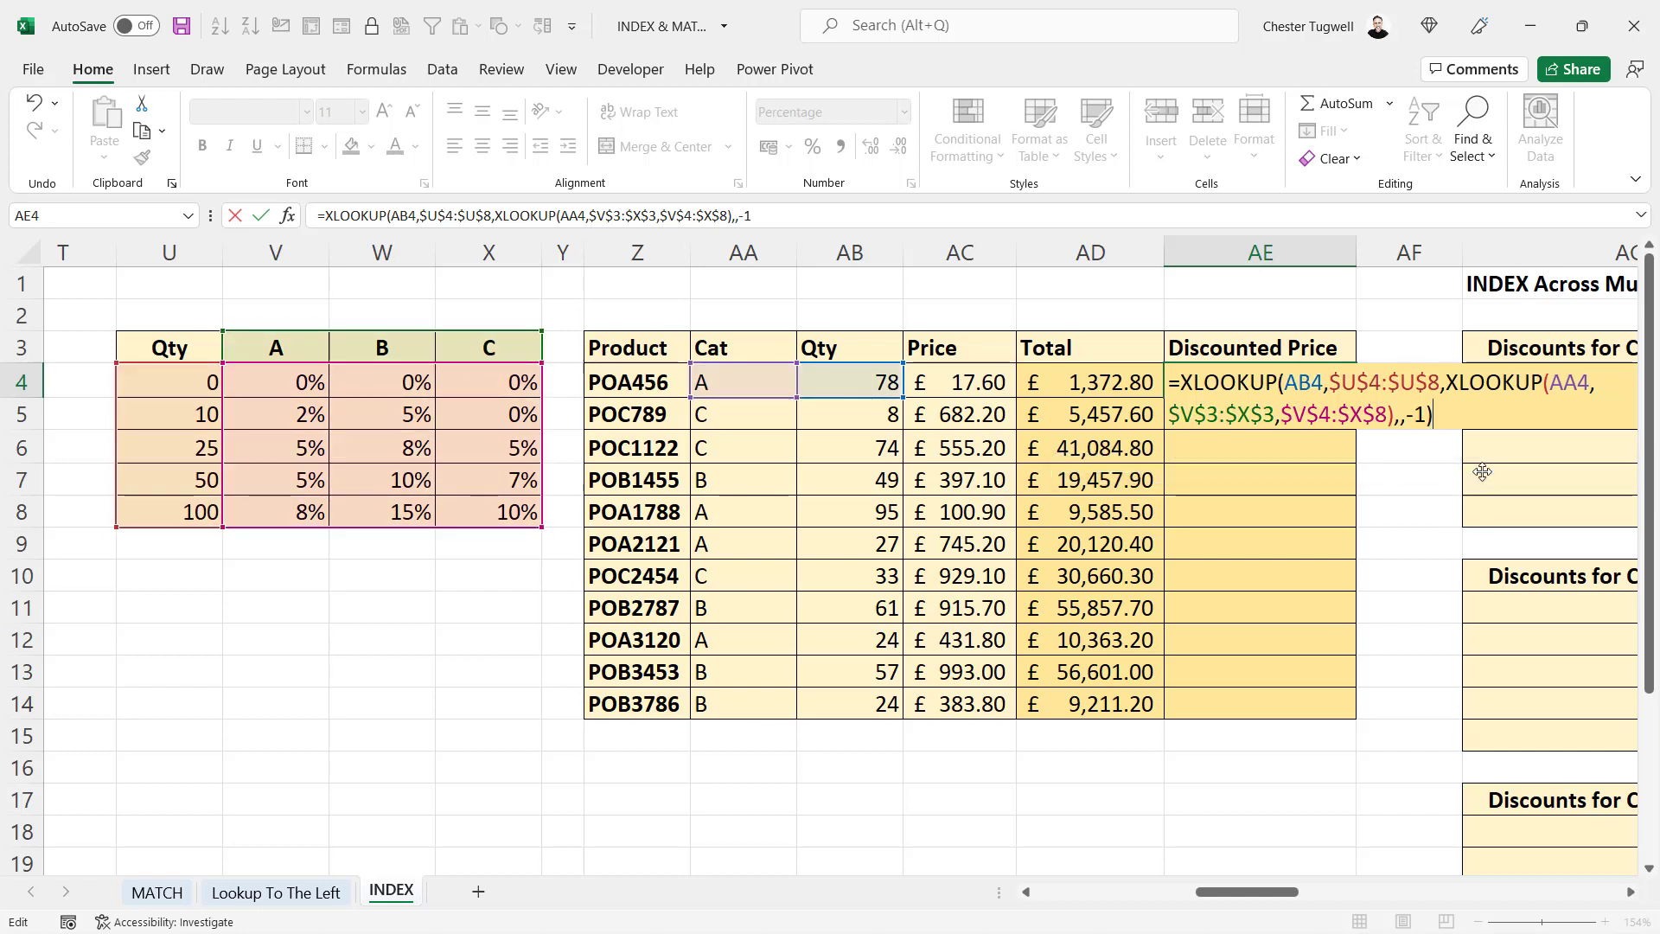
pyautogui.press('Return')
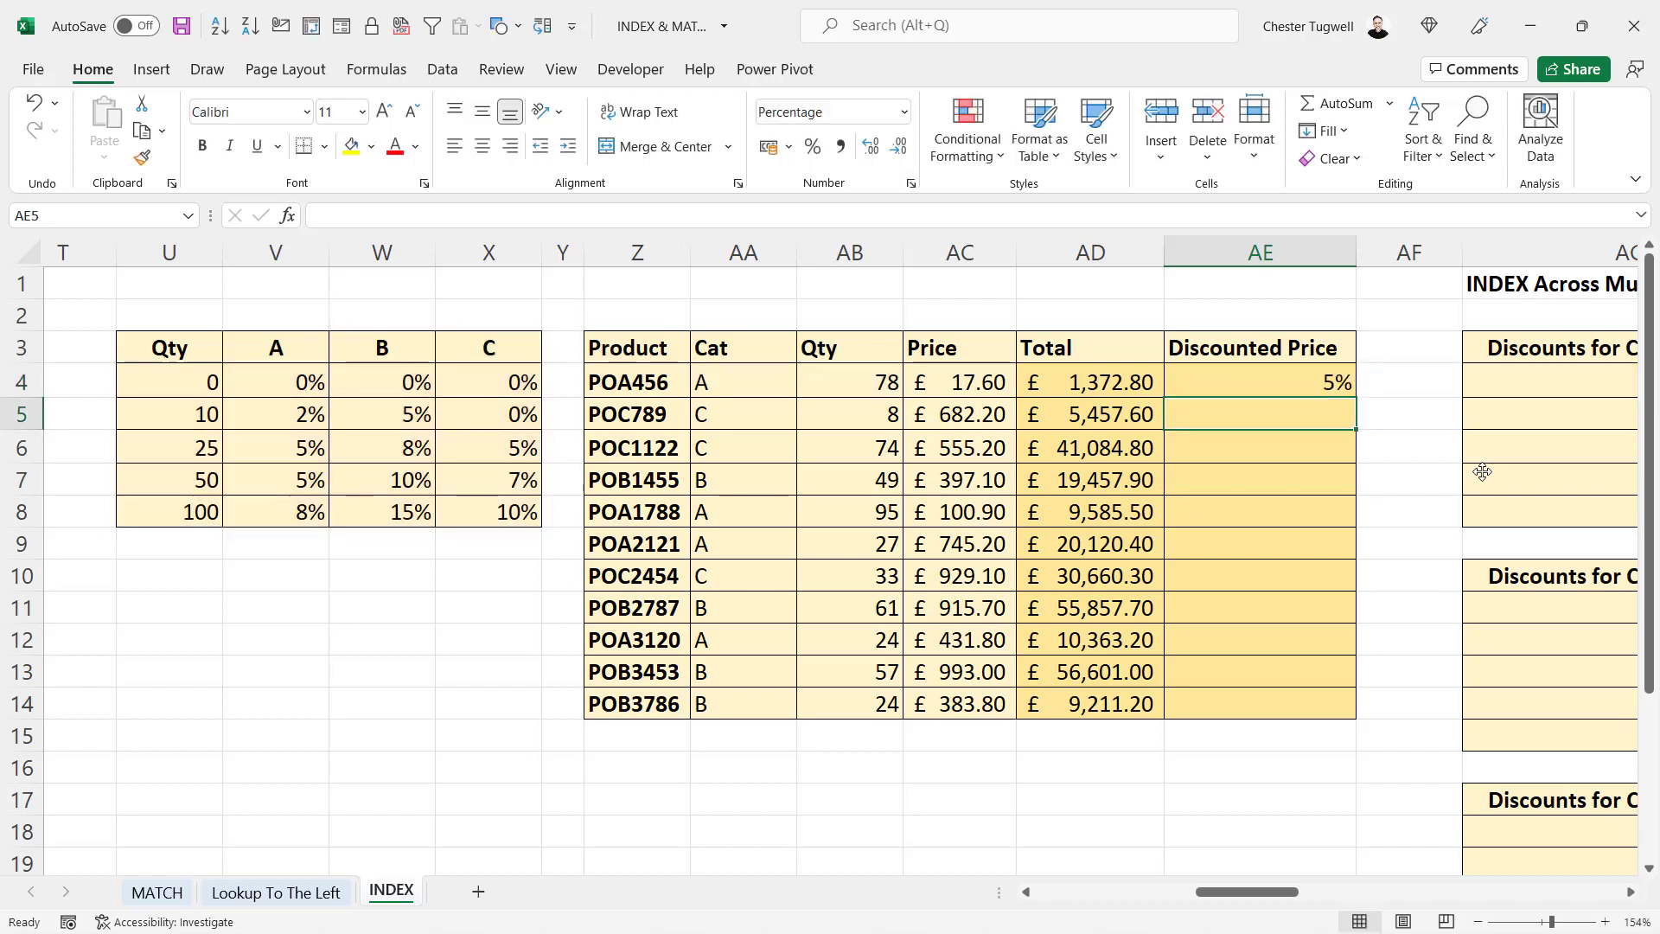
# Fill the nested XLOOKUP formula from AE4 down the Discounted Price column to AE14.
pyautogui.click(1346, 381)
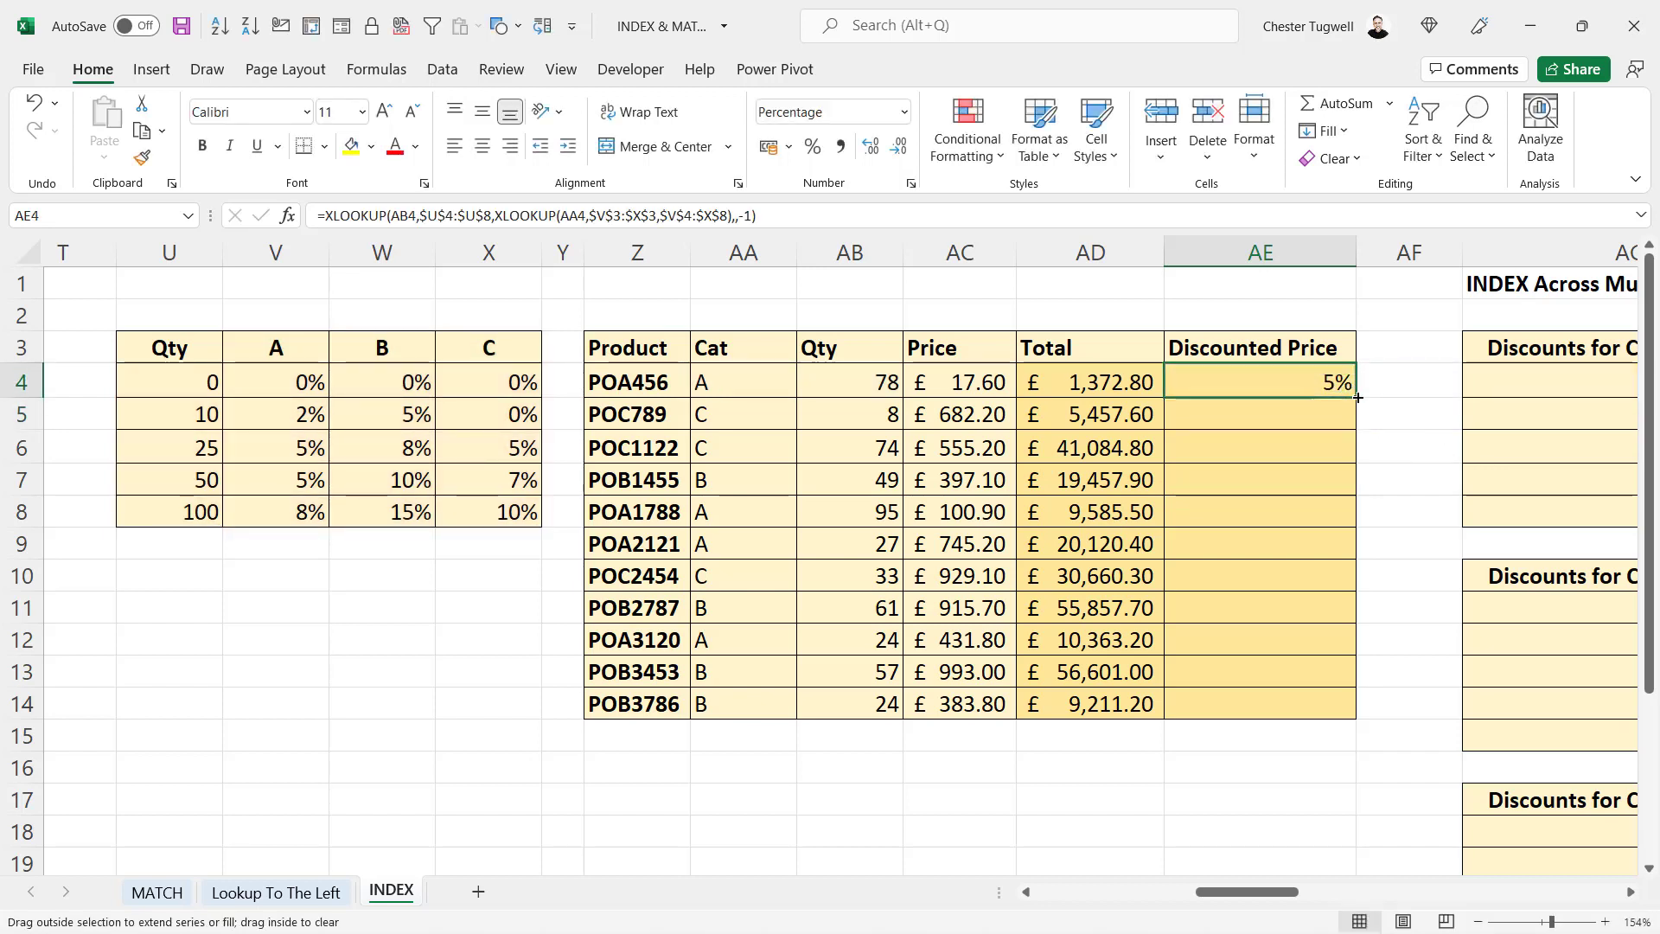
pyautogui.doubleClick(1357, 397)
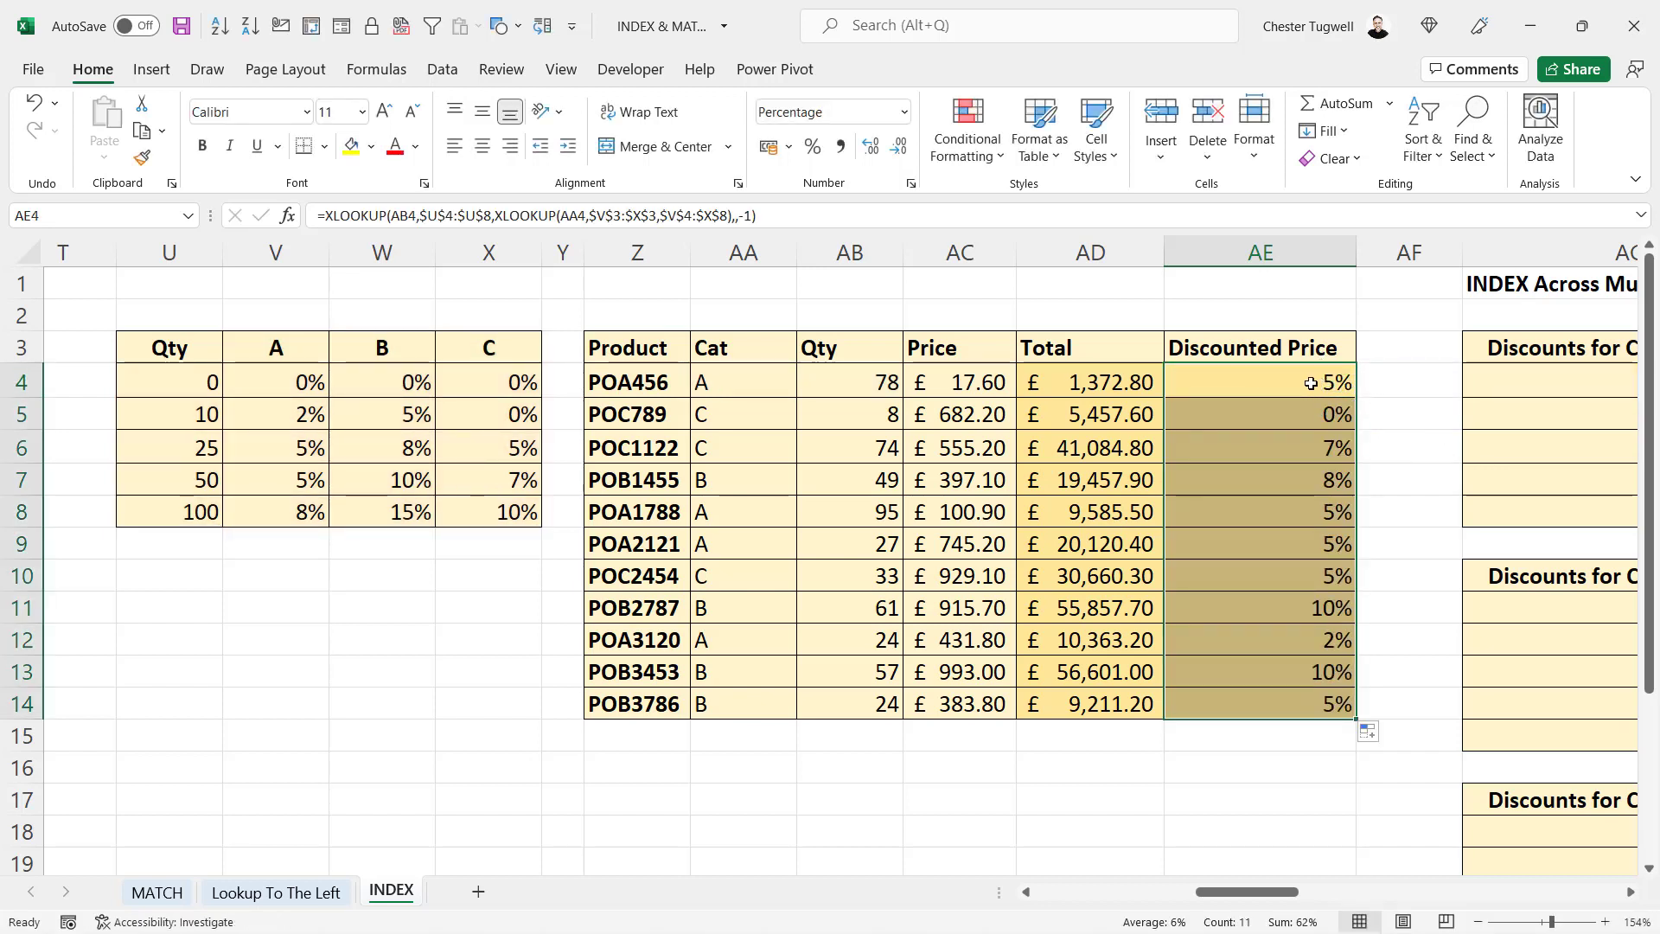
# Inspect the formula in AE4, highlighting the nested XLOOKUP that serves as the return array.
pyautogui.scroll(-2, 1297, 538)
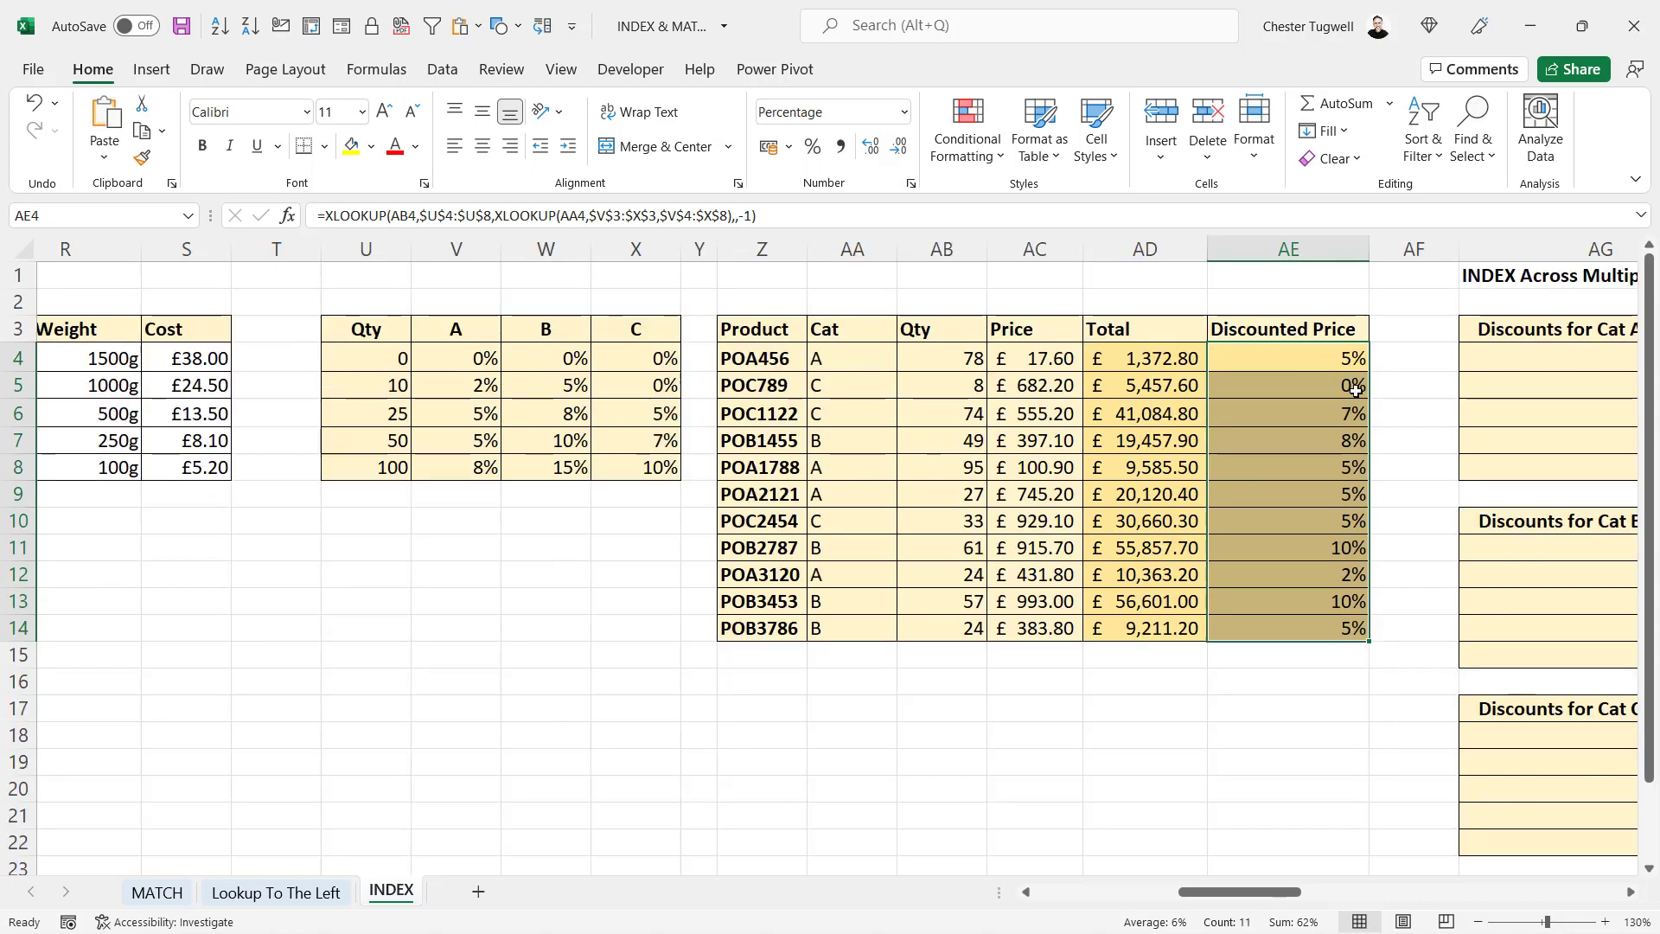
pyautogui.doubleClick(1302, 365)
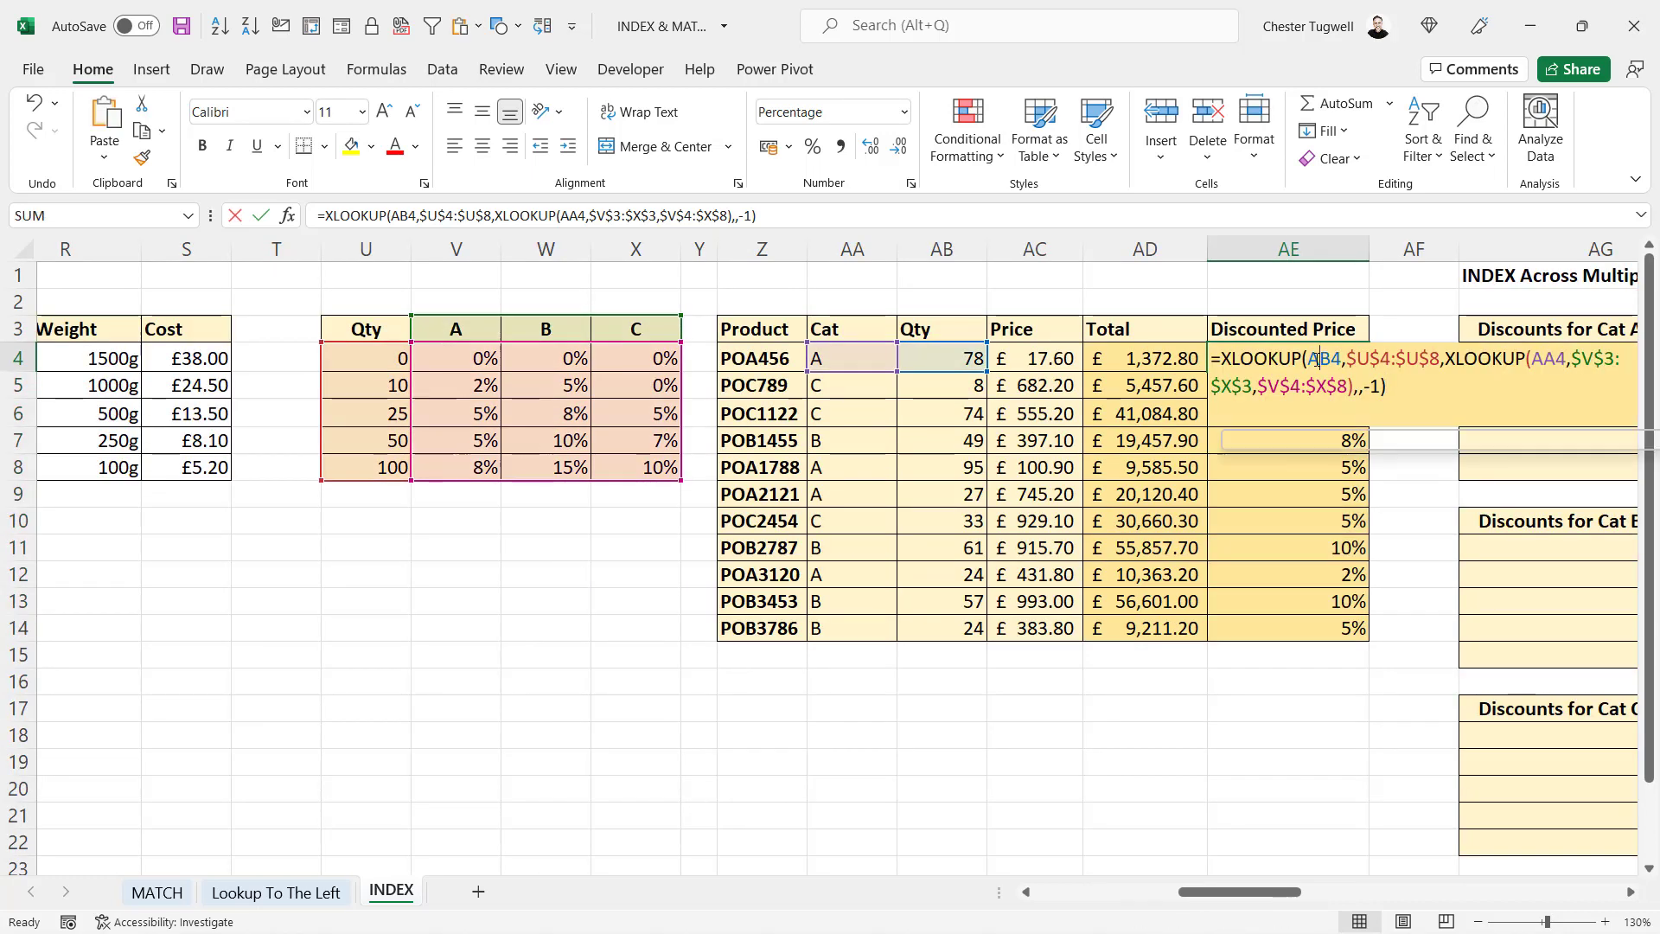
pyautogui.moveTo(1444, 358); pyautogui.dragTo(1354, 382)
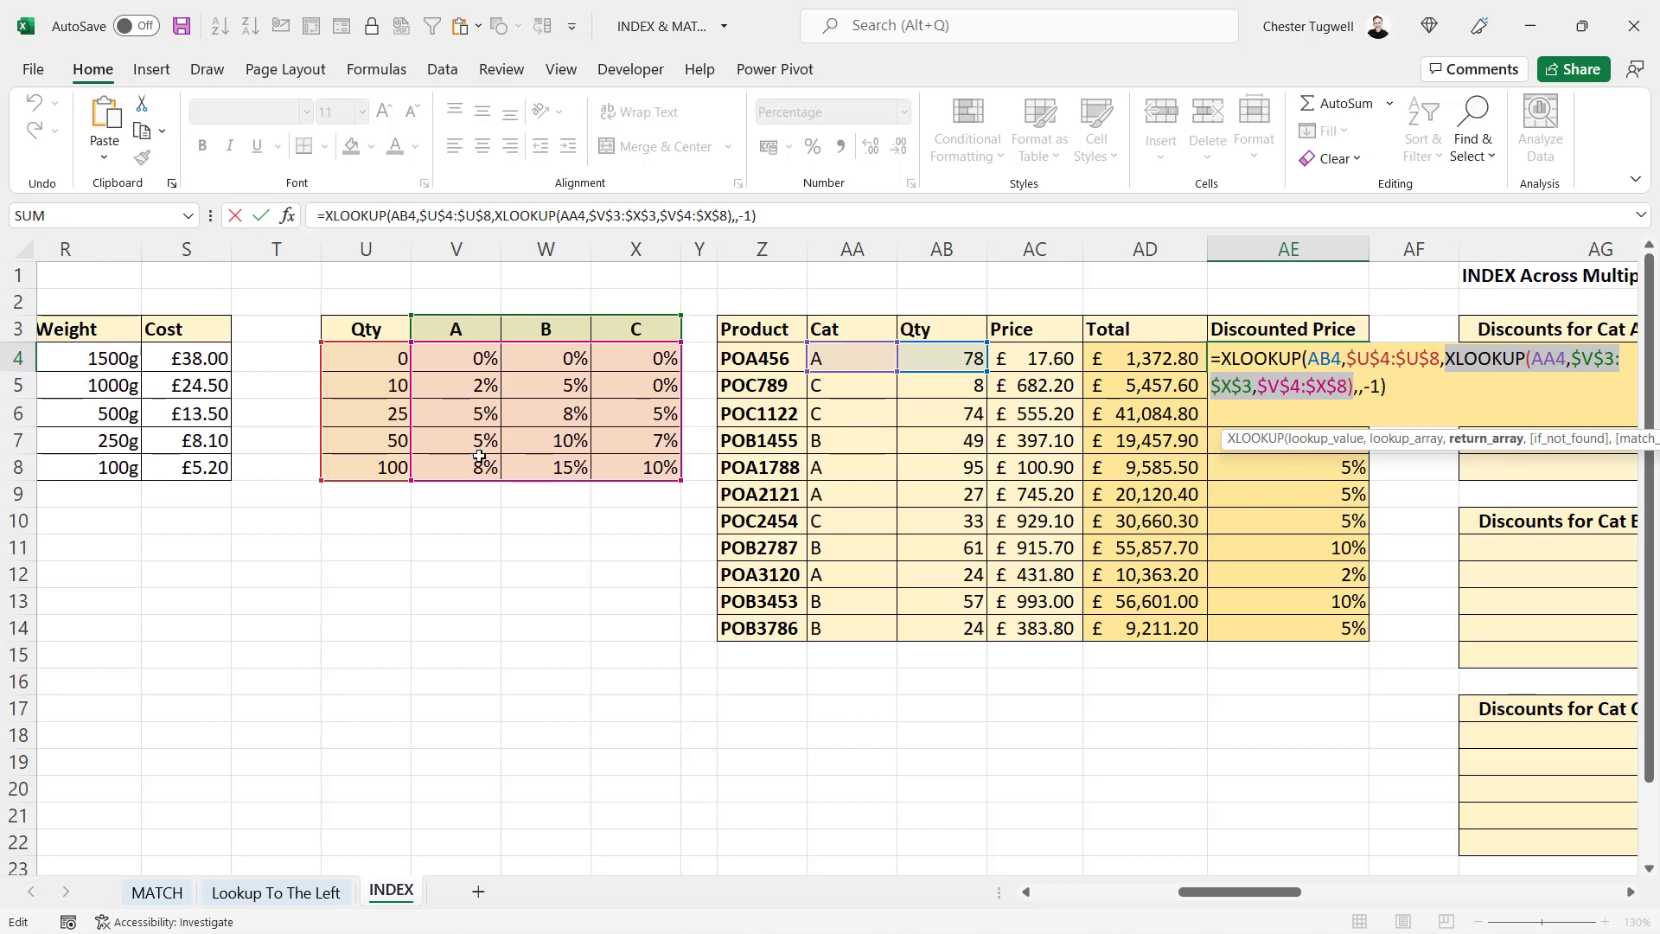
pyautogui.press('Return')
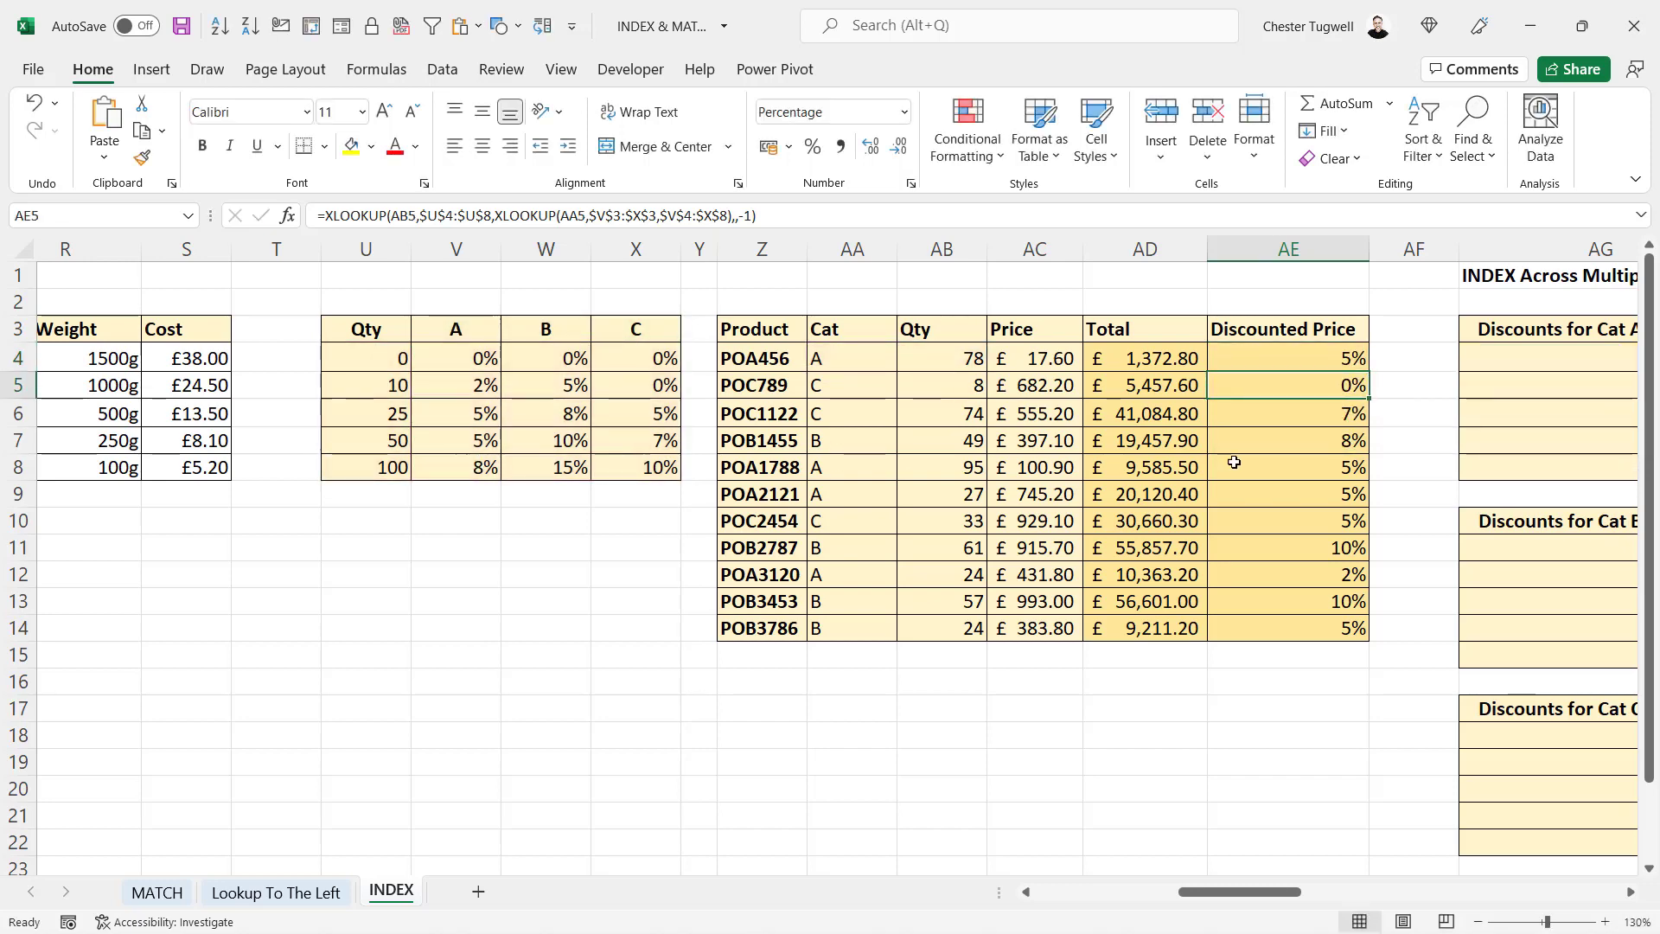
# Walk through the AE4 formula one calculation at a time with Evaluate Formula, through to the final result.
pyautogui.click(1234, 355)
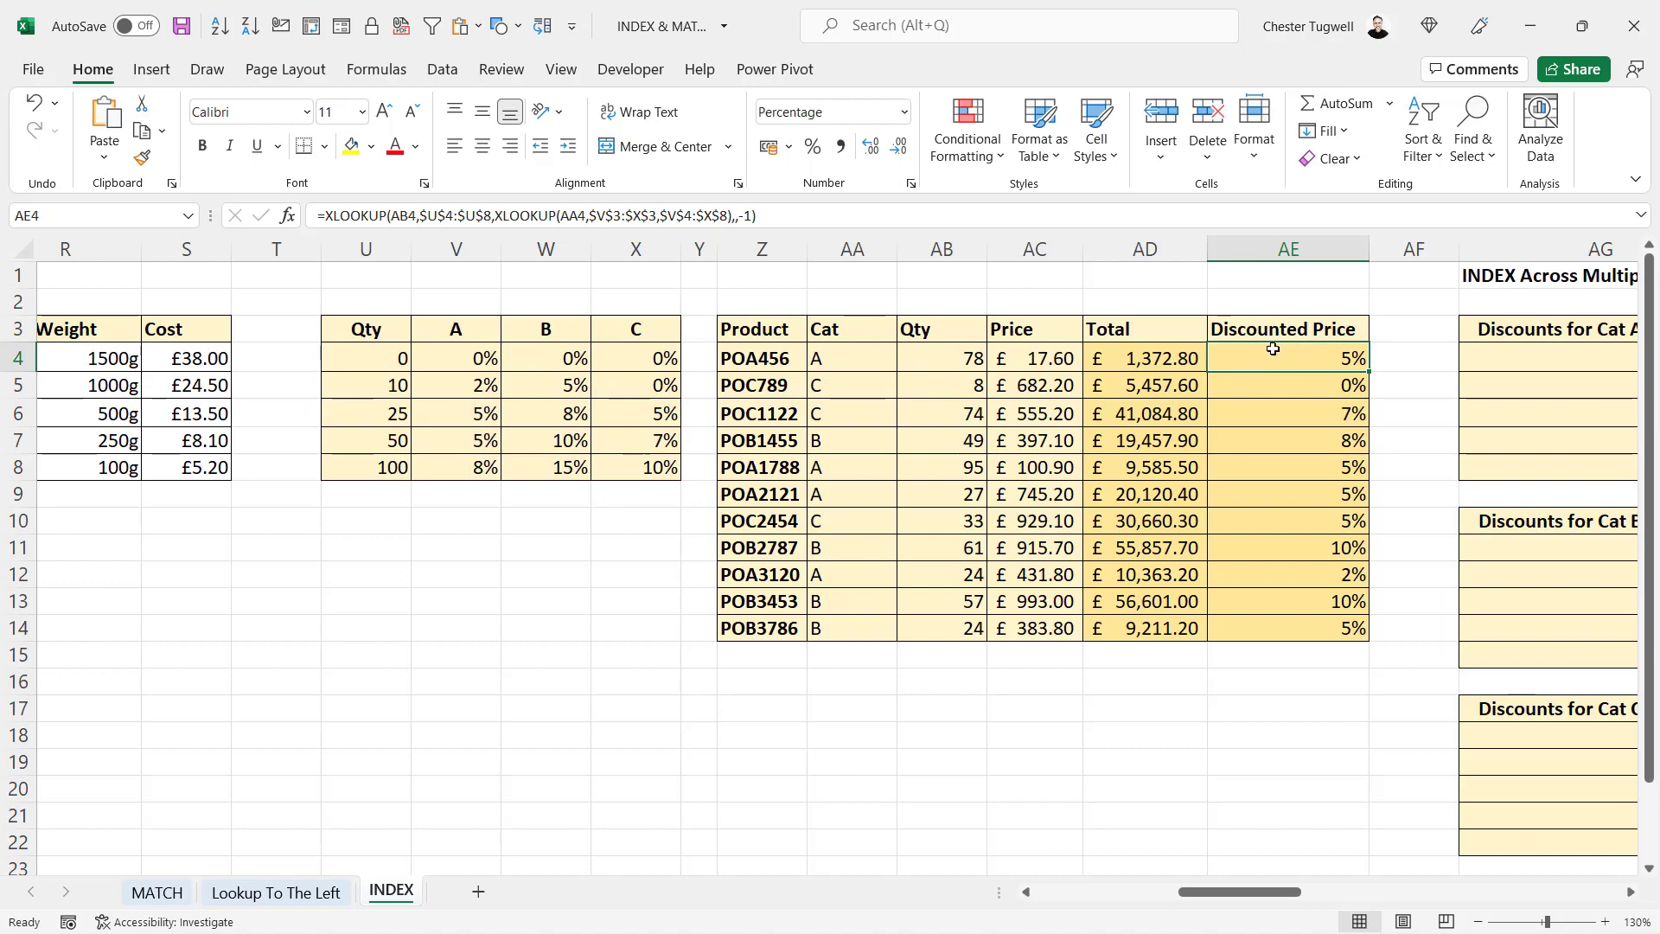
pyautogui.click(390, 79)
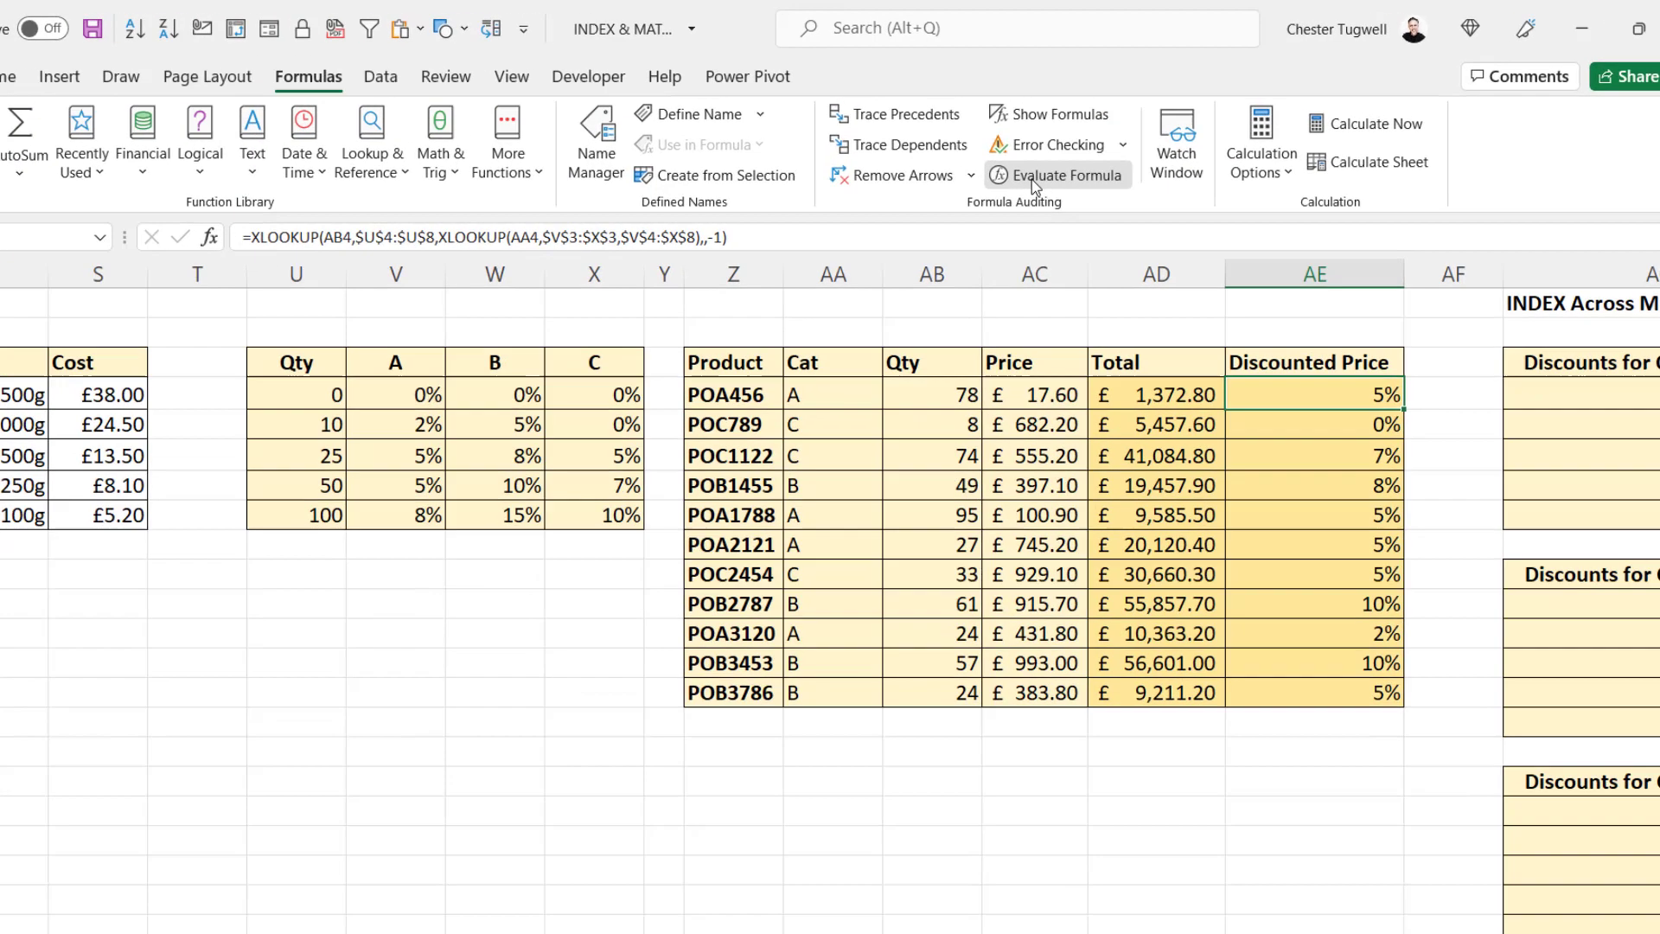
pyautogui.click(1032, 178)
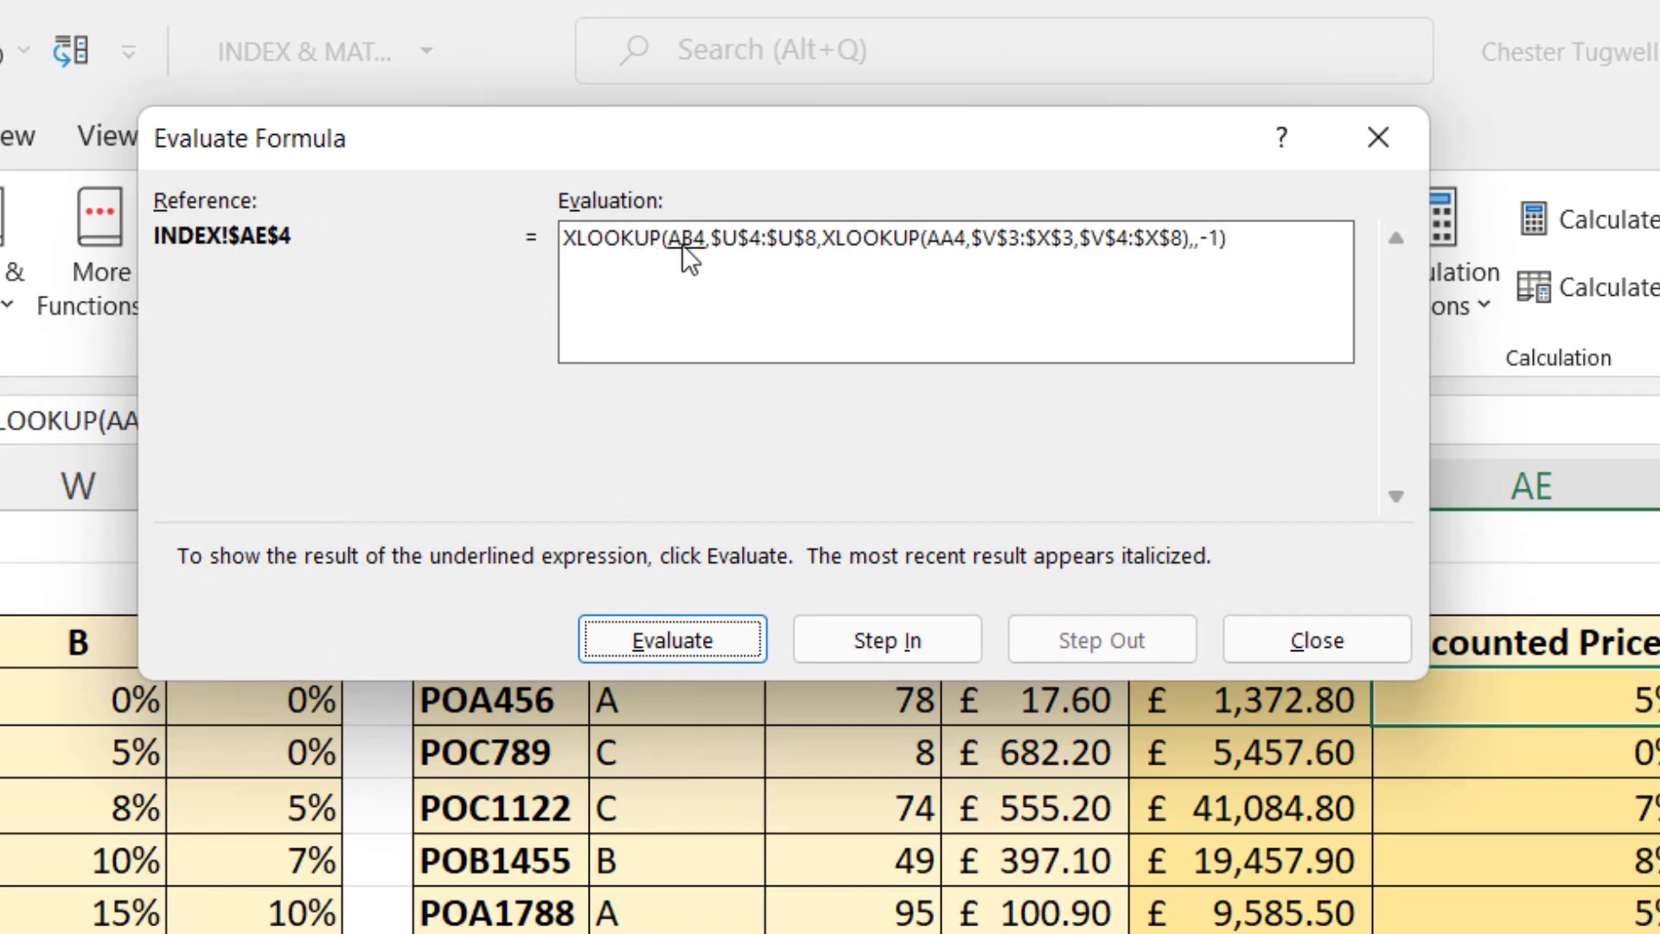
pyautogui.click(683, 630)
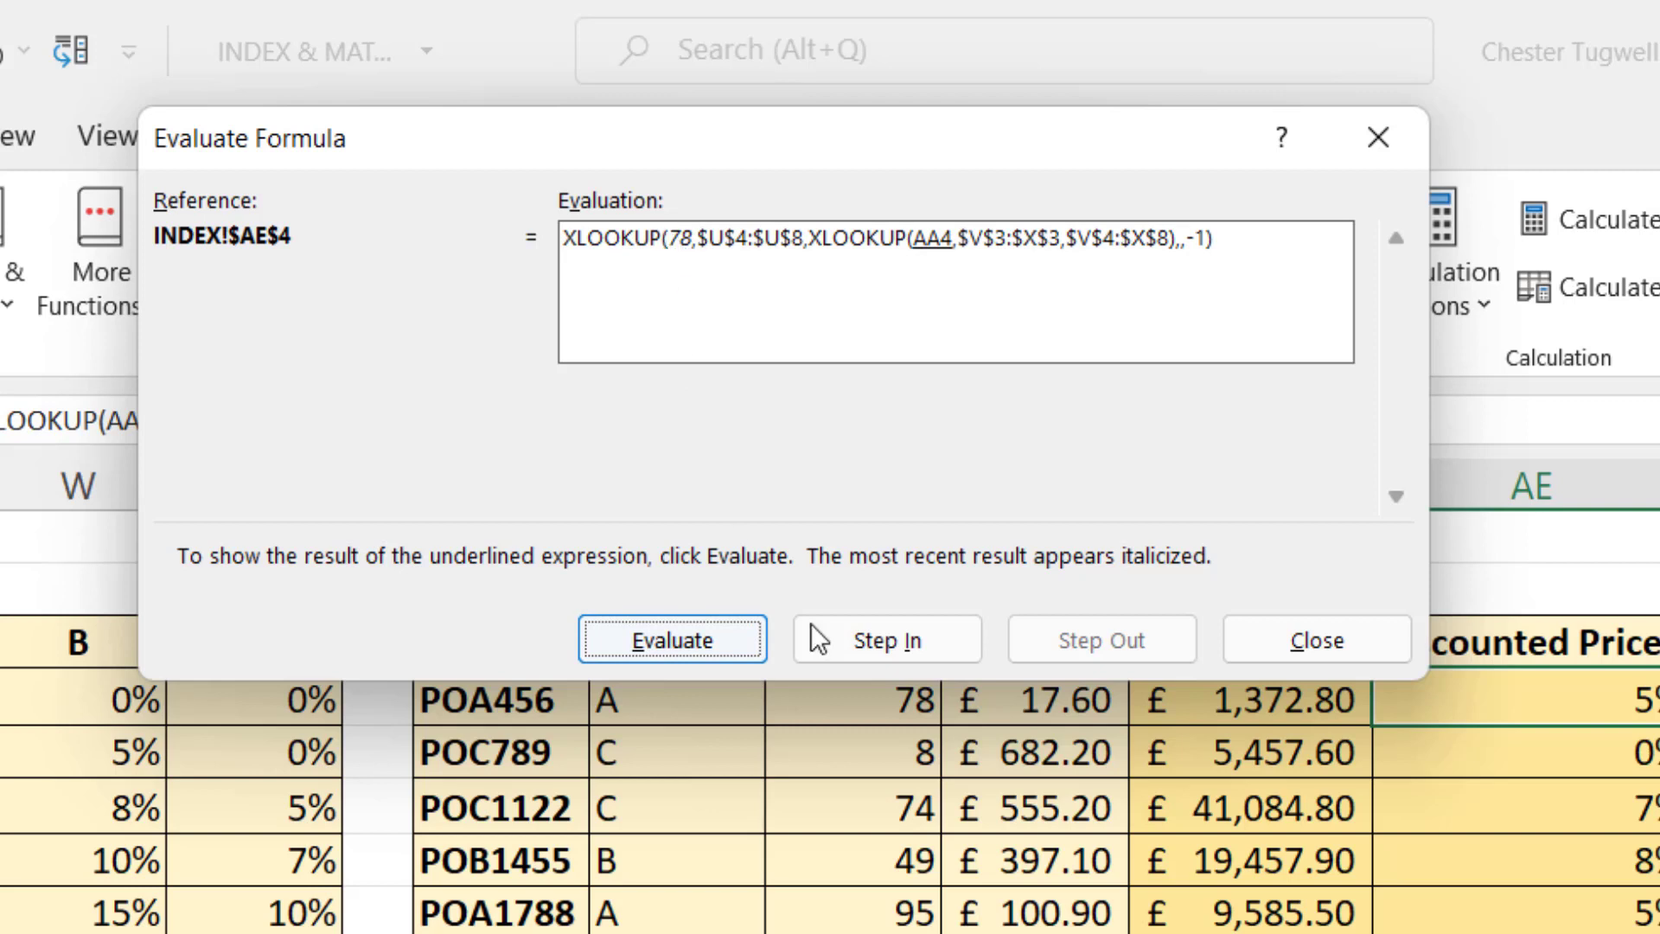
pyautogui.click(702, 629)
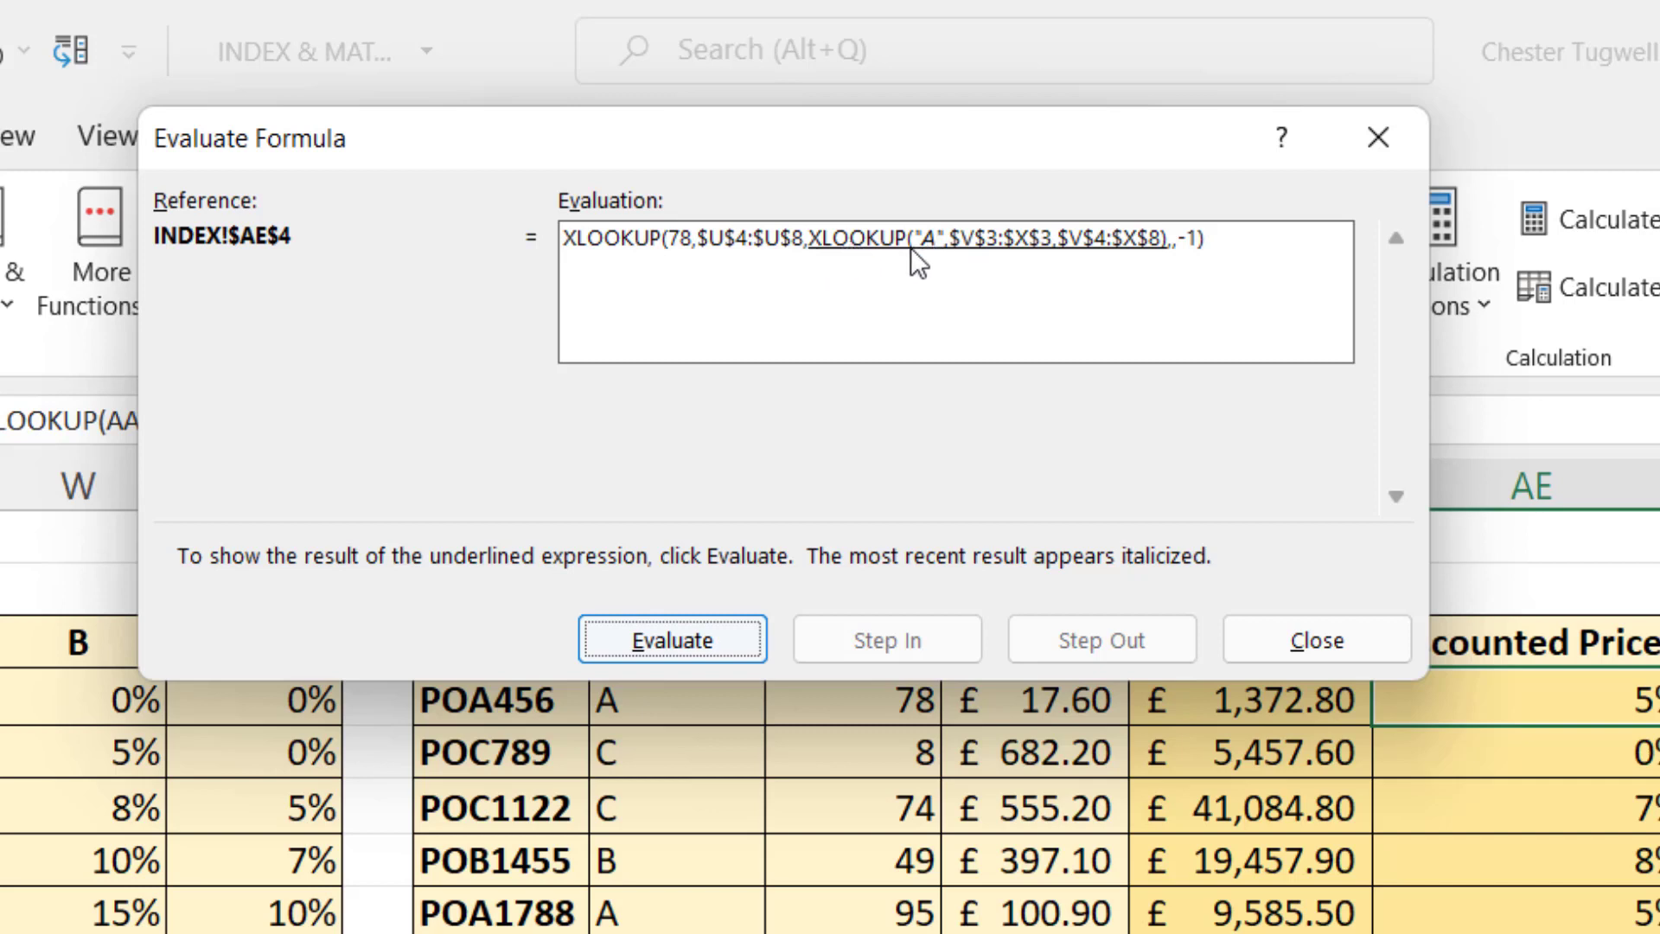
pyautogui.click(707, 636)
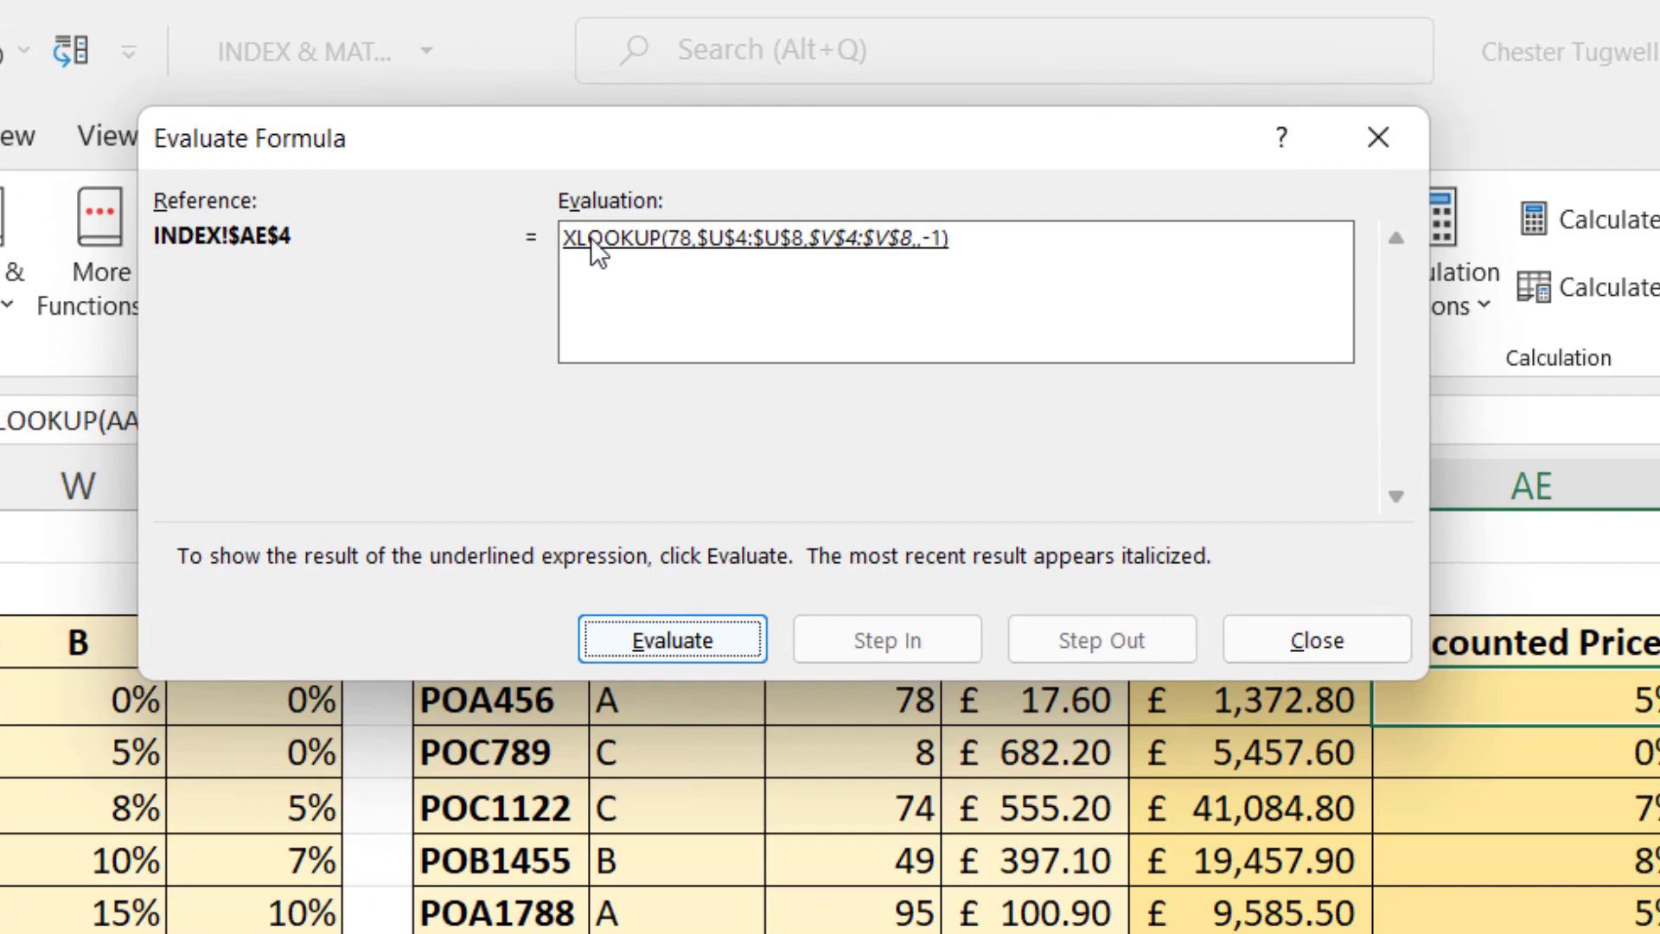
pyautogui.click(735, 635)
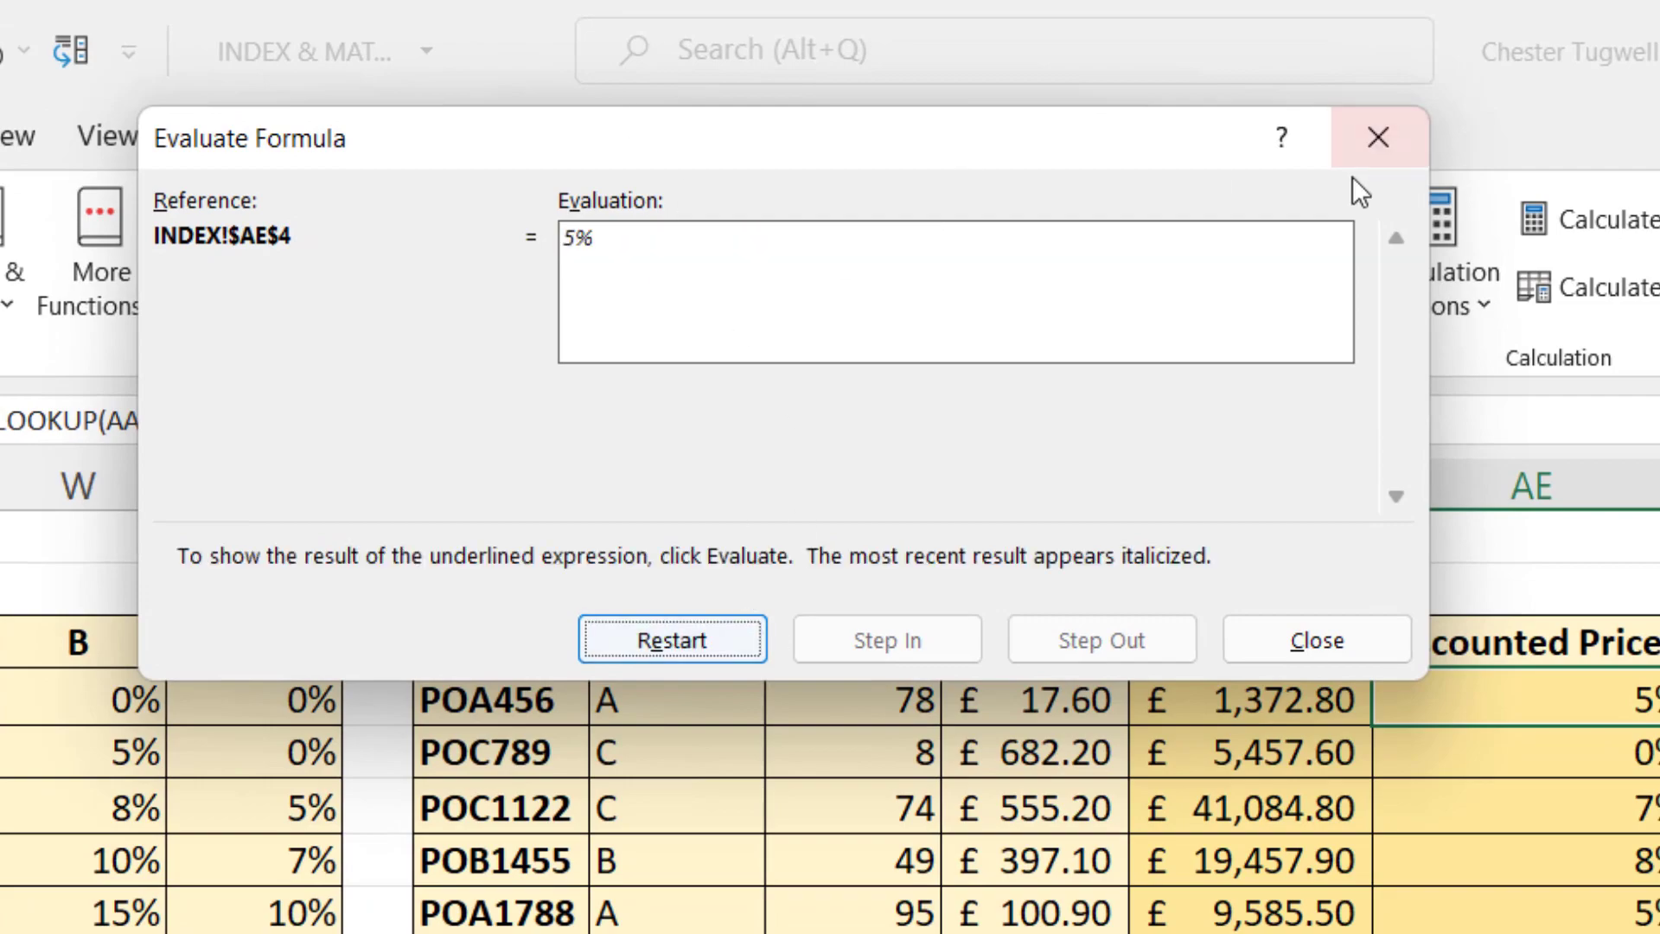
pyautogui.click(1361, 142)
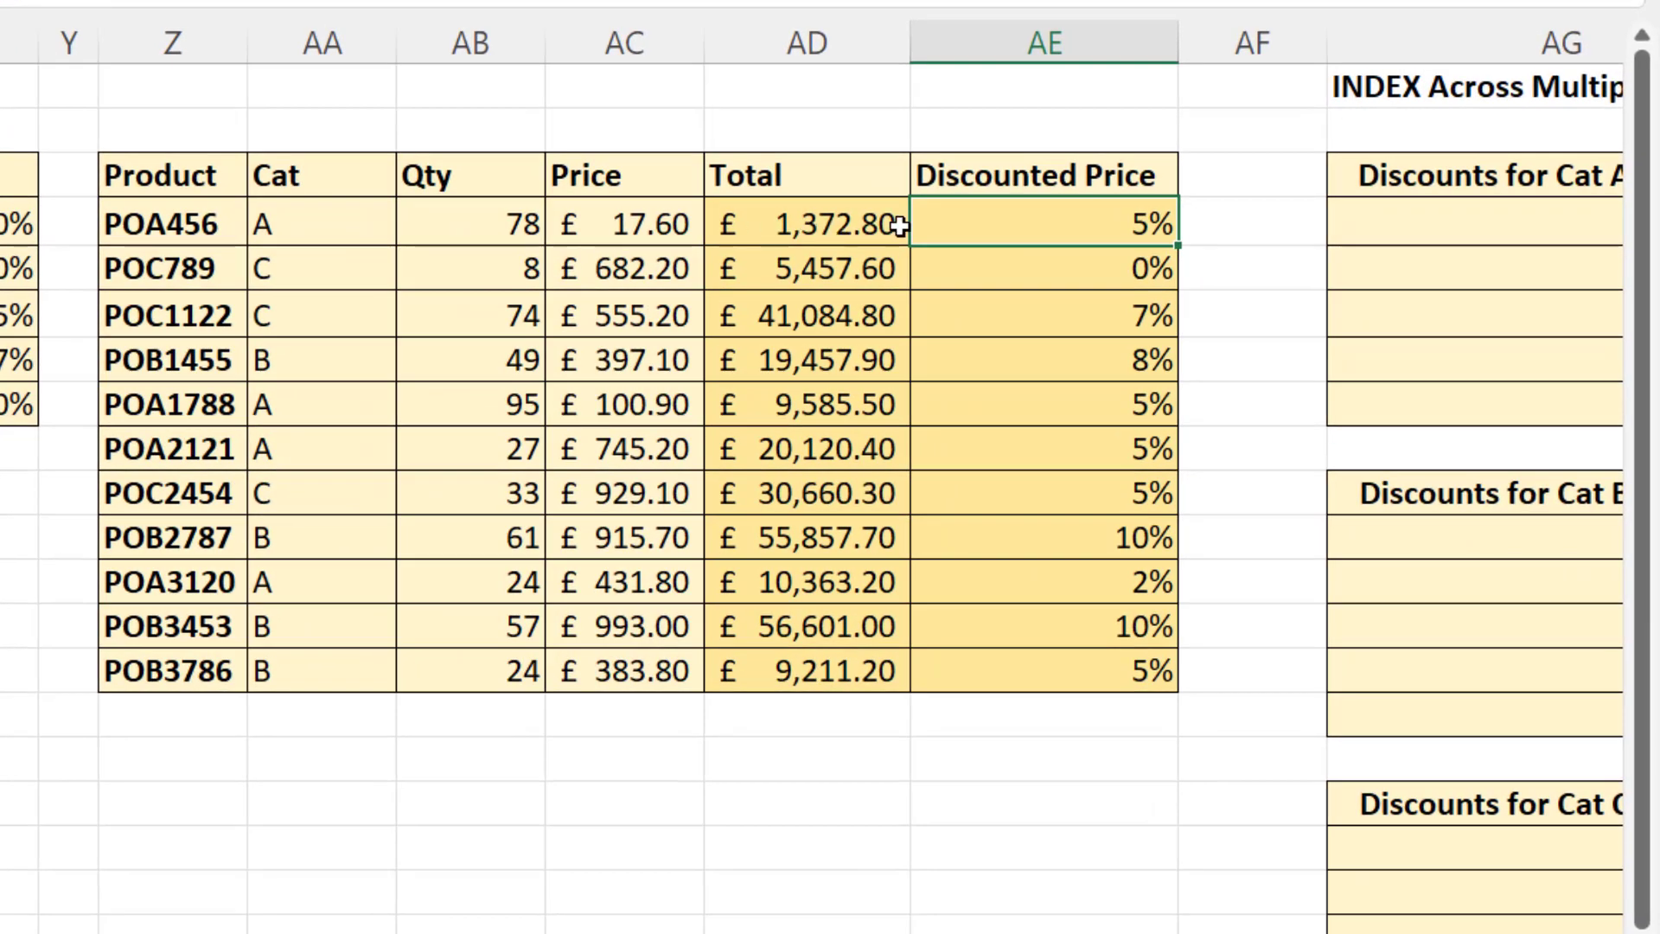
# Edit AE4 to calculate the discounted price by multiplying AD4 by (1-XLOOKUP(...)) around the existing nested lookup.
pyautogui.doubleClick(1088, 224)
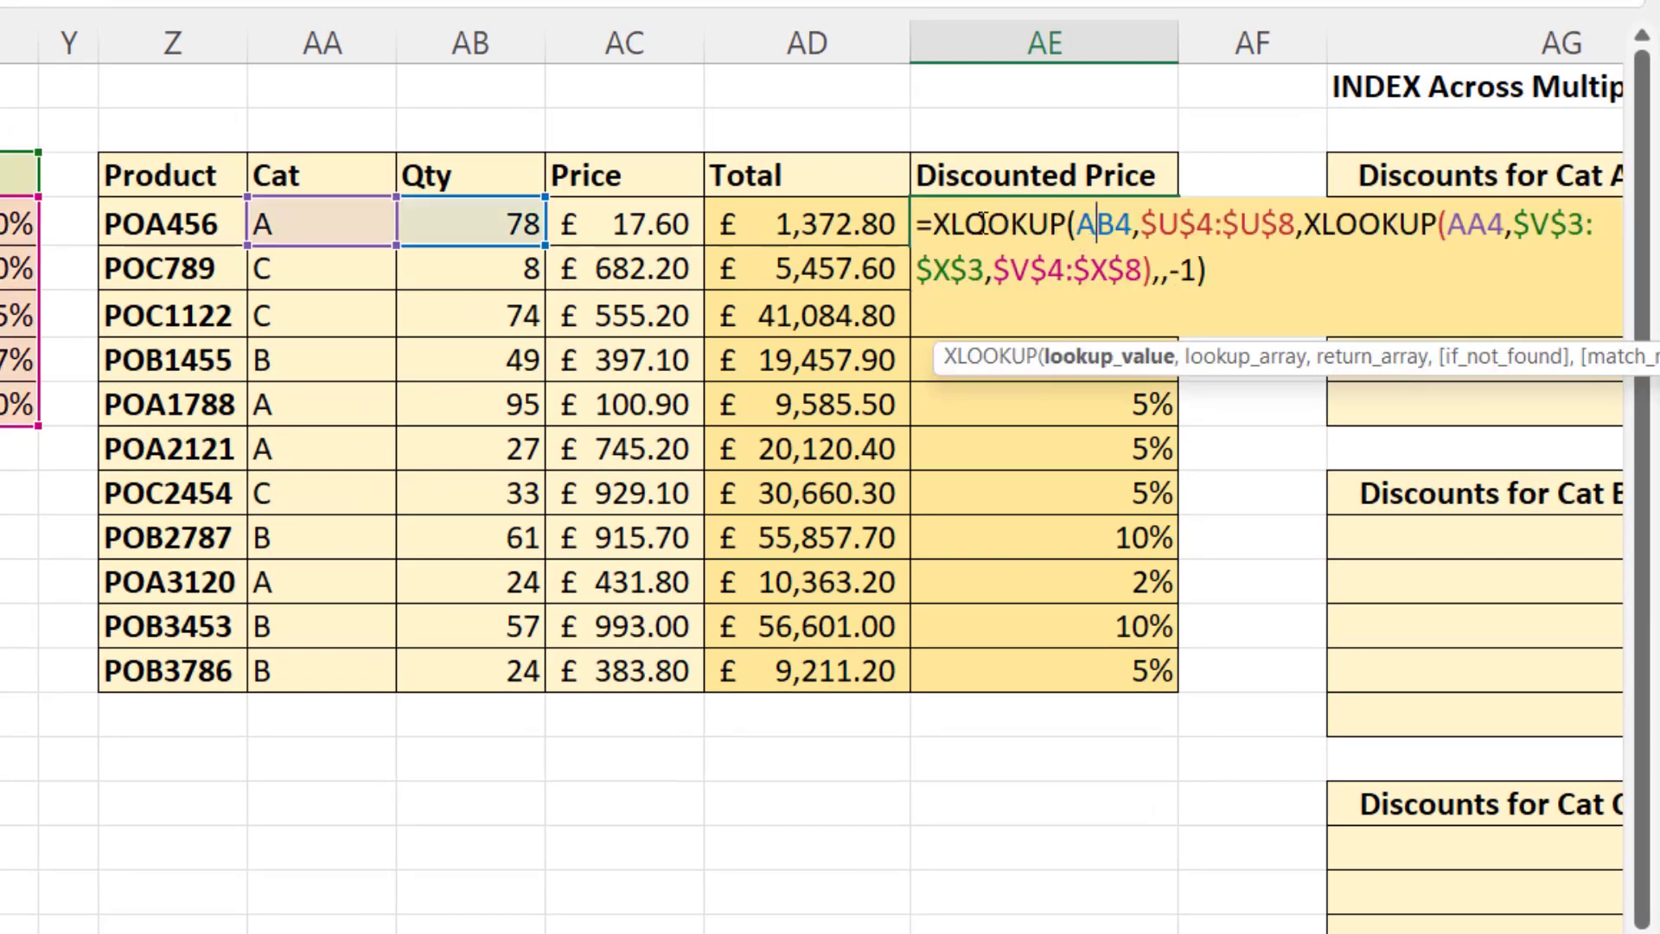
pyautogui.click(854, 224)
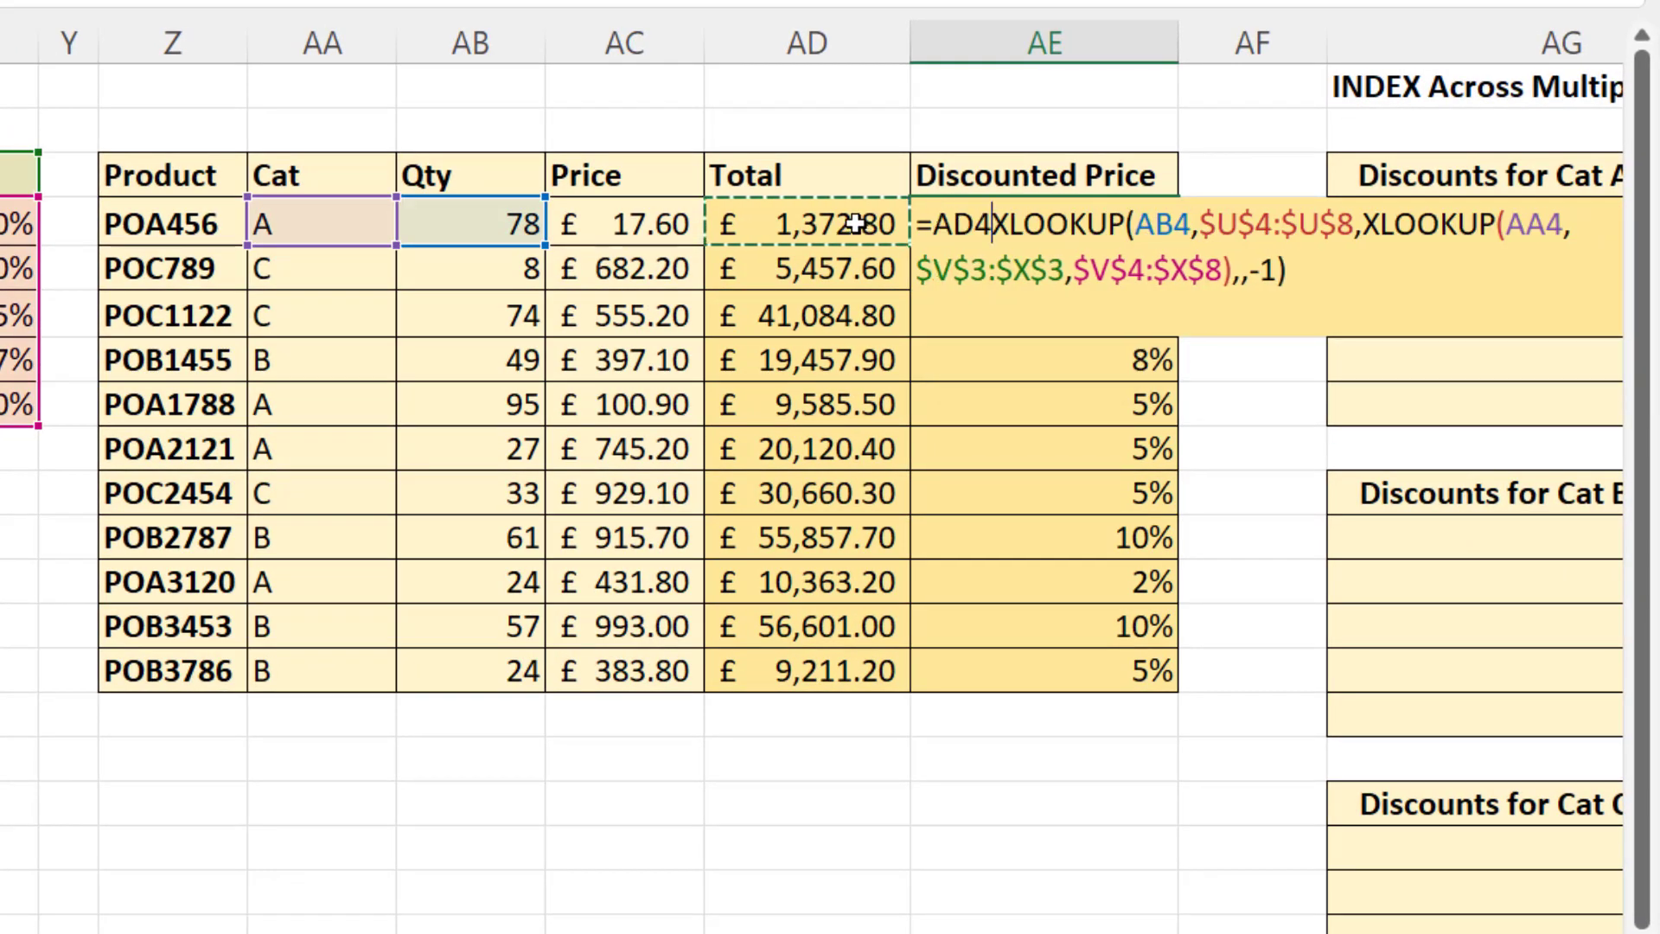
pyautogui.write('*(')
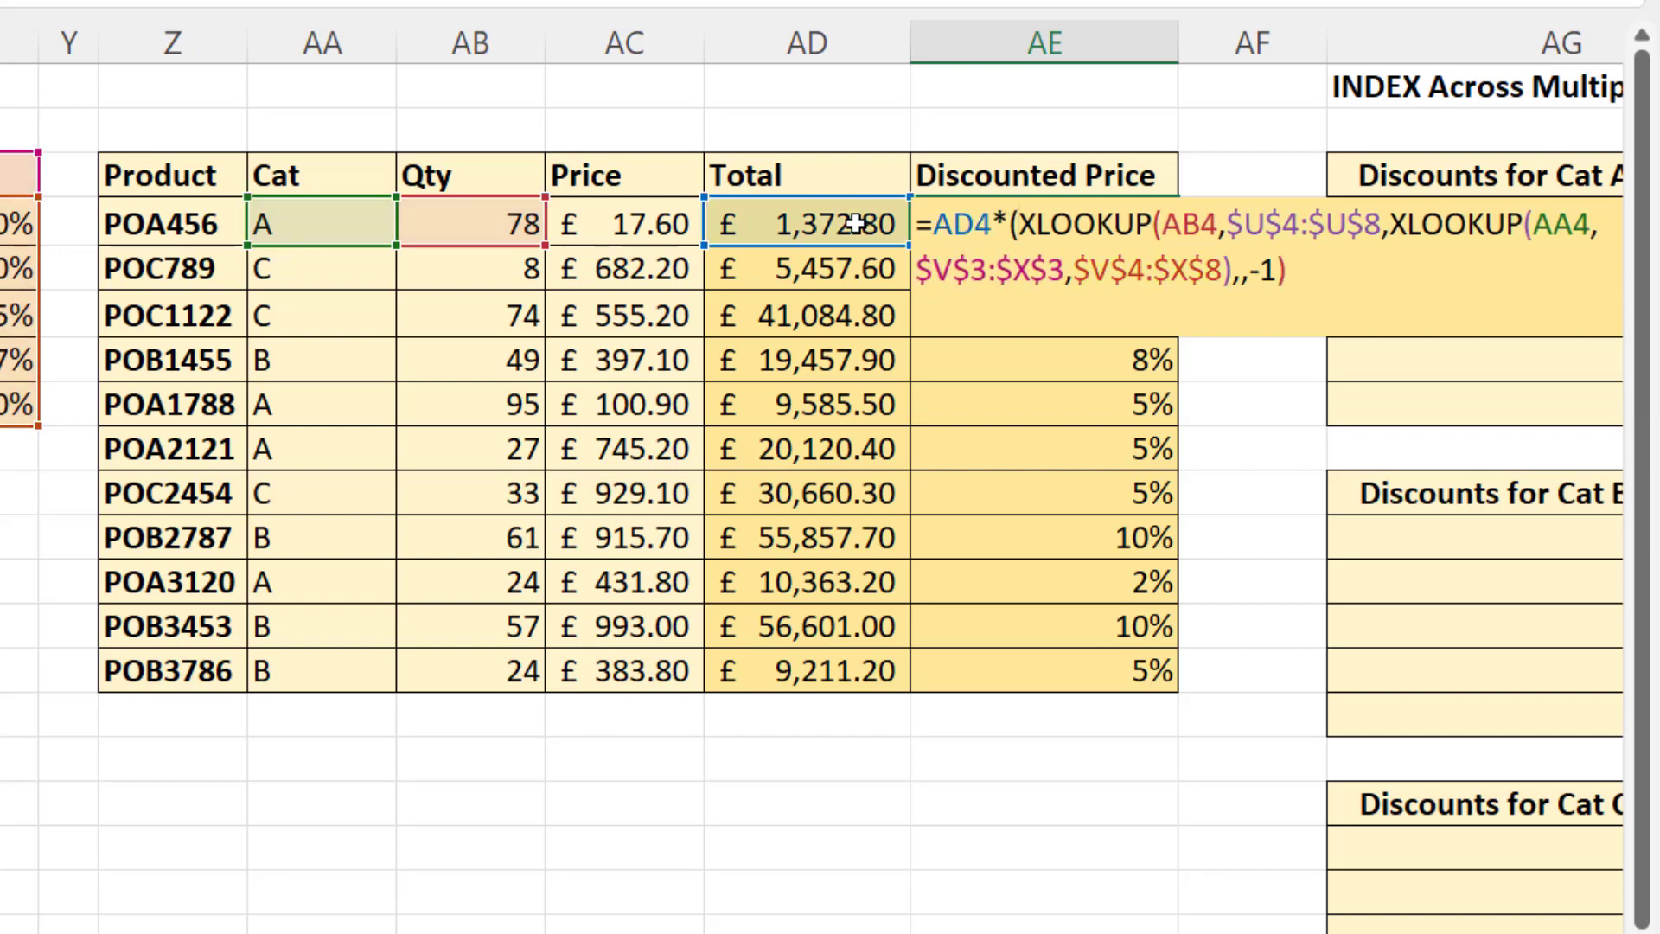
pyautogui.write('1-')
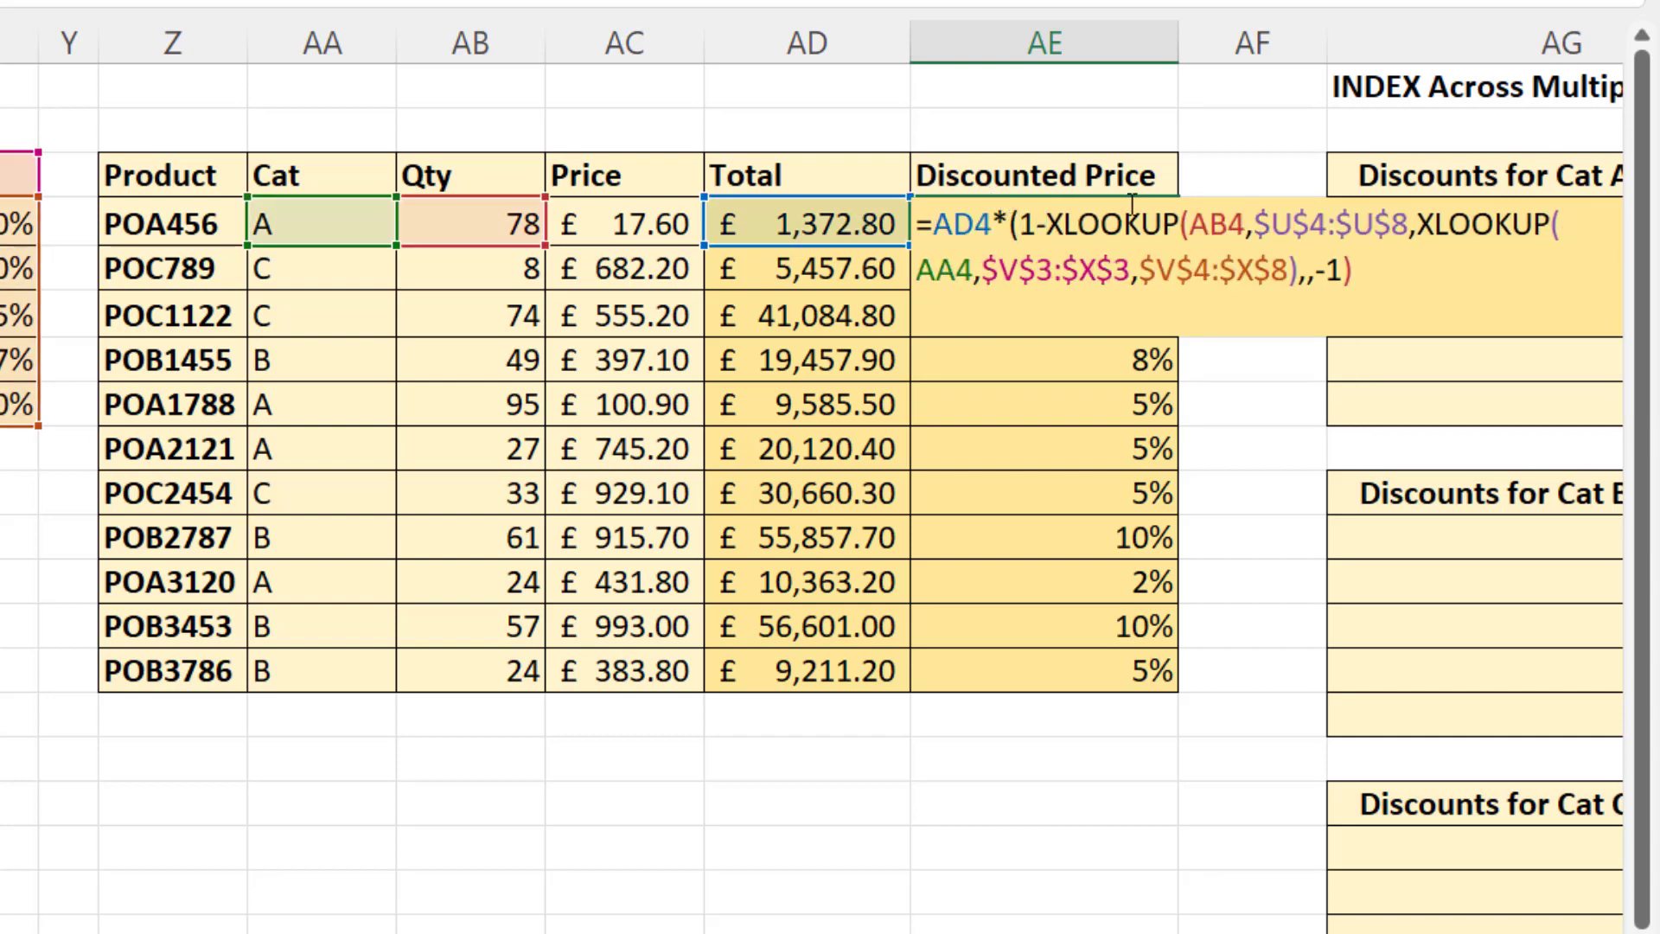
pyautogui.click(1365, 262)
pyautogui.write(')')
pyautogui.doubleClick(1026, 223)
pyautogui.hotkey('ctrl', 'Return')
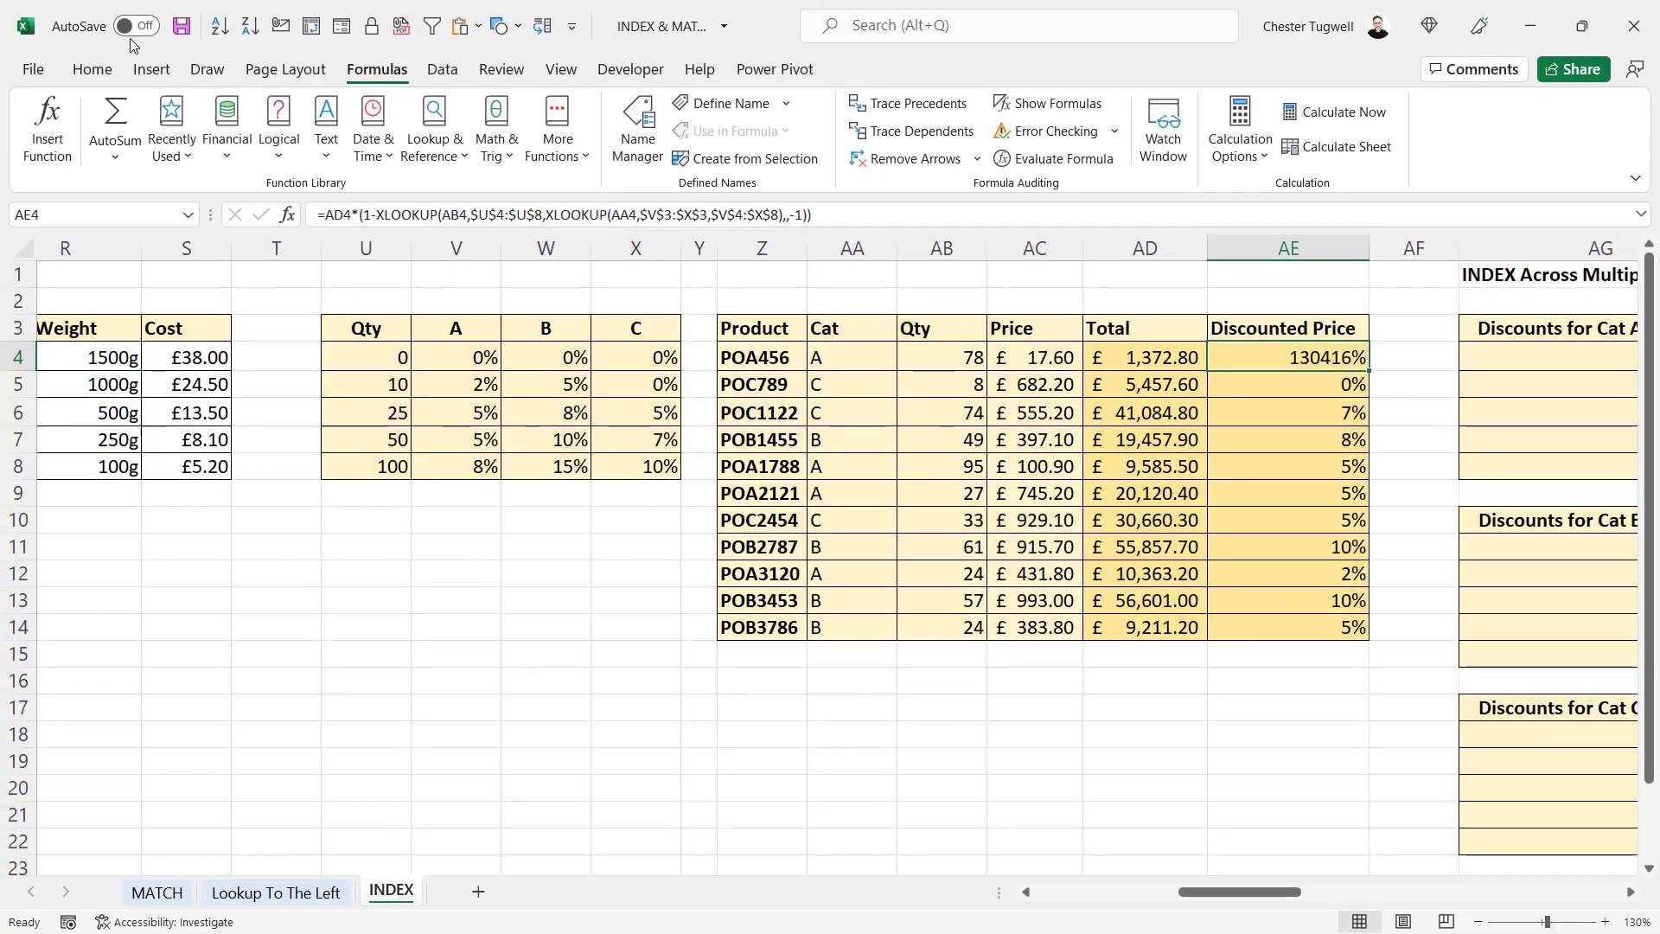
# Format AE4 as Currency and fill the discounted price formula down the column.
pyautogui.click(93, 70)
pyautogui.click(903, 114)
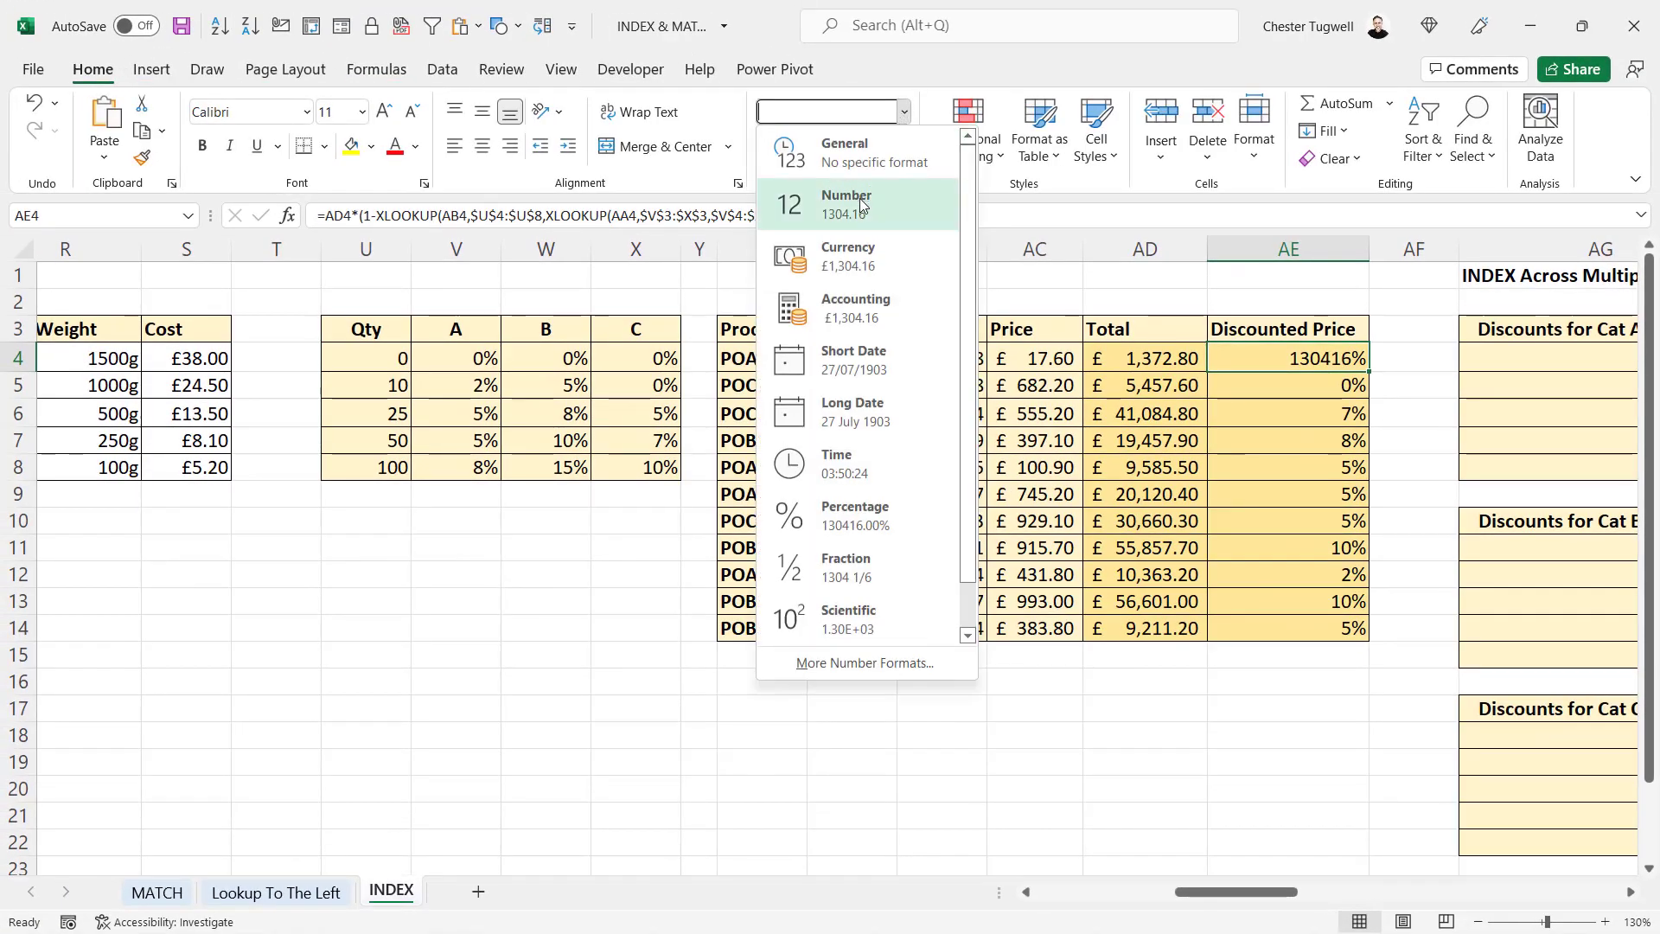
pyautogui.click(830, 258)
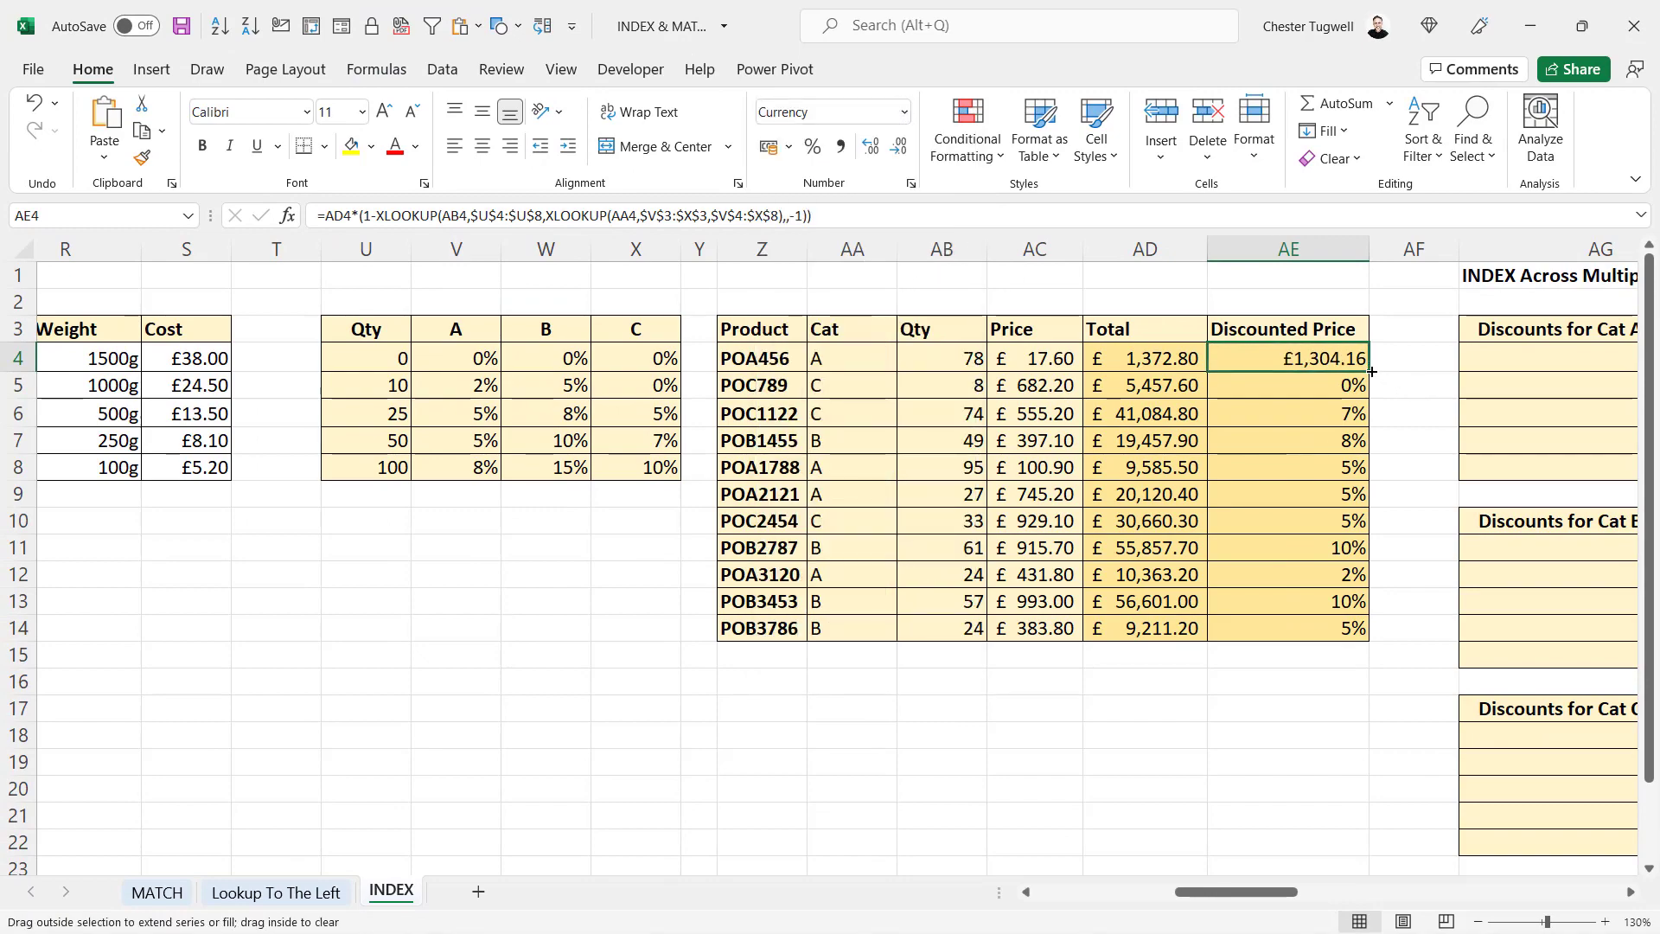
pyautogui.doubleClick(1372, 372)
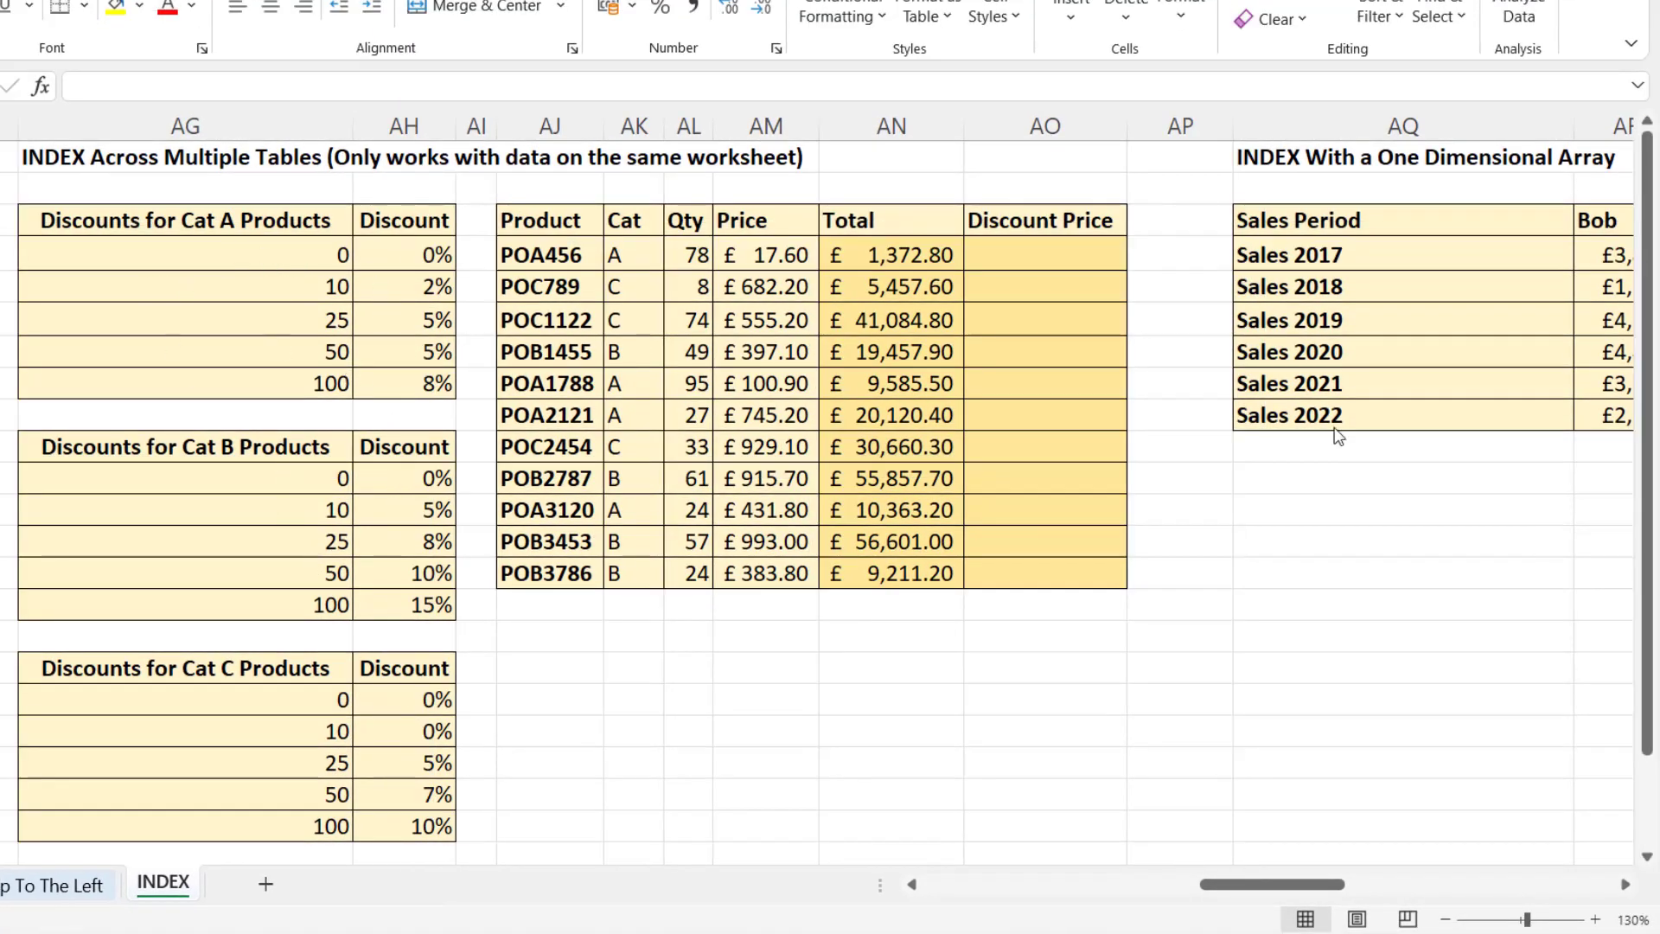
# Start an INDEX formula in AO4 with a parenthesised multi-range reference: AH4:AH8, AH11:AH15 and AH18:AH22.
pyautogui.click(1029, 256)
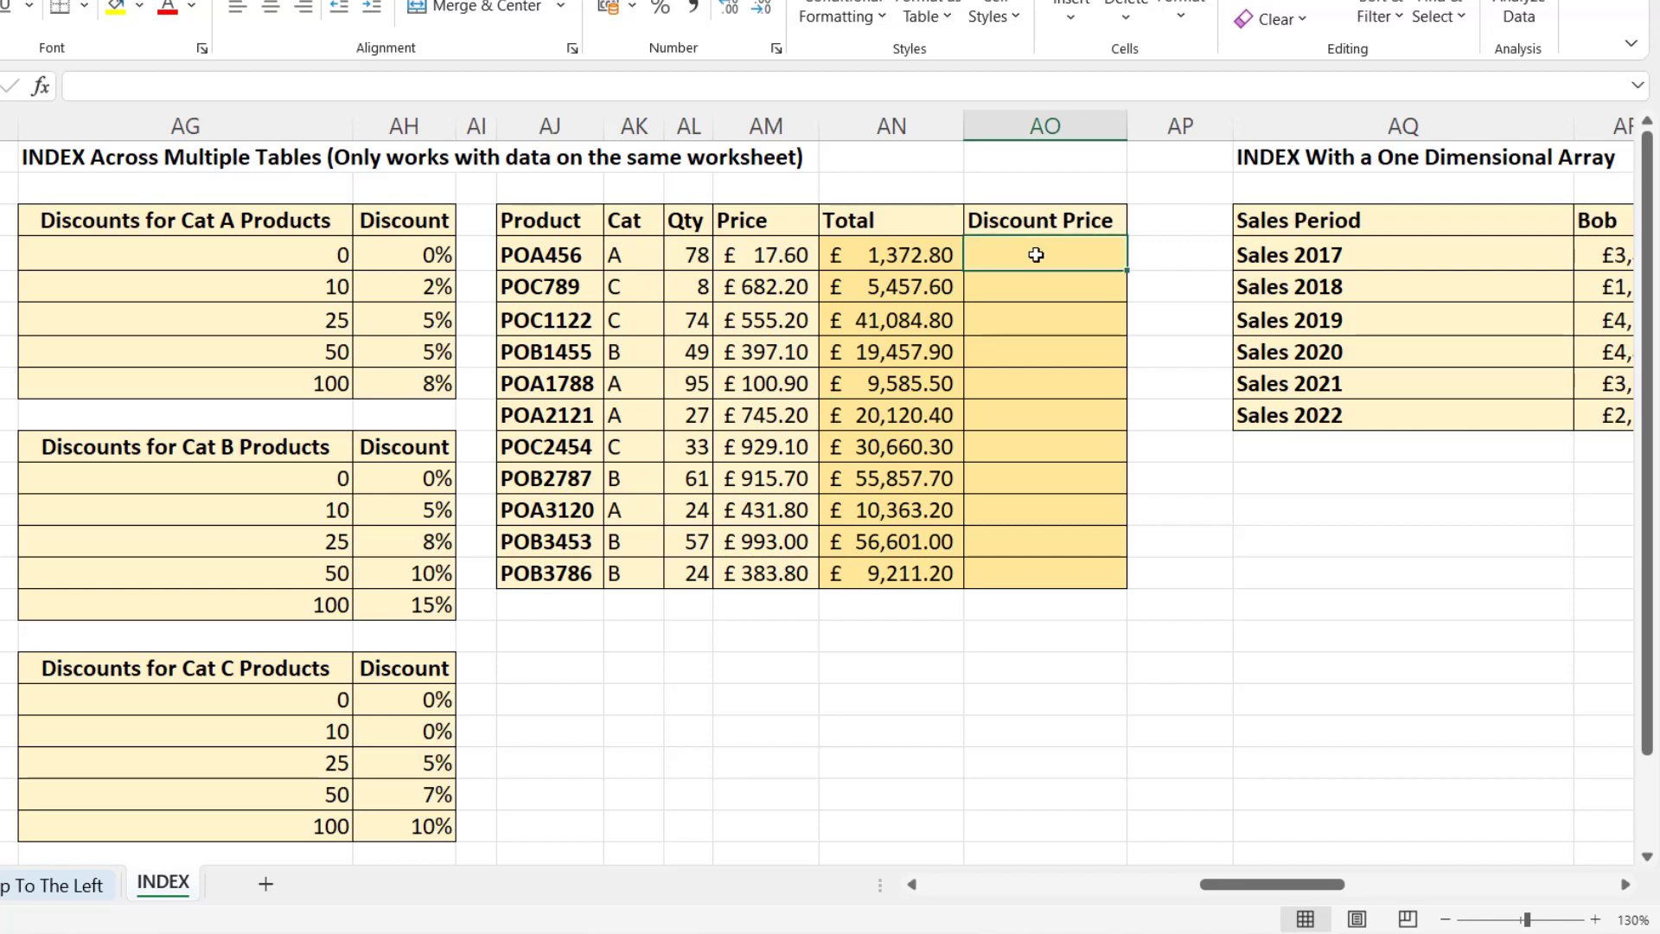
pyautogui.write('=INDE')
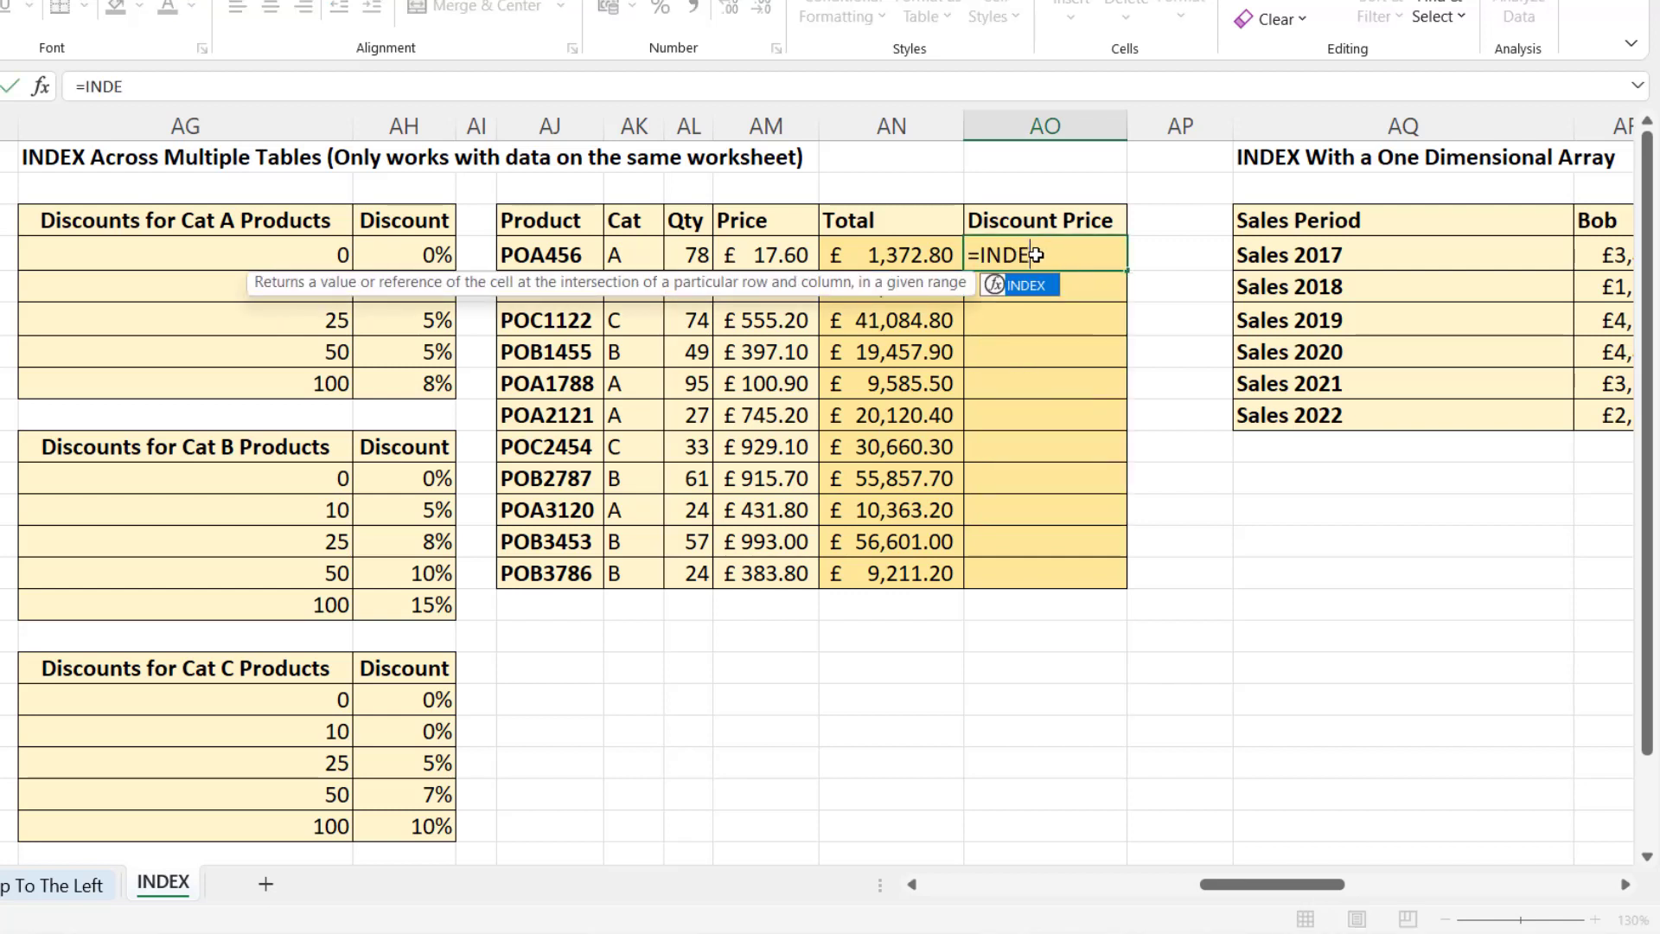
pyautogui.write('X((')
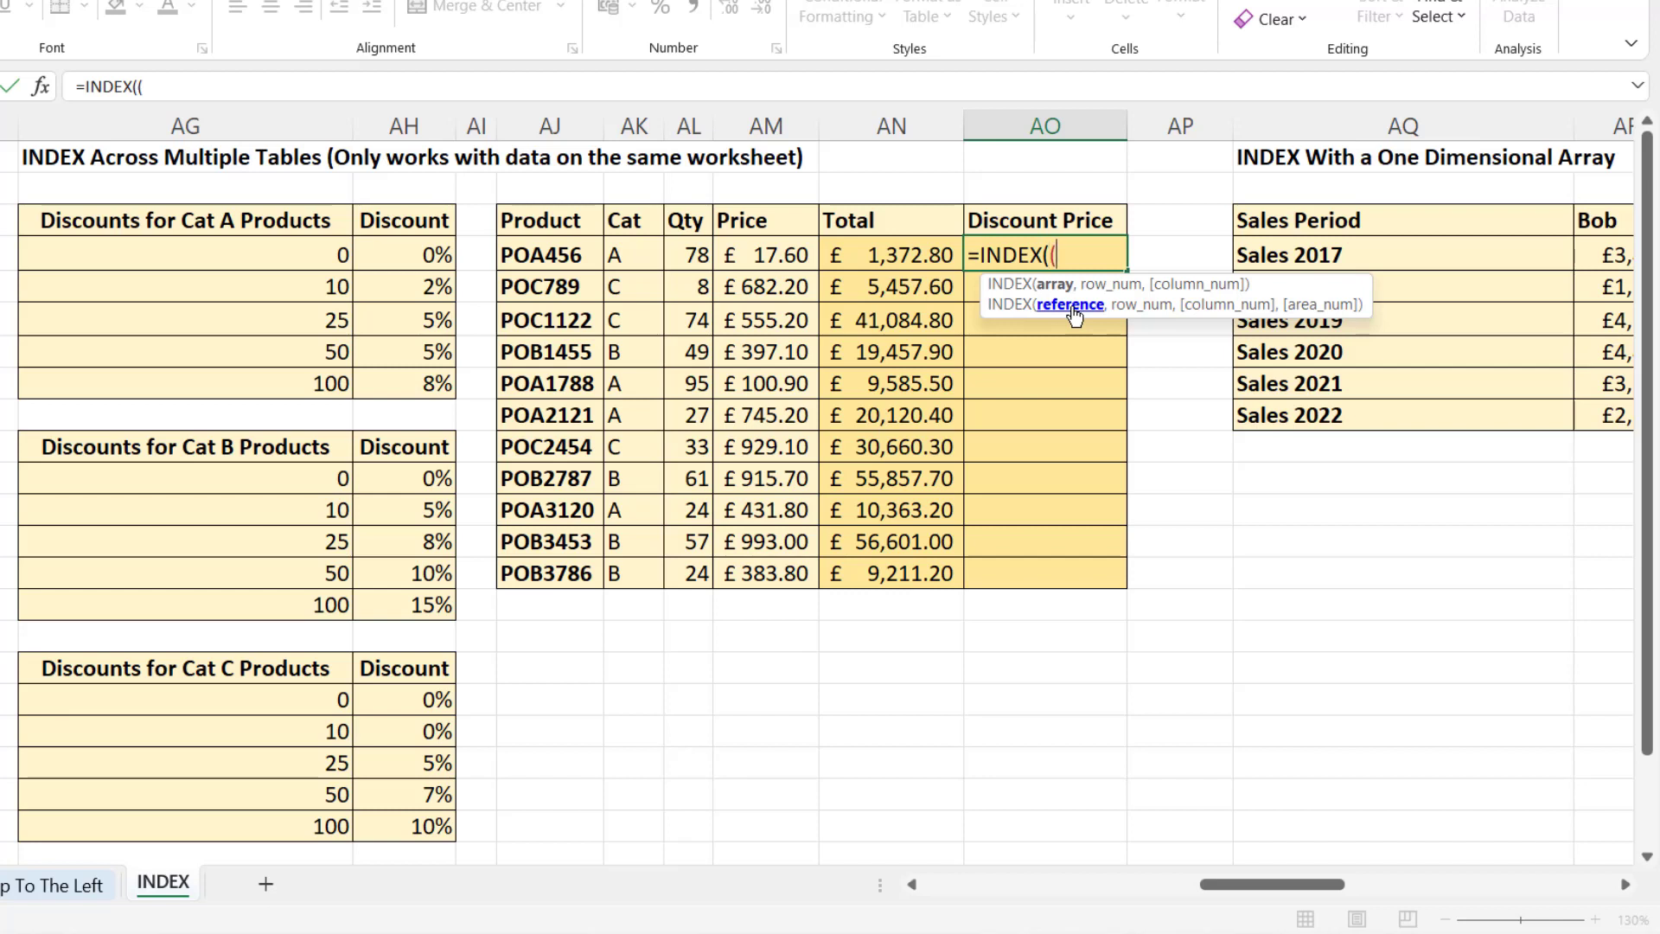
pyautogui.moveTo(424, 256); pyautogui.dragTo(417, 384)
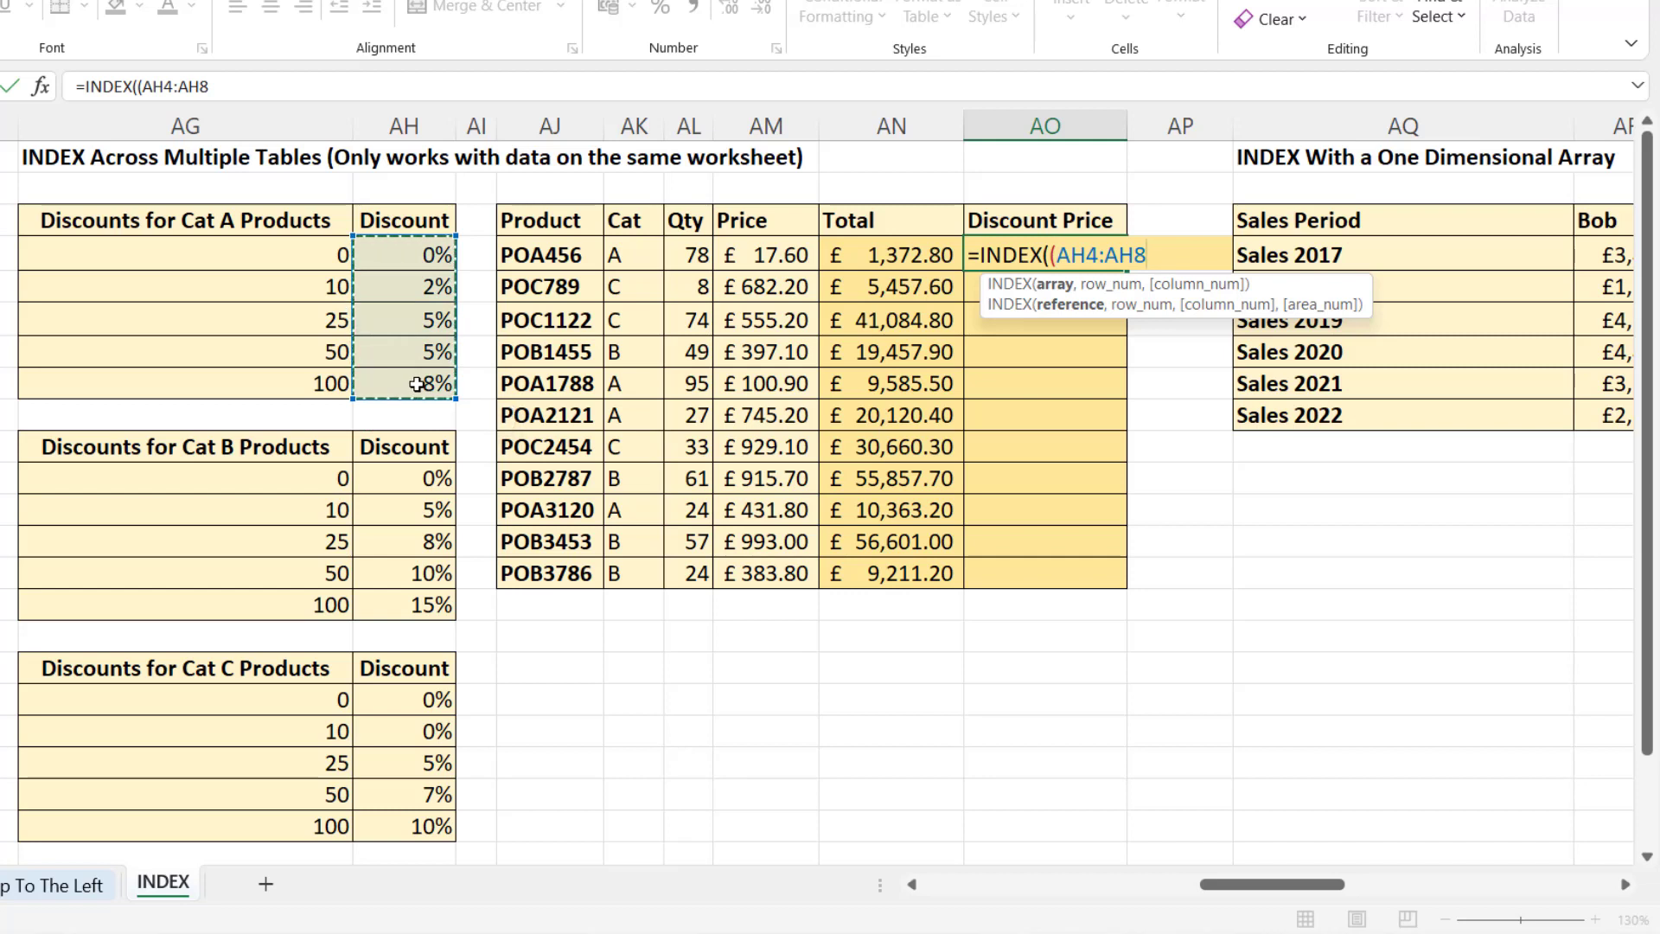
pyautogui.write(',')
pyautogui.moveTo(425, 469); pyautogui.dragTo(430, 604)
pyautogui.write(',')
pyautogui.click(423, 696)
pyautogui.moveTo(424, 689); pyautogui.dragTo(430, 822)
# Make all three discount ranges in the INDEX reference absolute and close the reference argument.
pyautogui.moveTo(1386, 256); pyautogui.dragTo(1056, 256)
pyautogui.press('F4')
pyautogui.click(1544, 259)
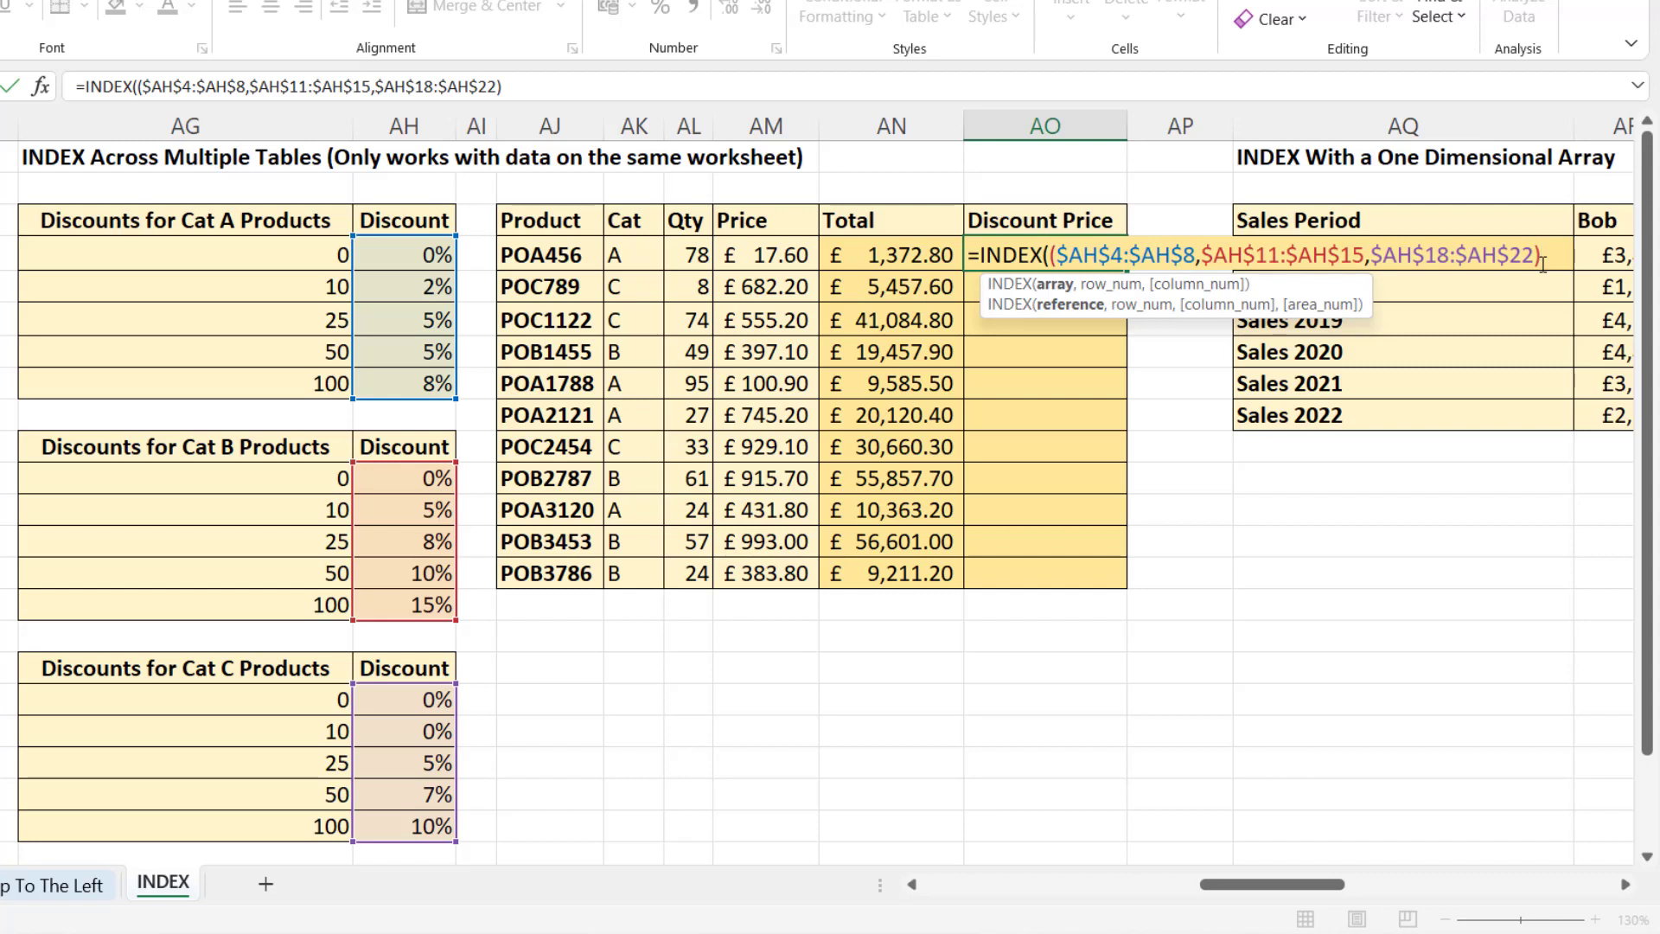
pyautogui.write('),')
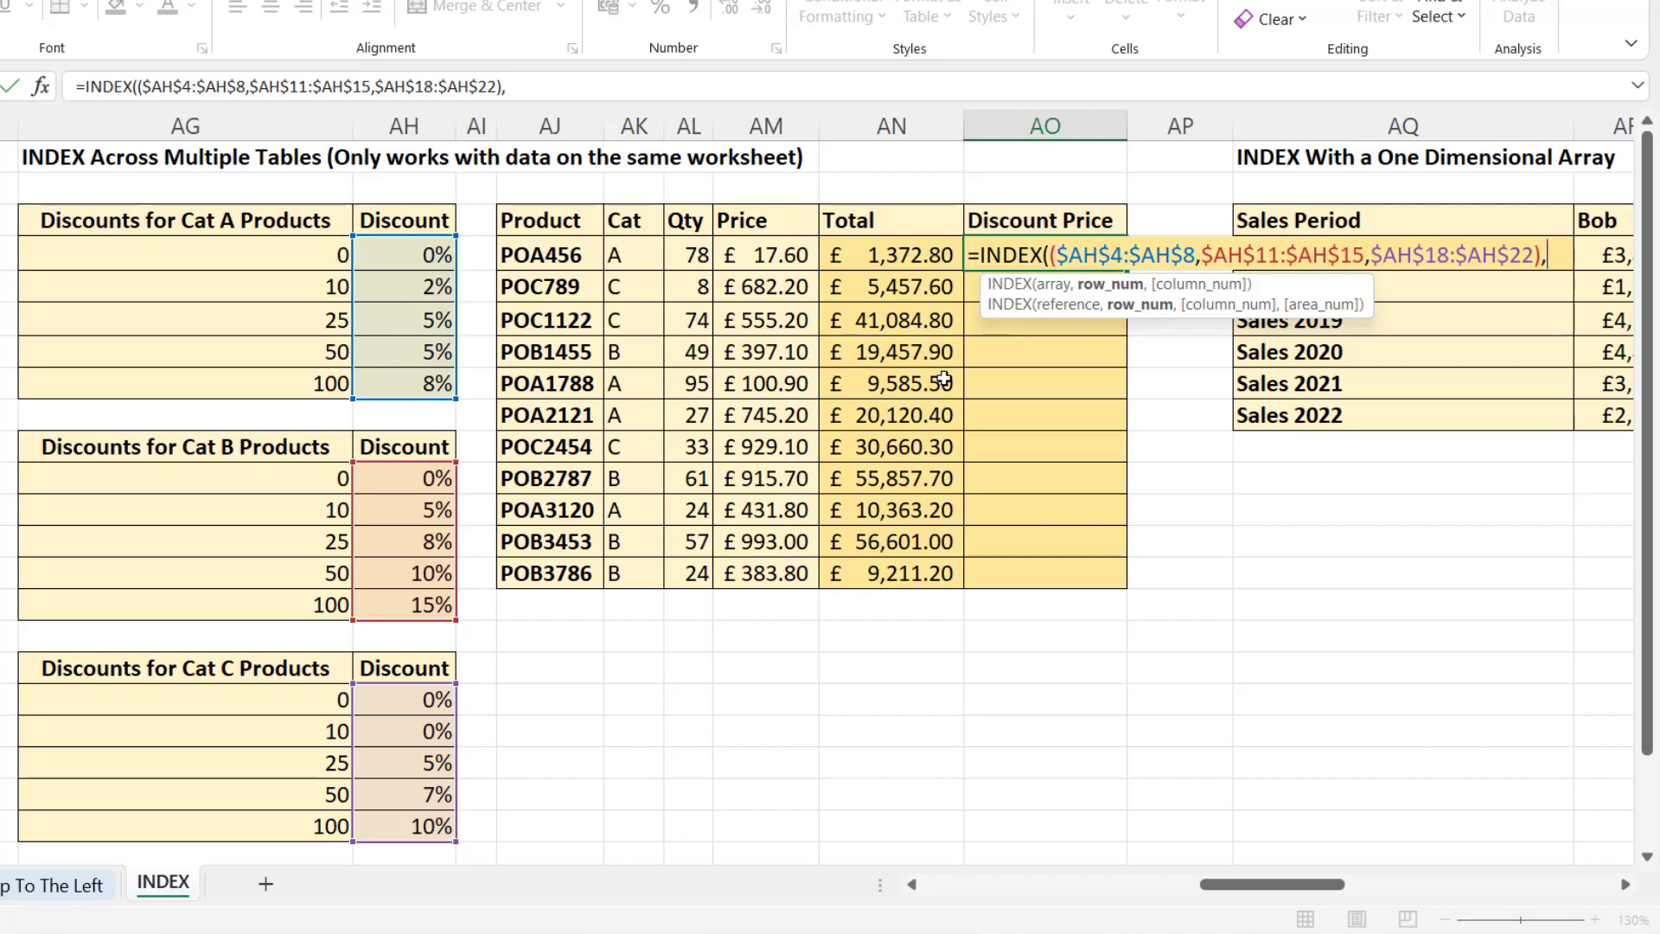
# Add MATCH(AL4,$AG$4:$AG$8) as the row number argument of AO4's INDEX formula, leaving out the match type.
pyautogui.write('MATCH(')
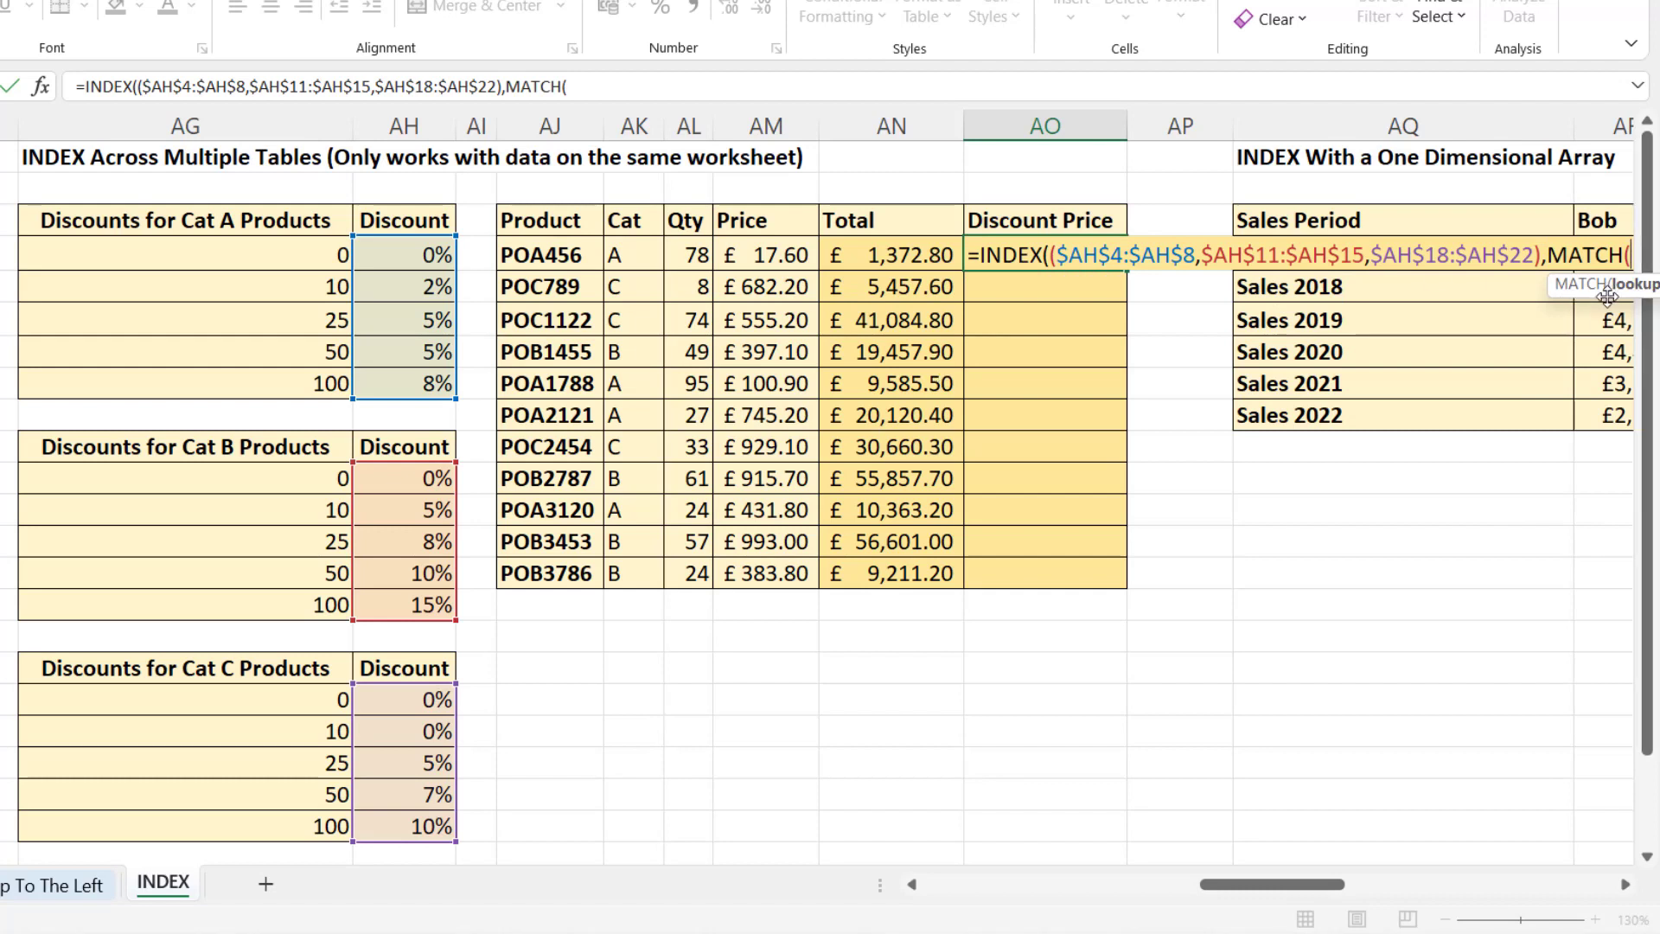
pyautogui.moveTo(1606, 297); pyautogui.dragTo(1132, 441)
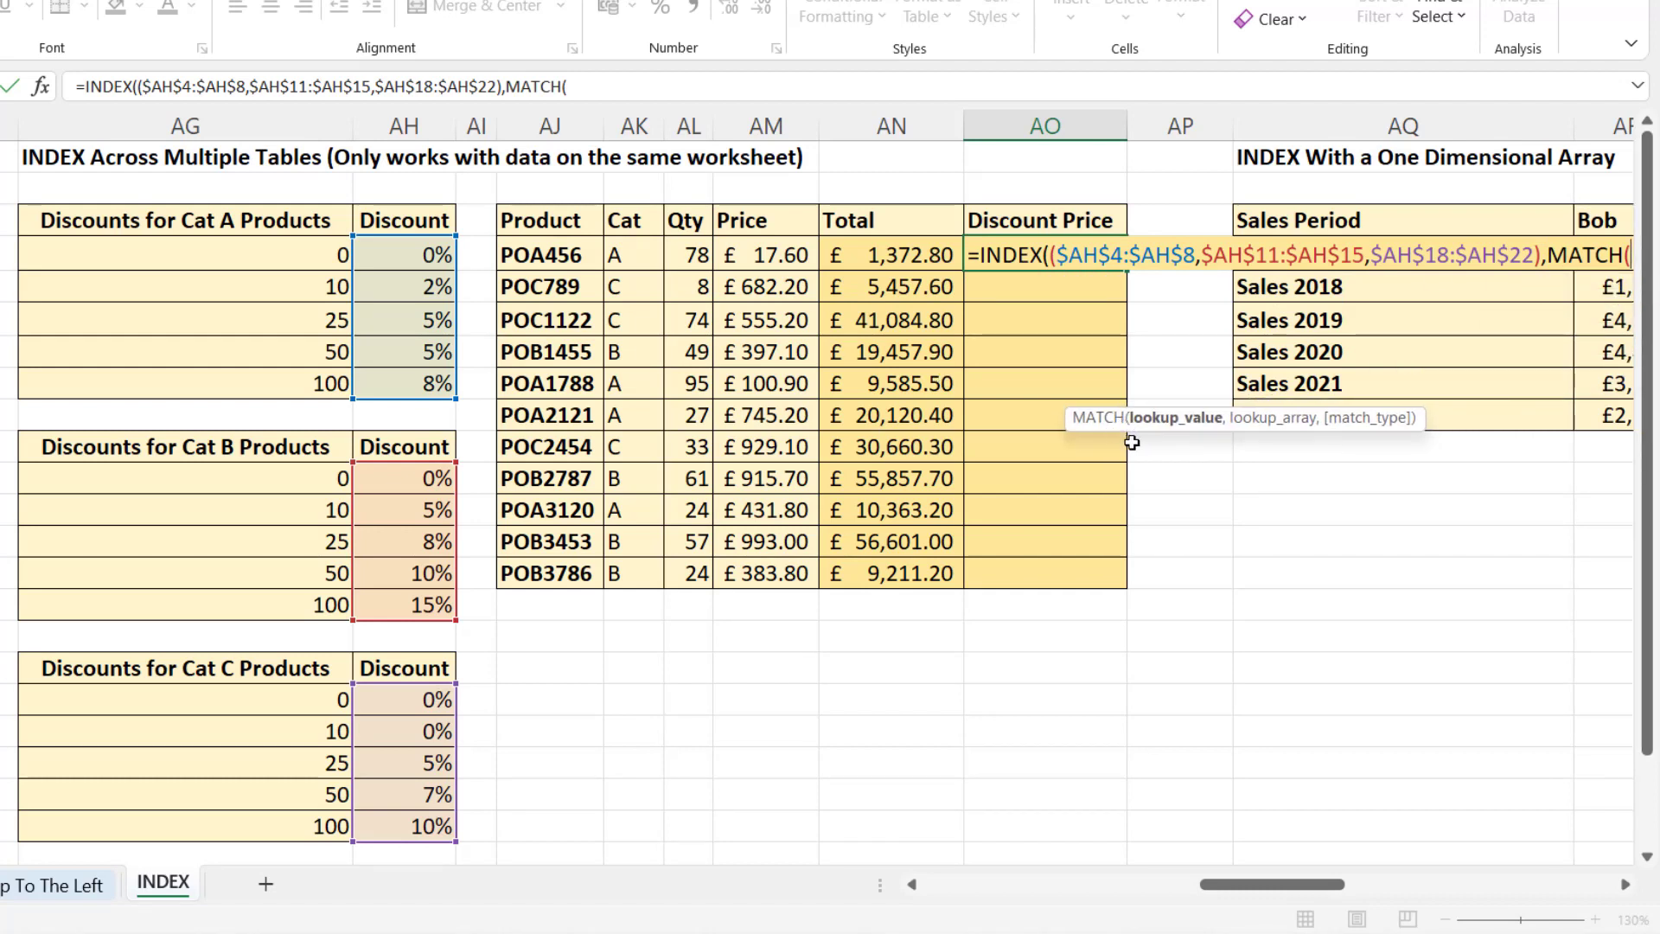
pyautogui.click(691, 256)
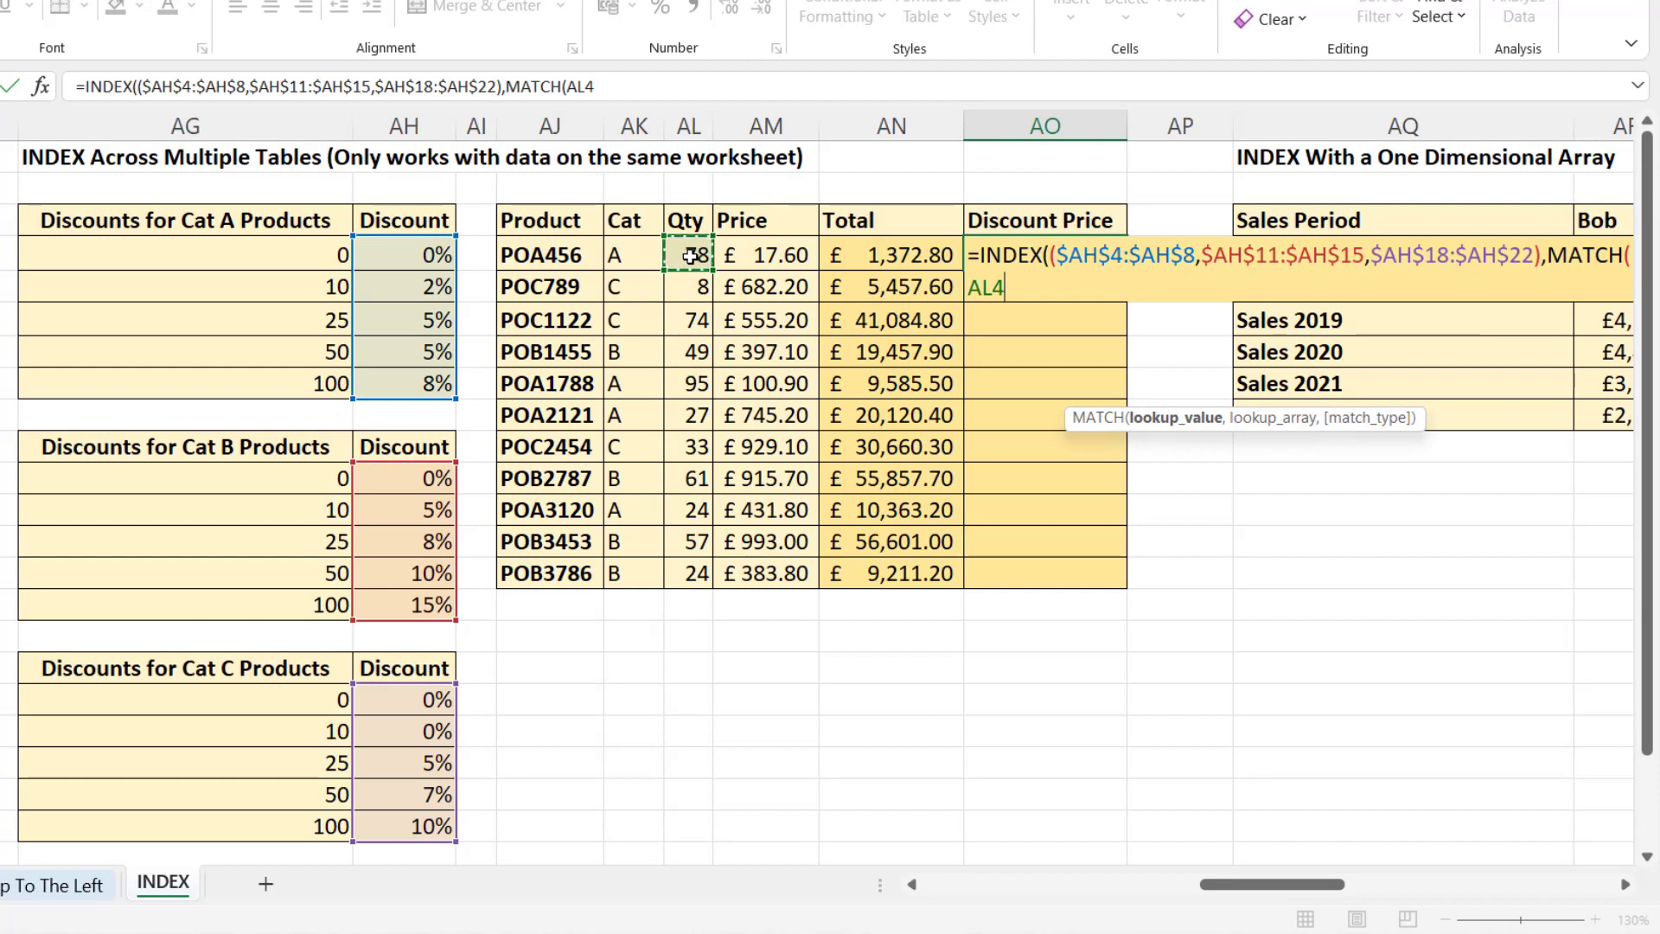
pyautogui.write(',')
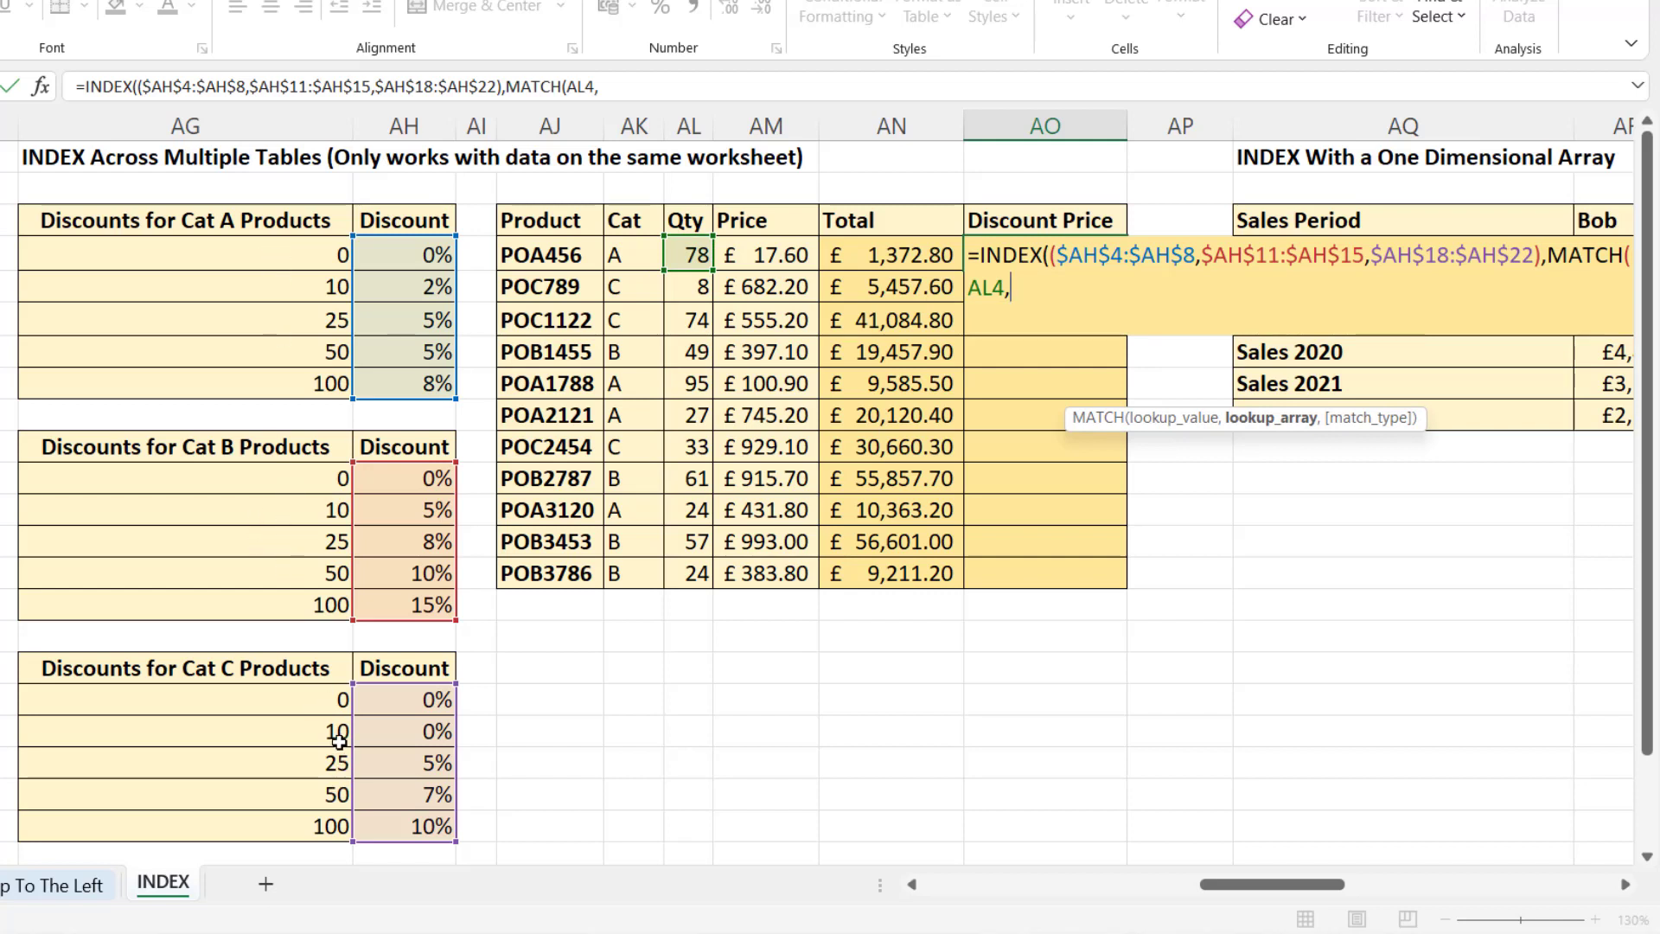
pyautogui.moveTo(323, 257); pyautogui.dragTo(313, 382)
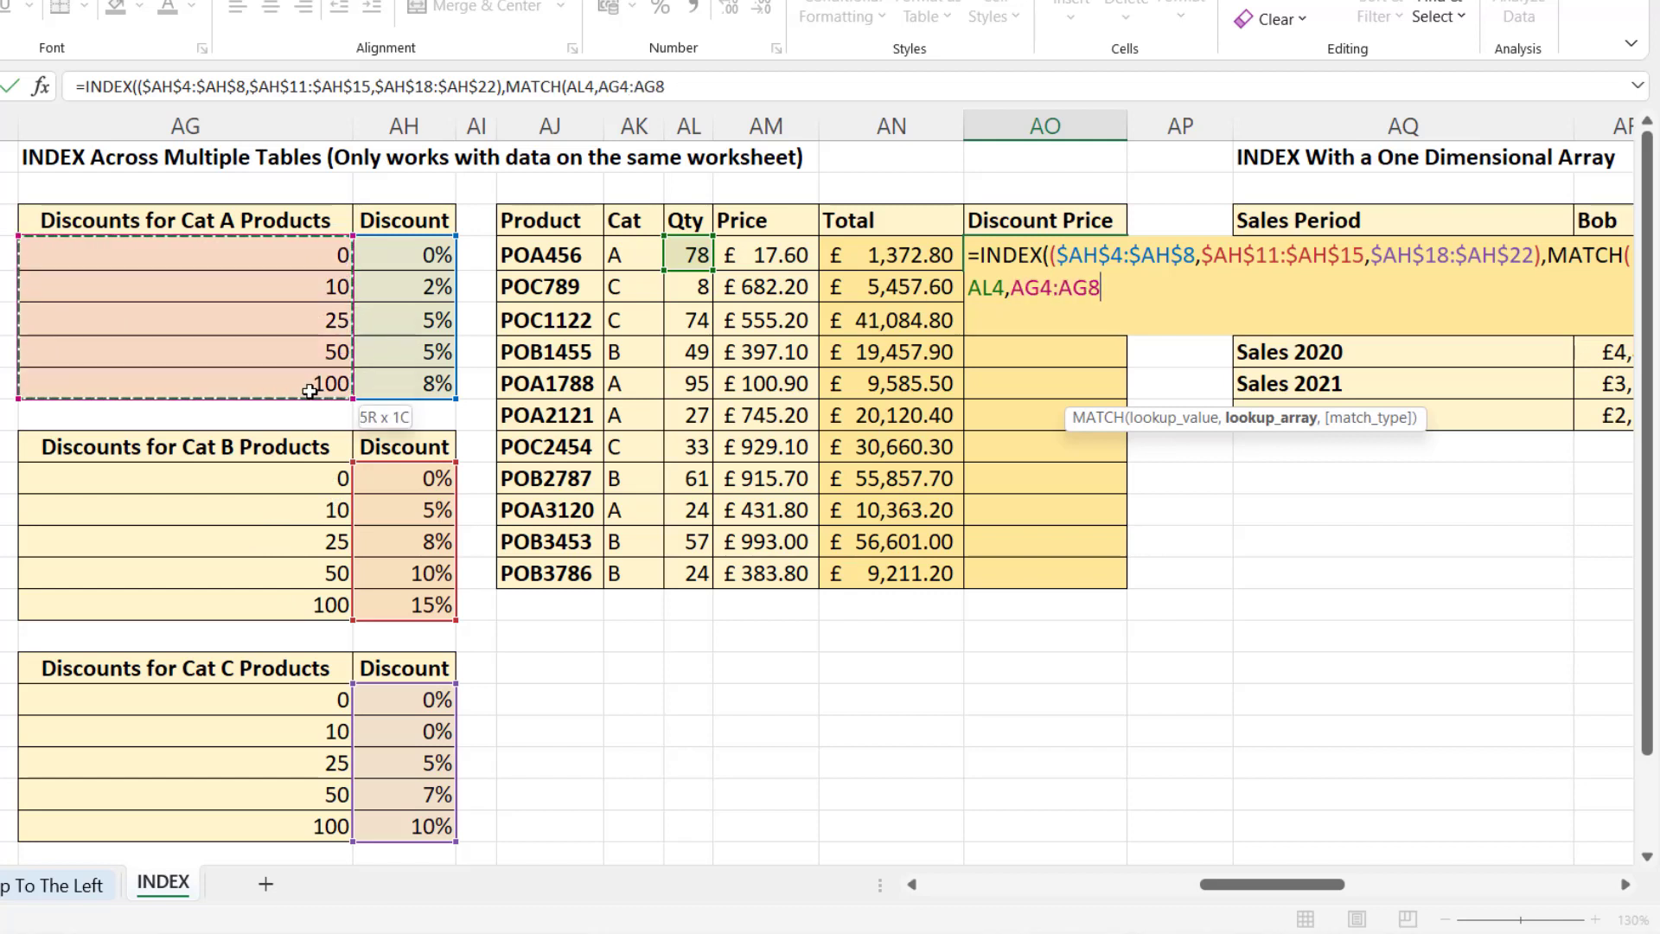
pyautogui.press('F4')
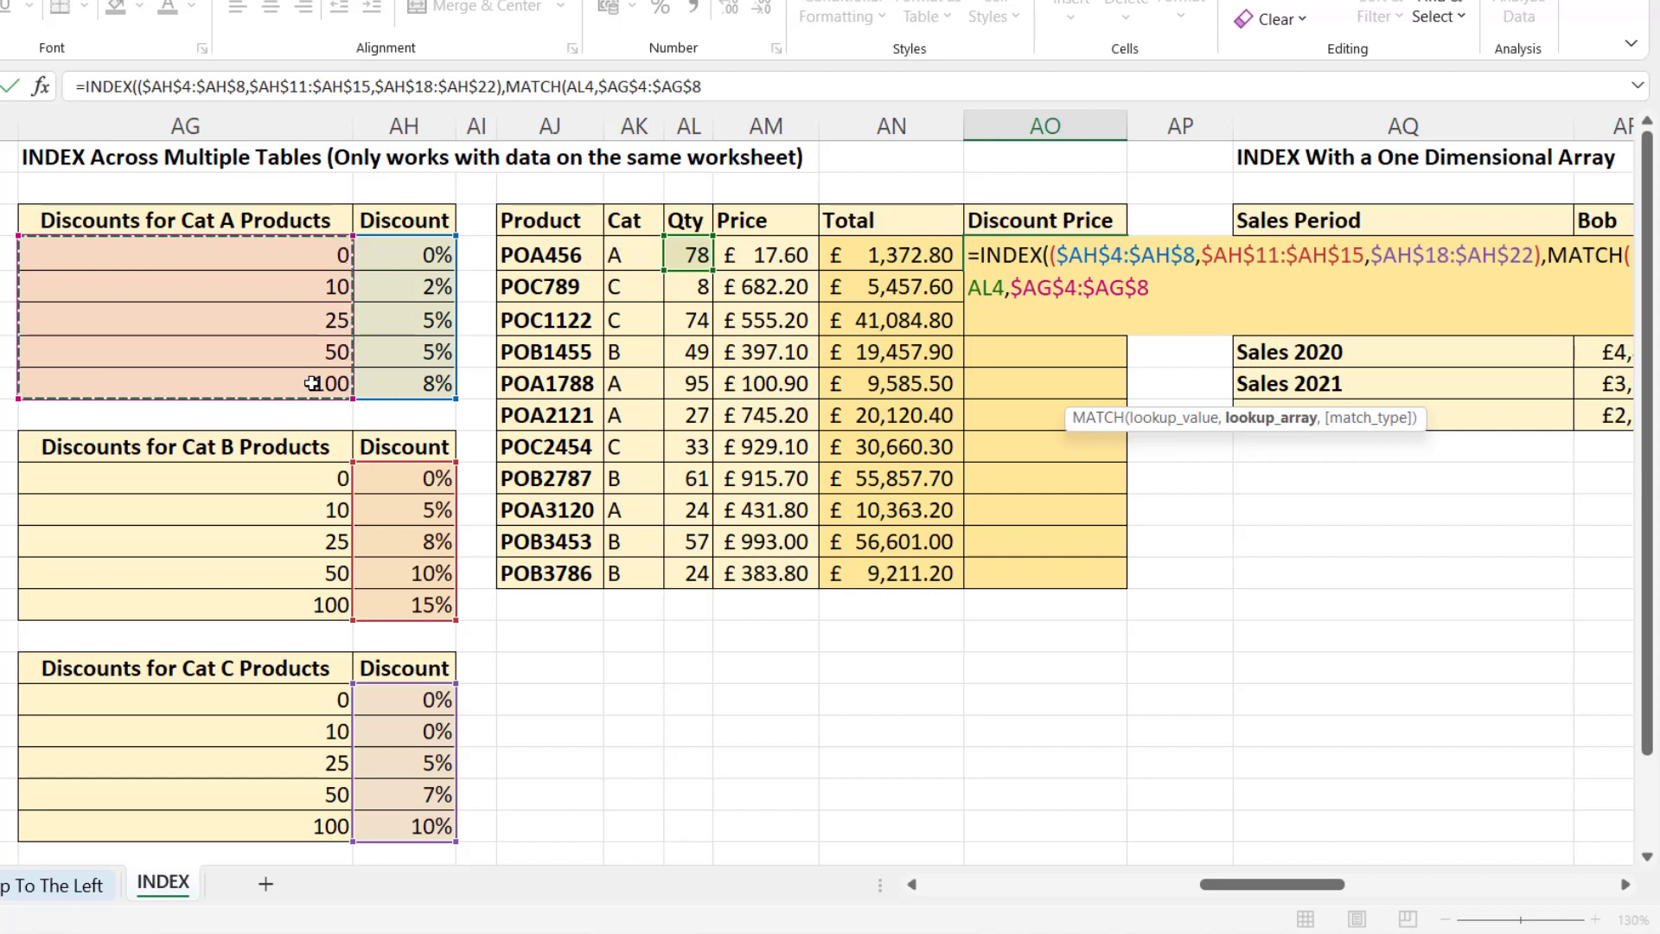
pyautogui.write(',')
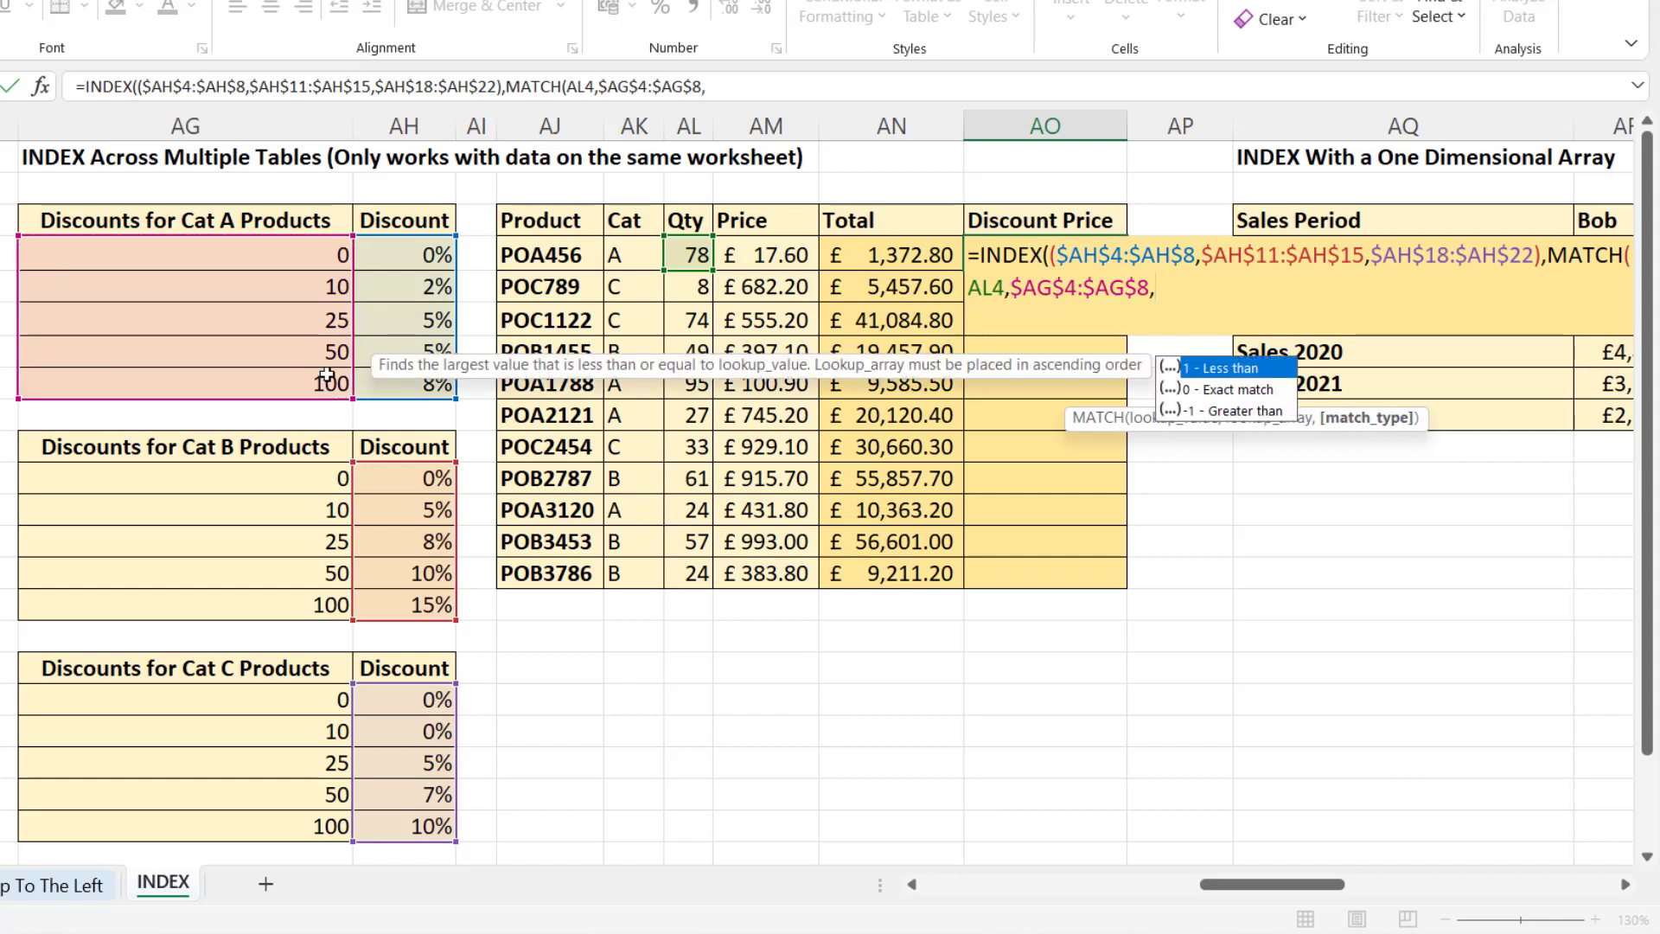
pyautogui.press('BackSpace')
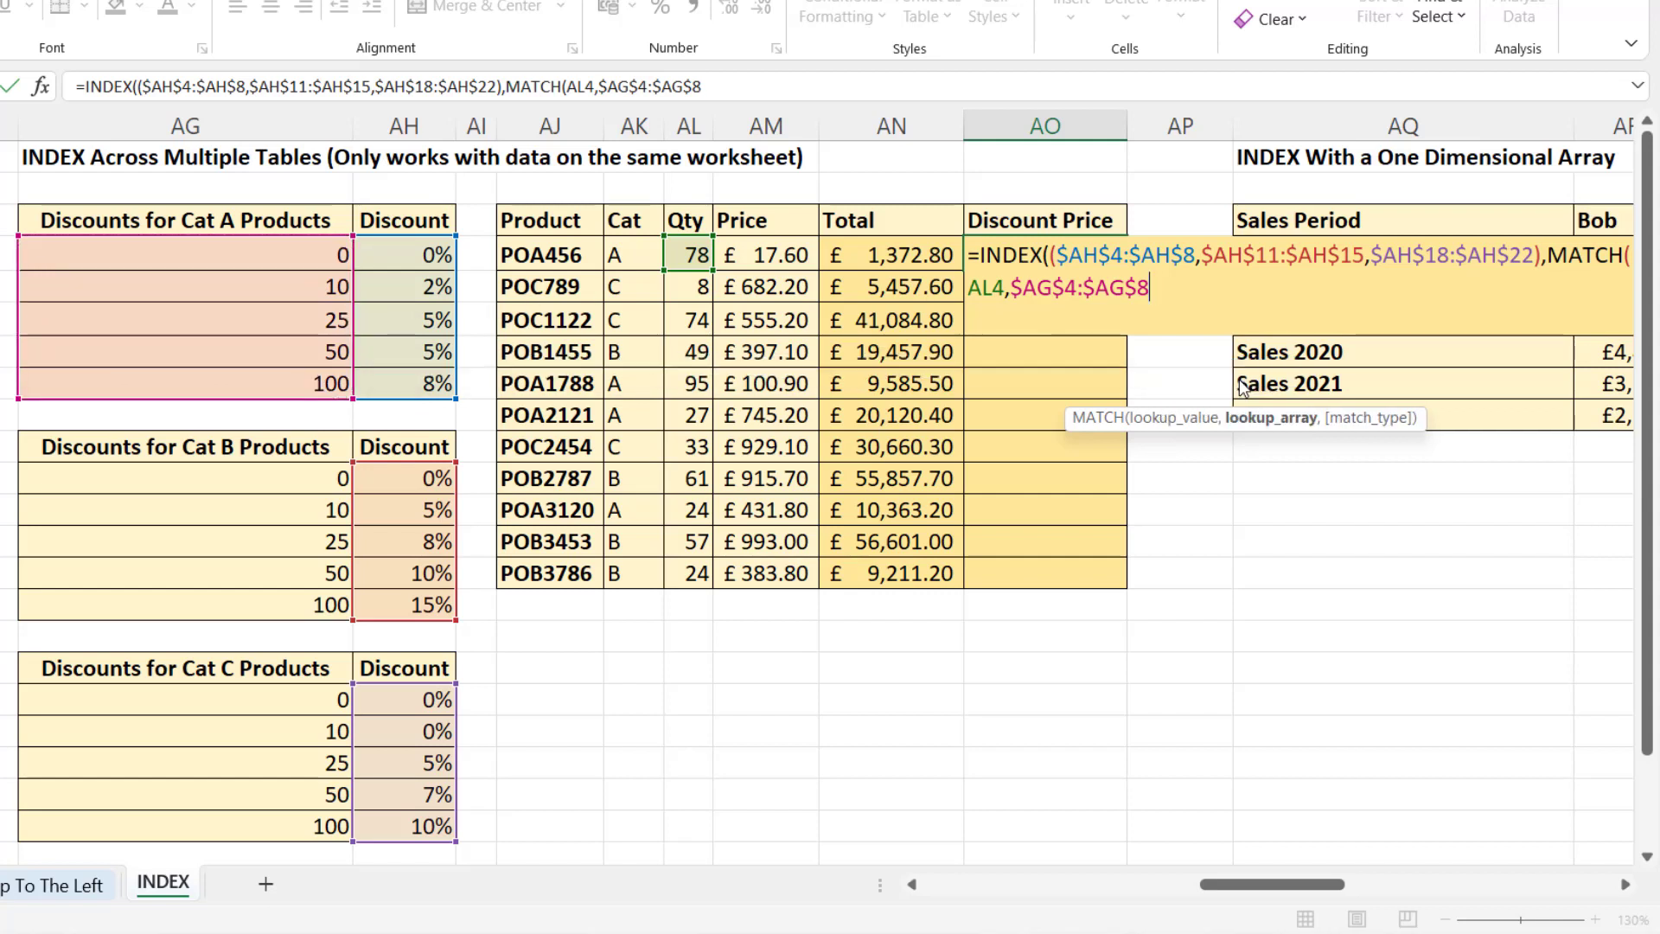
pyautogui.write(')')
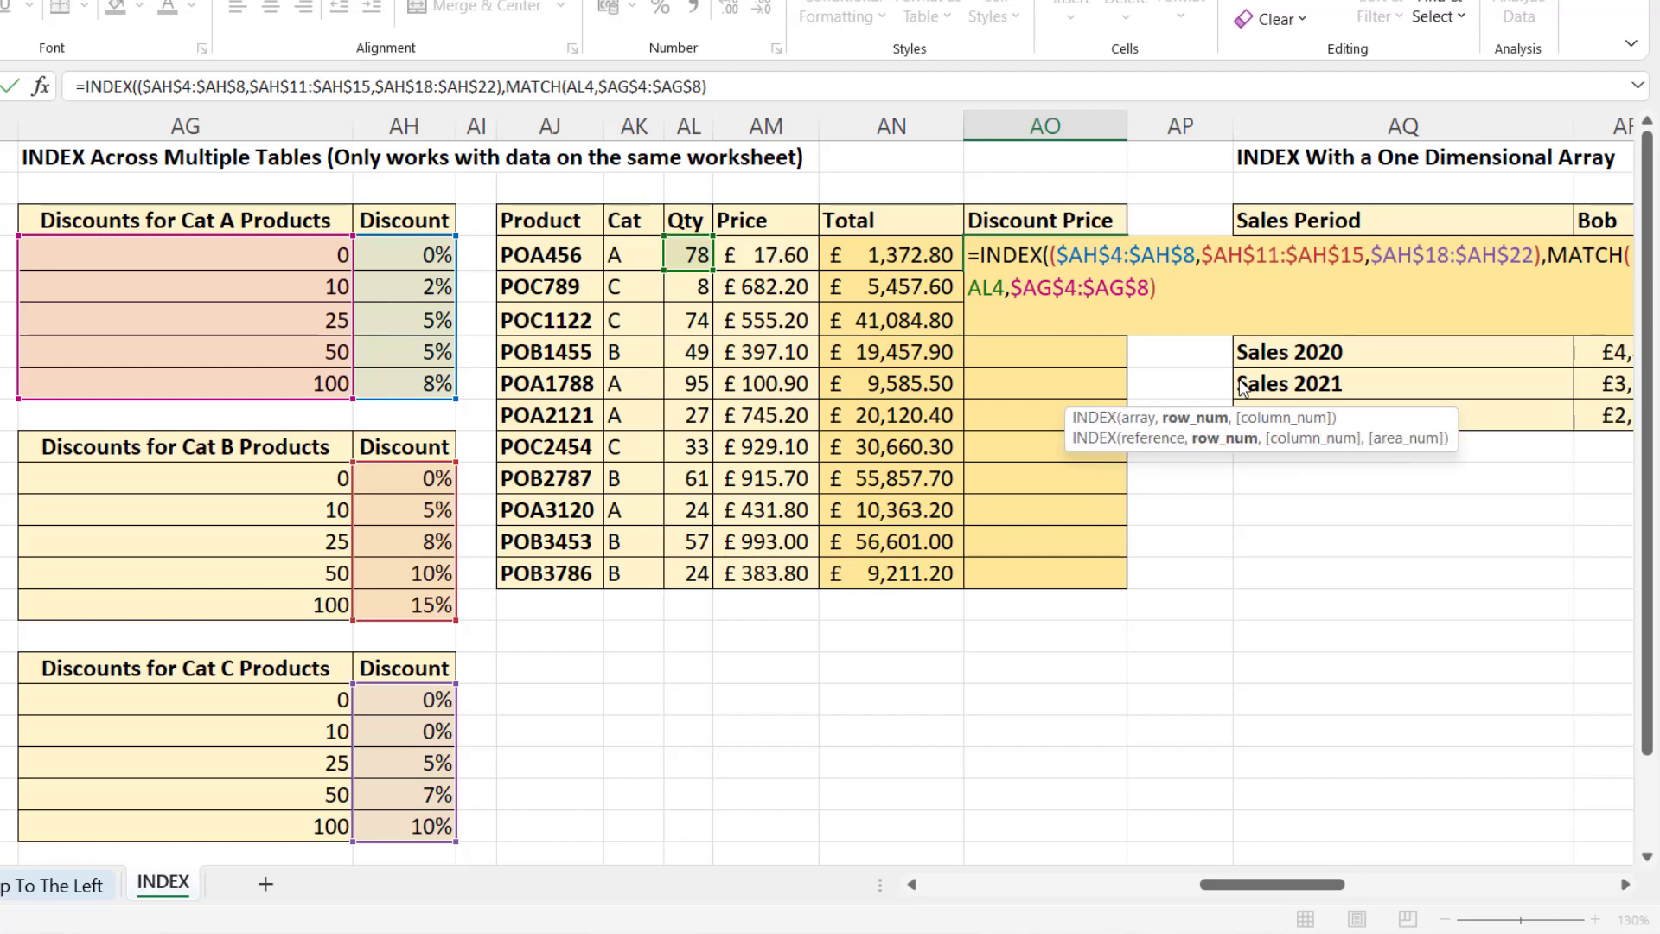
# Set the INDEX column number argument to 1 and begin the area number argument, reviewing the first two ranges in the reference.
pyautogui.write(',1')
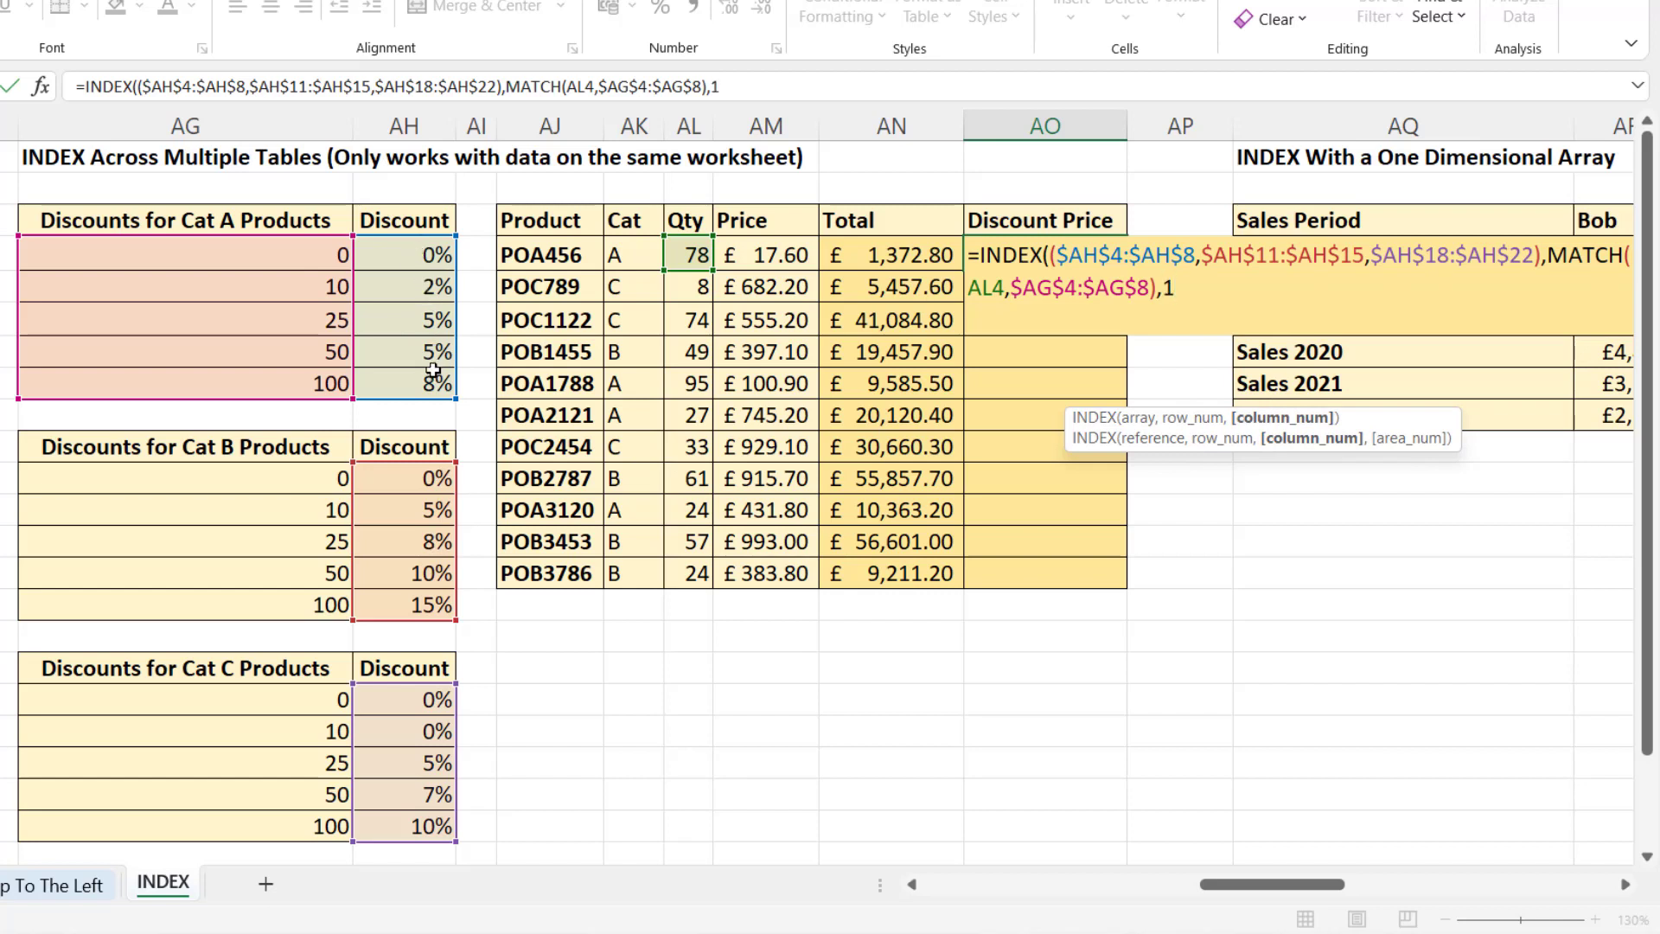
pyautogui.write(',')
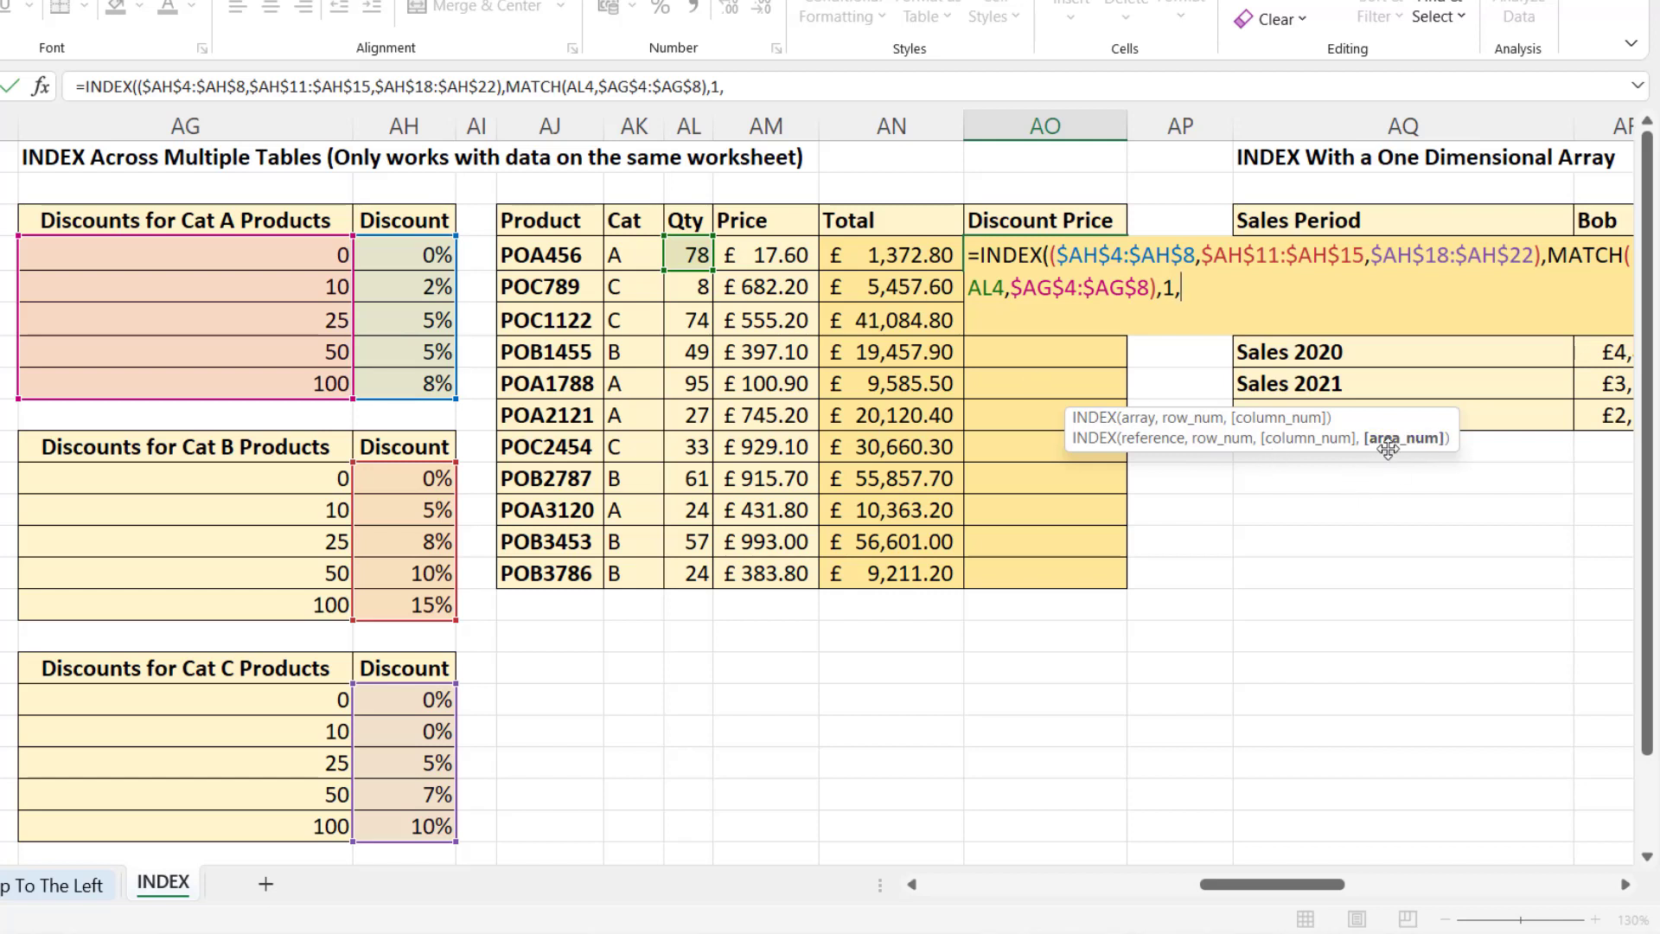
pyautogui.moveTo(1055, 255); pyautogui.dragTo(1199, 254)
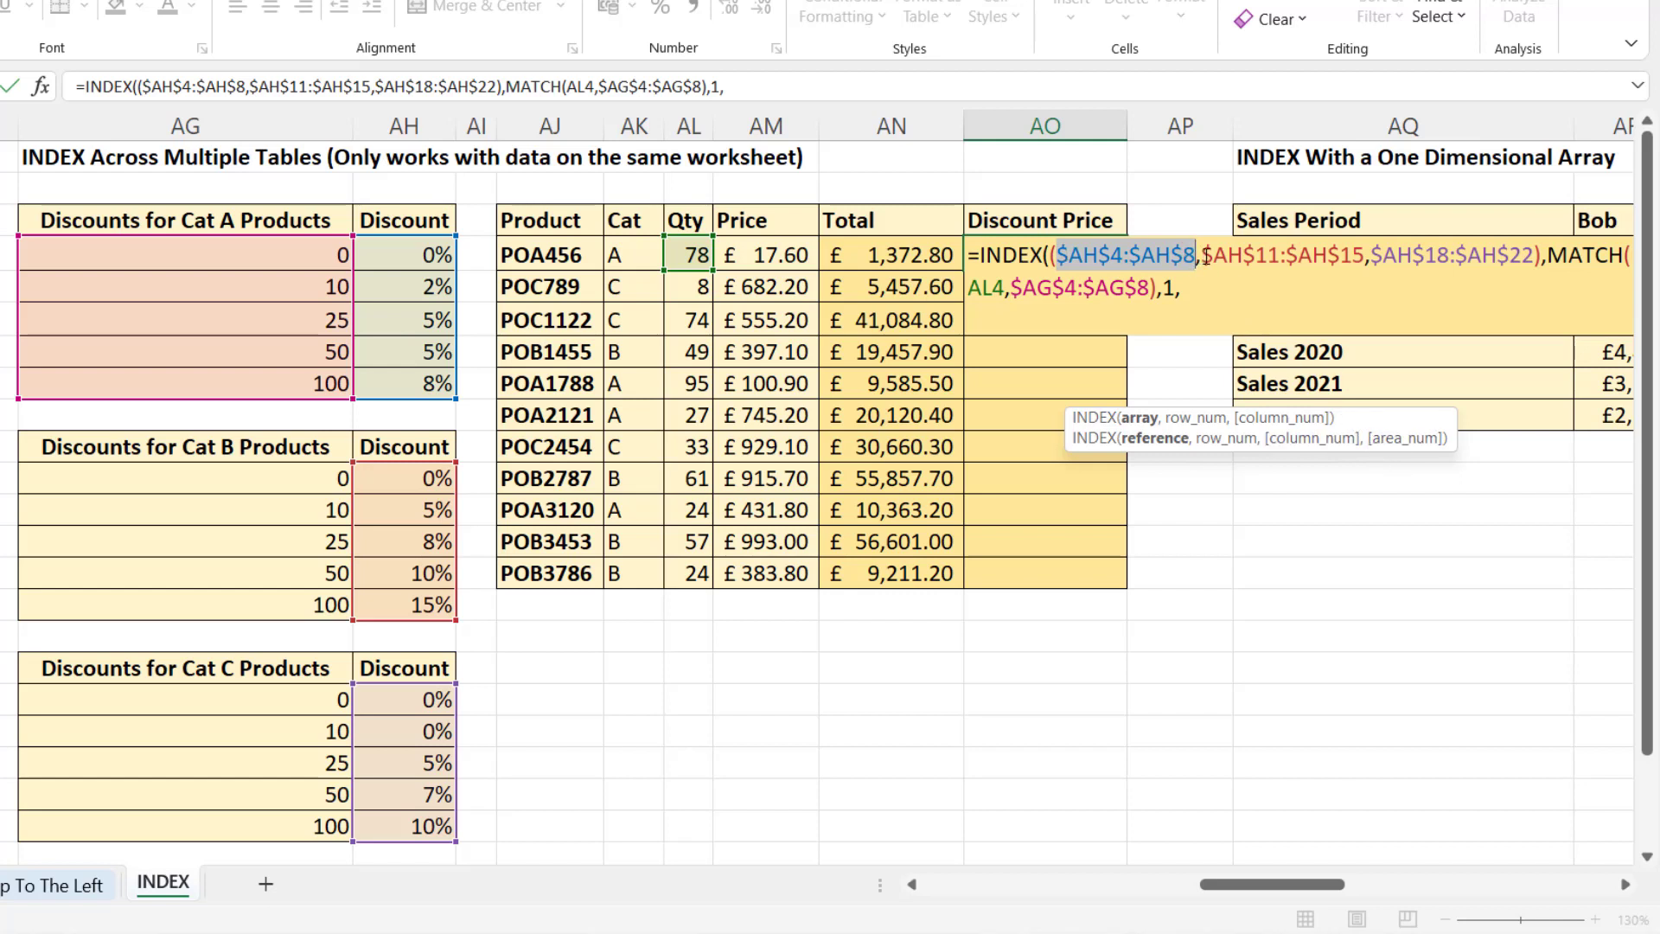
pyautogui.moveTo(1203, 258); pyautogui.dragTo(1365, 257)
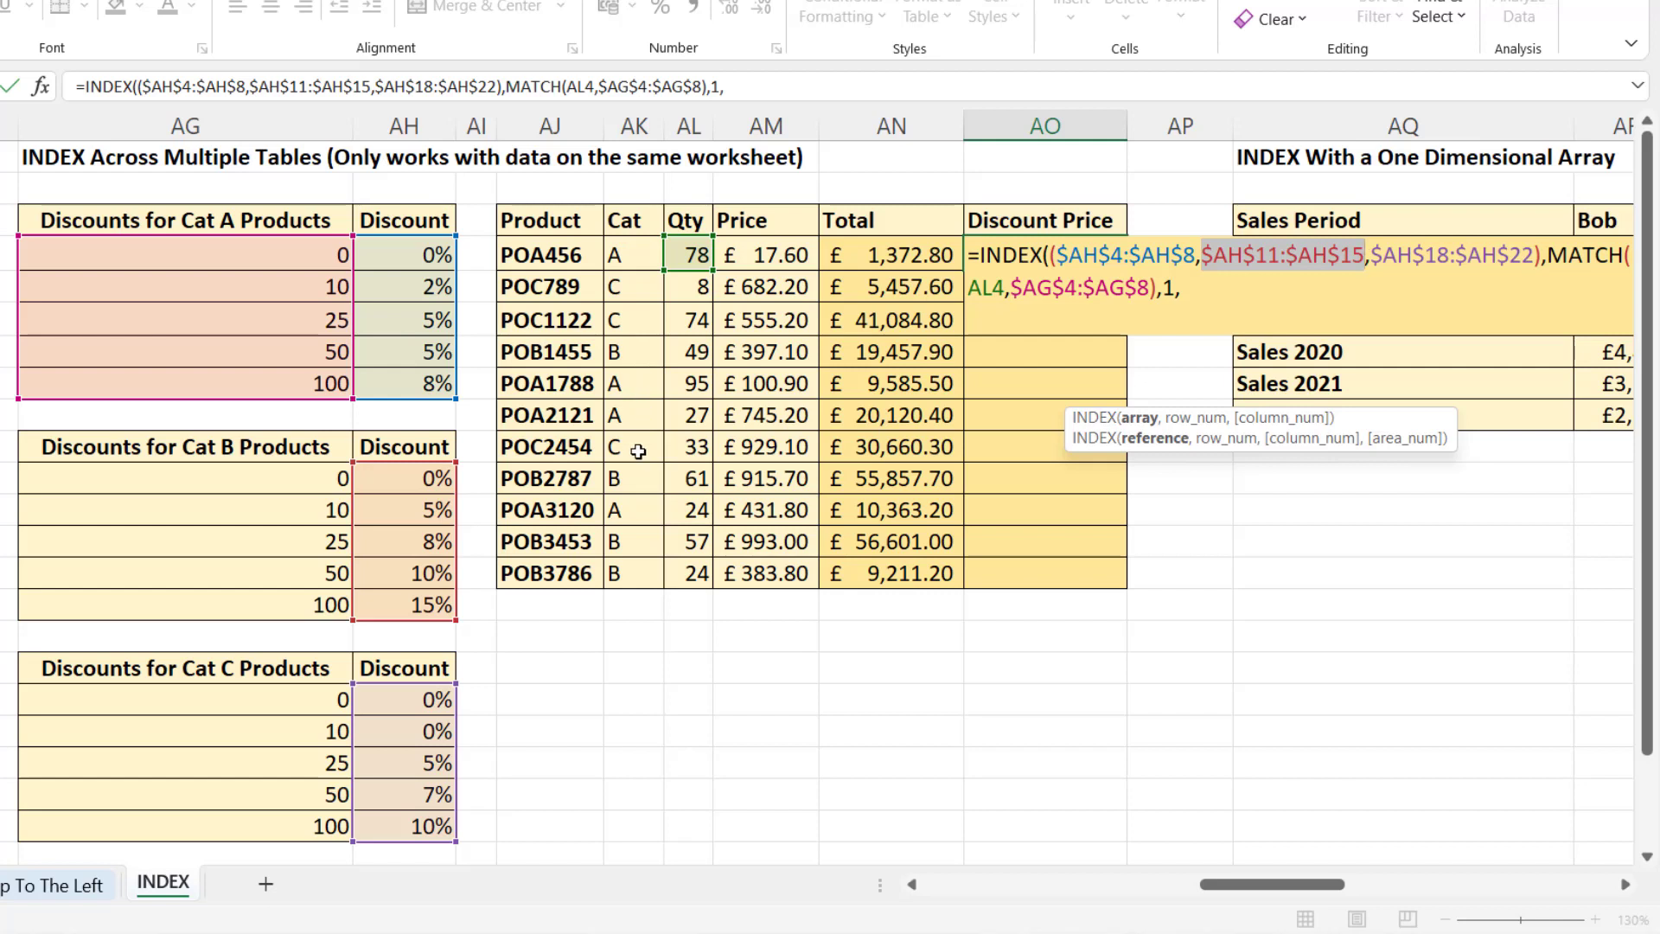
pyautogui.click(1214, 293)
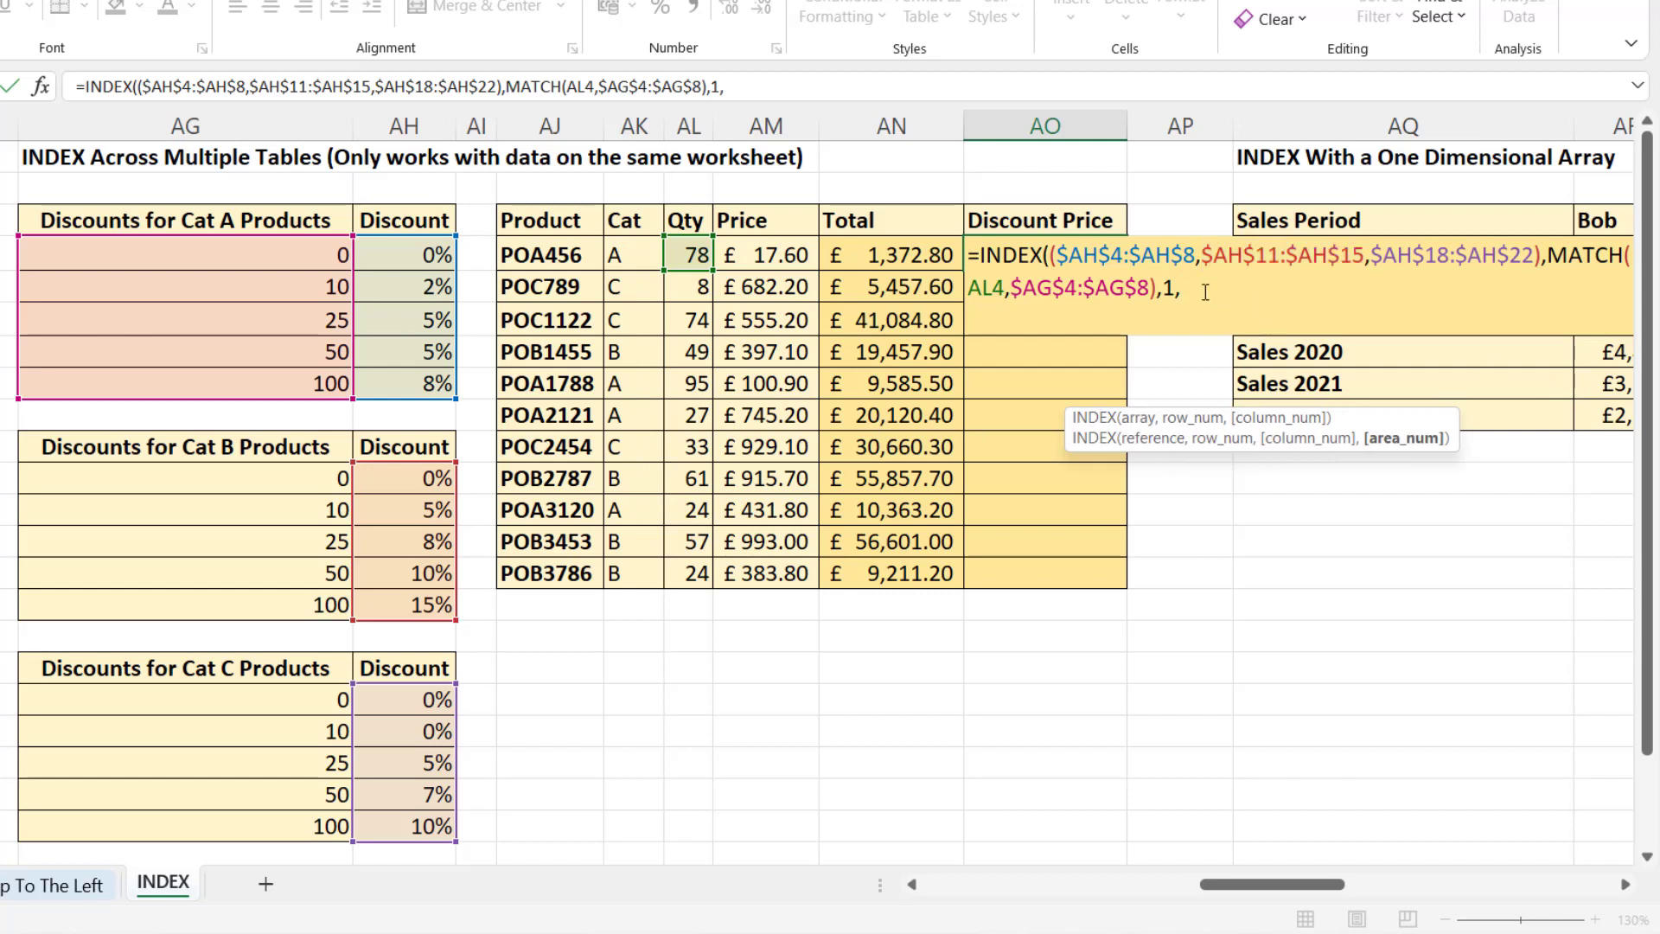
# Supply the area number with MATCH(AK4,$AG$24:$AG$26,0), using the A–C category list below the discount tables, and close the INDEX function.
pyautogui.write('MATCH(')
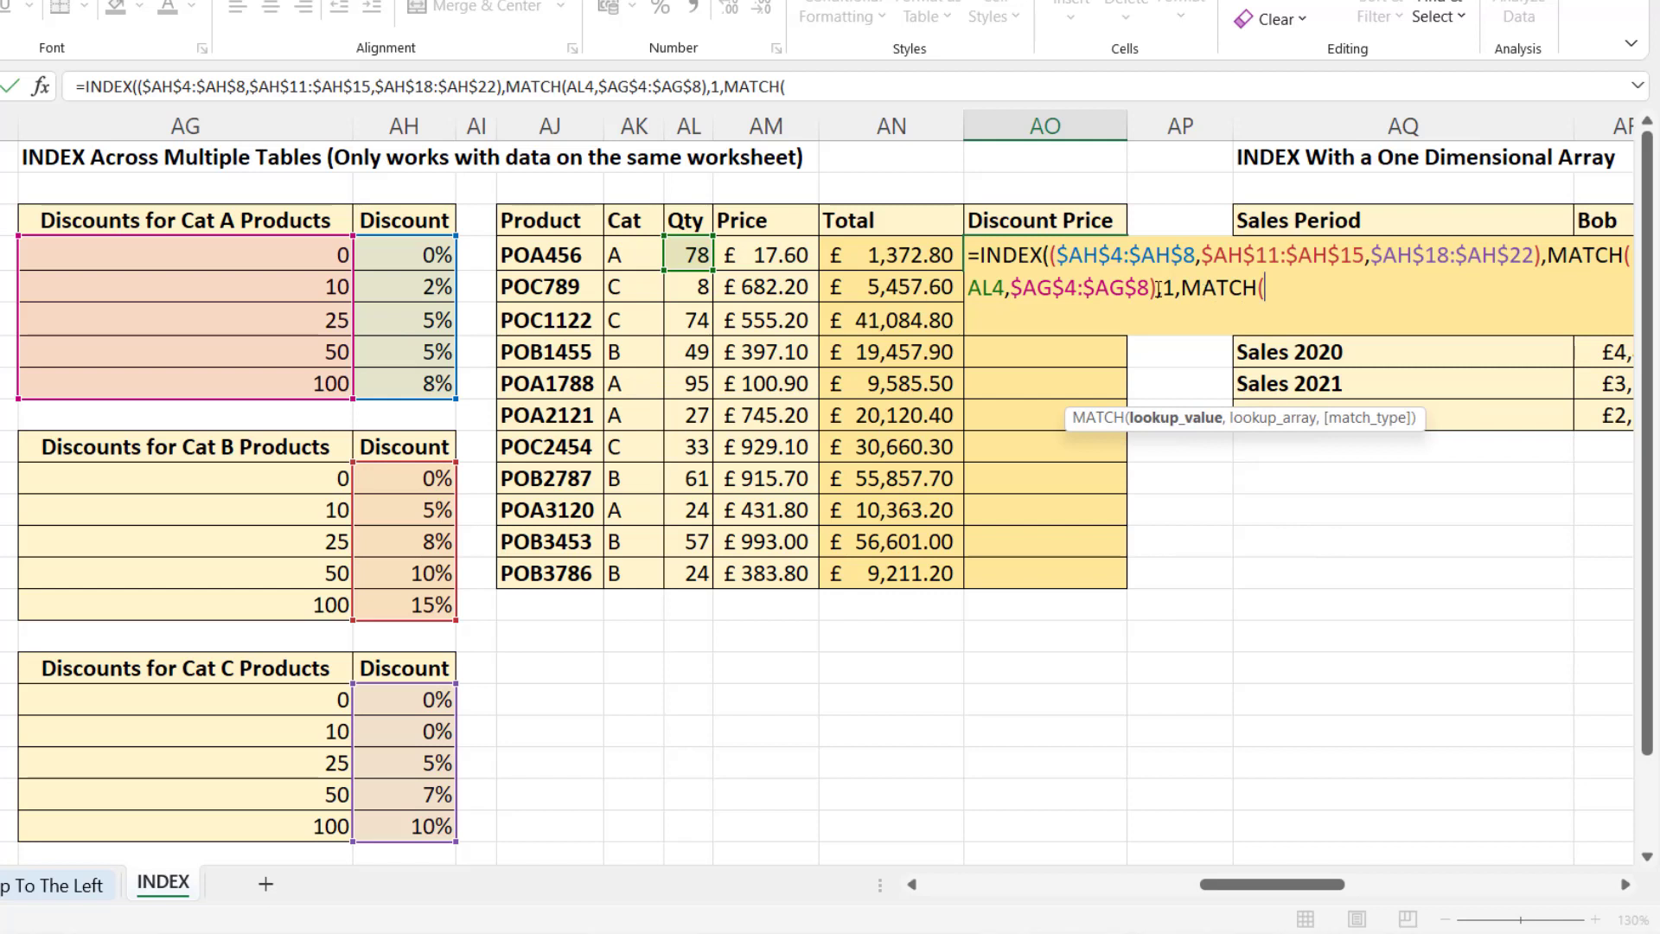
pyautogui.click(632, 255)
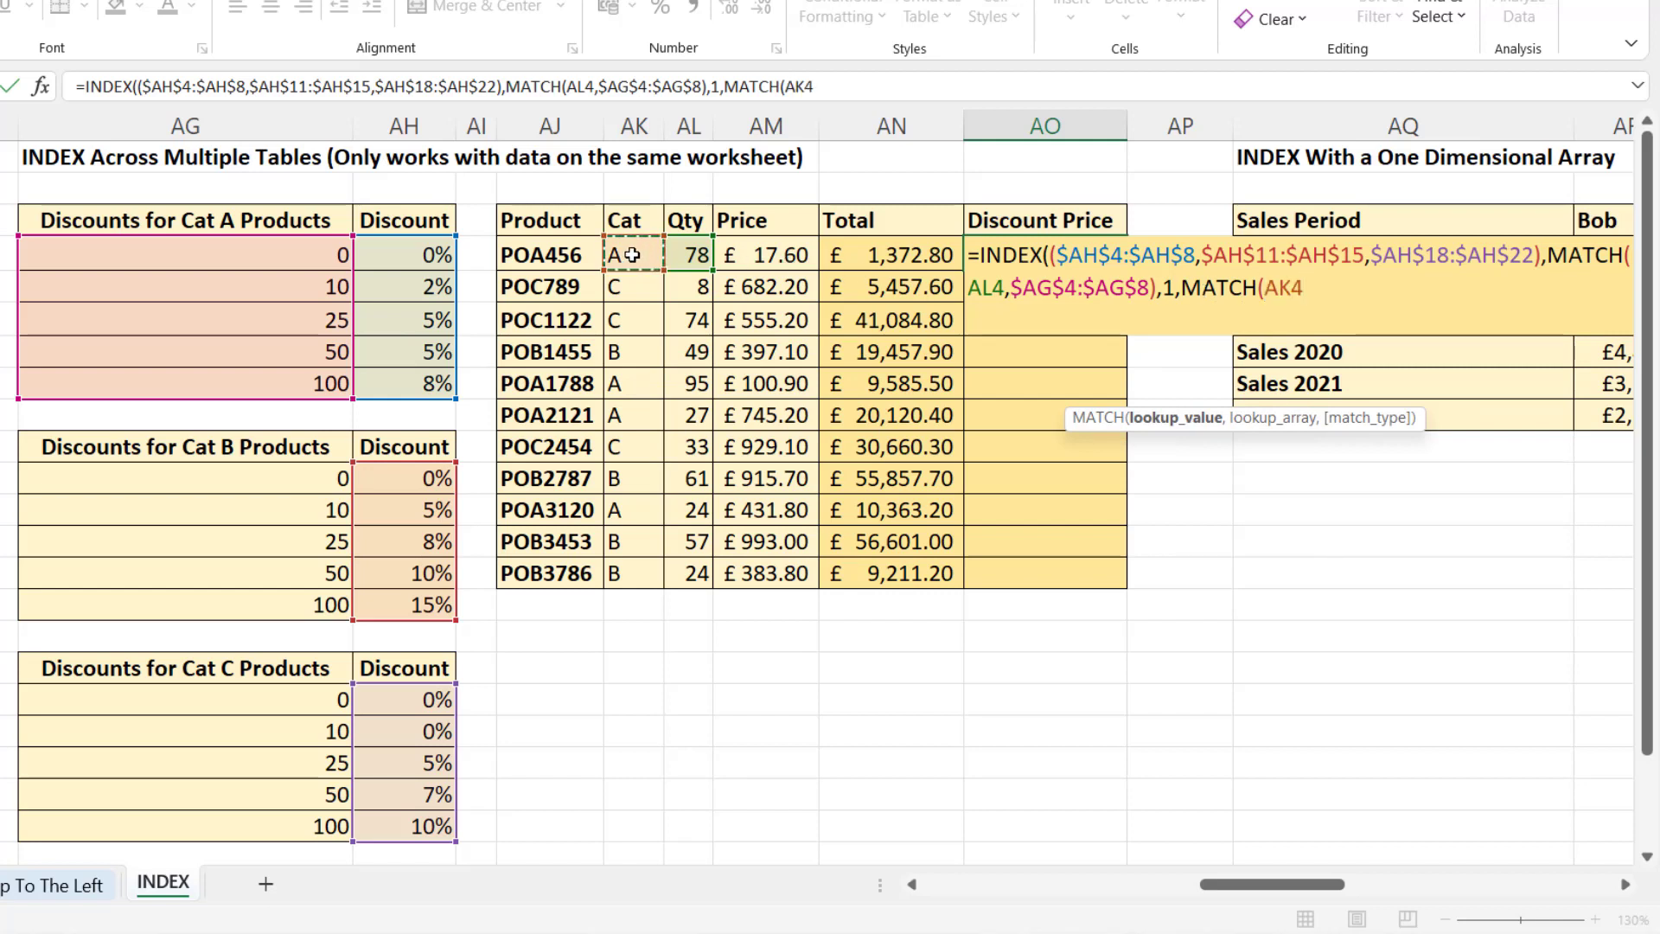
pyautogui.write(',')
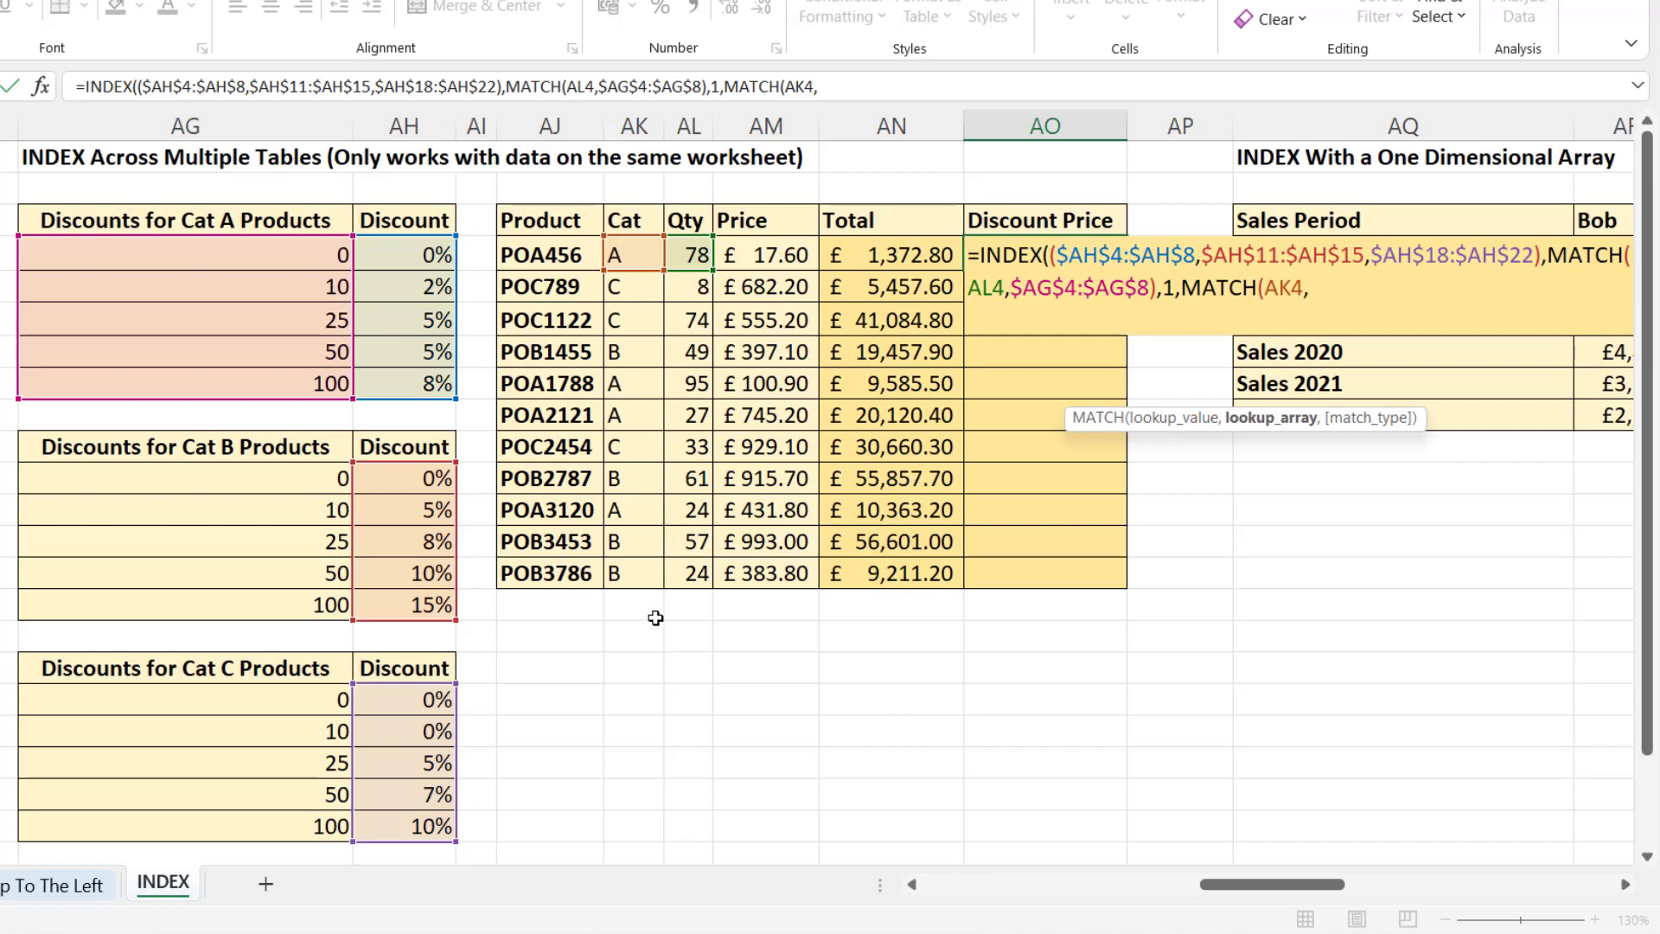
pyautogui.scroll(-3, 644, 627)
pyautogui.moveTo(138, 599); pyautogui.dragTo(130, 671)
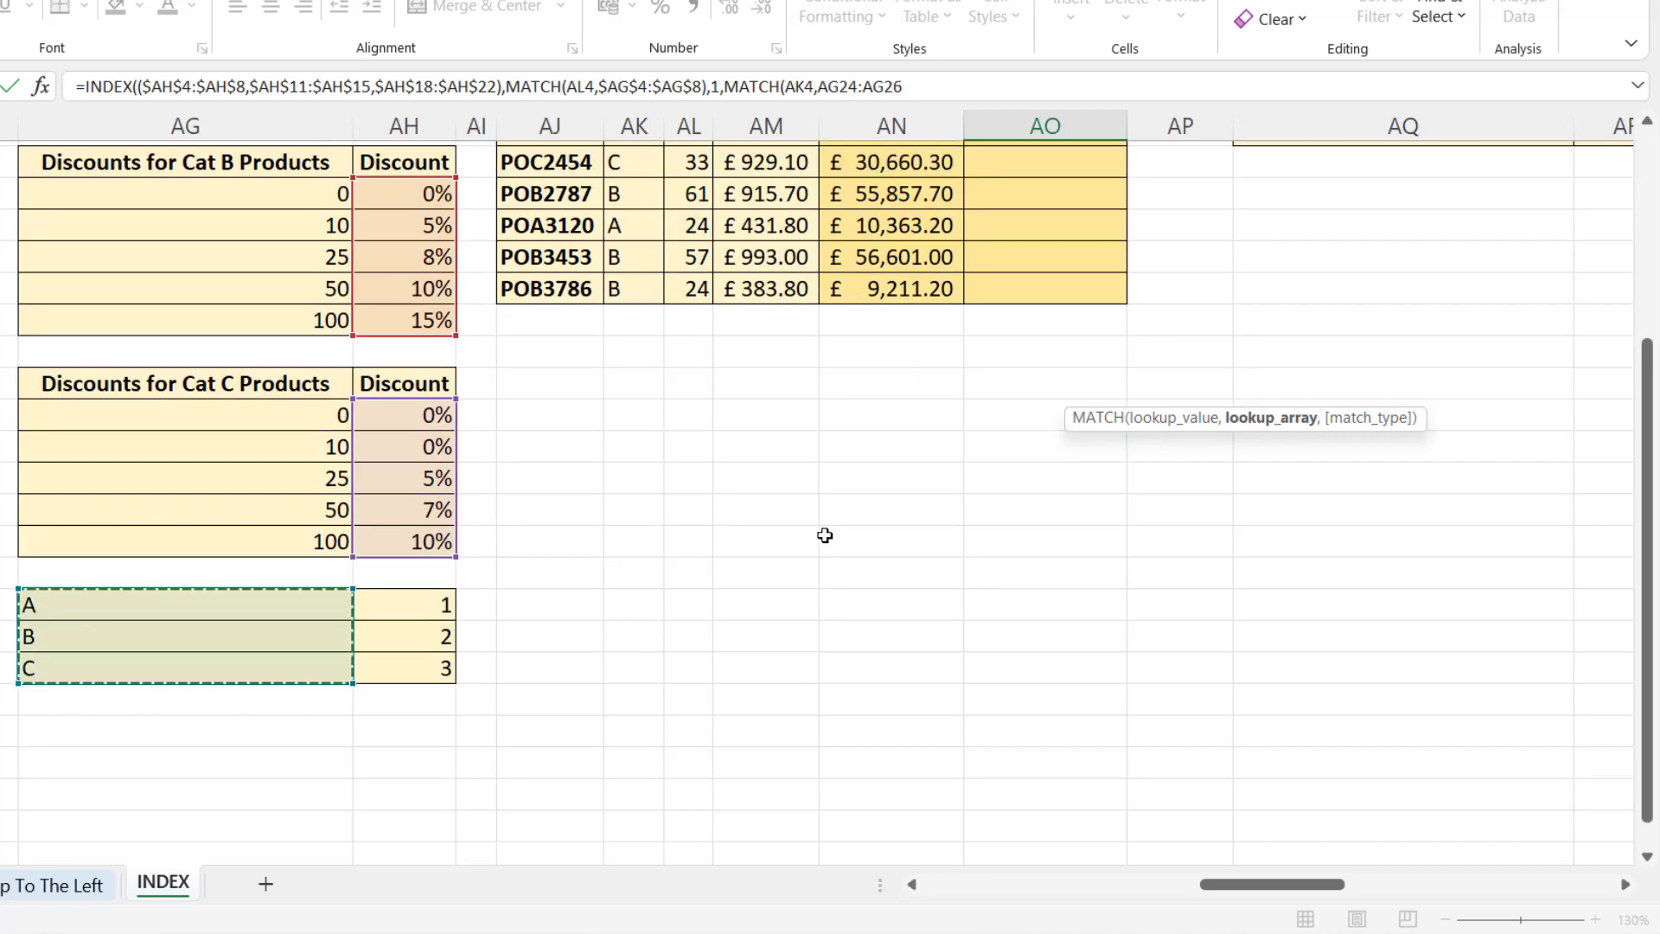
pyautogui.scroll(3, 836, 523)
pyautogui.press('F4')
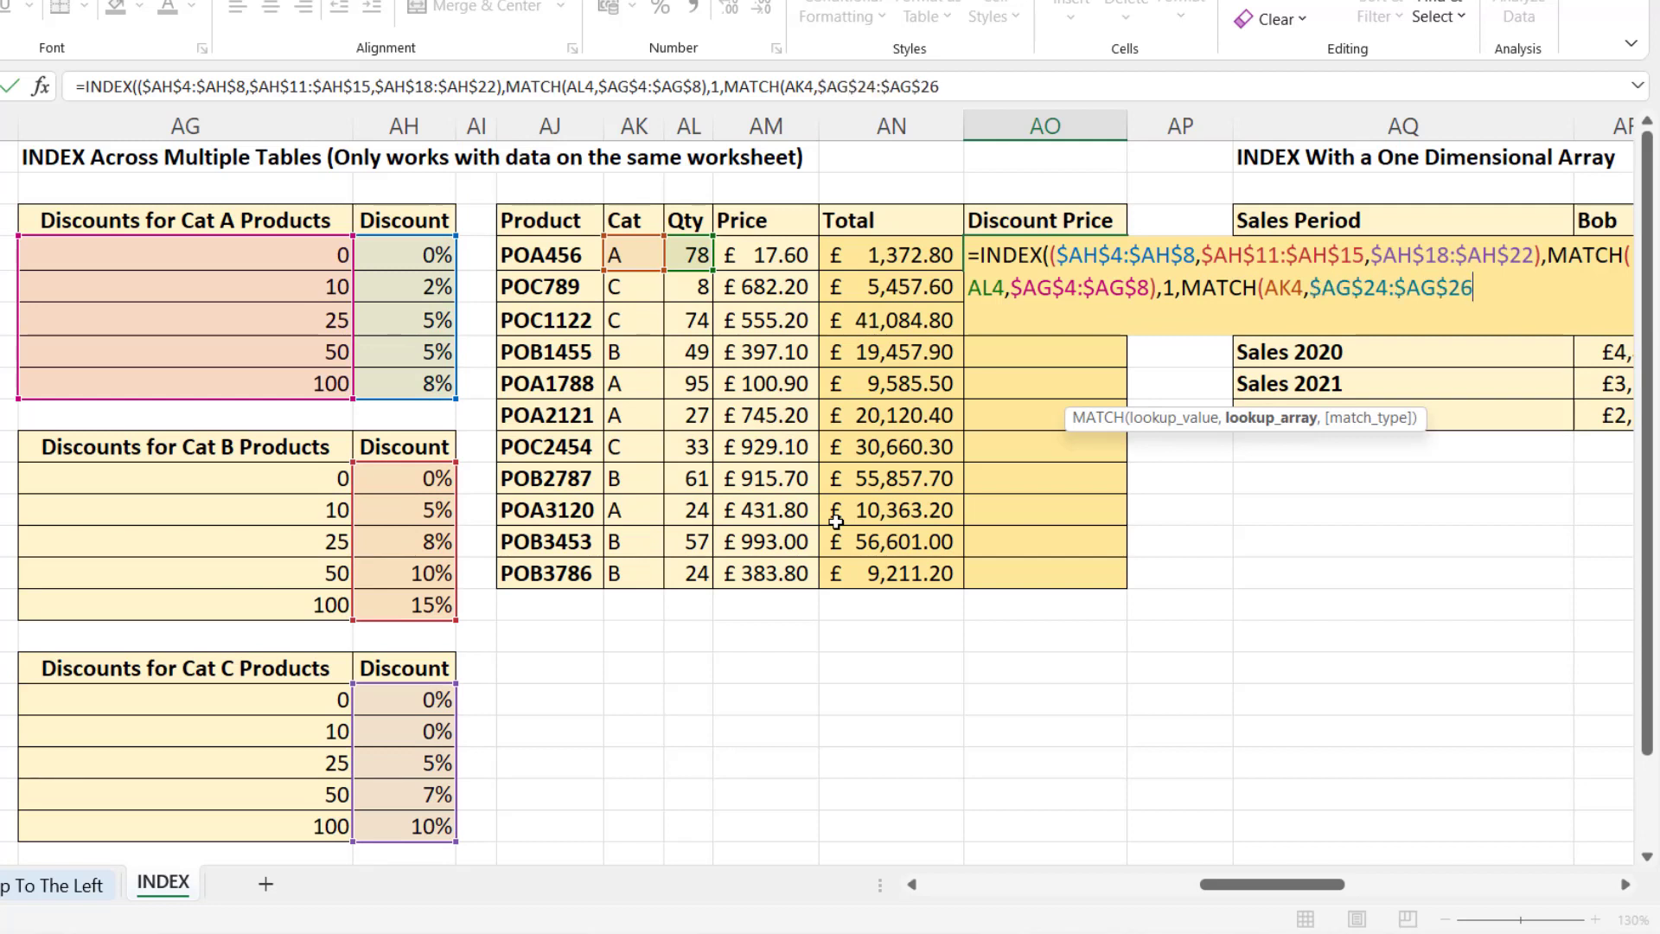
pyautogui.write(',0')
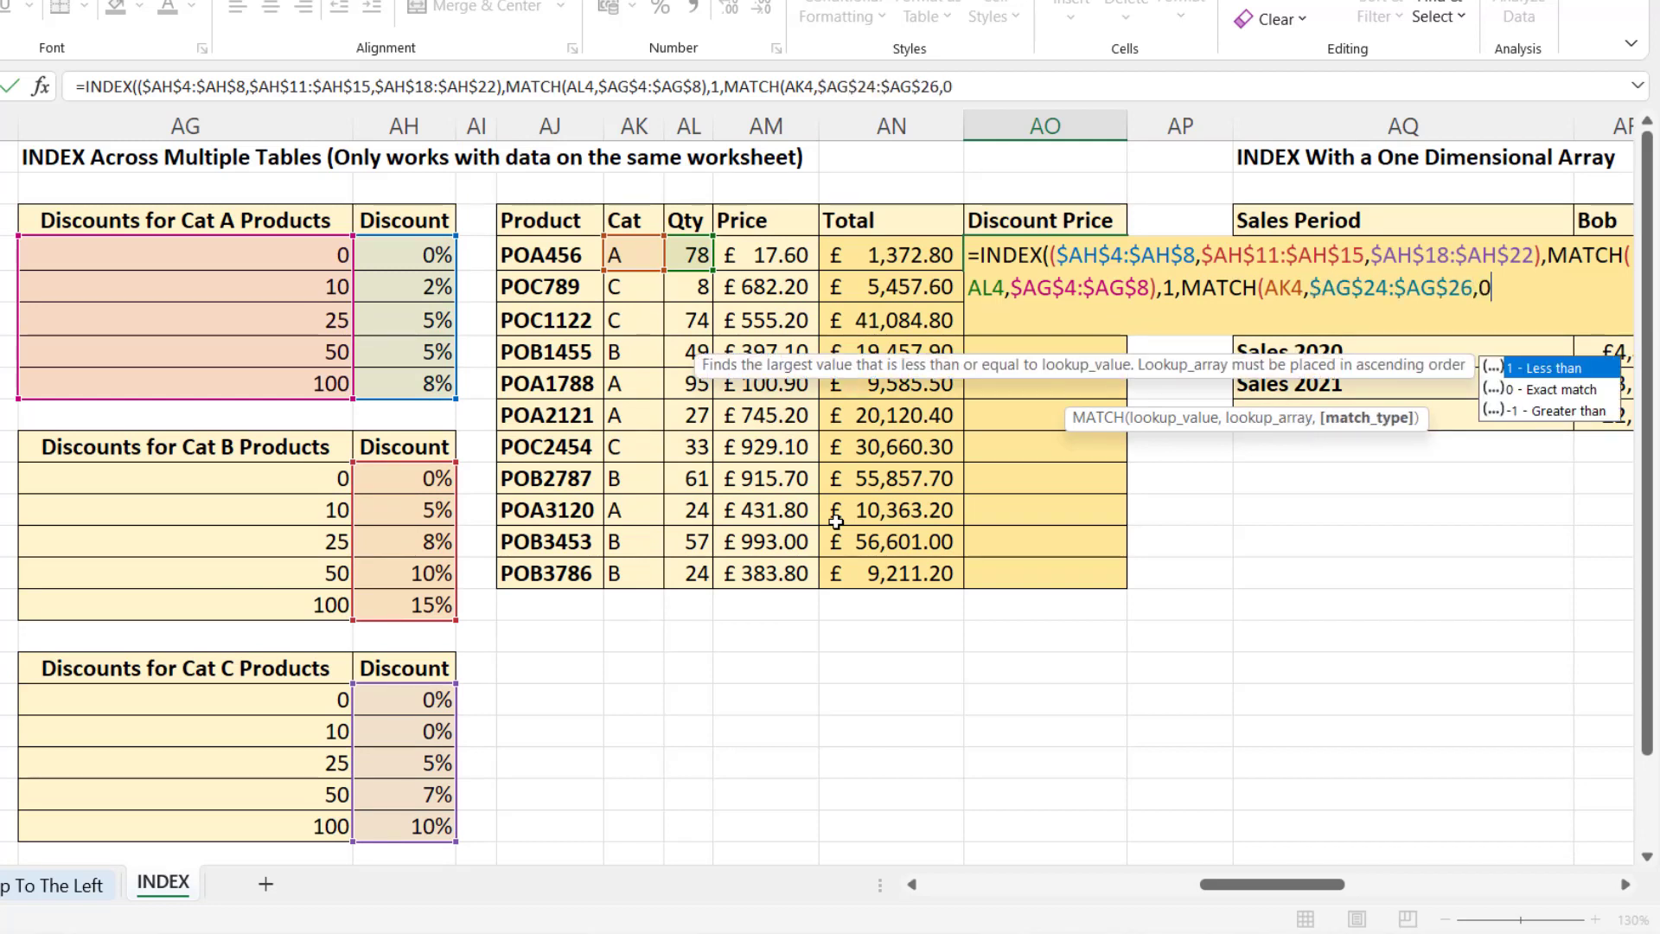
pyautogui.write('))')
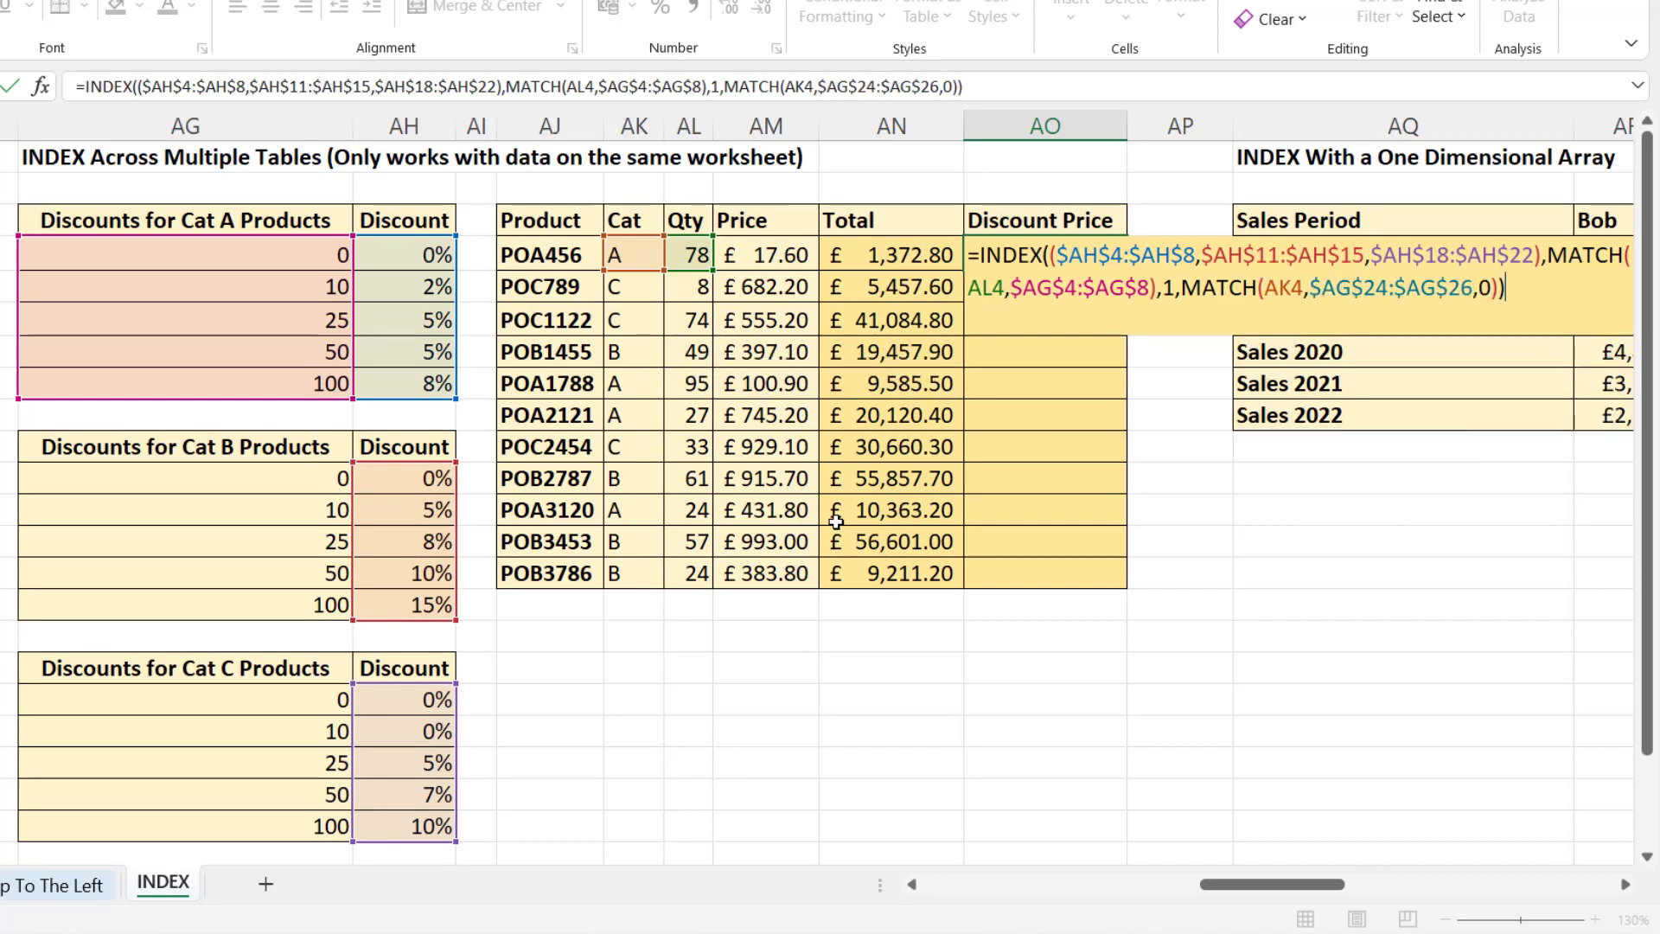
# Commit the INDEX formula in AO4 and fill it down the Discount Price column.
pyautogui.press('Return')
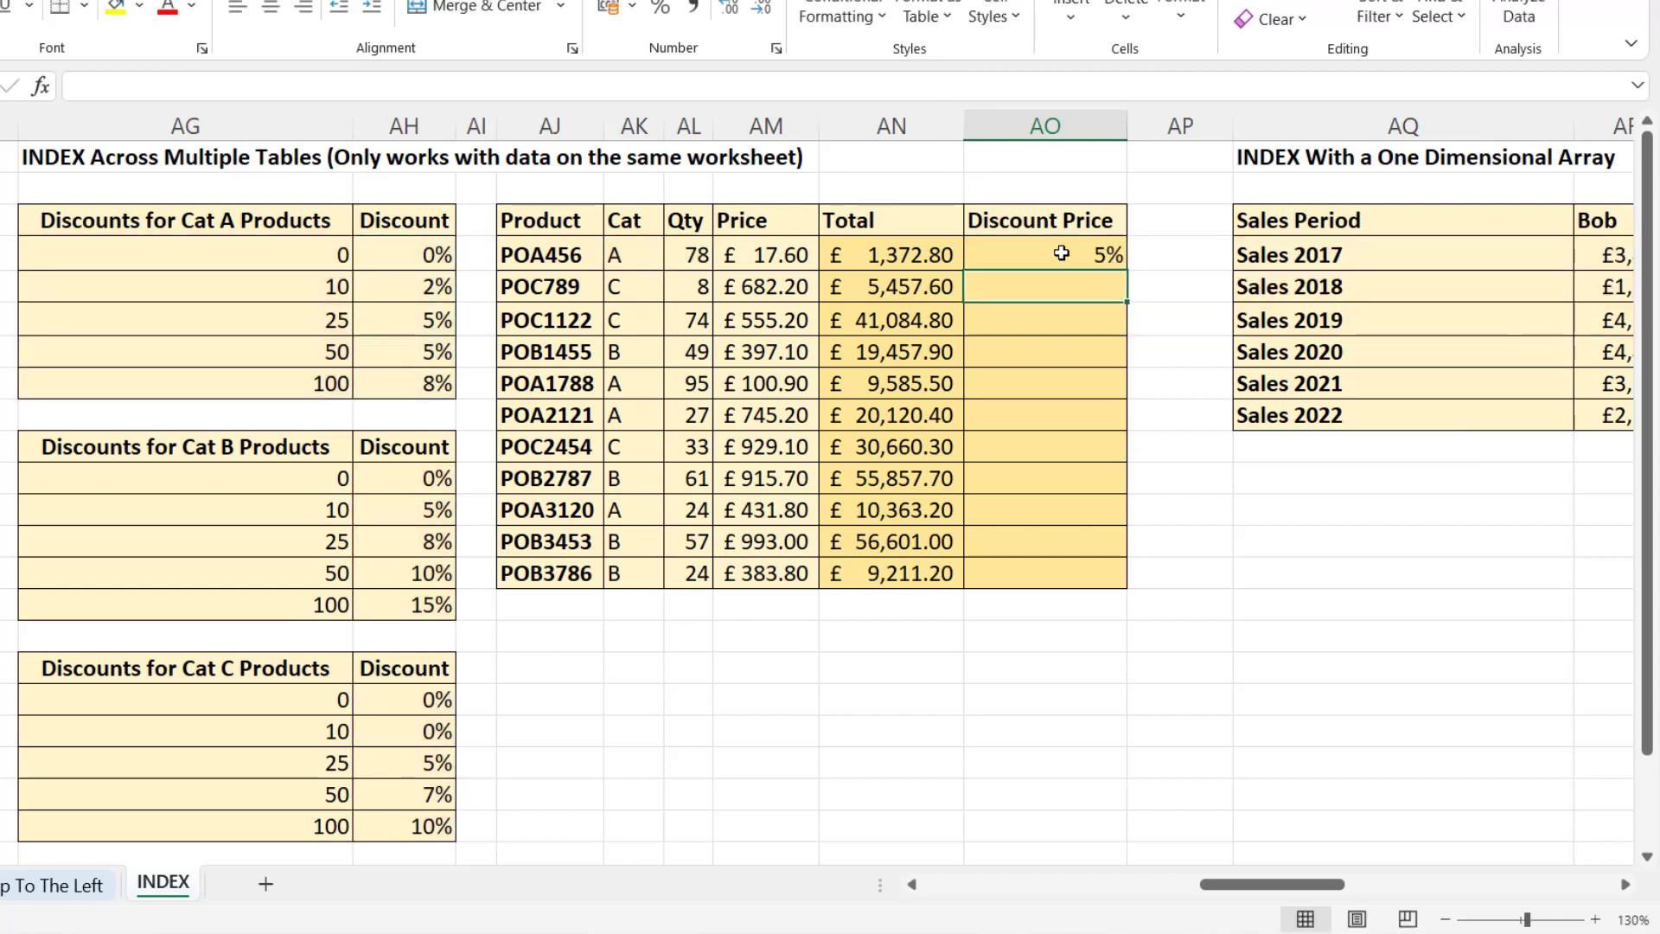
pyautogui.click(1058, 252)
pyautogui.doubleClick(1126, 271)
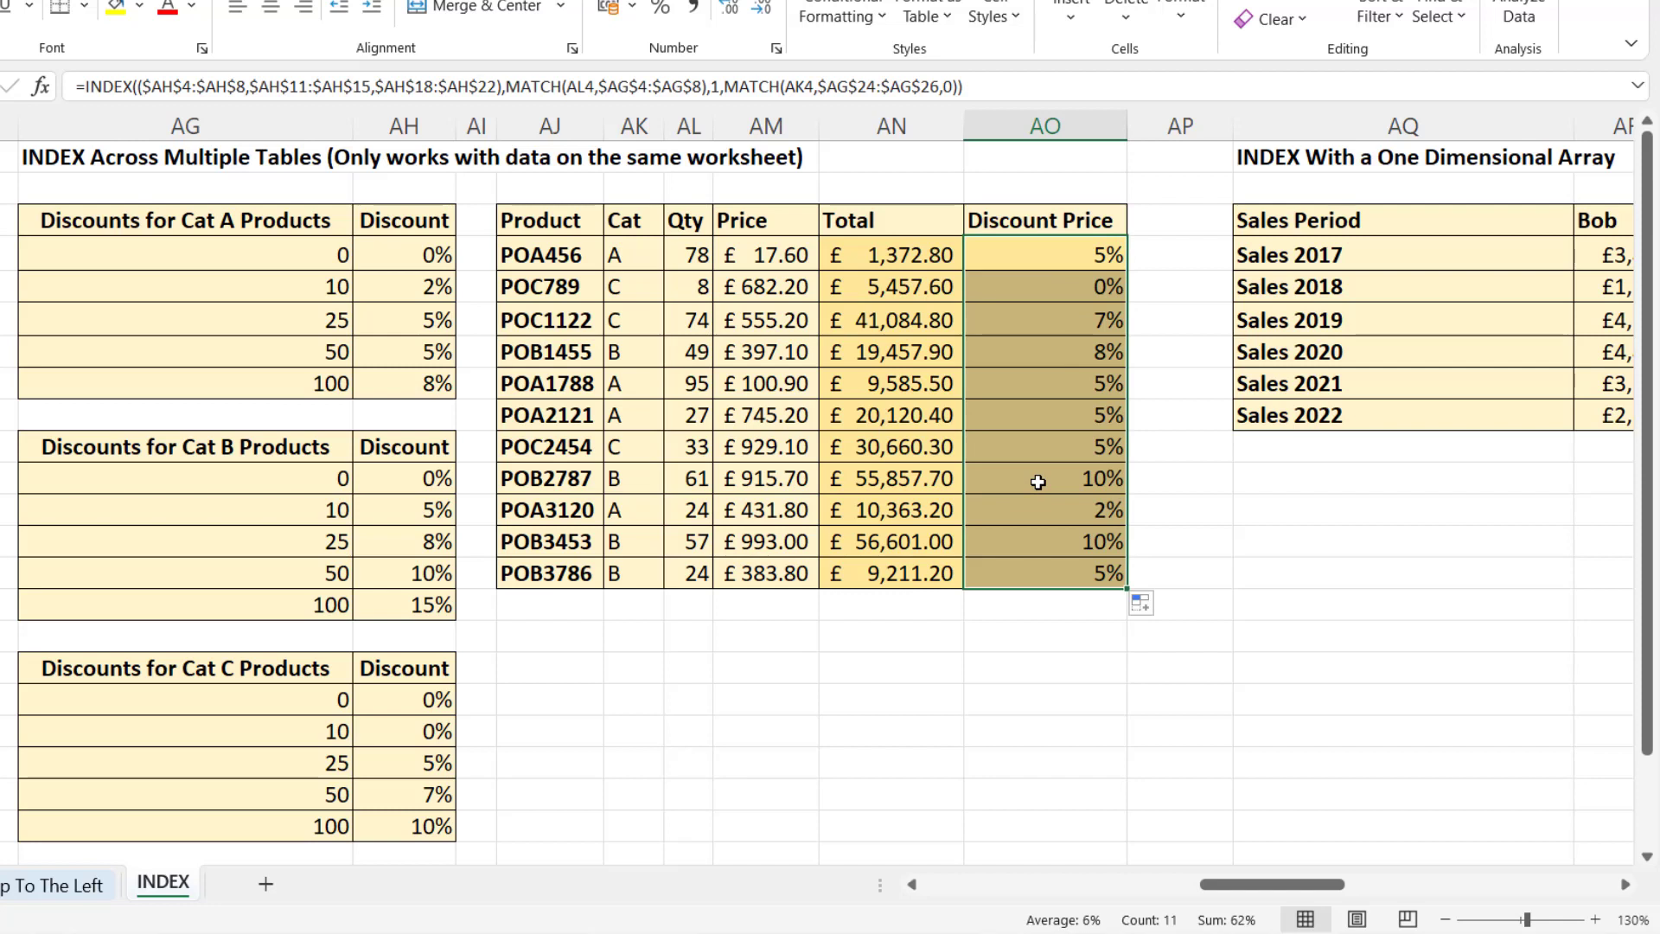
# Edit AO4 to multiply AN4 by (1-INDEX(...)) around the existing lookup, and format the cell as Currency.
pyautogui.doubleClick(1060, 255)
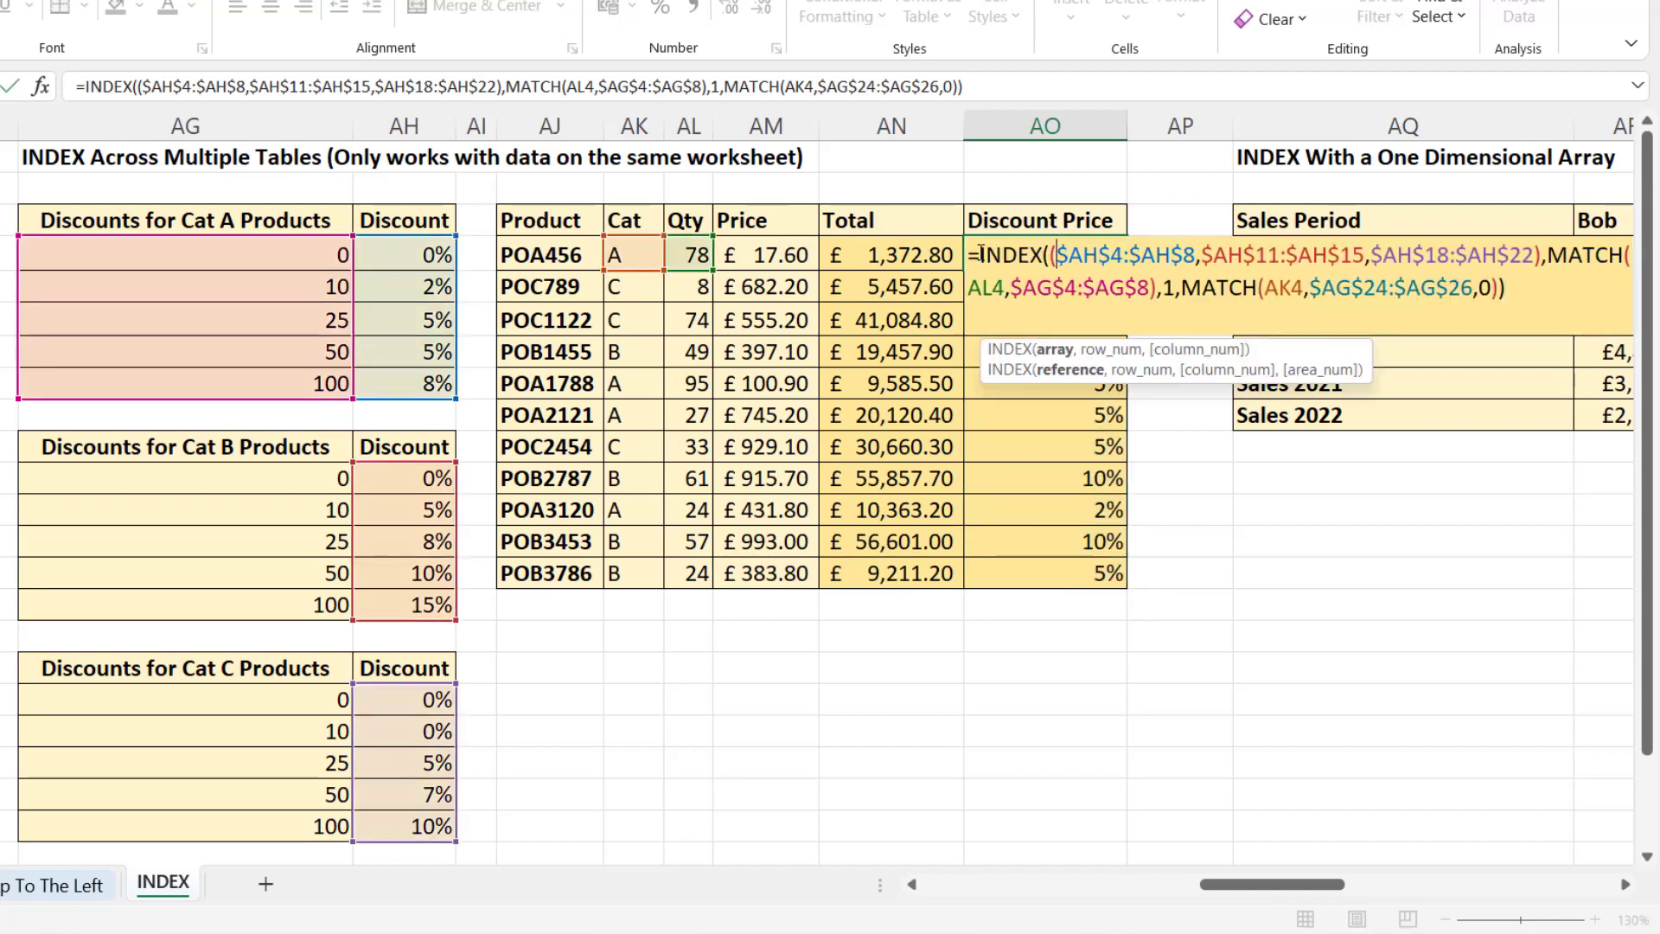
pyautogui.click(979, 255)
pyautogui.click(904, 256)
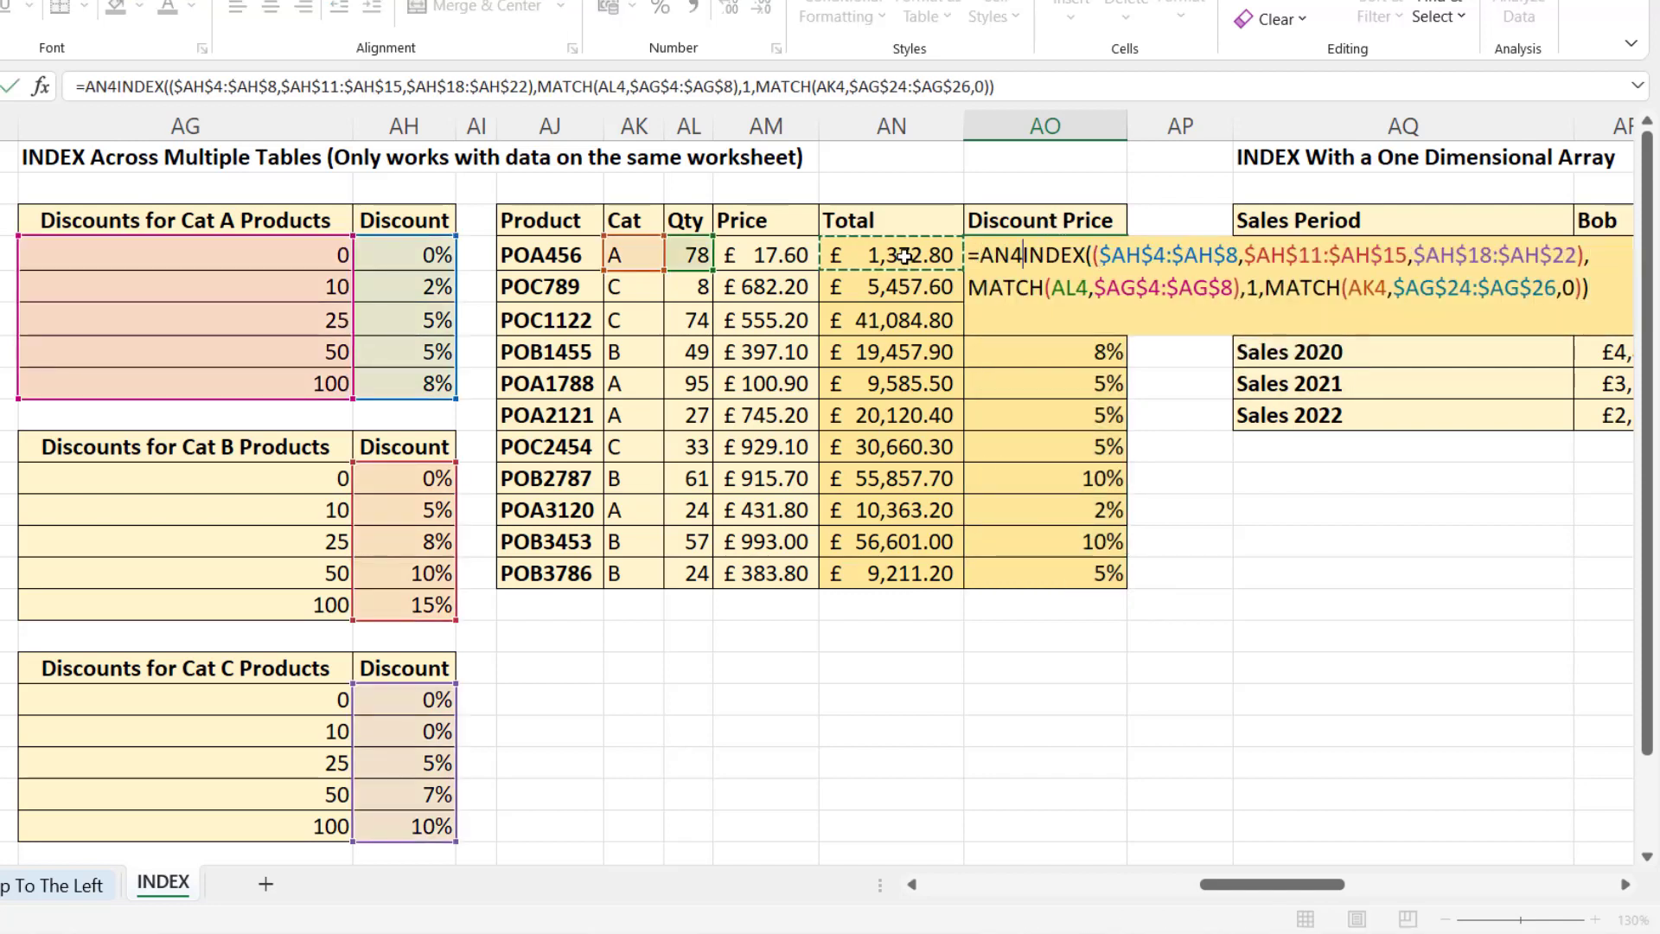
pyautogui.write('*(1-')
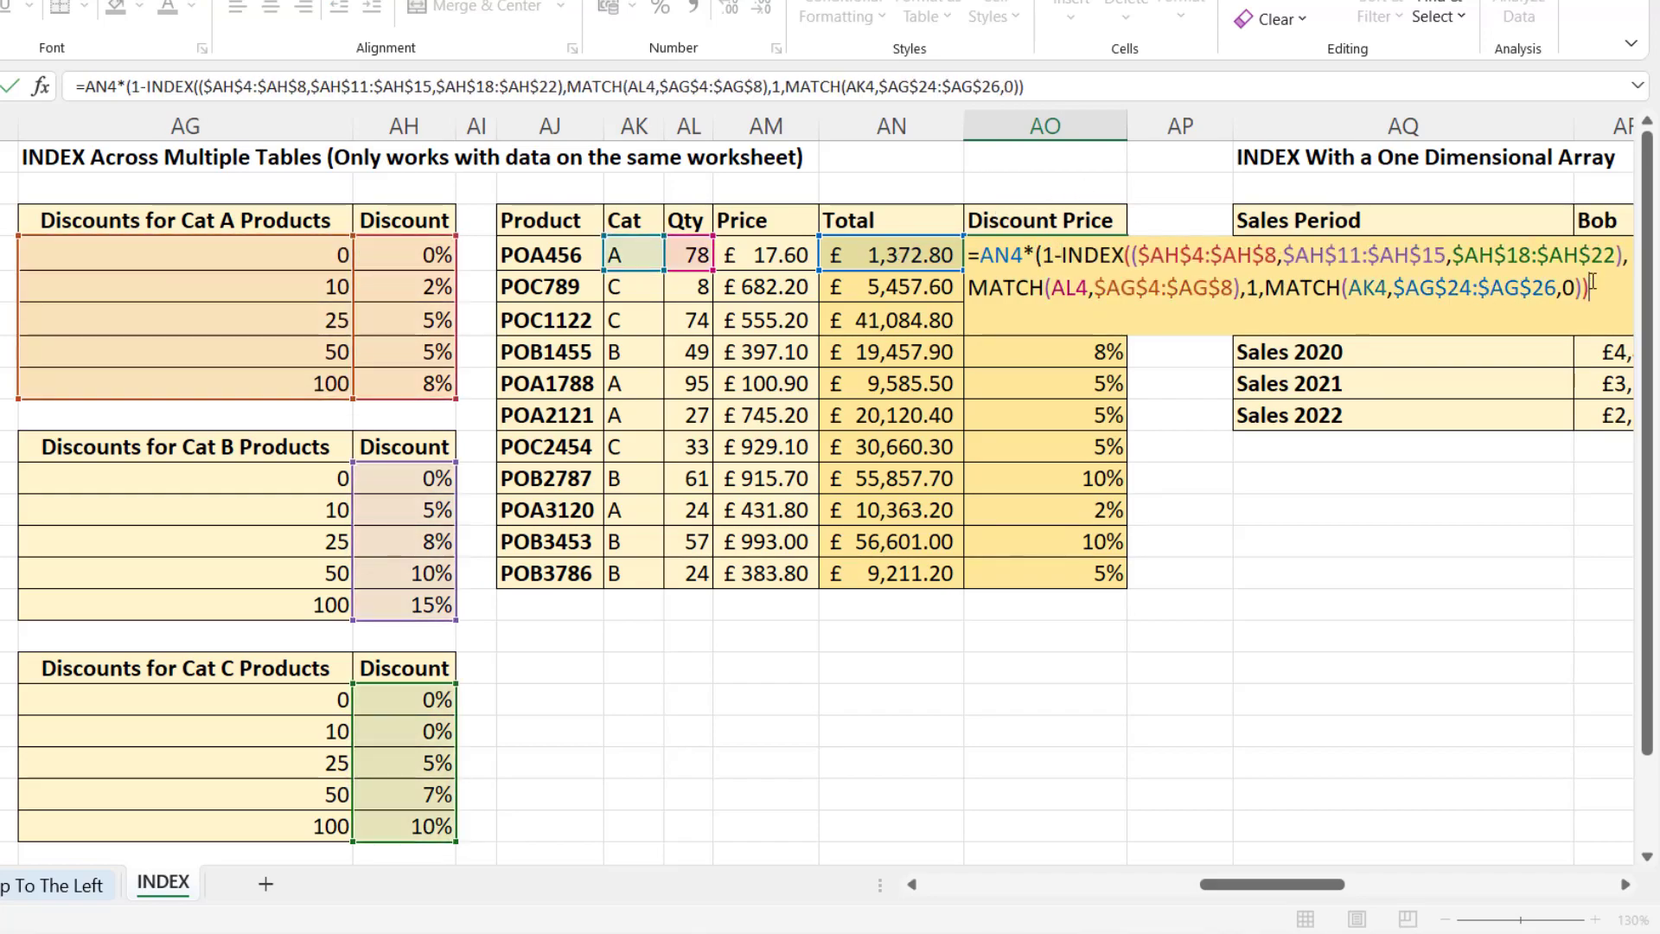
pyautogui.press('Return')
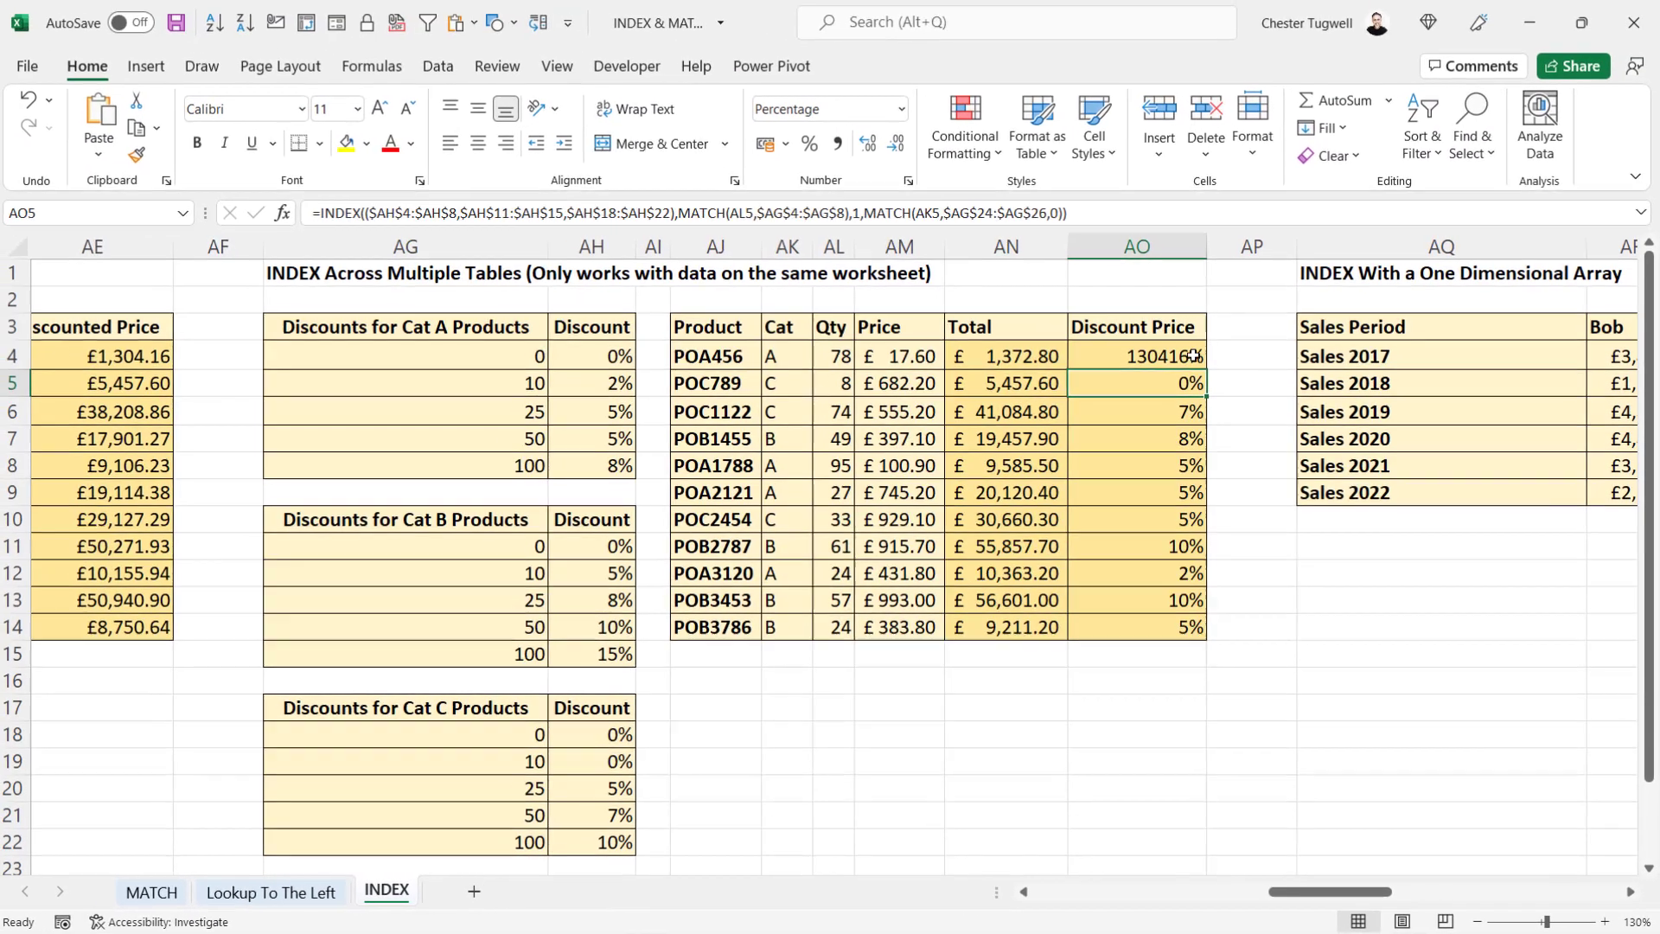
pyautogui.click(905, 112)
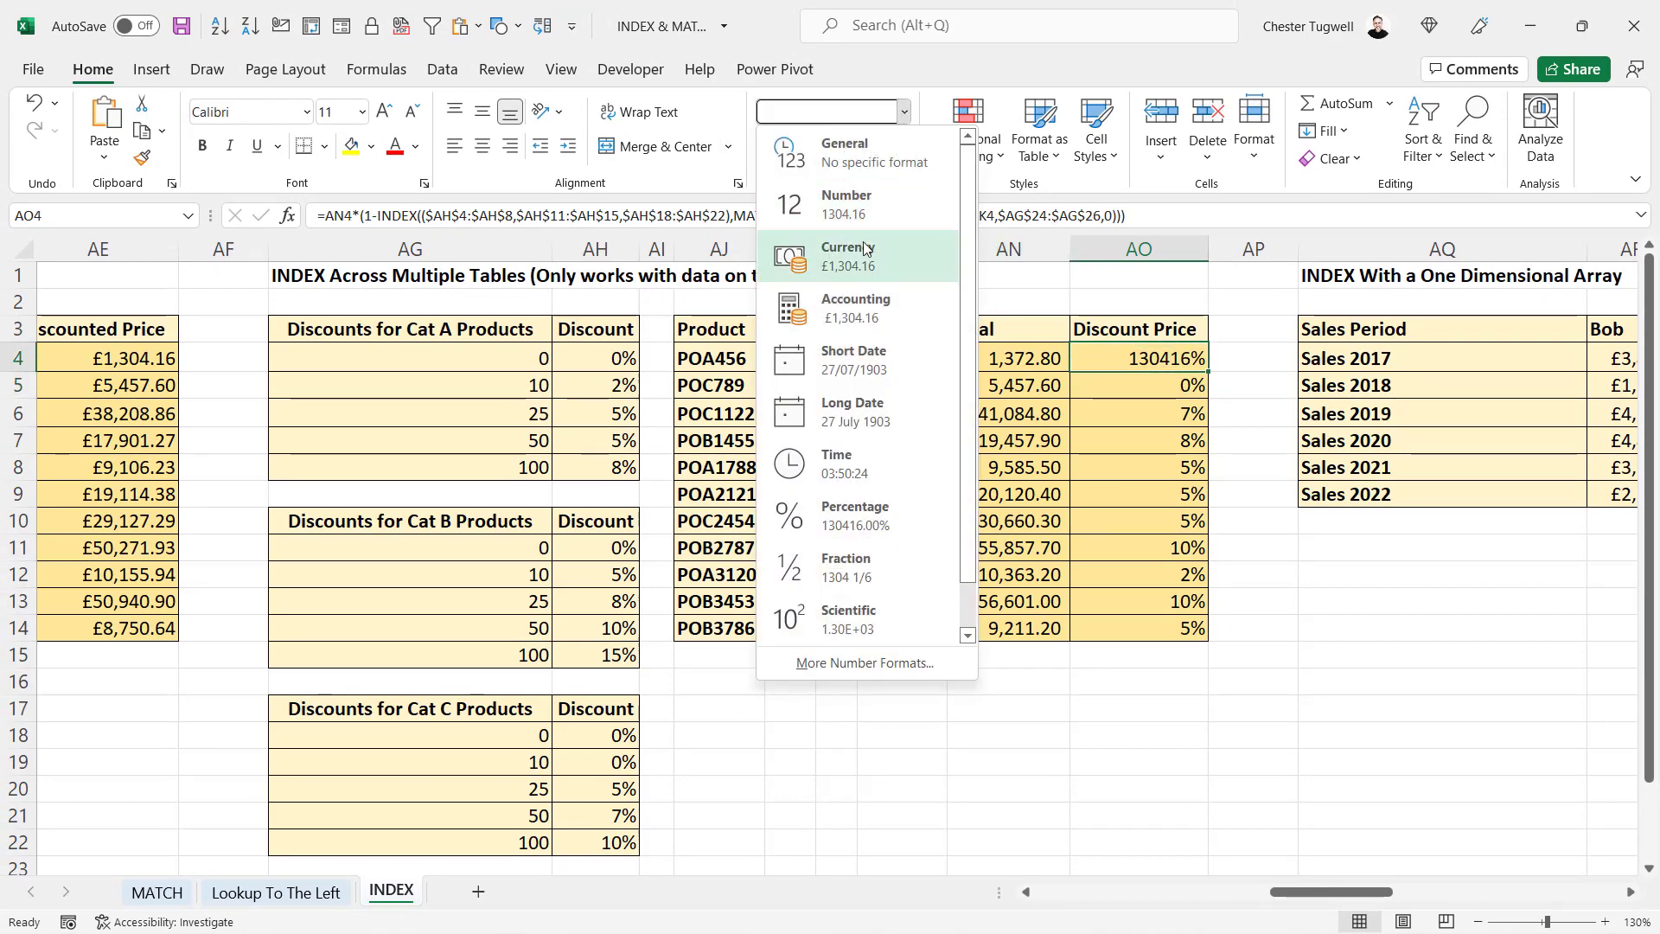
pyautogui.click(830, 159)
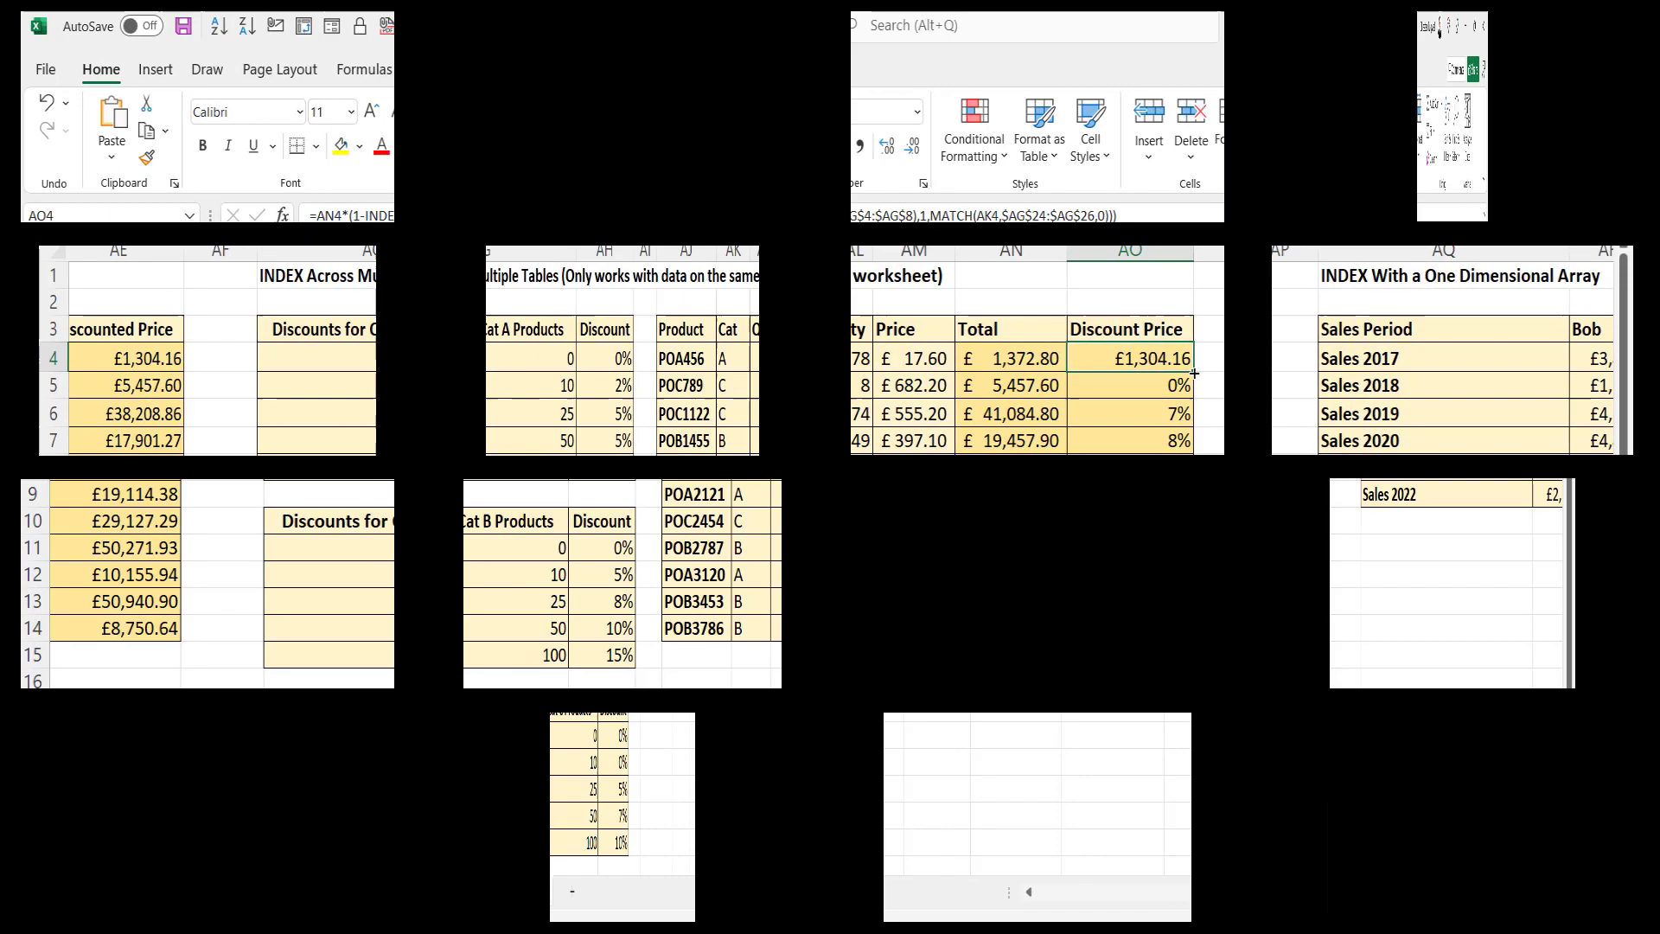
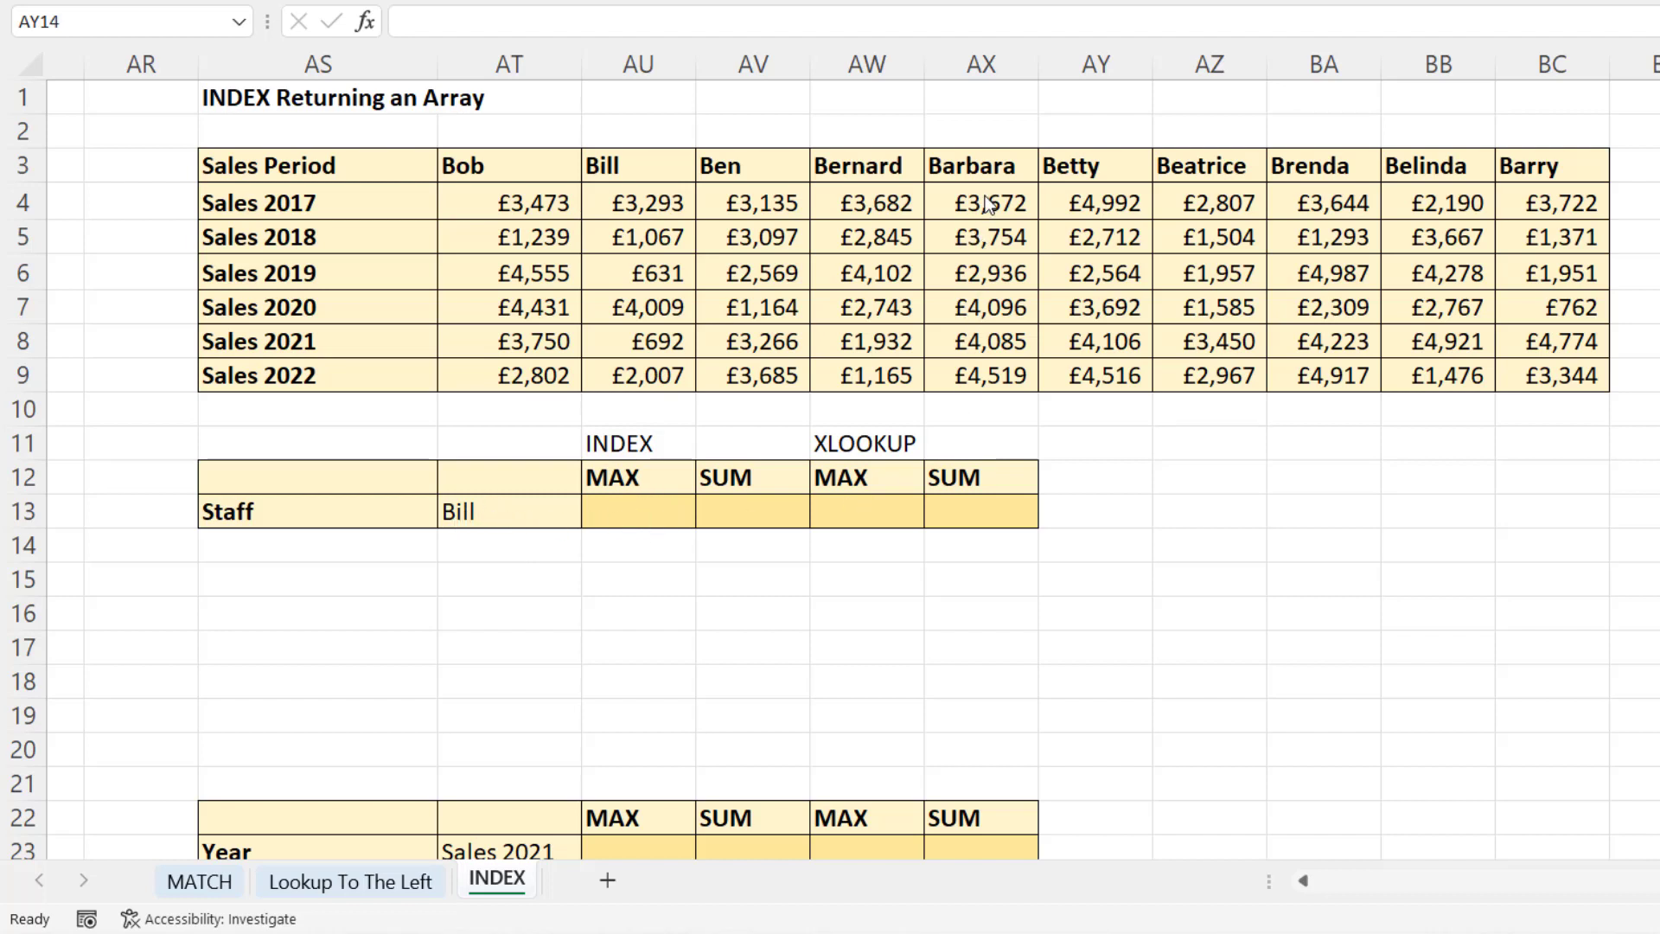
# Begin an INDEX formula in AU13 with the sales figures AT4:BC9 as the array and 0 as the row number.
pyautogui.click(651, 515)
pyautogui.write('=I')
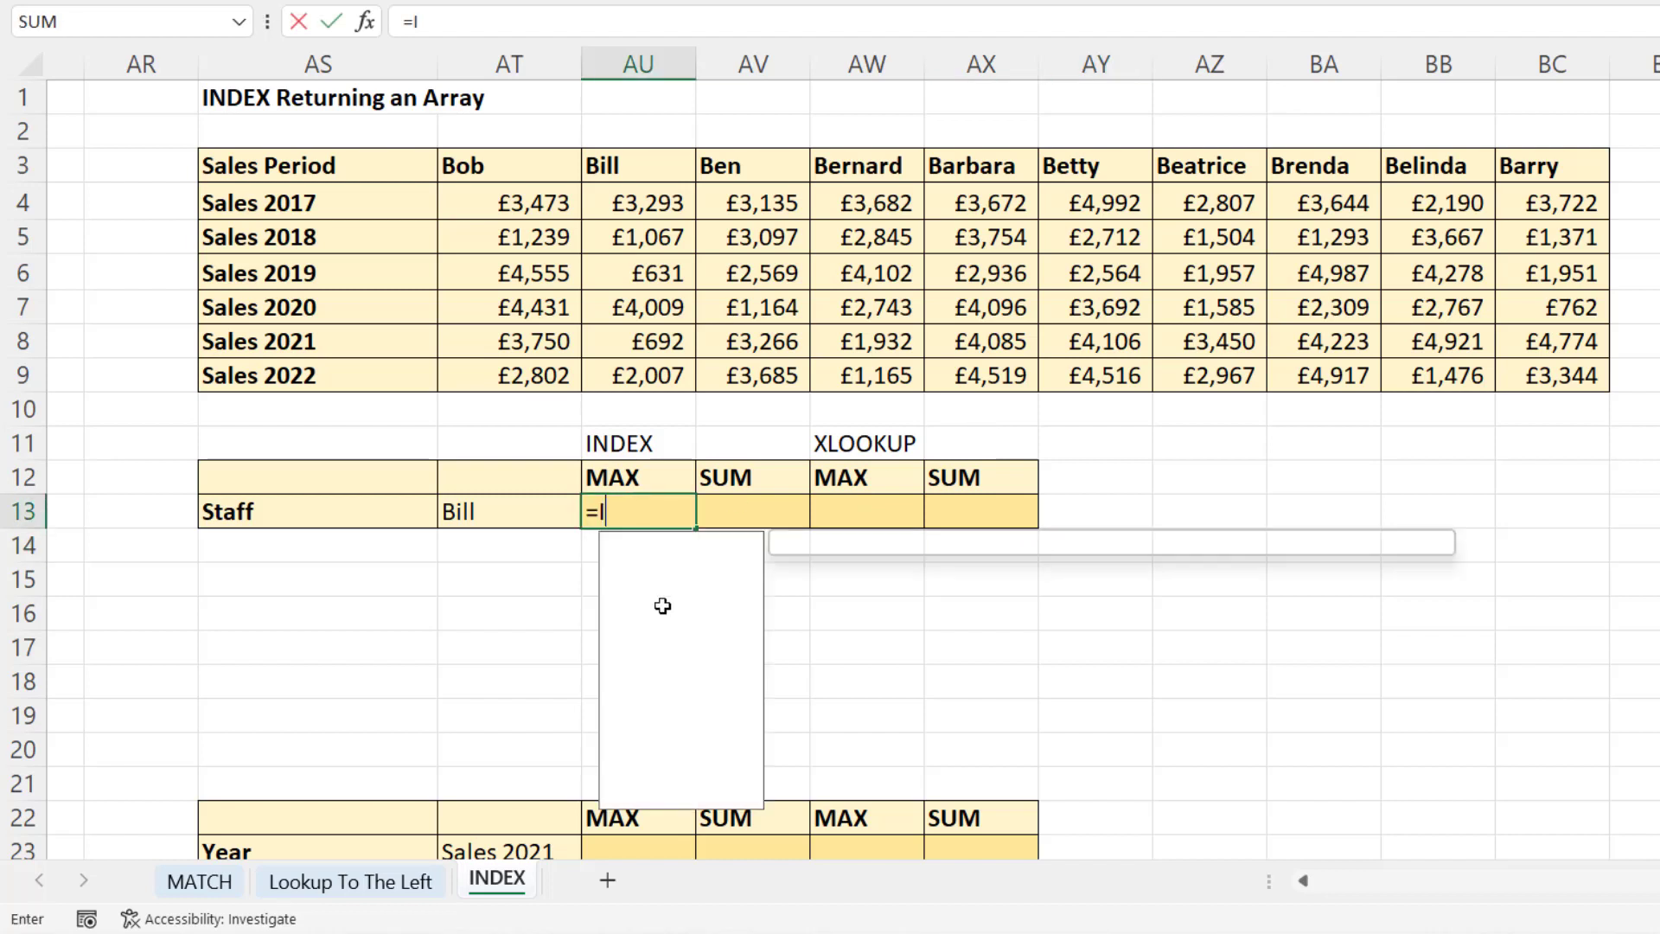
pyautogui.write('NDEX(')
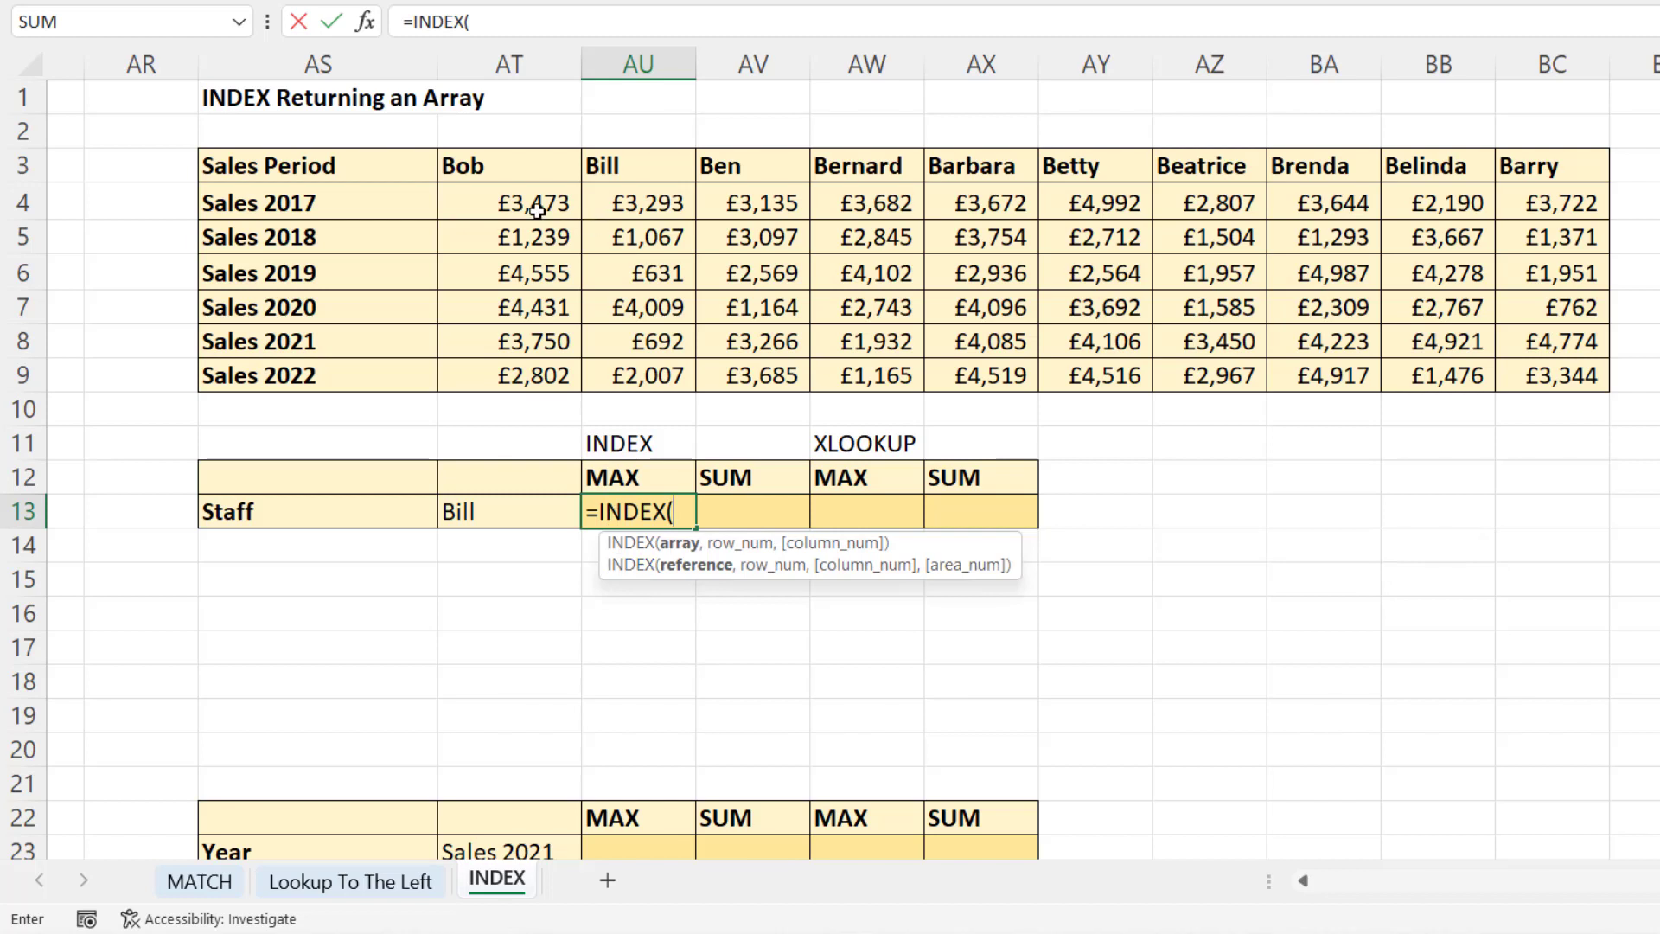
pyautogui.moveTo(537, 207); pyautogui.dragTo(1566, 367)
pyautogui.write(',0')
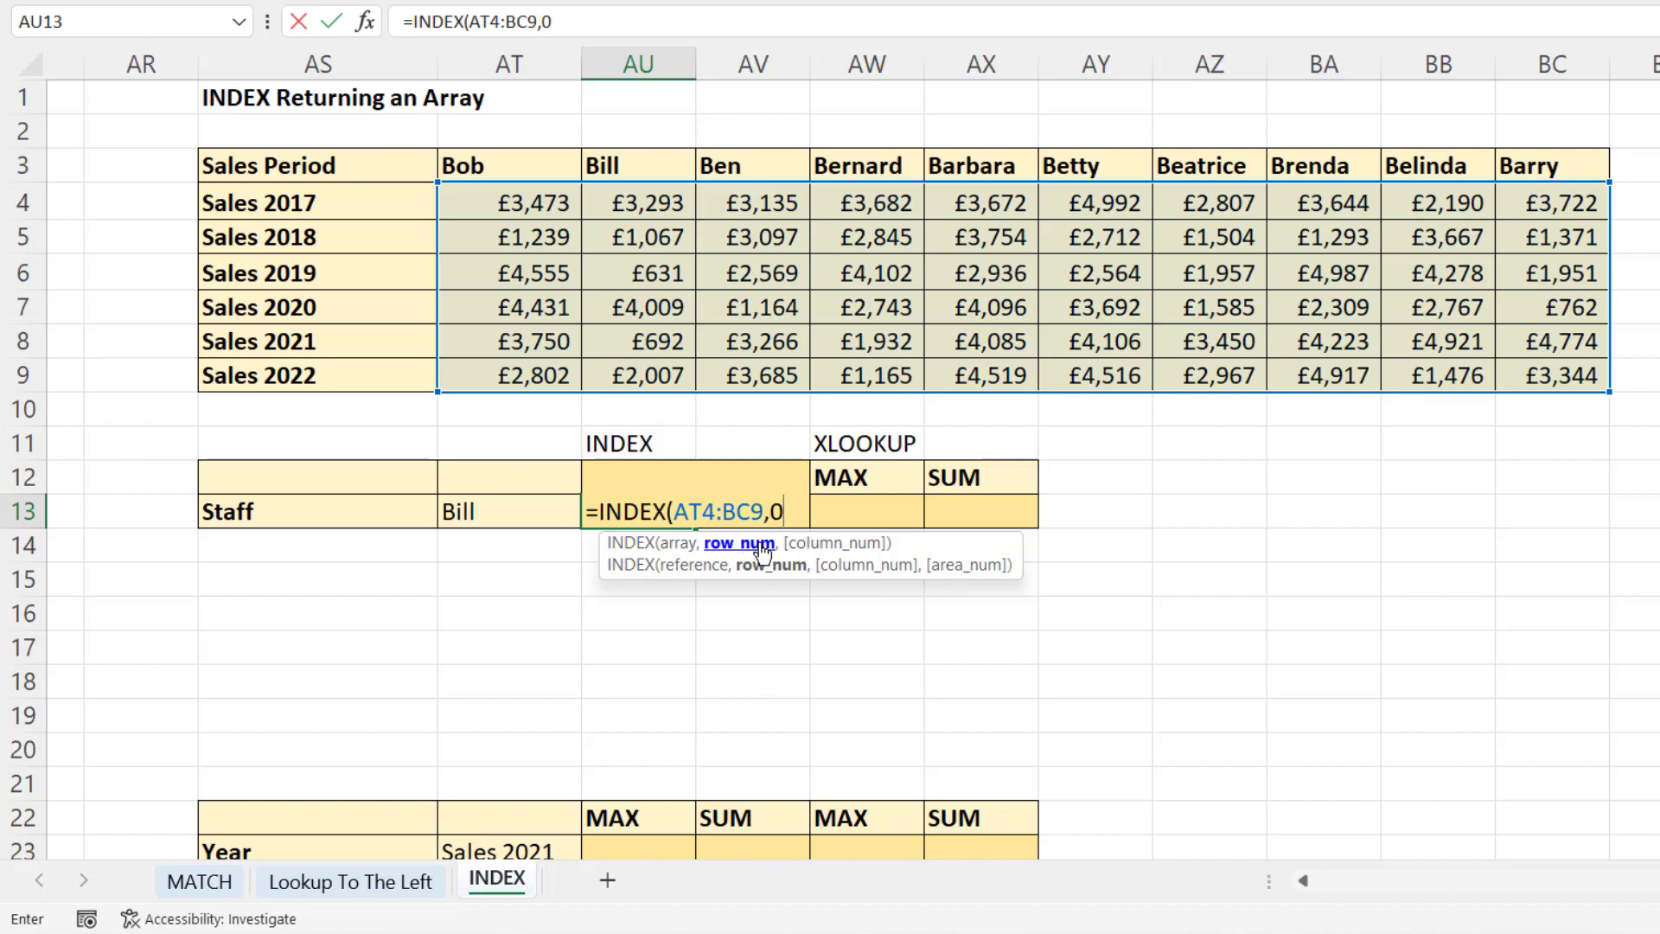
pyautogui.write(',')
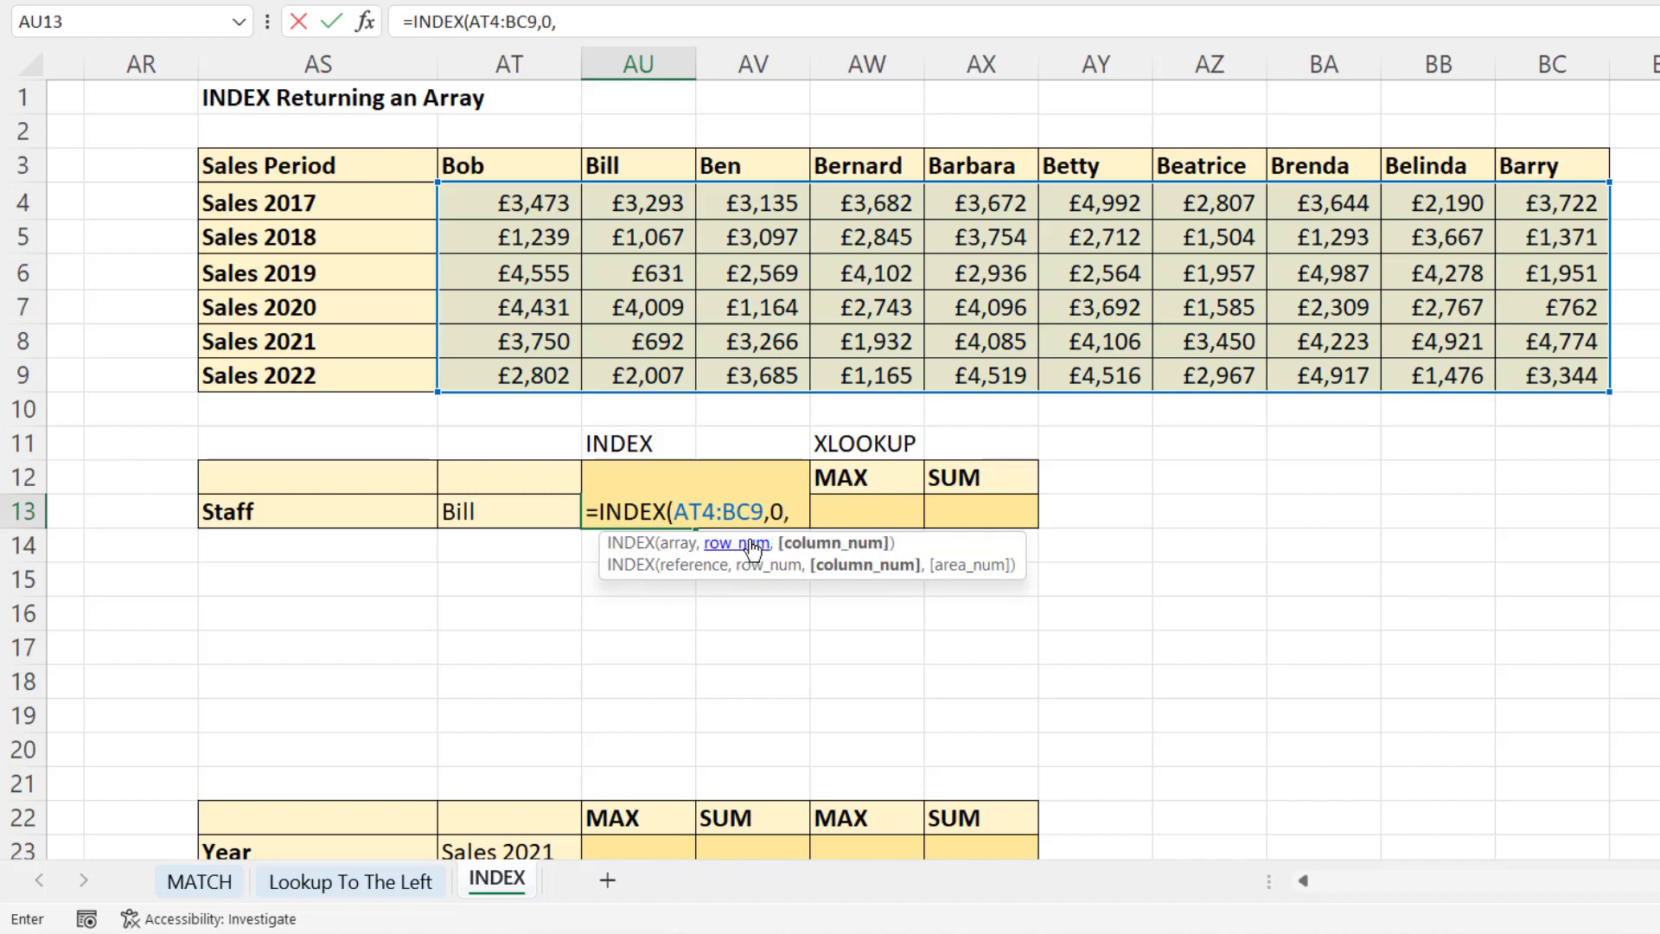
# Supply the column number with MATCH(AT13,AT3:BC3,0), close the INDEX function and commit the formula in AU13.
pyautogui.write('MATCH')
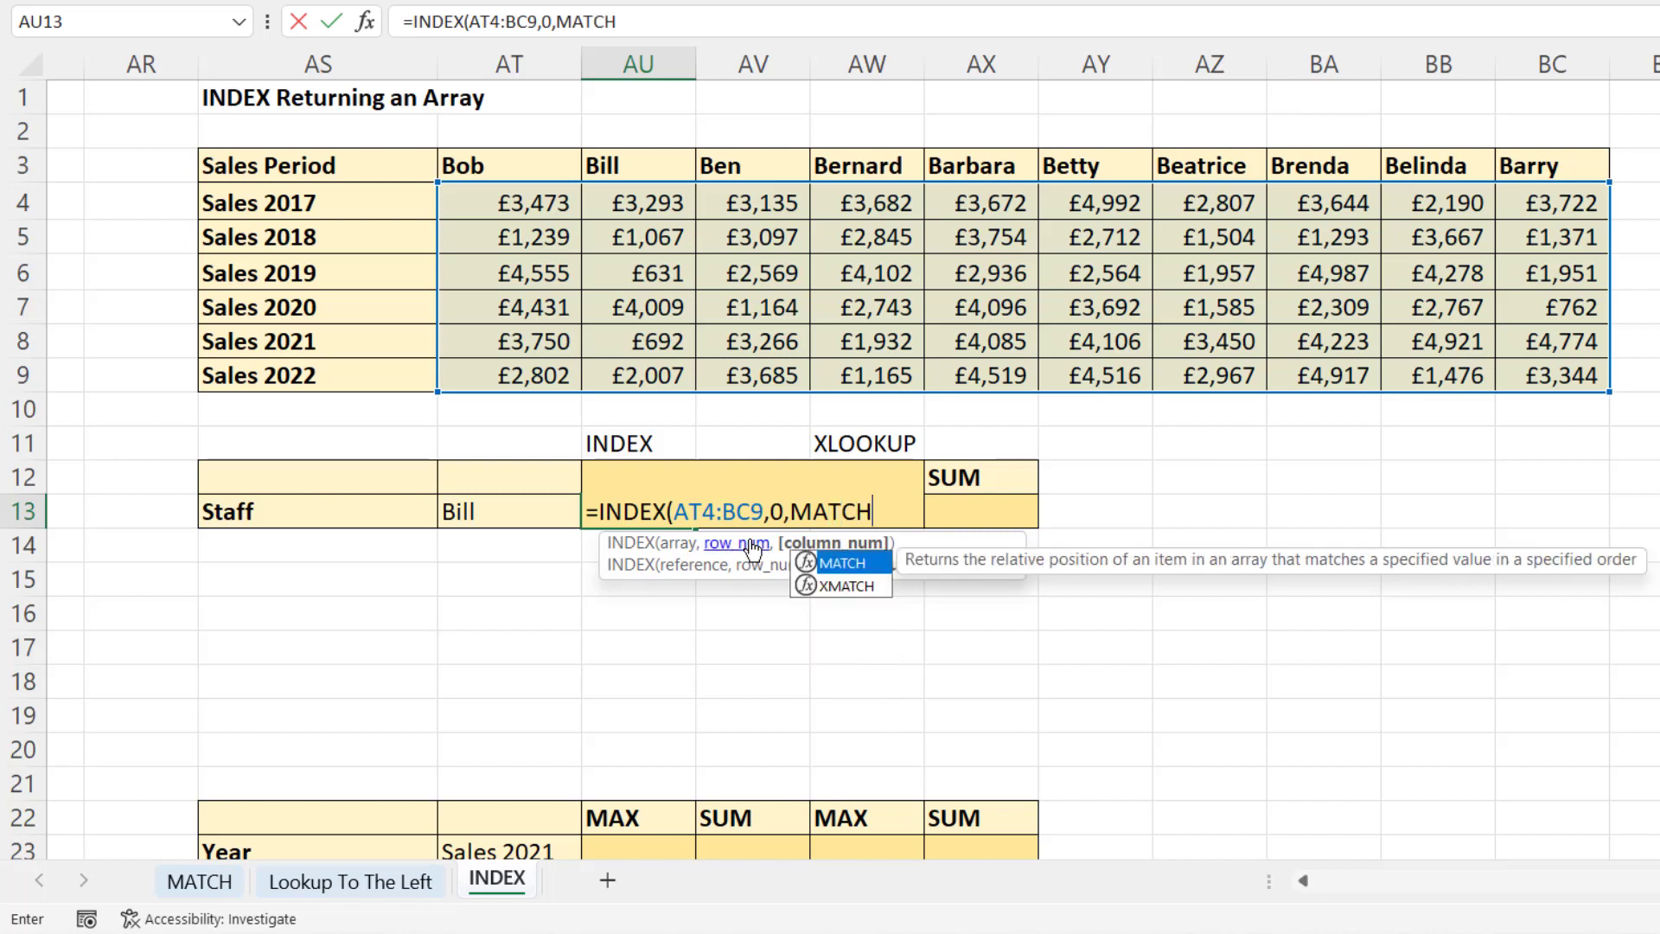
pyautogui.write('(')
pyautogui.click(462, 510)
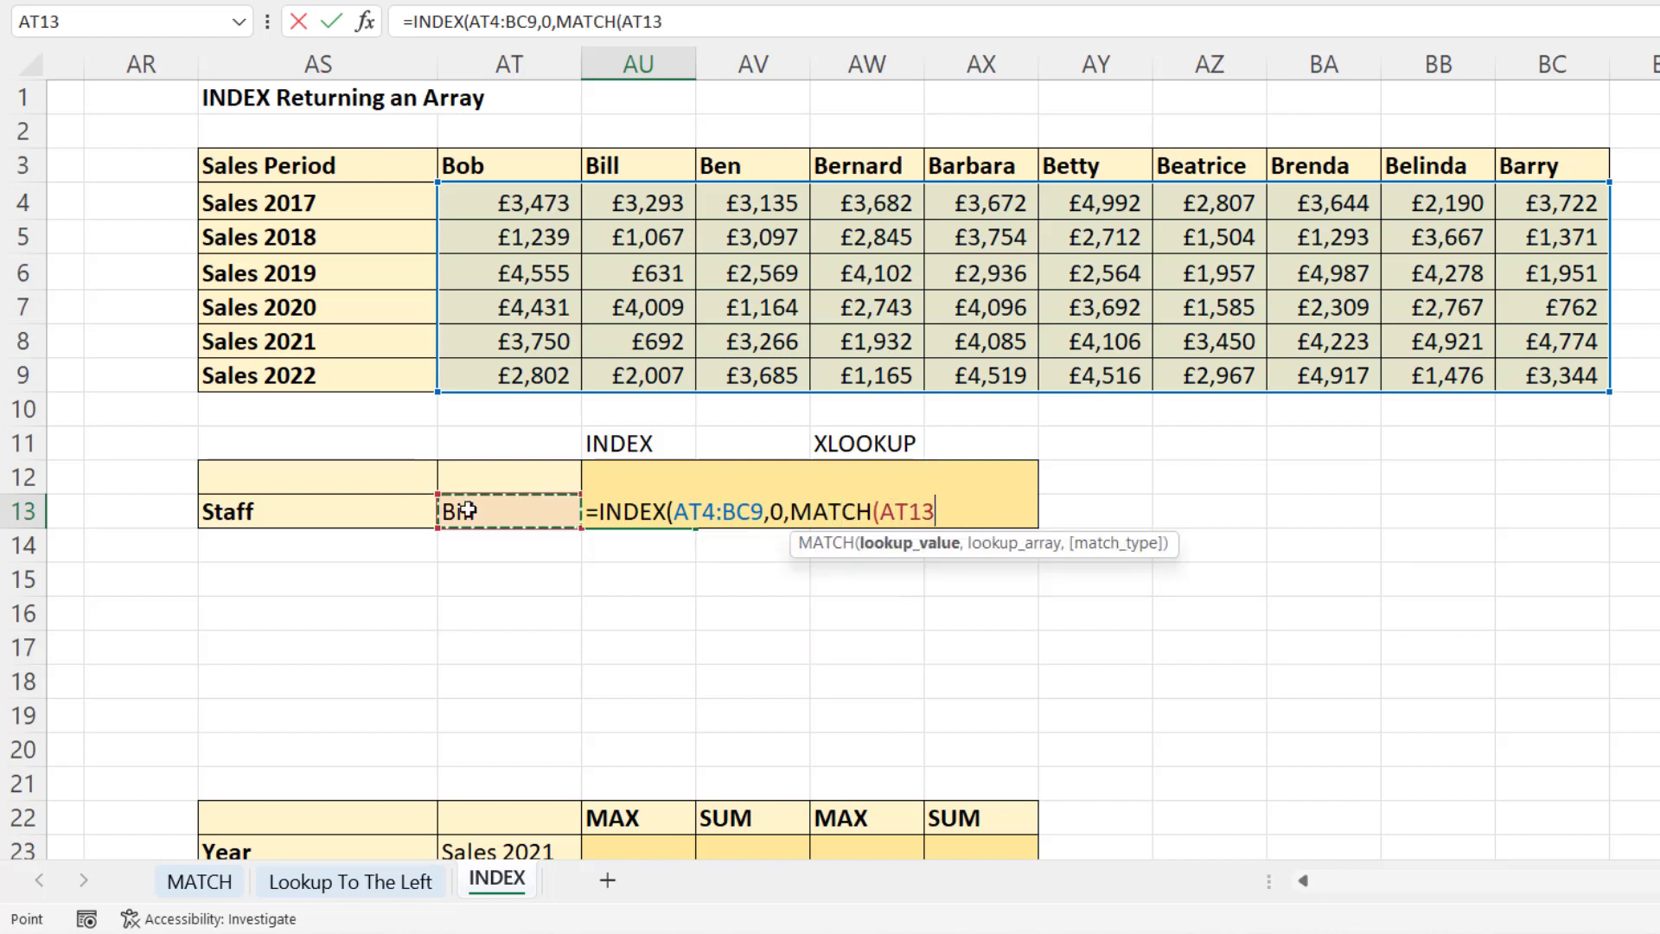
pyautogui.write(',')
pyautogui.moveTo(549, 164); pyautogui.dragTo(1554, 164)
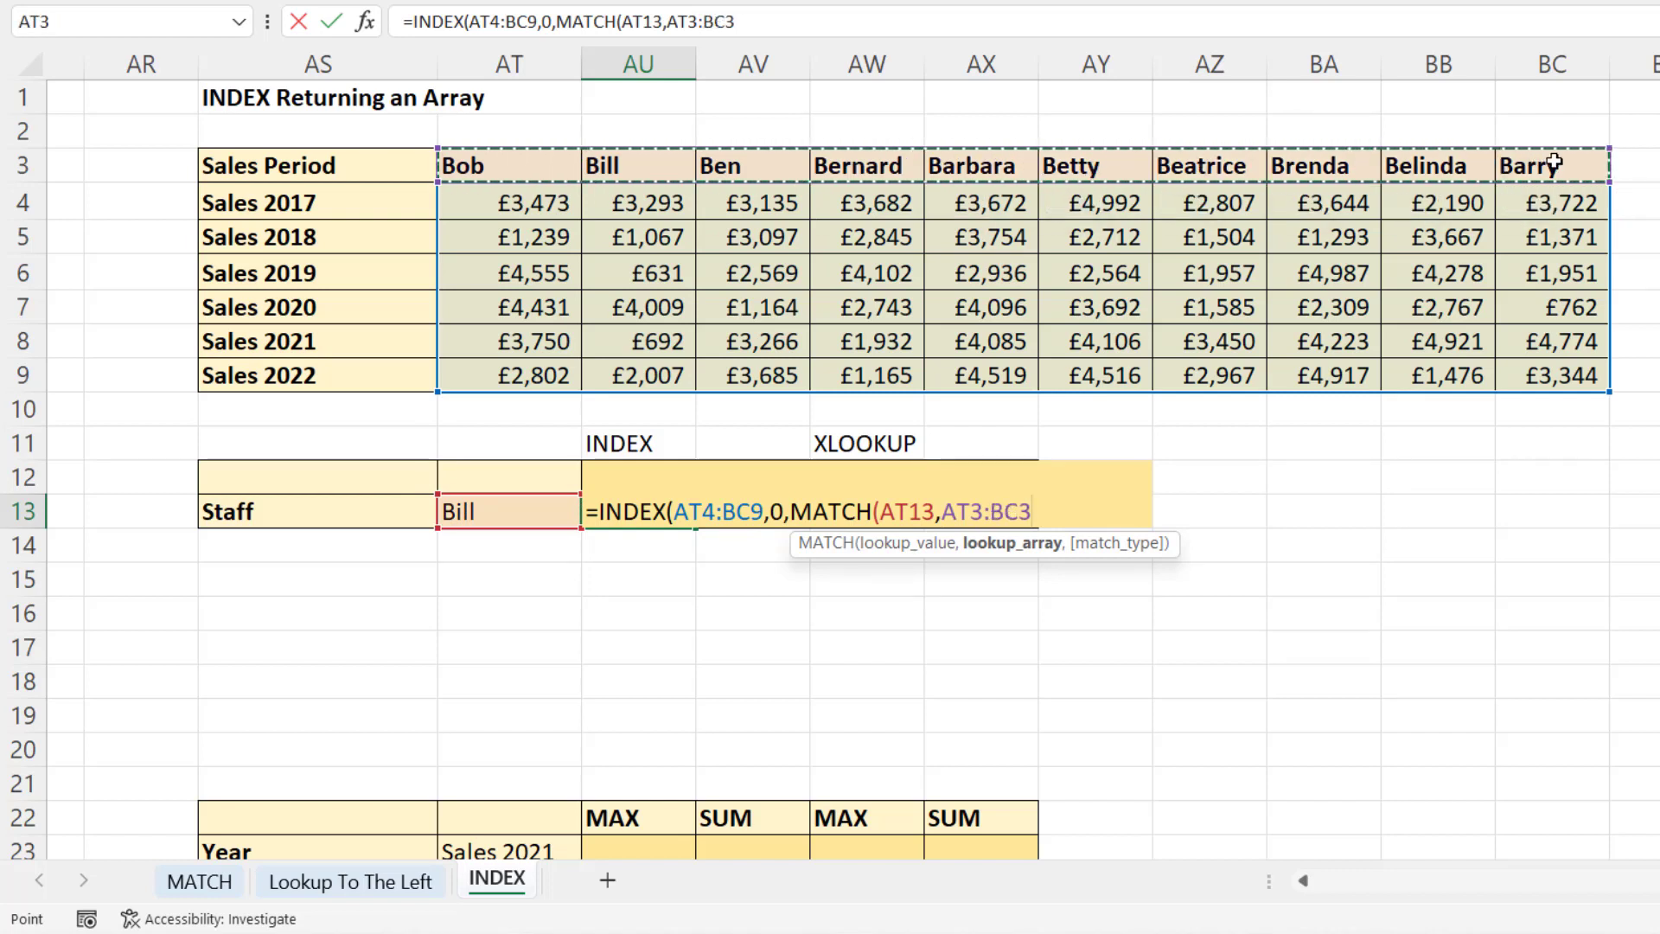
pyautogui.write(',0)')
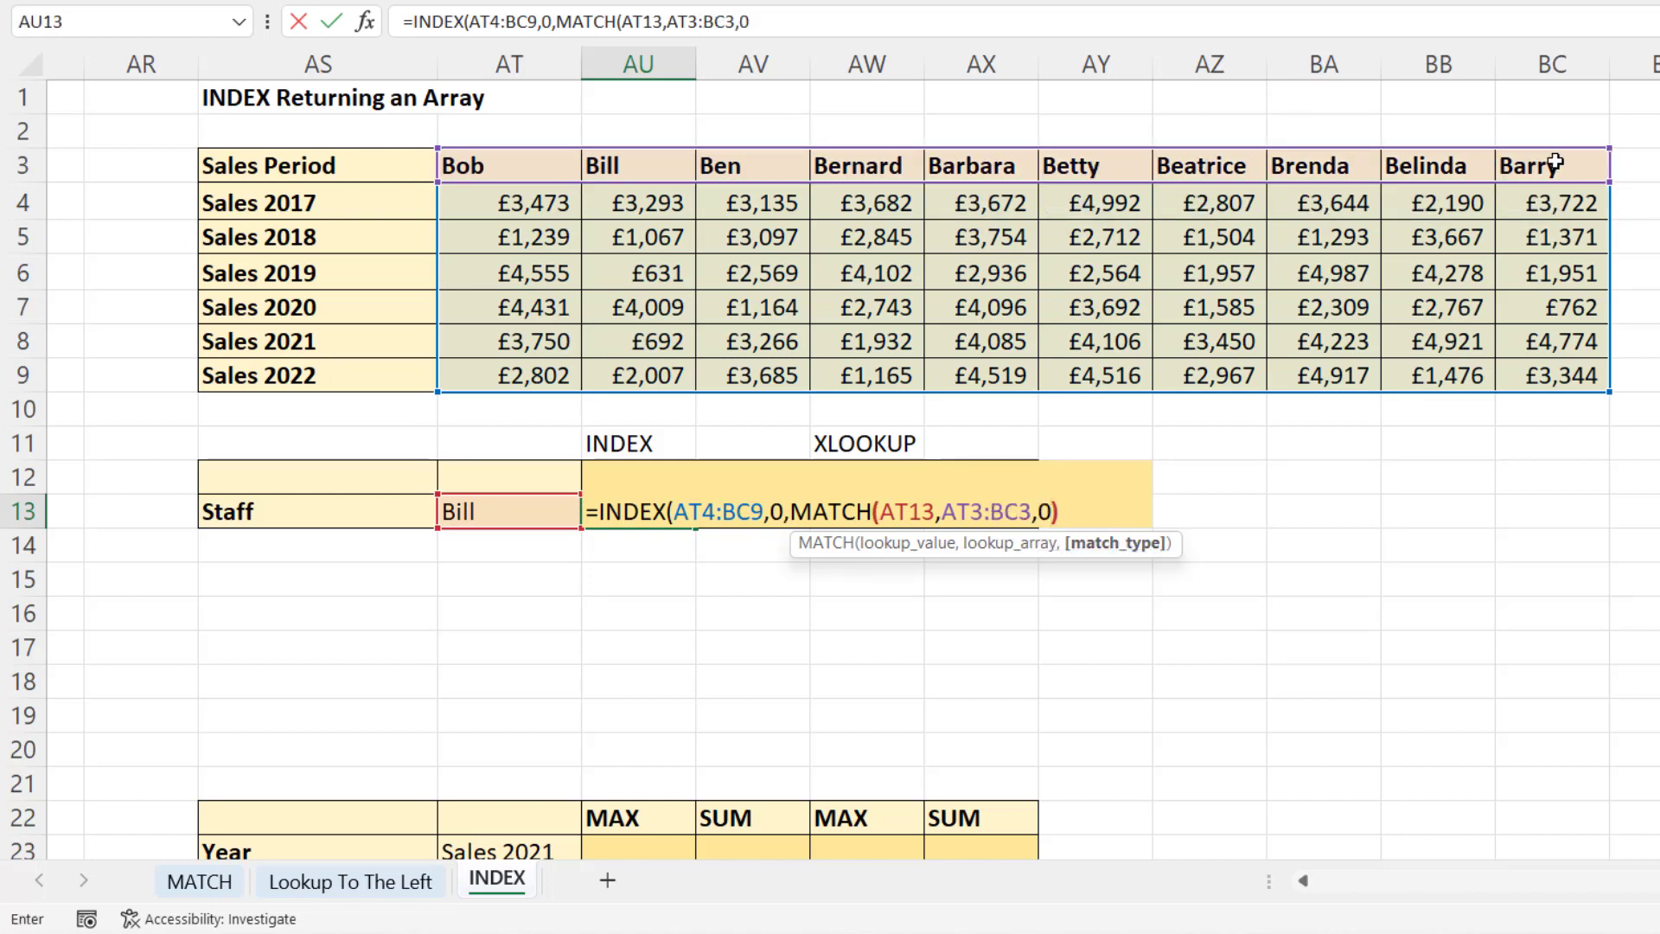
pyautogui.write(')')
pyautogui.press('Return')
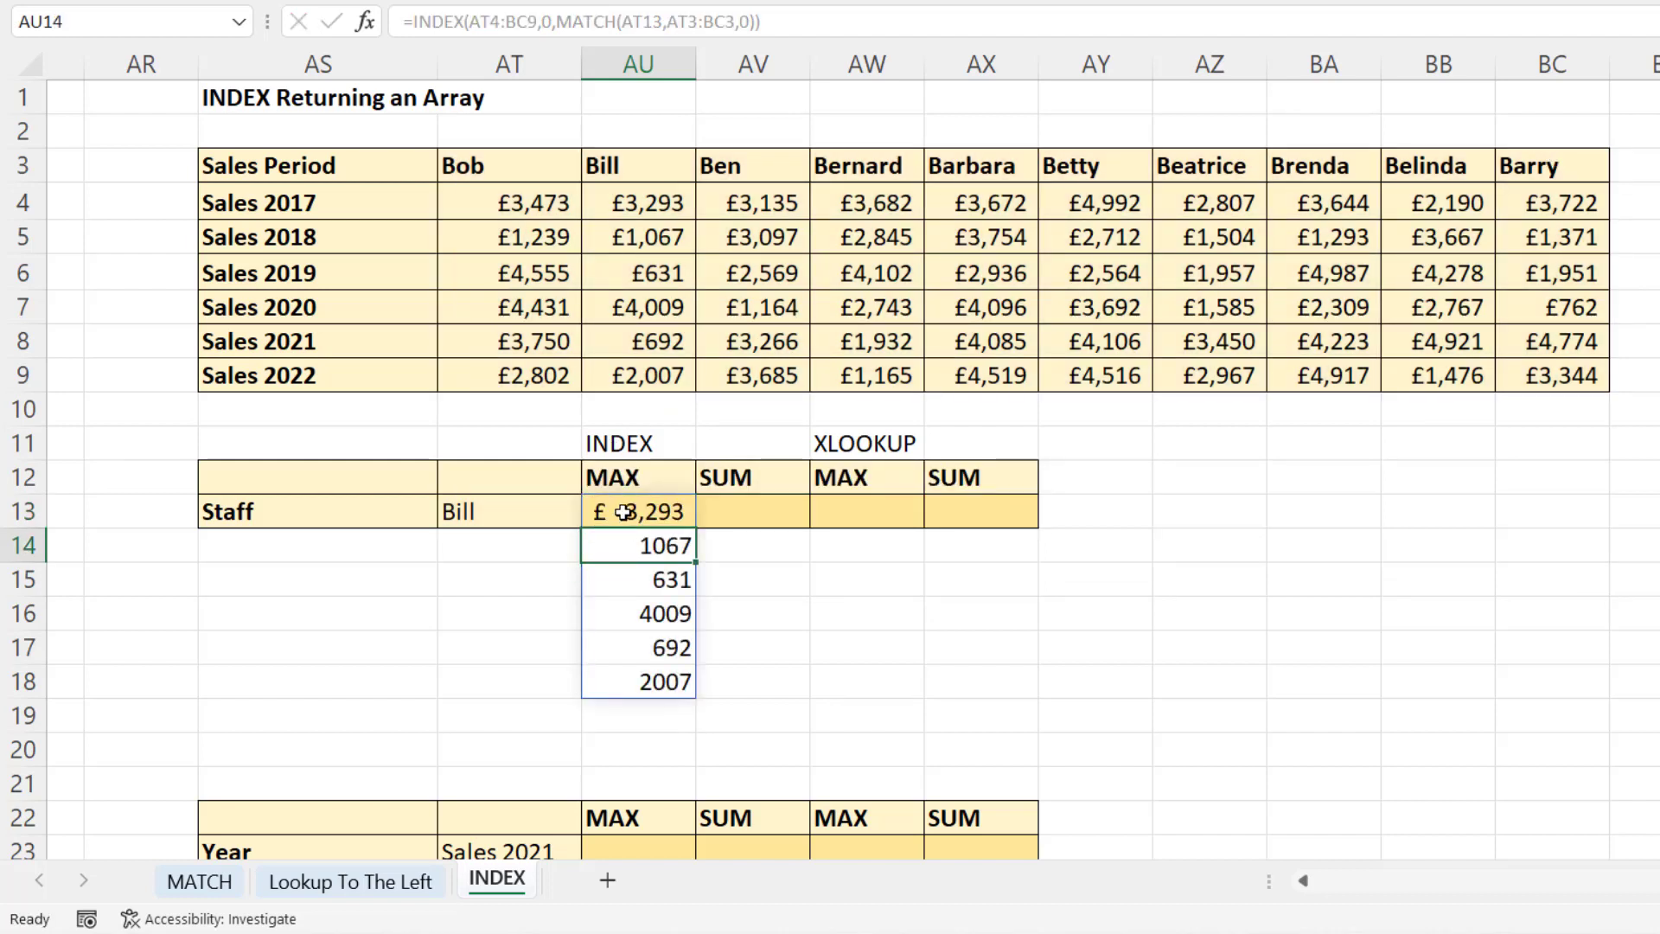
# Check the spilled array from AU13, and wrap its INDEX formula in MAX().
pyautogui.moveTo(637, 511); pyautogui.dragTo(636, 686)
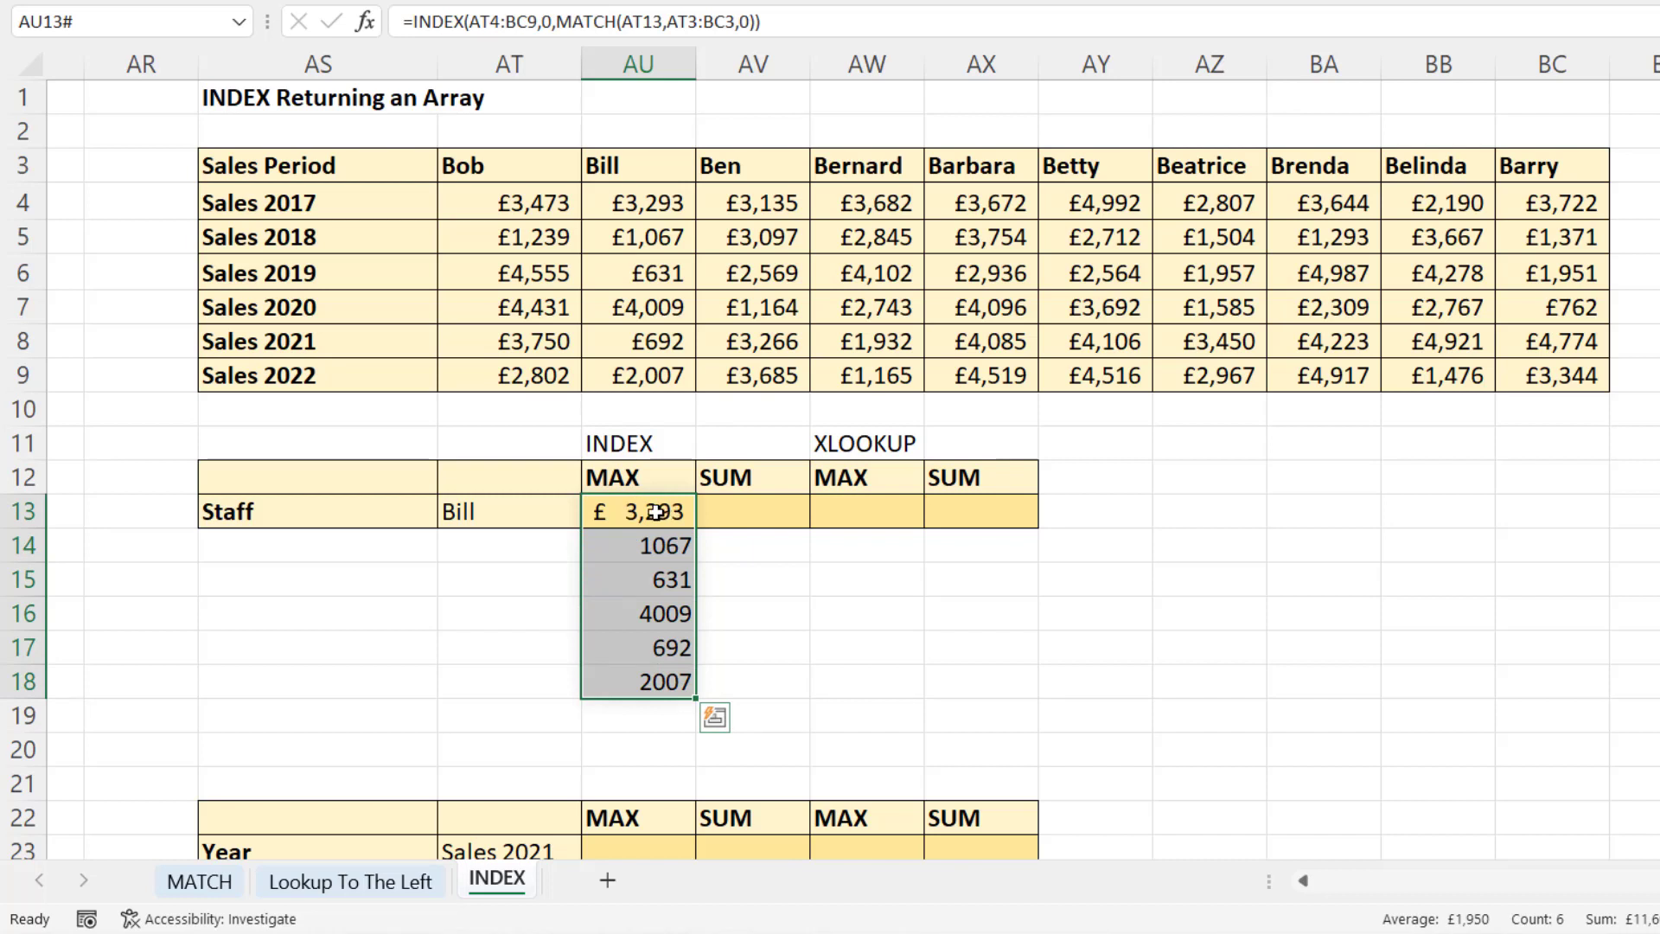
pyautogui.click(662, 515)
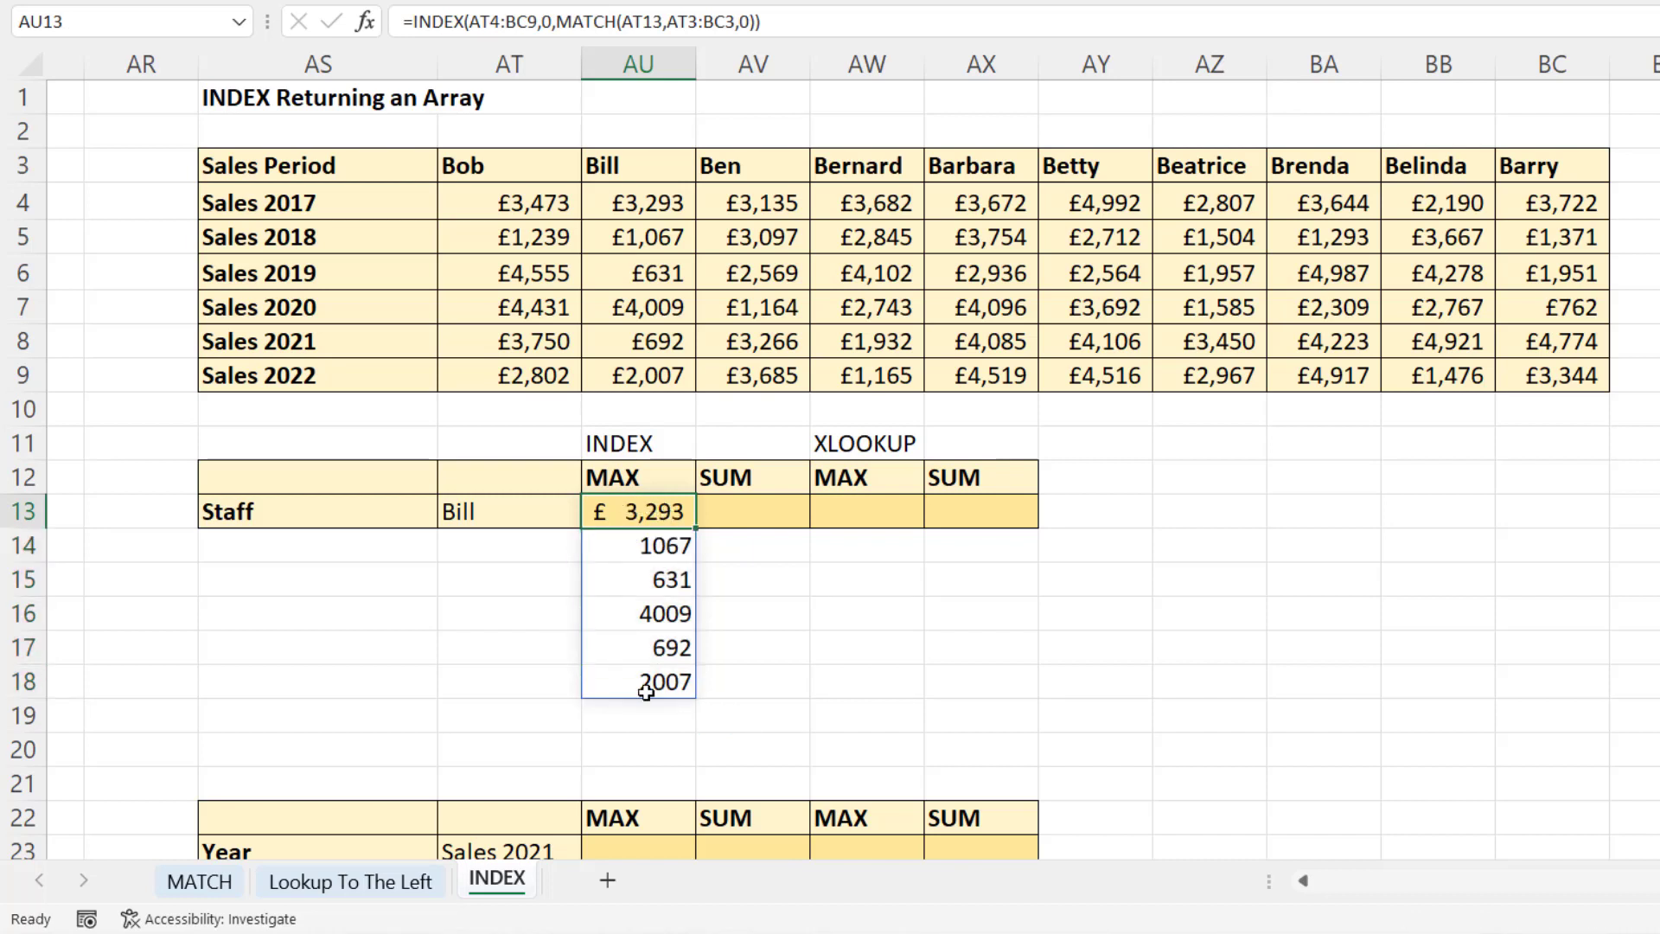
pyautogui.doubleClick(657, 511)
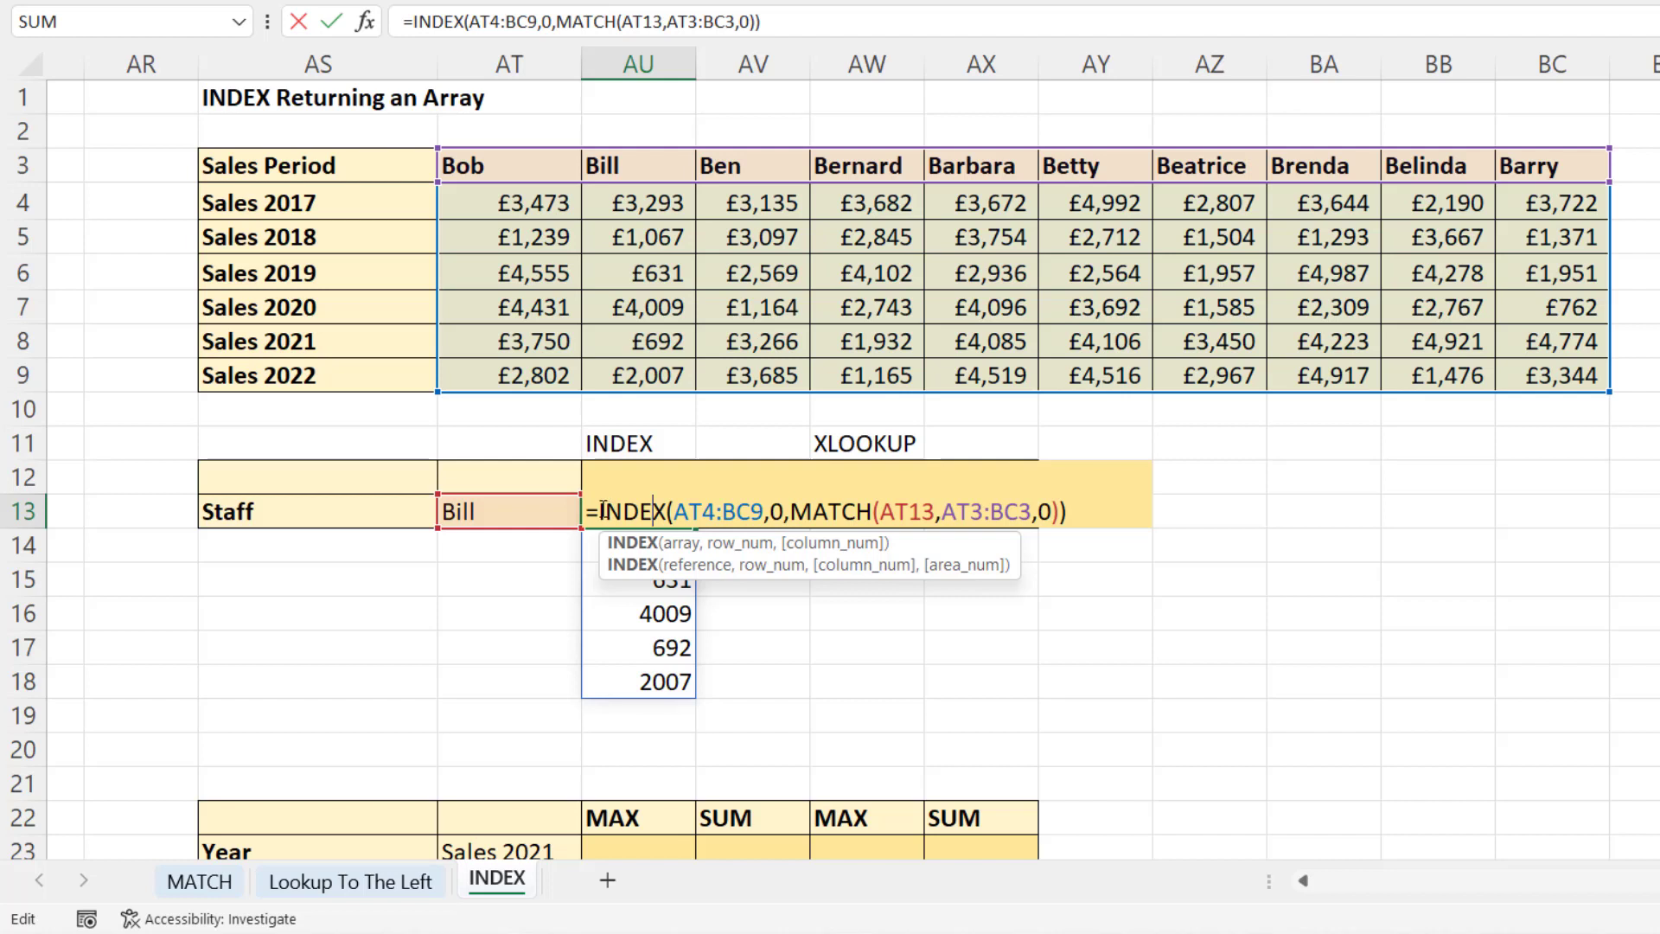
pyautogui.click(602, 511)
pyautogui.write('ma')
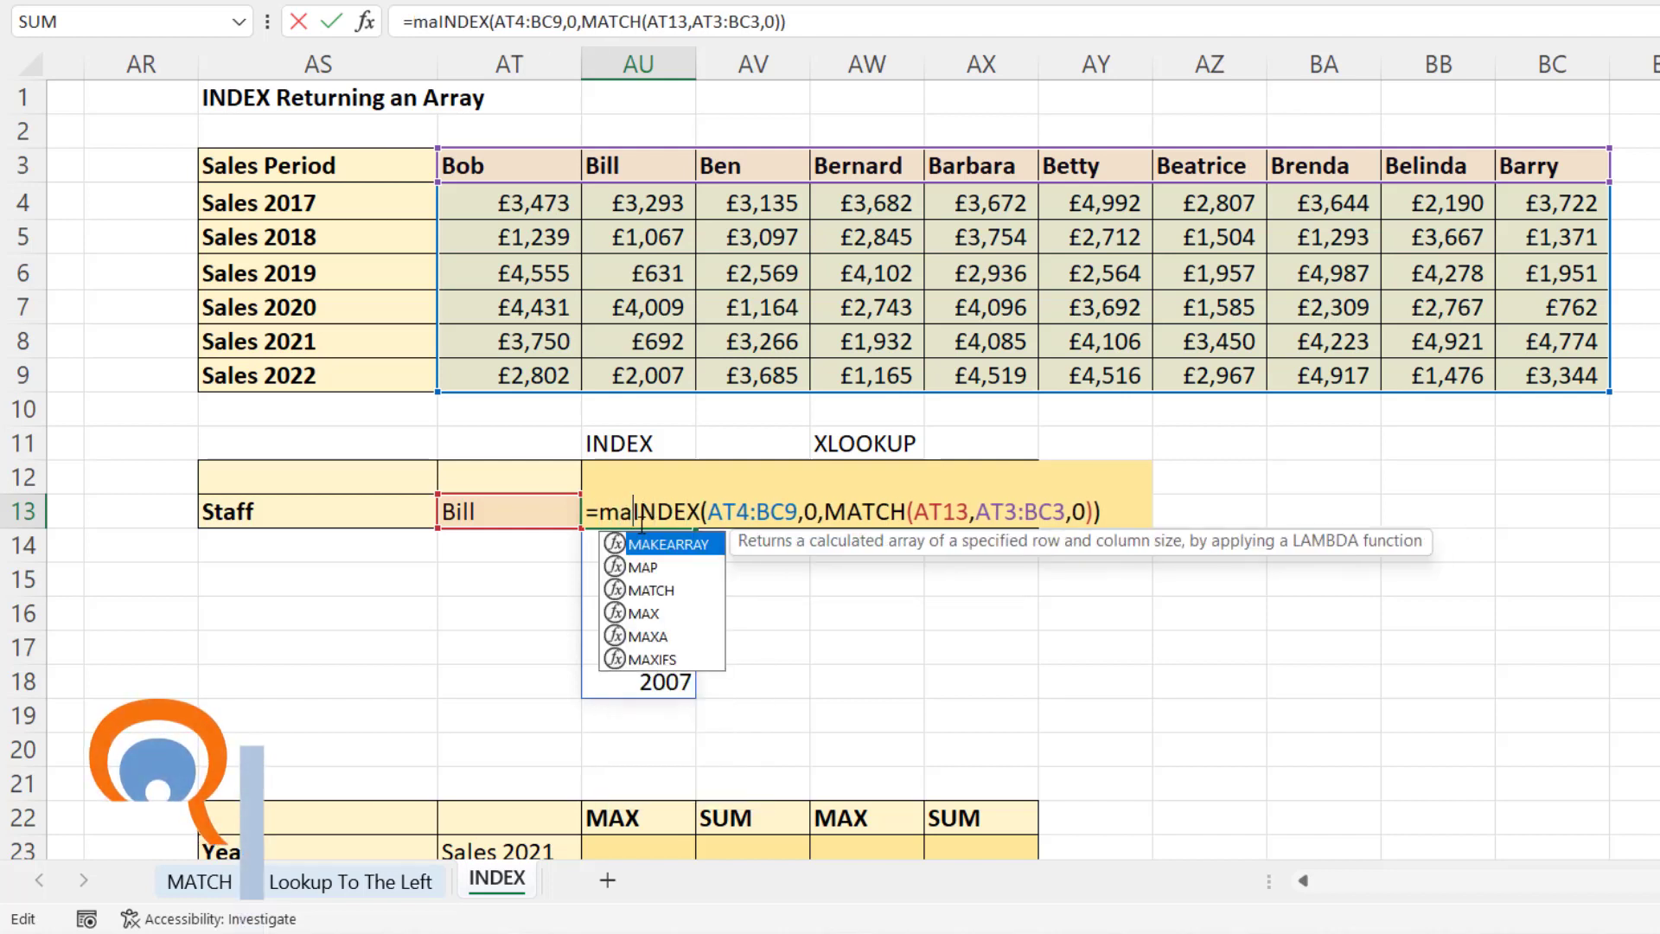
pyautogui.write('x(')
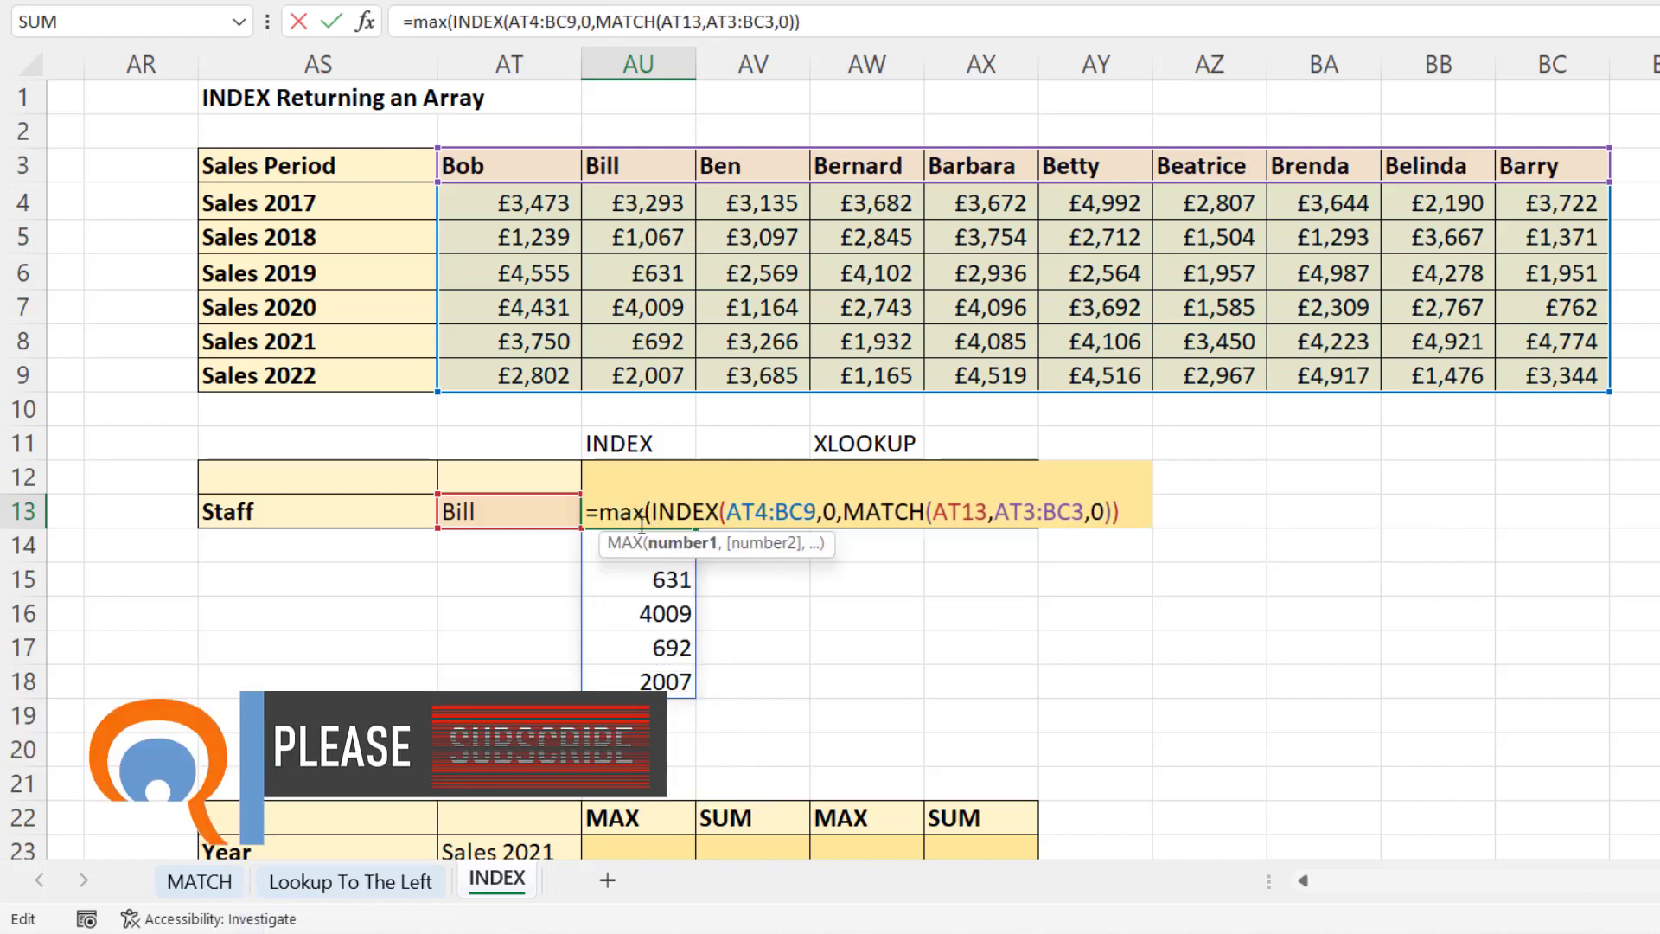
pyautogui.click(1136, 512)
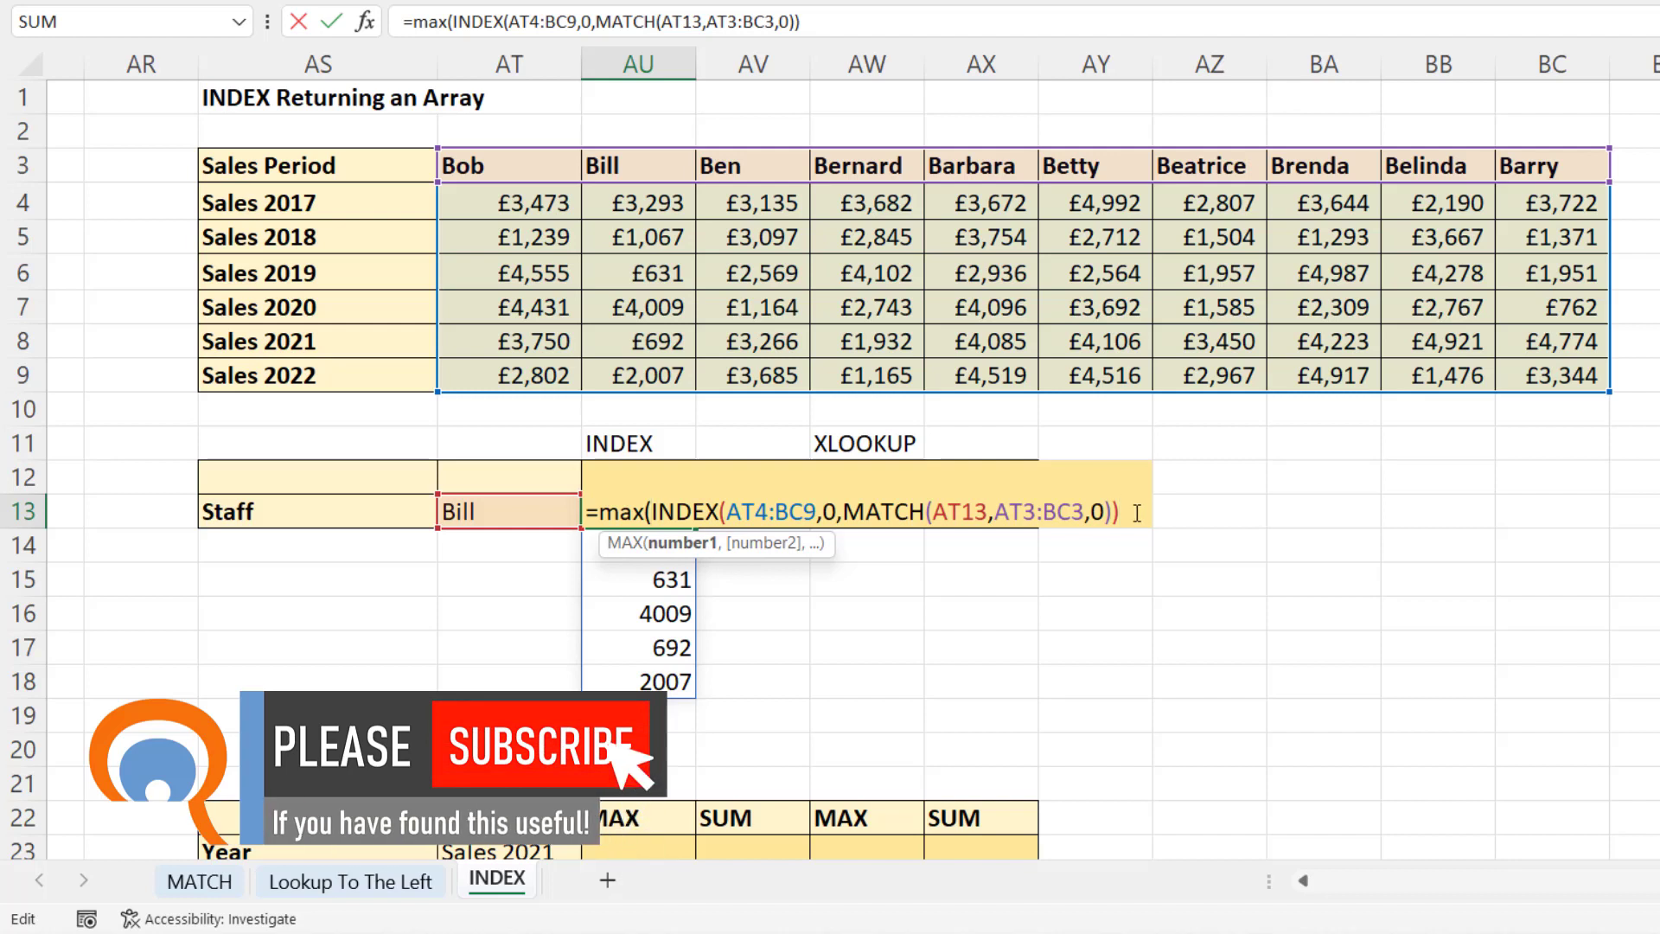
pyautogui.write(')')
pyautogui.press('Return')
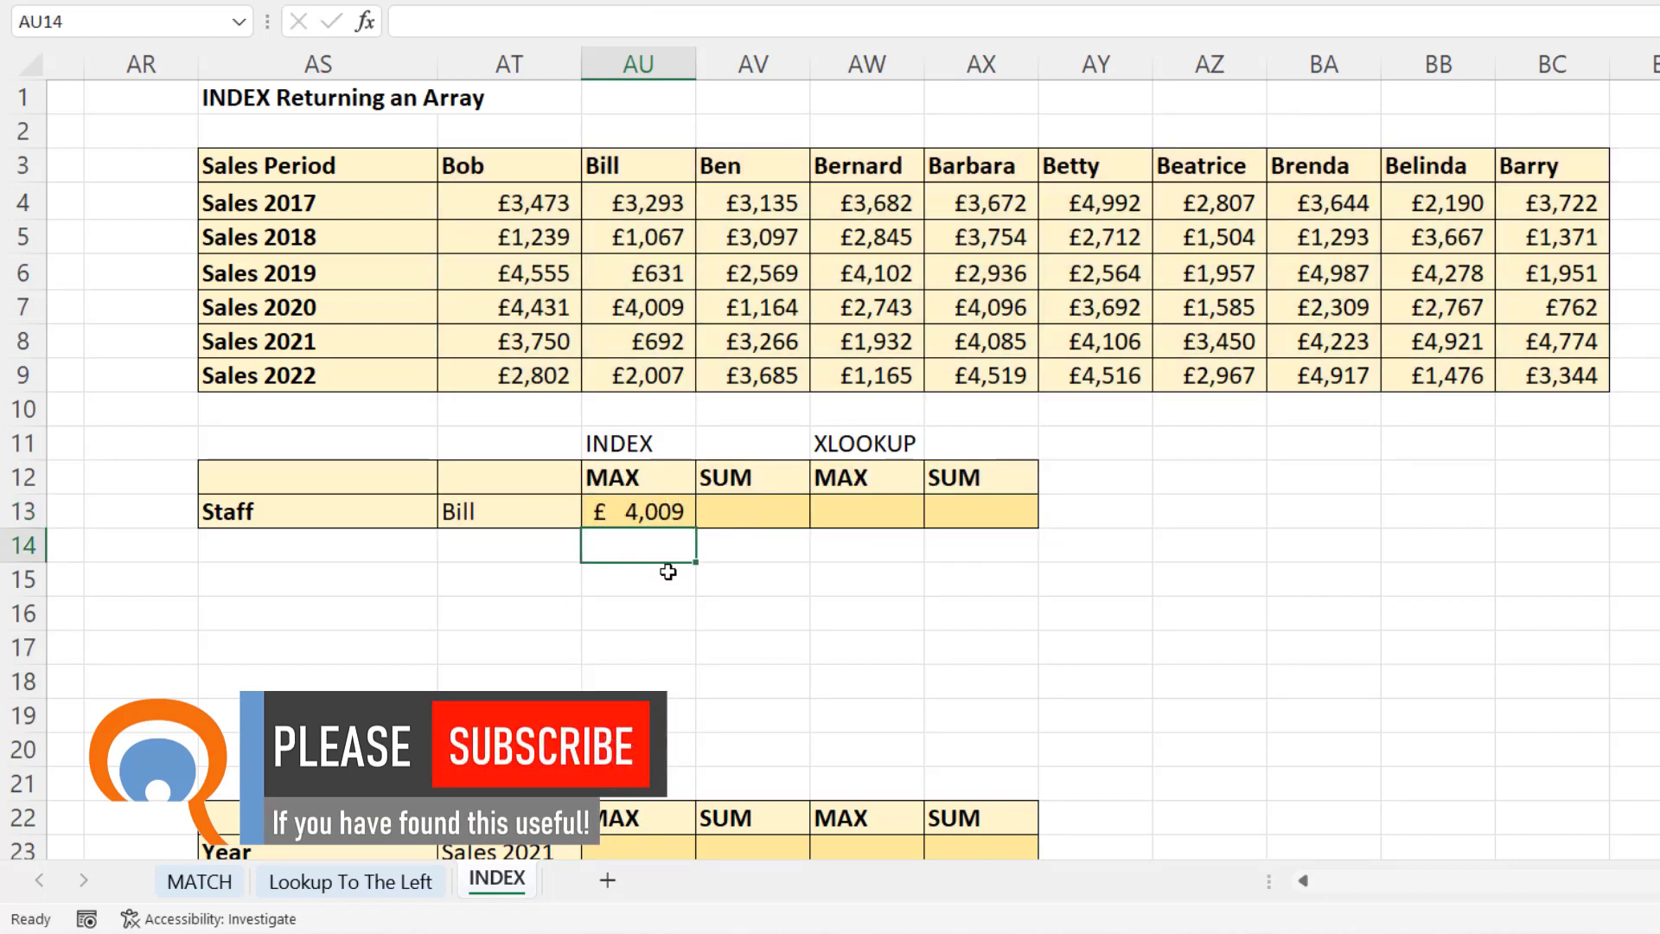
# Copy the MAX(INDEX(...)) formula text from AU13 into AV13 with its cell references unchanged.
pyautogui.doubleClick(650, 512)
pyautogui.moveTo(586, 512); pyautogui.dragTo(1416, 467)
pyautogui.hotkey('ctrl', 'c')
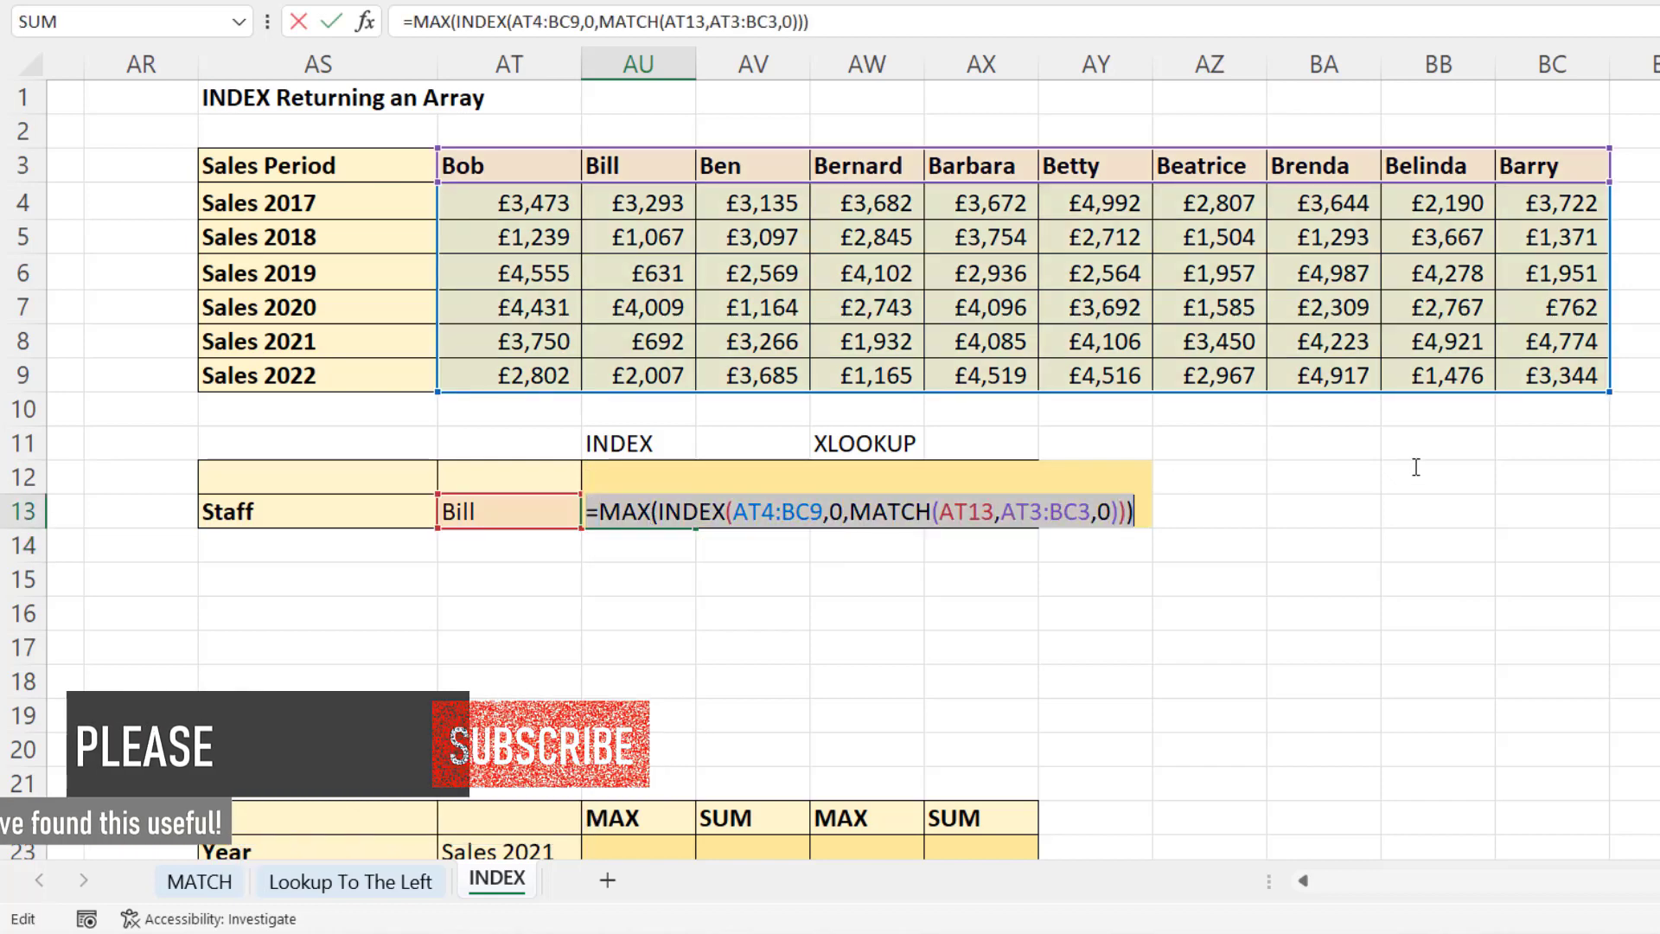
pyautogui.press('Return')
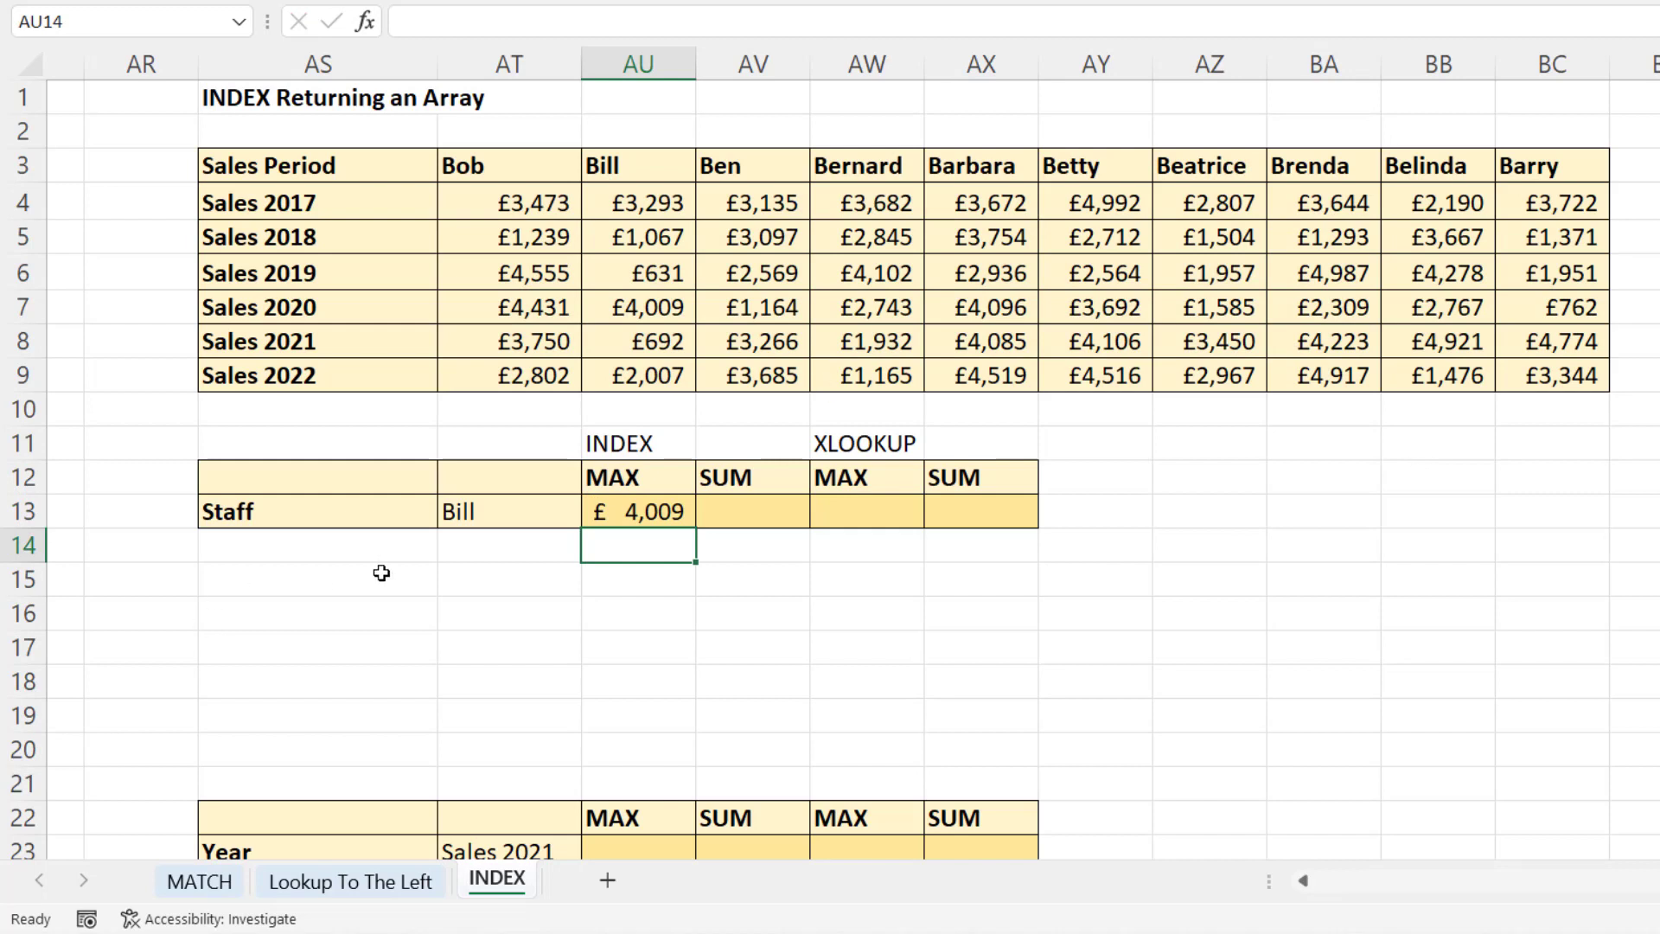
pyautogui.doubleClick(752, 512)
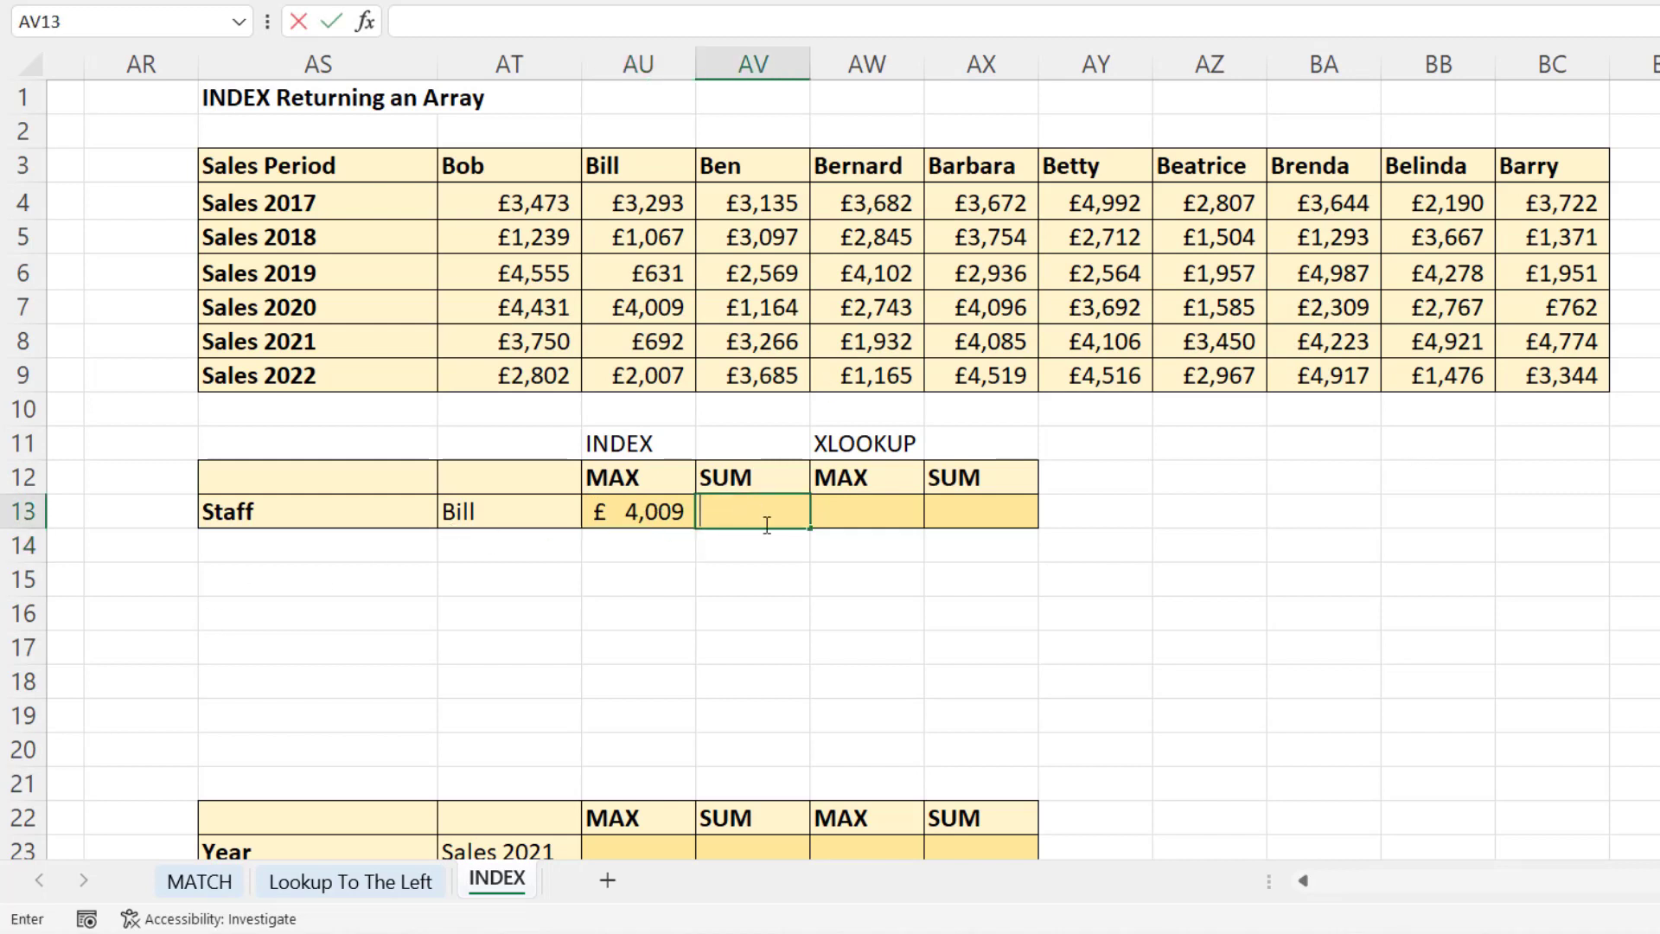
pyautogui.hotkey('ctrl', 'v')
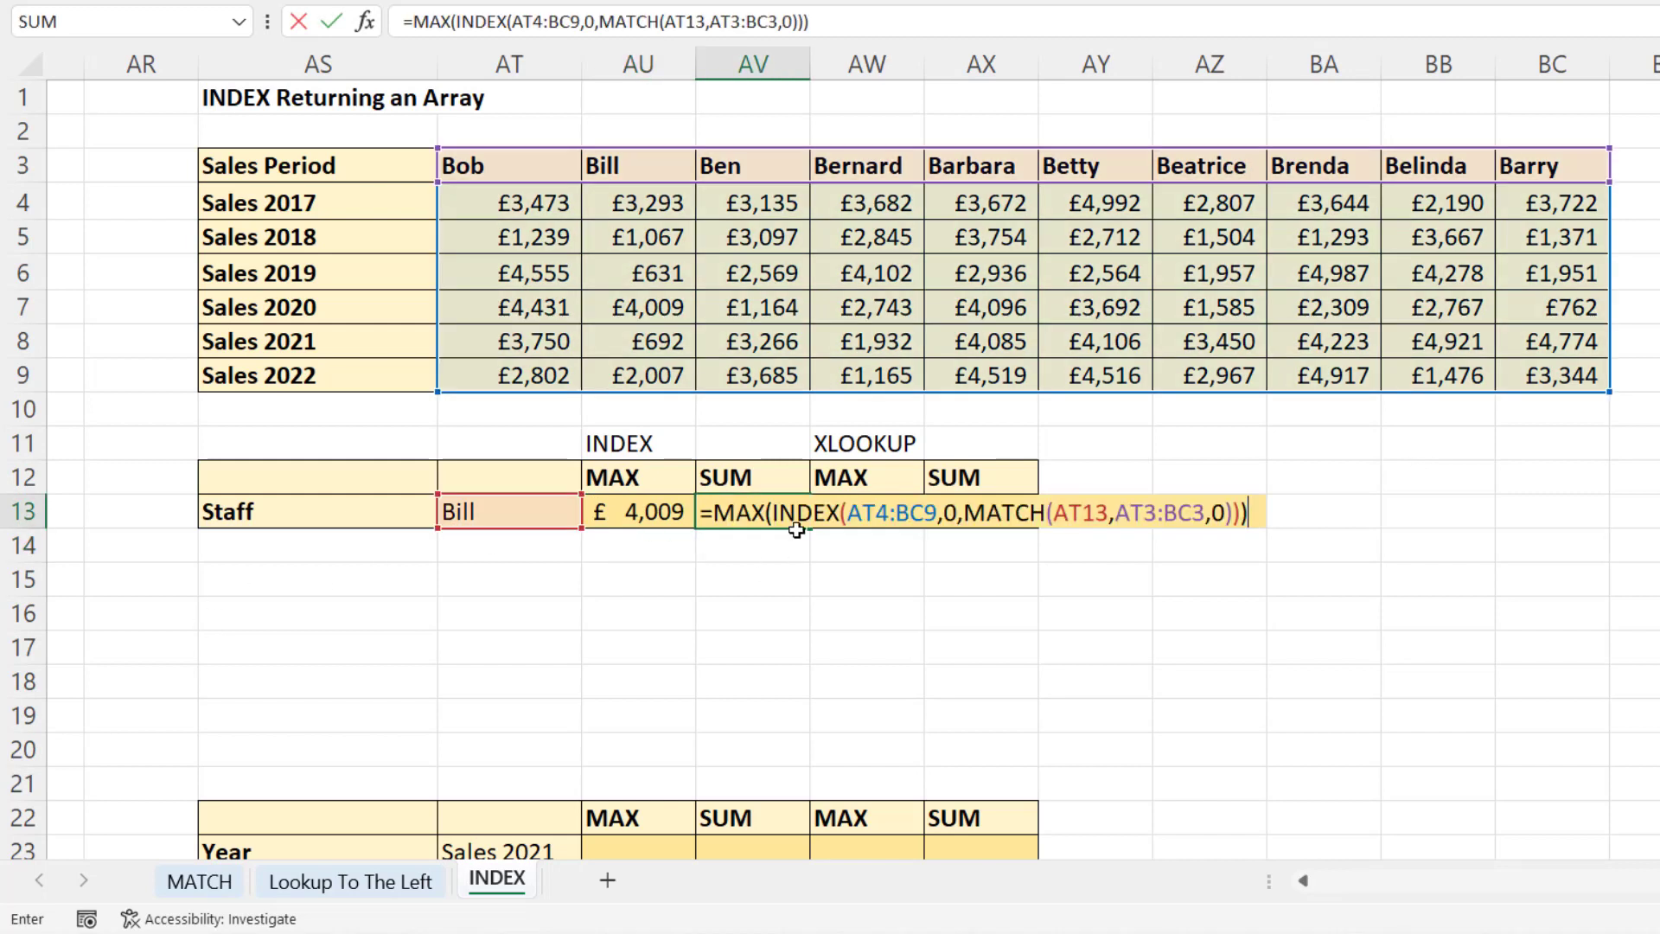
# Replace MAX with SUM in the AV13 formula and commit it.
pyautogui.doubleClick(731, 511)
pyautogui.write('s')
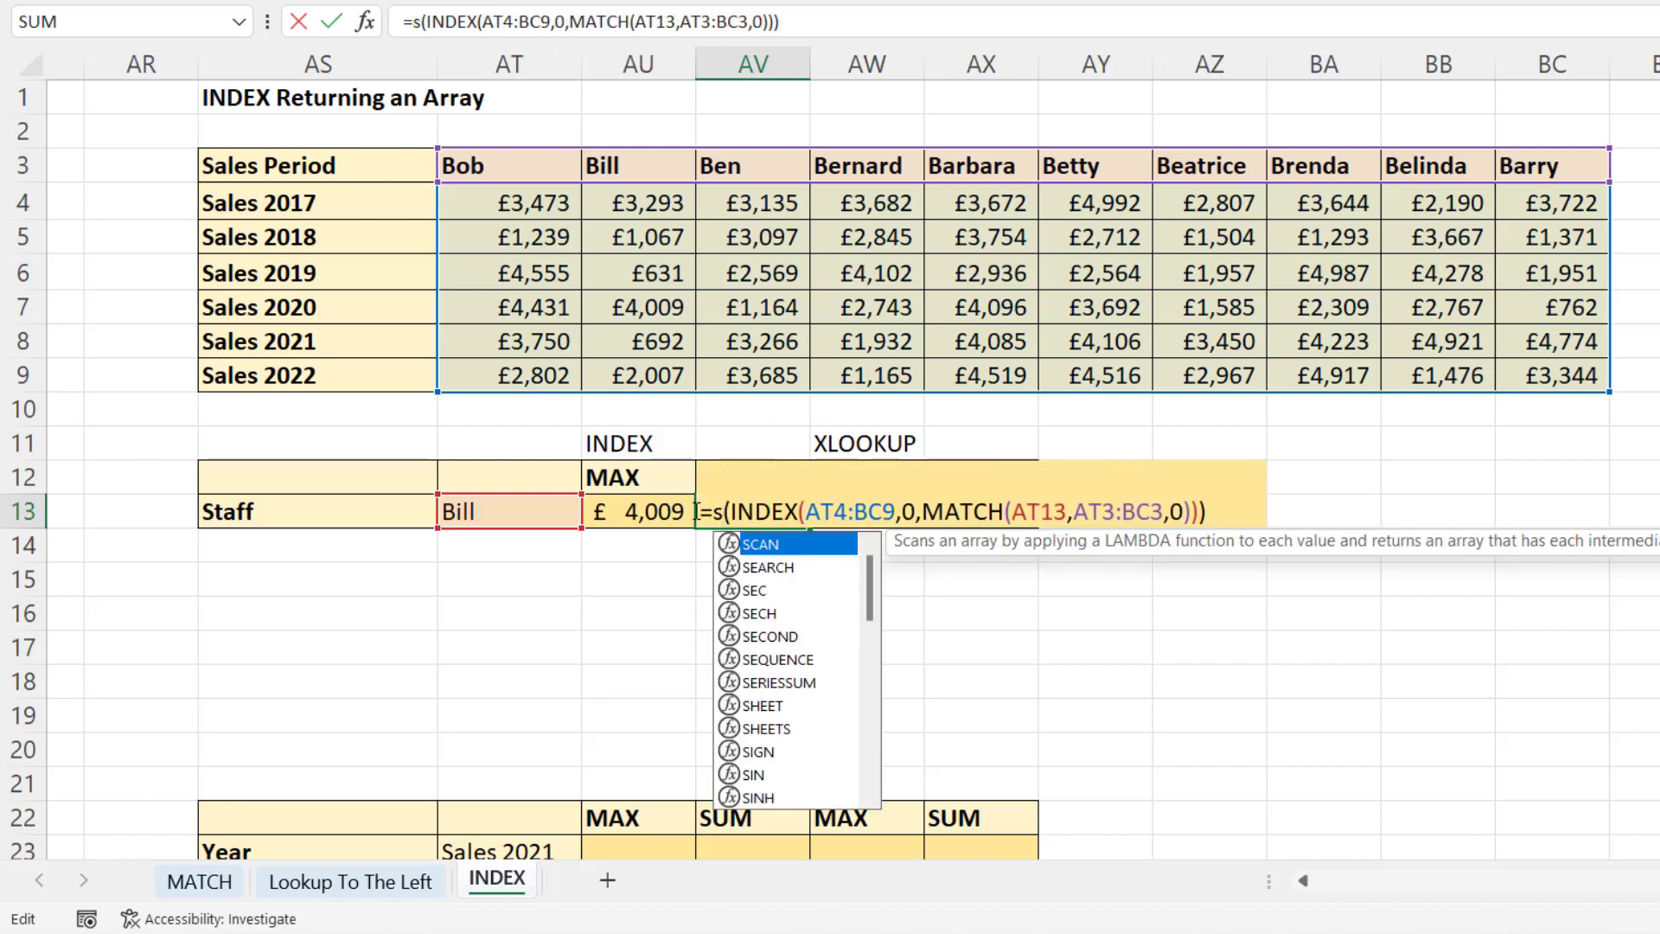
pyautogui.write('um')
pyautogui.press('Return')
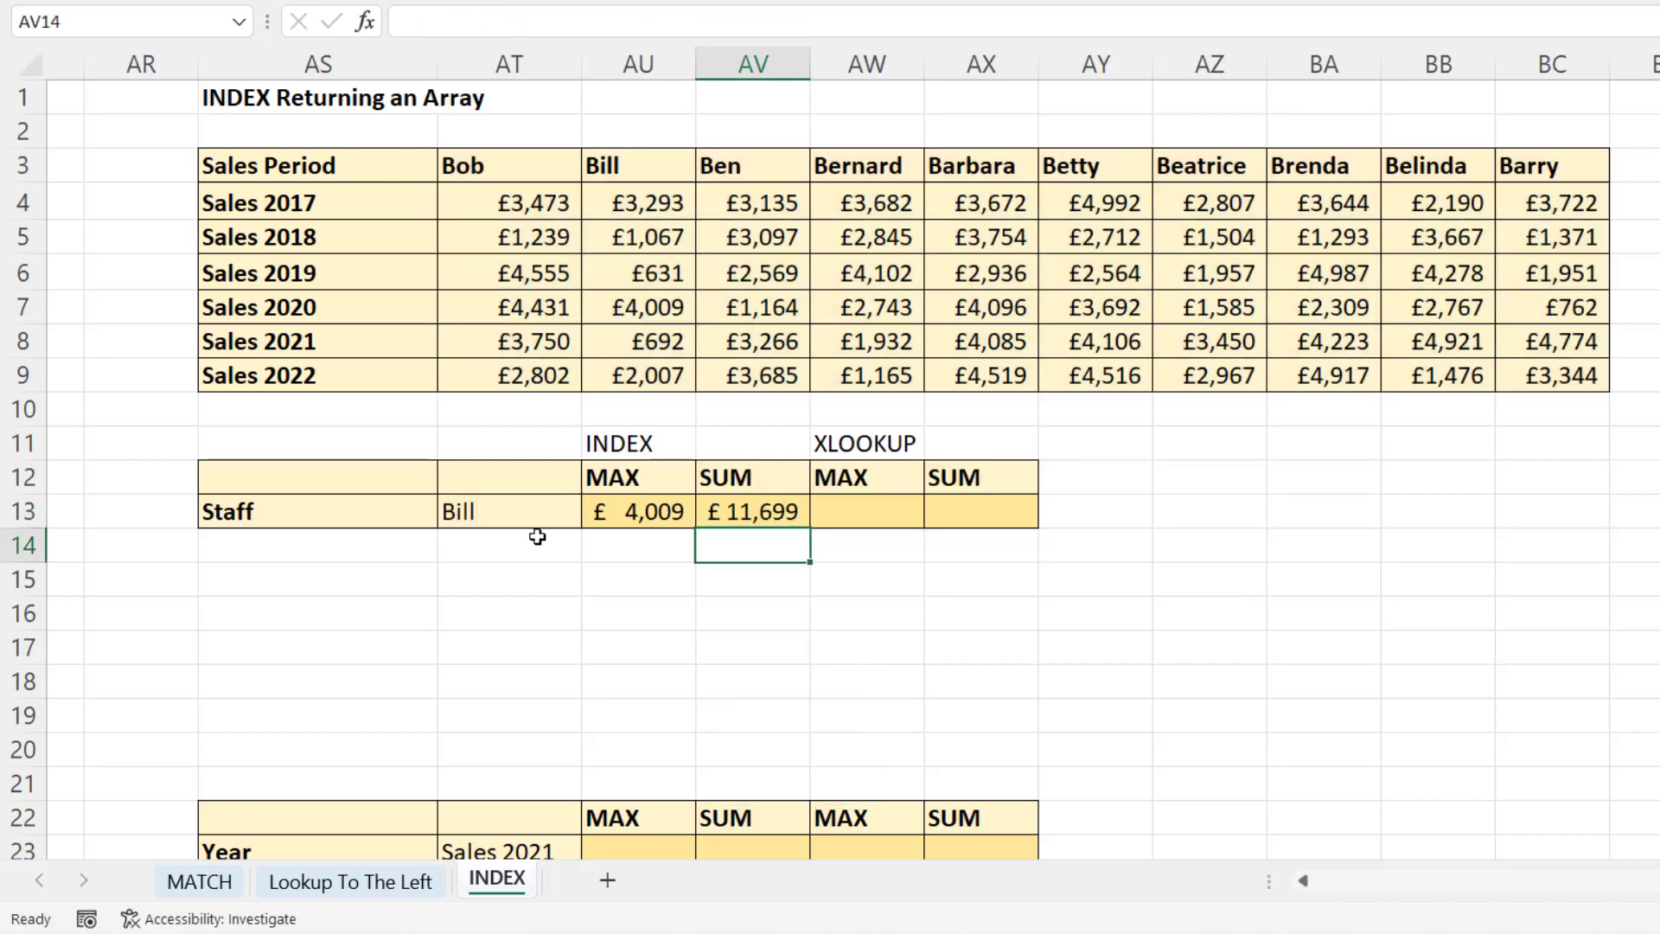
# Change the staff name in AT13 to the one heading column AY to test the INDEX formulas.
pyautogui.click(508, 512)
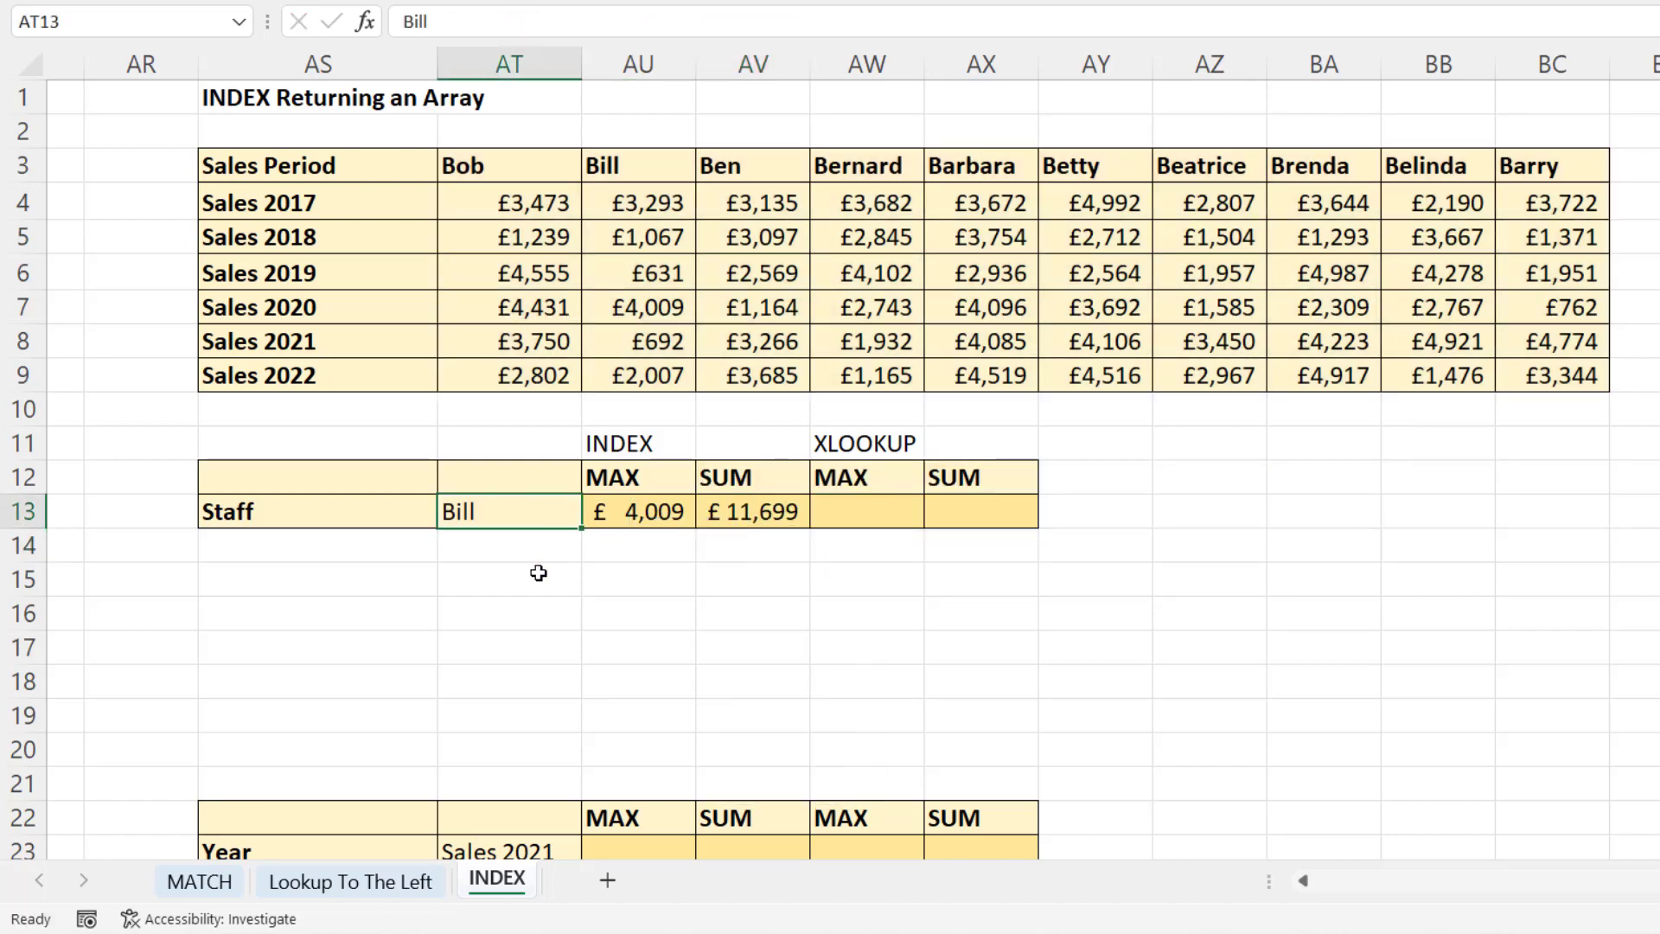
pyautogui.write('bETTY')
pyautogui.press('Return')
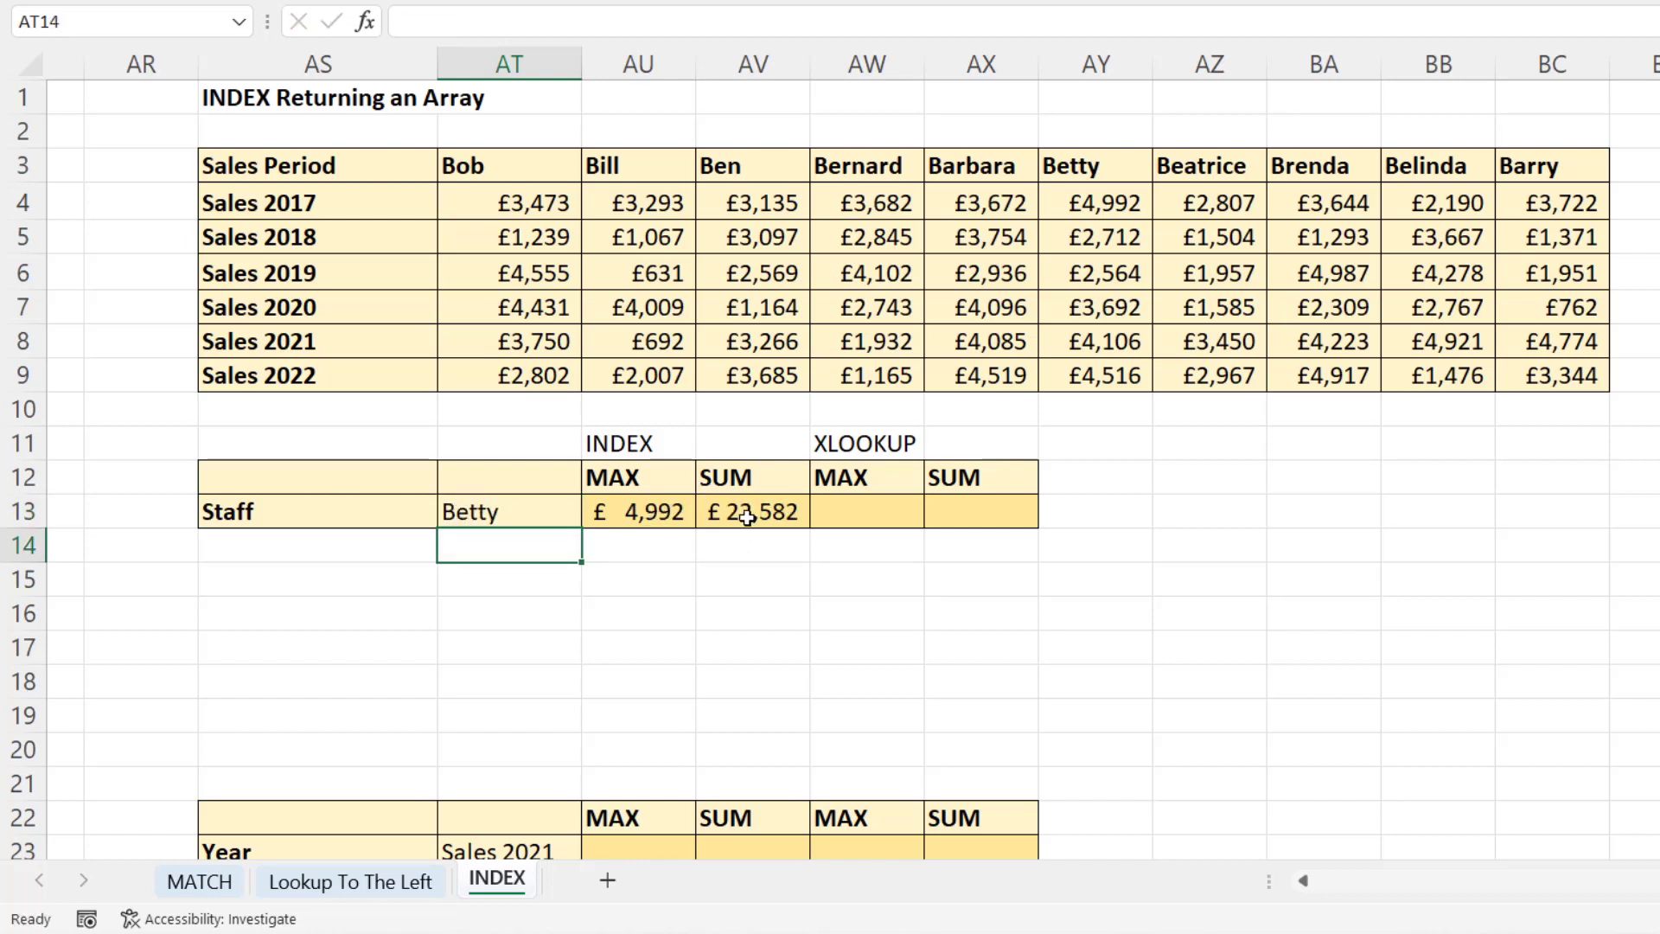
# Enter =XLOOKUP(AT13,AT3:BC3,AT4:BC9) in AW13 to return the staff member's whole sales column.
pyautogui.click(861, 516)
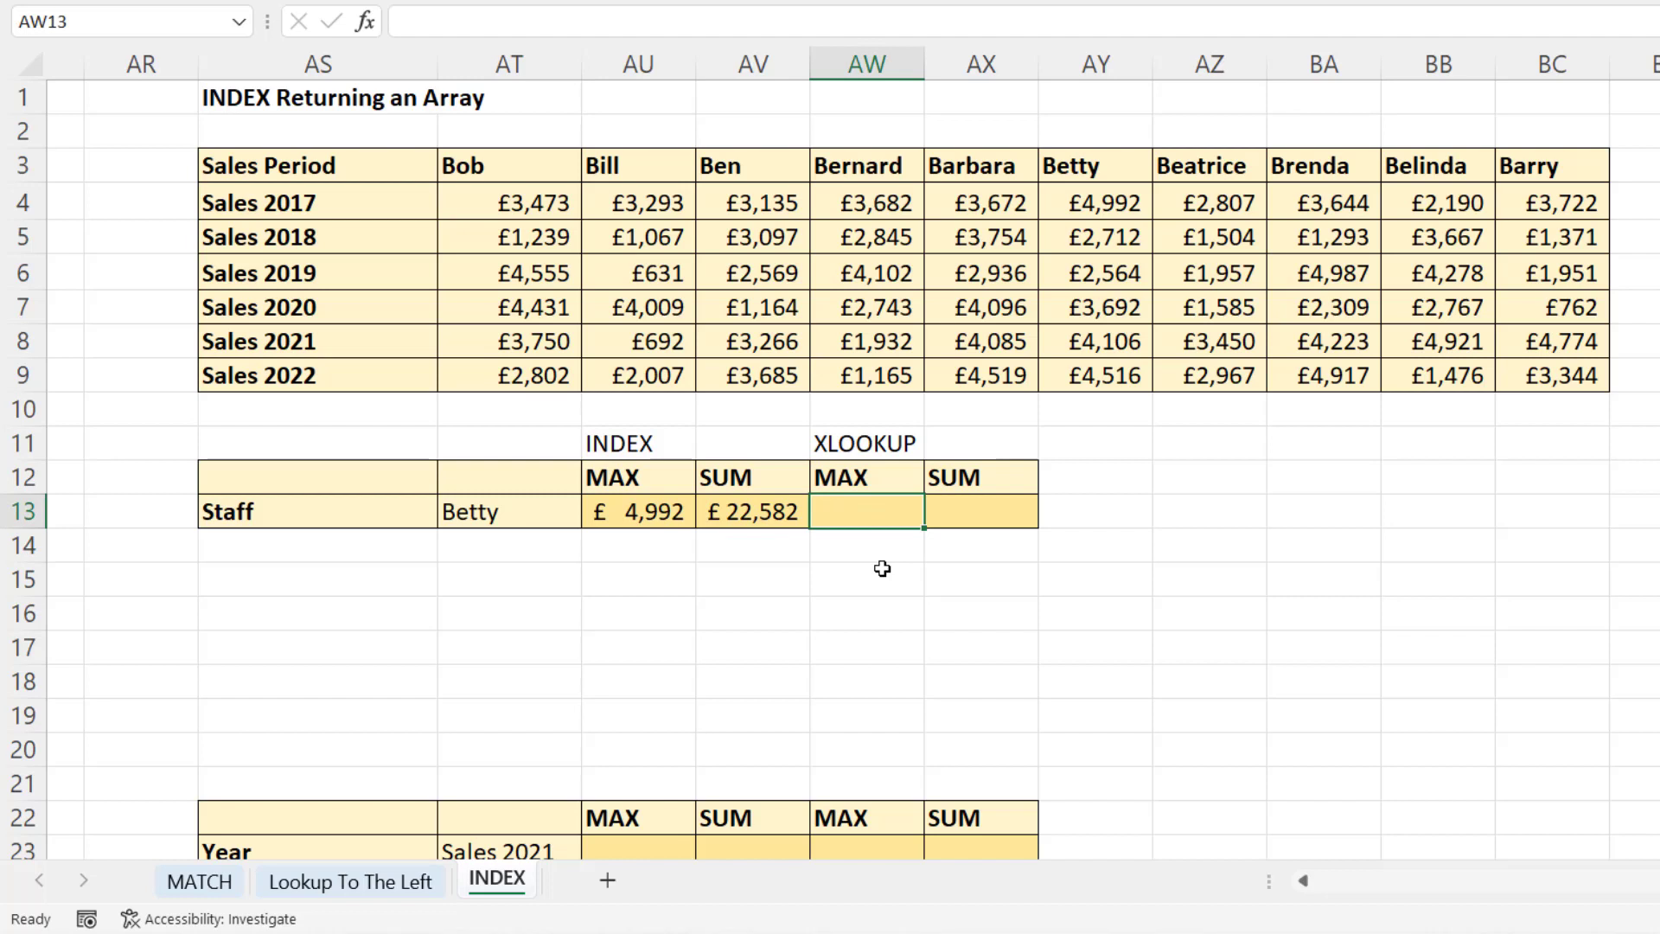
pyautogui.write('=xl')
pyautogui.press('Tab')
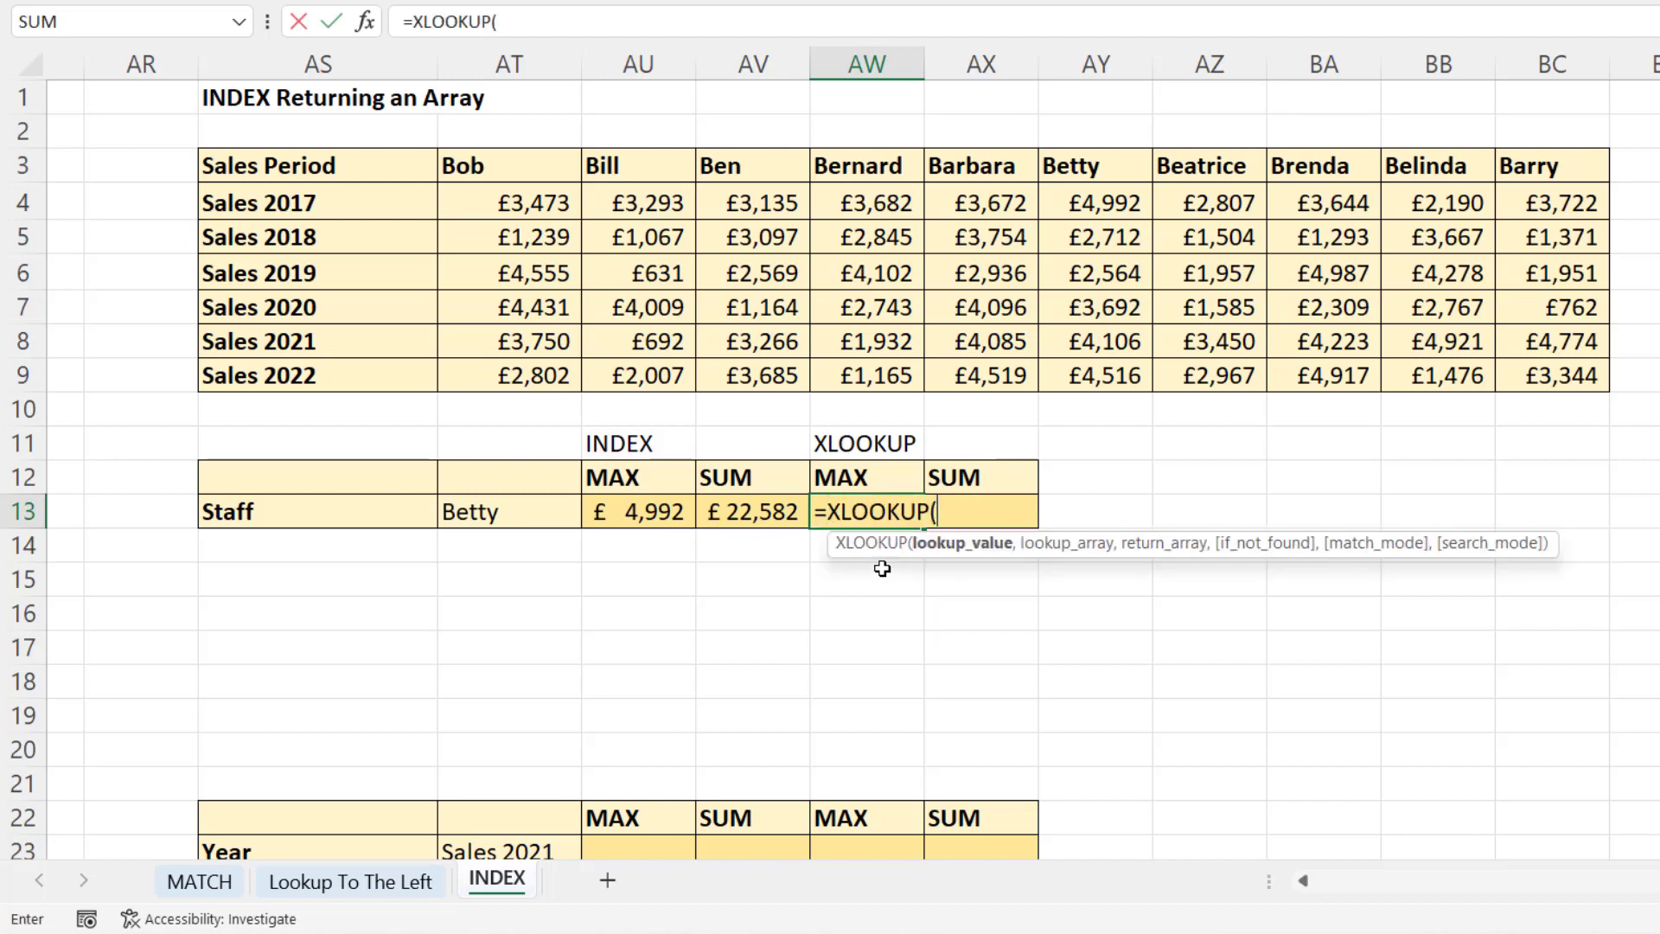
pyautogui.click(489, 514)
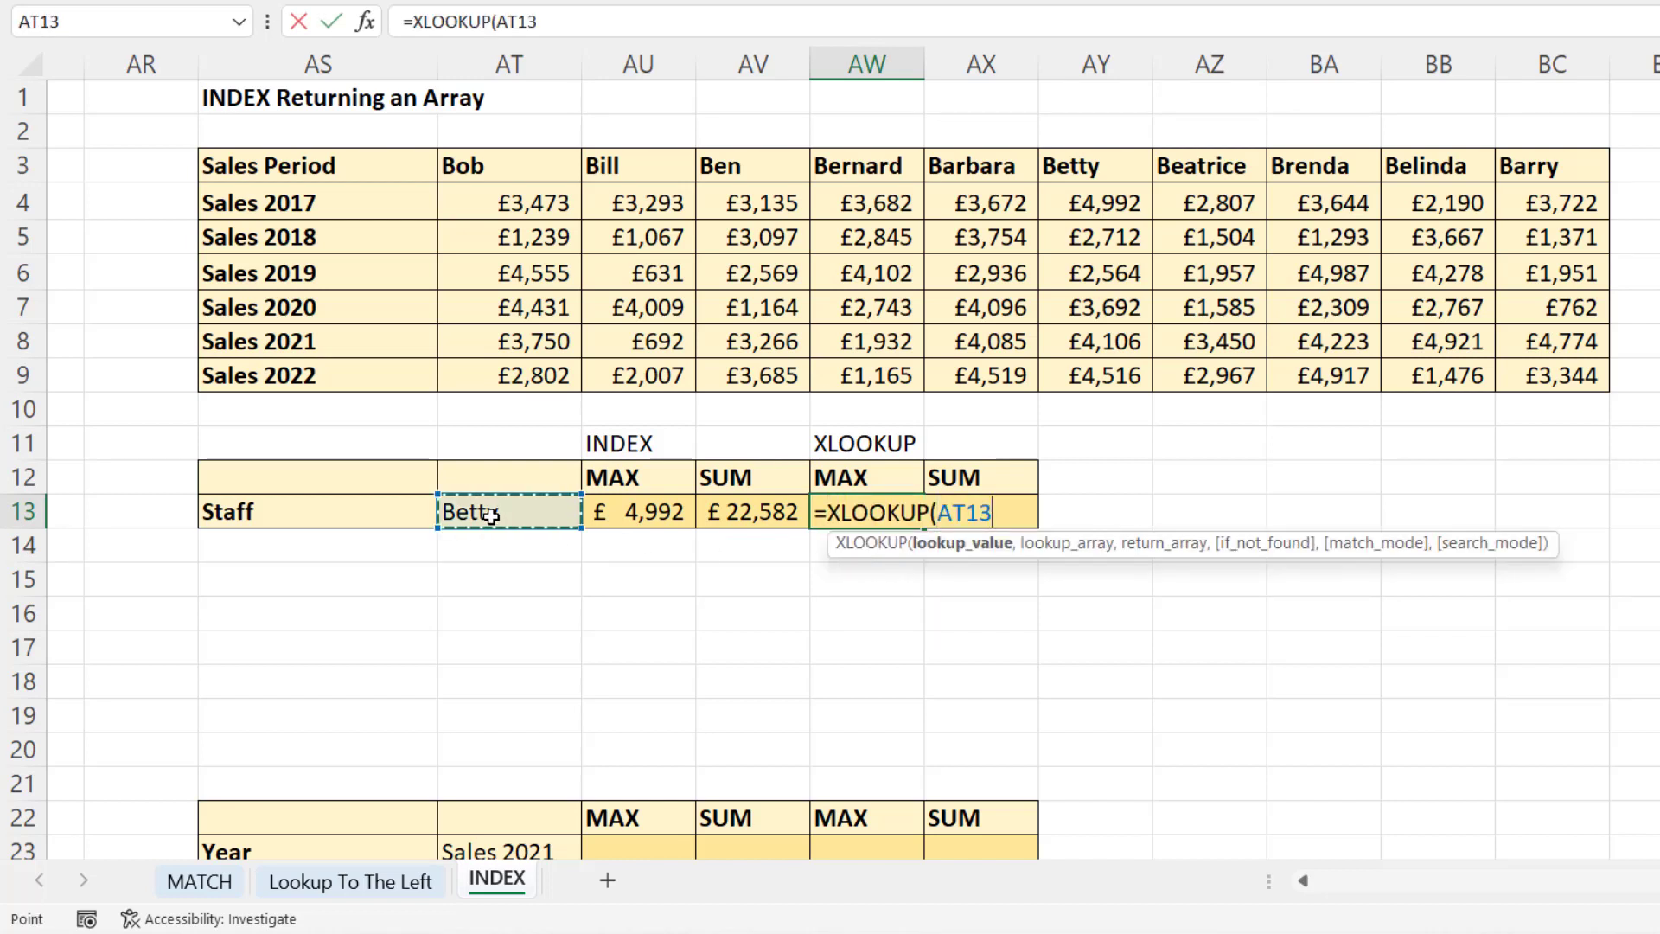
pyautogui.write(',')
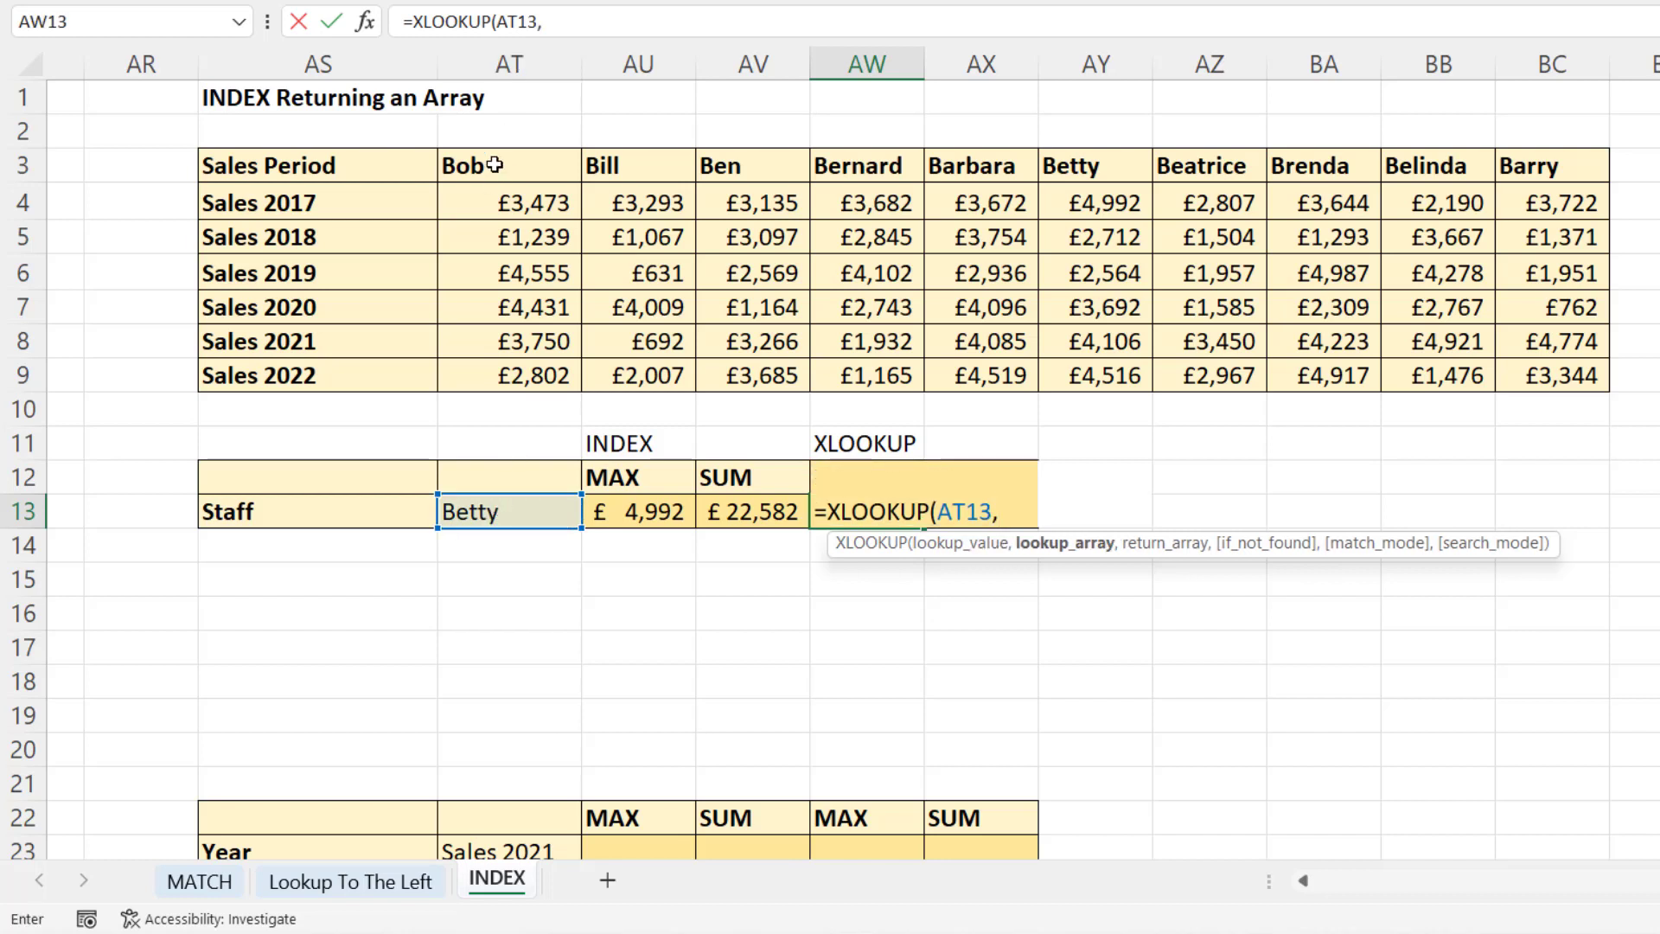
pyautogui.moveTo(493, 166); pyautogui.dragTo(1604, 167)
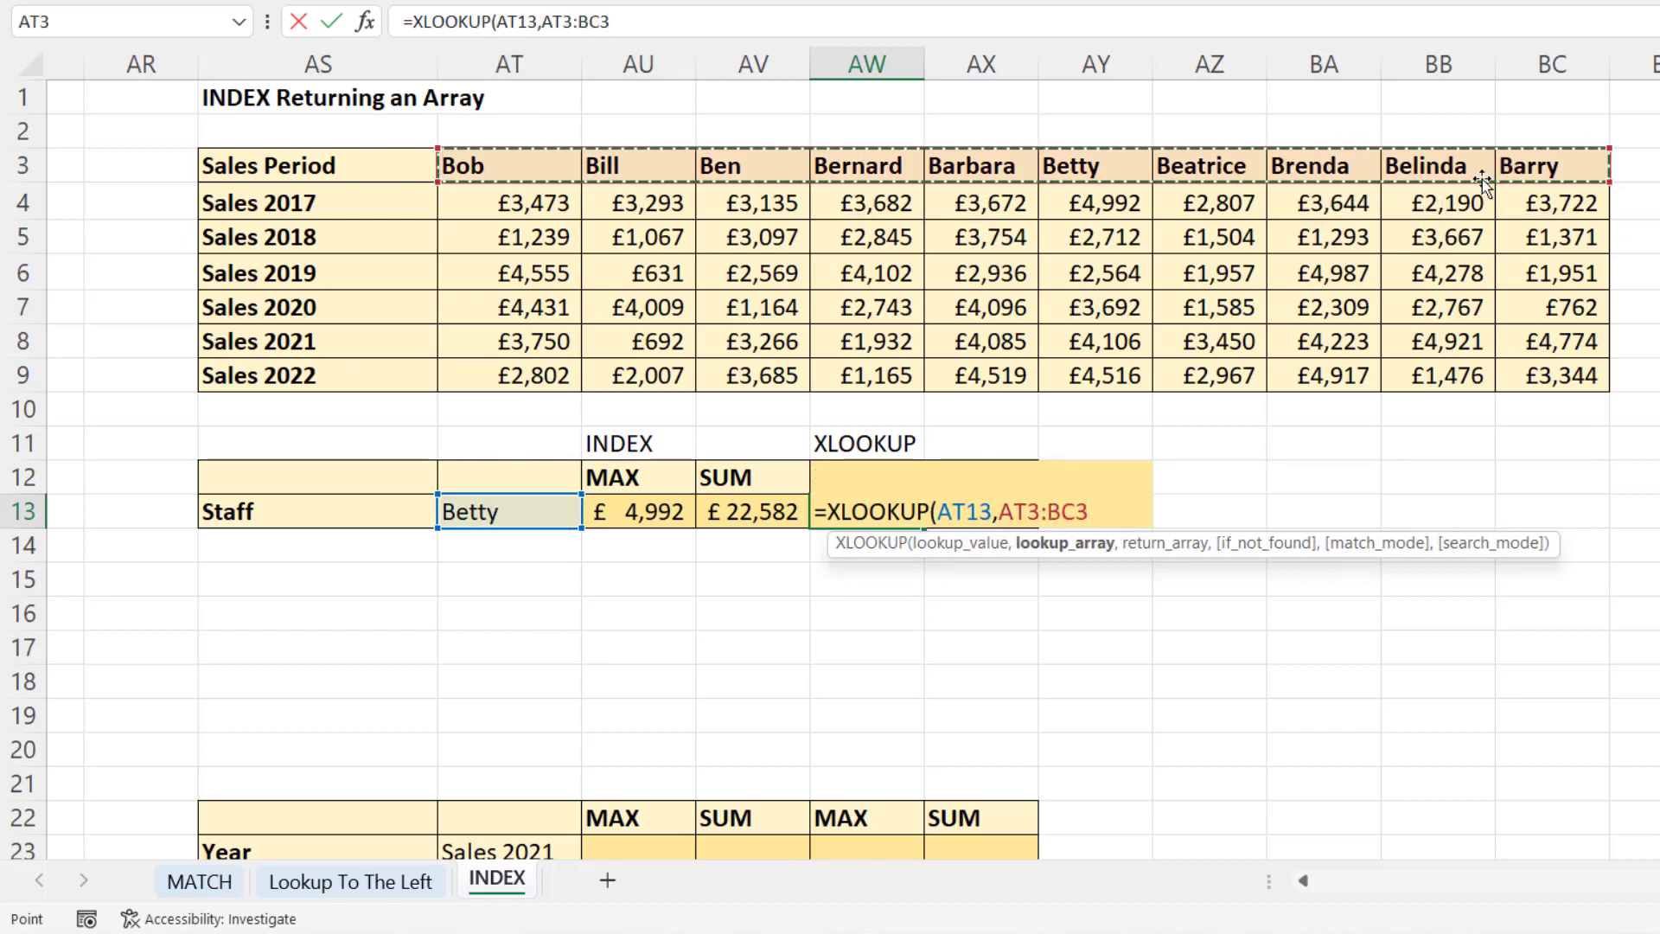
pyautogui.write(',')
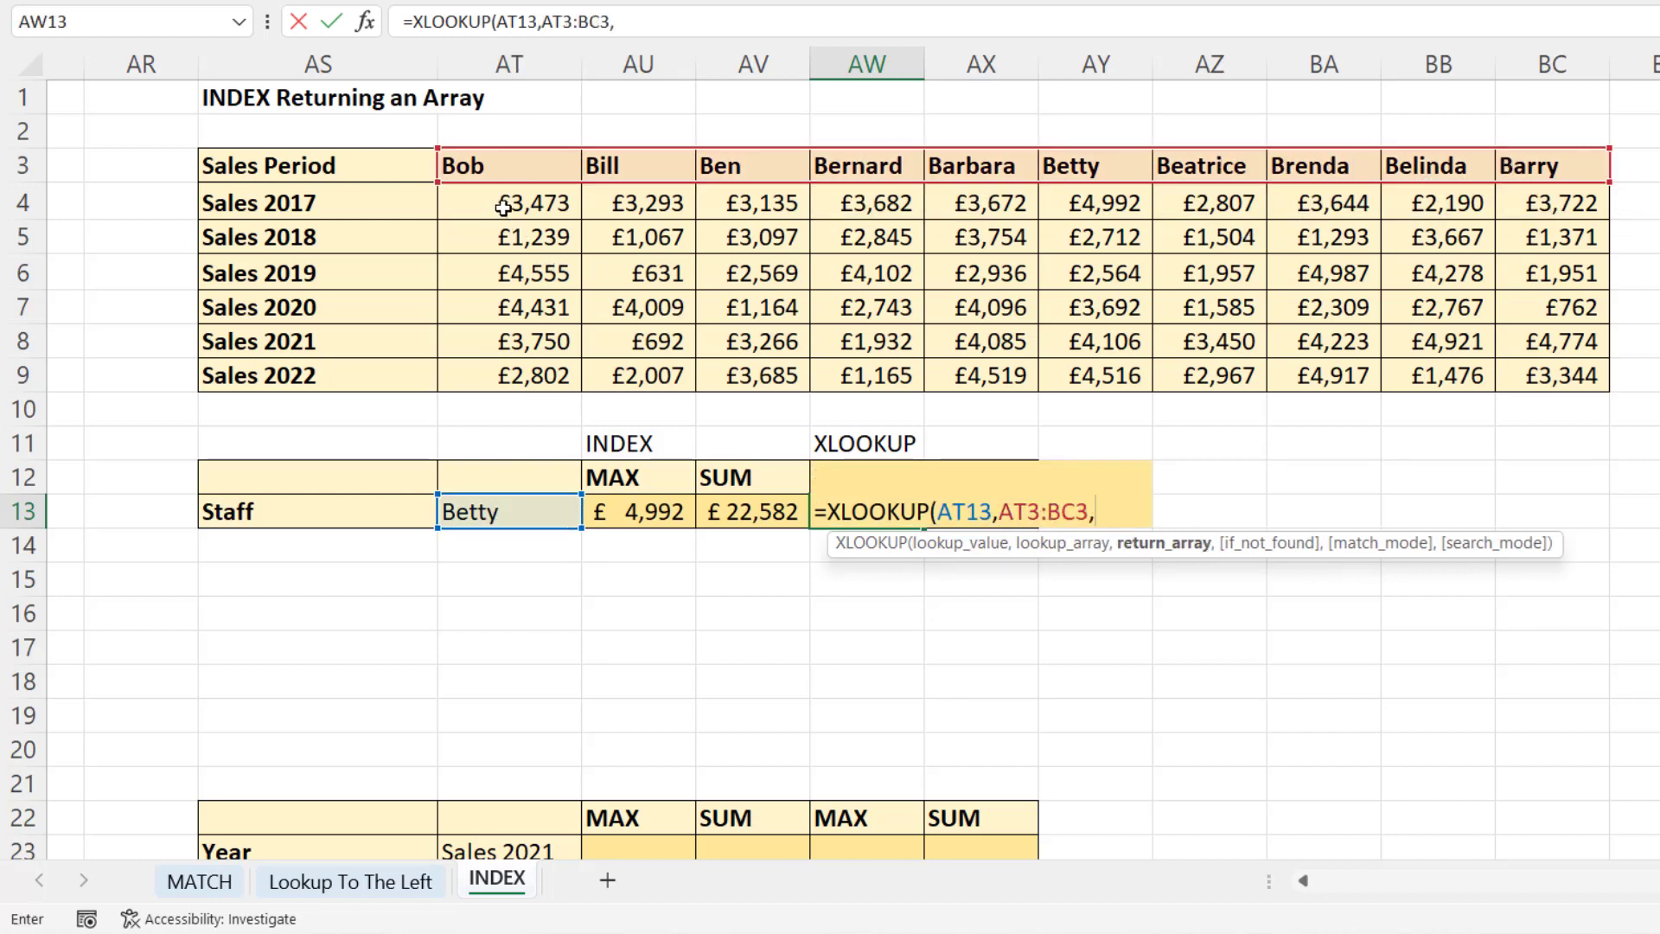
pyautogui.moveTo(504, 208); pyautogui.dragTo(1527, 369)
pyautogui.write(')')
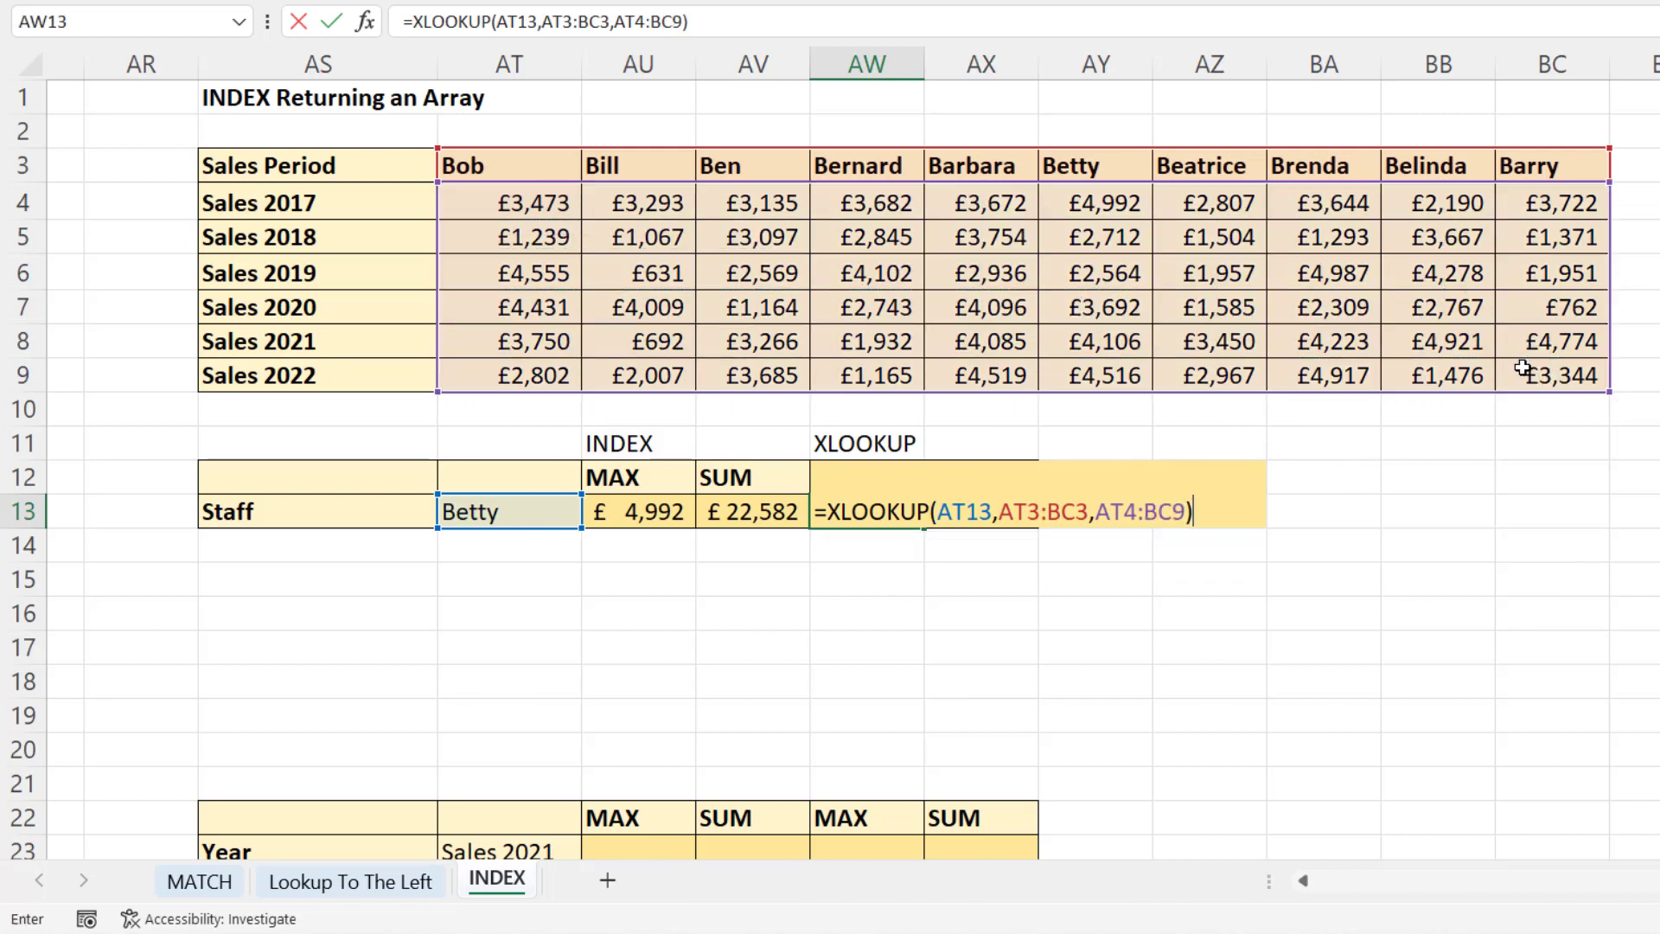
pyautogui.press('Return')
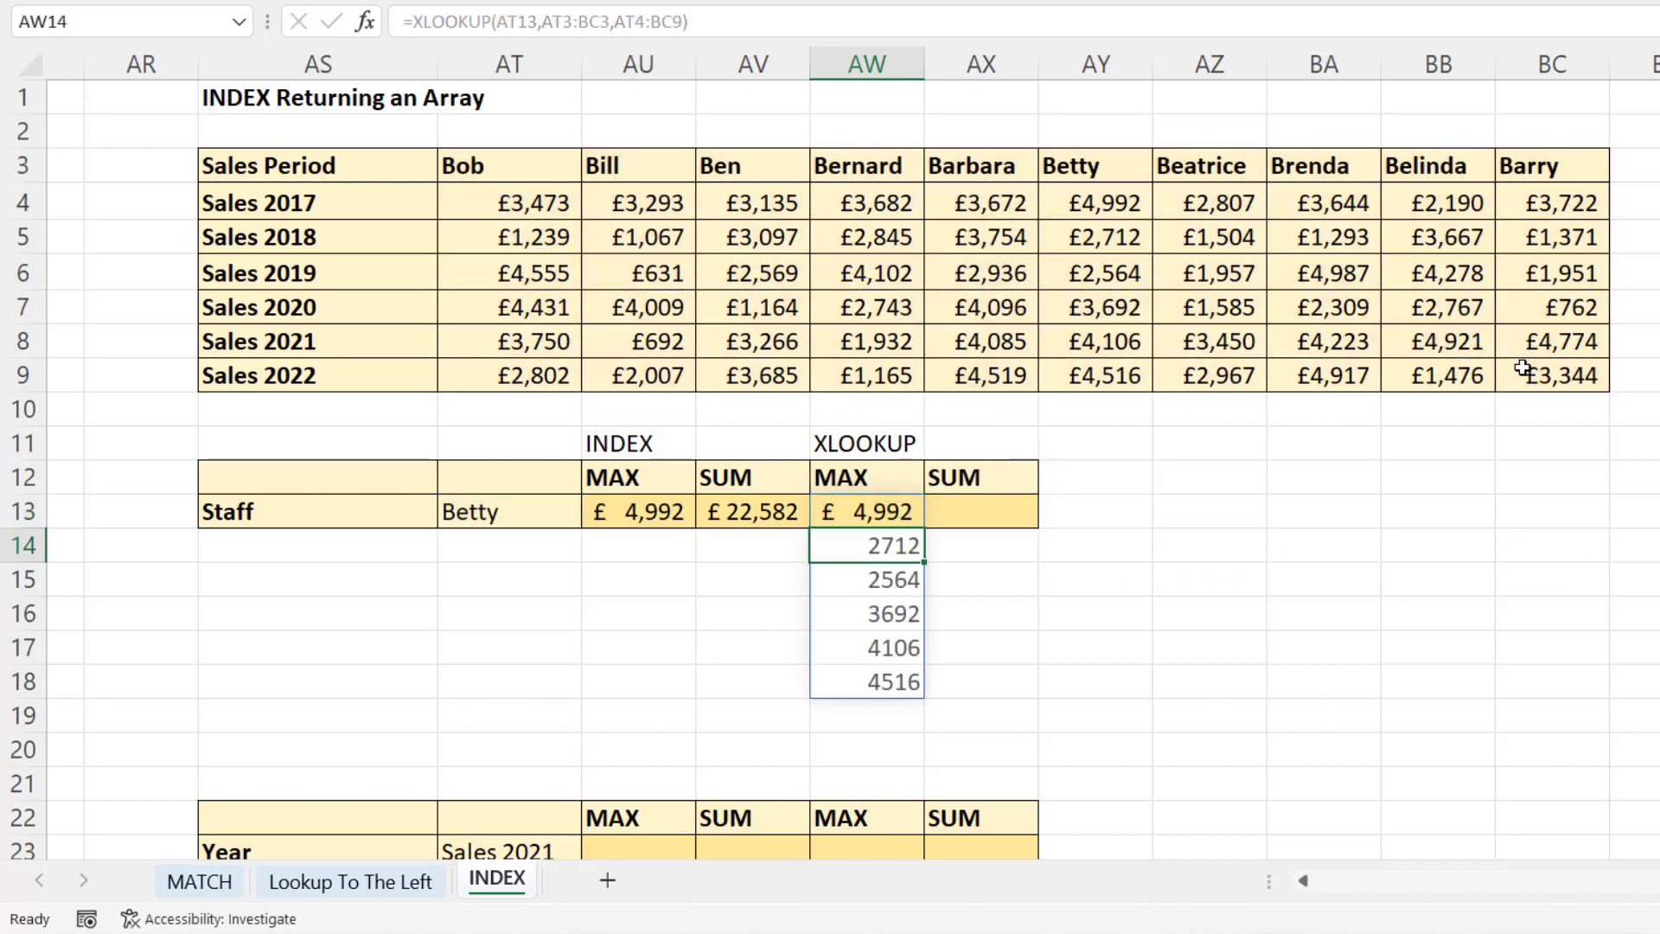
# Wrap the XLOOKUP formula in AW13 in MAX() and commit it.
pyautogui.doubleClick(865, 510)
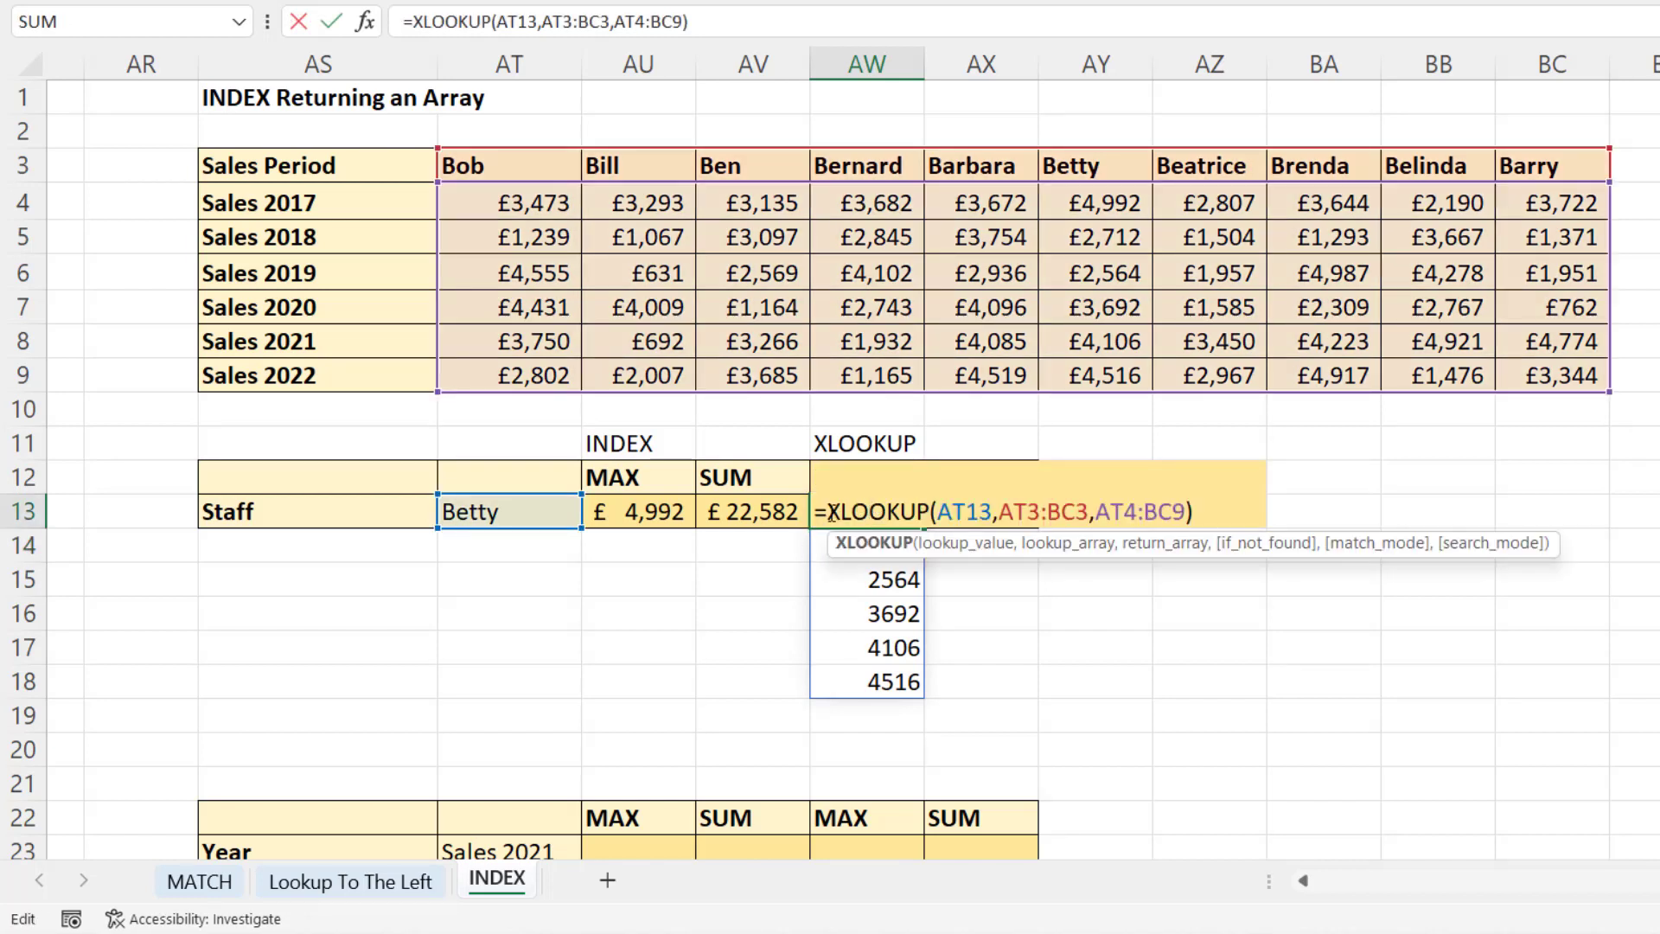
pyautogui.click(830, 513)
pyautogui.write('MAX(')
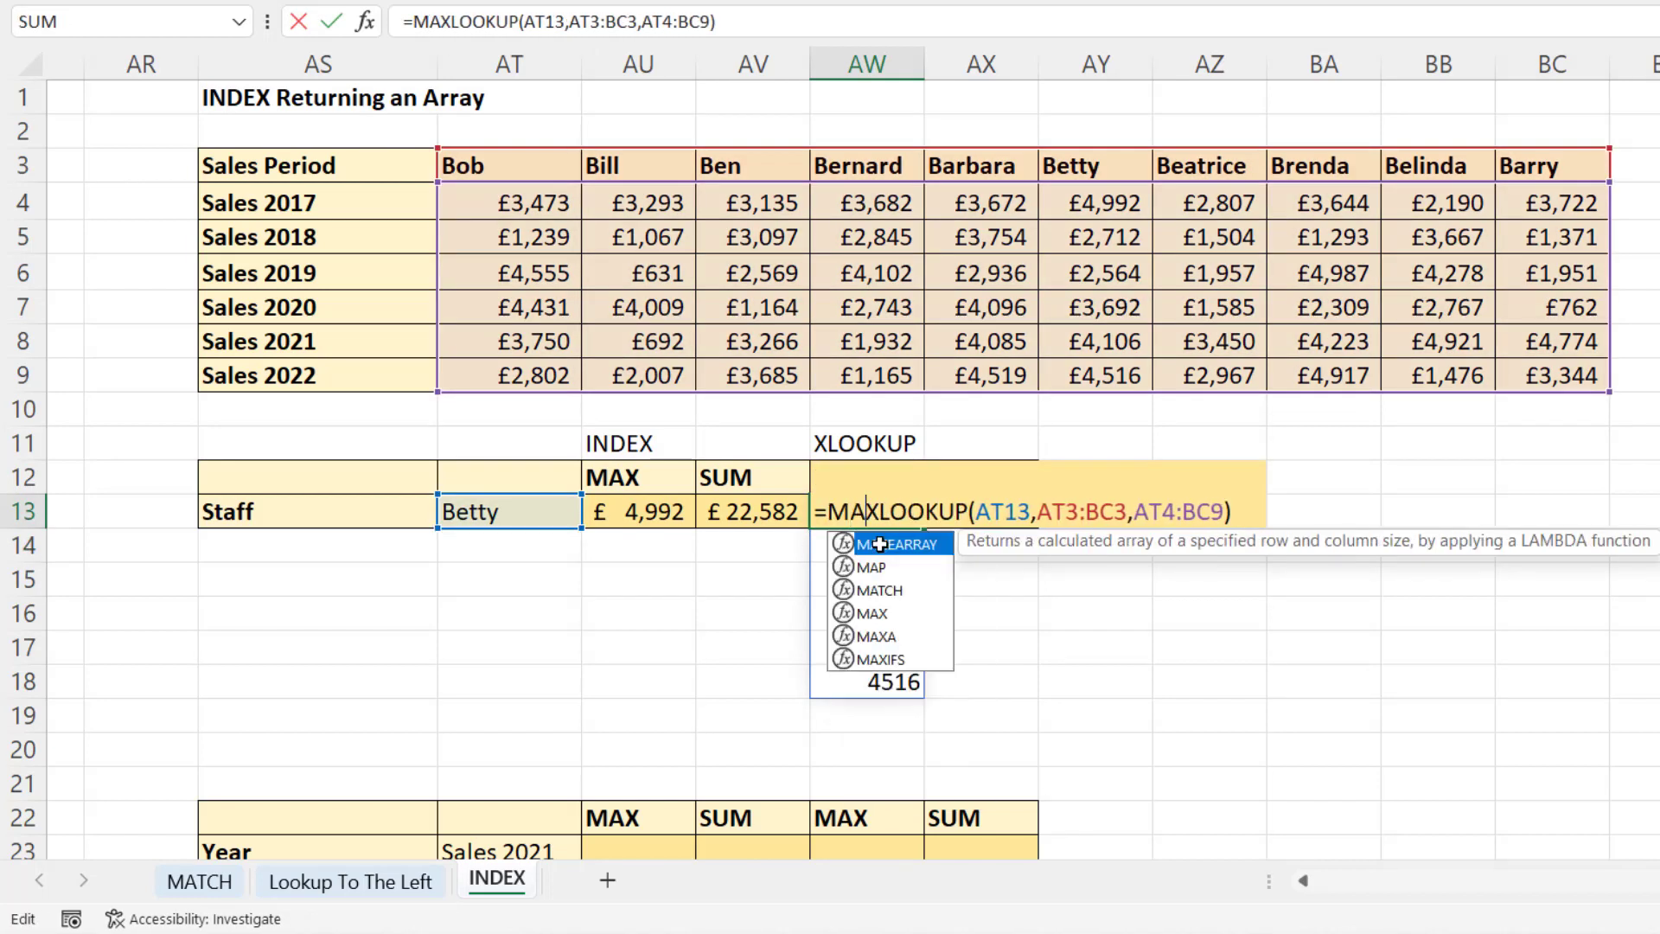
pyautogui.click(1260, 517)
pyautogui.write(')')
pyautogui.press('Return')
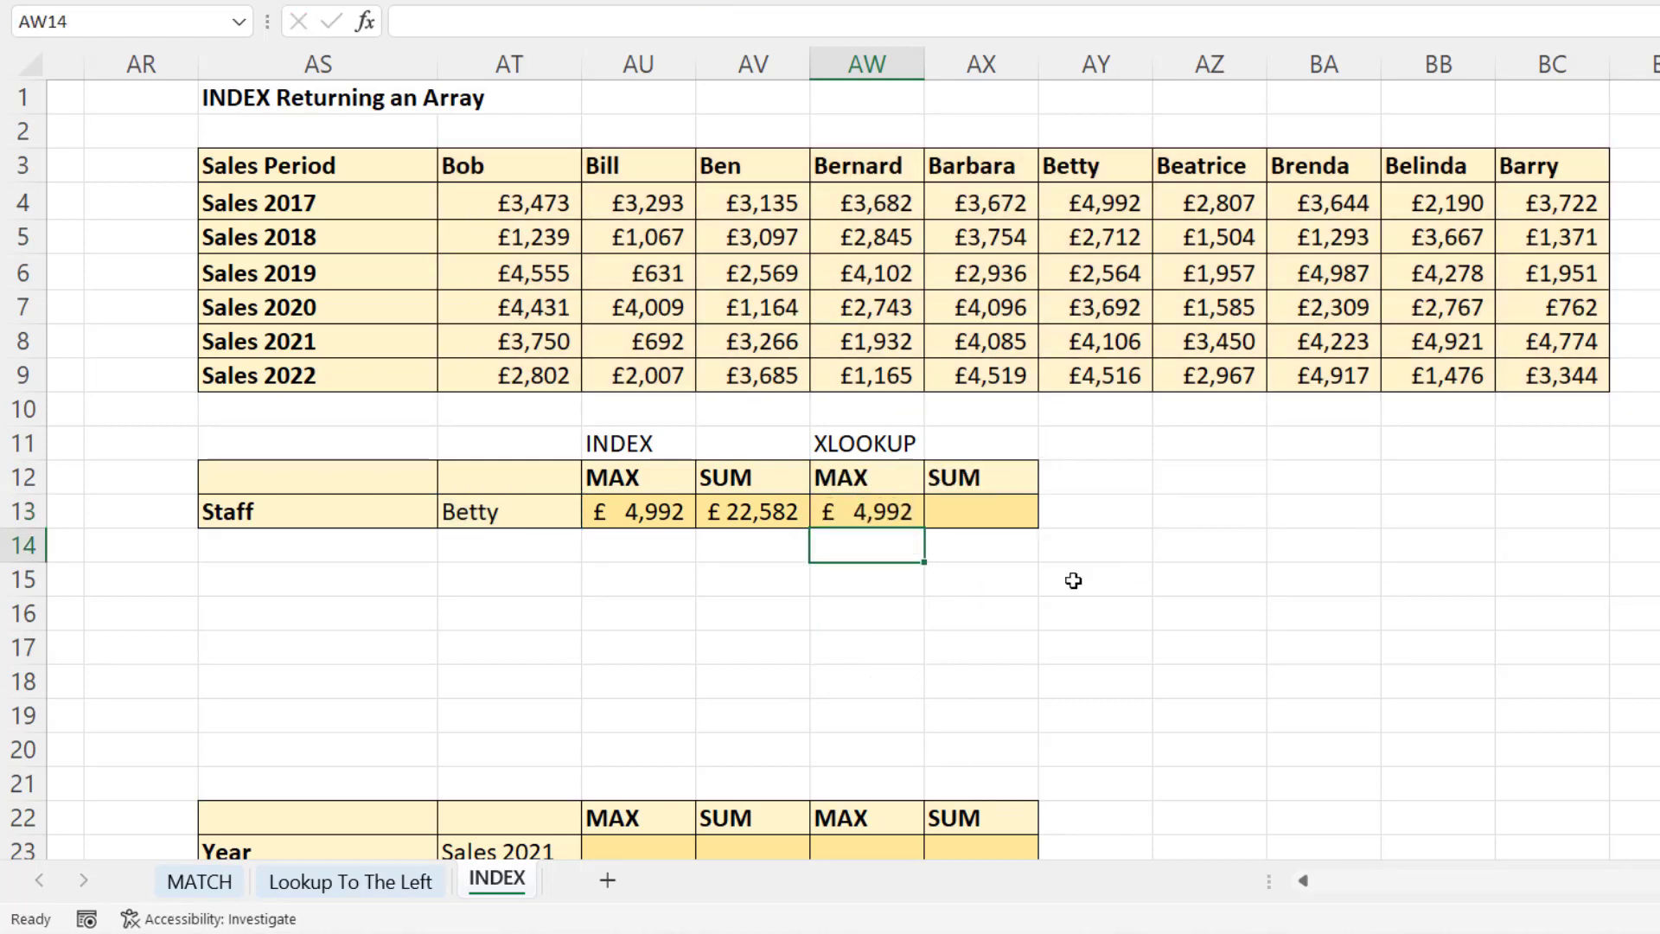
# Move the Year table from AS22:AX23 up to AS15:AX16, just below the Staff table.
pyautogui.moveTo(286, 808); pyautogui.dragTo(953, 593)
pyautogui.click(504, 617)
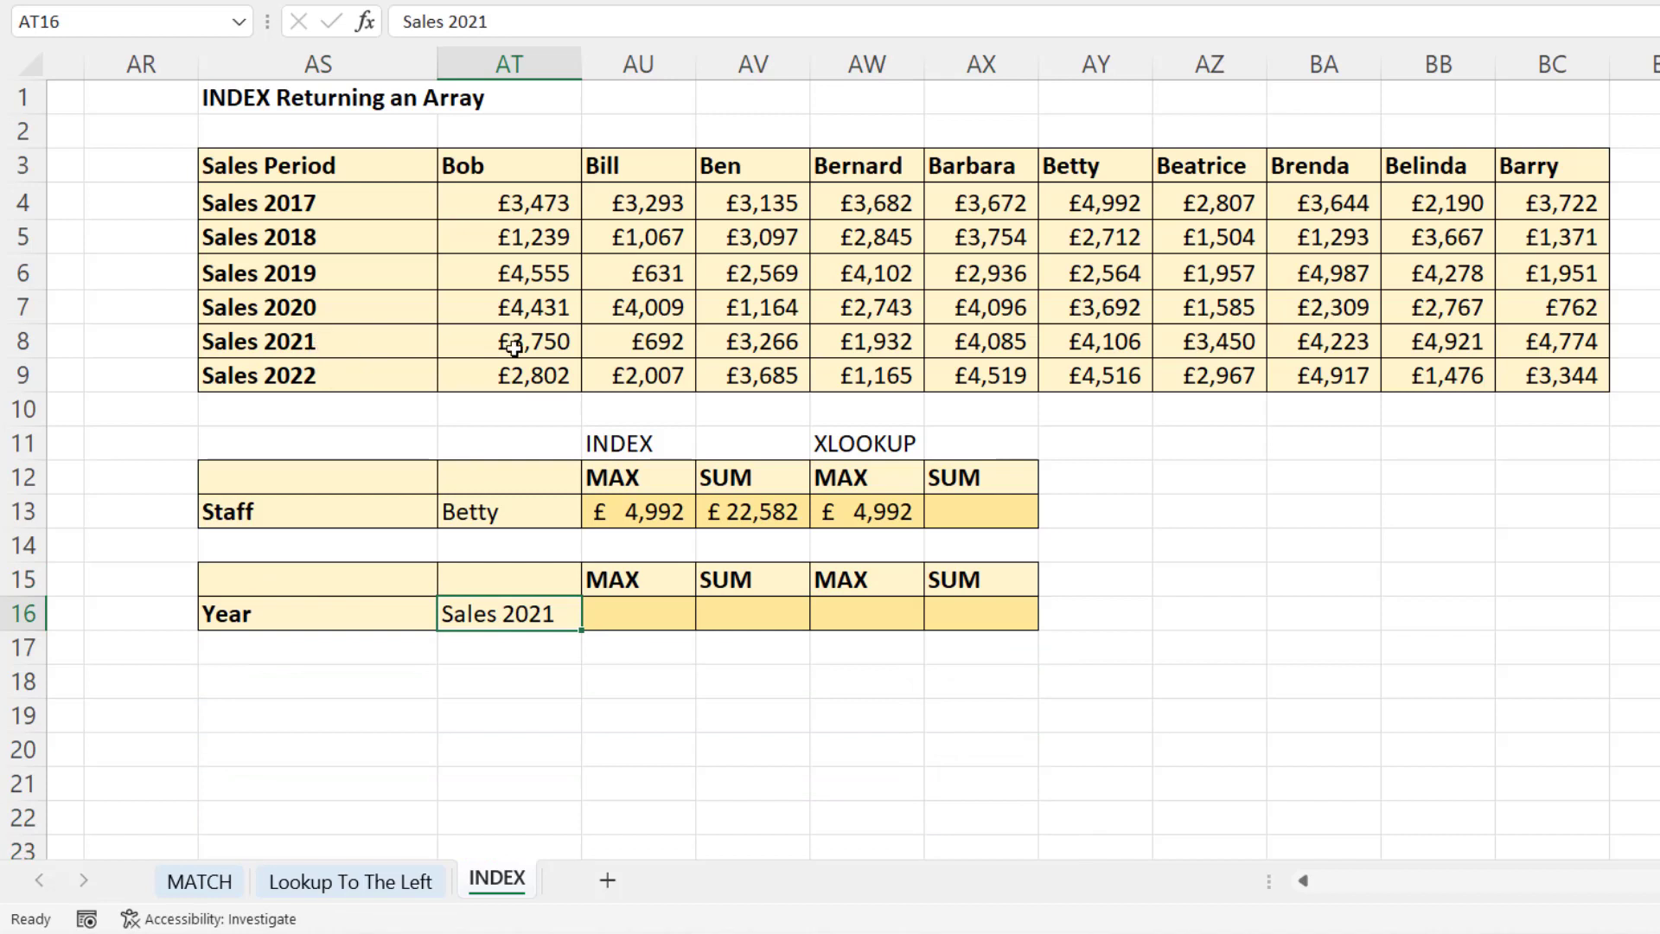
# Begin an INDEX formula in AU16 with the sales figures AT4:BC9 as its array.
pyautogui.click(638, 612)
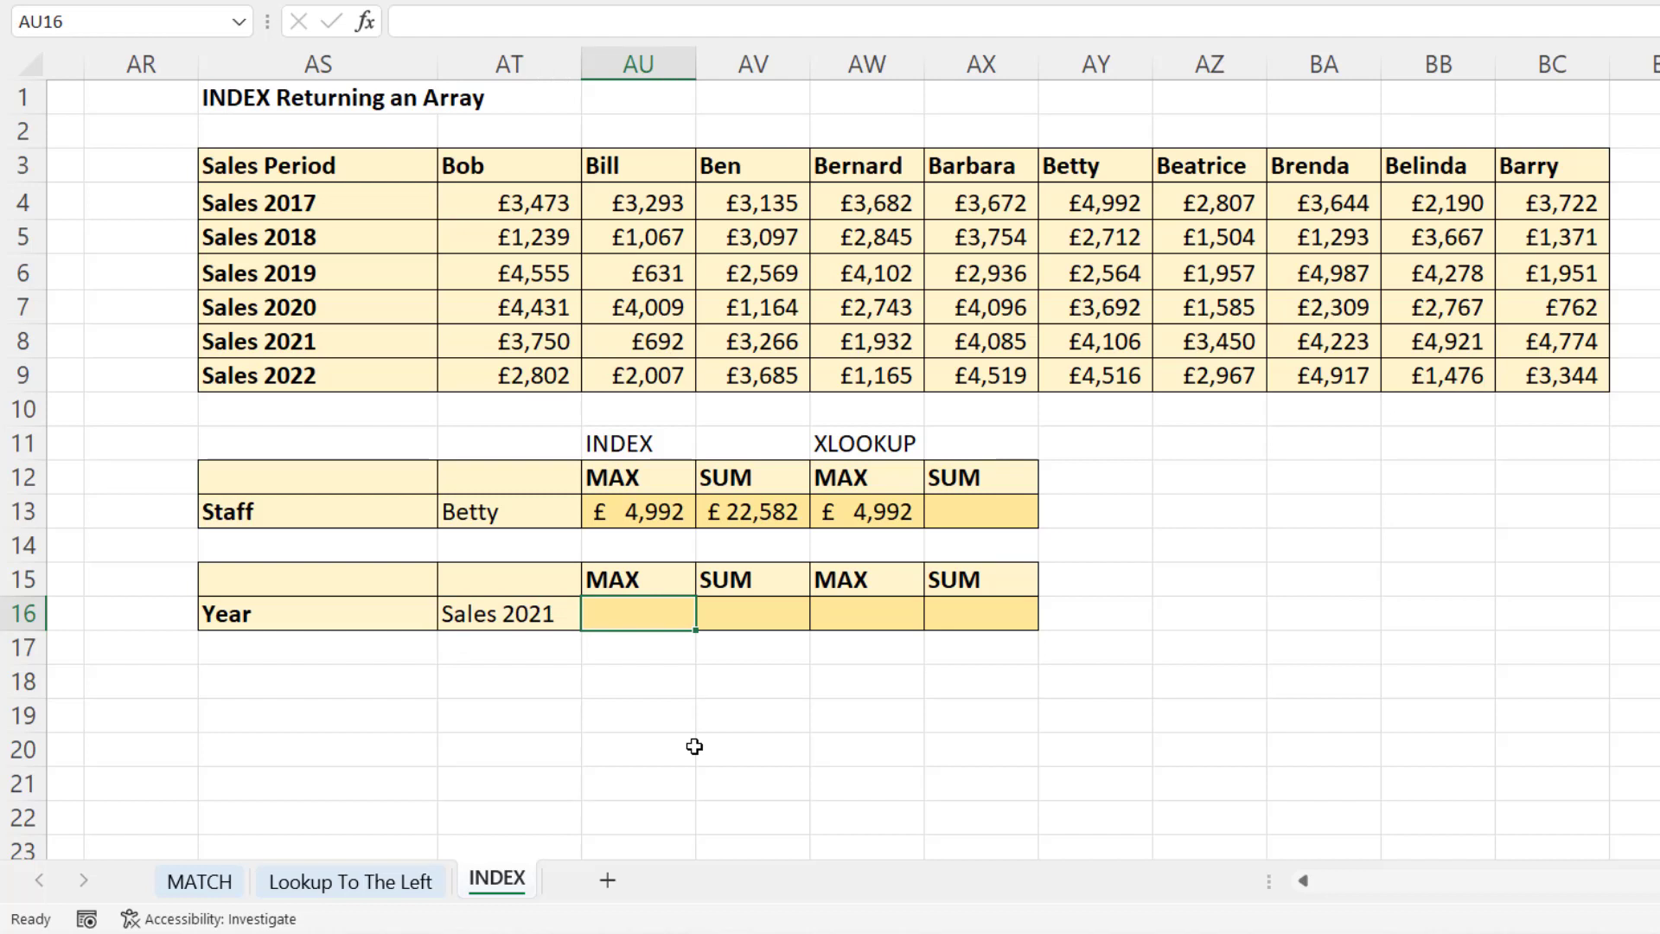
pyautogui.write('=ind')
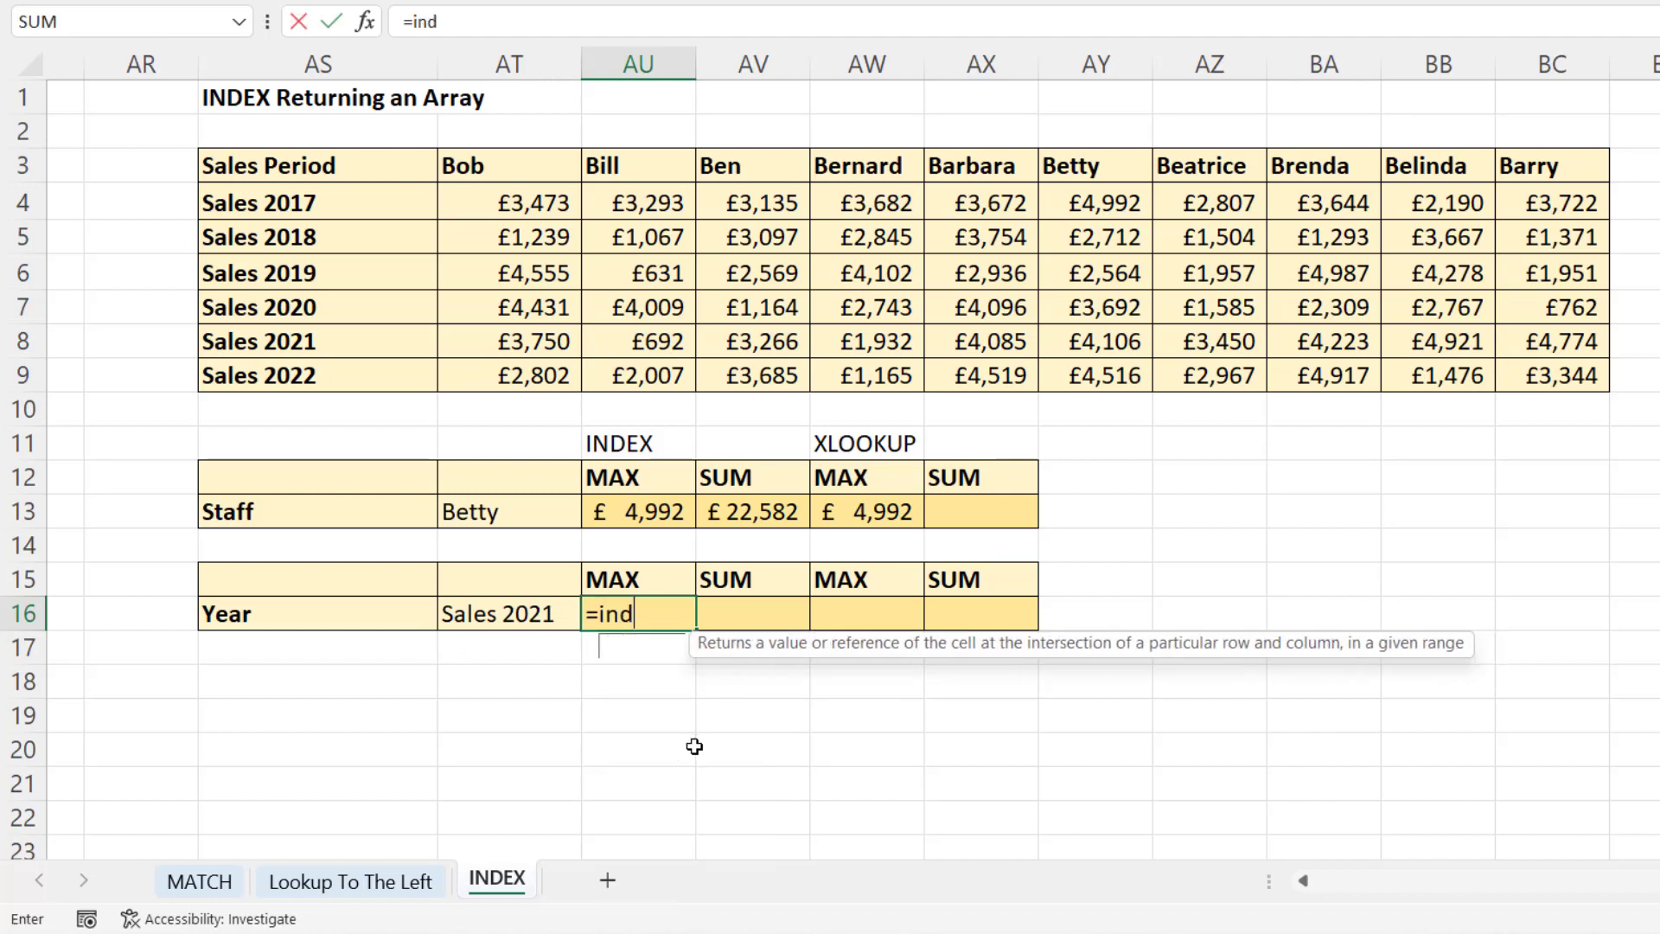
pyautogui.write('ex(')
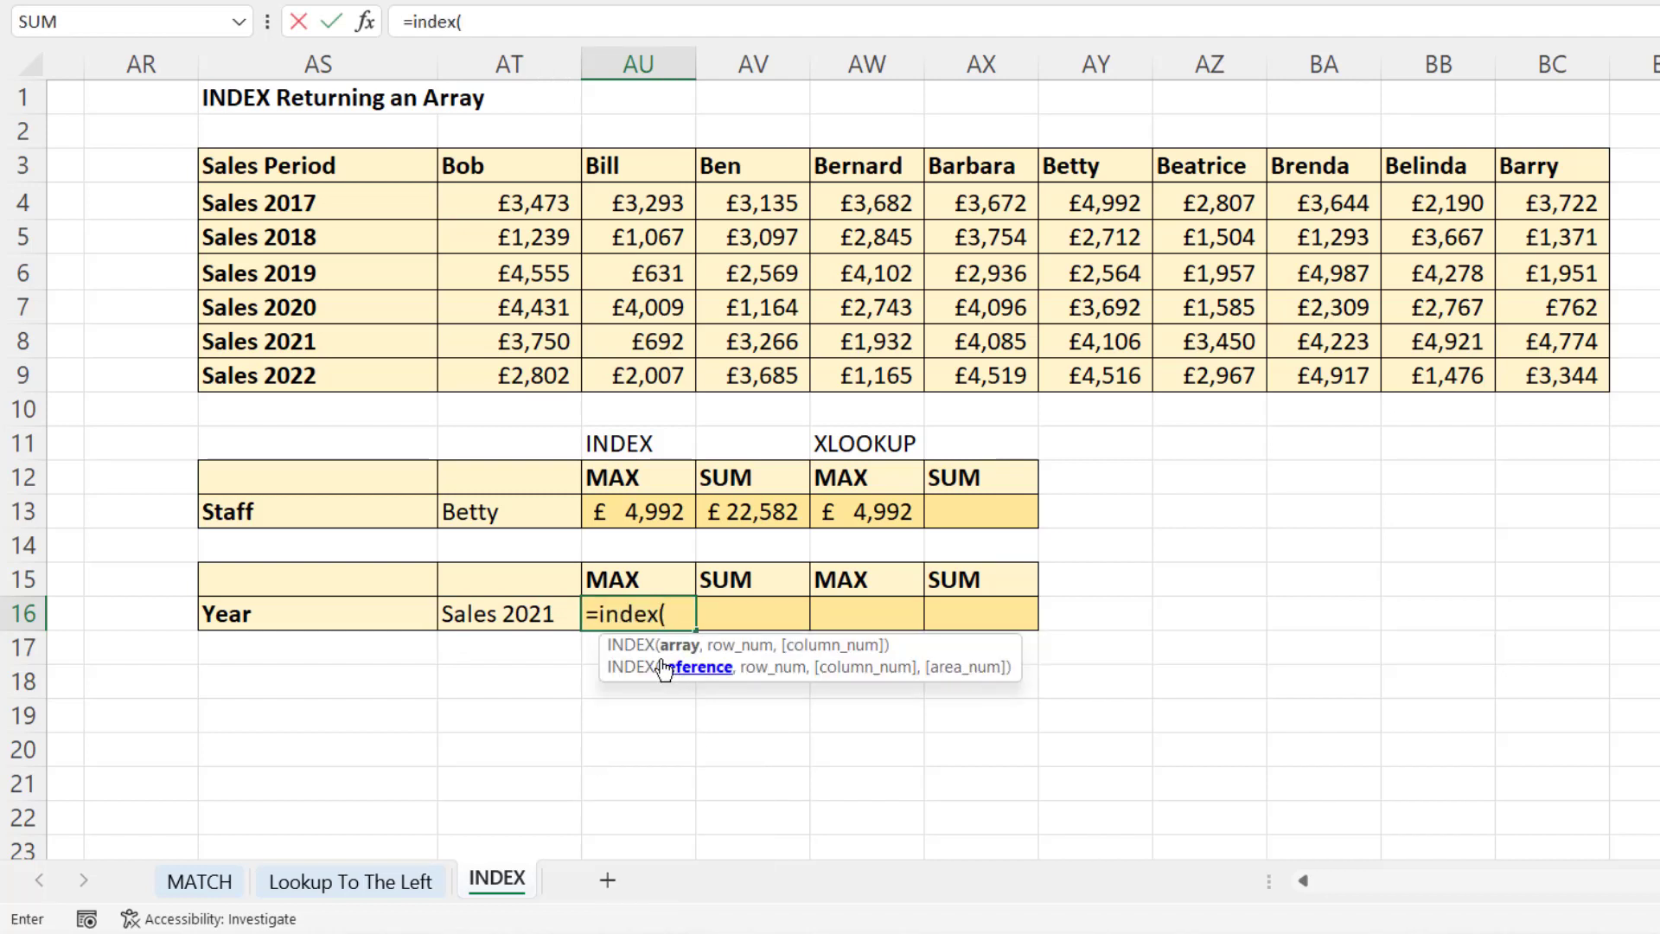
pyautogui.moveTo(550, 205); pyautogui.dragTo(1508, 368)
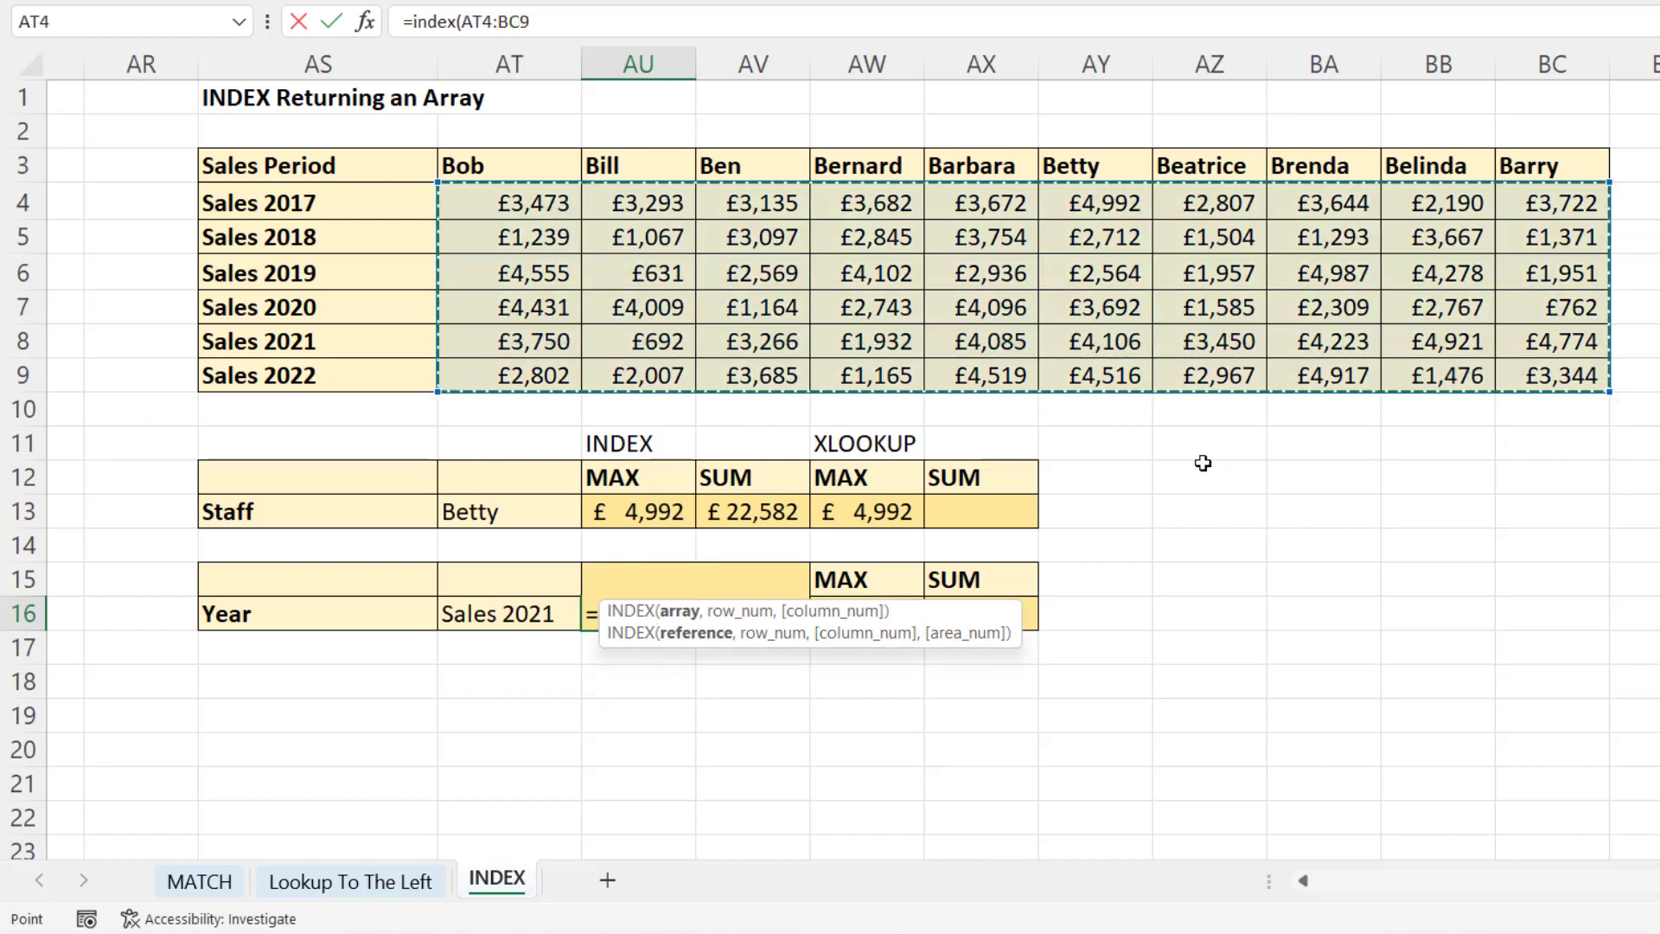
pyautogui.write(',')
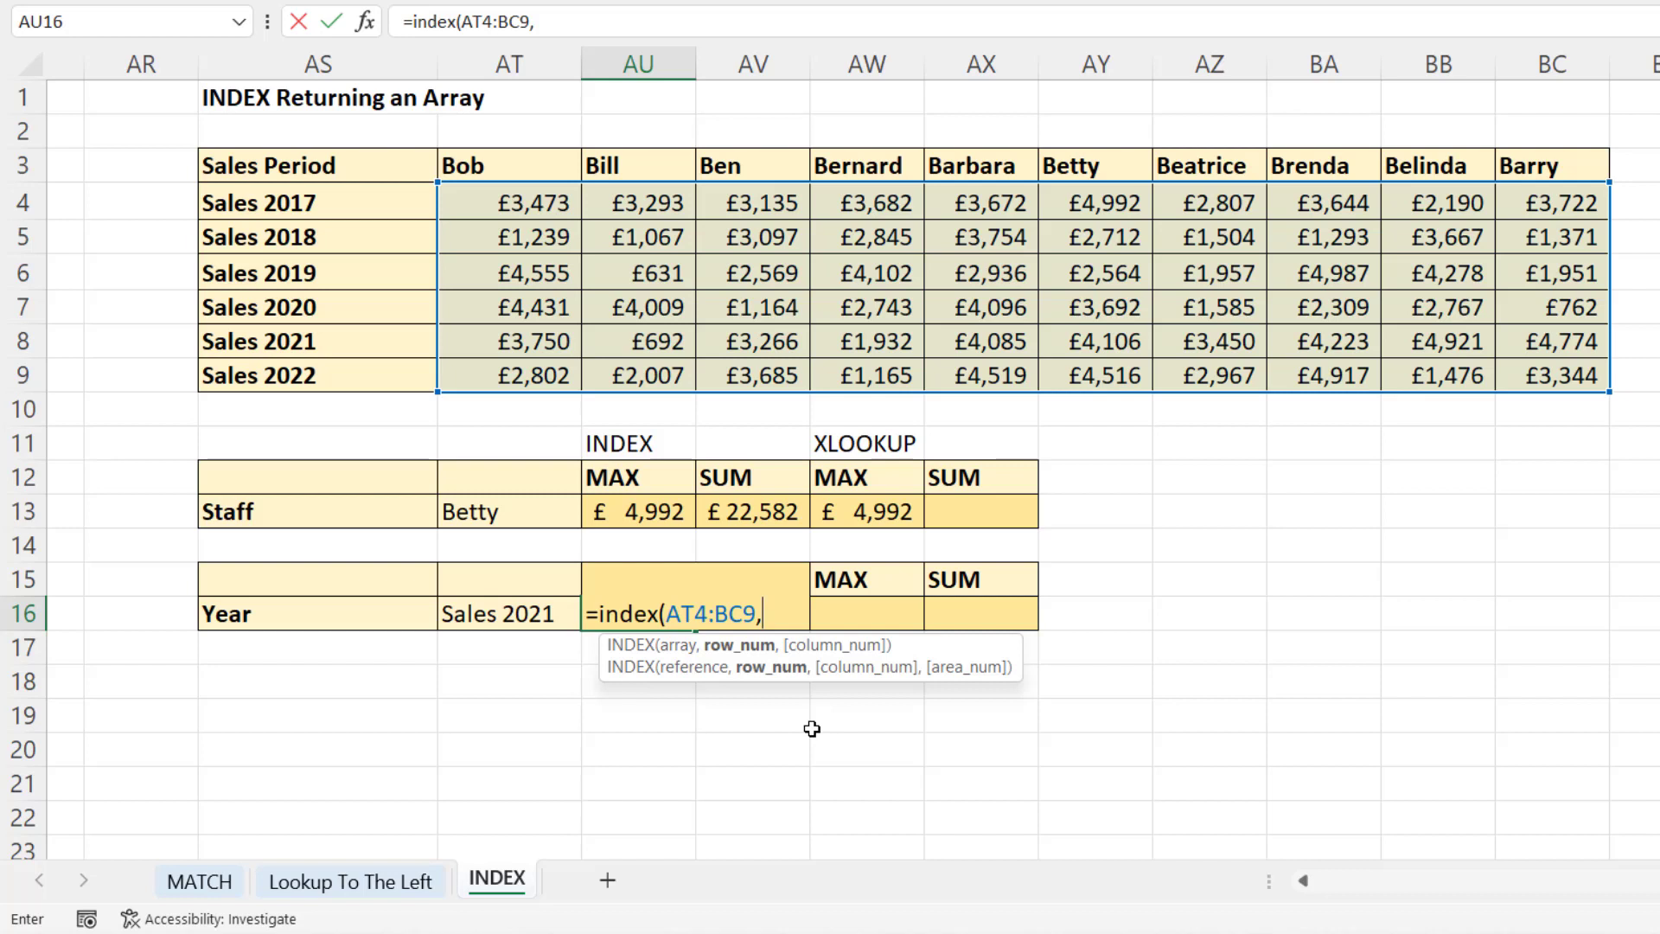
# Complete the AU16 formula with MATCH(AT16,AS4:AS9,0) as the row number and 0 as the column number, and commit it.
pyautogui.write('match')
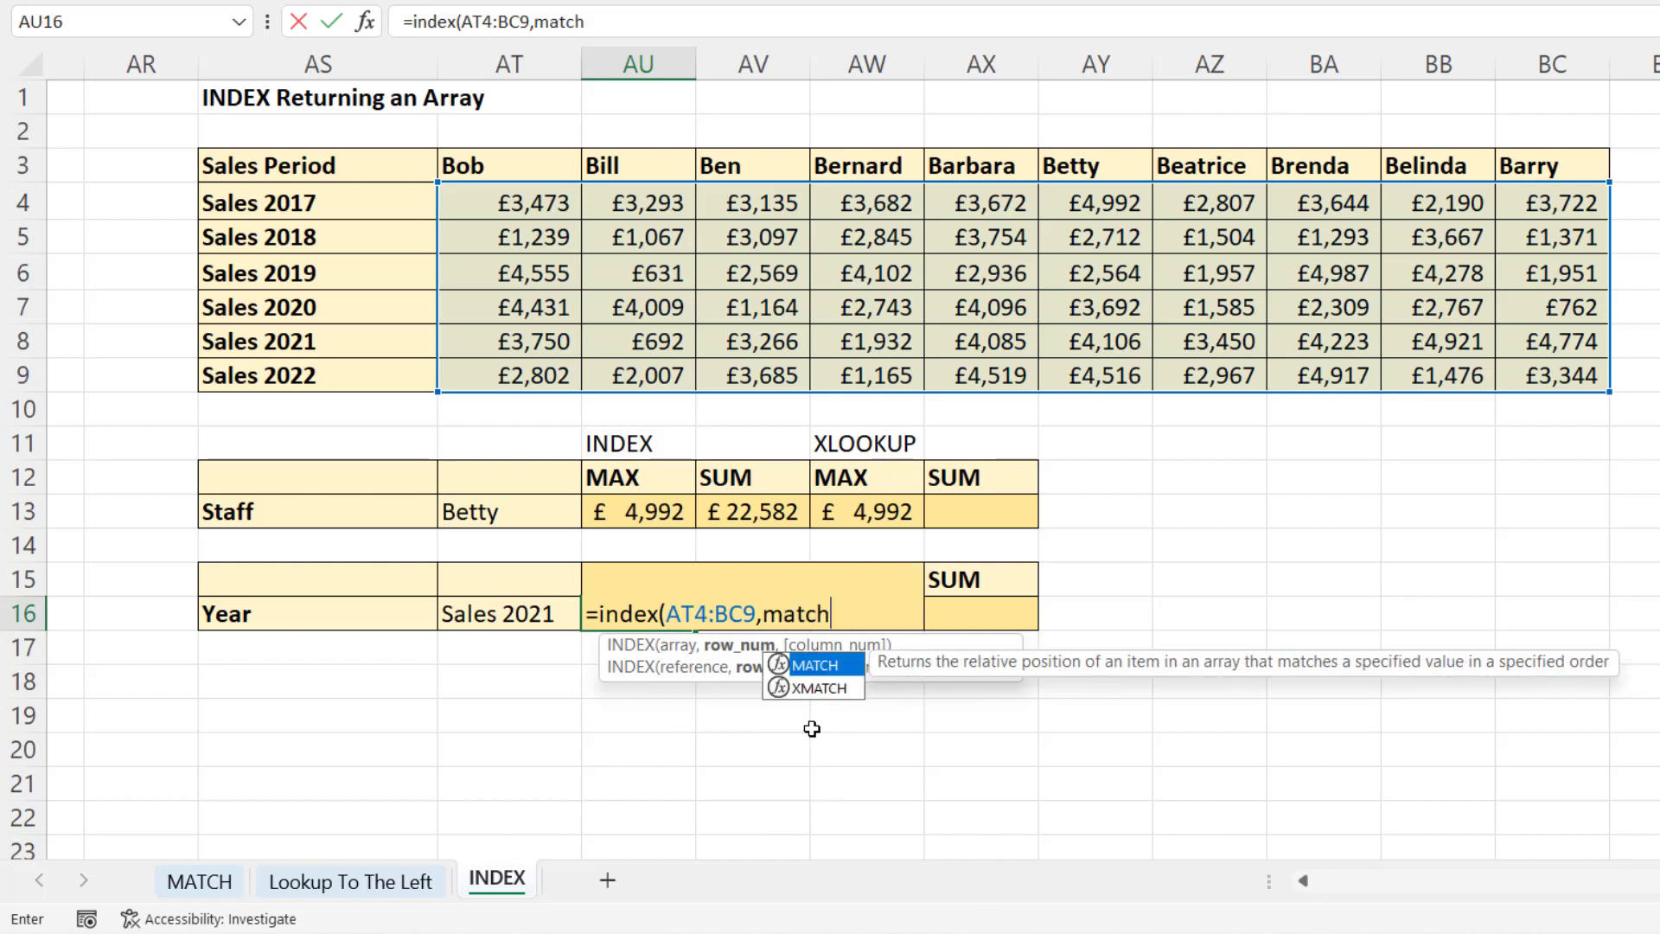
pyautogui.write('(')
pyautogui.click(544, 613)
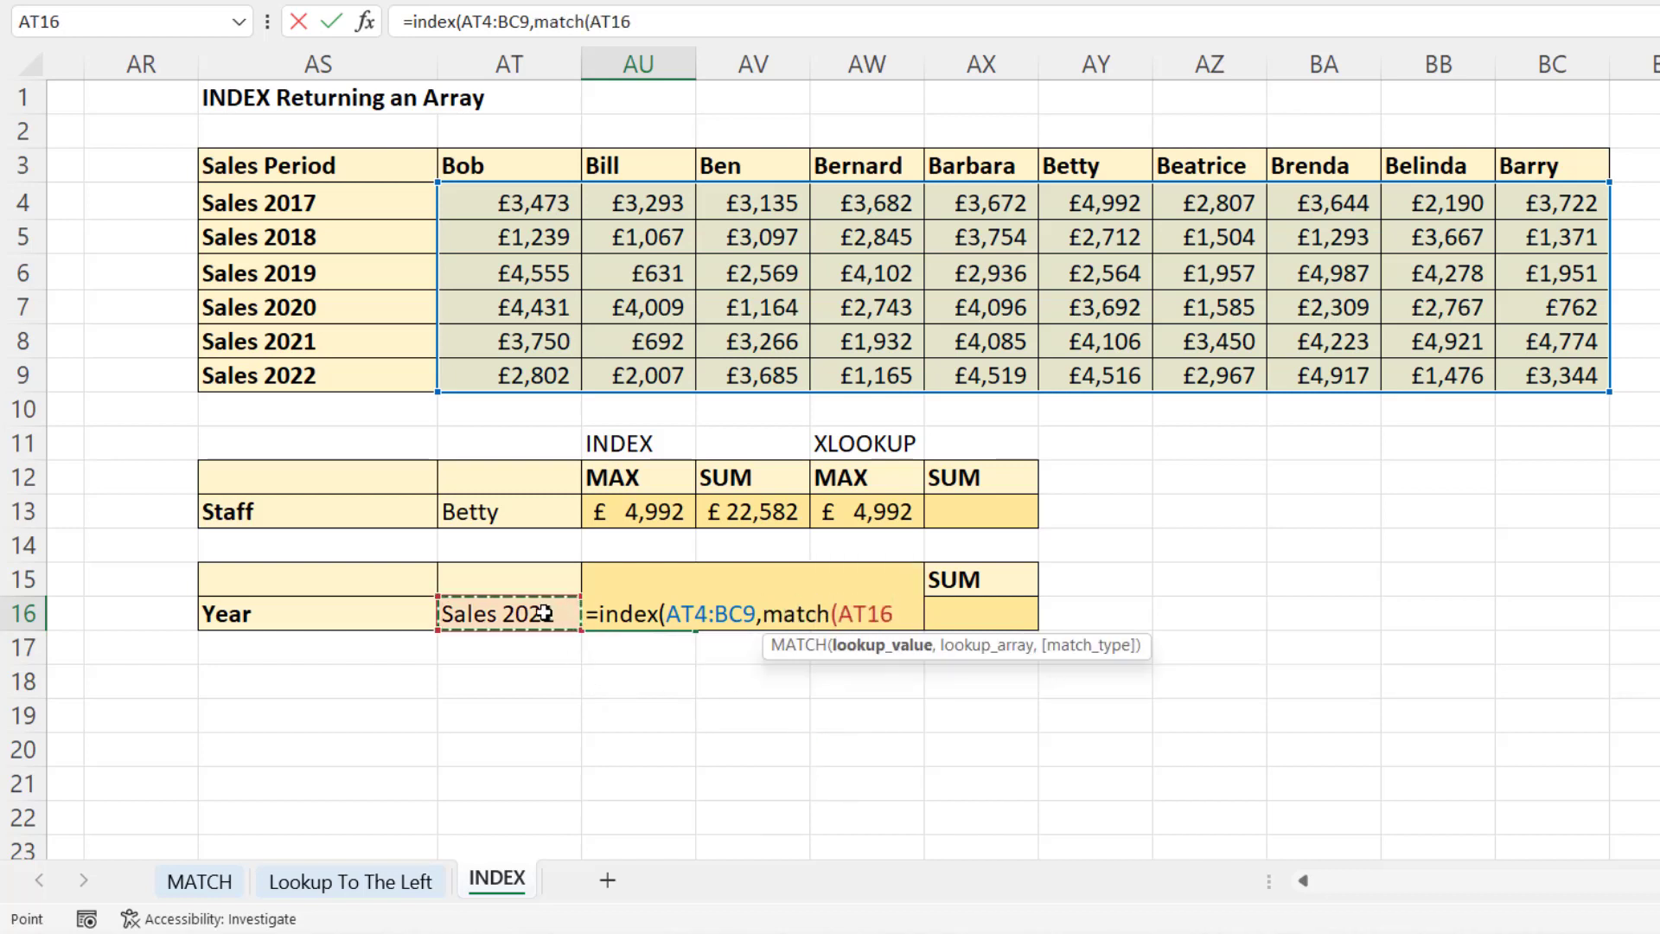
pyautogui.write(',')
pyautogui.moveTo(350, 205); pyautogui.dragTo(343, 378)
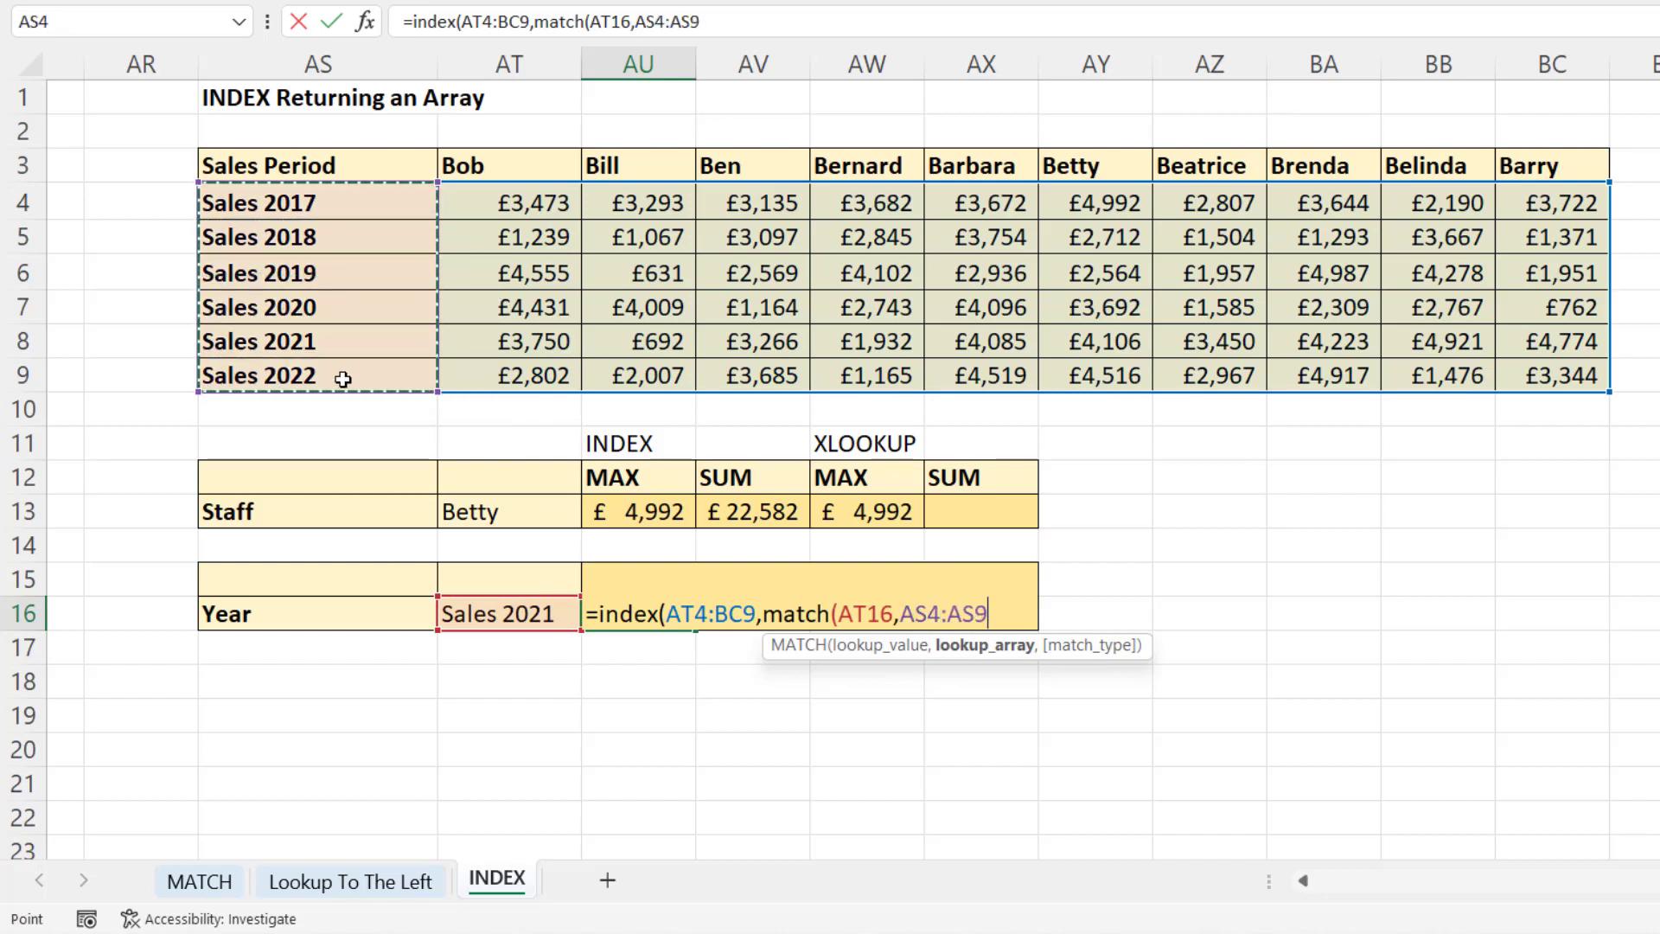
pyautogui.write(',0')
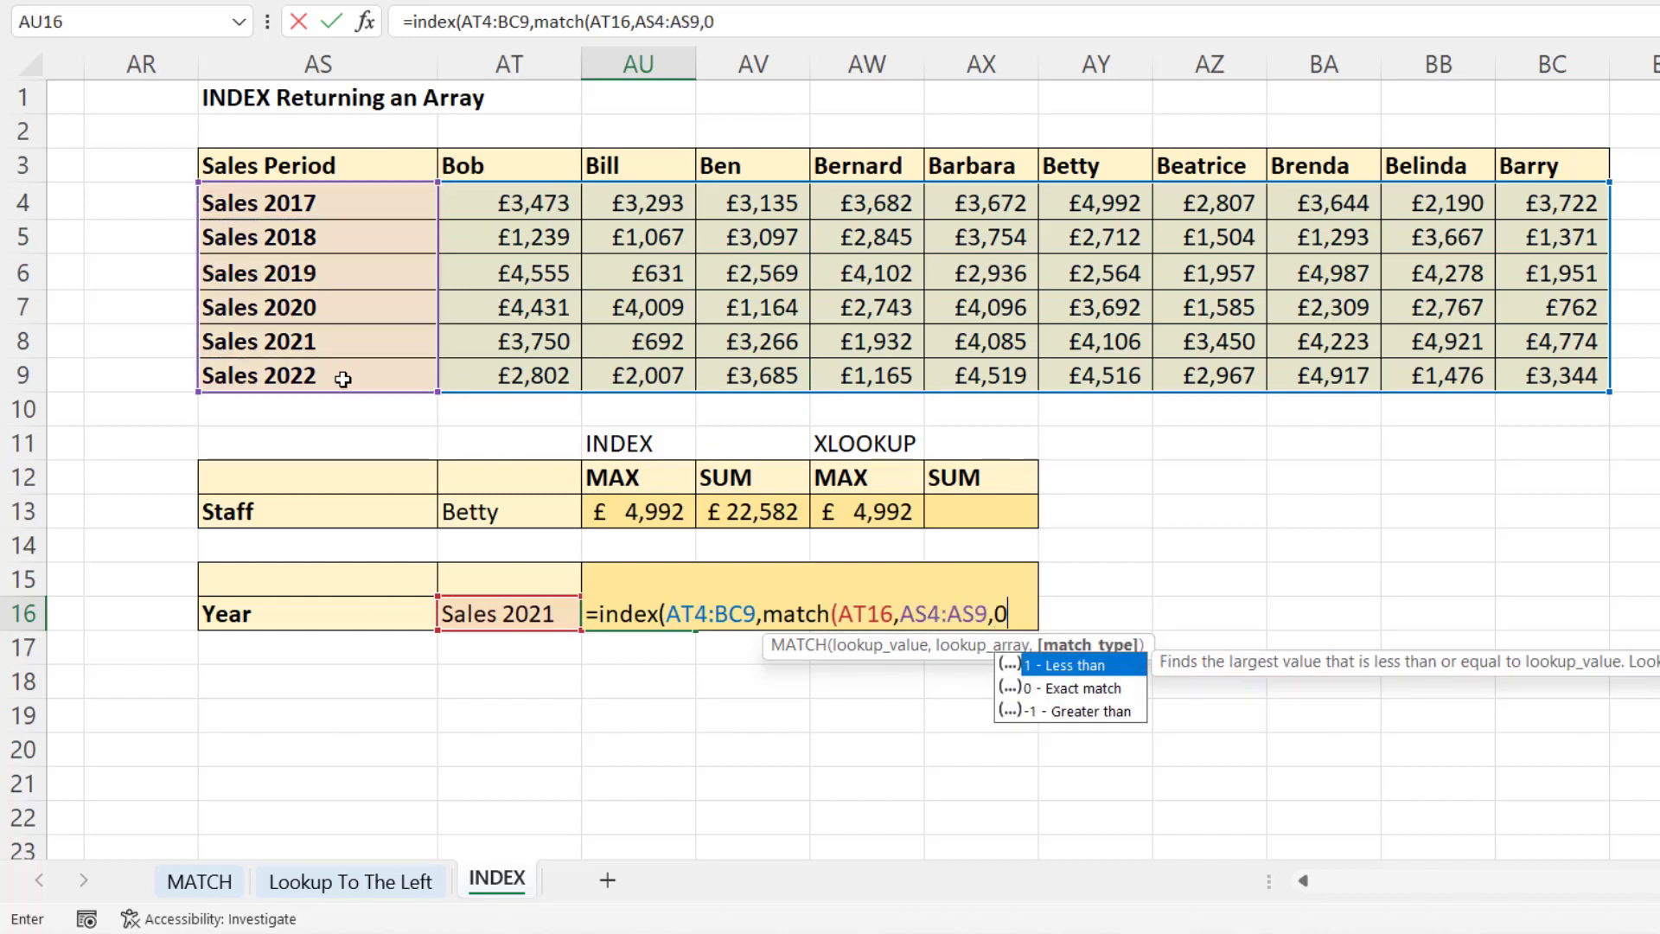
pyautogui.write(')')
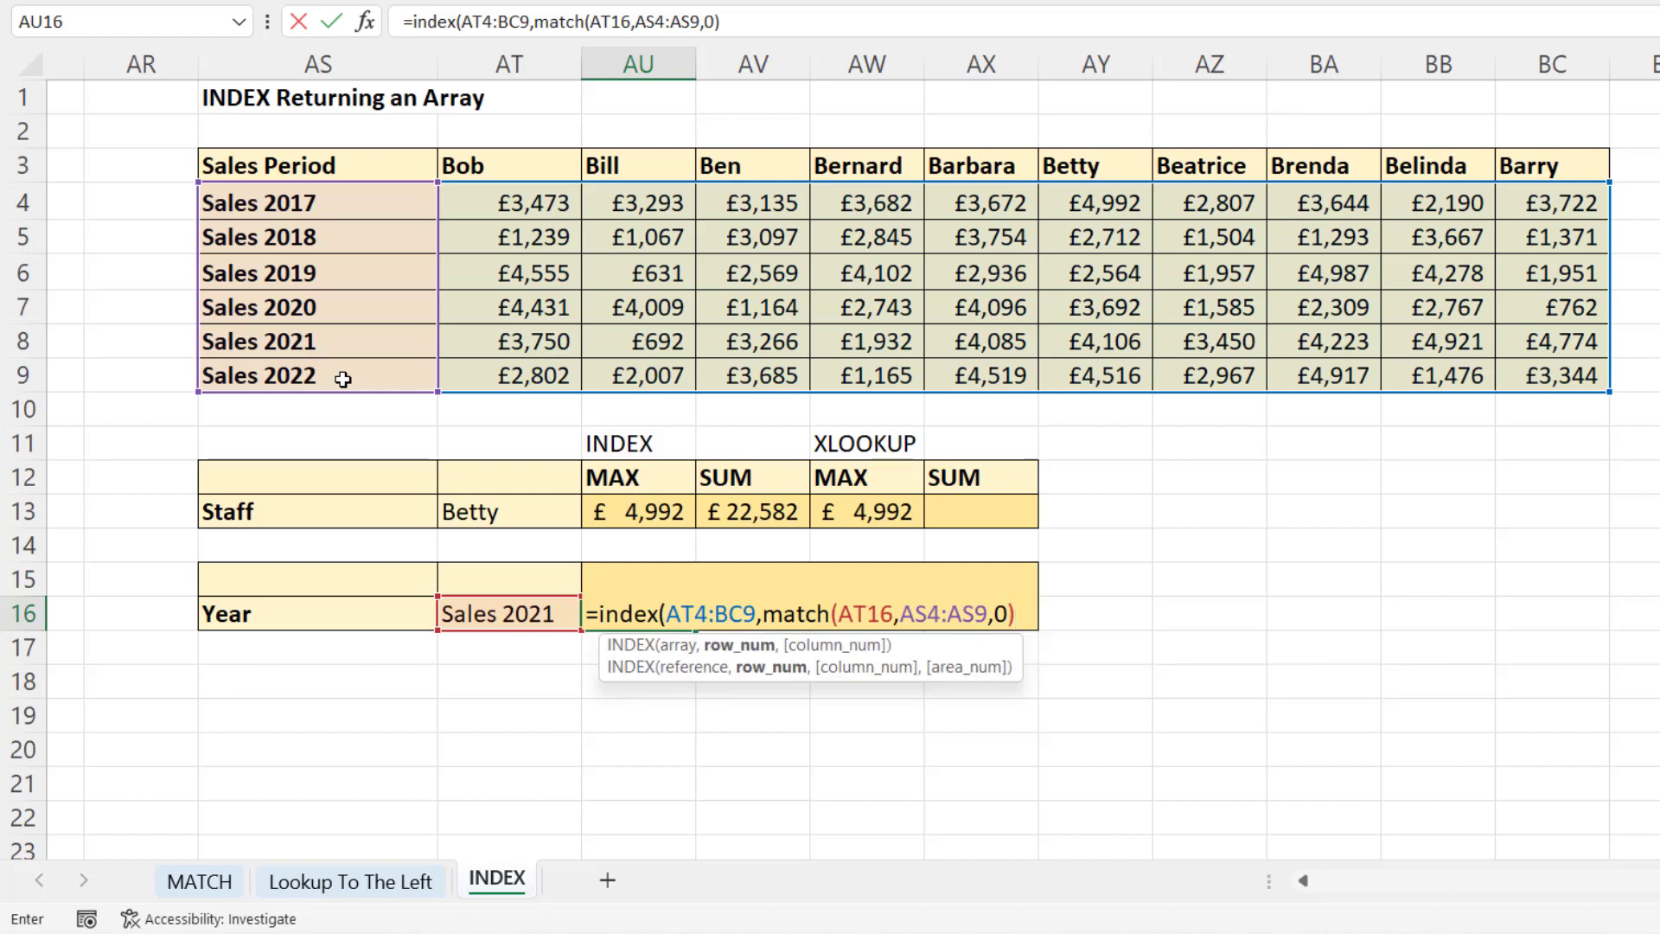
pyautogui.write(',')
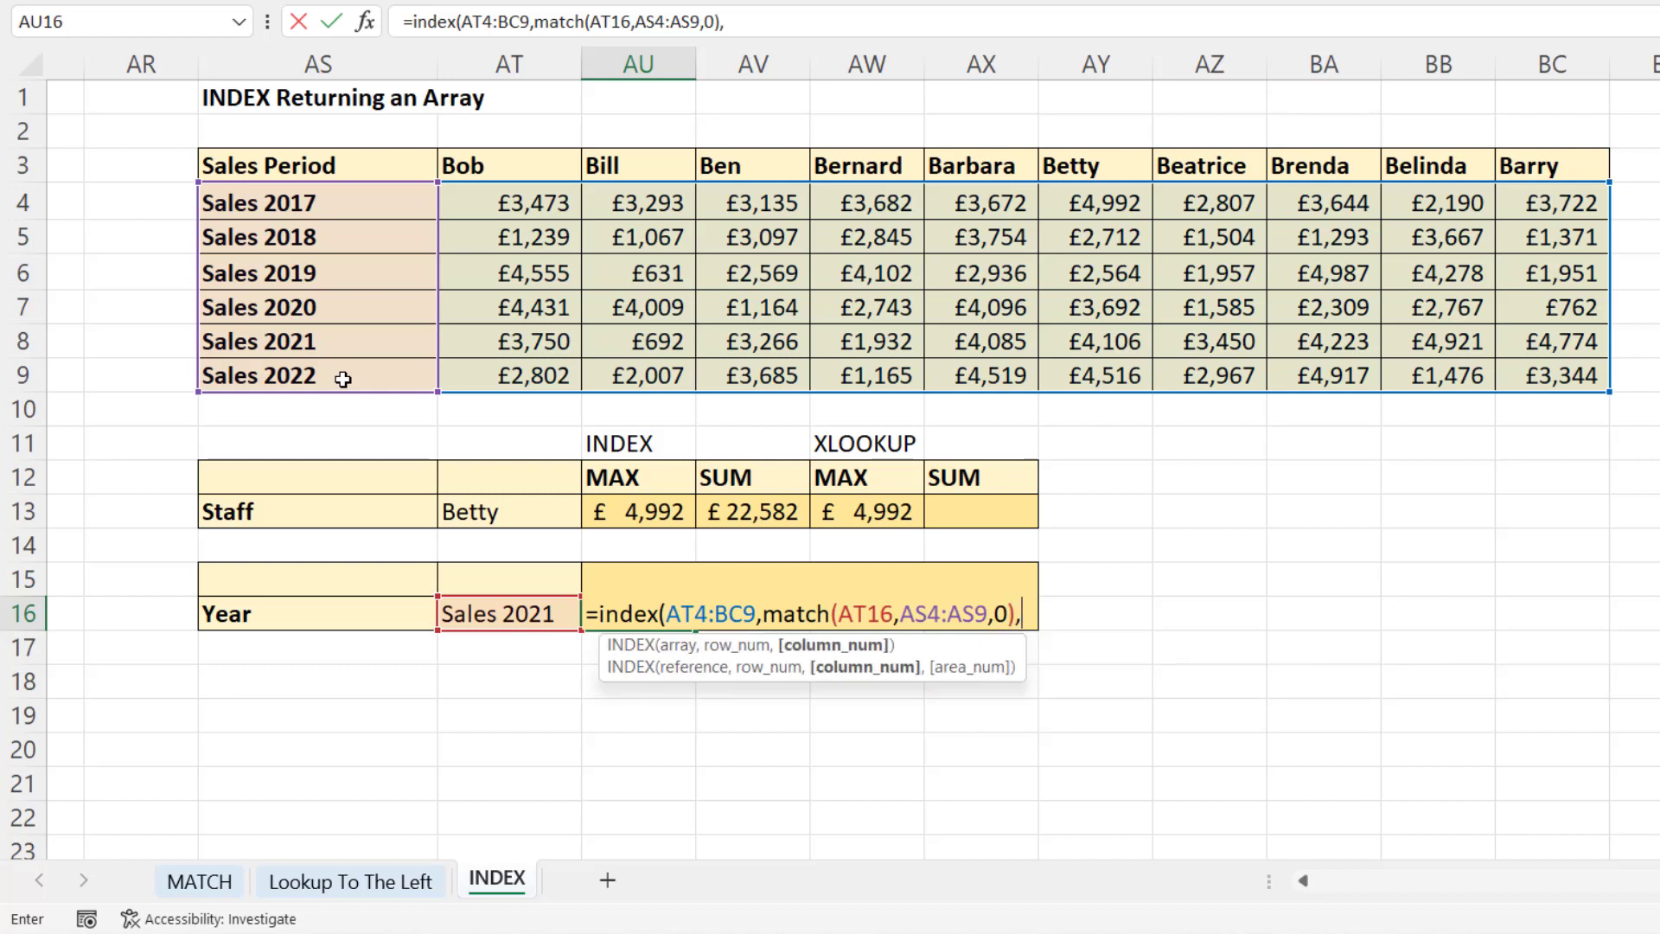
pyautogui.write('0)')
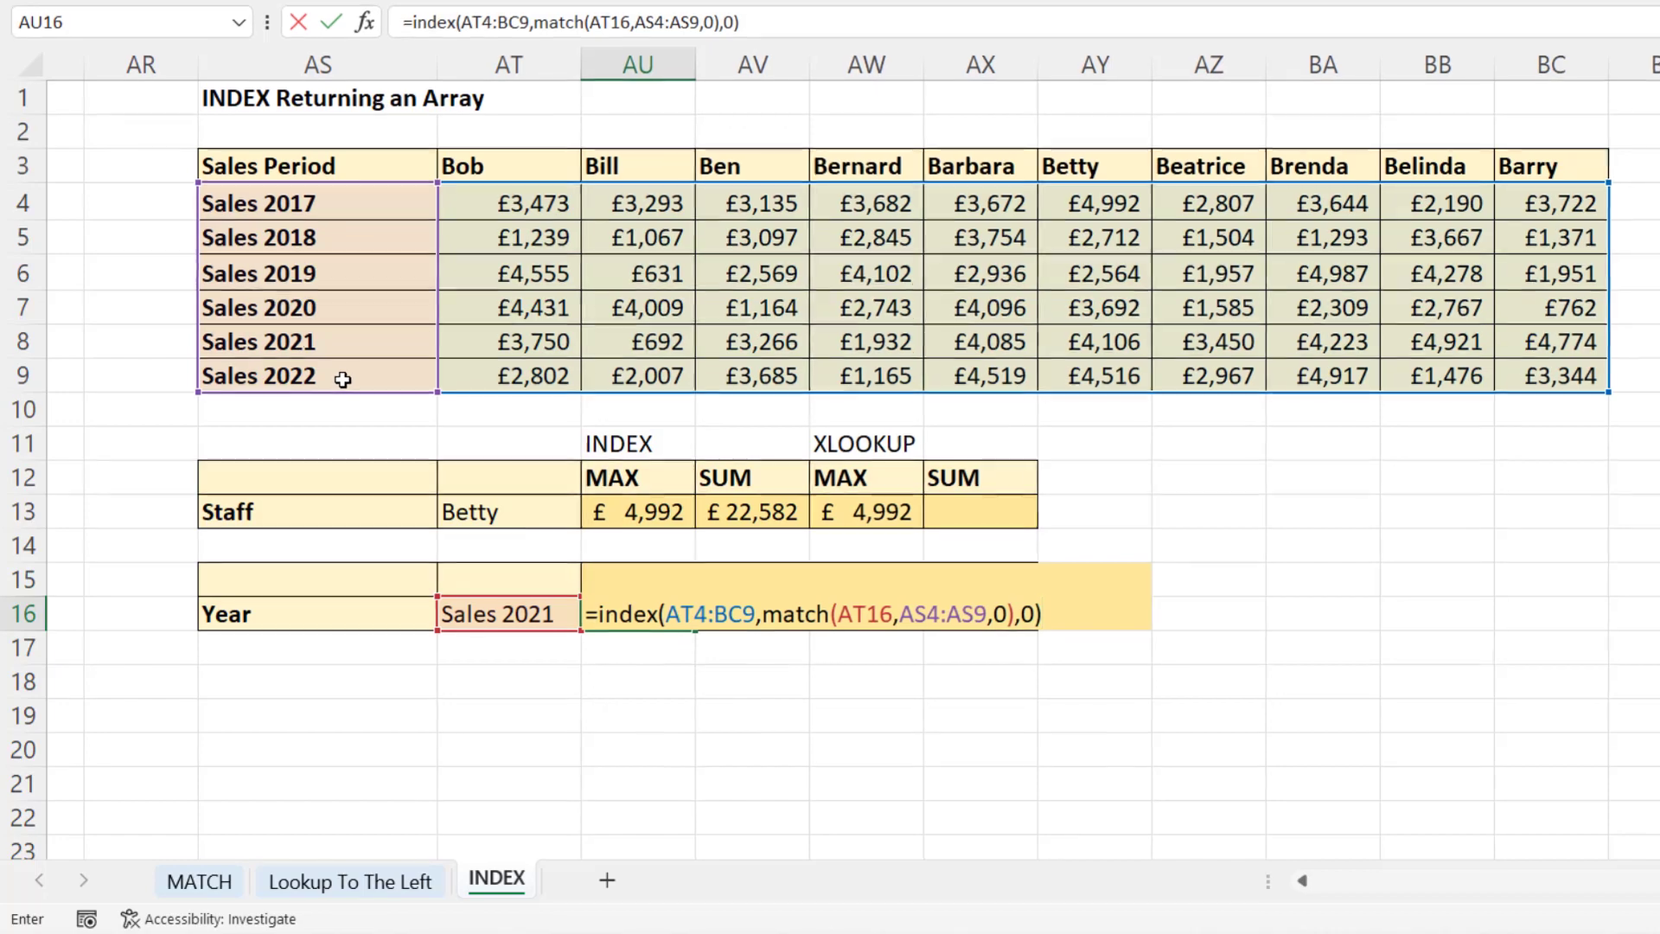
pyautogui.press('Return')
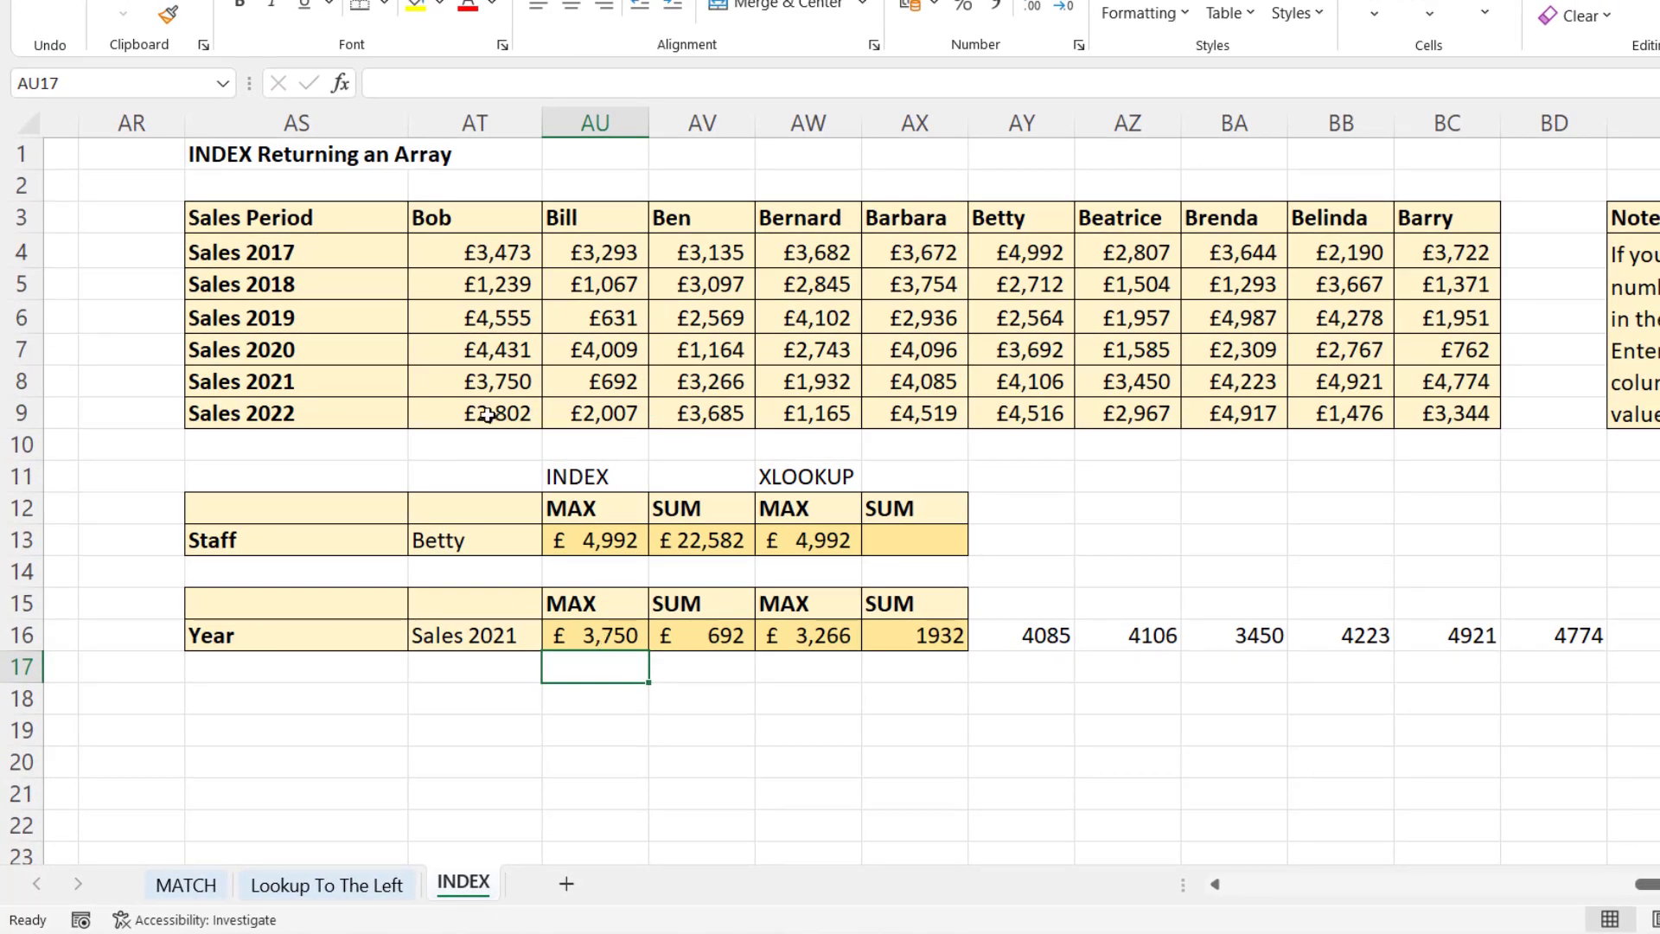
# Wrap the INDEX formula in AU16 in MAX() and commit it.
pyautogui.doubleClick(579, 640)
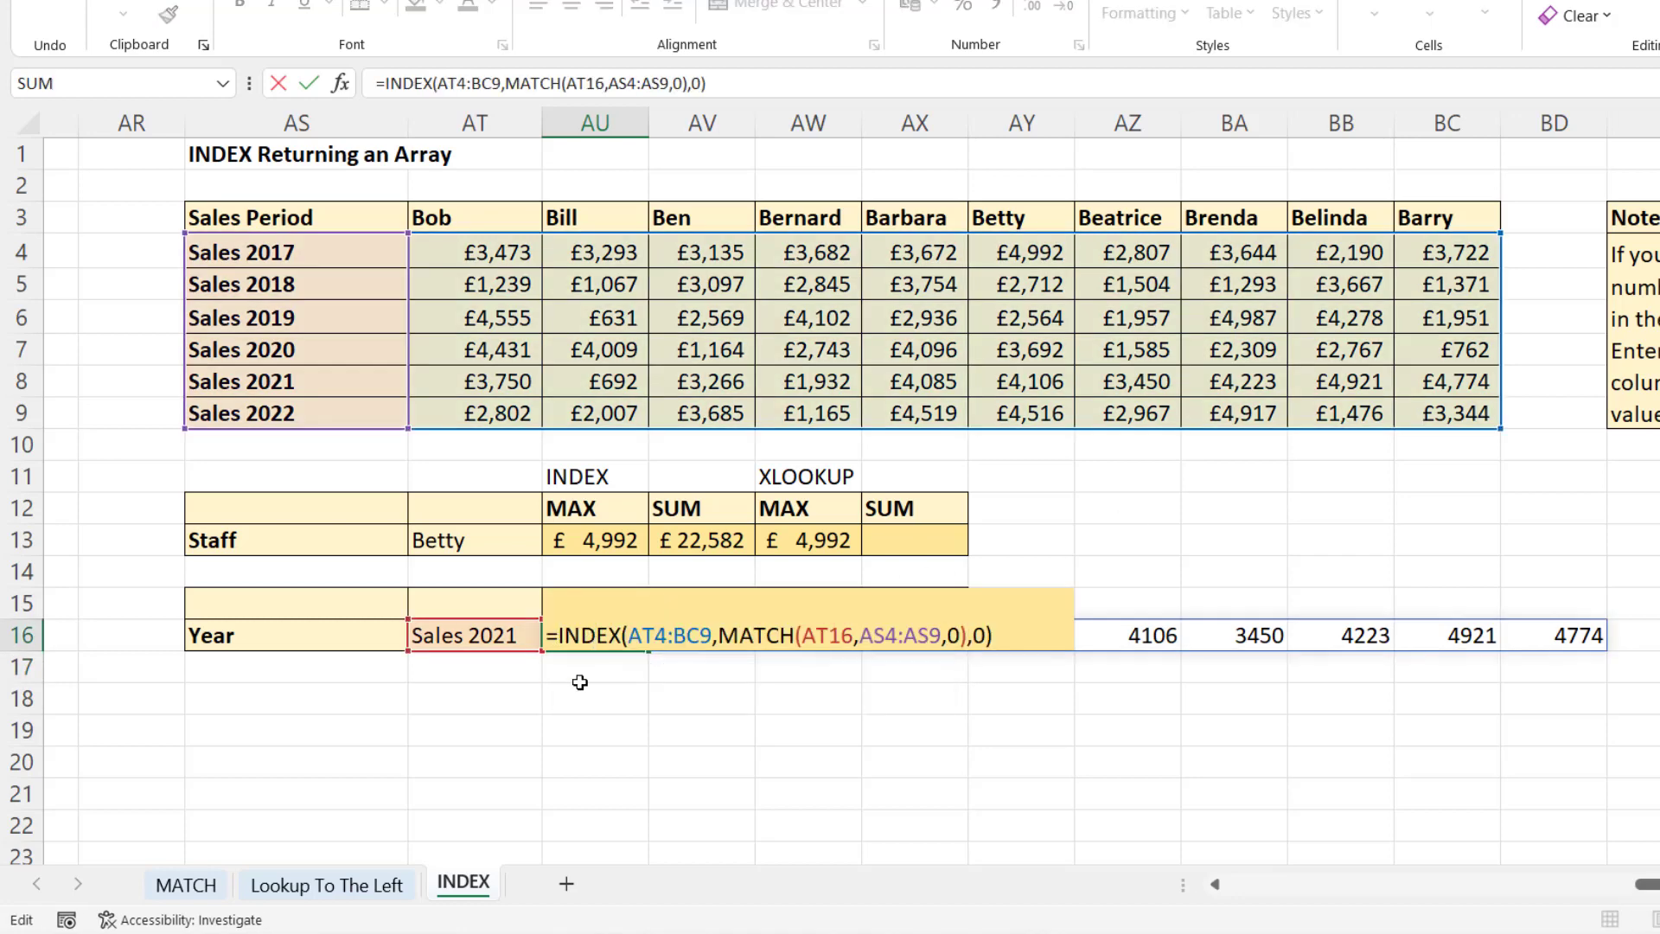
pyautogui.write('MAX(')
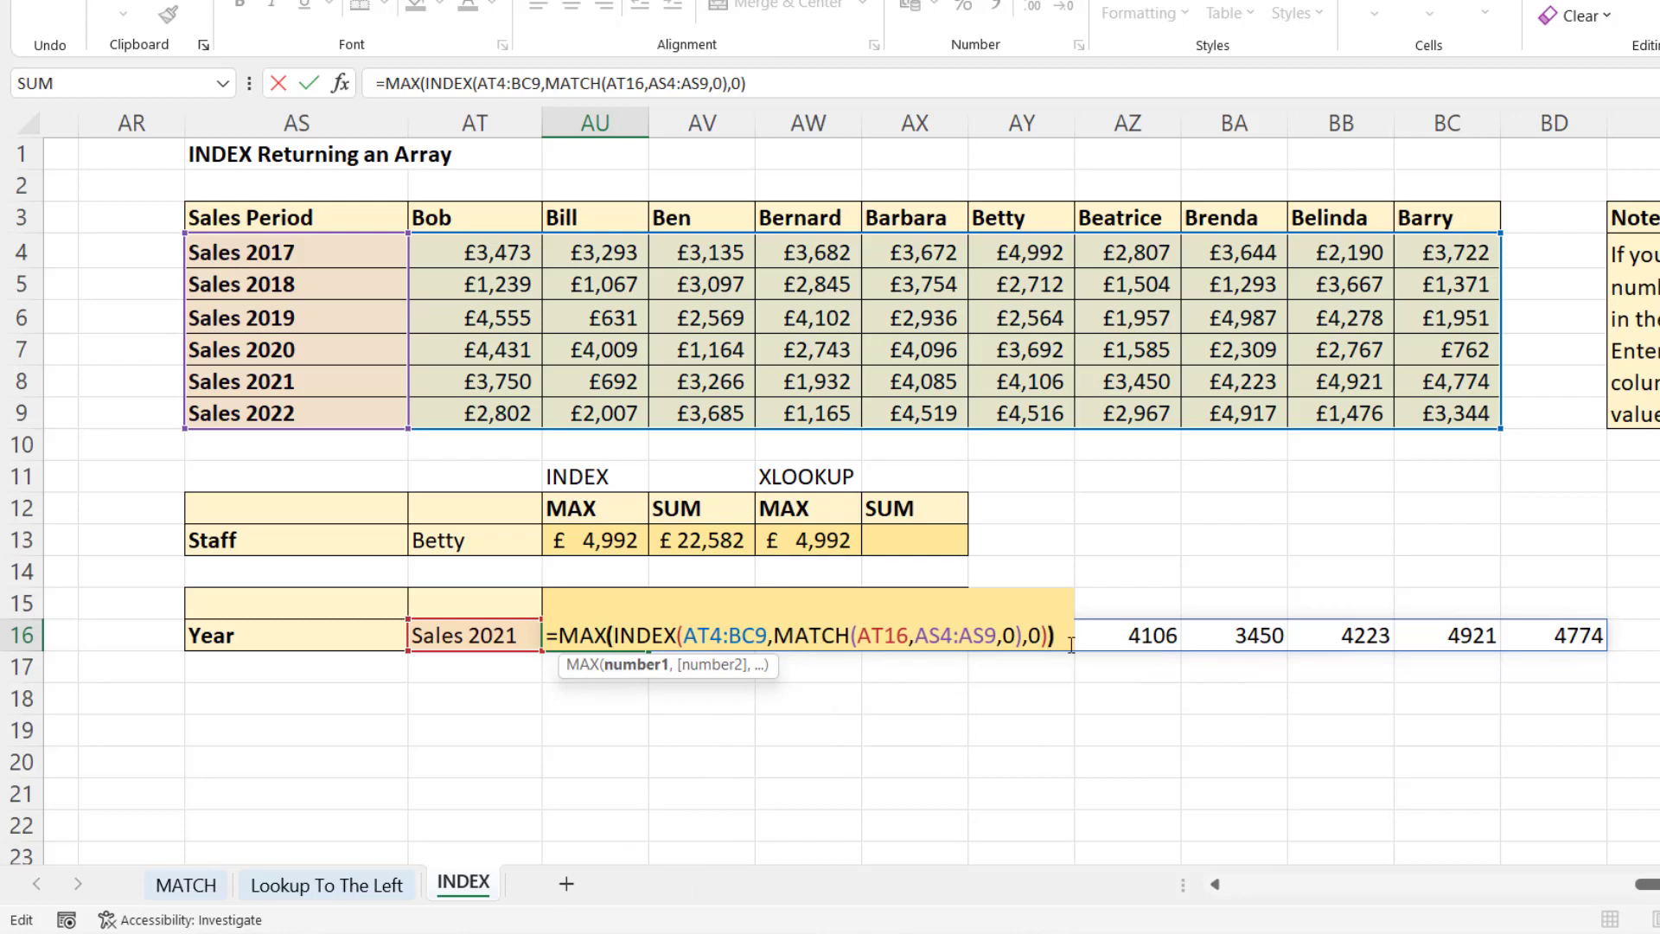
pyautogui.write(')')
pyautogui.press('Return')
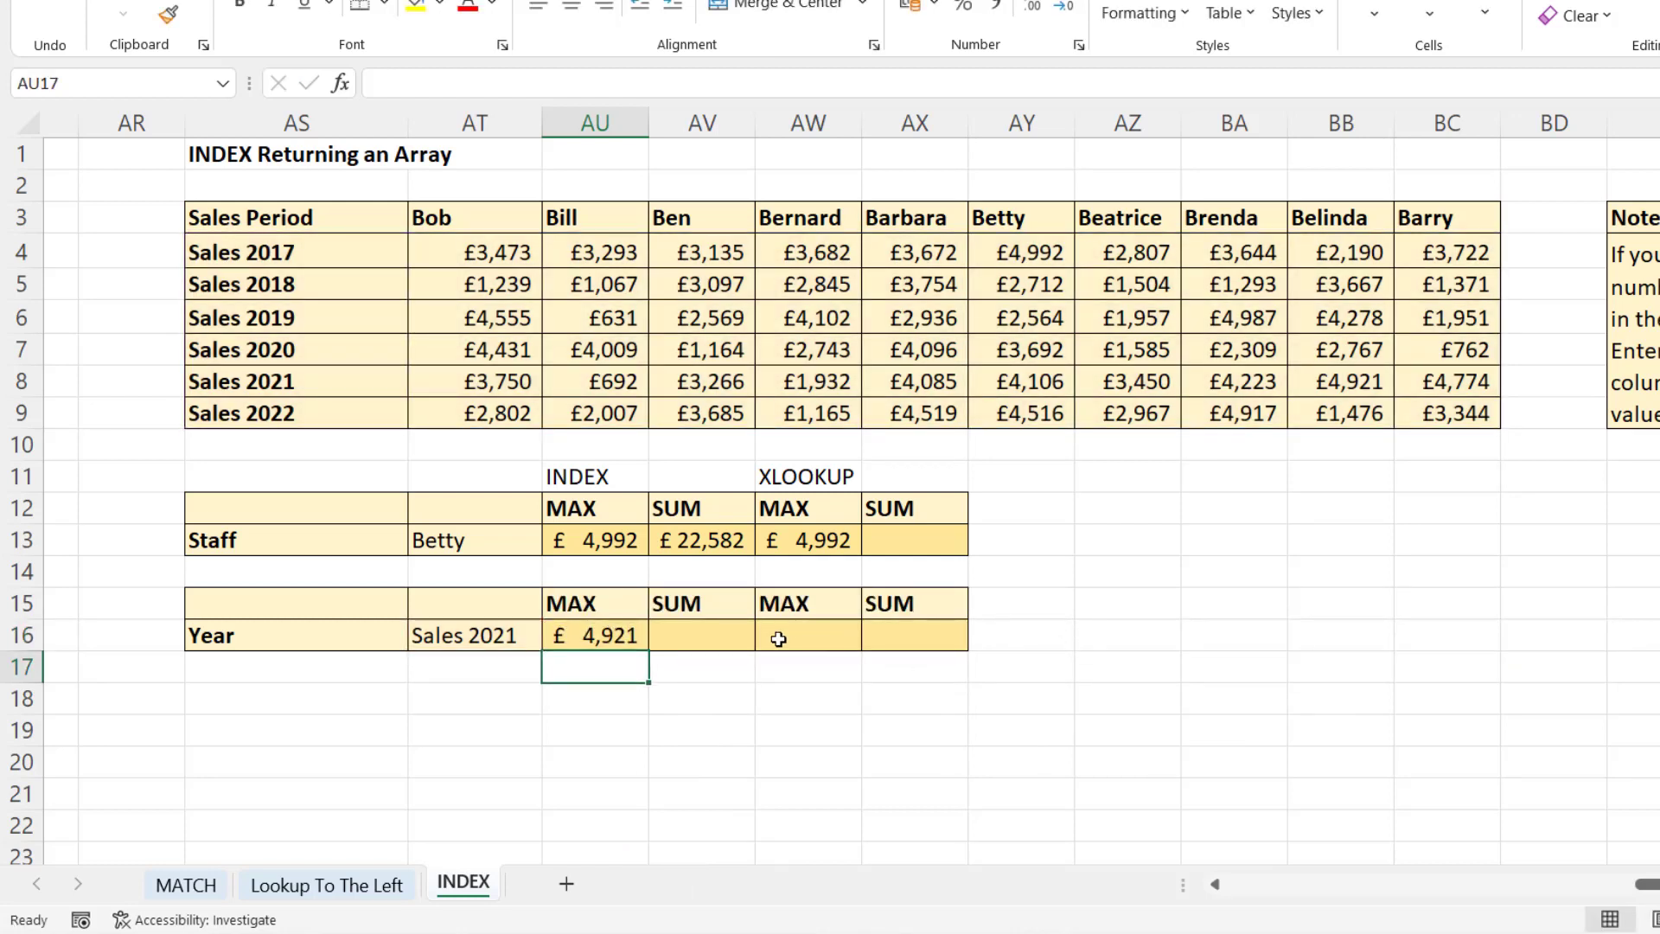
# Enter =XLOOKUP(AT16,AS4:AS9,AT4:BC9) in AW16 to return the whole sales row for the chosen year.
pyautogui.click(780, 639)
pyautogui.write('=xlookup(')
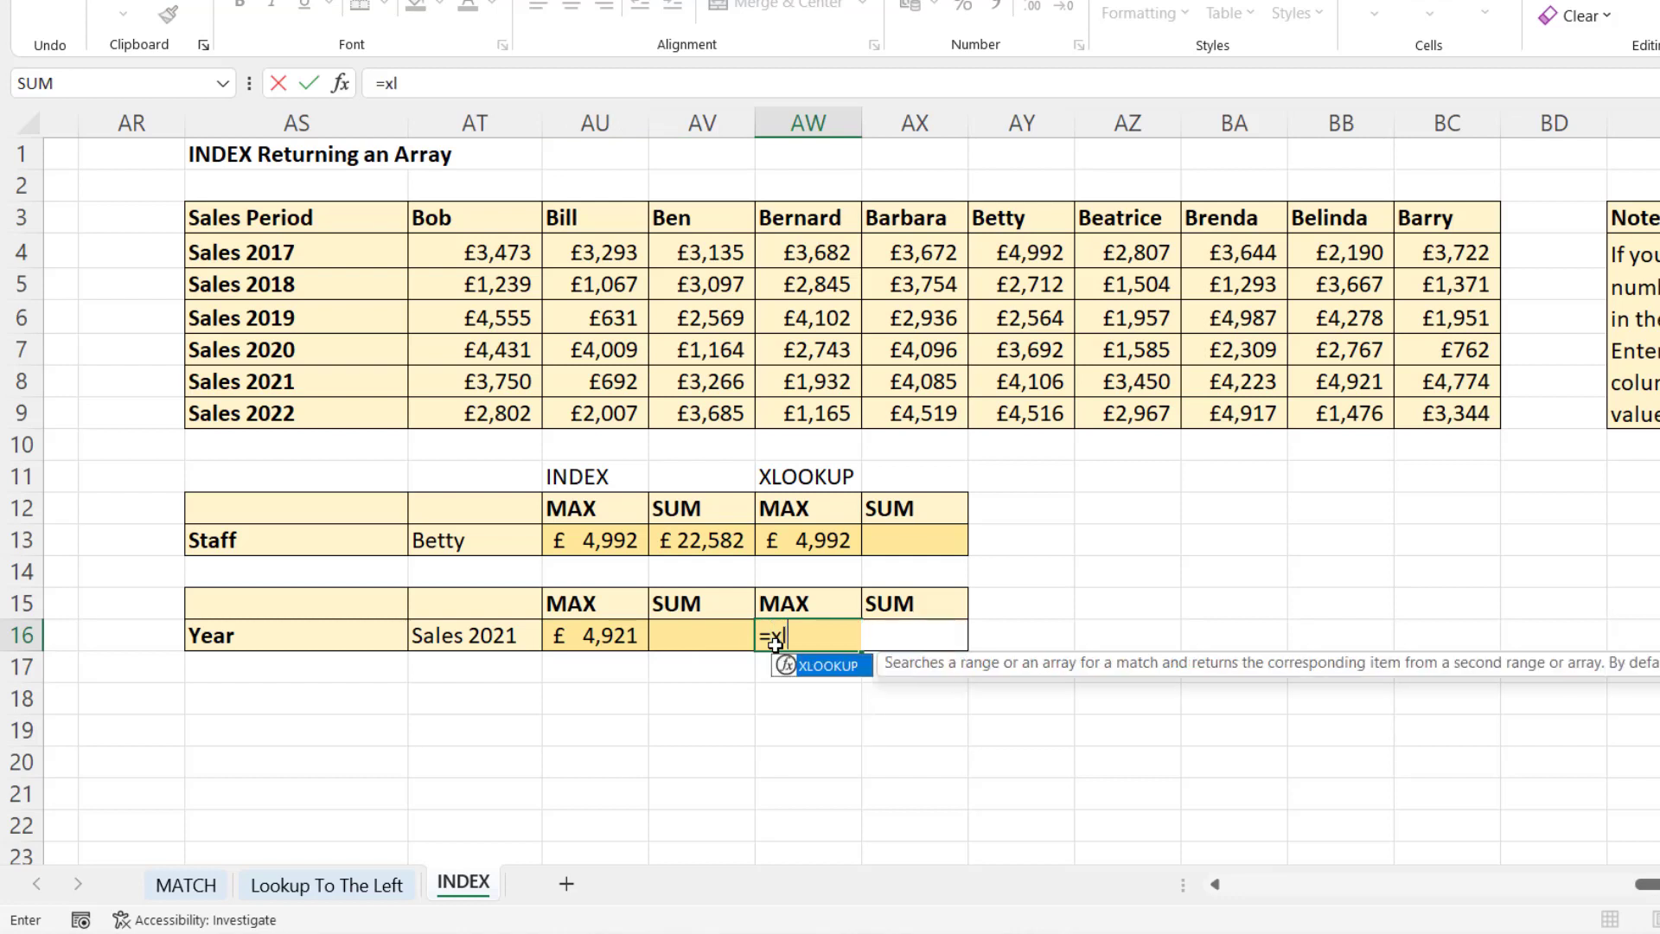
pyautogui.click(431, 640)
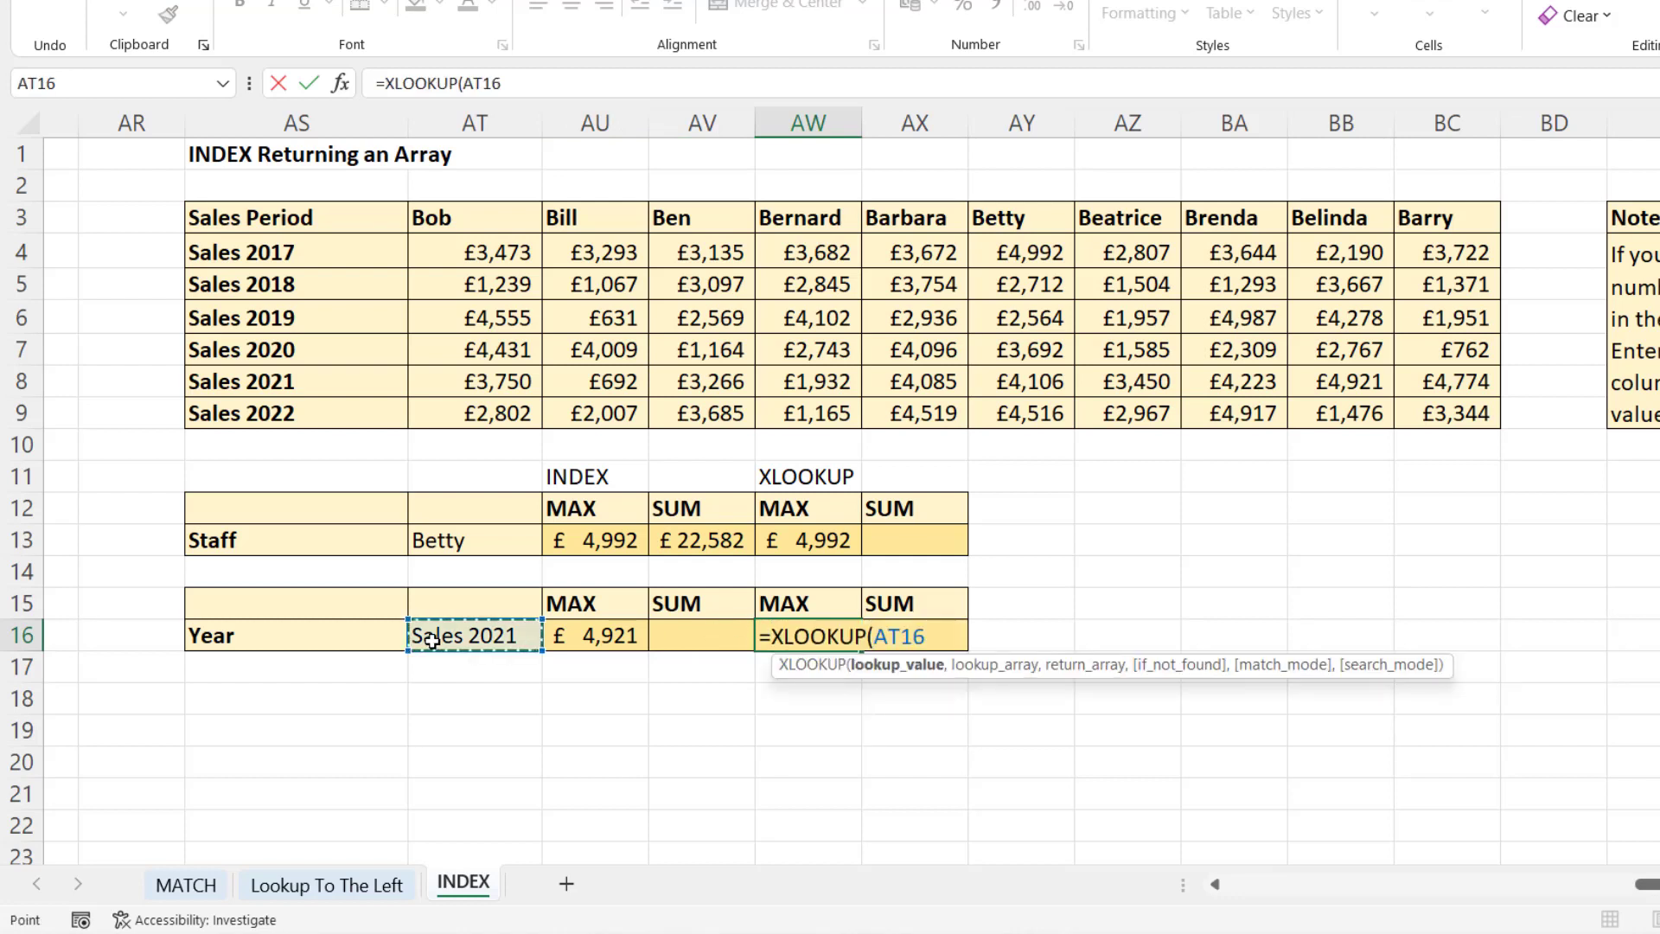
pyautogui.write(',')
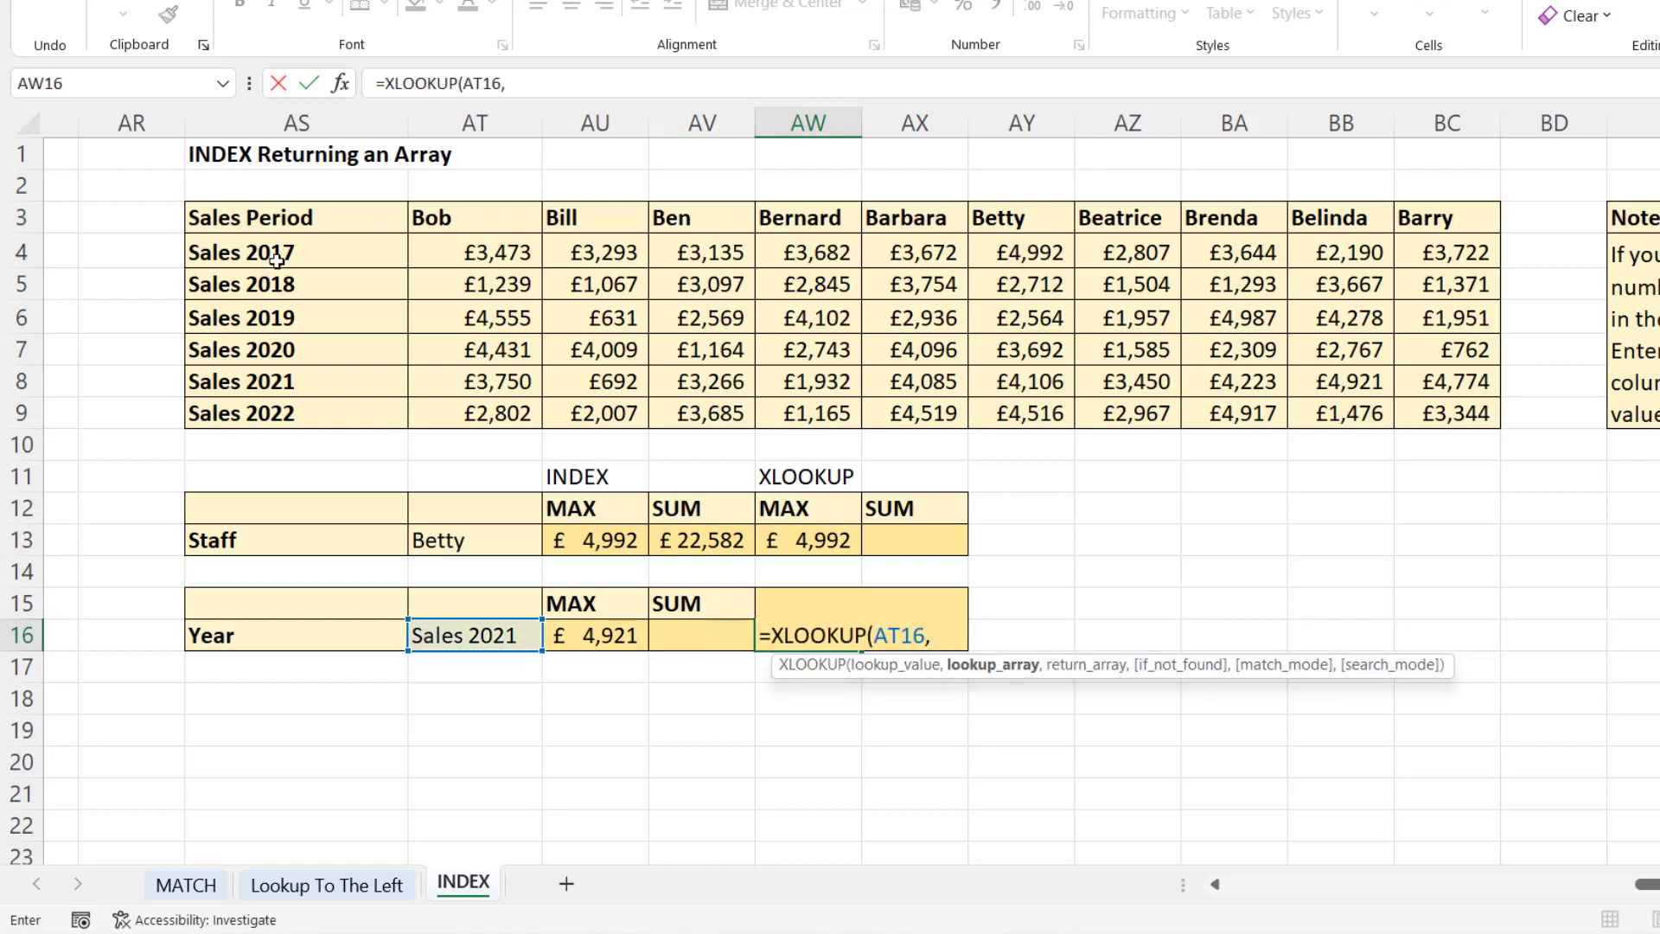
pyautogui.moveTo(277, 256); pyautogui.dragTo(288, 414)
pyautogui.write(',')
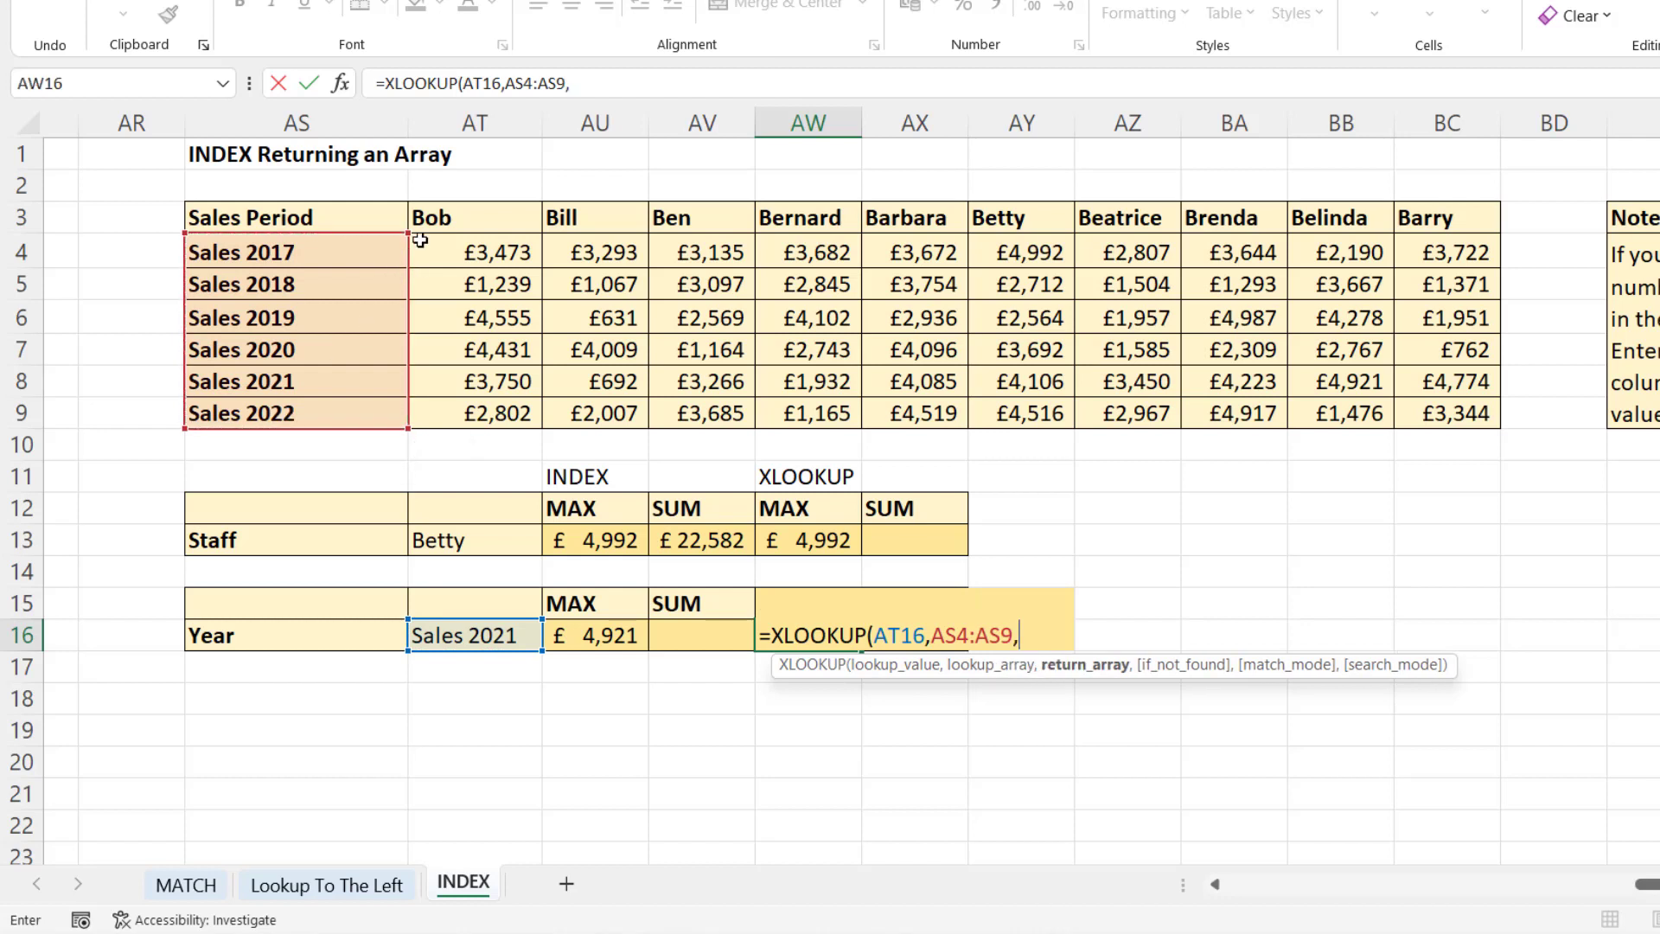
pyautogui.moveTo(475, 246); pyautogui.dragTo(1435, 421)
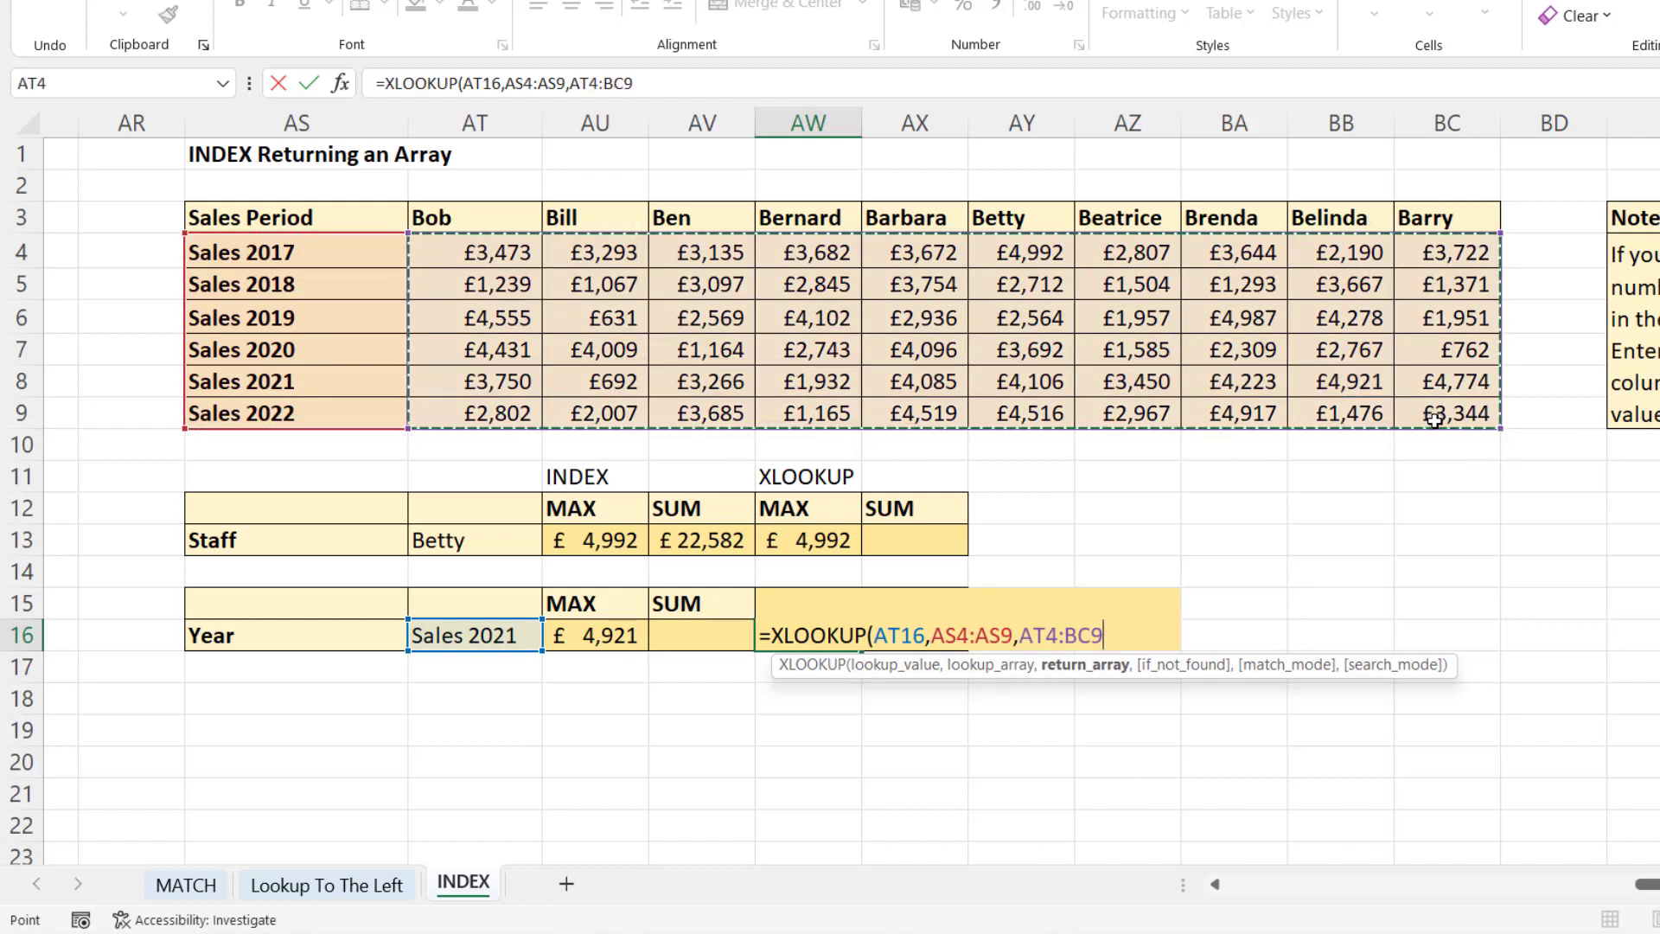
pyautogui.write(')')
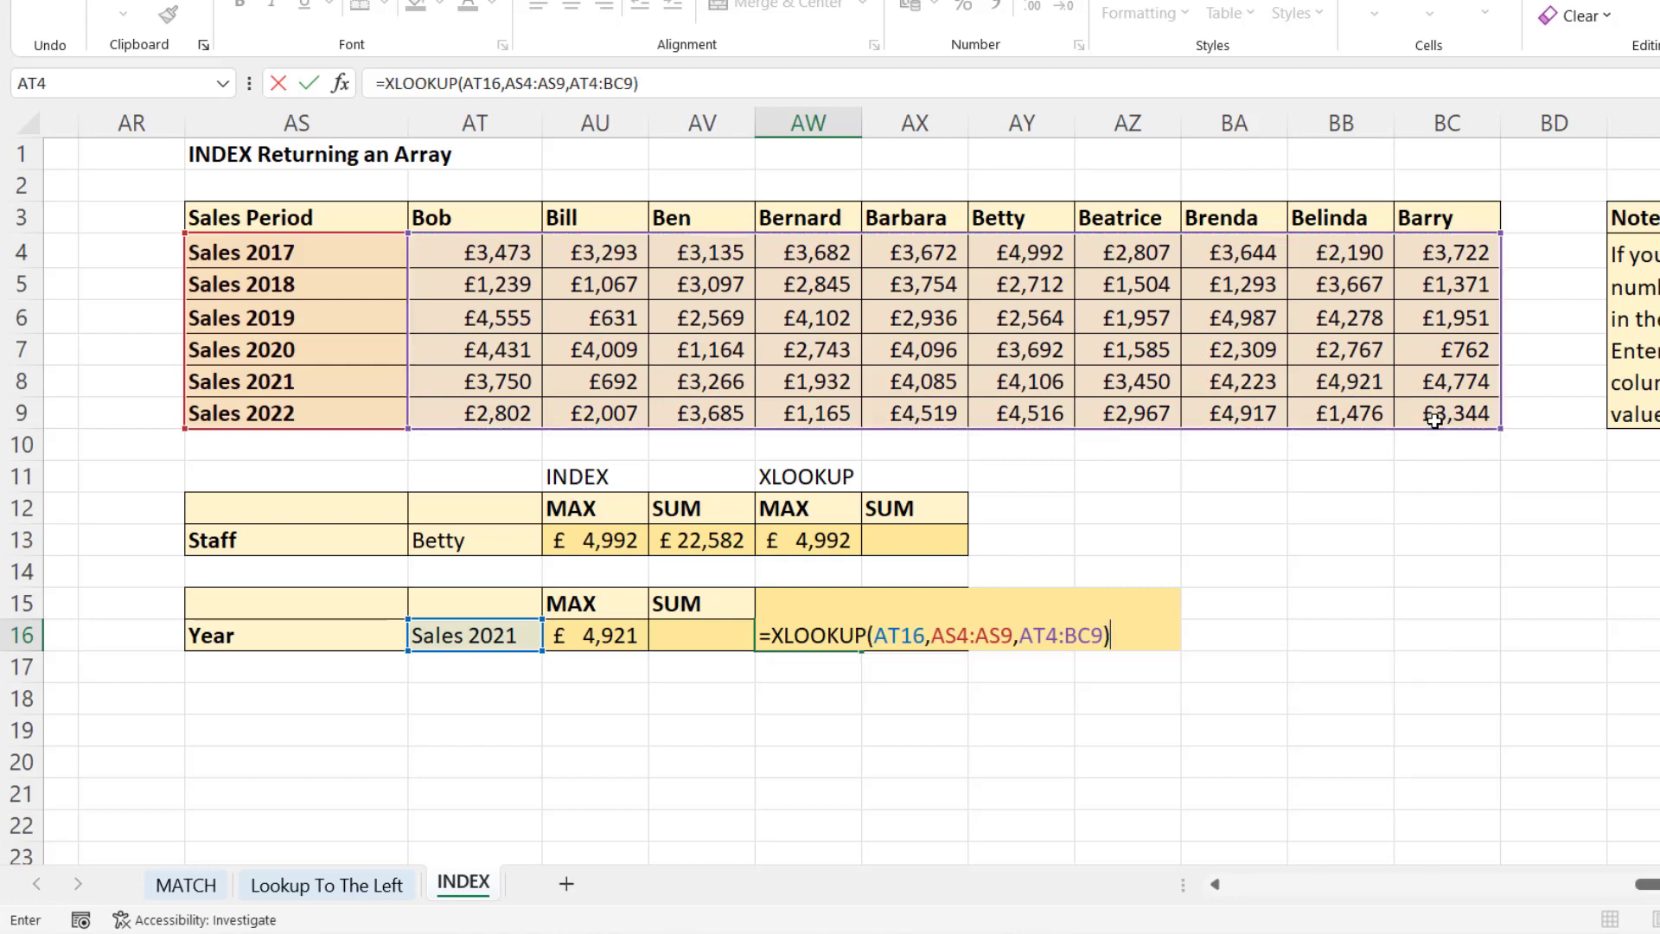
pyautogui.press('Return')
# Wrap the XLOOKUP formula in AW16 in MAX() and commit it.
pyautogui.doubleClick(823, 631)
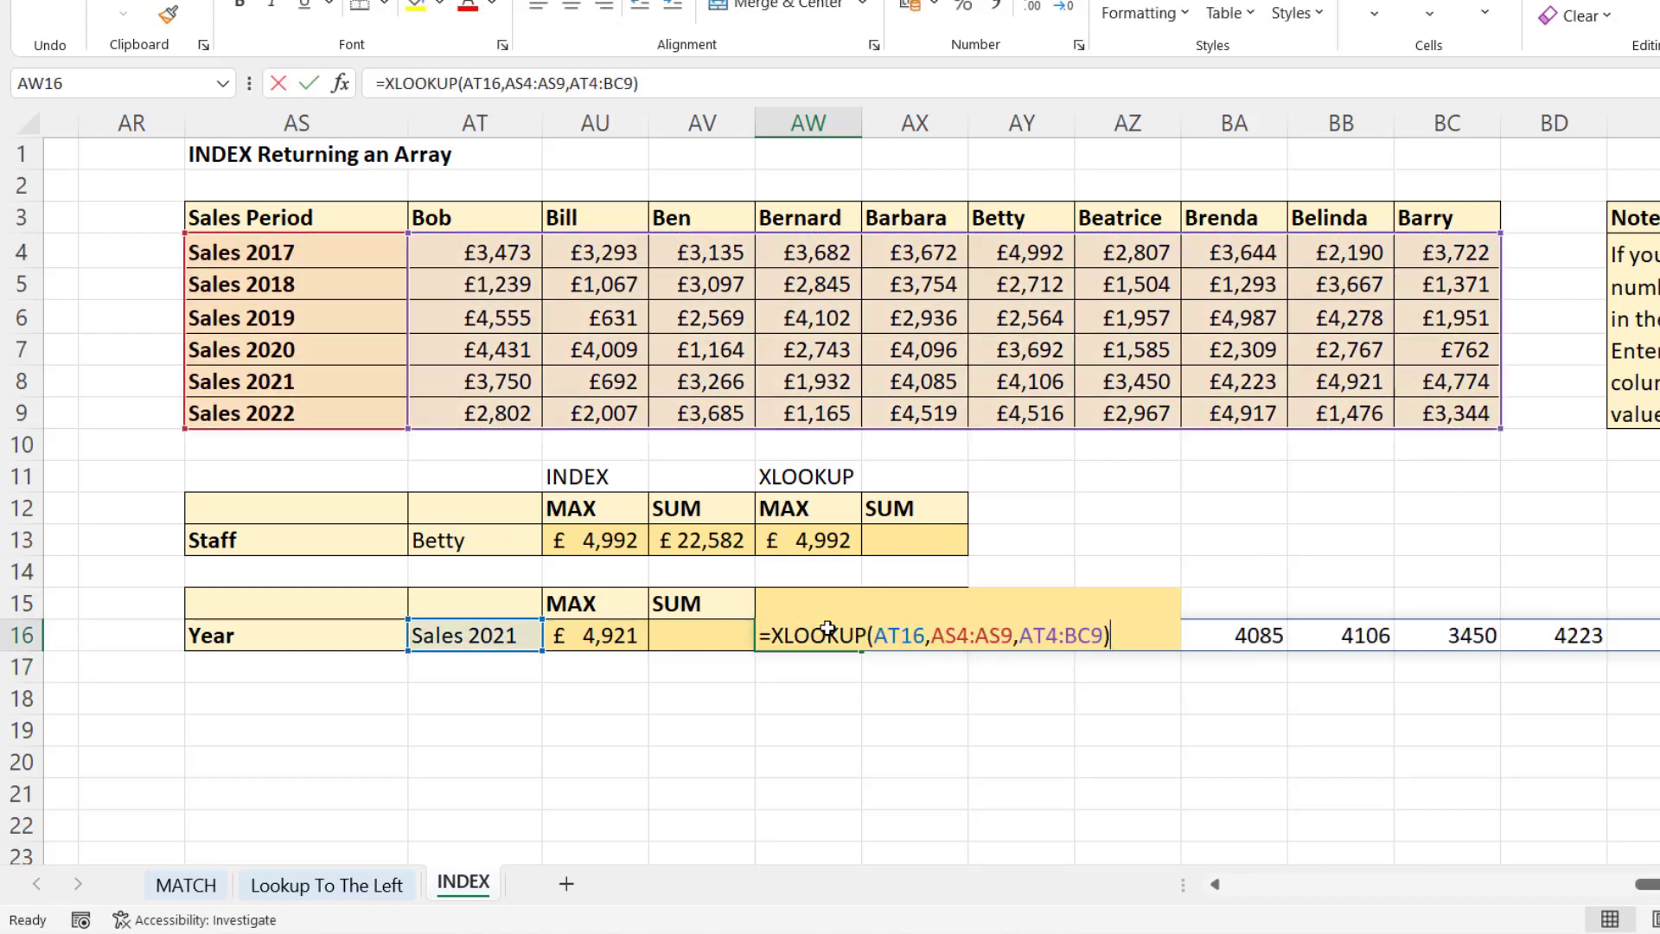
pyautogui.write('max(')
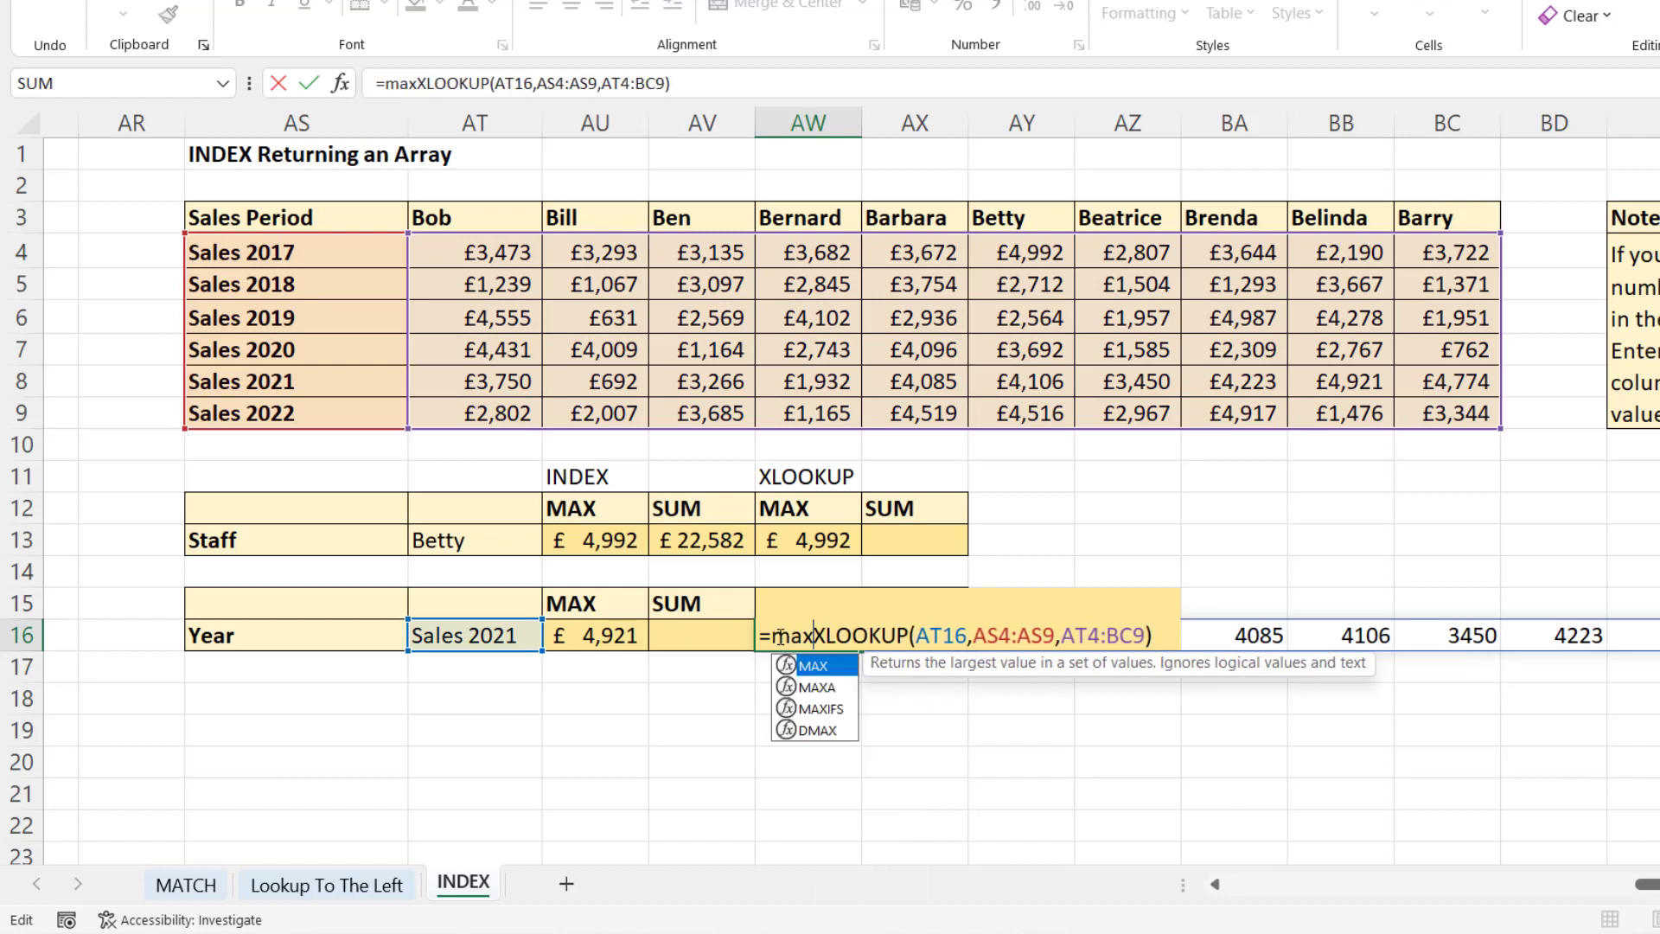
pyautogui.write(')')
pyautogui.press('Return')
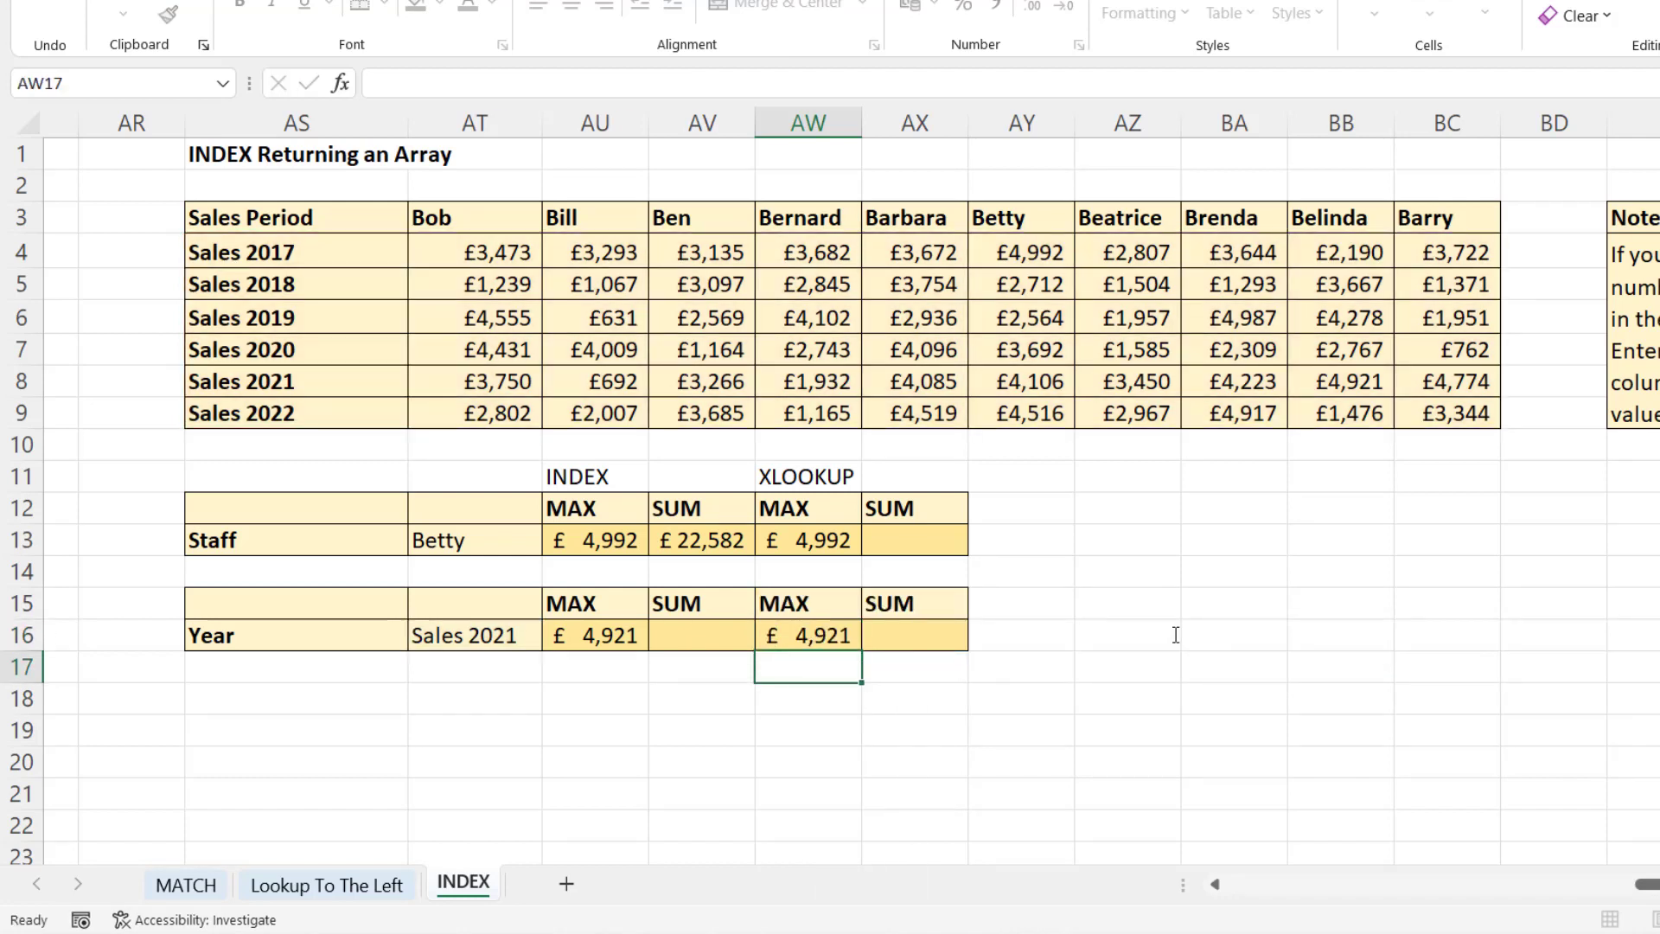